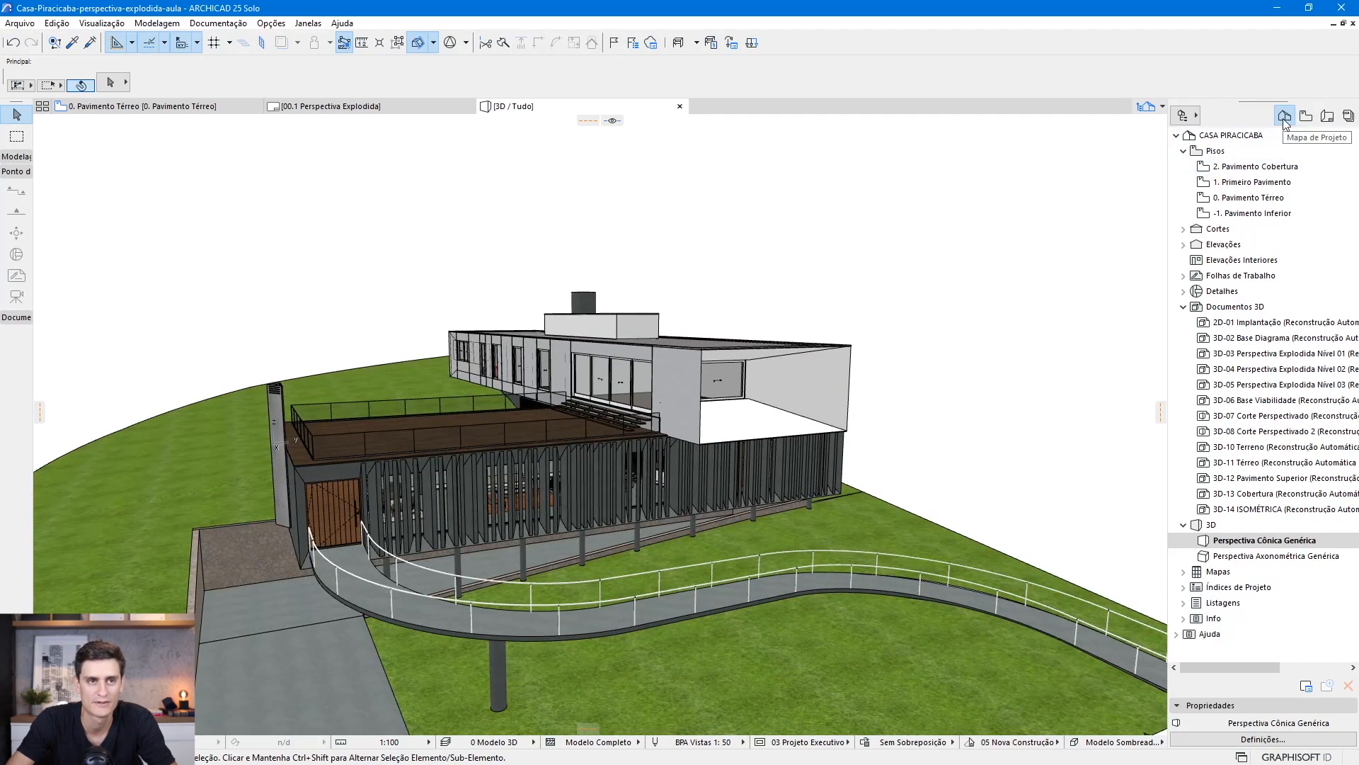
Open the generic axonometric perspective and orbit the house to an aerial view from the pool side
click(1224, 542)
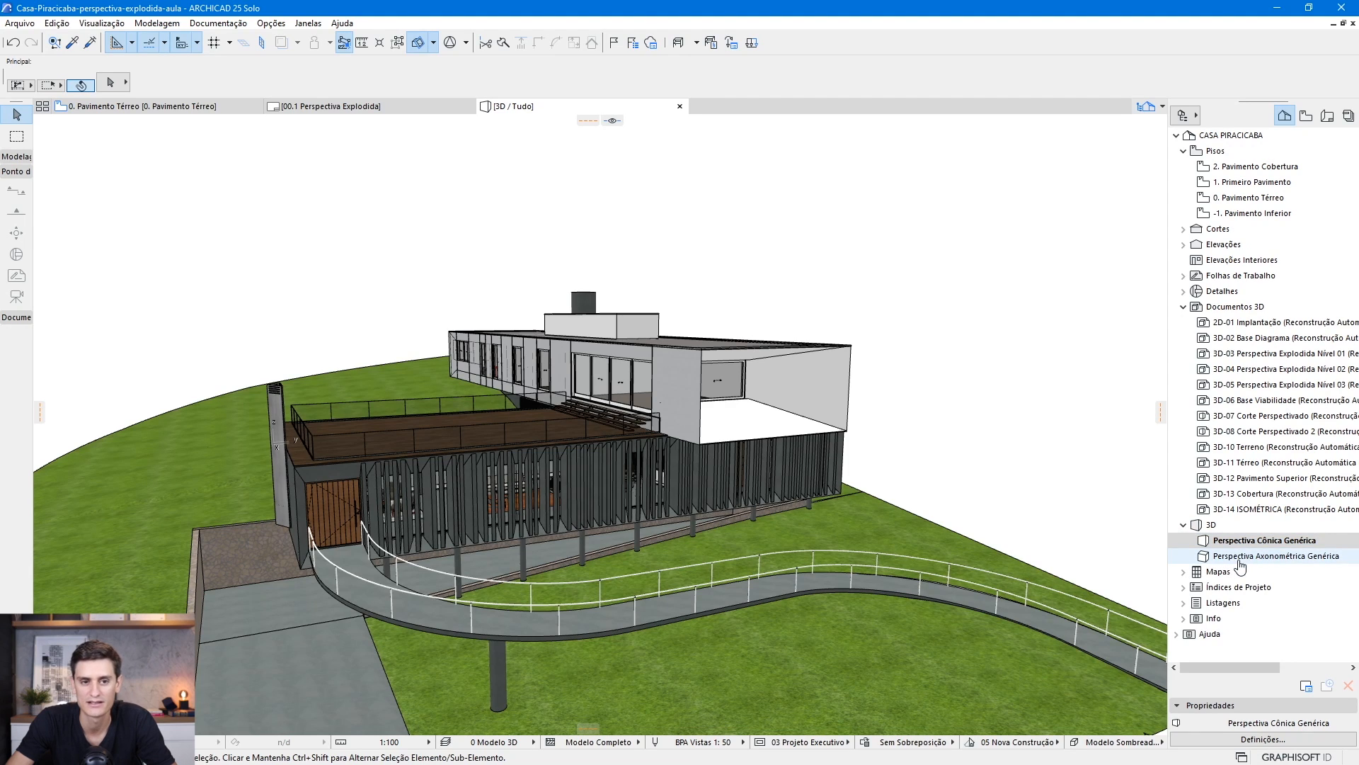
double_click(1239, 557)
middle_drag(607, 510, 474, 384)
shift+middle_drag(460, 393, 1153, 464)
shift+middle_drag(422, 320, 603, 354)
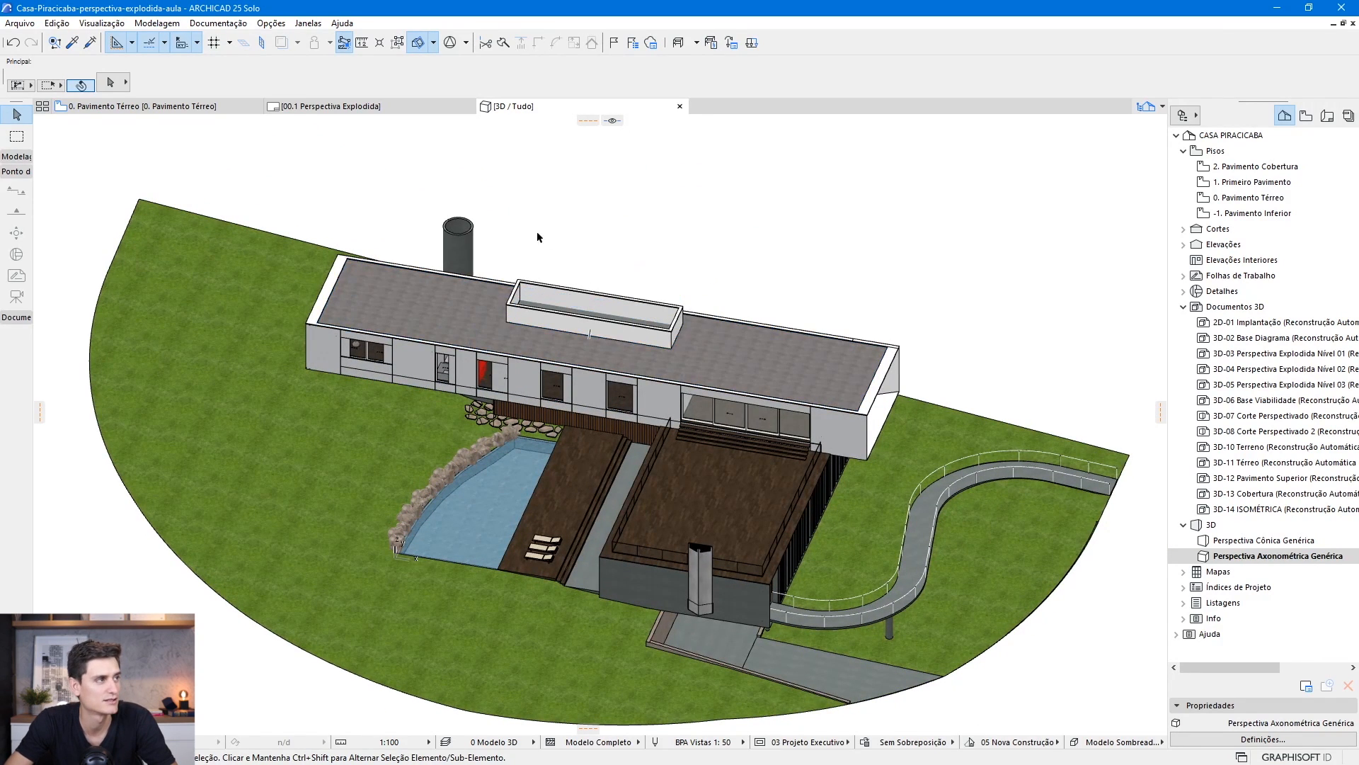
Display the toolbar of 3D projection commands and dock it at the end of the standard toolbar row
click(309, 23)
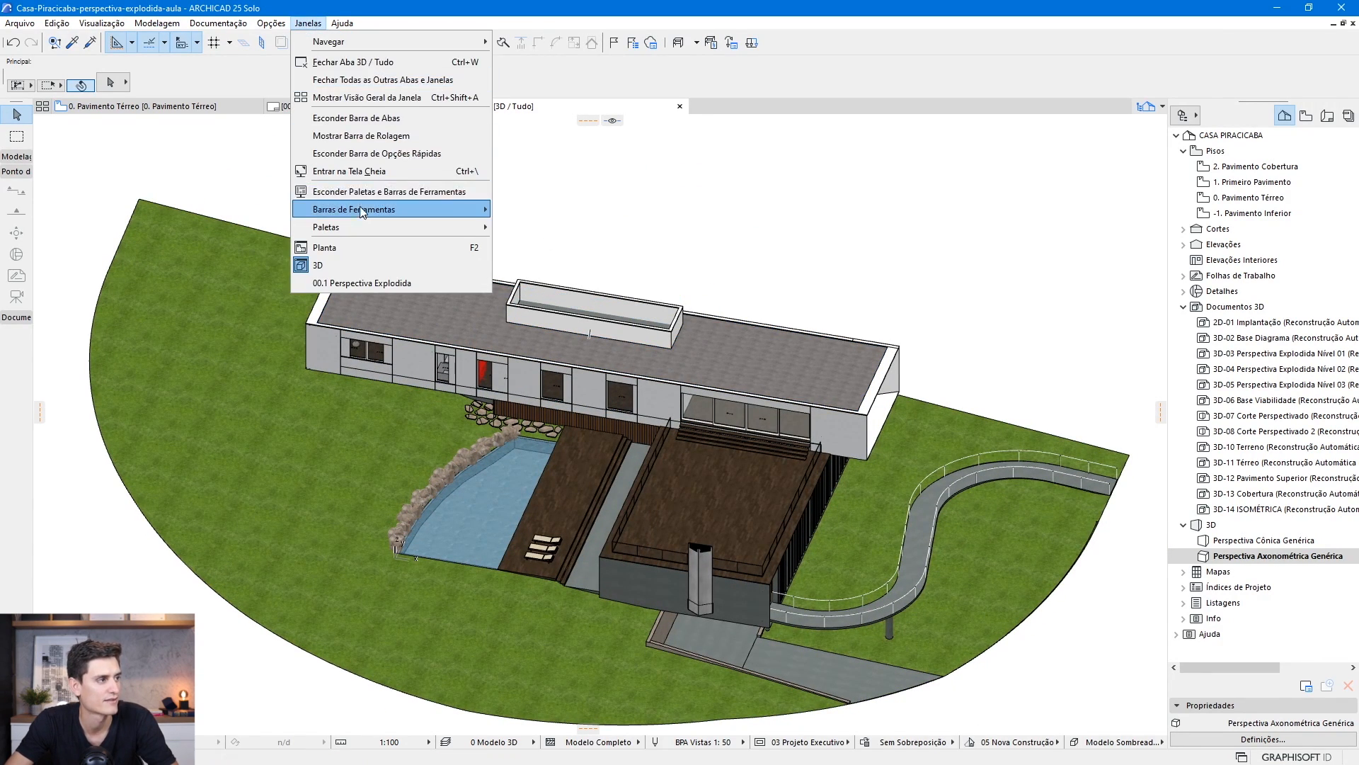
mouse_move(367, 215)
click(552, 208)
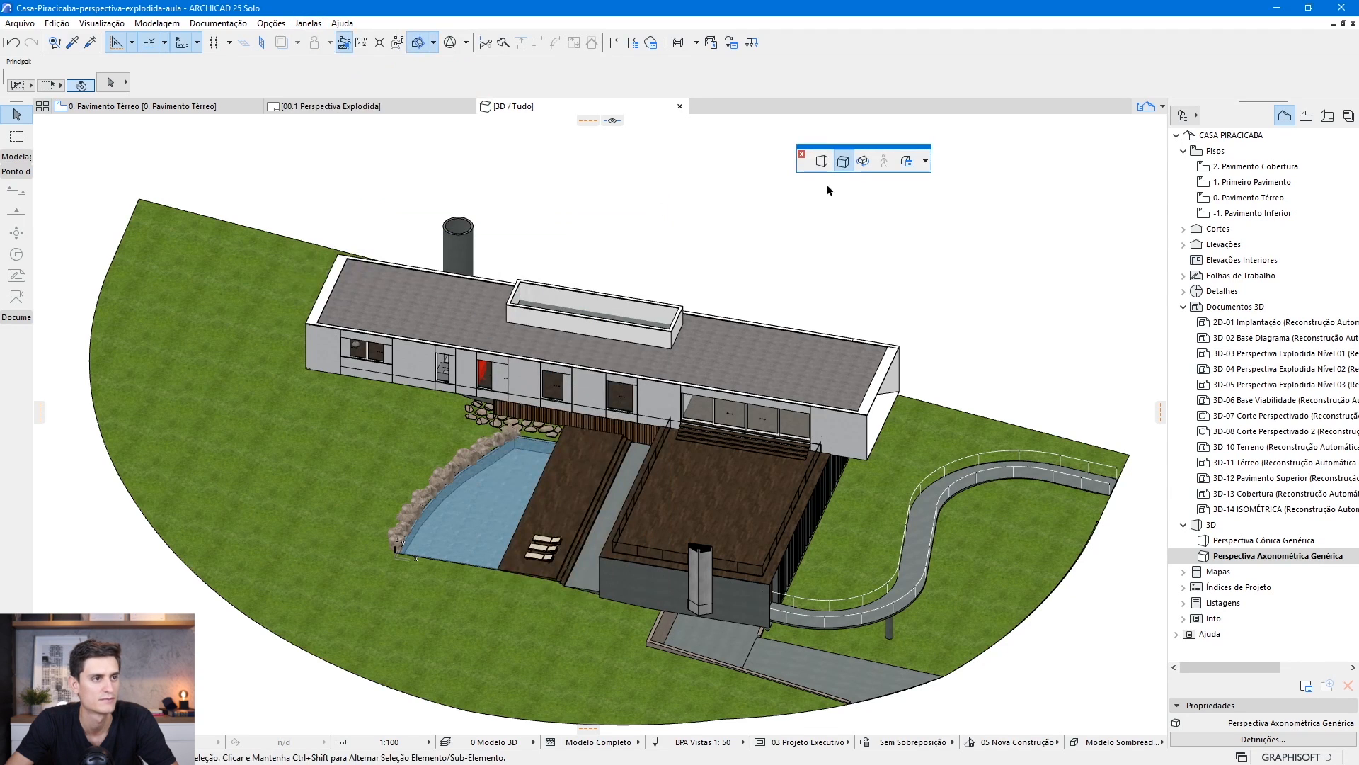
drag(804, 167, 768, 41)
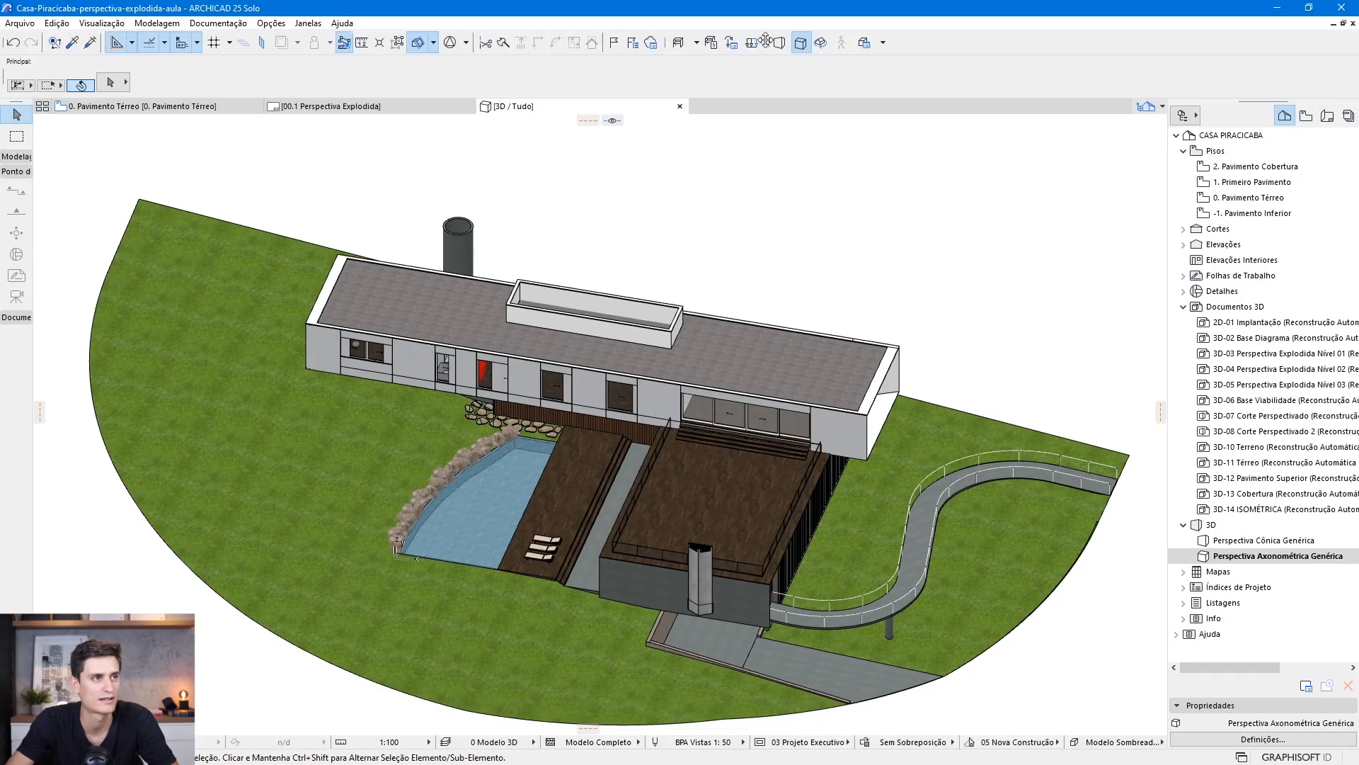
Compare the conical perspective with the axonometric view, orbiting the house in each projection
click(779, 43)
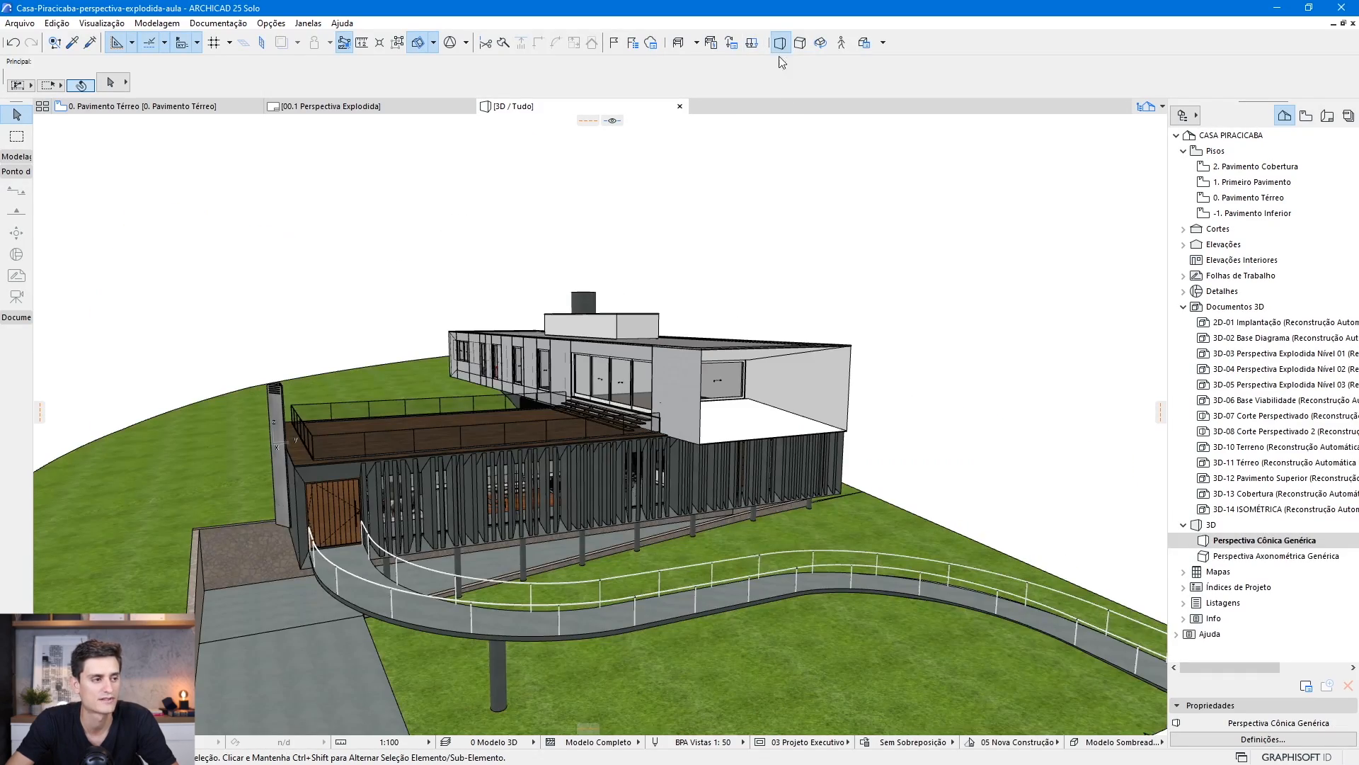
shift+middle_drag(290, 341, 764, 629)
click(800, 43)
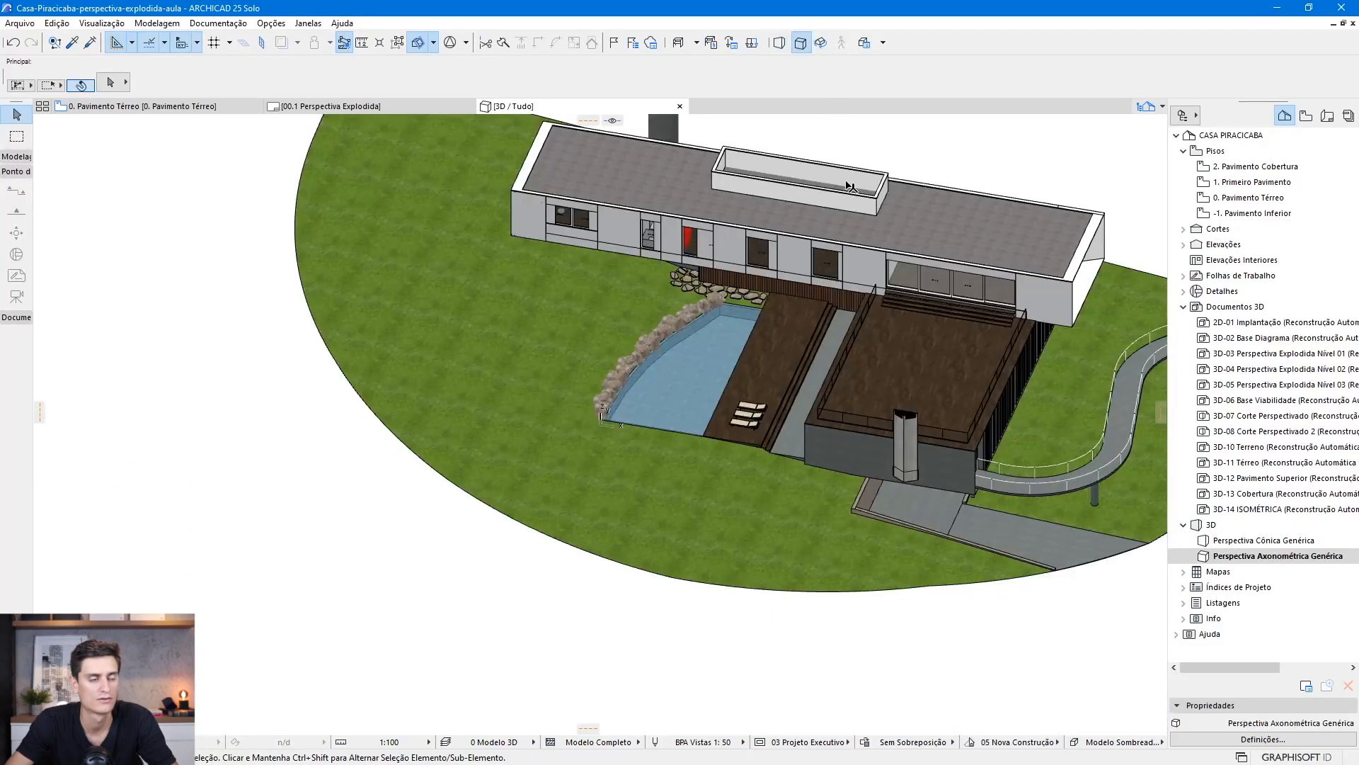
shift+middle_drag(812, 324, 438, 382)
scroll(598, 395, up, 2)
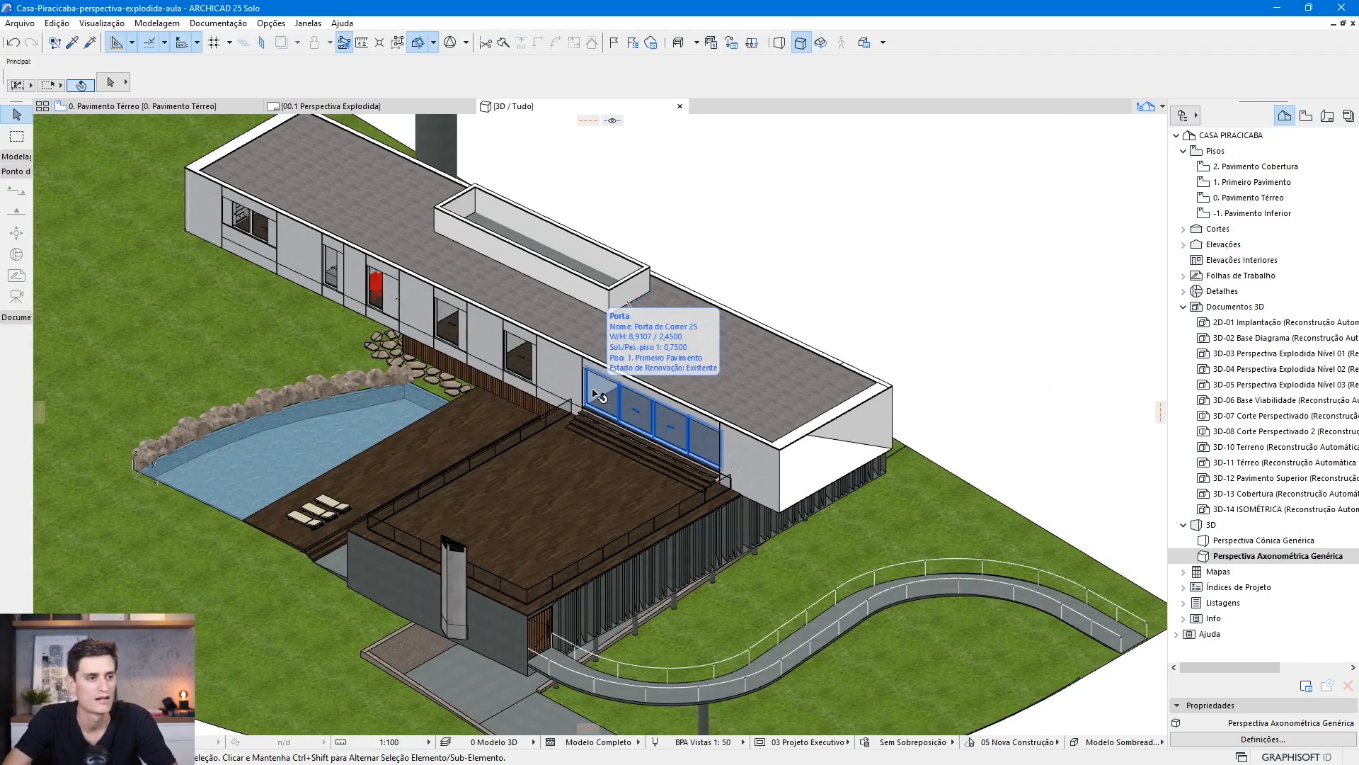
scroll(633, 316, down, 3)
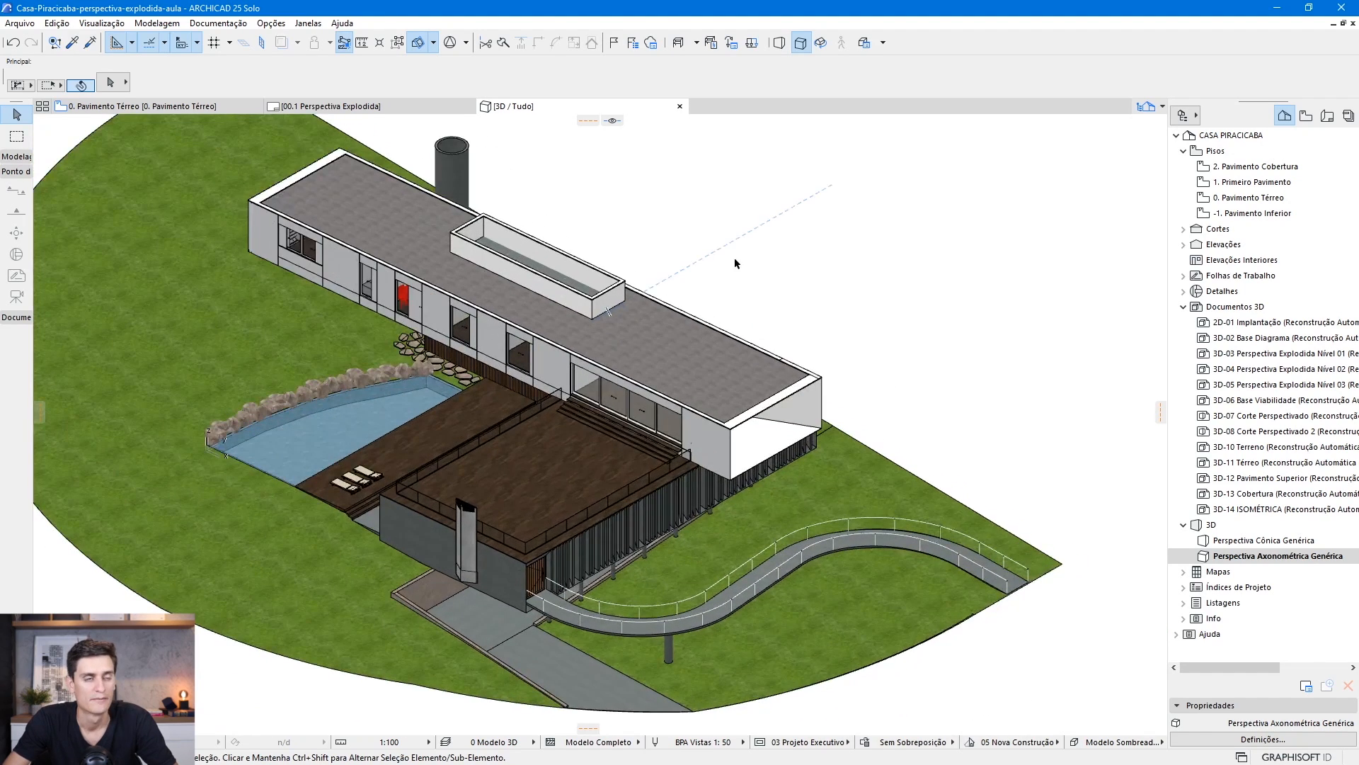
Set the axonometric projection to Isometria with the camera azimuth at 0°
right_click(950, 190)
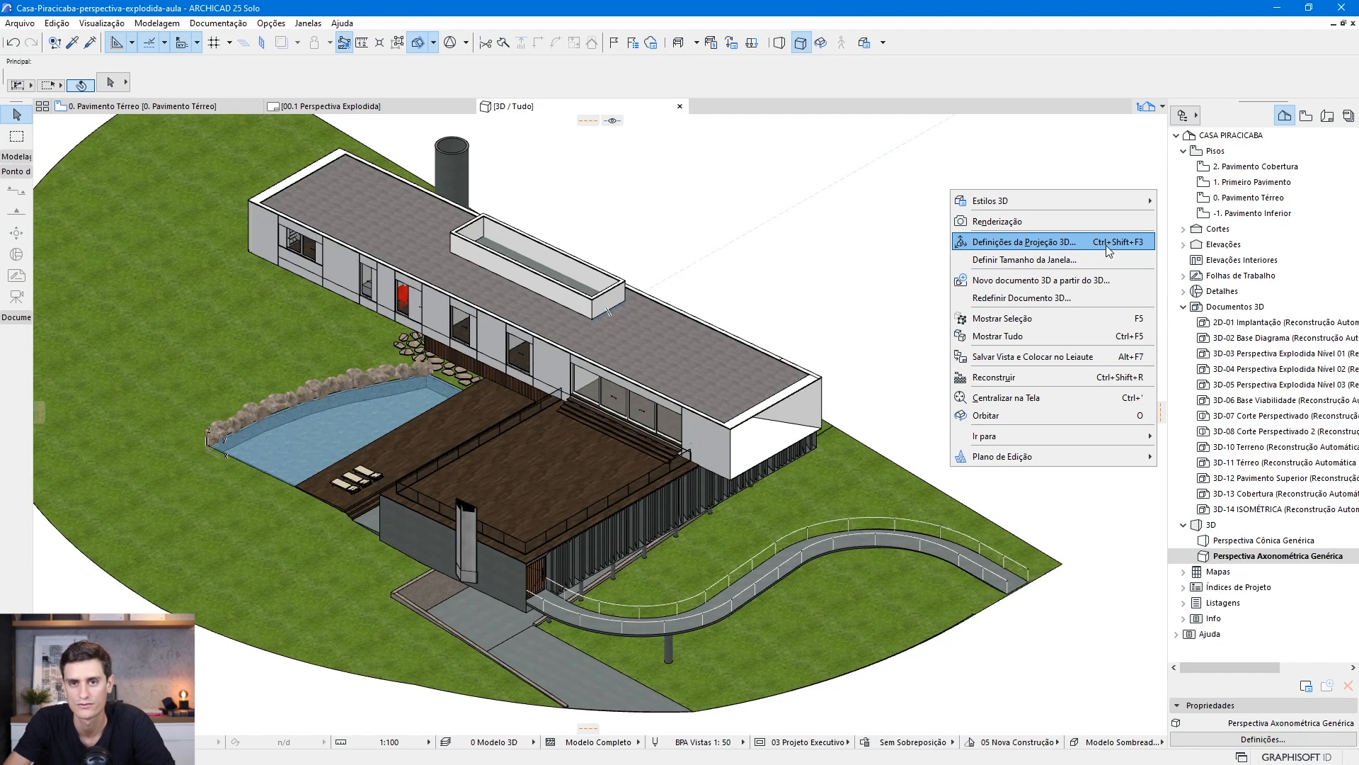
click(1069, 243)
drag(522, 177, 895, 159)
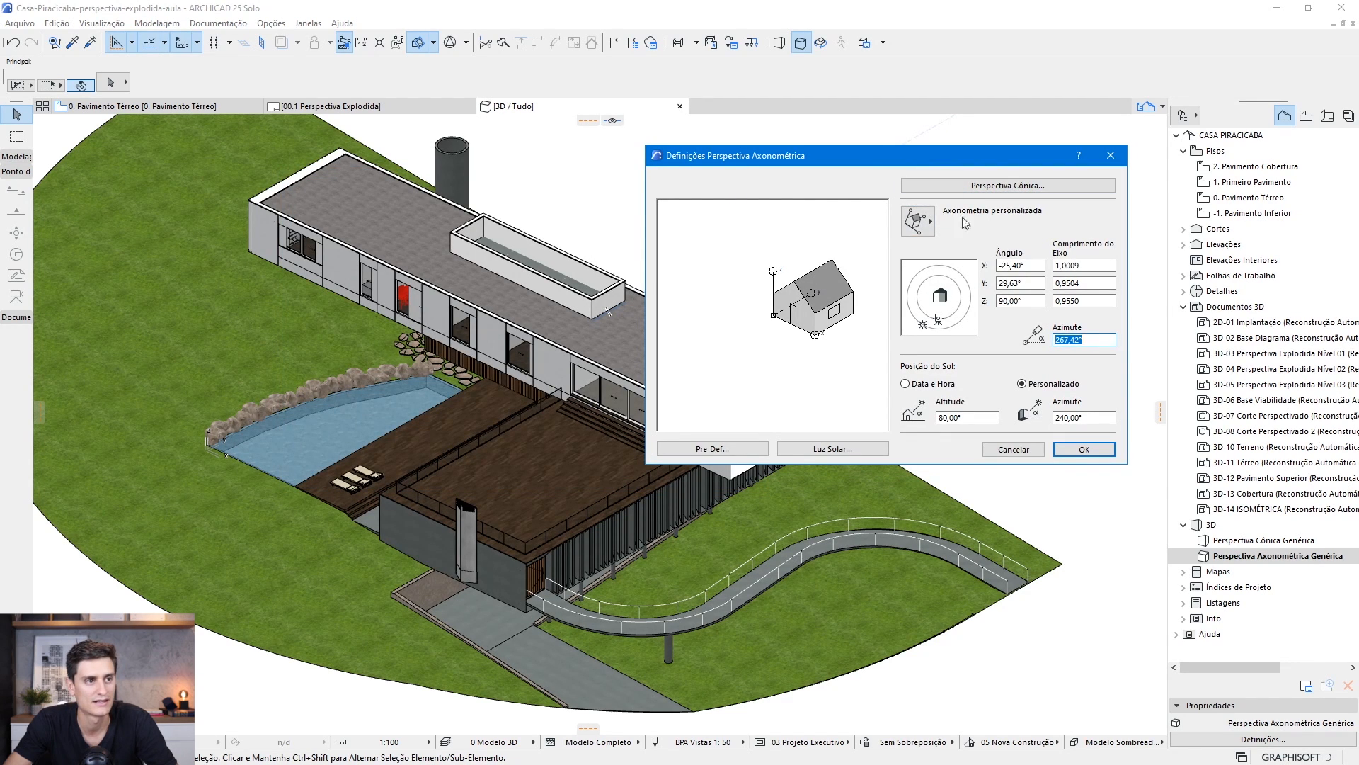
click(921, 223)
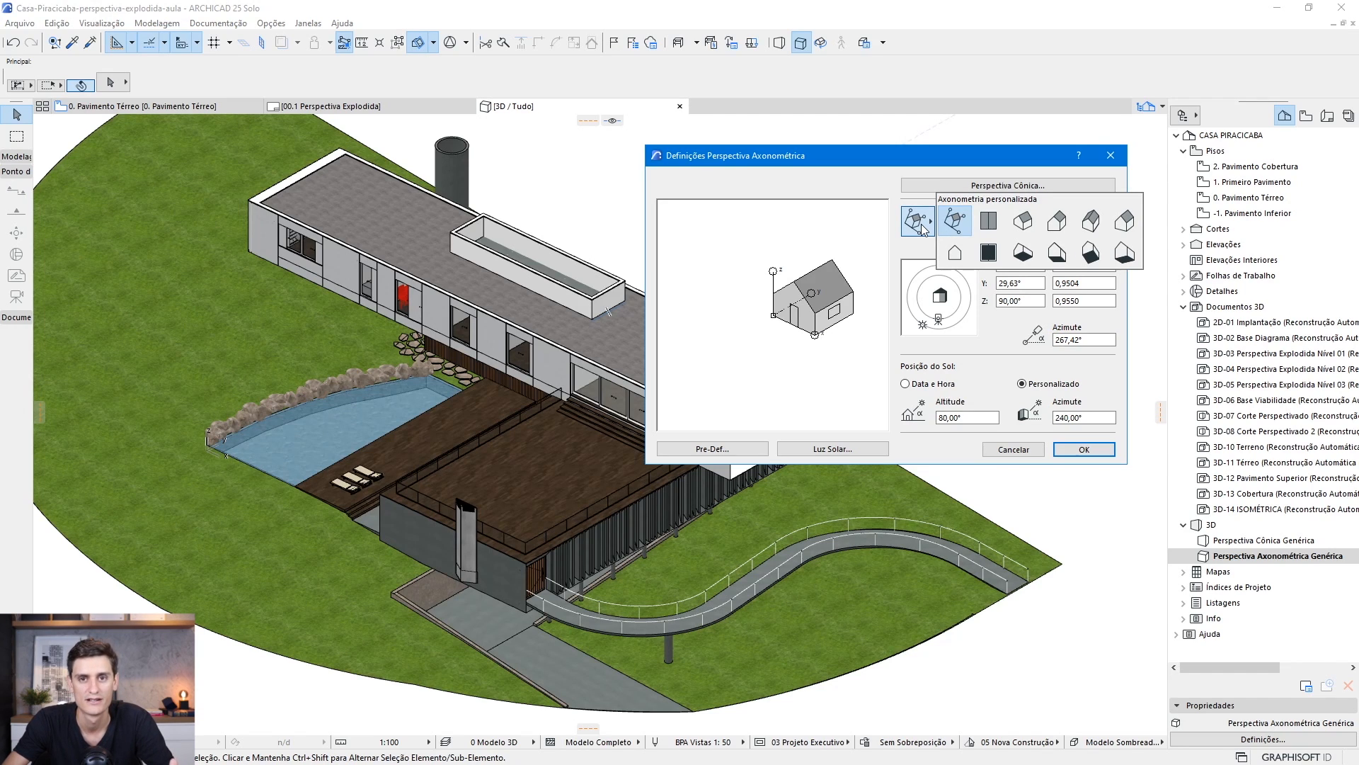
click(1028, 229)
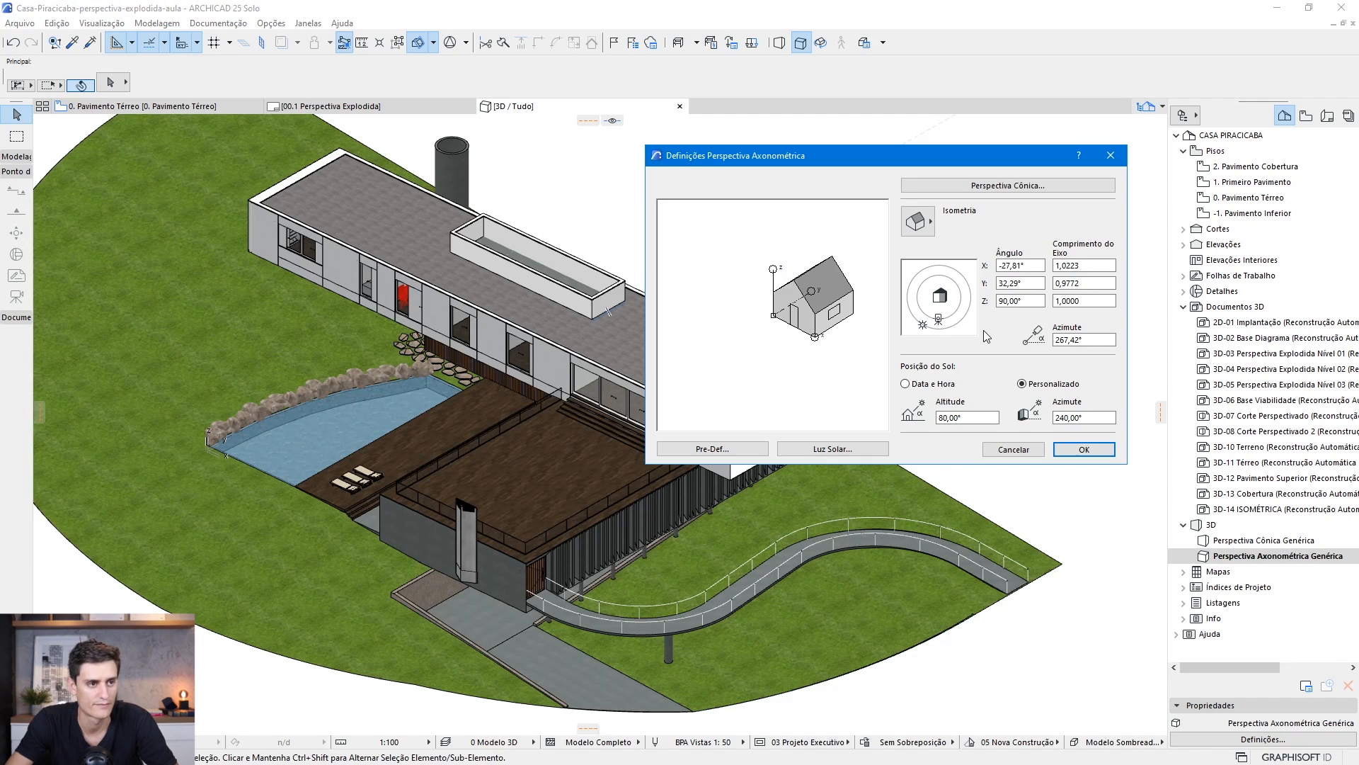
mouse_move(939, 323)
mouse_down()
mouse_move(919, 296)
mouse_move(932, 277)
mouse_move(955, 283)
mouse_move(957, 302)
mouse_move(924, 314)
mouse_move(918, 303)
mouse_move(967, 300)
mouse_up()
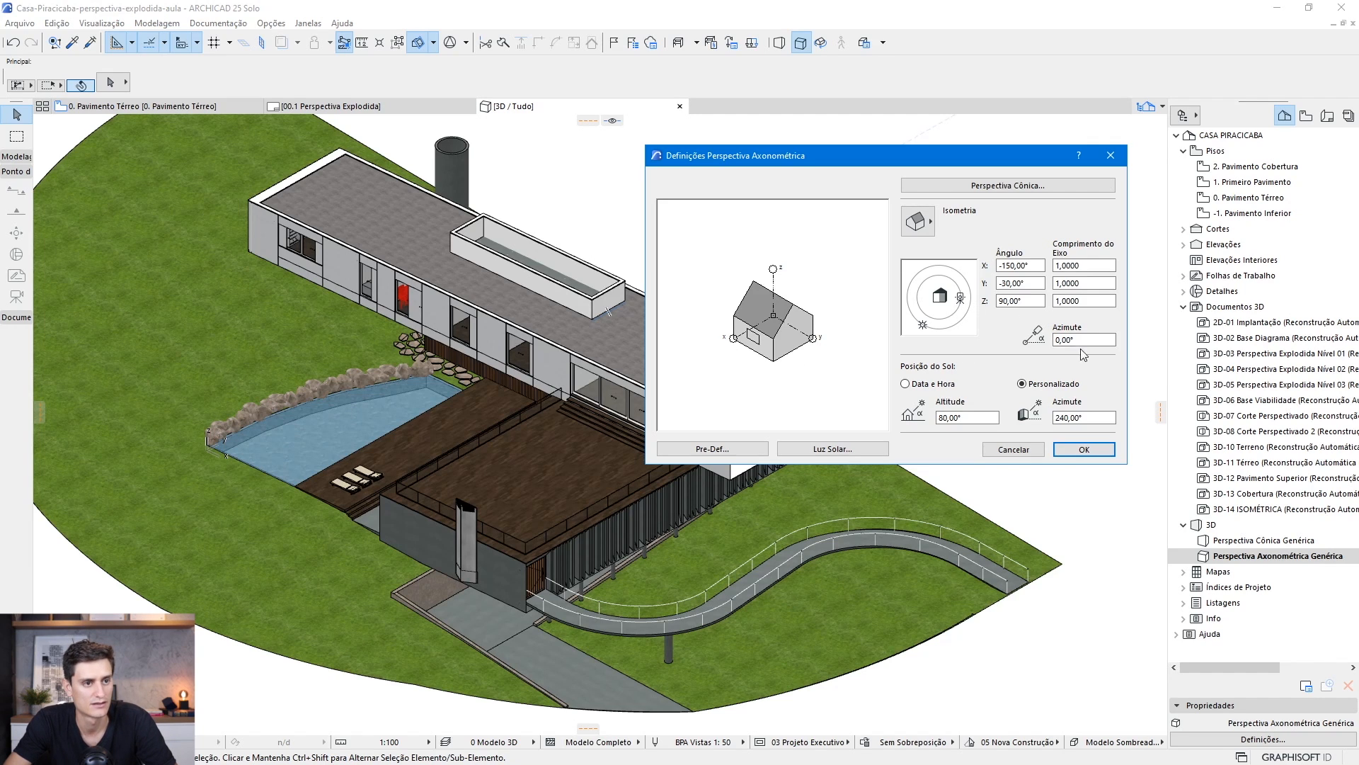
click(1084, 449)
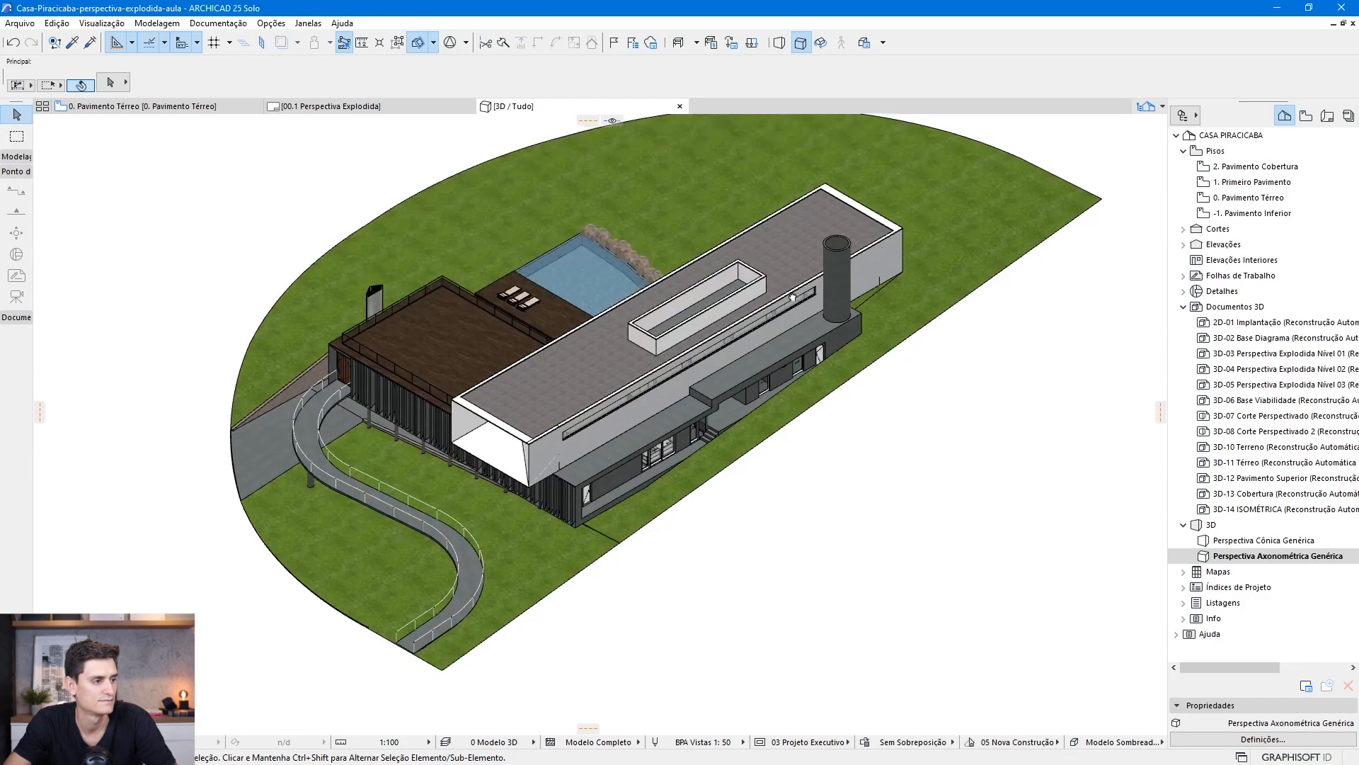
Raise the timber terrace floor and the roof slab together about 20 m above the house, and undo the move
scroll(513, 404, up, 1)
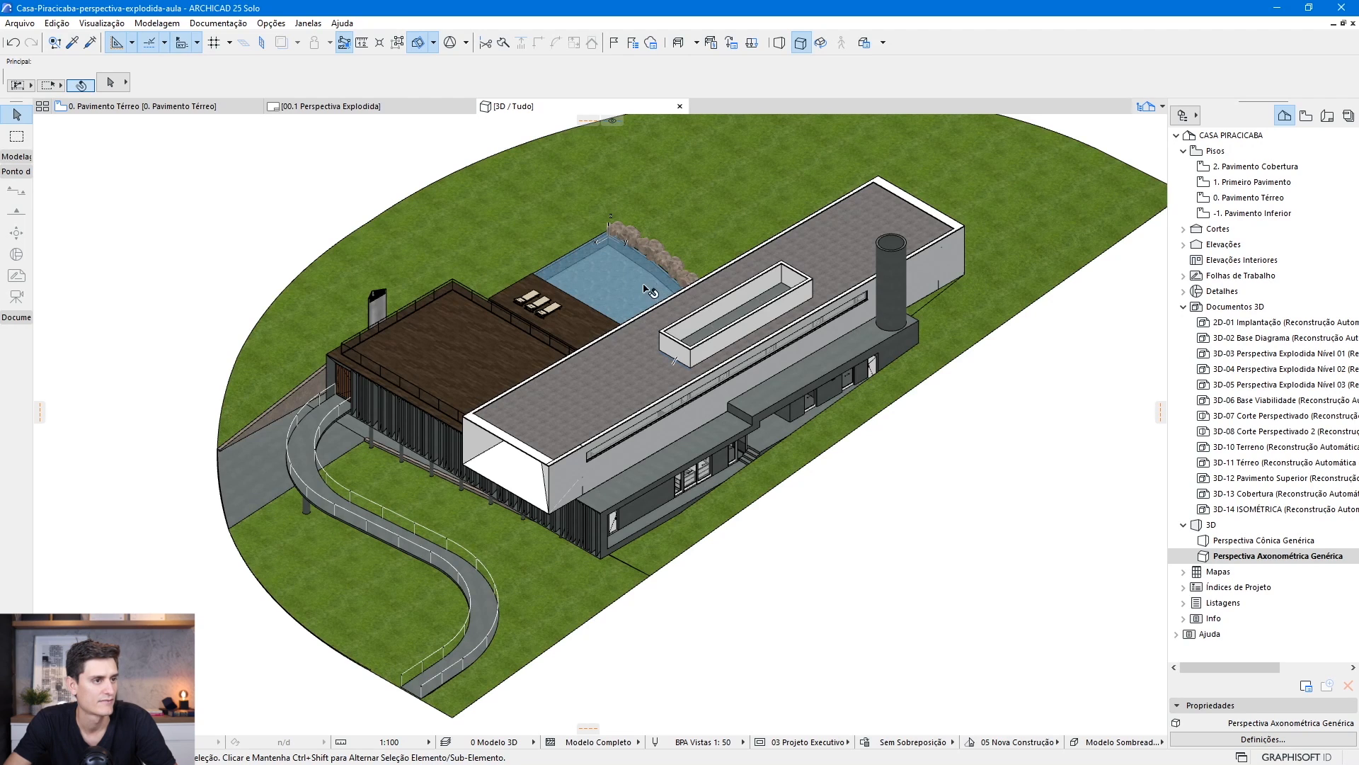
scroll(645, 289, down, 3)
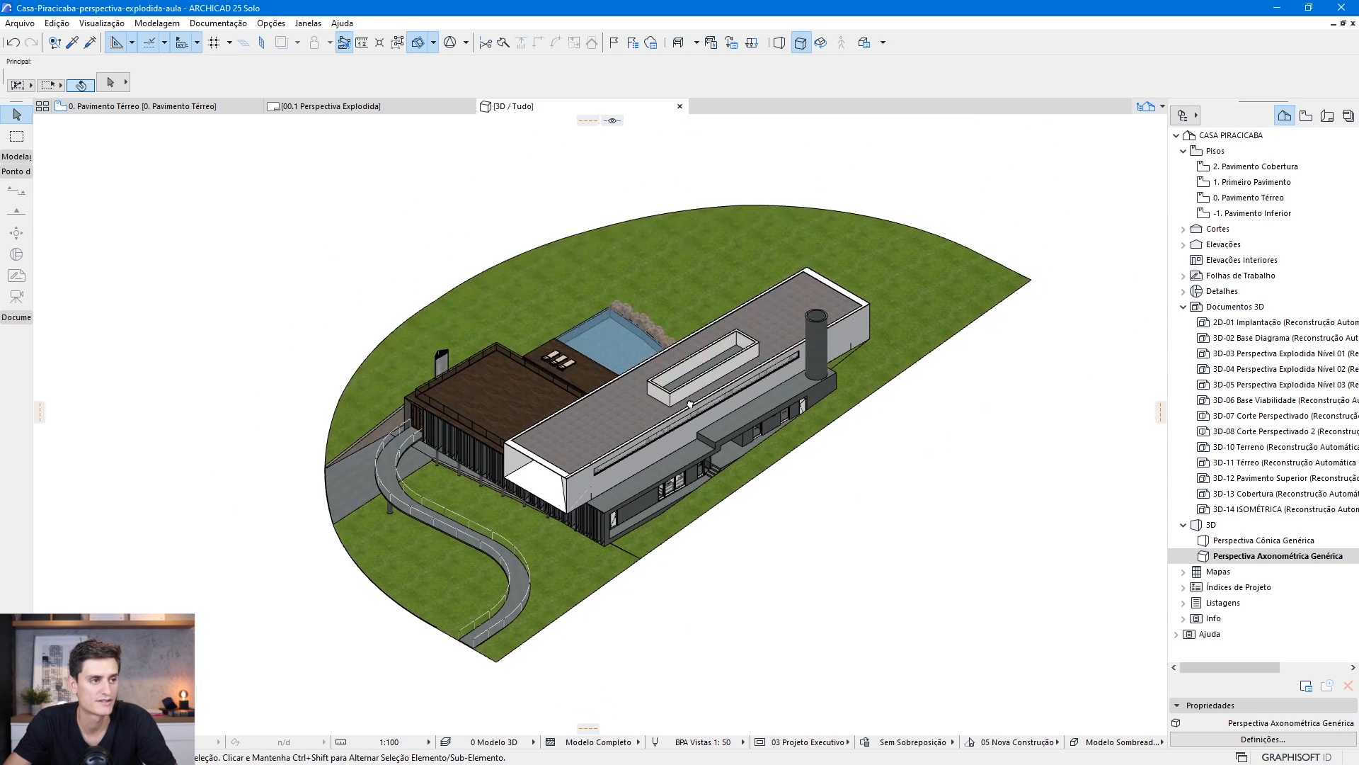
middle_drag(689, 404, 678, 407)
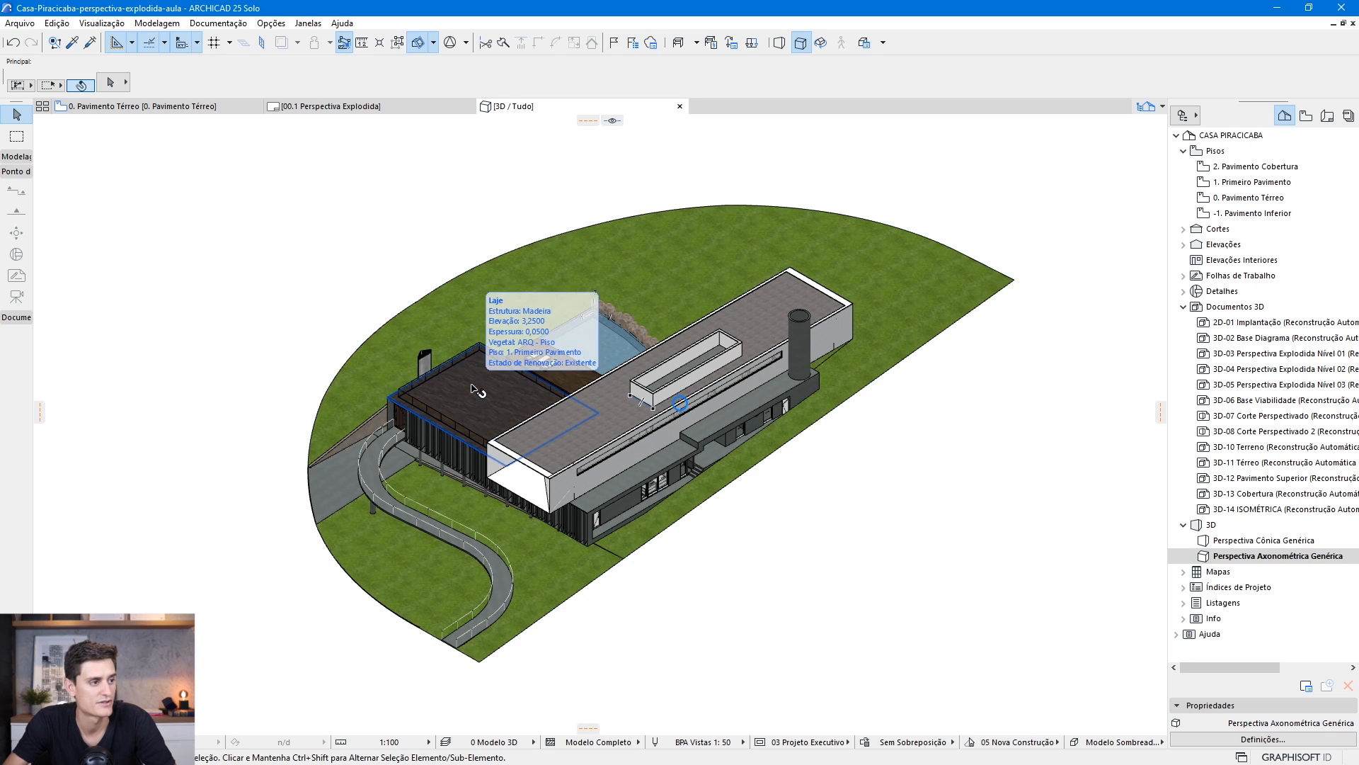
scroll(473, 389, up, 2)
shift+click(904, 291)
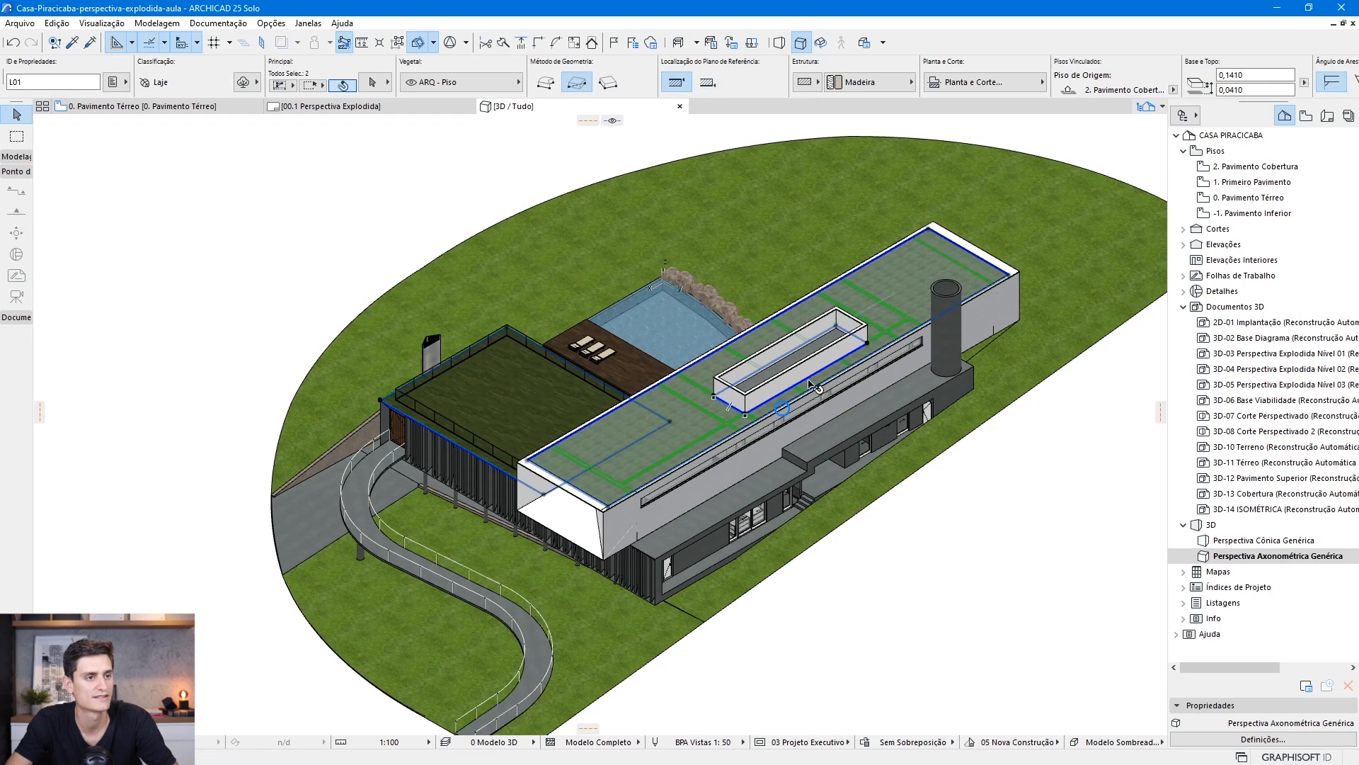
scroll(707, 480, down, 2)
middle_drag(709, 397, 690, 456)
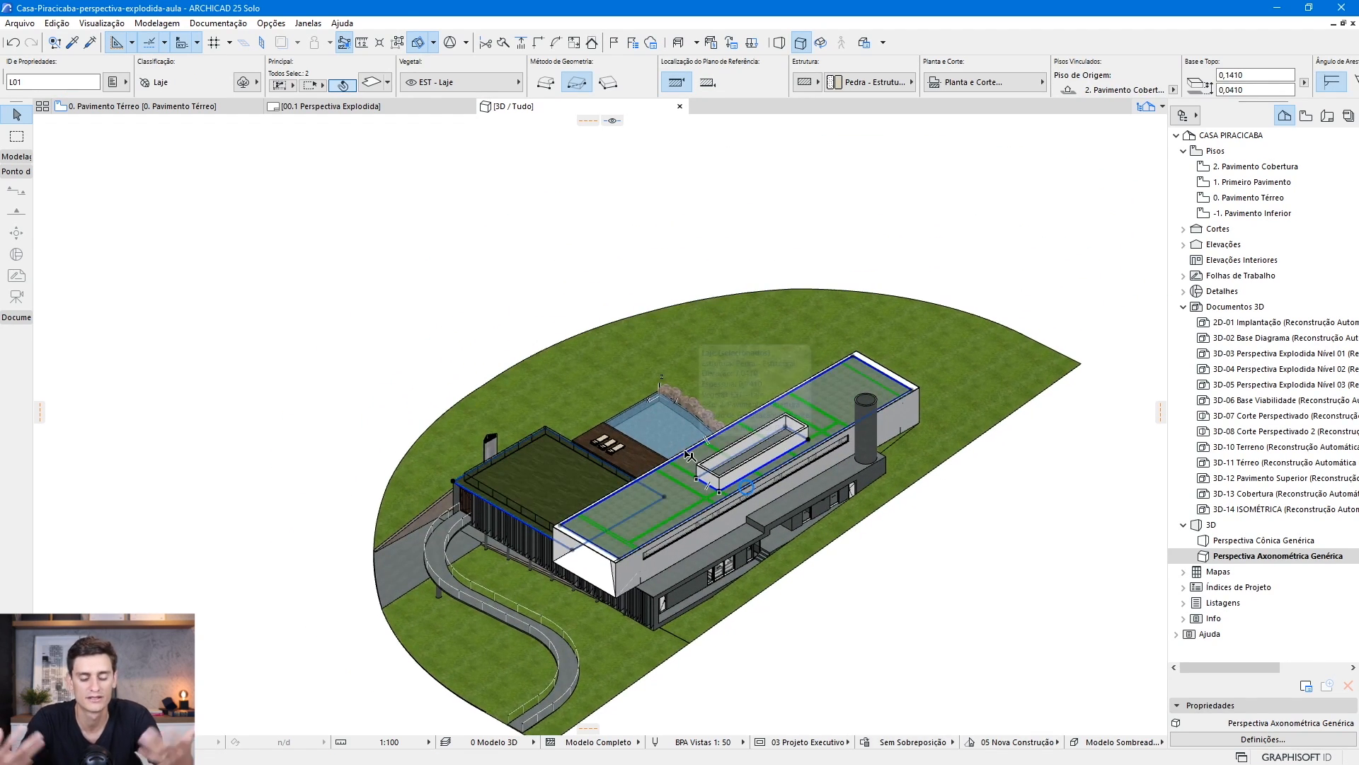
drag(853, 384, 853, 204)
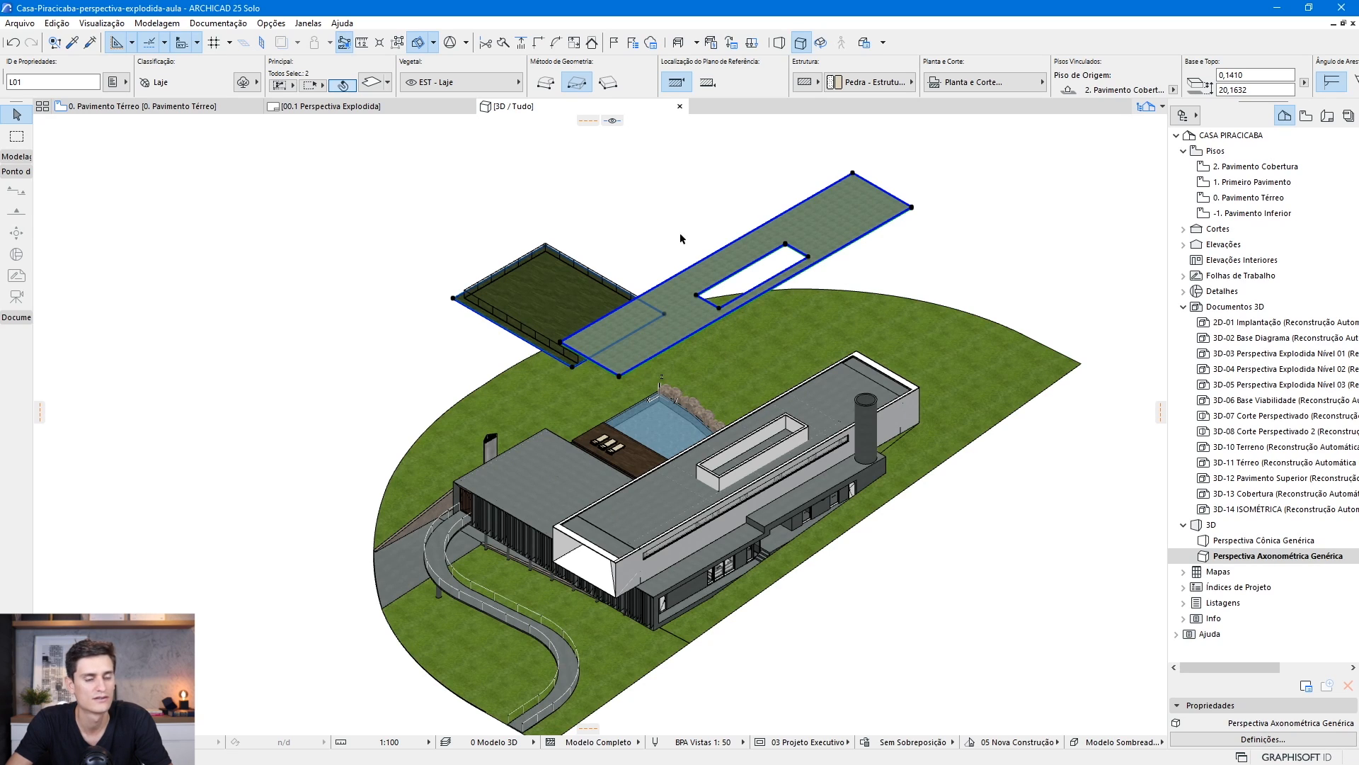
key(ctrl+alt+v)
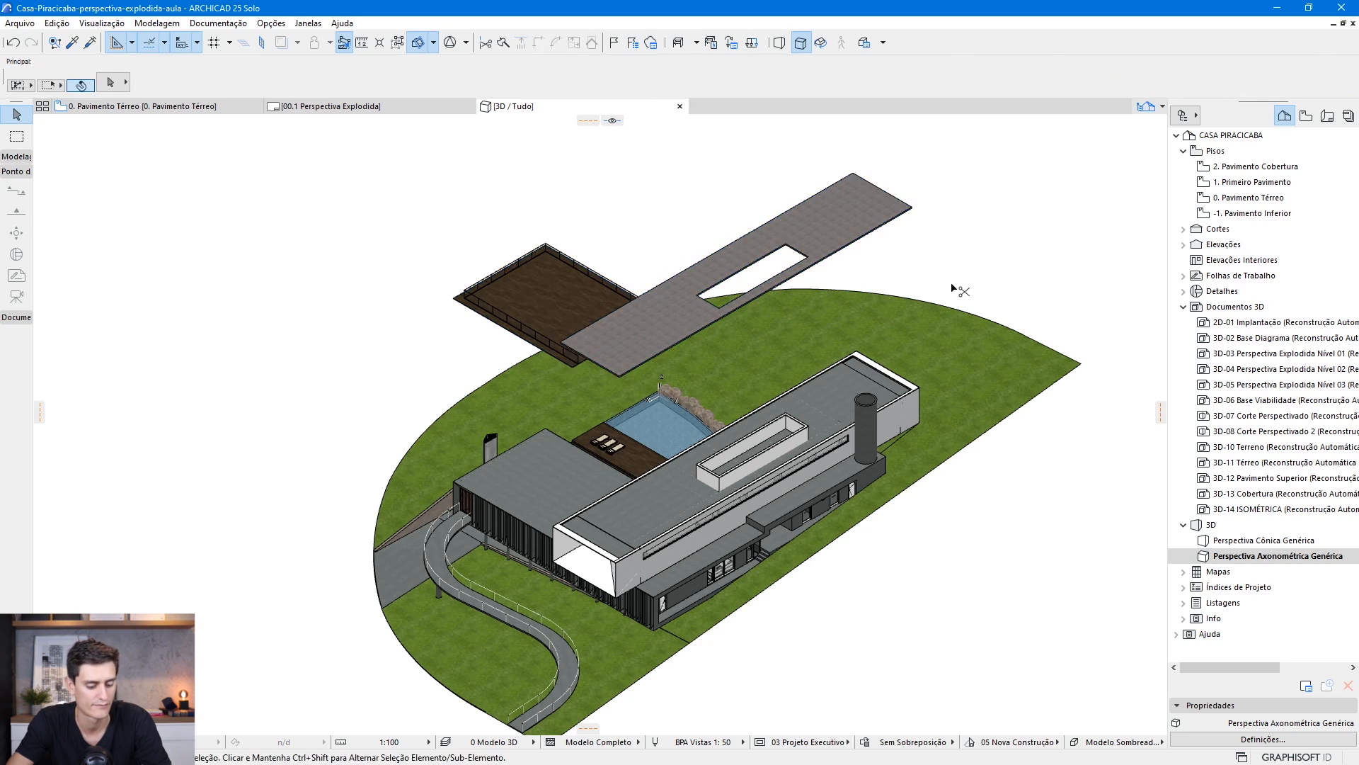
click(603, 201)
Turn the isometric camera to an azimuth of 270°
right_click(603, 203)
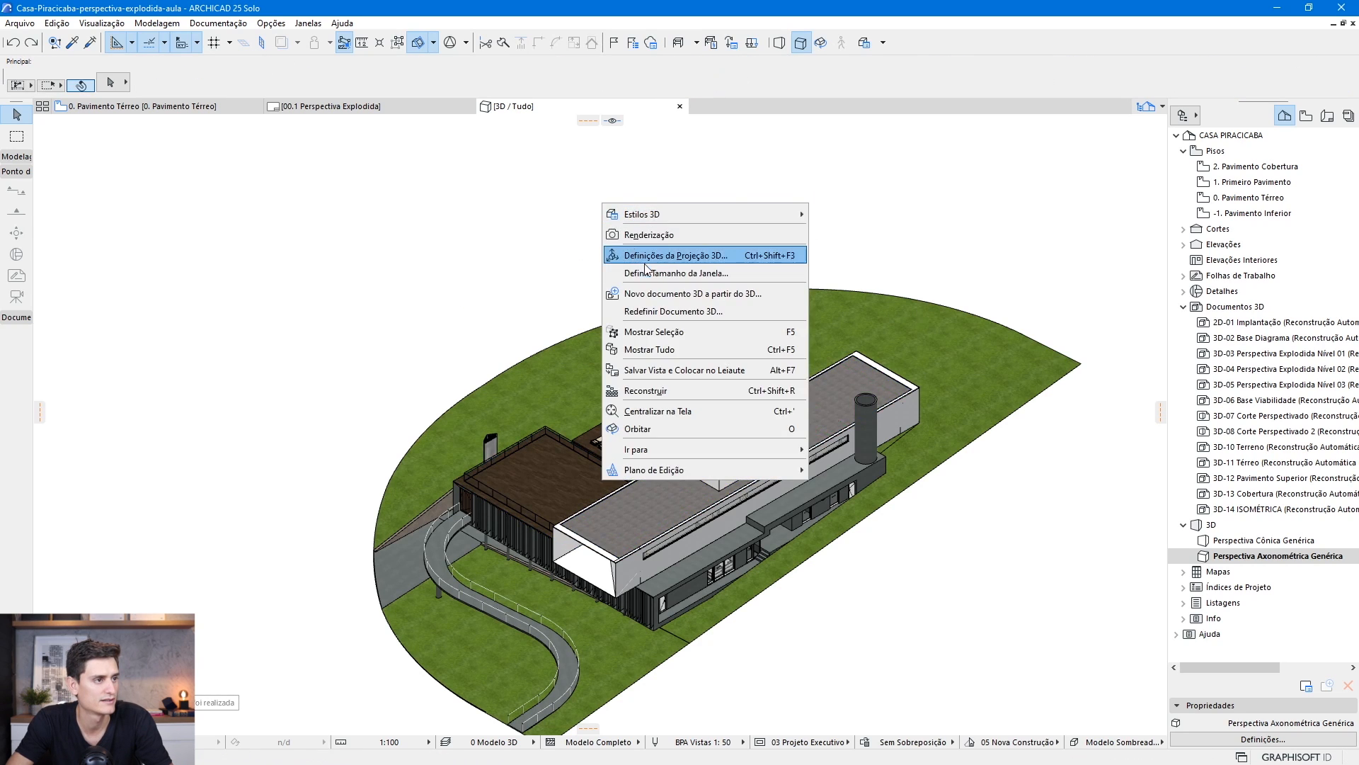
click(645, 256)
drag(961, 298, 939, 318)
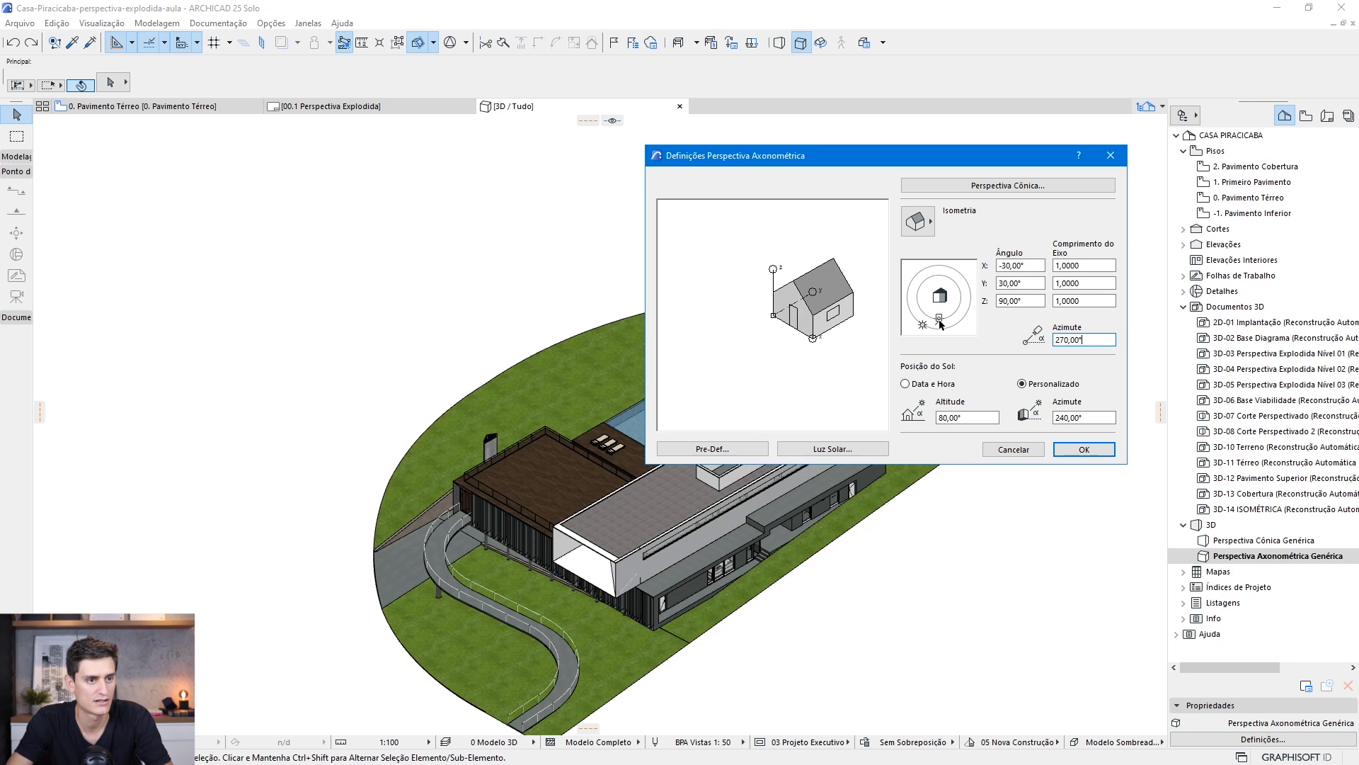
click(1083, 449)
Raise the roof slab and timber terrace floor about 21 m from this camera side, and undo the move
middle_drag(561, 341, 539, 319)
scroll(540, 320, up, 3)
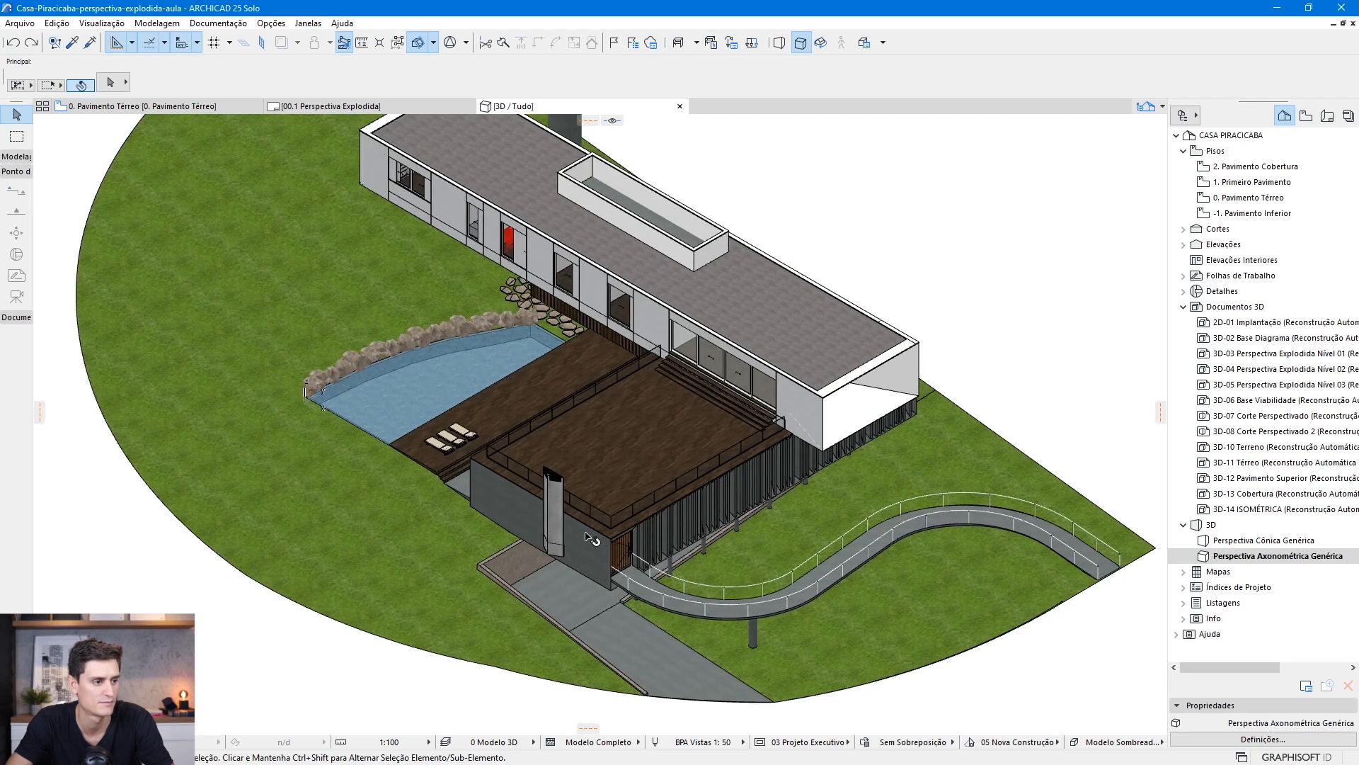
scroll(549, 524, down, 2)
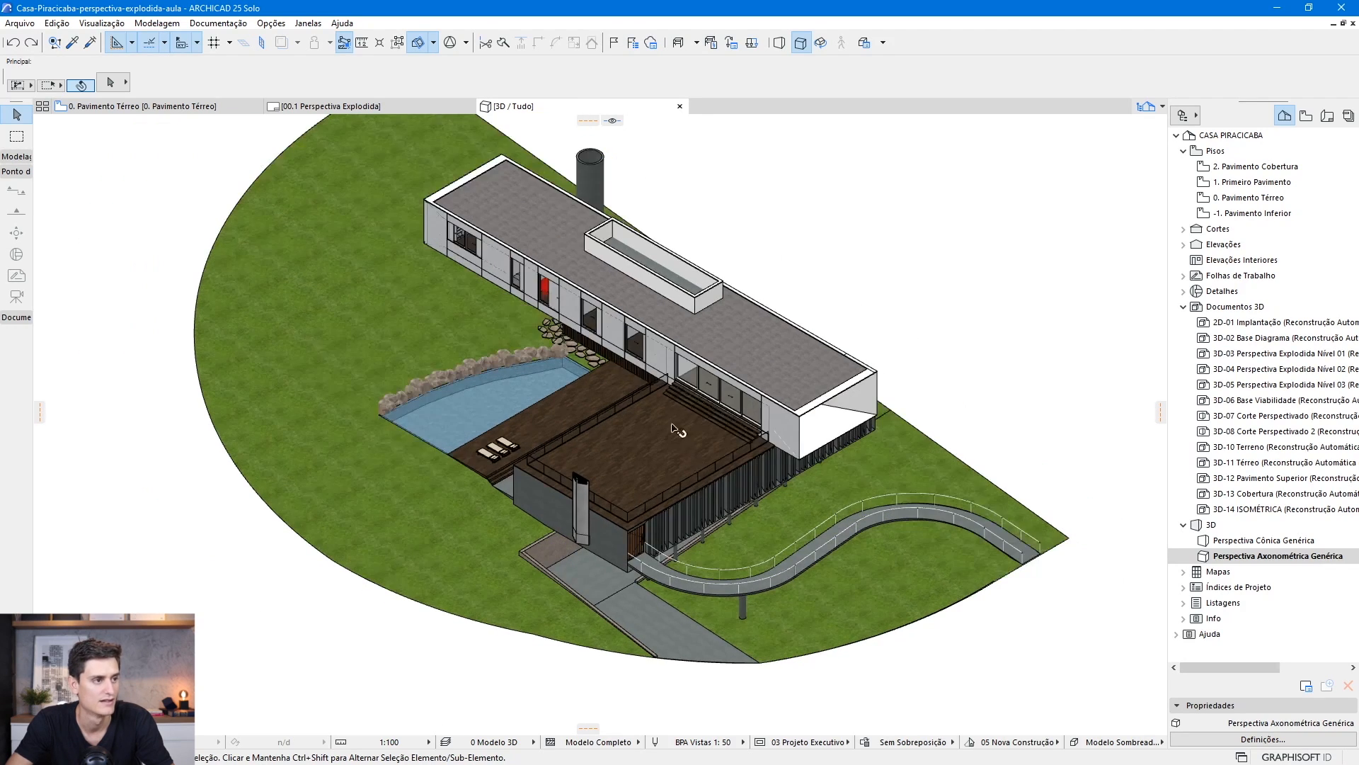
click(522, 229)
shift+click(672, 482)
drag(770, 347, 783, 206)
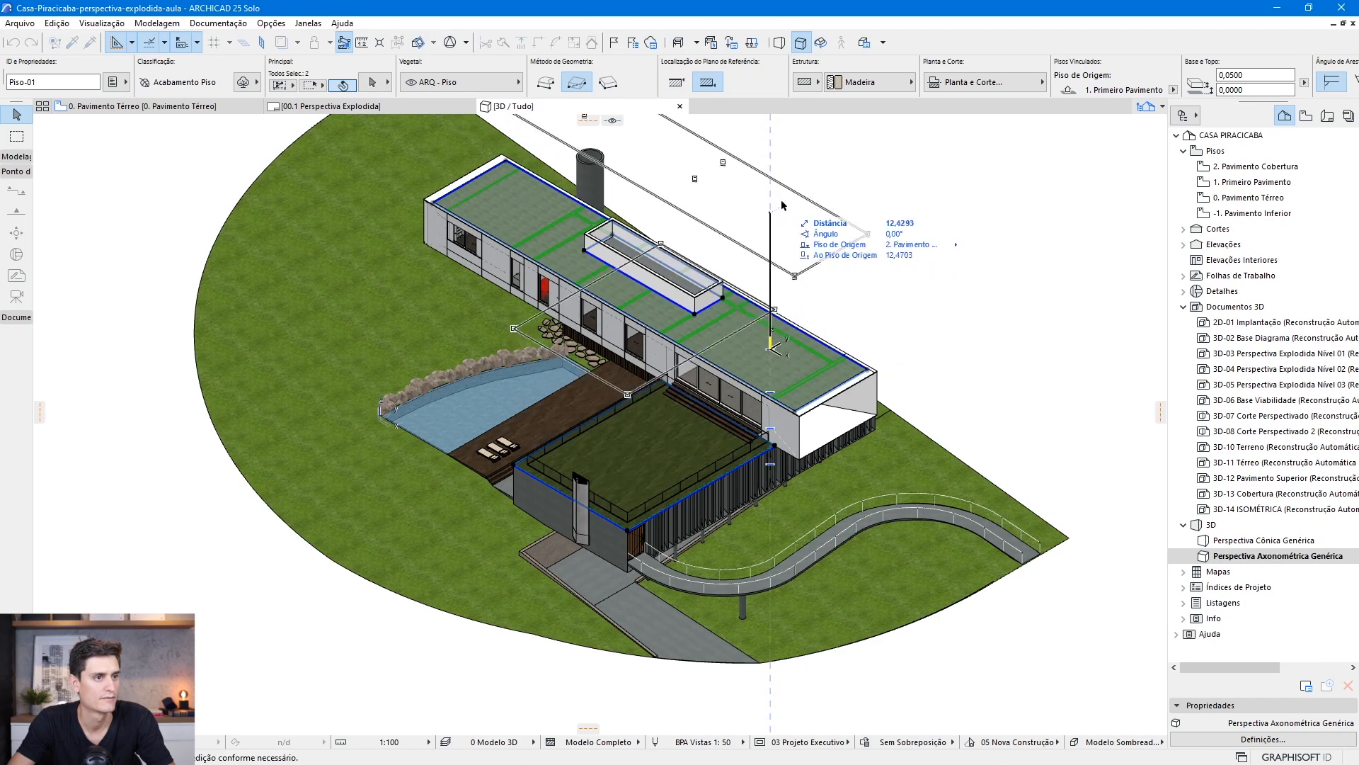
scroll(772, 208, down, 2)
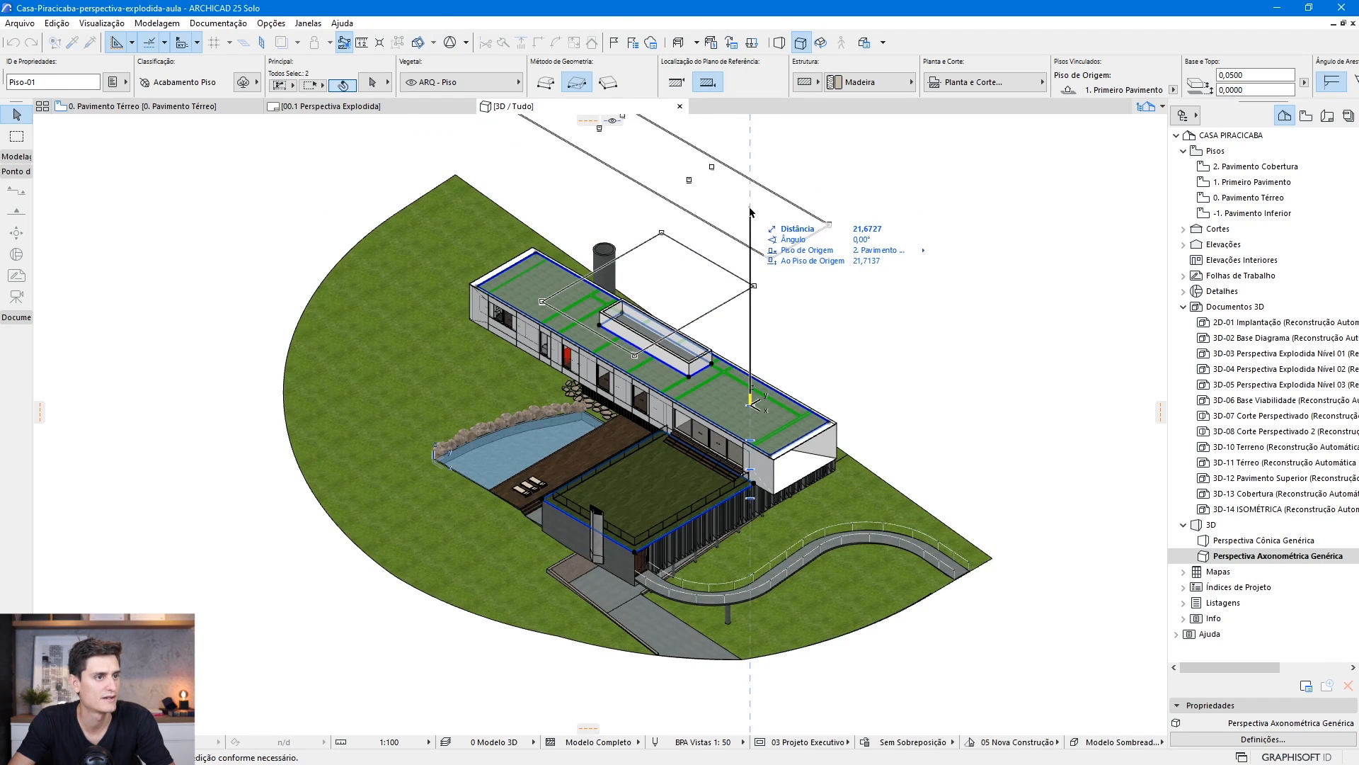
click(751, 211)
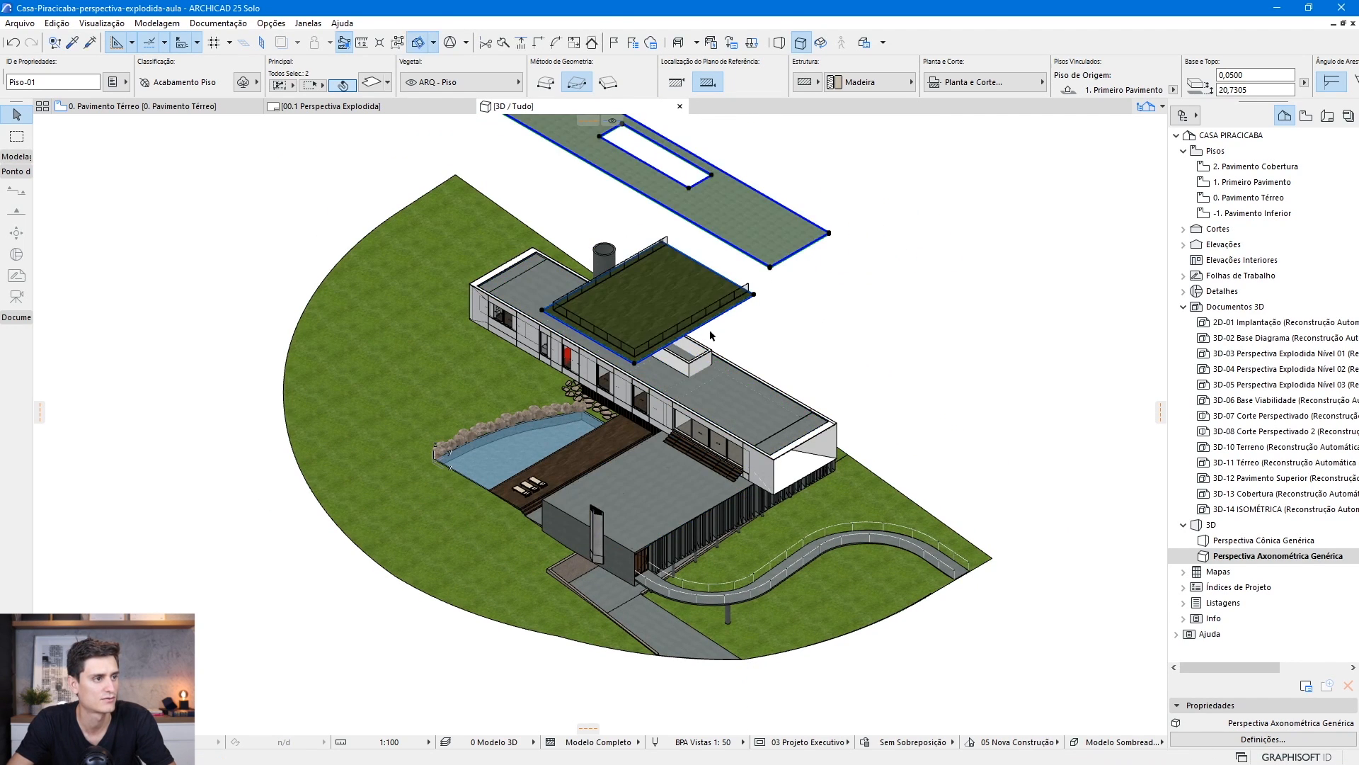
middle_drag(638, 314, 743, 425)
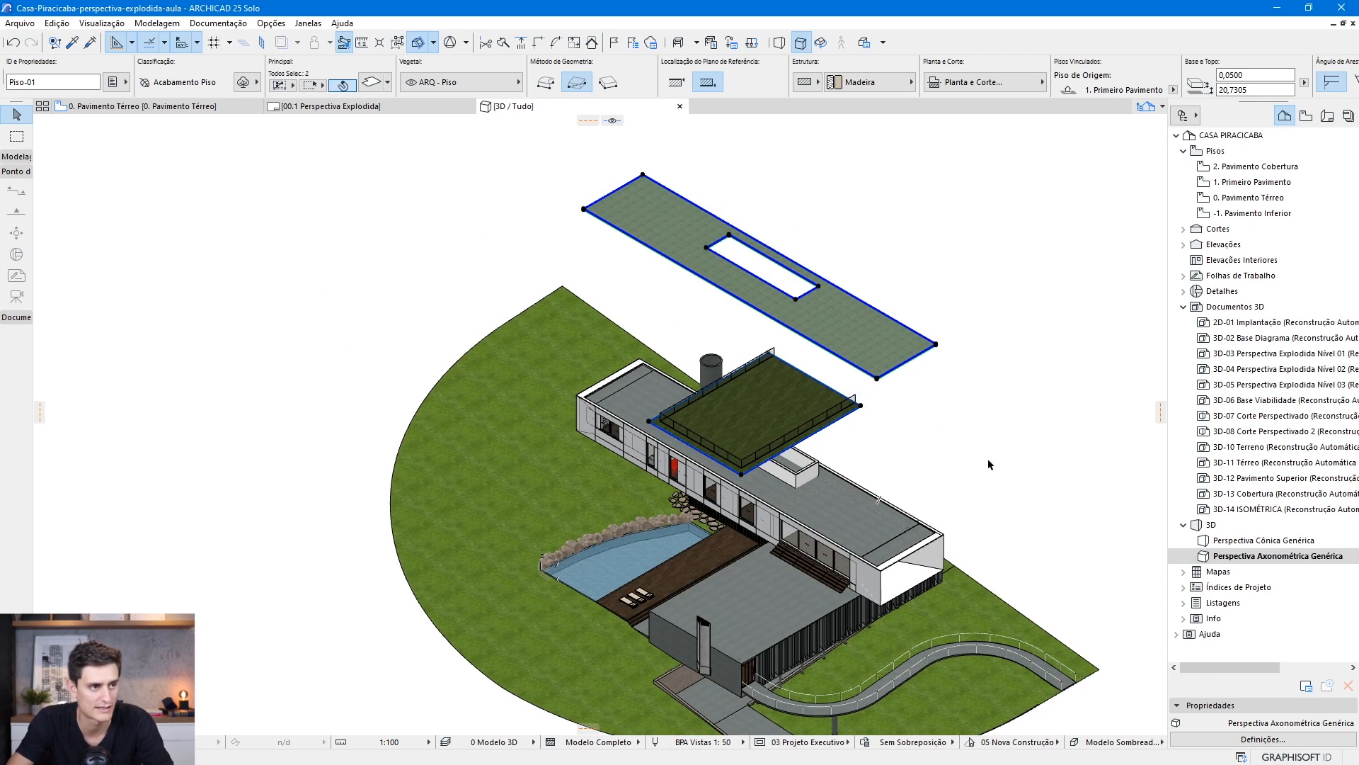
key(ctrl+z)
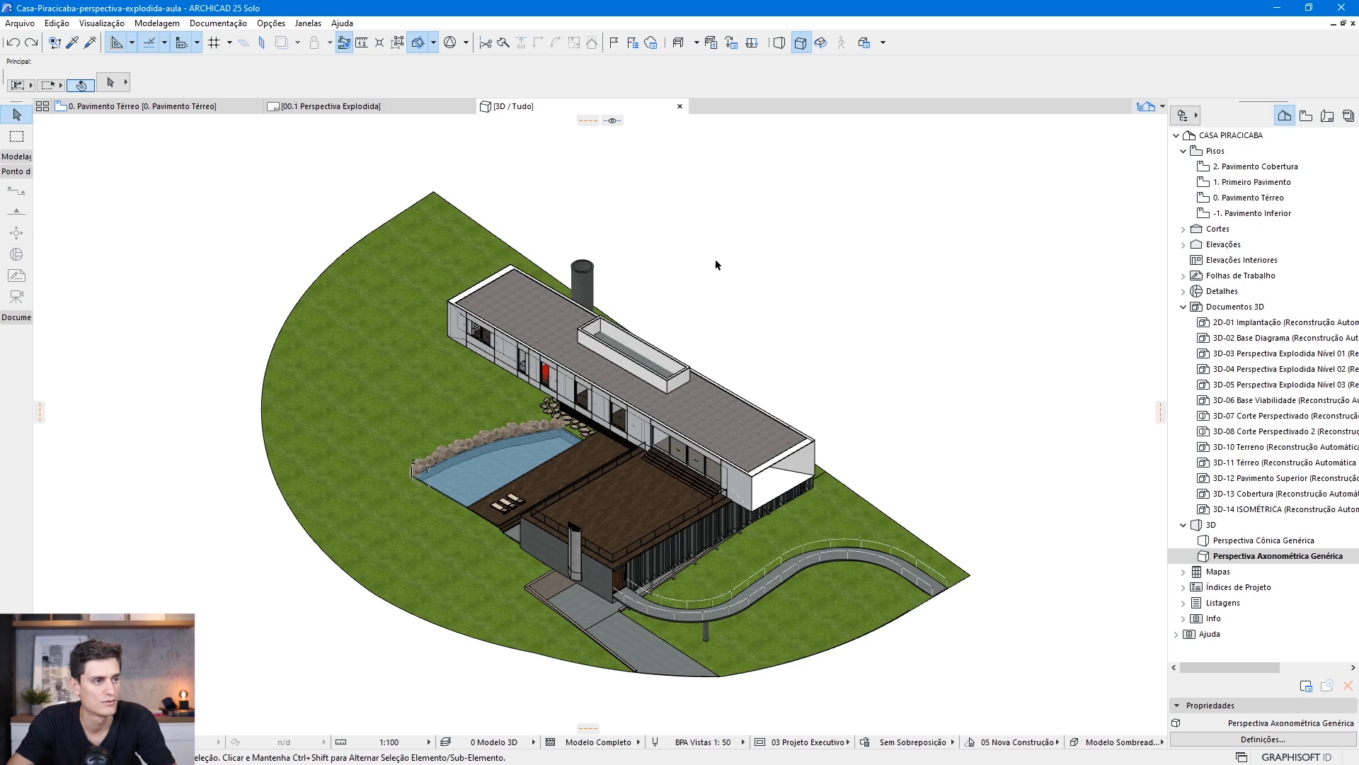
Turn the isometric camera to an azimuth of 180°
right_click(730, 250)
click(783, 302)
drag(934, 322, 918, 301)
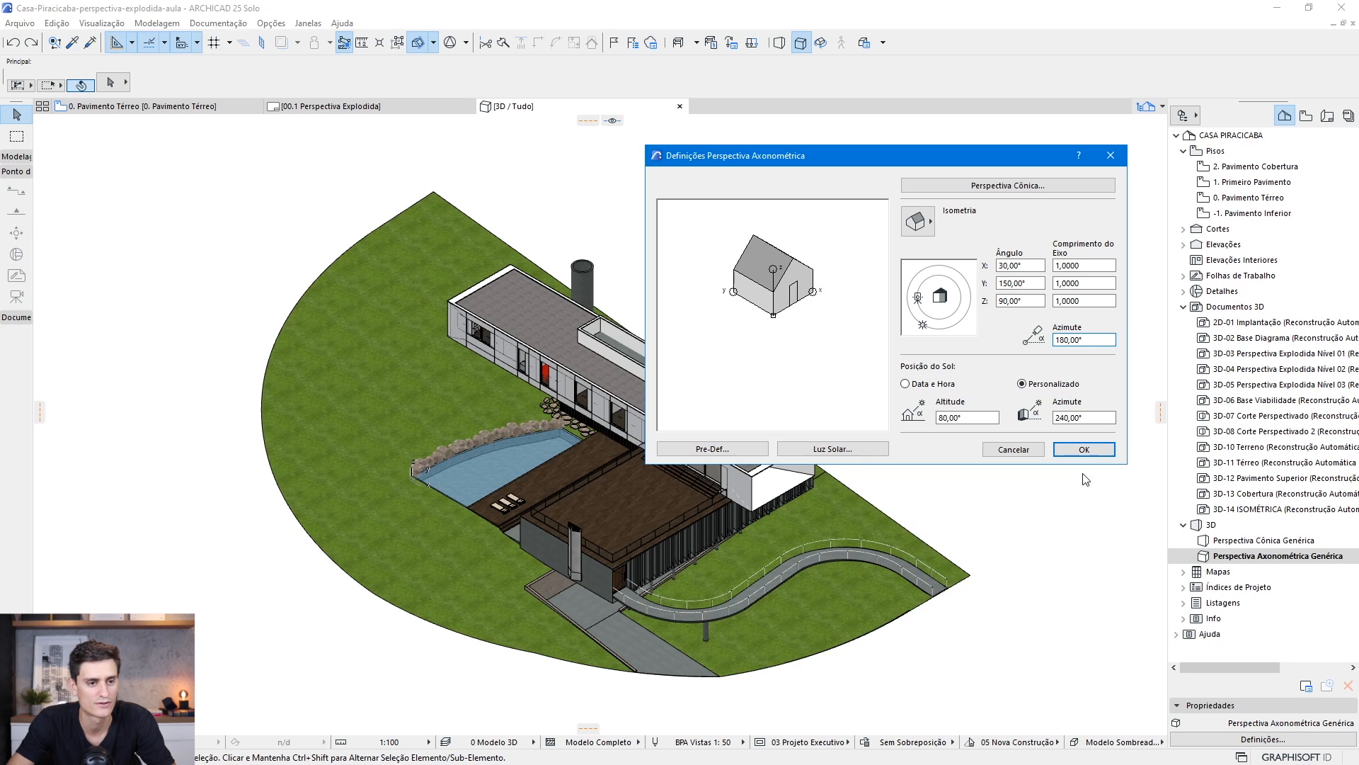
click(1089, 454)
Raise the roof slab and the timber terrace floor together about 21 m above the house
middle_drag(484, 396, 725, 479)
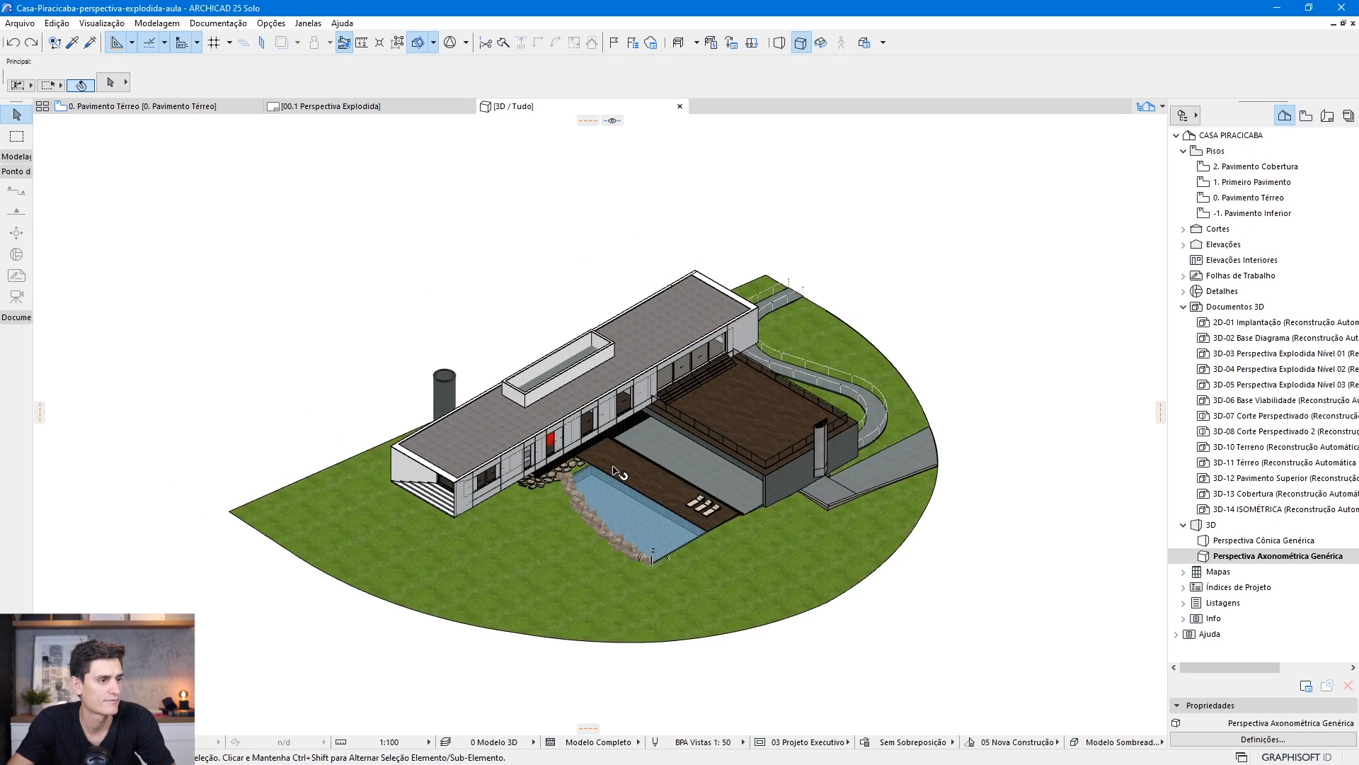
scroll(614, 469, up, 1)
click(656, 310)
shift+click(786, 390)
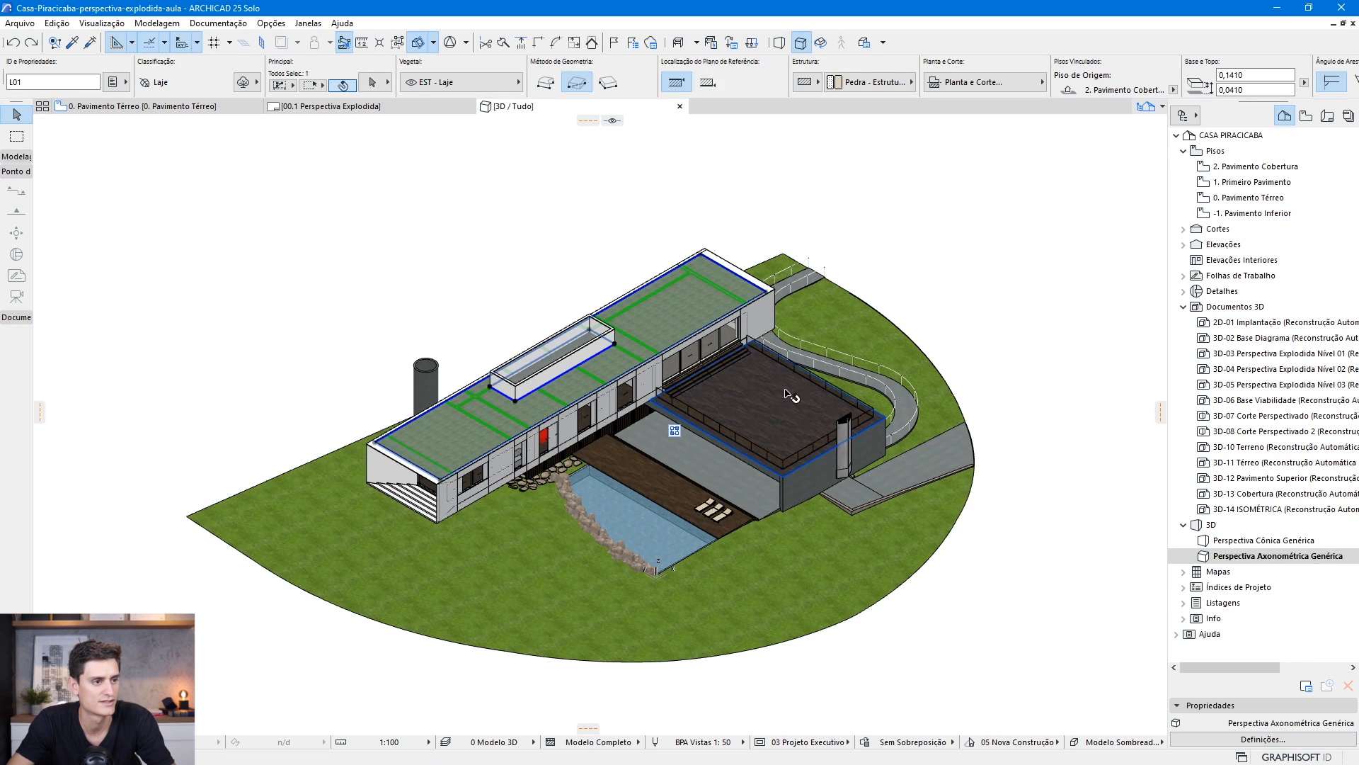
middle_drag(438, 273, 464, 332)
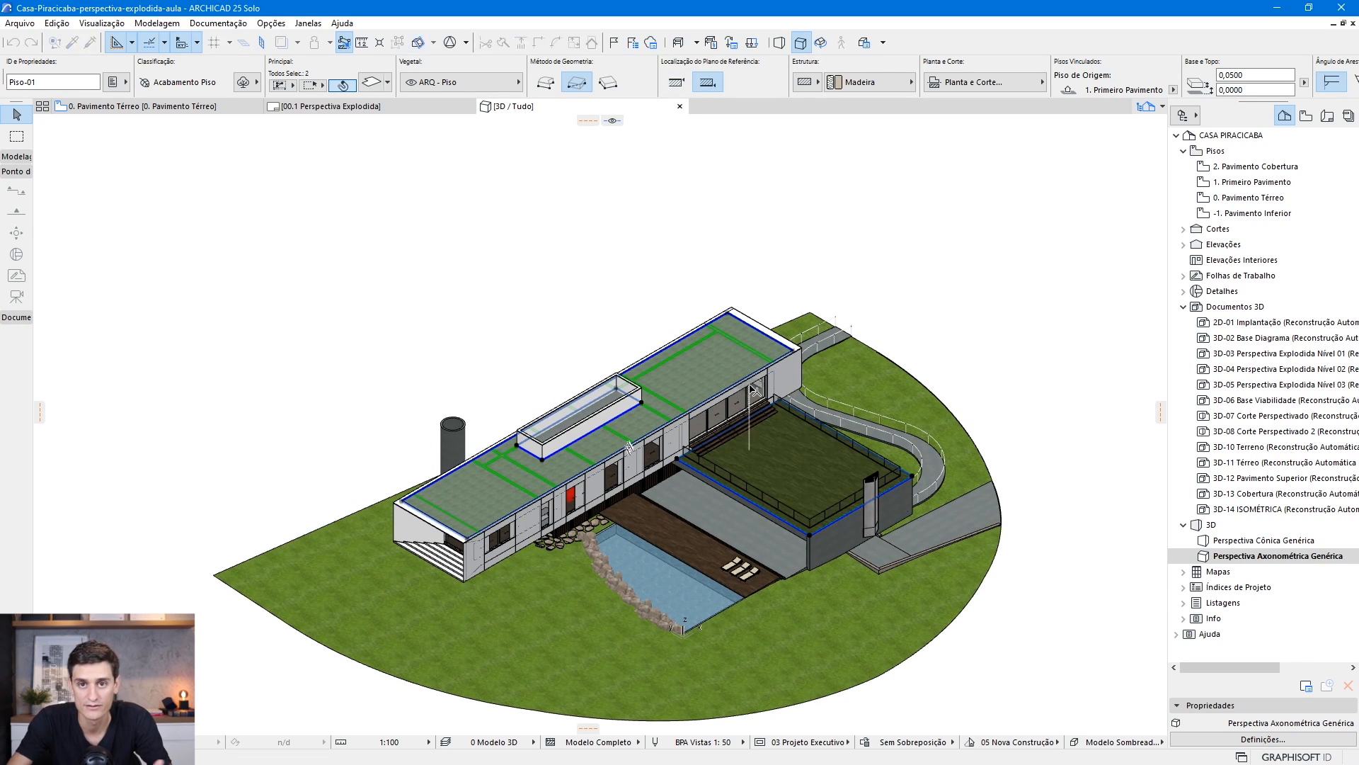
click(810, 436)
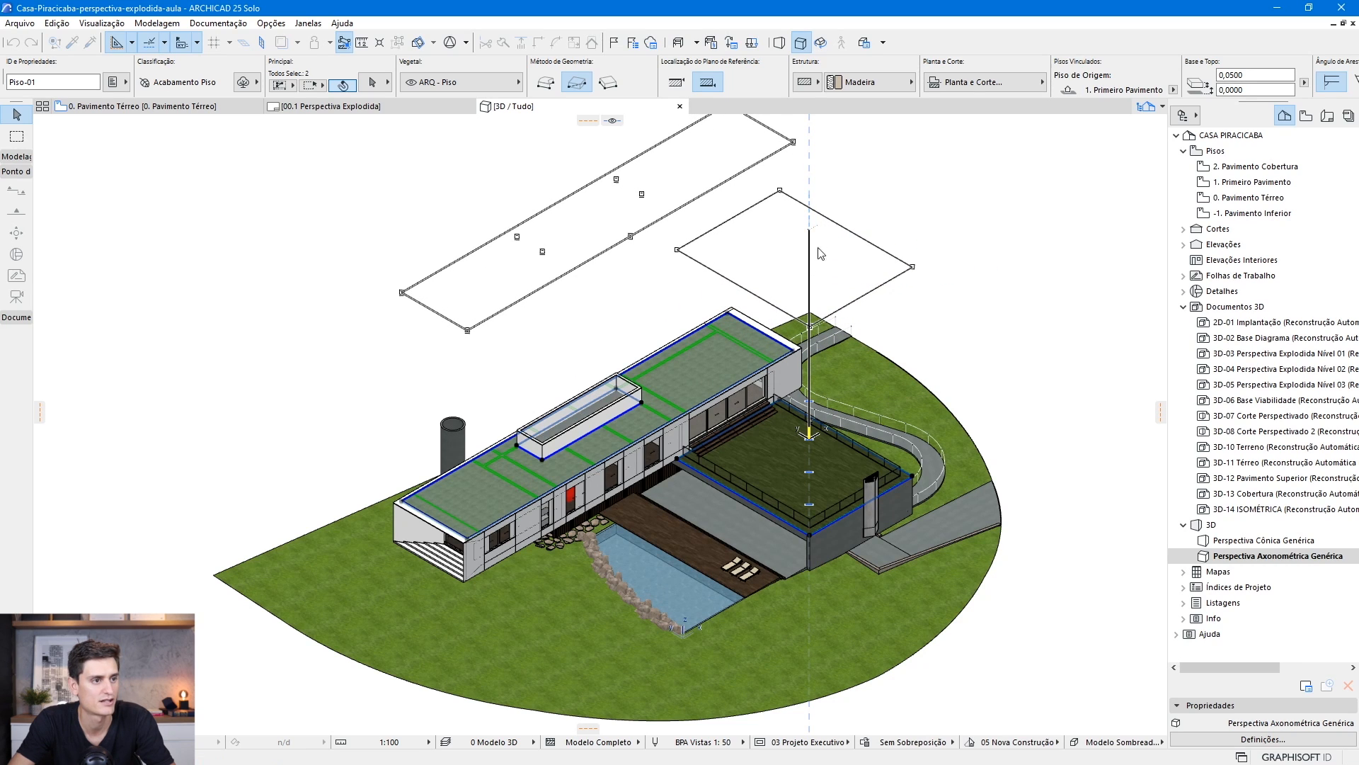
click(819, 229)
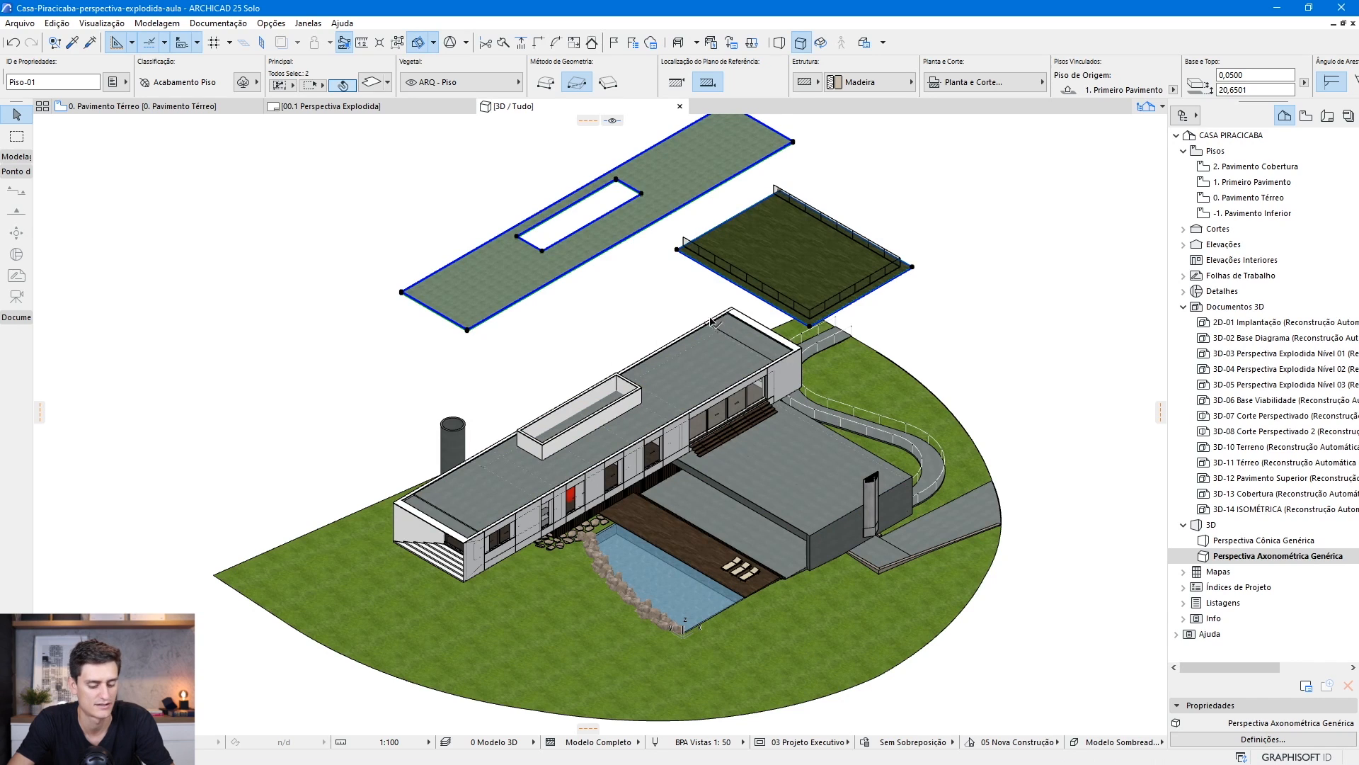
Raise the floating roof slab and terrace floor about 2 m further, and undo both moves
middle_drag(710, 319, 725, 378)
key(ctrl+9)
click(813, 301)
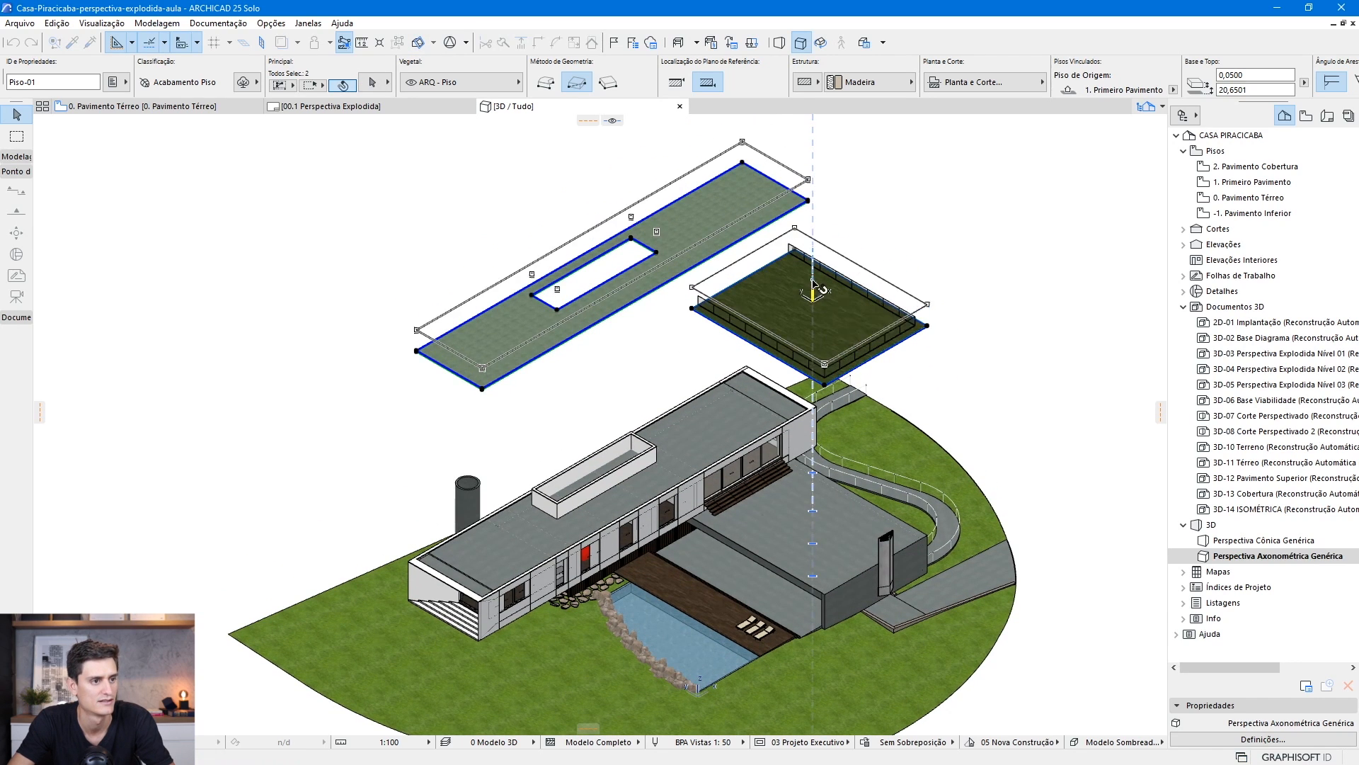
click(812, 288)
middle_drag(812, 463, 813, 385)
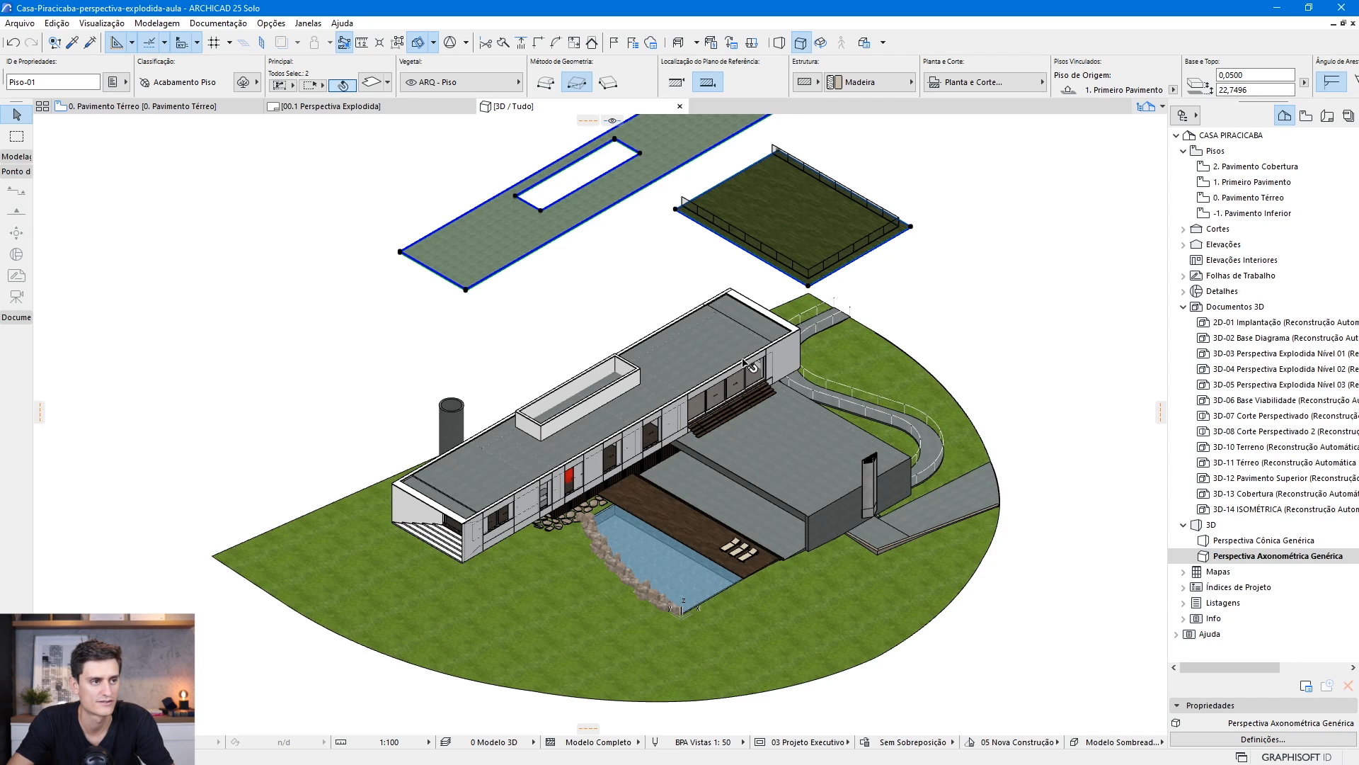
key(ctrl+z)
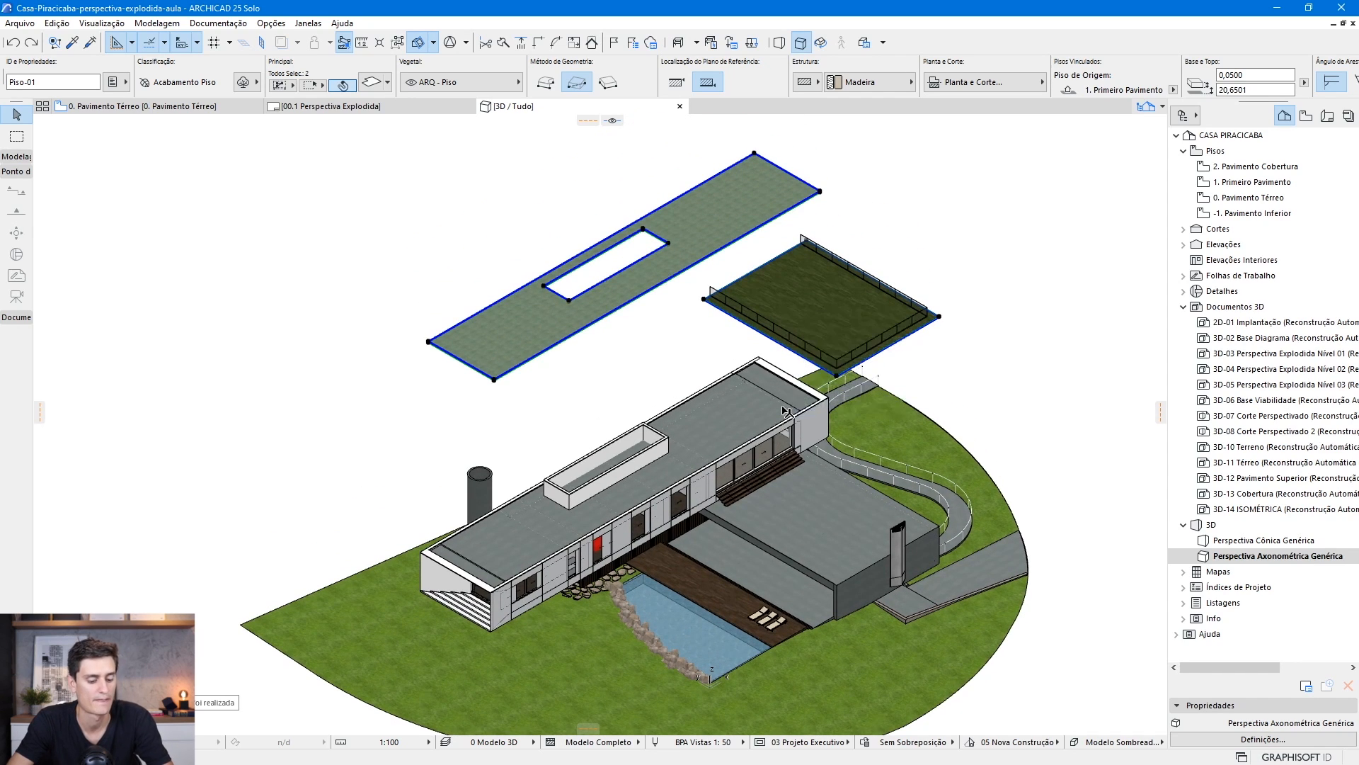
key(ctrl+z)
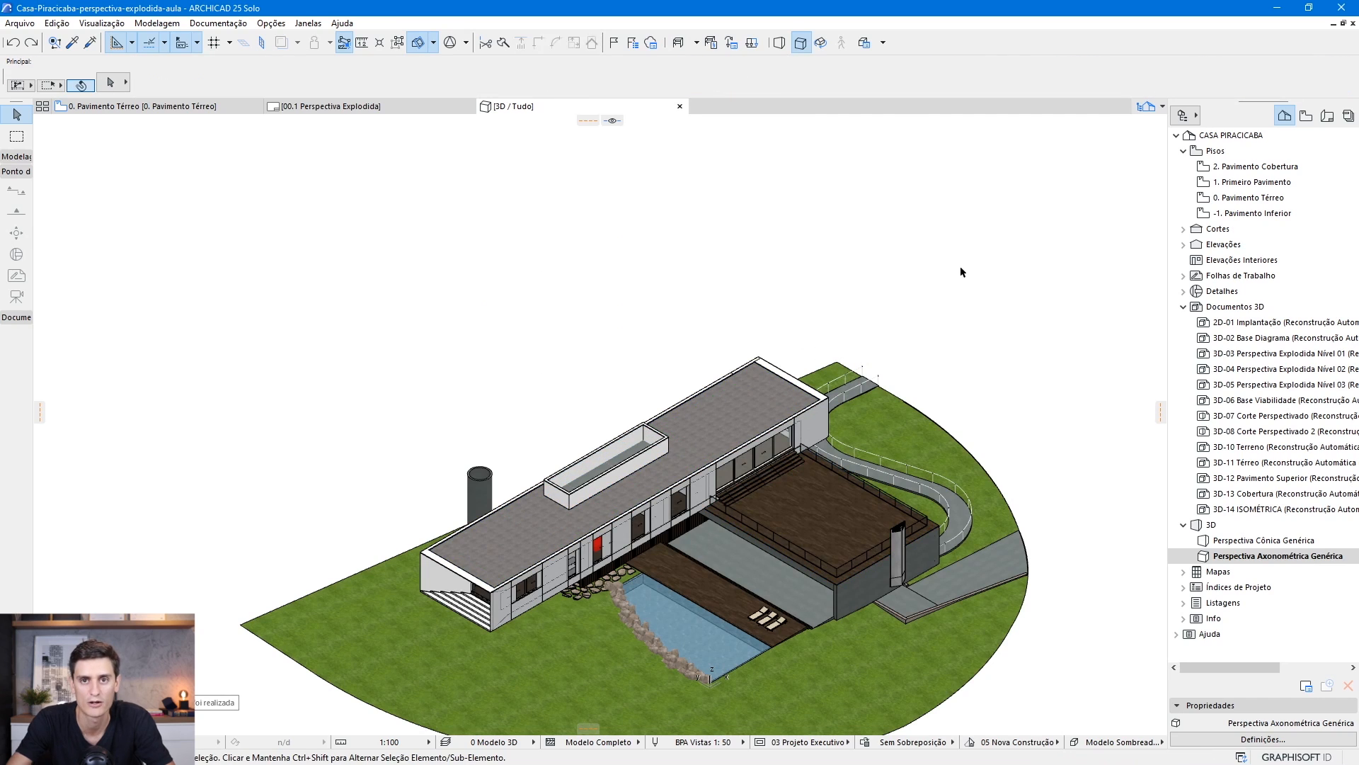
Examine the house from this camera angle and compare it with the exploded perspective layout
middle_drag(739, 461, 756, 397)
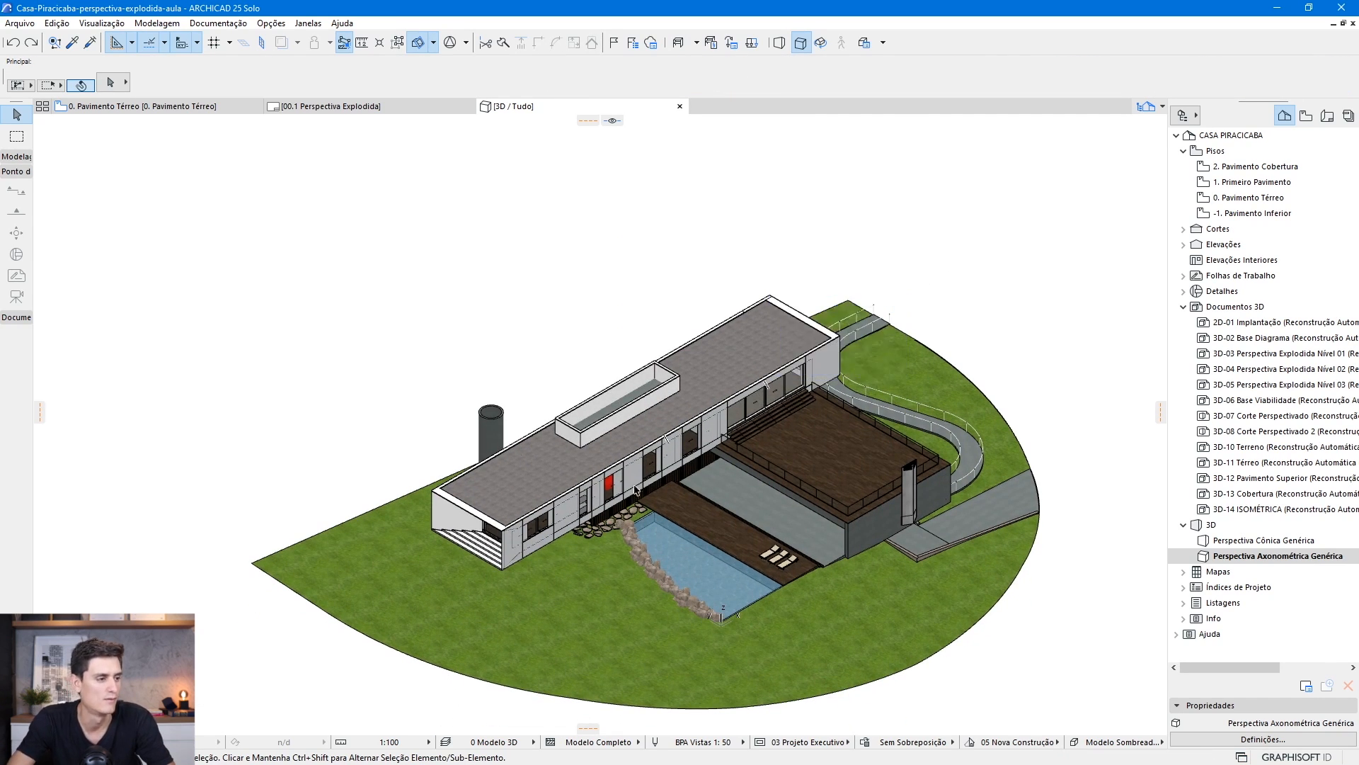
scroll(809, 554, up, 1)
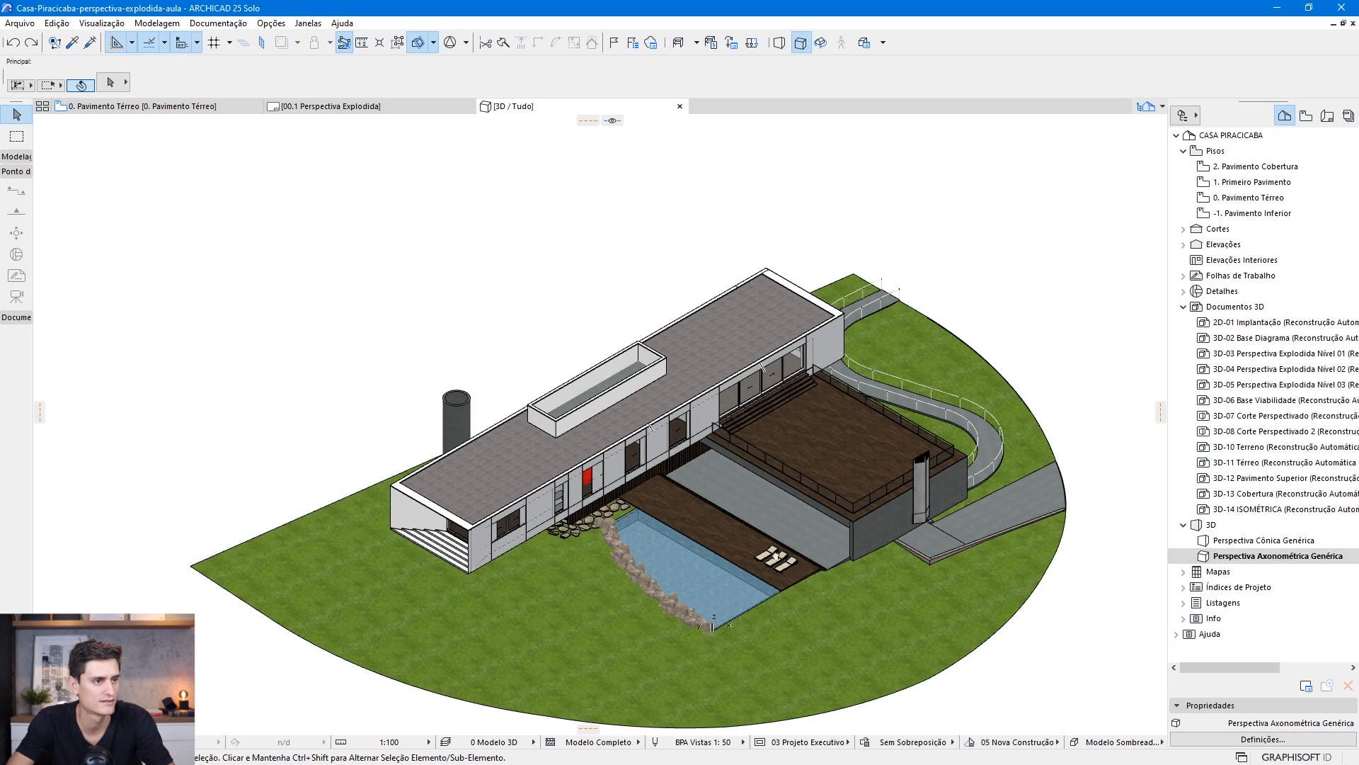
middle_drag(799, 530, 736, 489)
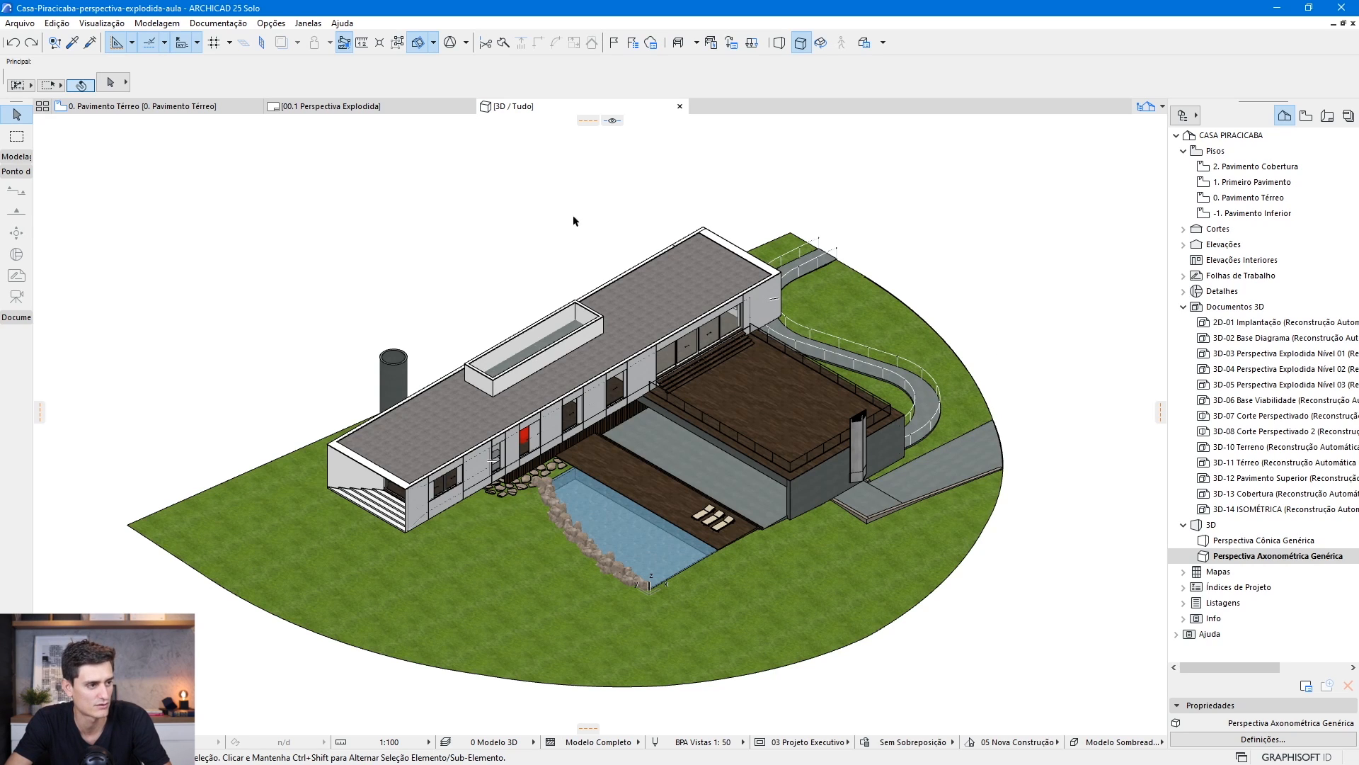
middle_drag(526, 502, 514, 485)
mouse_move(512, 483)
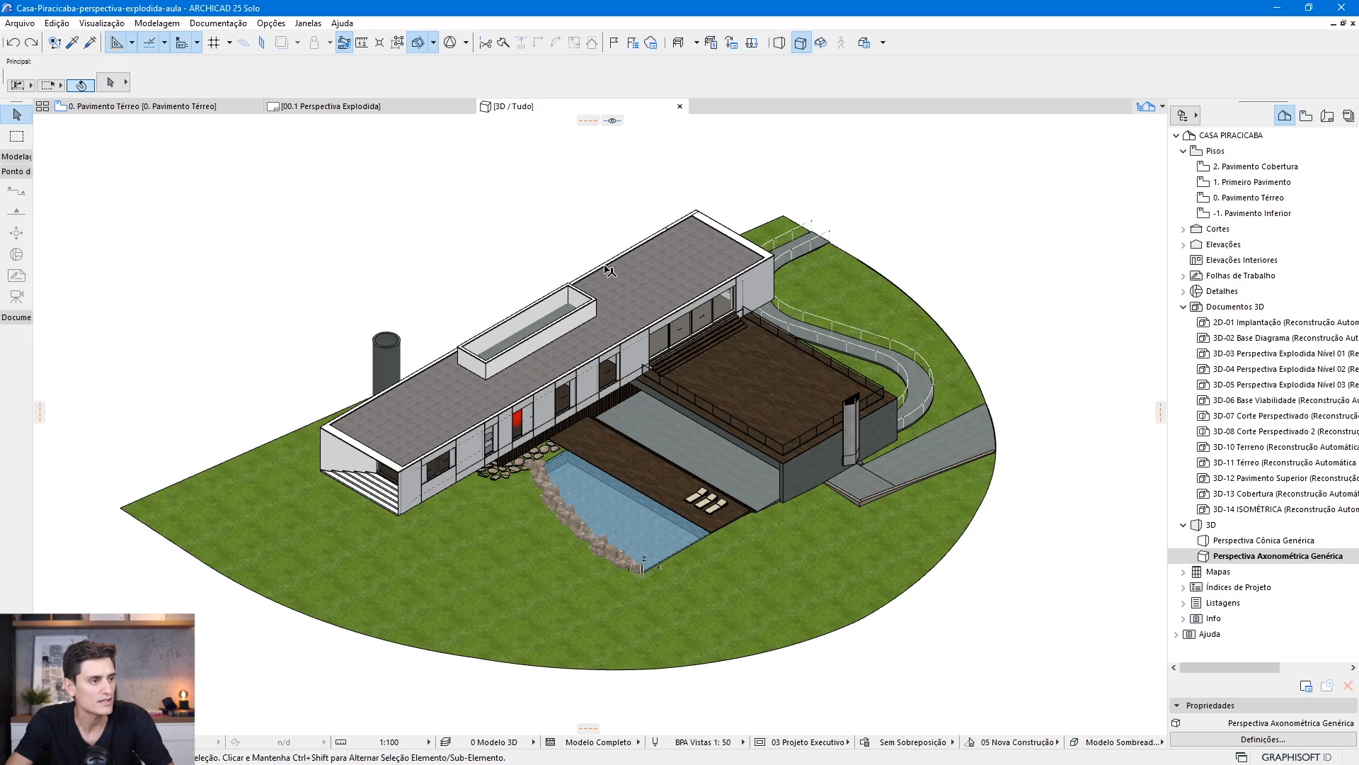
click(346, 106)
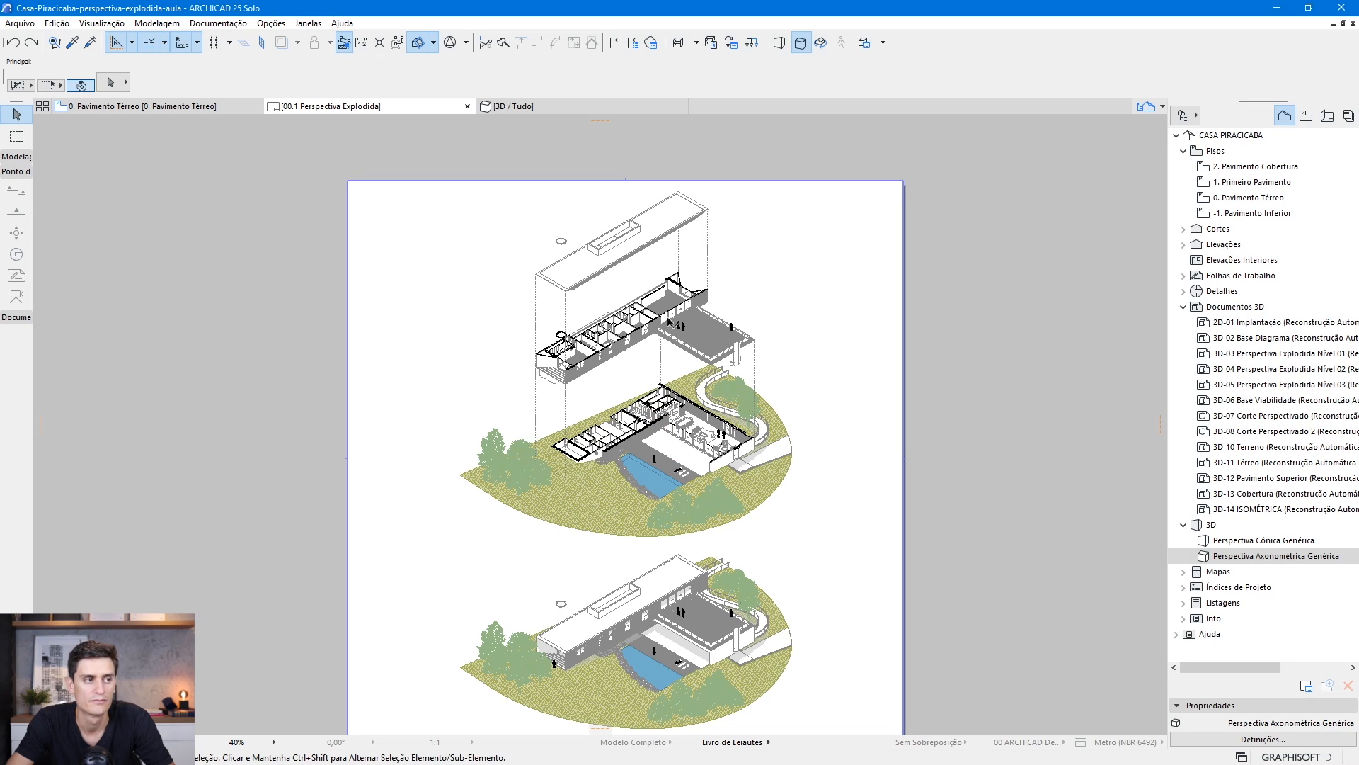
click(715, 361)
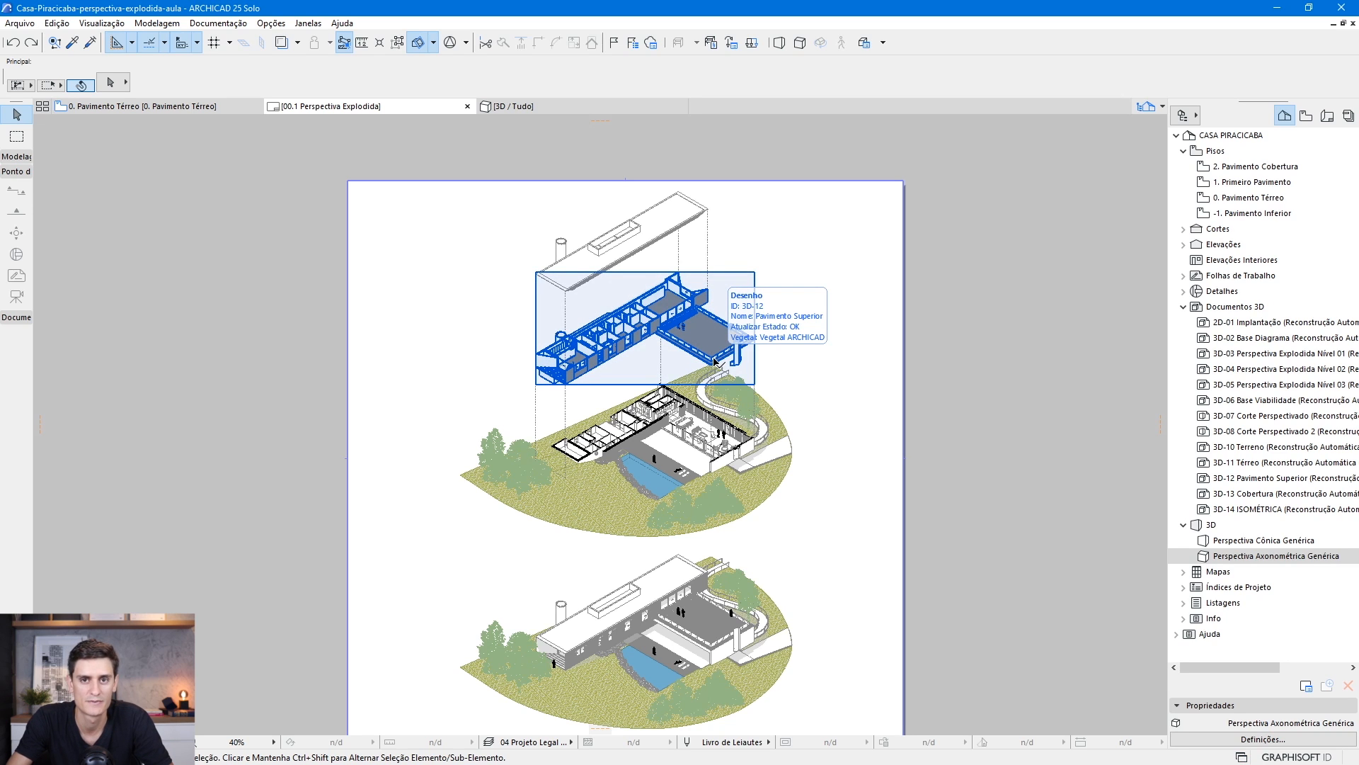
click(522, 107)
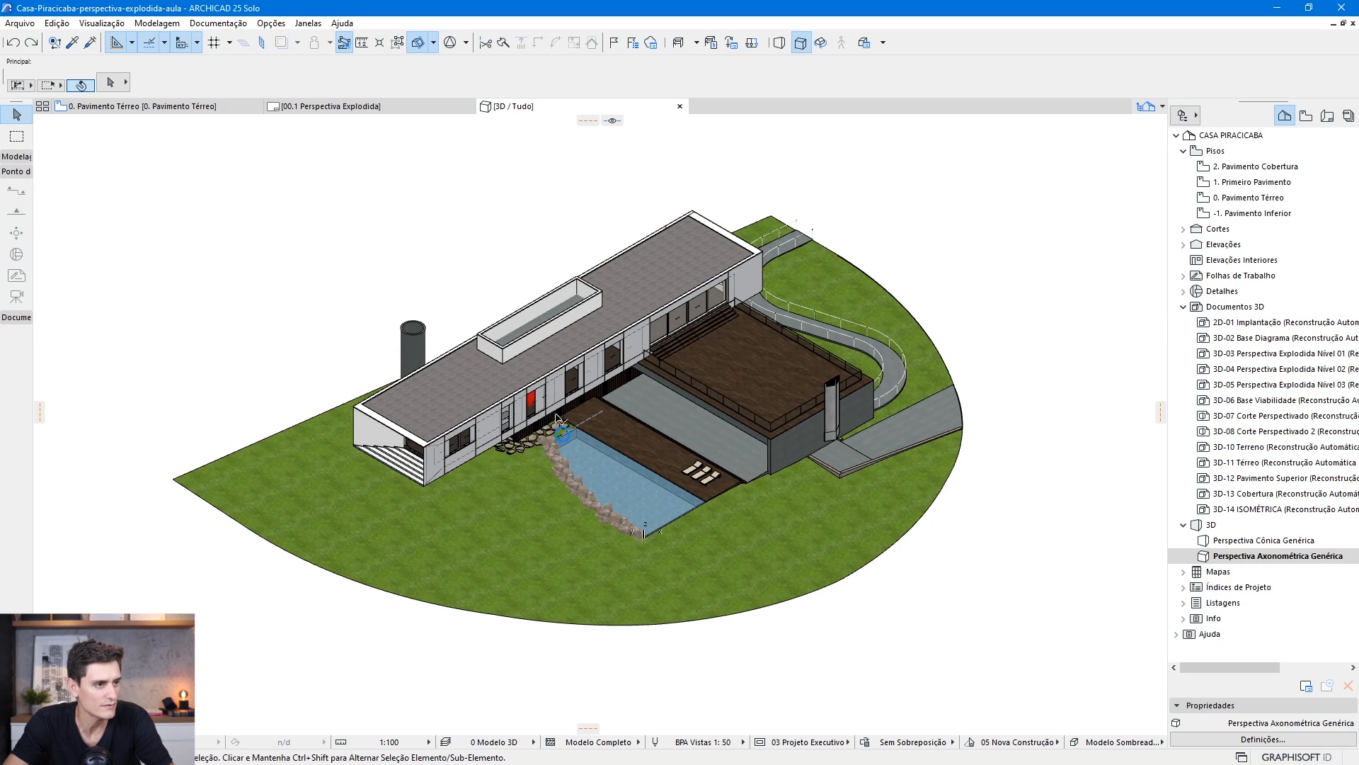
scroll(556, 417, up, 2)
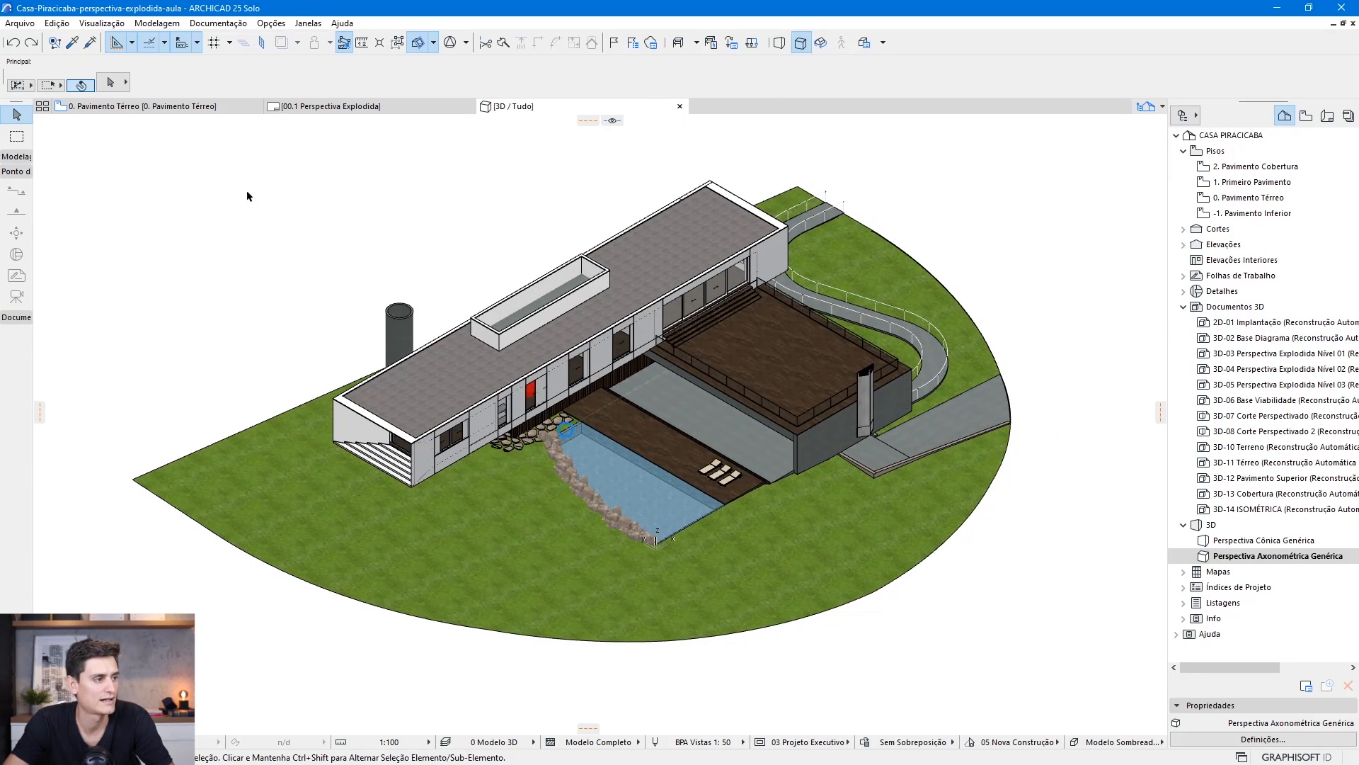
mouse_move(654, 446)
middle_down()
mouse_move(651, 404)
mouse_move(642, 442)
middle_up()
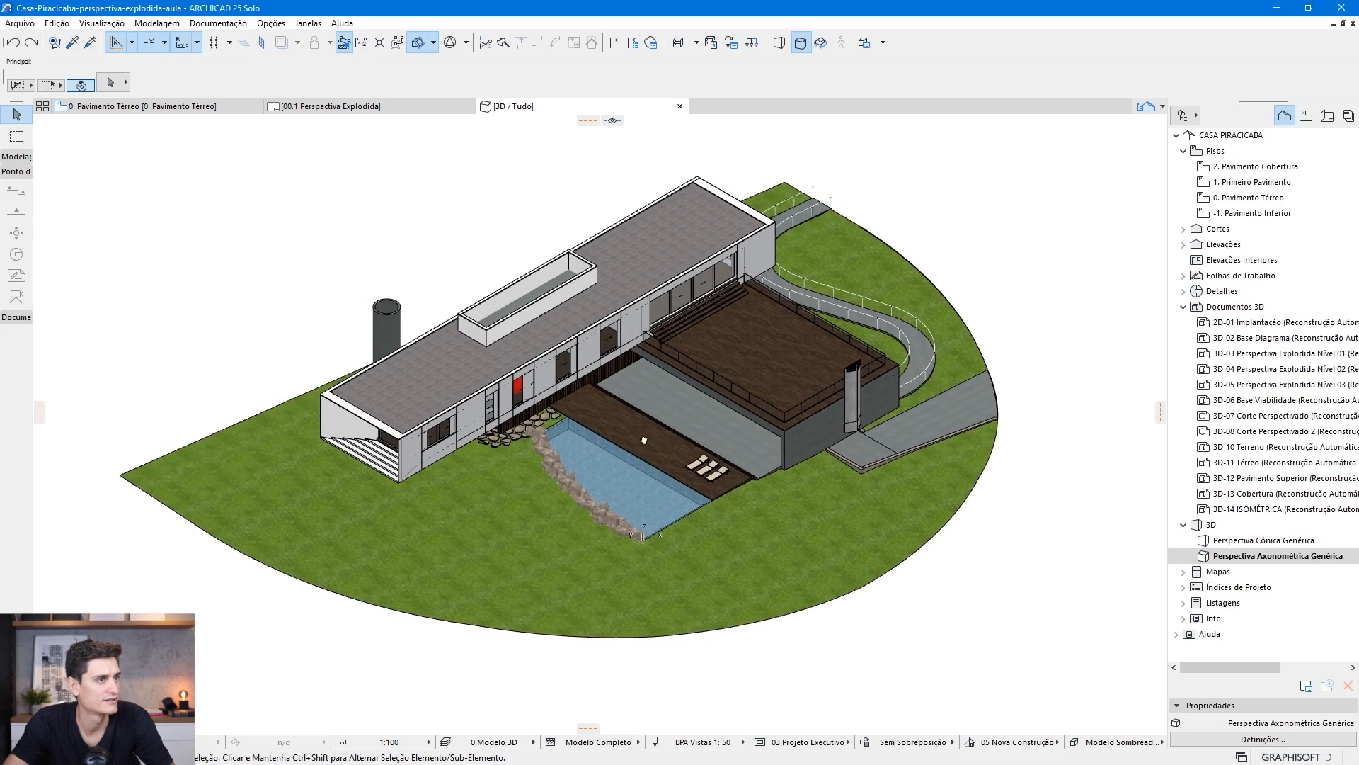
middle_drag(260, 590, 110, 574)
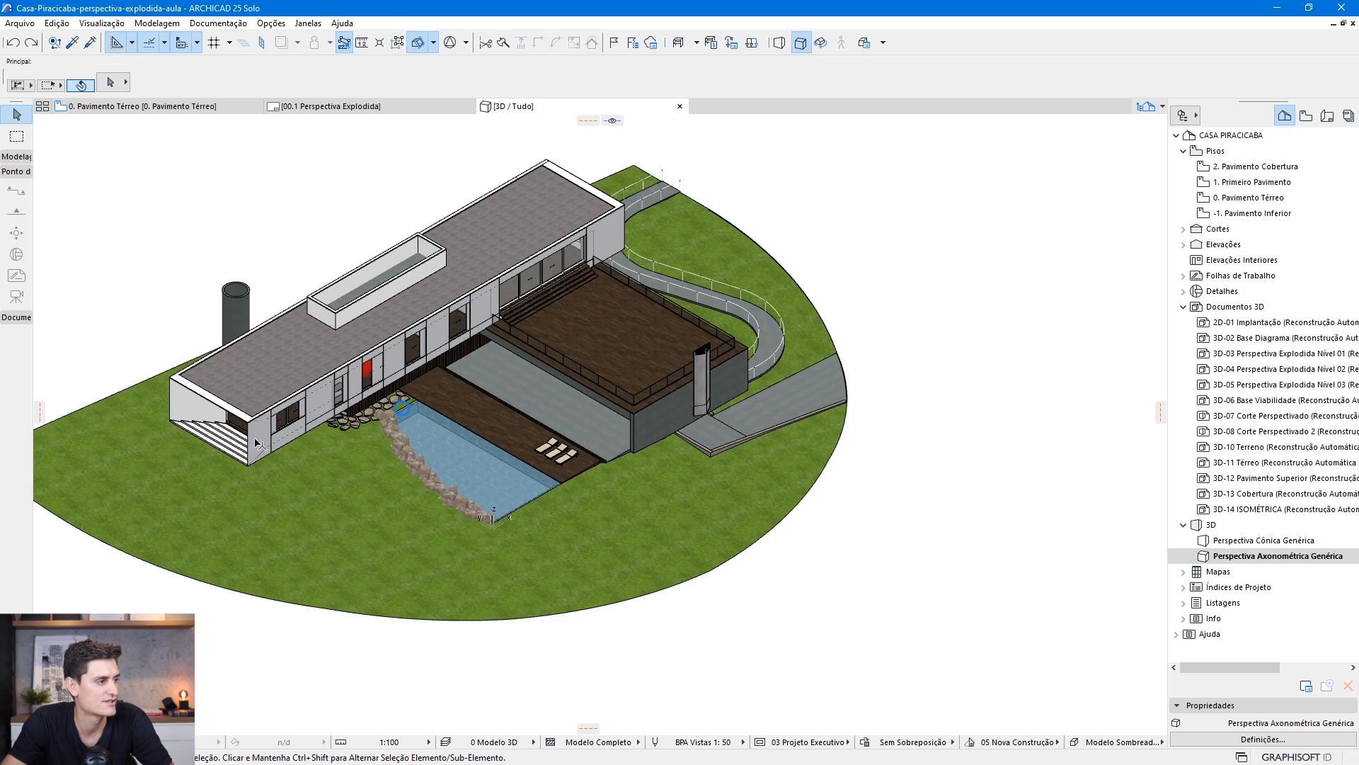
middle_drag(374, 383, 536, 386)
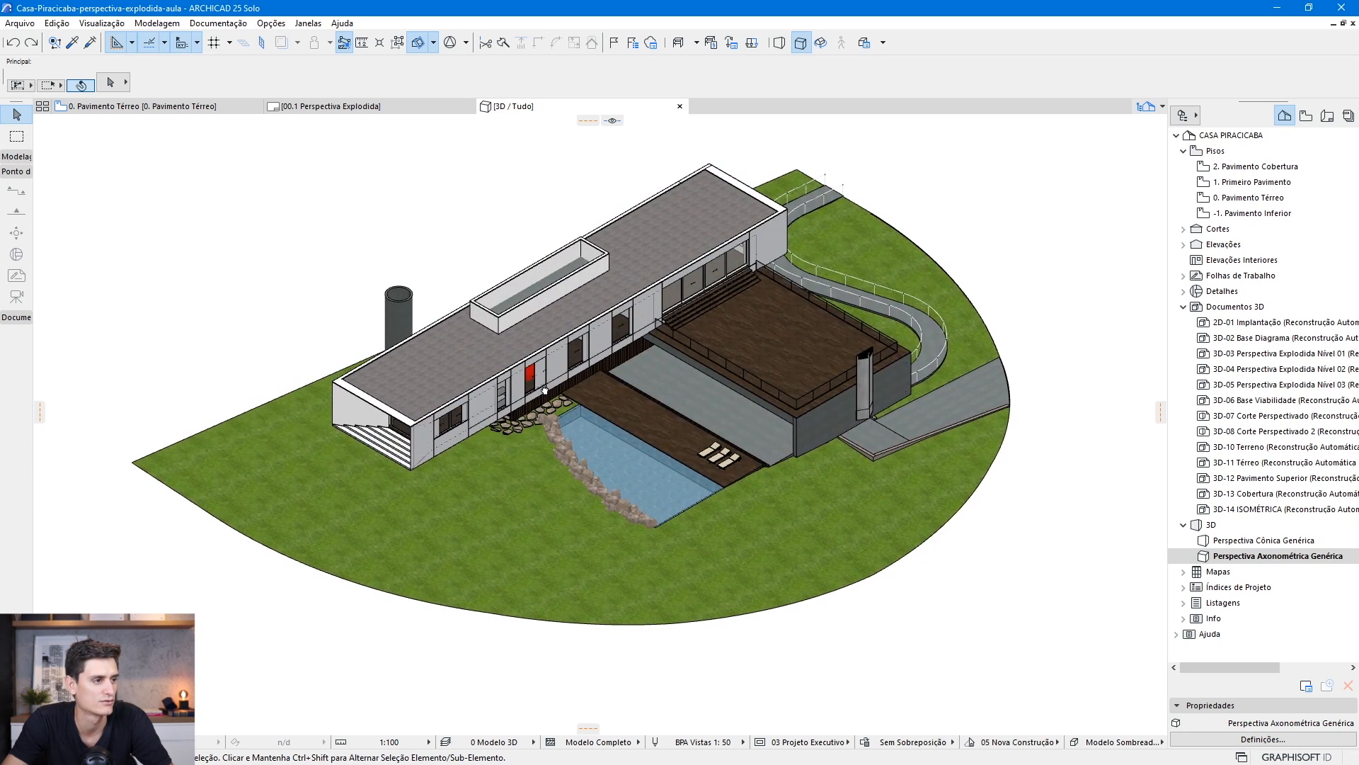
Create a new 3D document from the current isometric view with reference ID 3D-16 and the name Geral
right_click(991, 197)
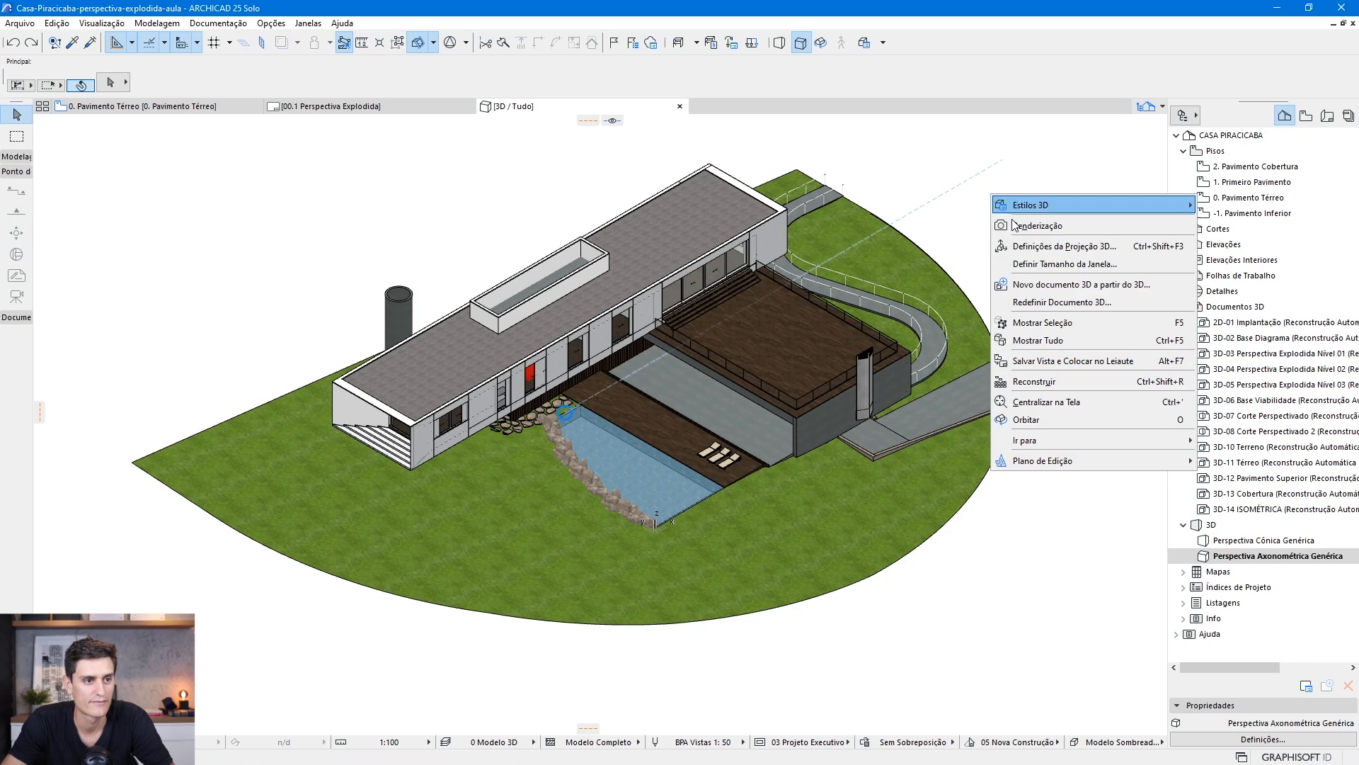
click(1057, 286)
click(709, 267)
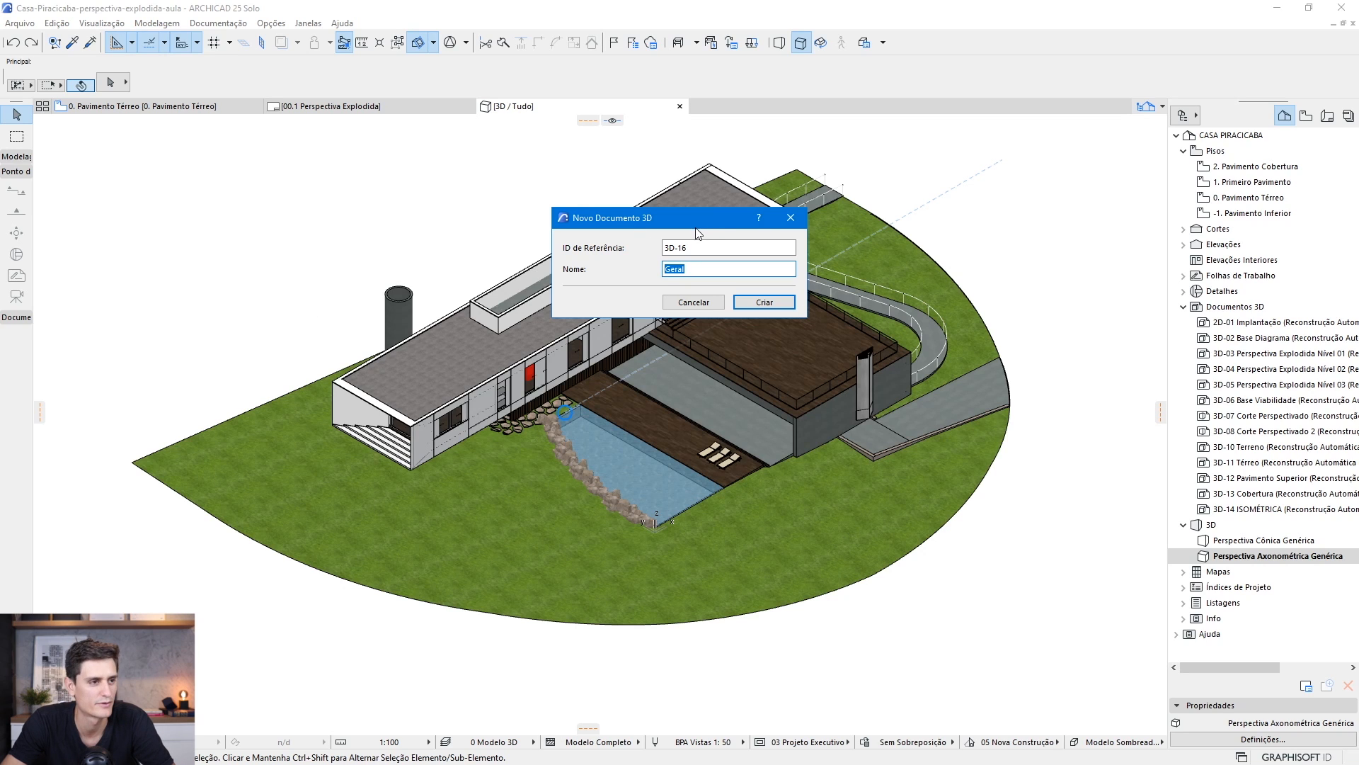
click(764, 302)
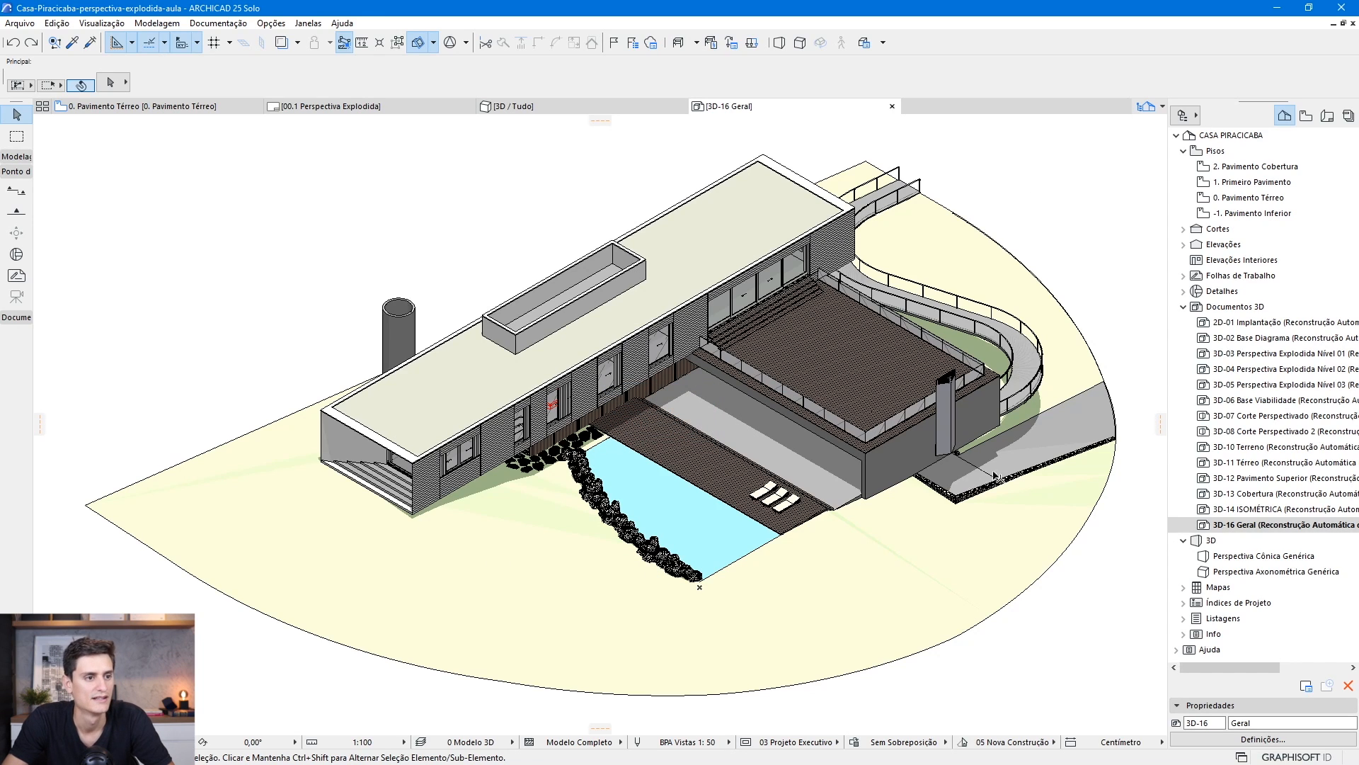
middle_drag(850, 365, 780, 364)
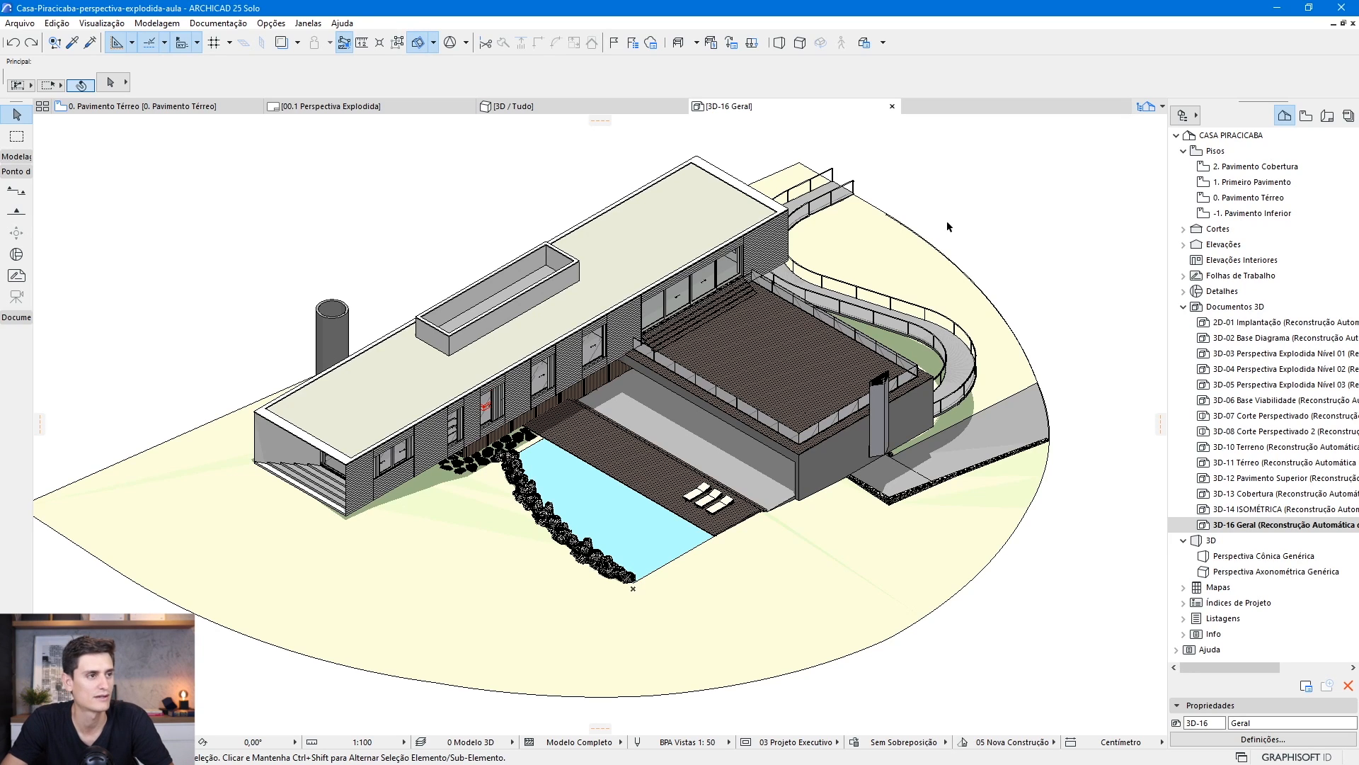
Compare the Geral 3D document with the exploded perspective layout, and review the commands for its settings and for creating 3D documents
click(331, 106)
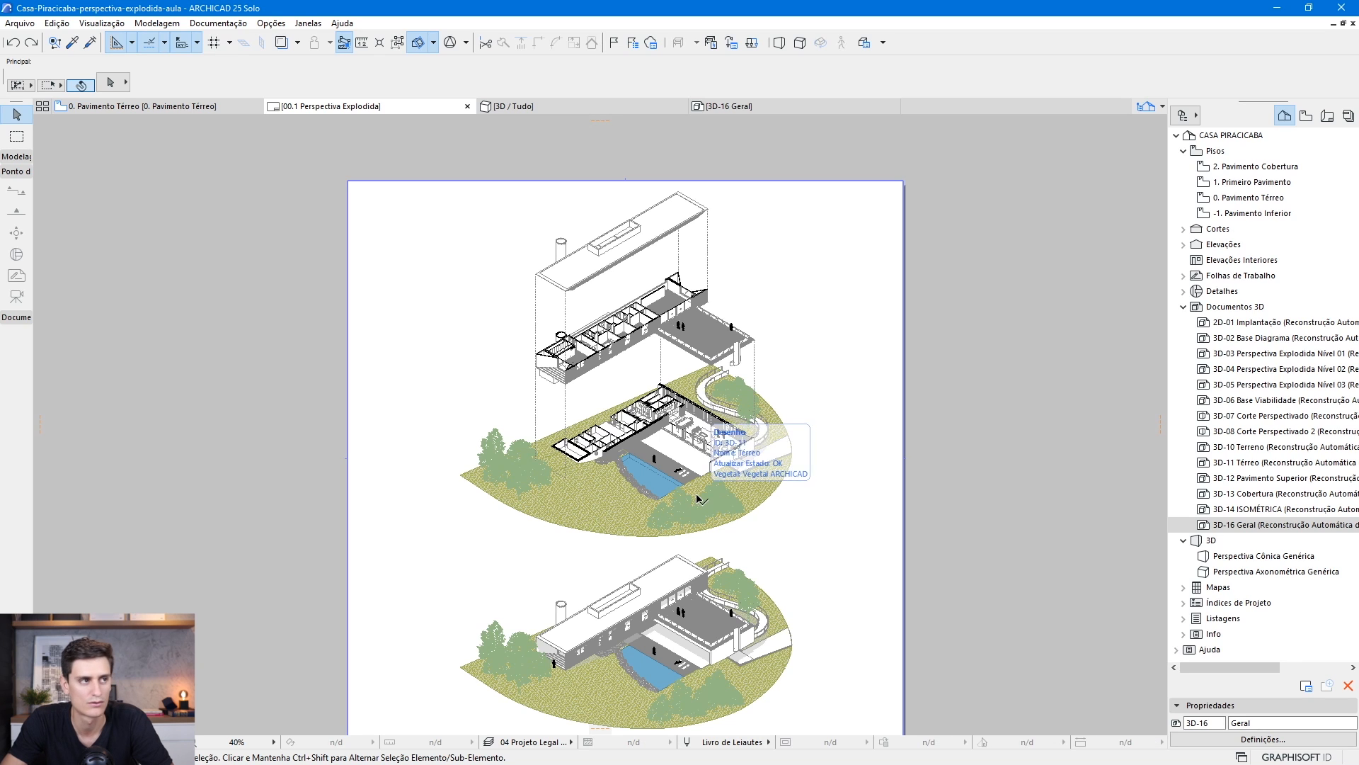
click(723, 107)
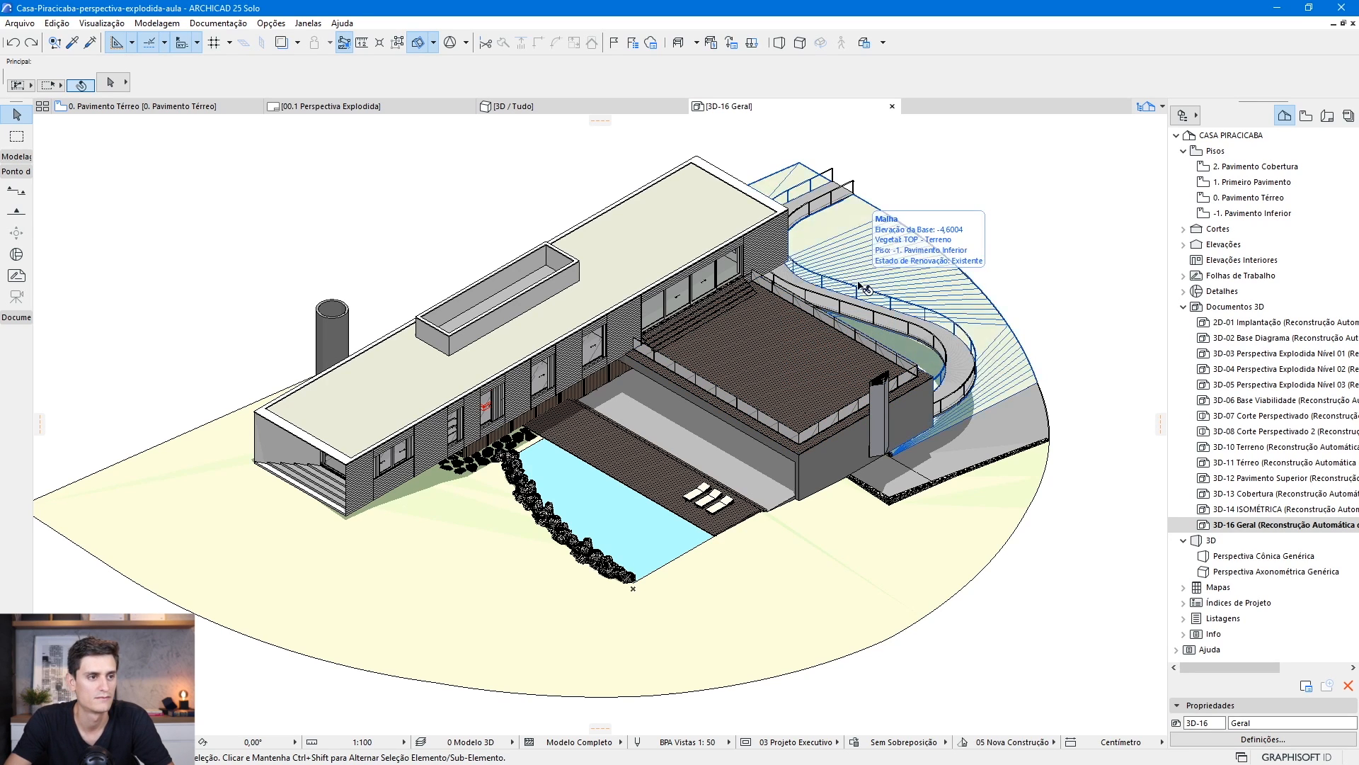
right_click(919, 168)
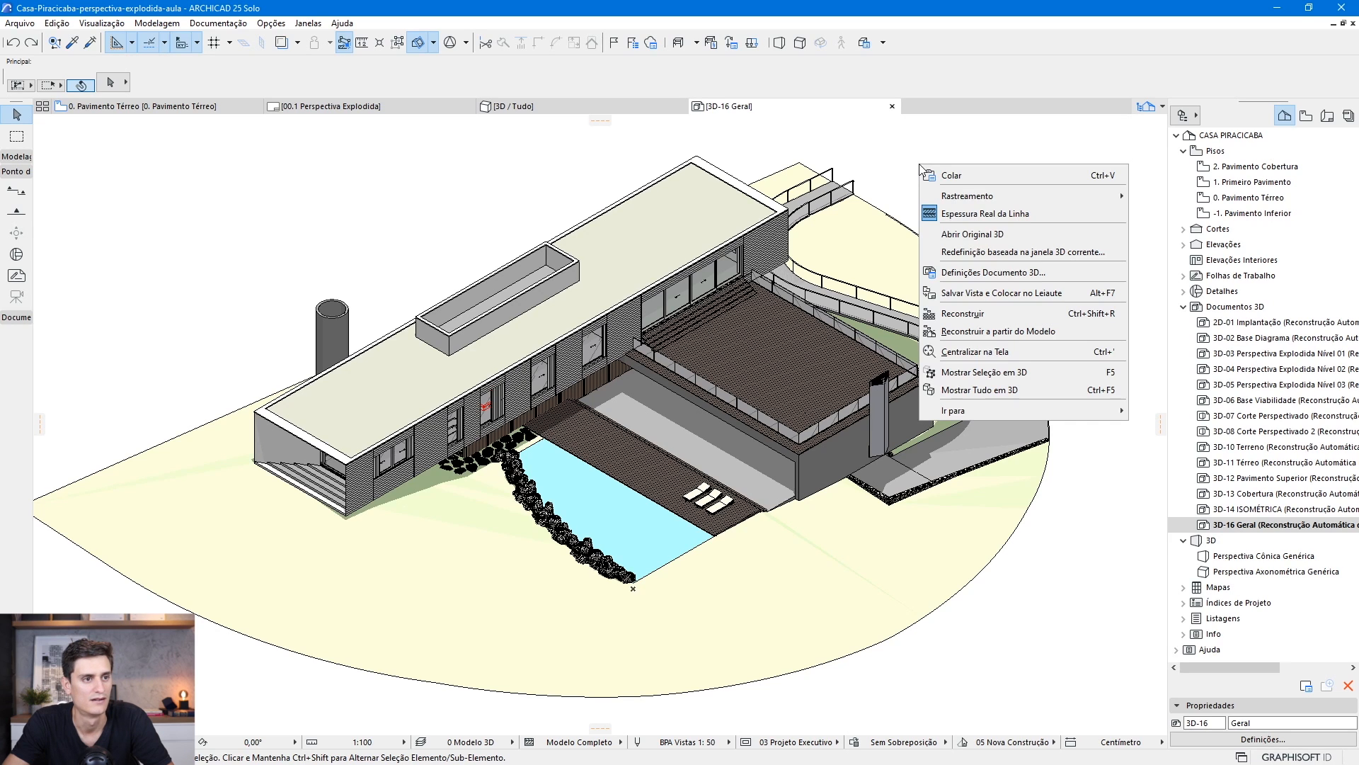
click(1001, 274)
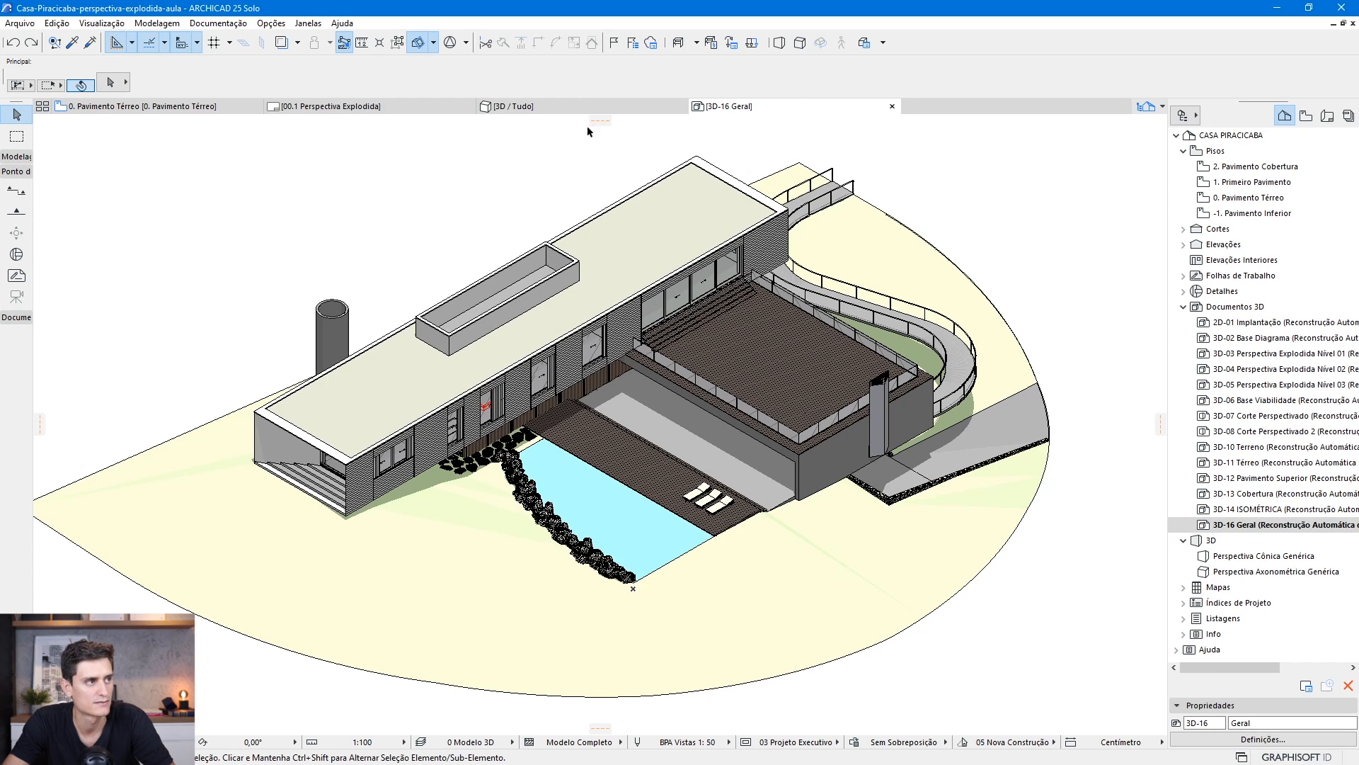
click(587, 106)
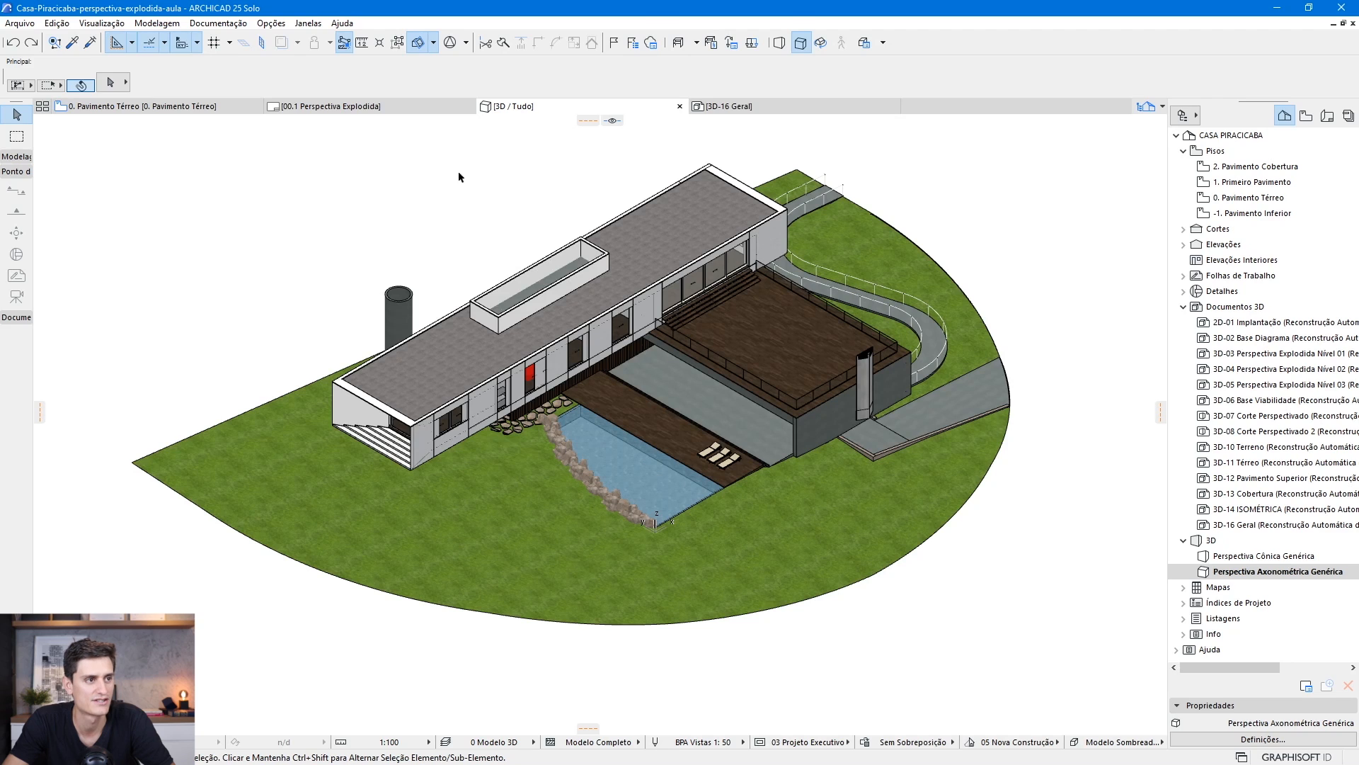
right_click(940, 171)
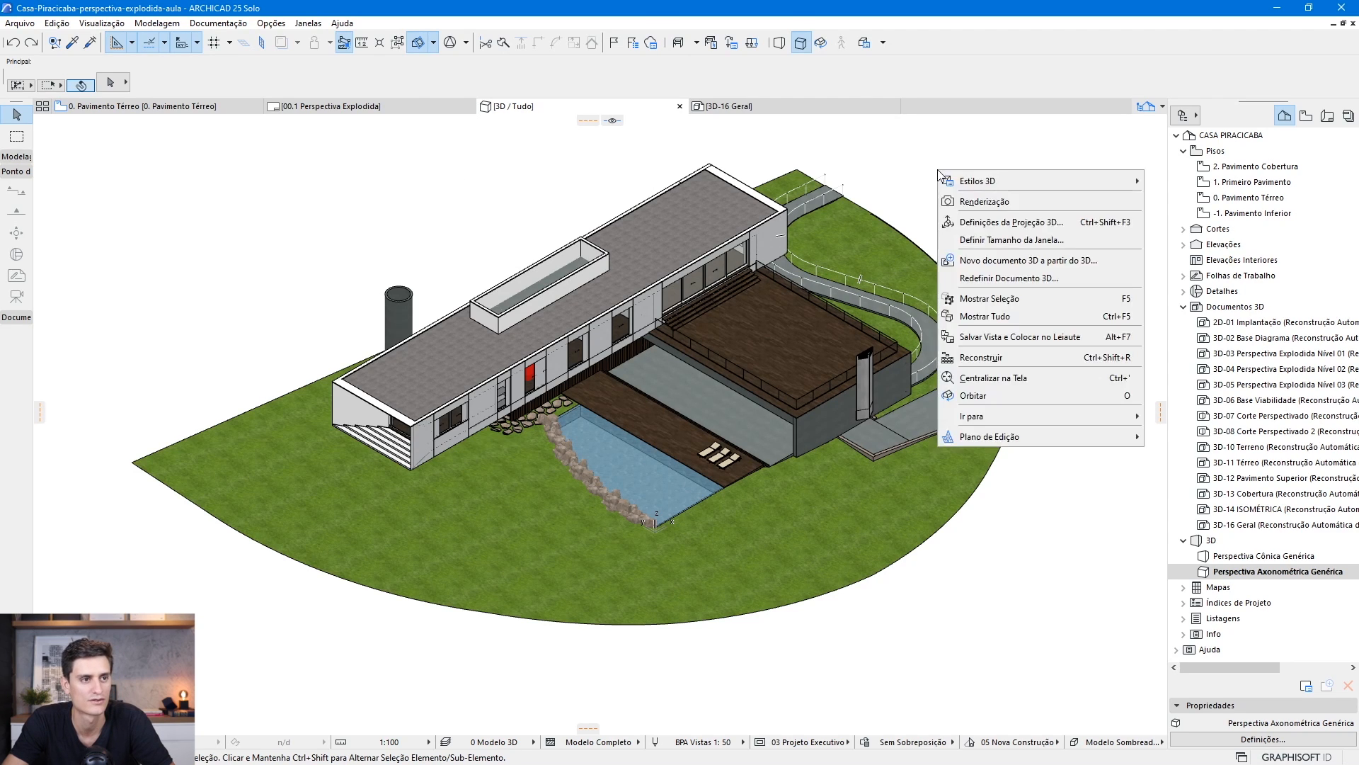
click(1059, 260)
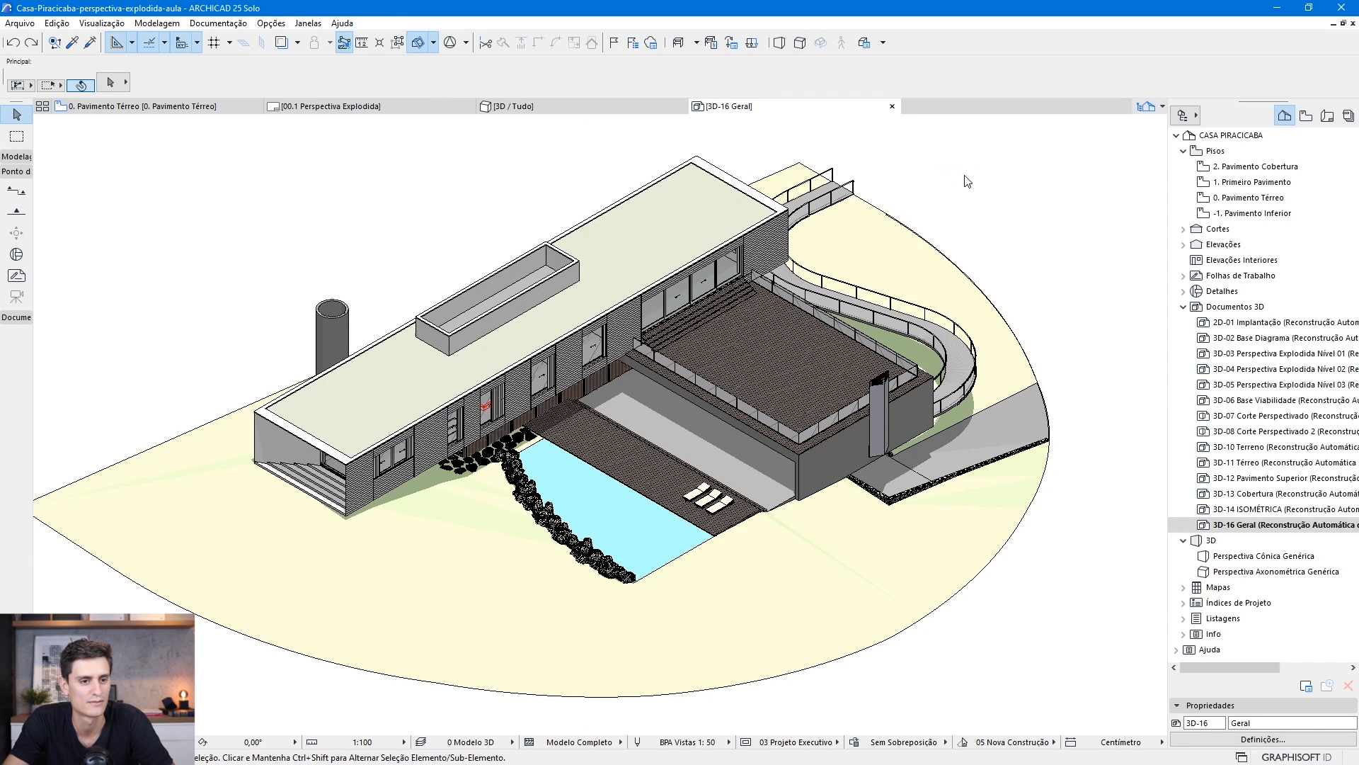
In the Geral 3D document's settings, set the cut elements' fill to Superfície Uniforme - Cor da Superfície, Trama em Vista, Não Sombreado
right_click(967, 179)
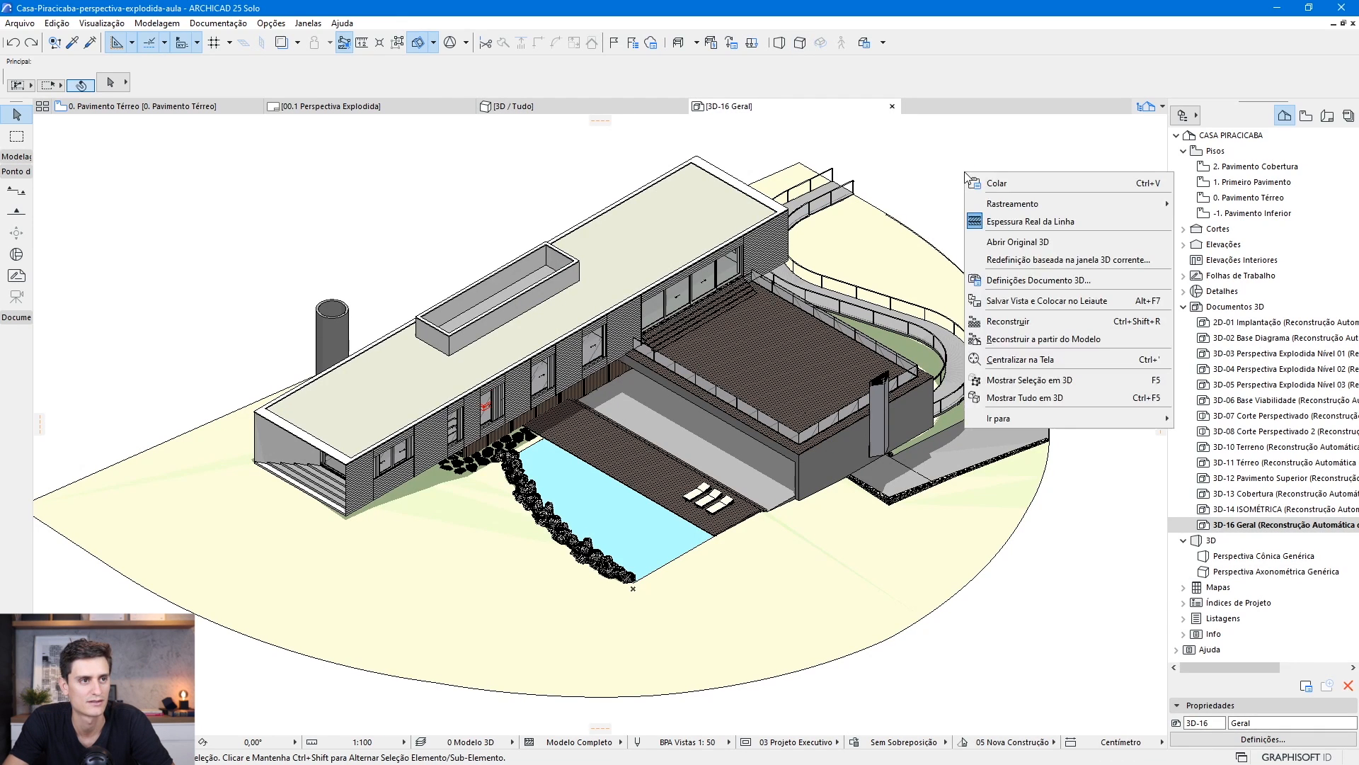
click(1043, 281)
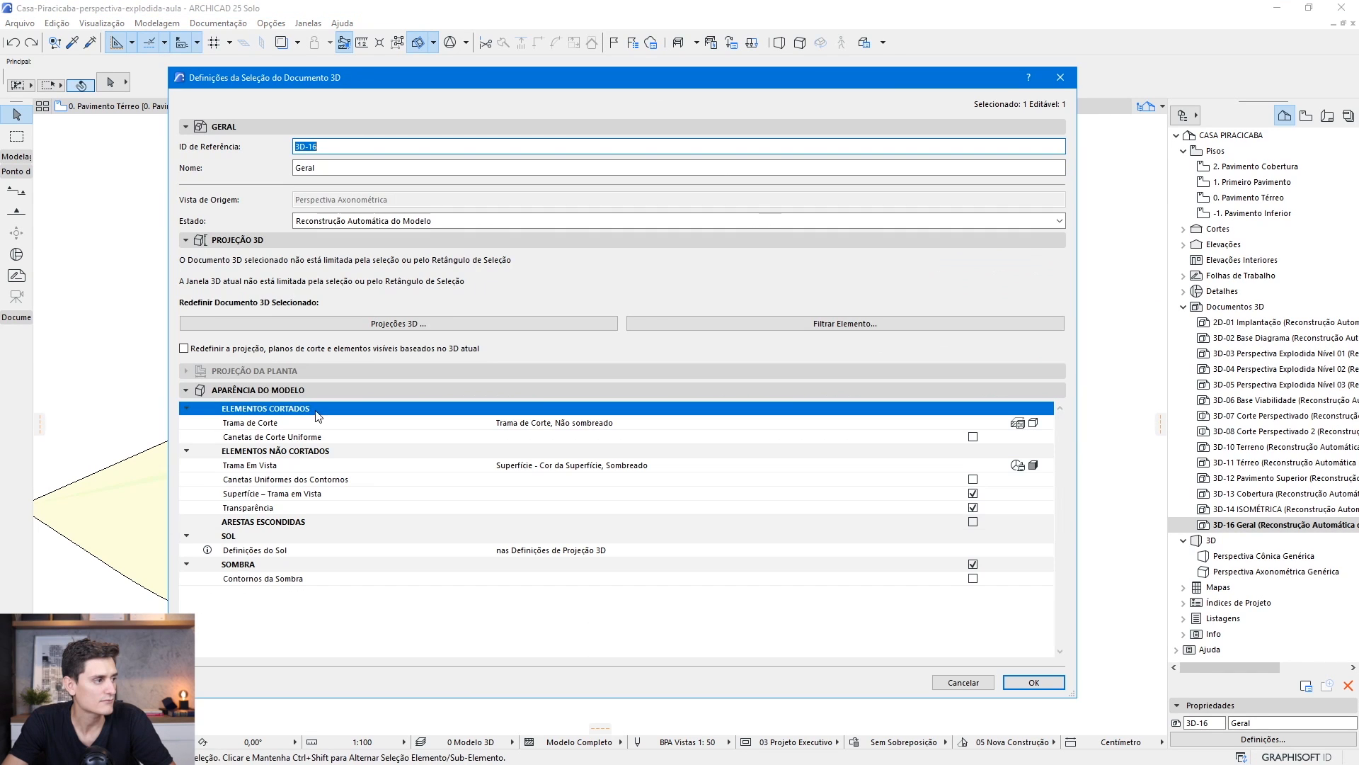
click(273, 423)
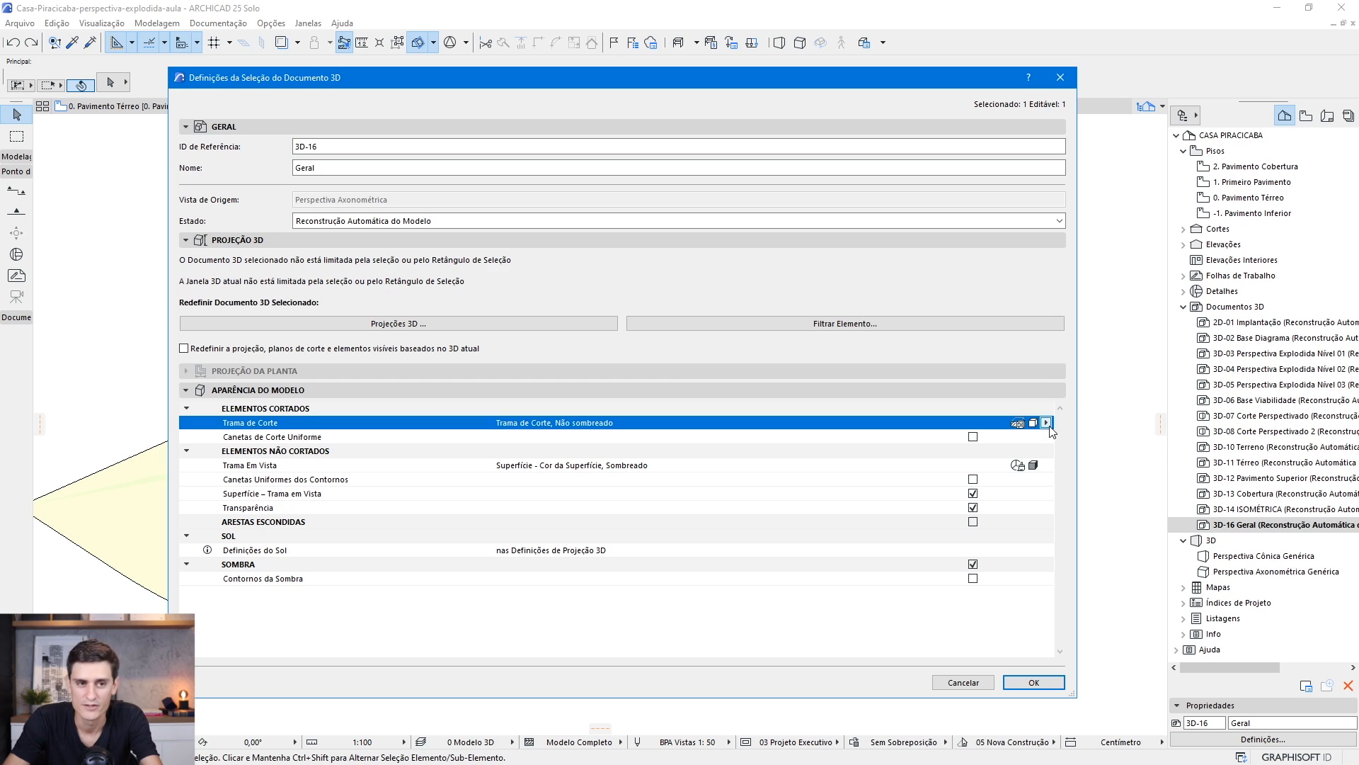
click(1046, 423)
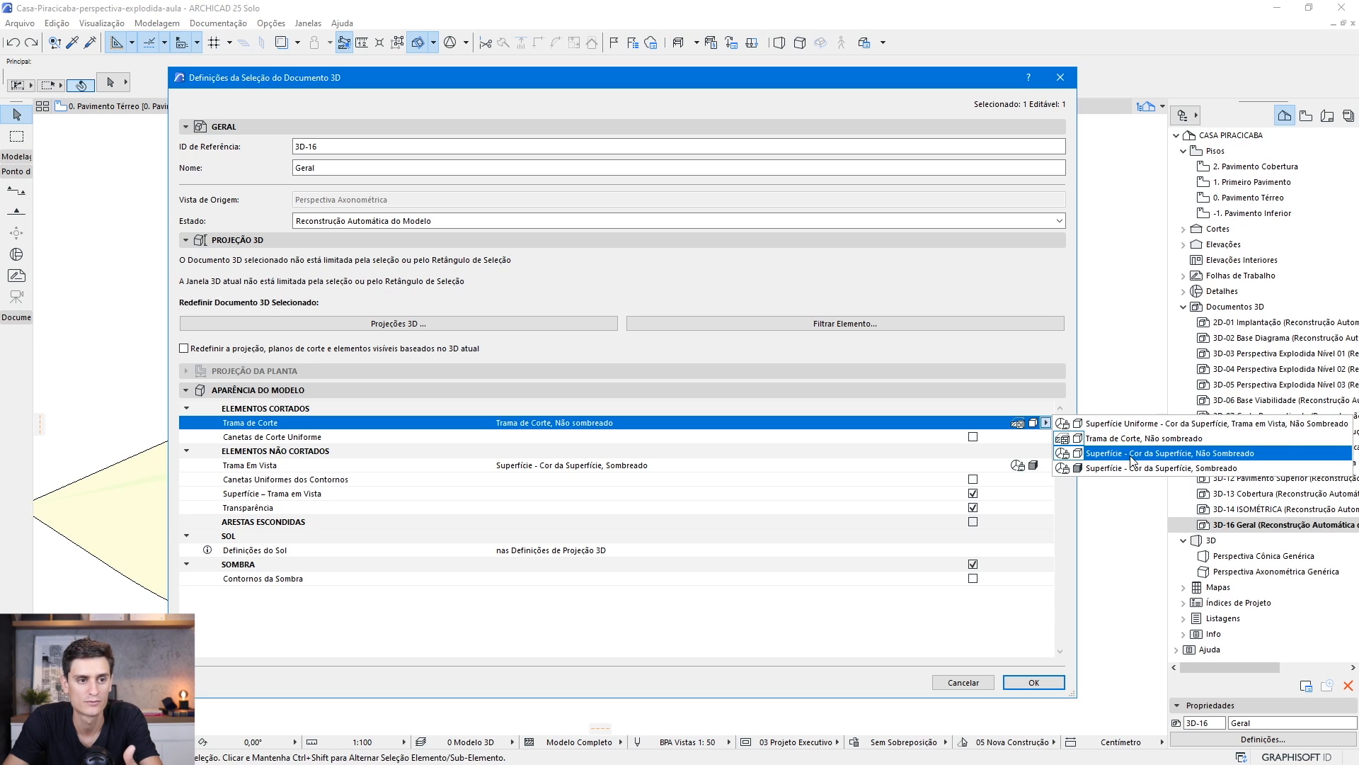
click(1131, 428)
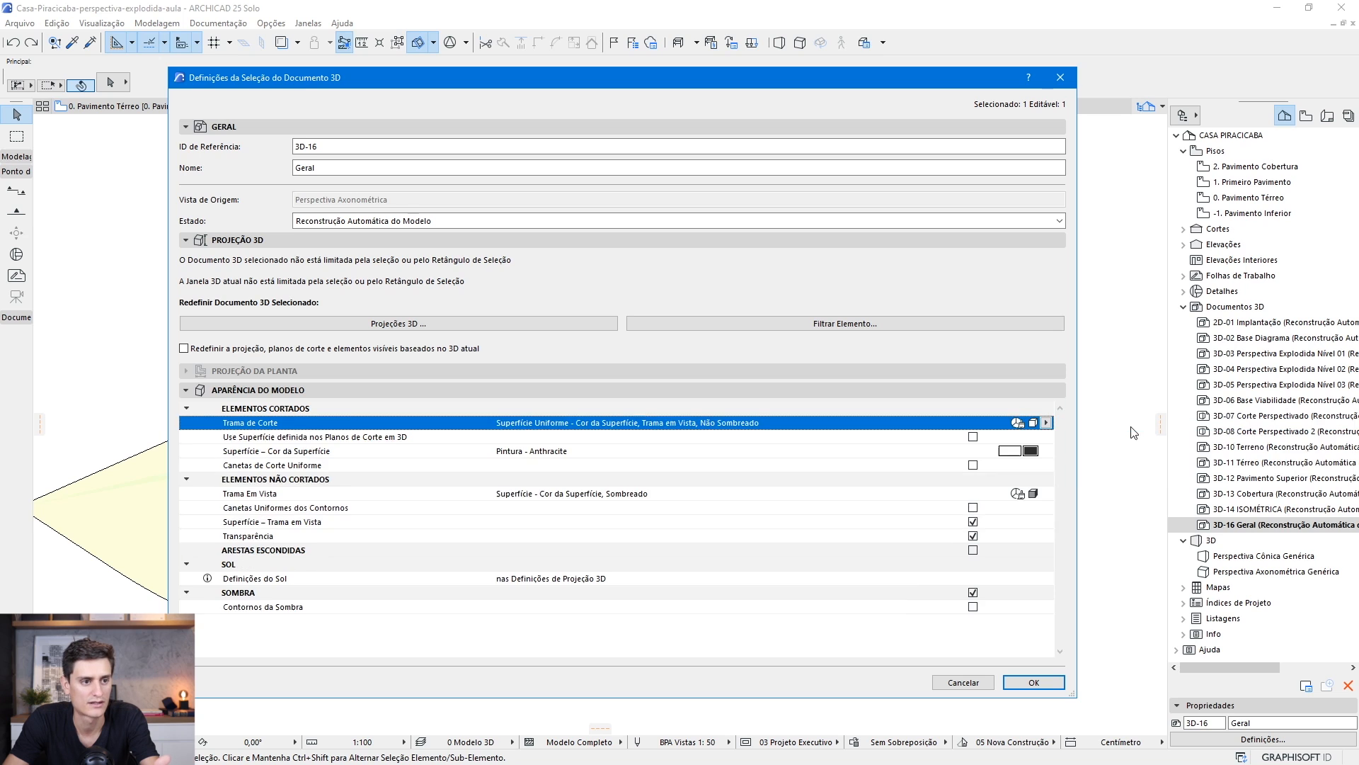
Set the cut surface colour to Pintura - Preto Marfim and enable uniform cut pens for the cut elements
click(306, 449)
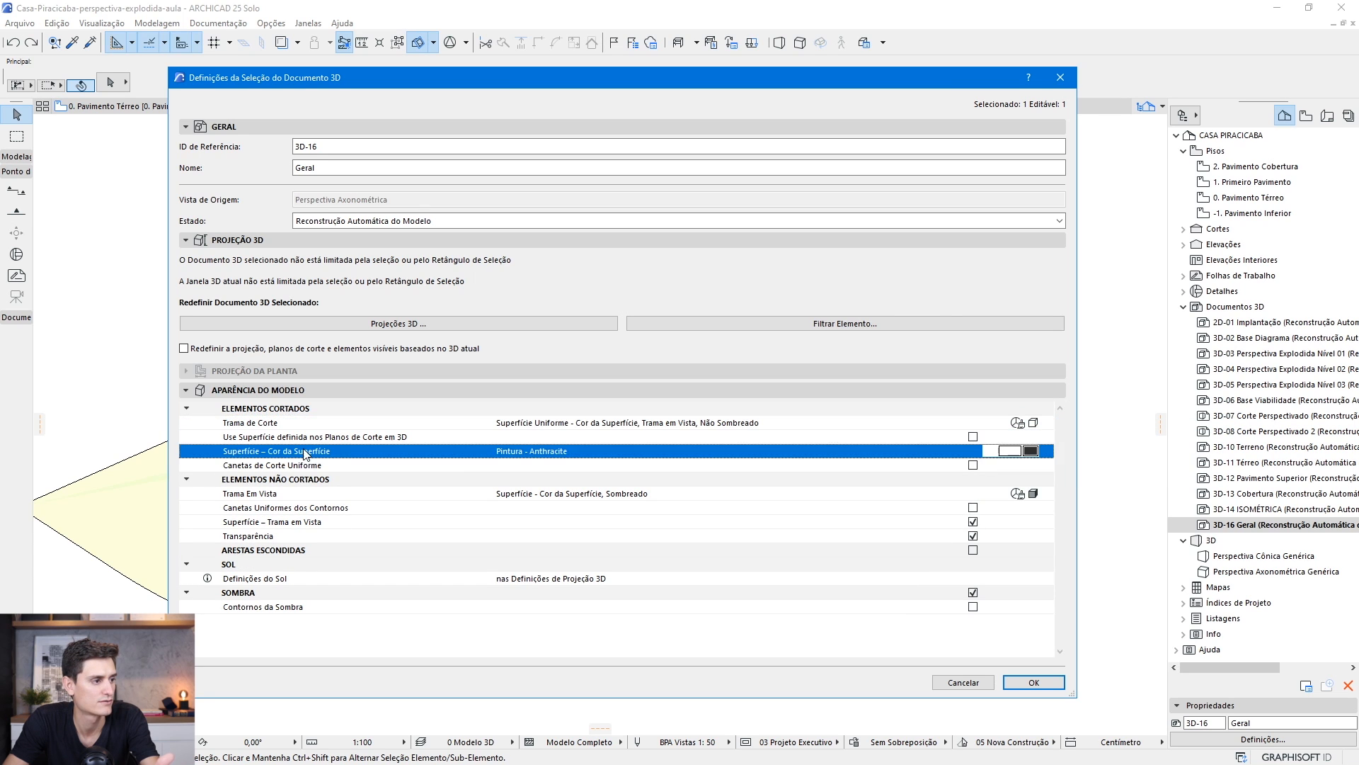
click(1046, 451)
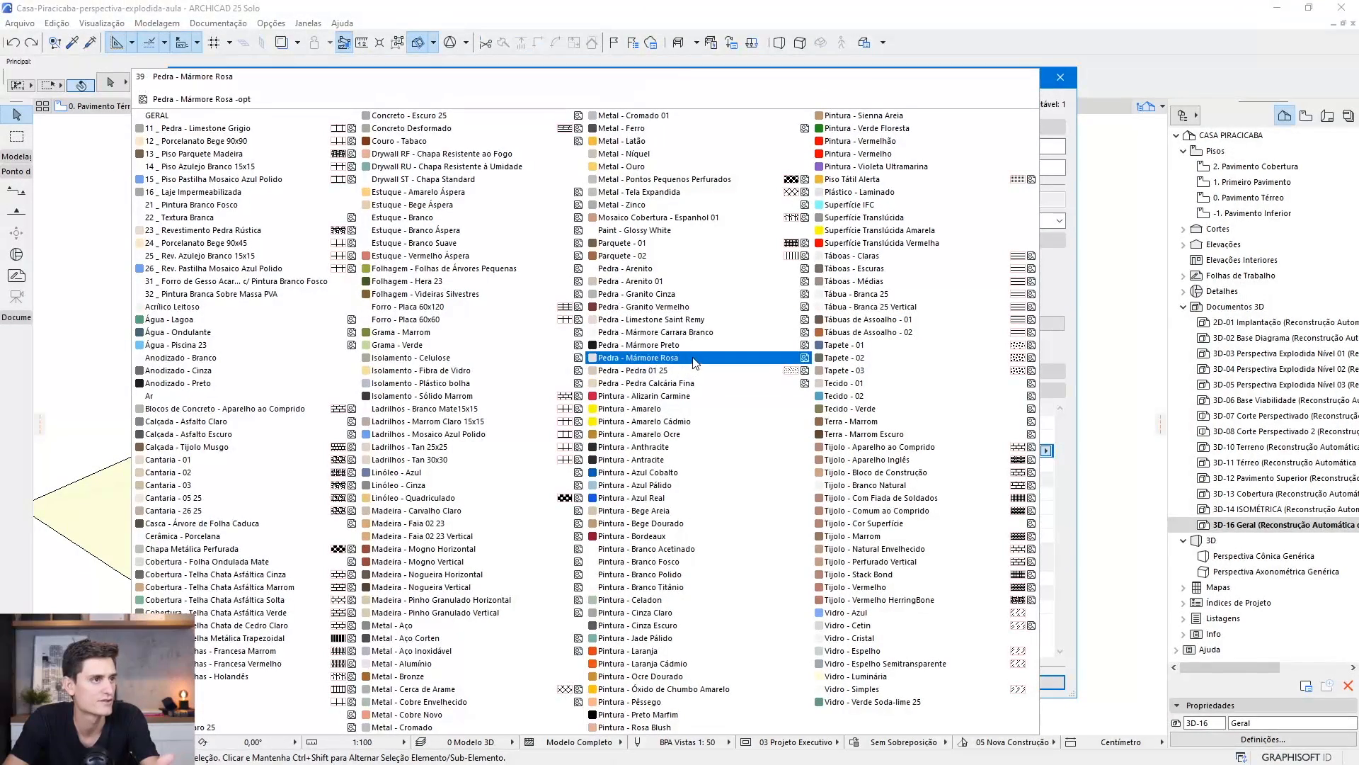
click(635, 714)
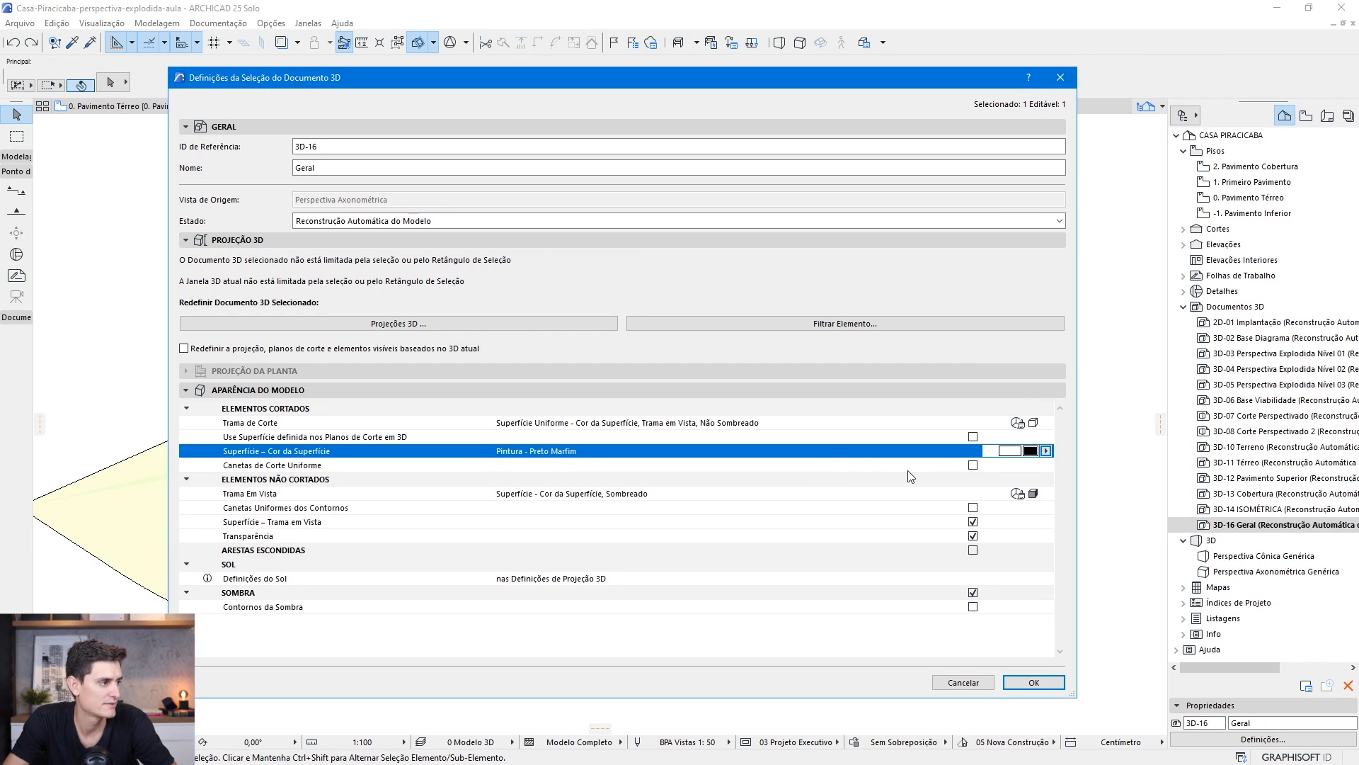
click(973, 465)
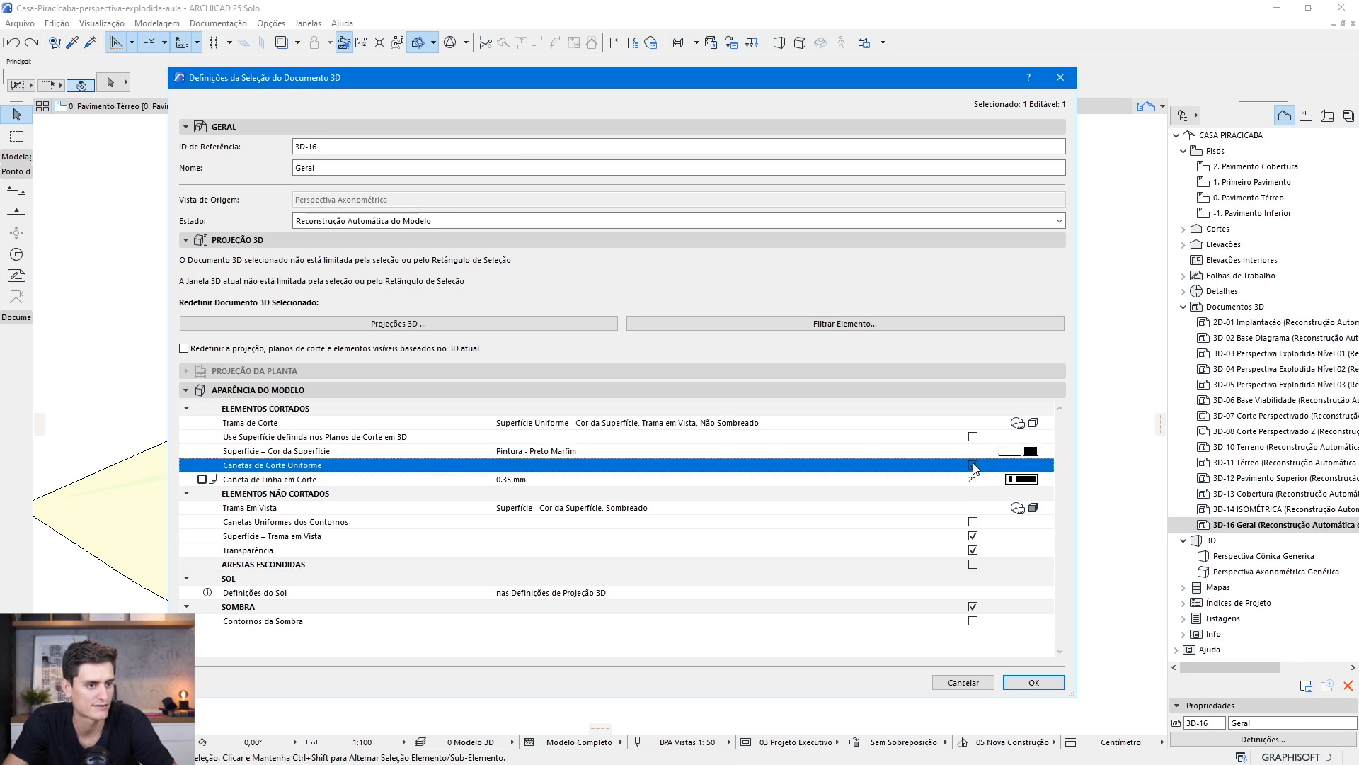
click(1023, 479)
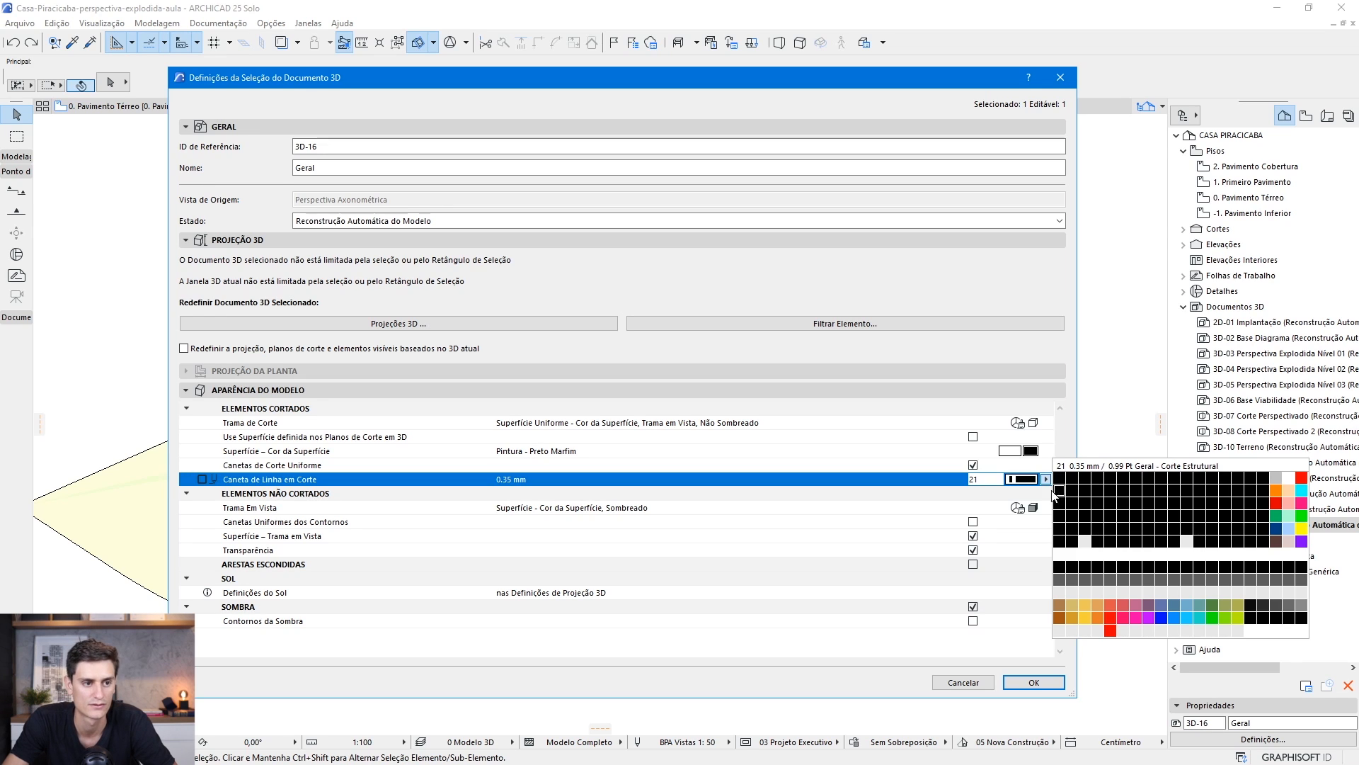
click(1045, 480)
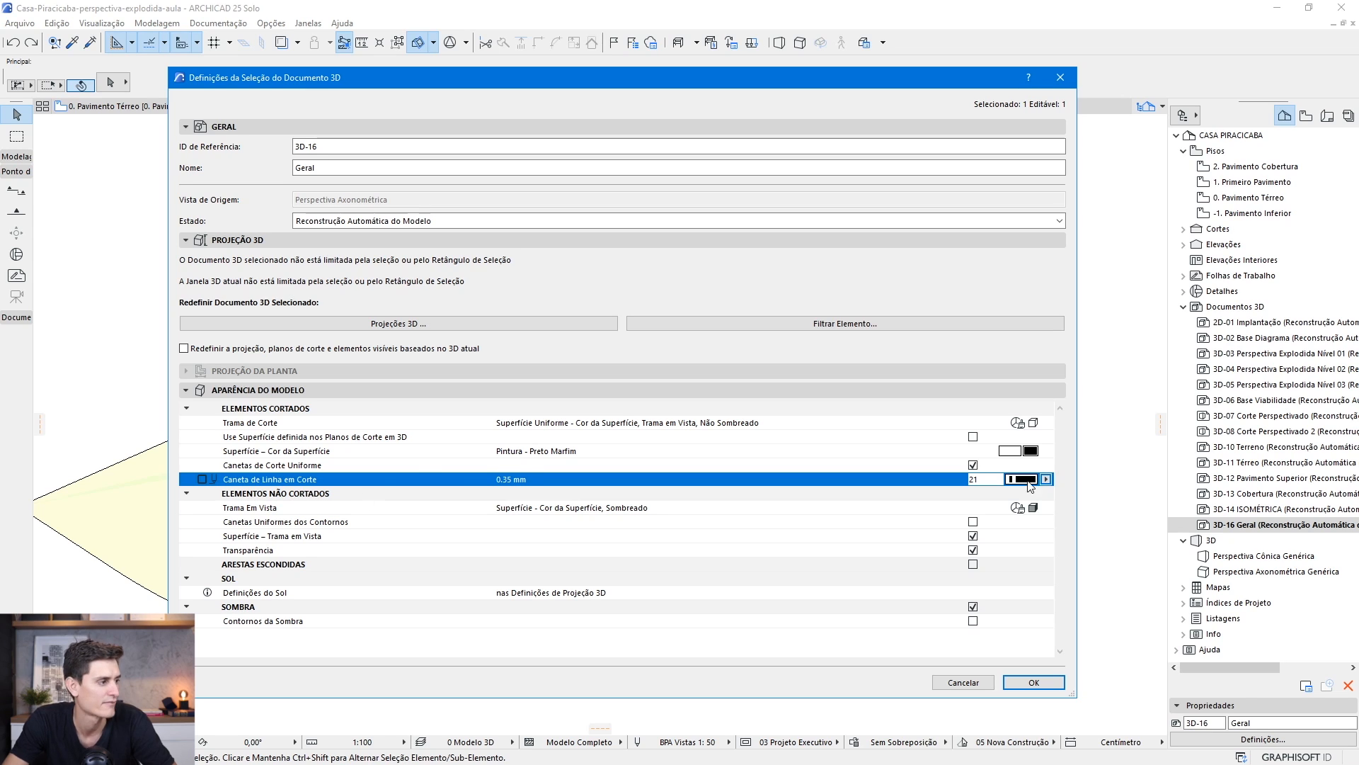
Set the uncut elements' view fill to Caneta Uniforme - Não Sombreado, using the white 0.01 mm pen 121
click(297, 495)
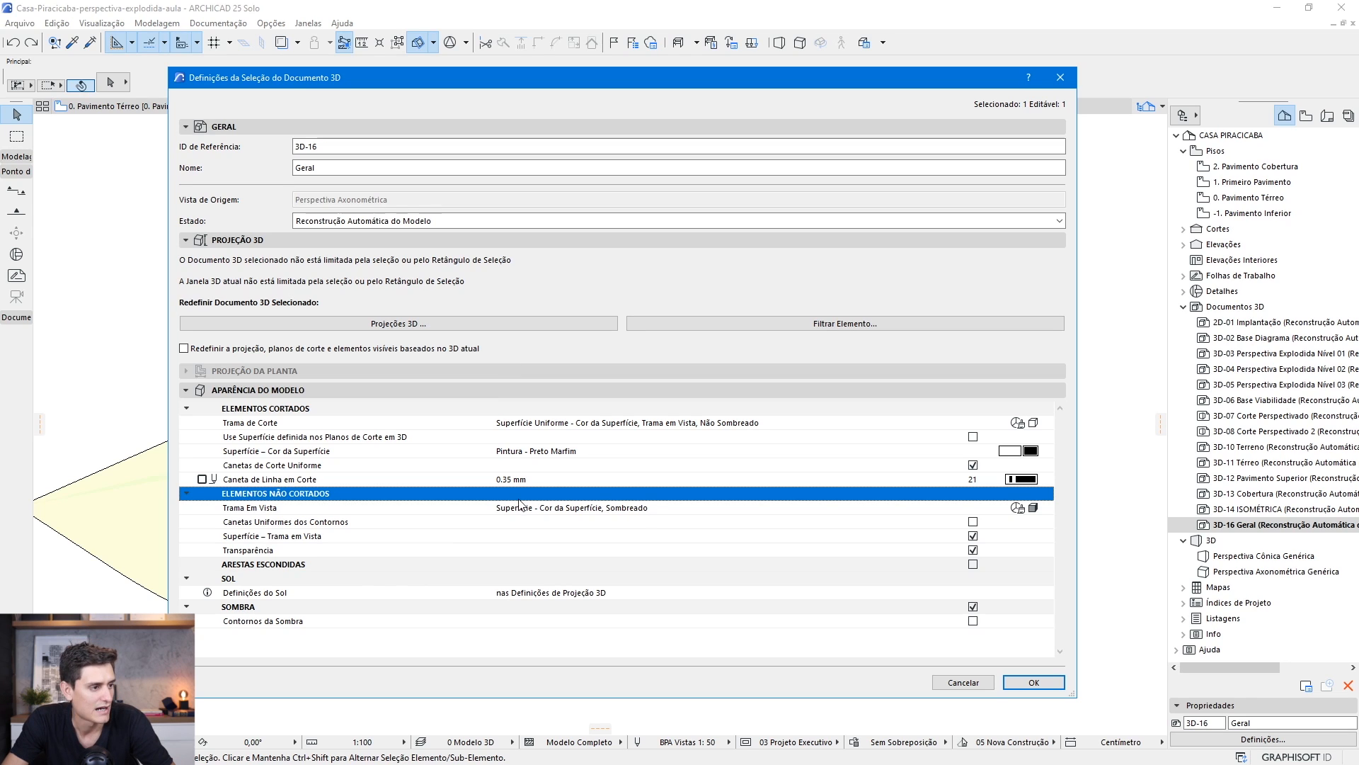
click(699, 510)
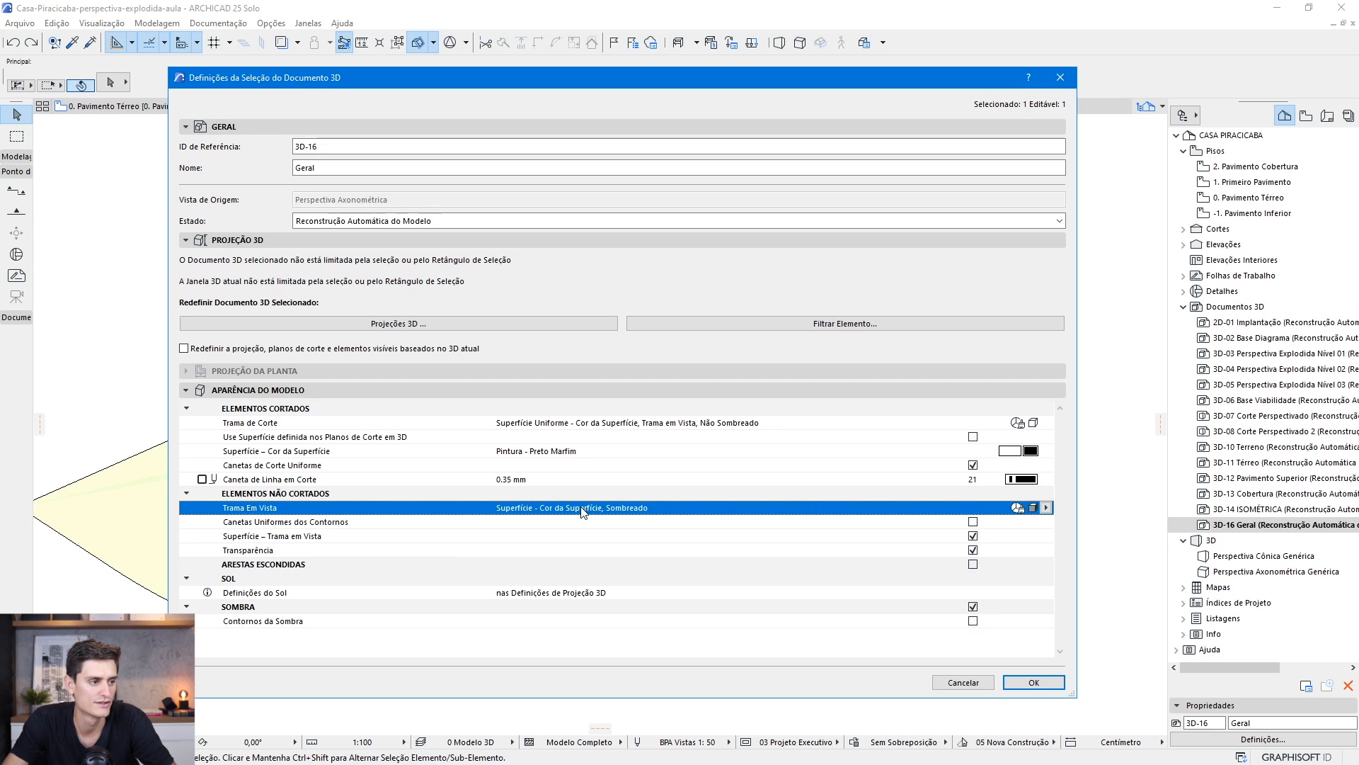
click(1046, 508)
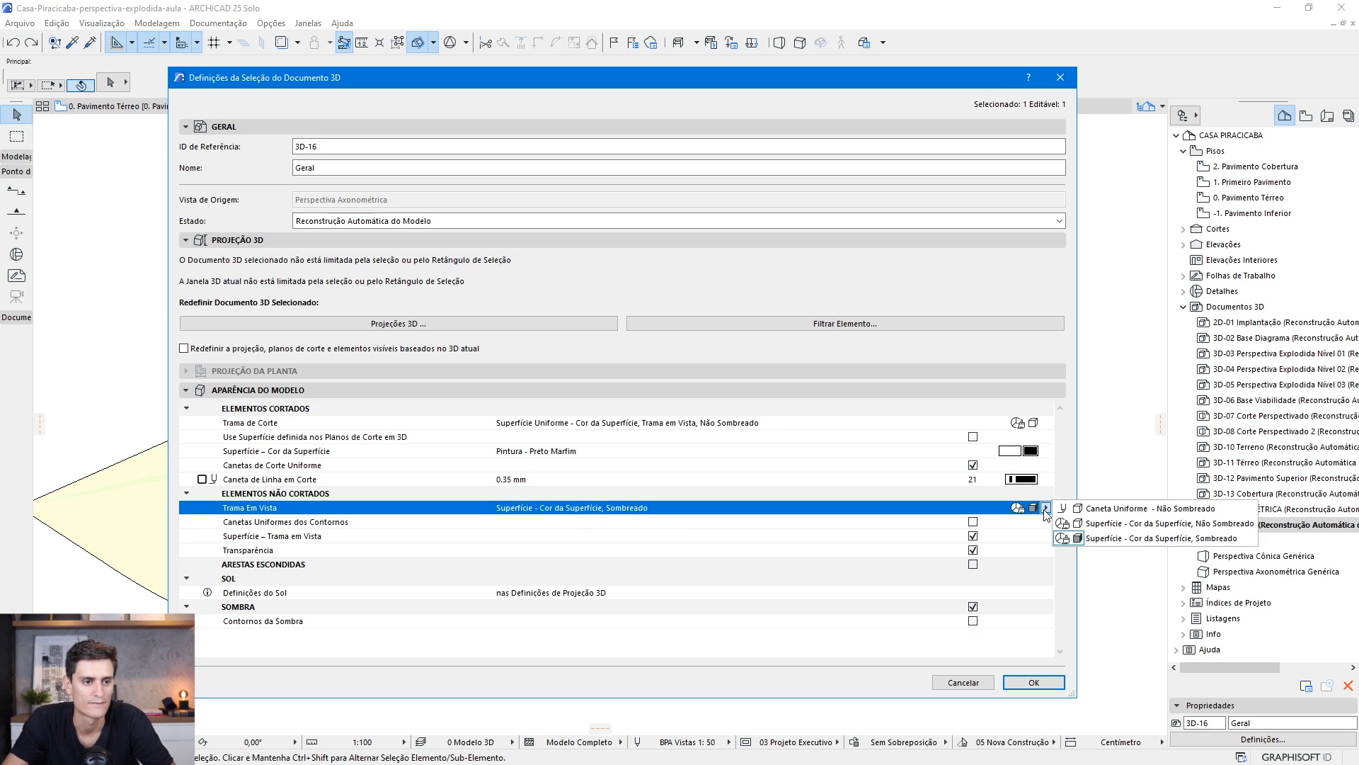
click(1145, 517)
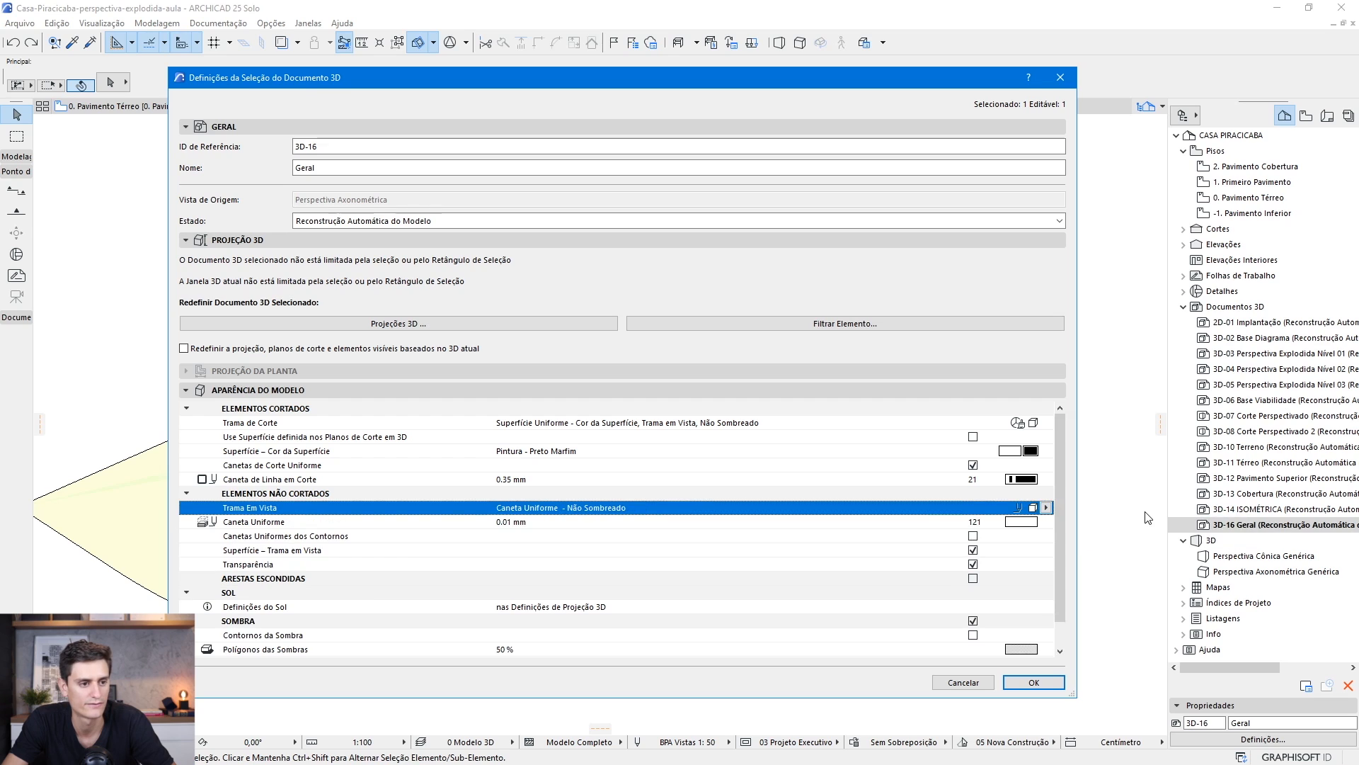
click(670, 525)
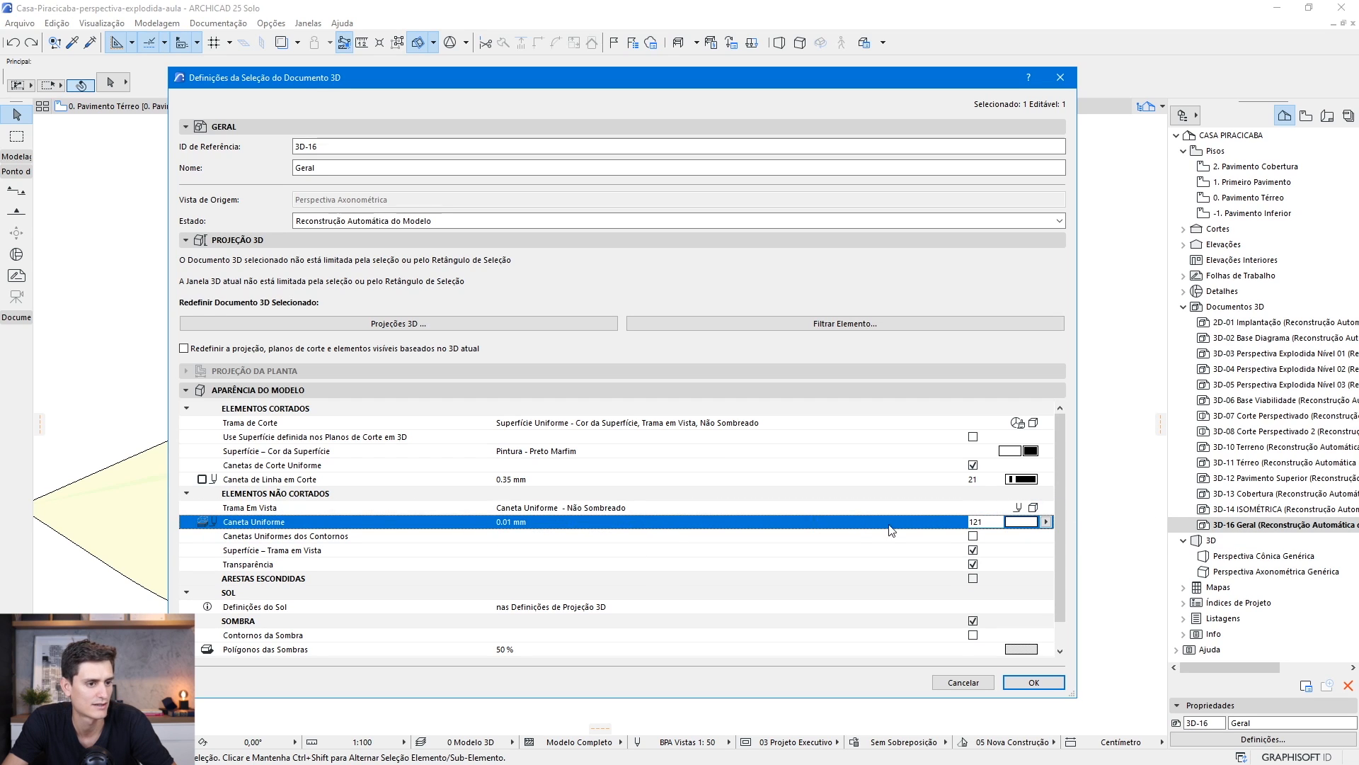
click(1046, 522)
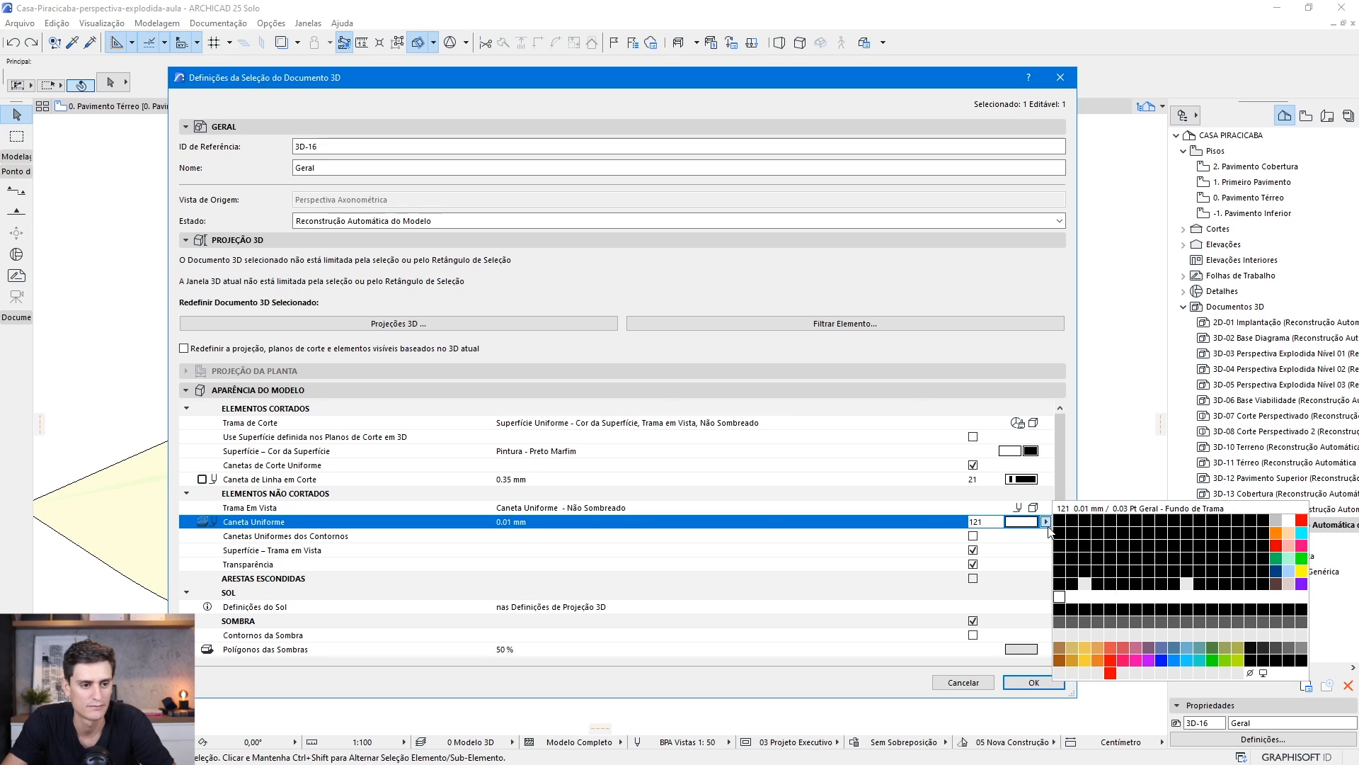
click(1056, 596)
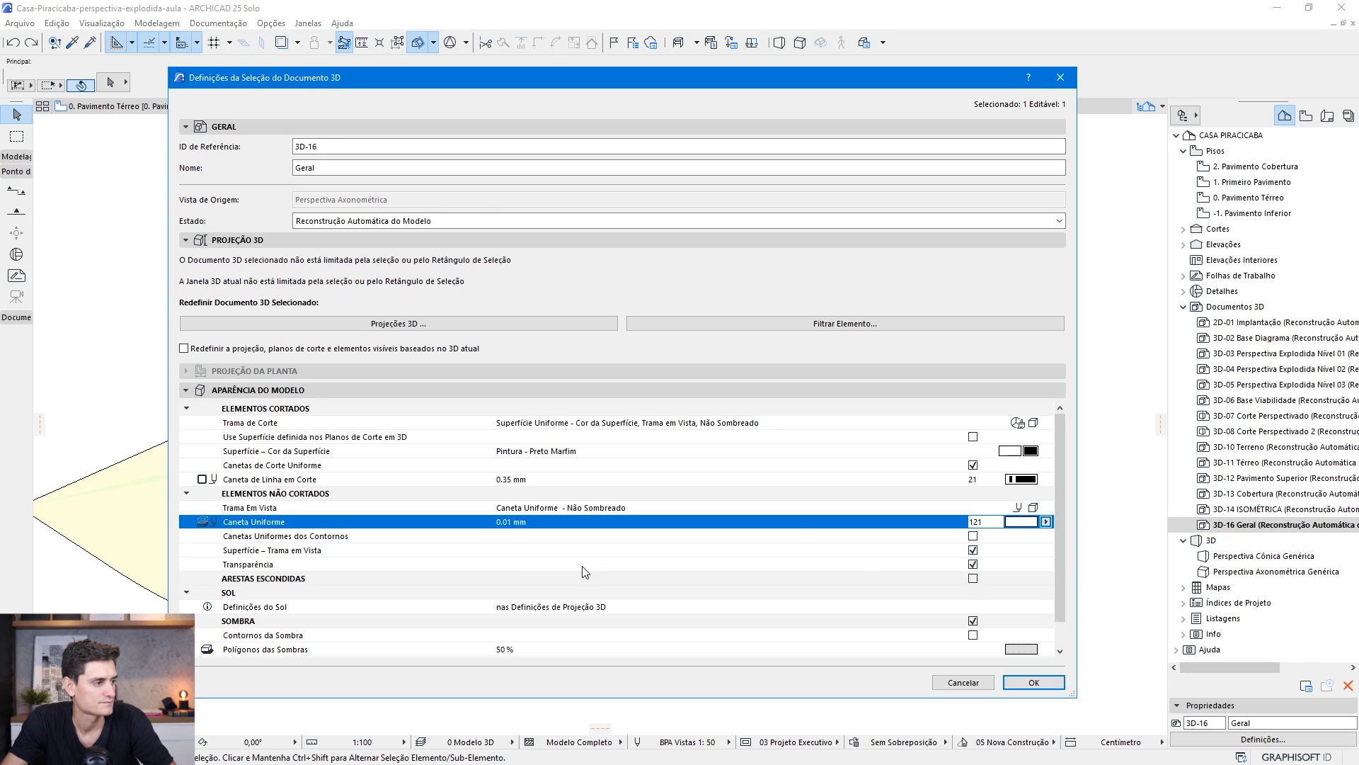
Enable uniform contour pens for the uncut elements and set the view line pen to the grey 0.15 mm pen 220
click(388, 537)
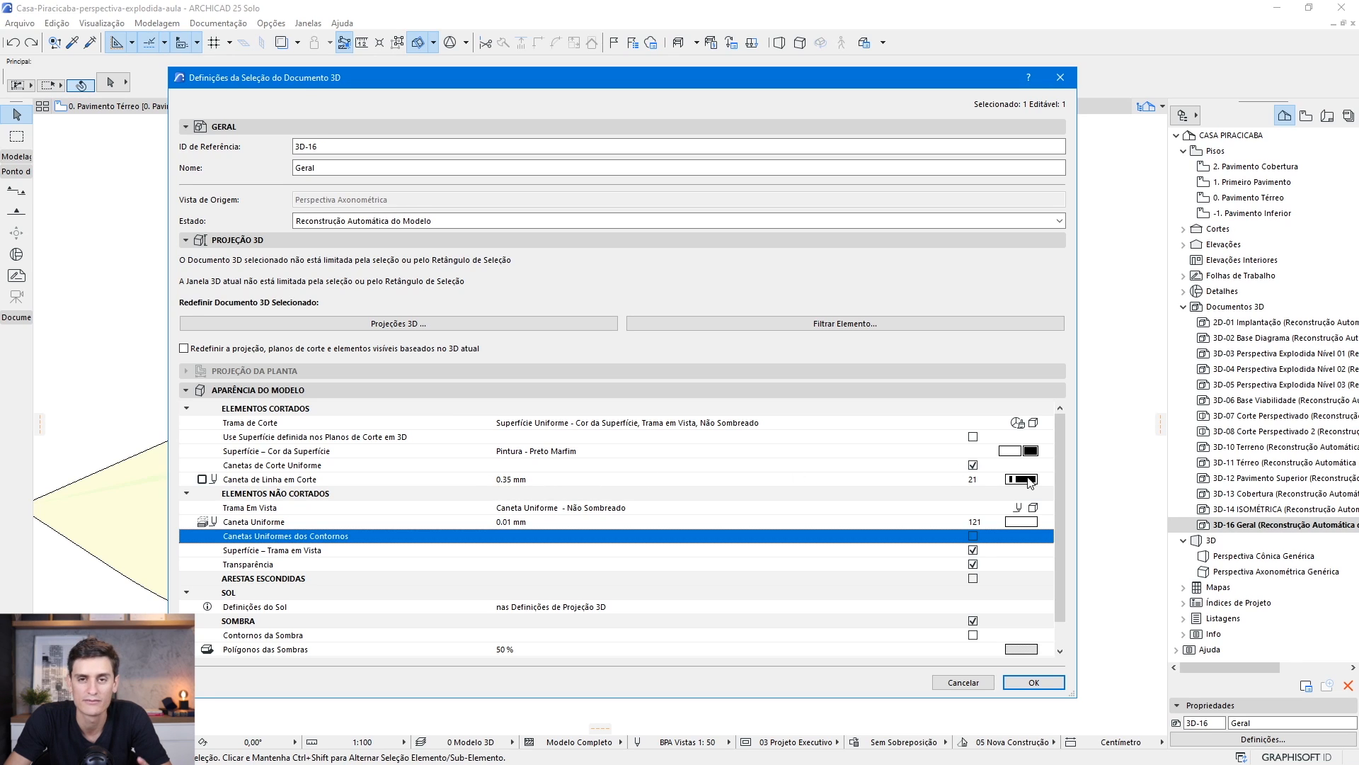
click(973, 536)
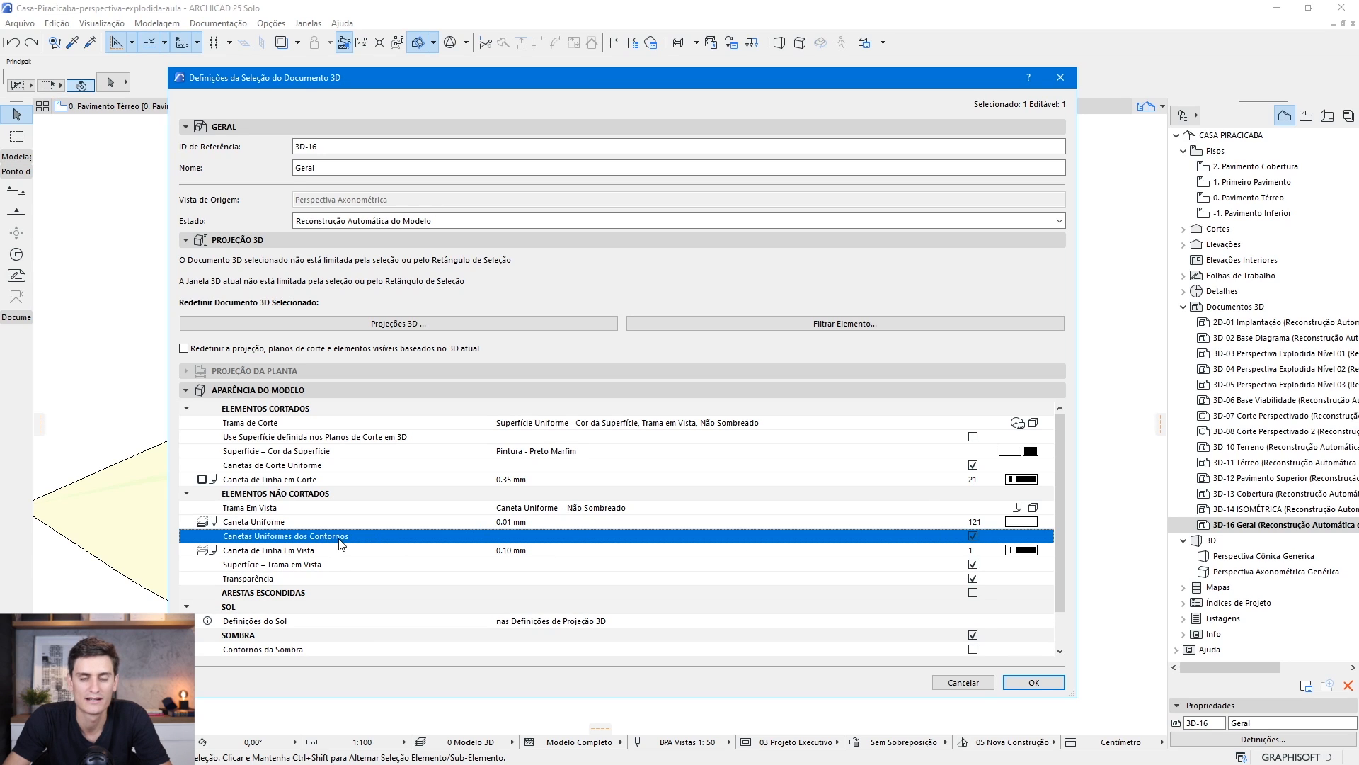
click(1033, 550)
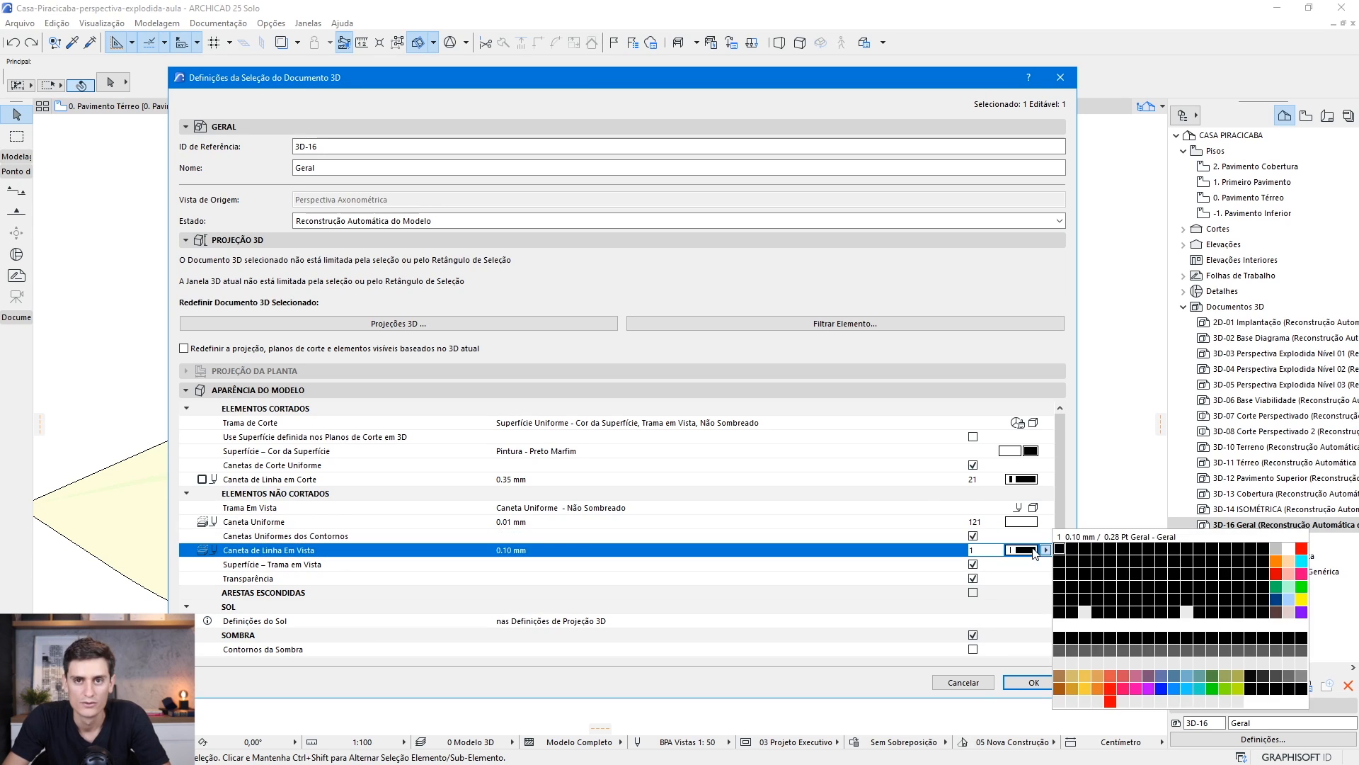
click(1301, 677)
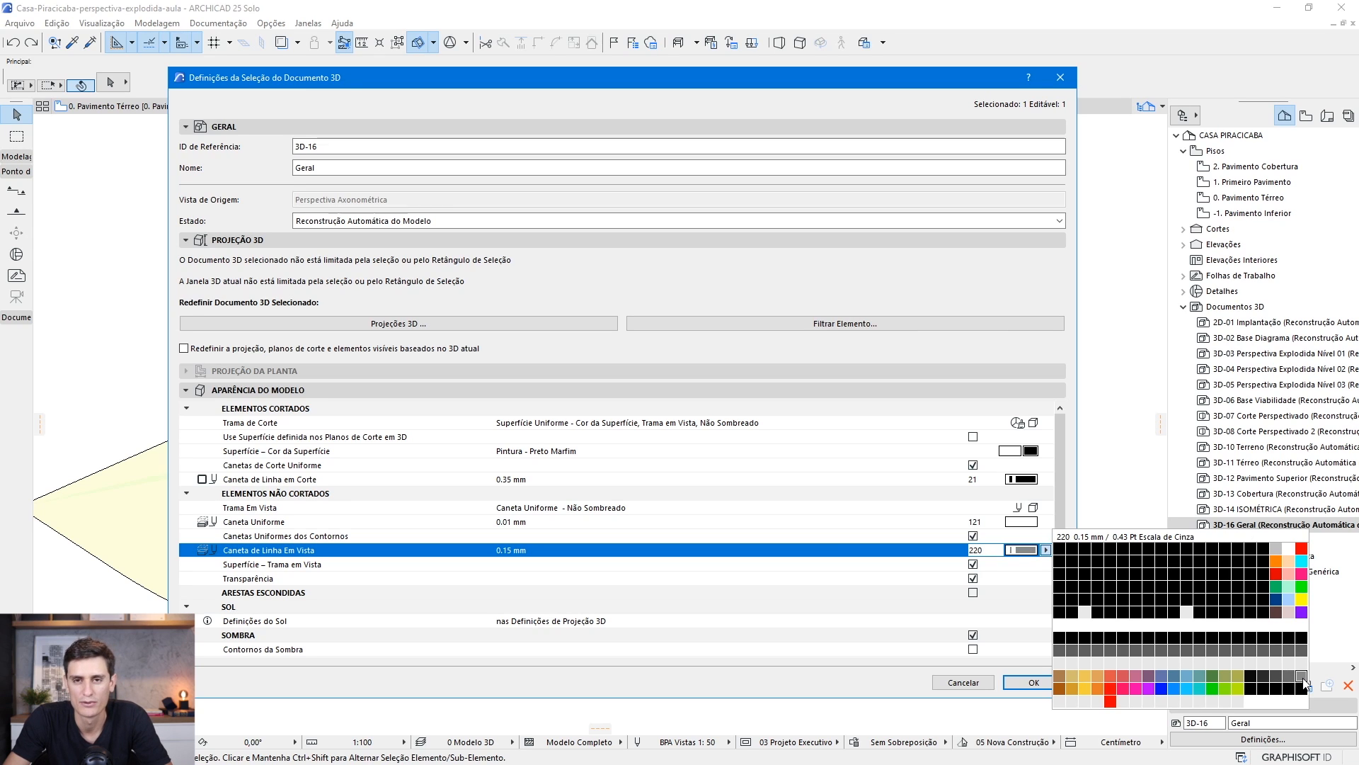
click(1302, 681)
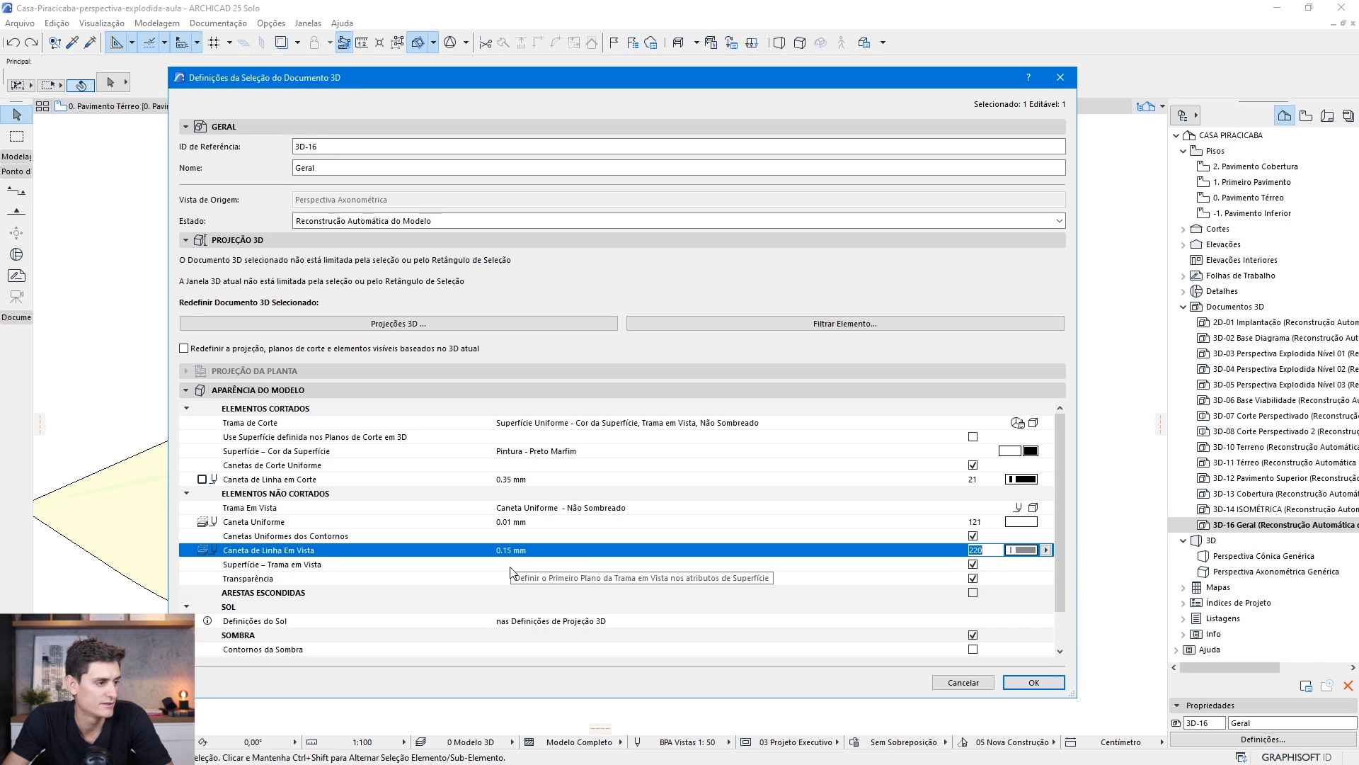
Review the surface fill, transparency, sun and shadow options, and apply the 3D document settings
click(878, 567)
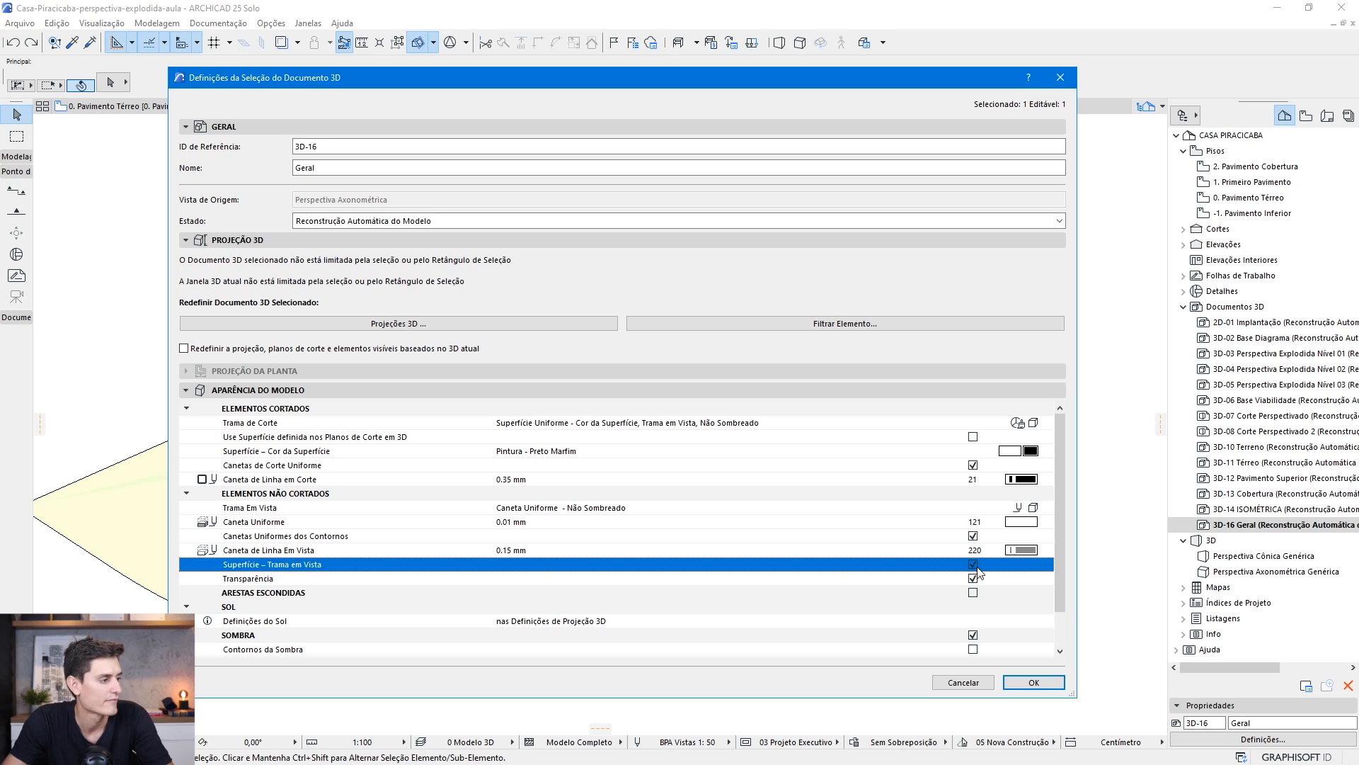
click(422, 579)
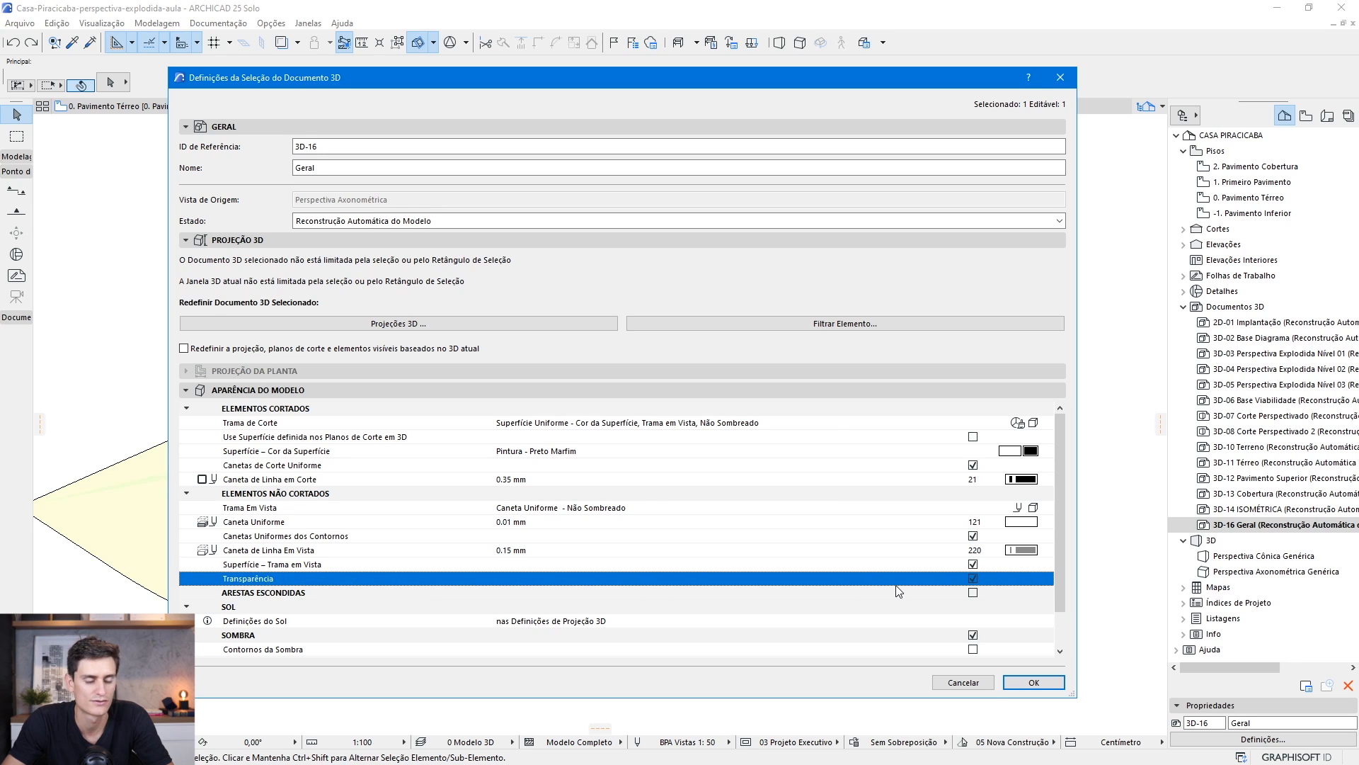
click(973, 579)
scroll(1059, 523, down, 2)
click(394, 564)
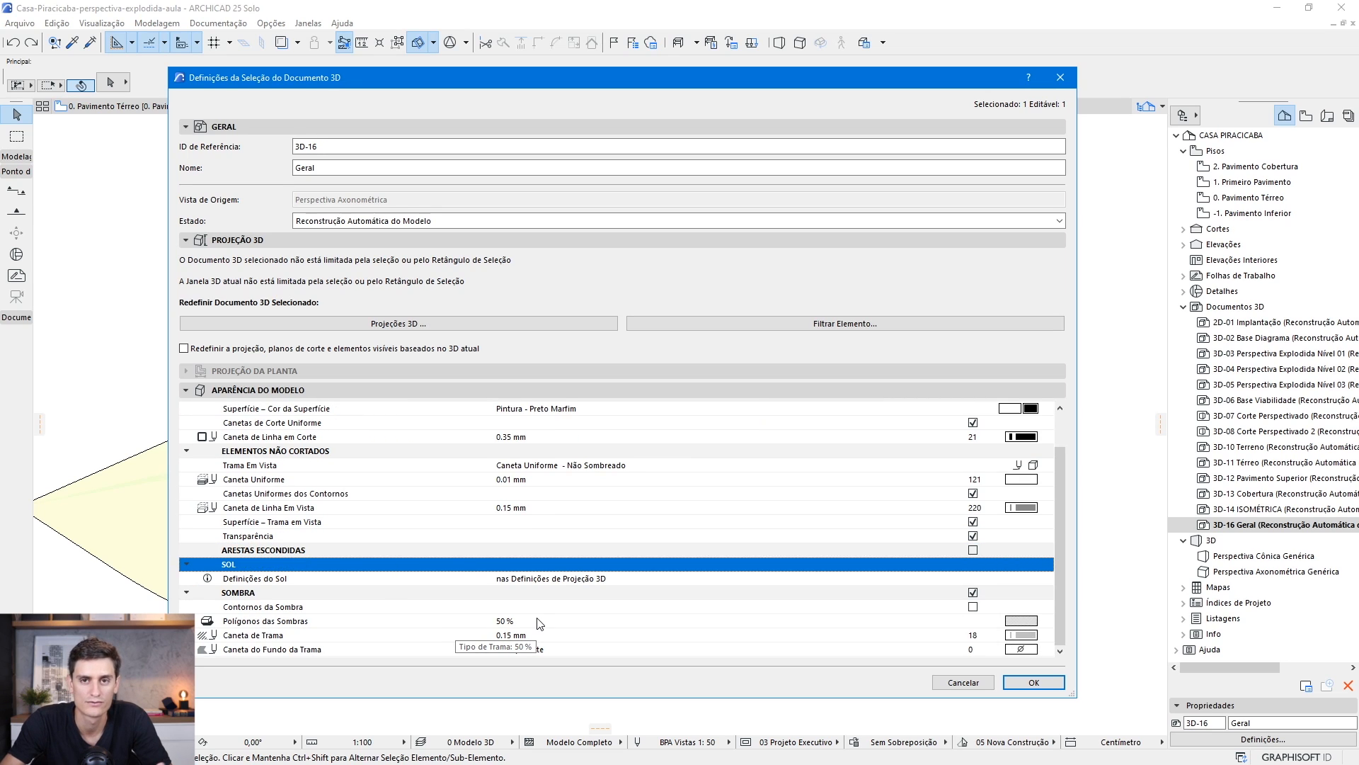
click(842, 594)
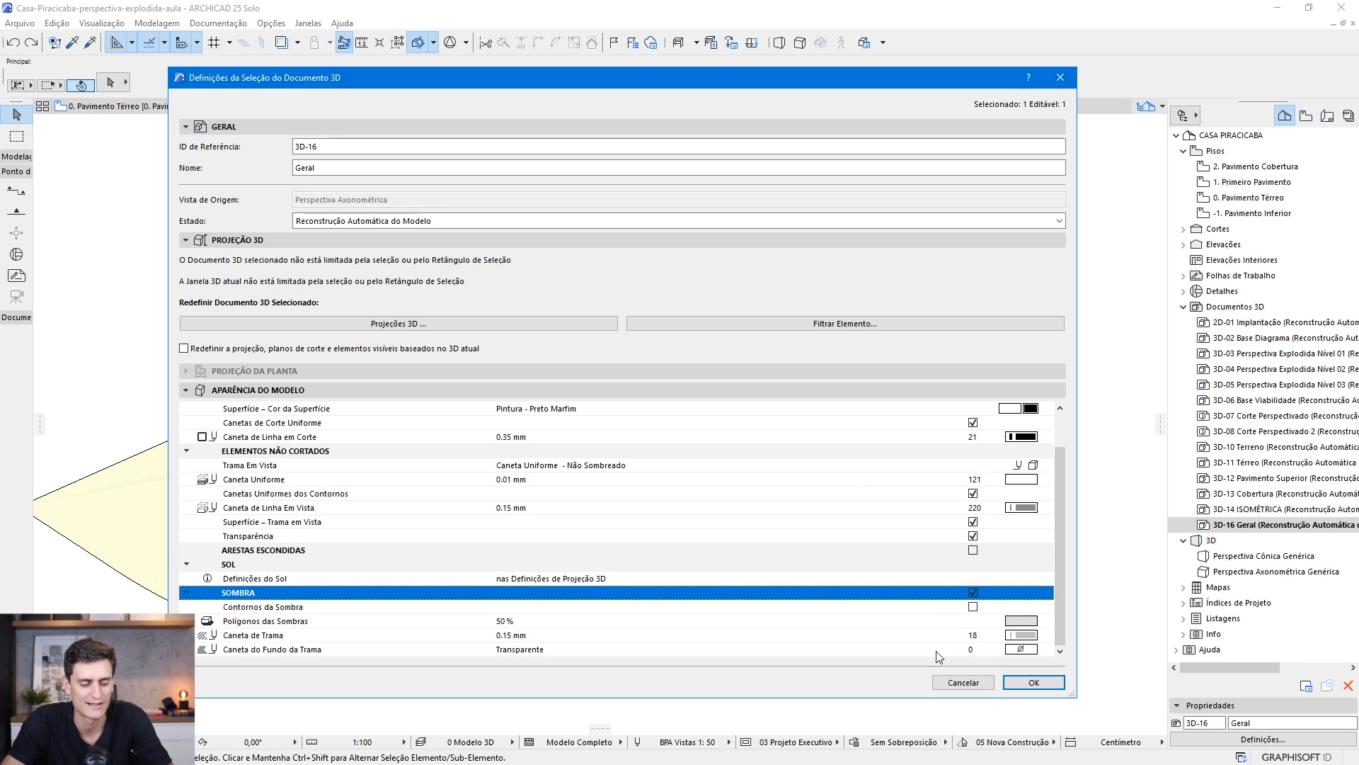
click(1038, 683)
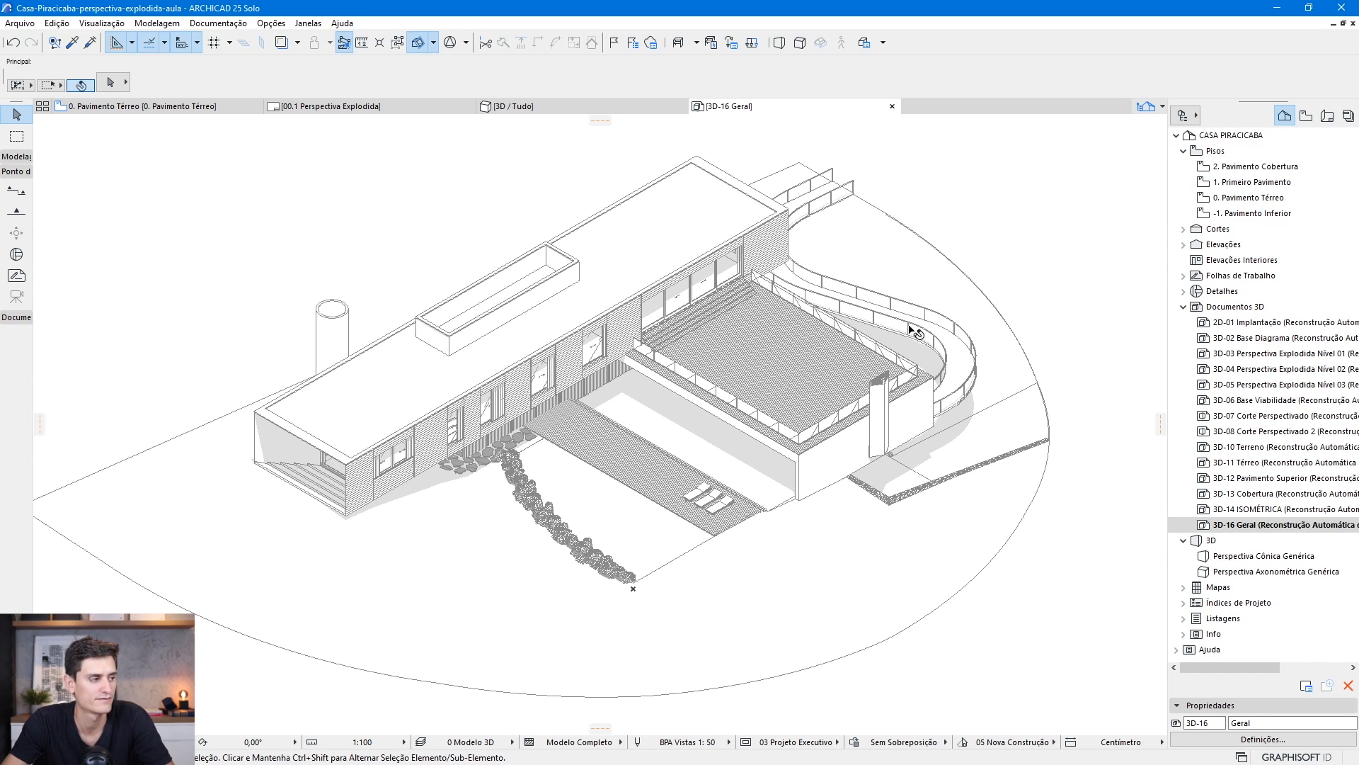
Create a folder named Perspectiva Explodida in the view map, directly under the CASA PIRACICABA project root
middle_drag(538, 348, 579, 341)
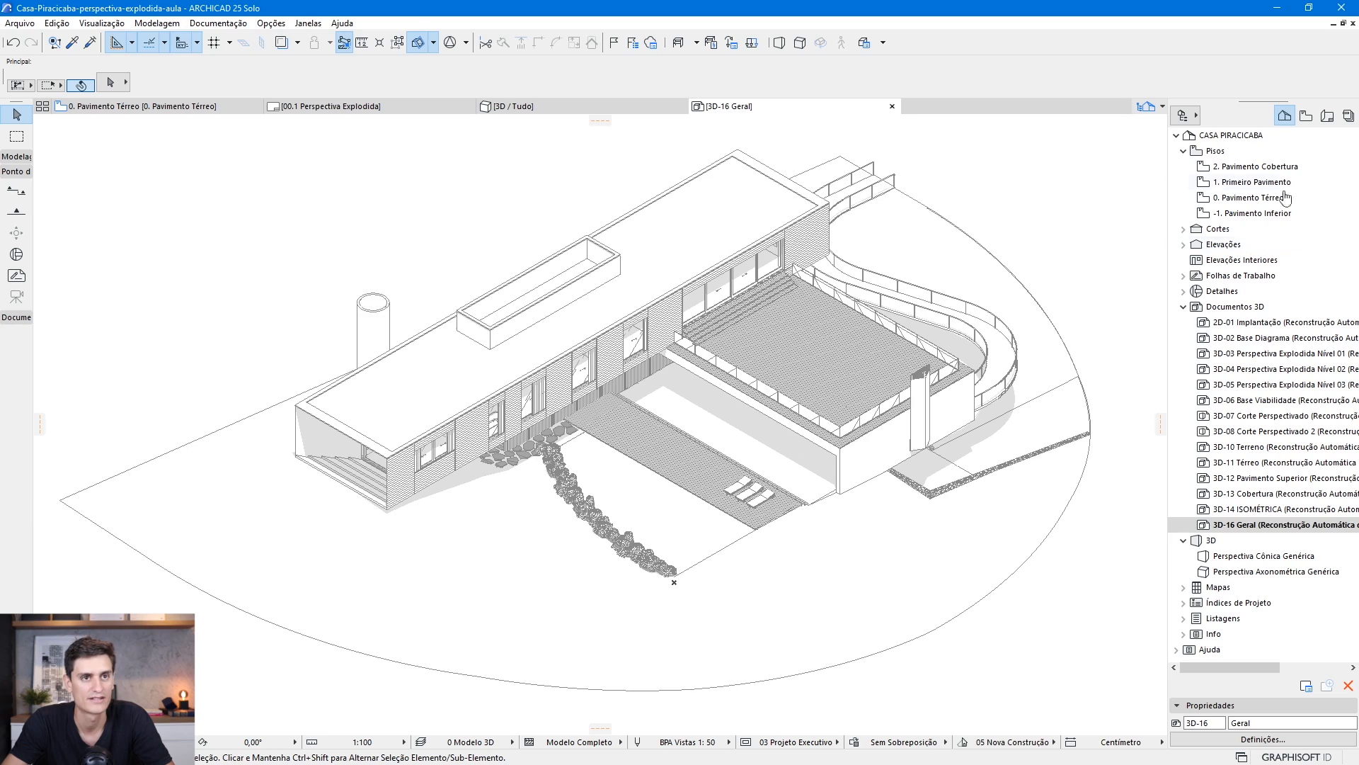
click(1306, 117)
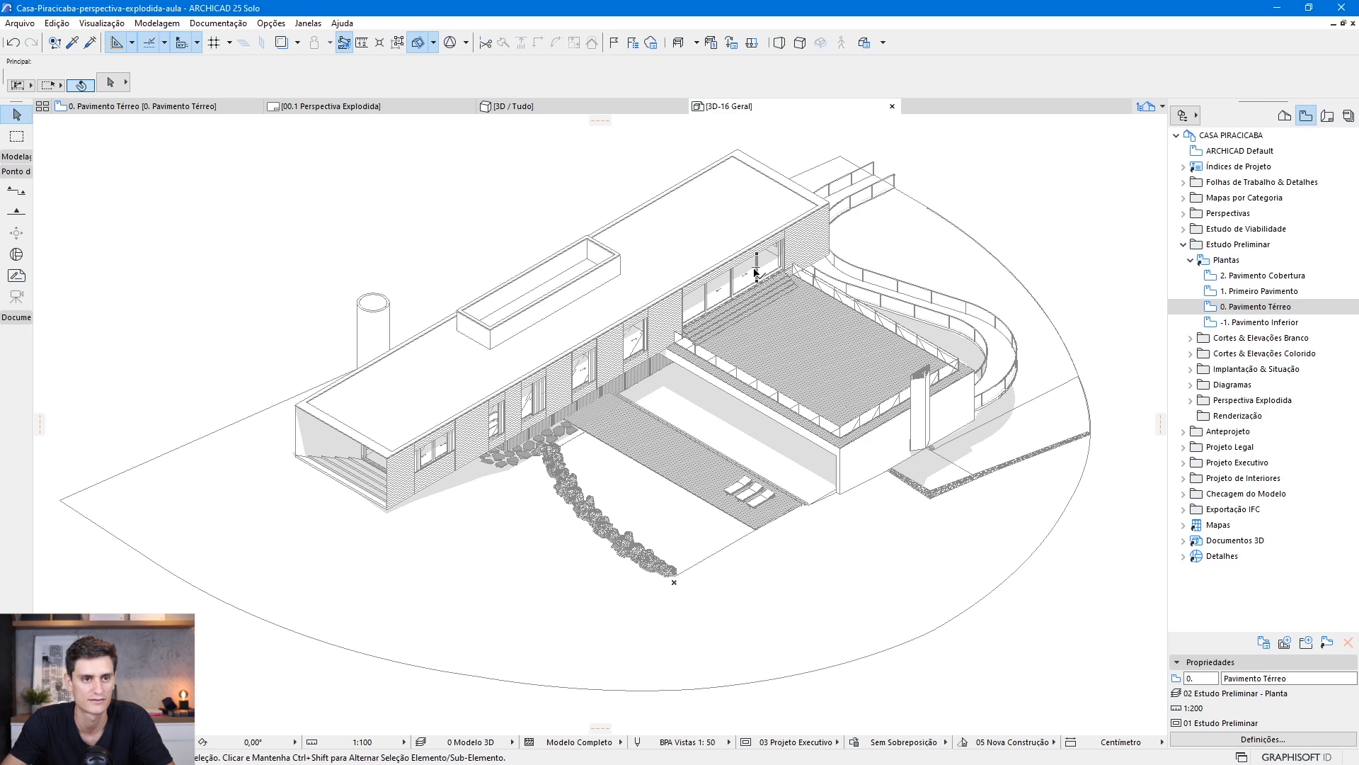
click(1183, 245)
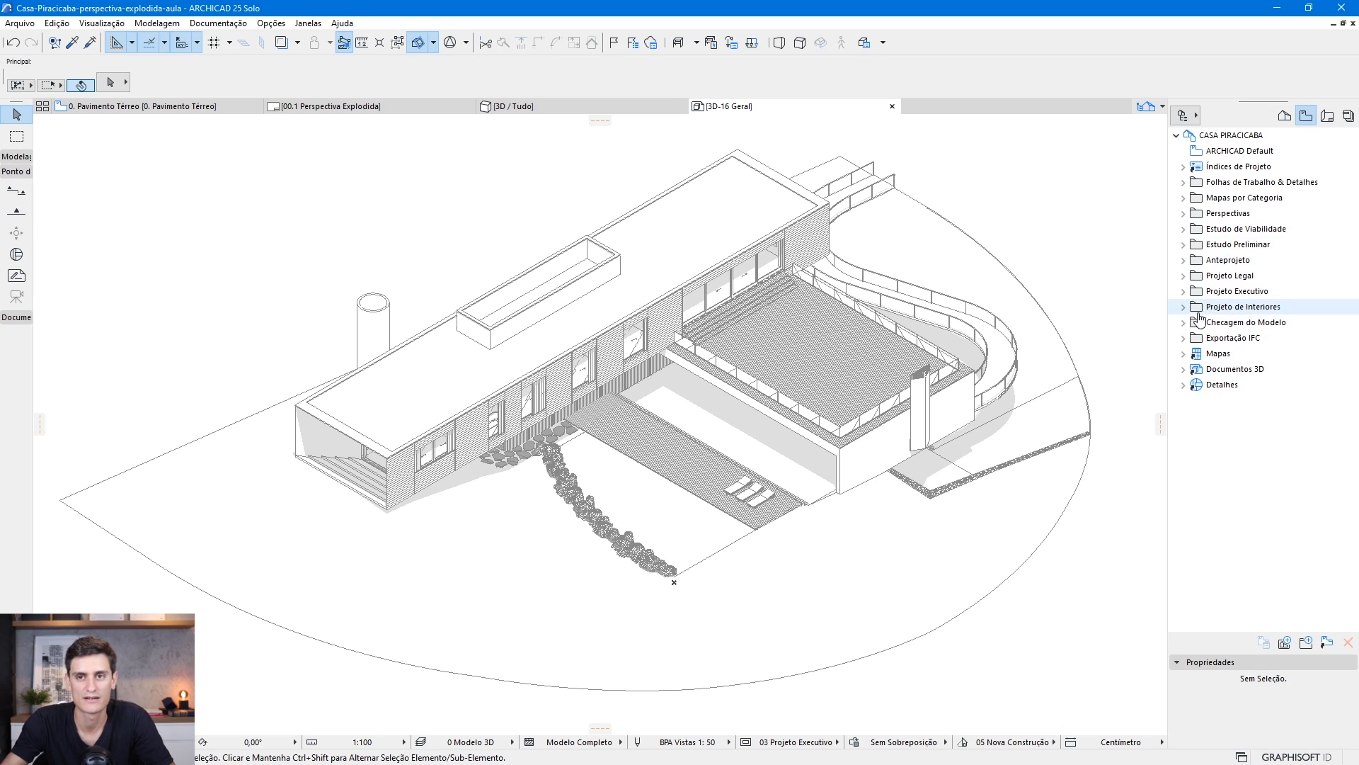
click(1236, 135)
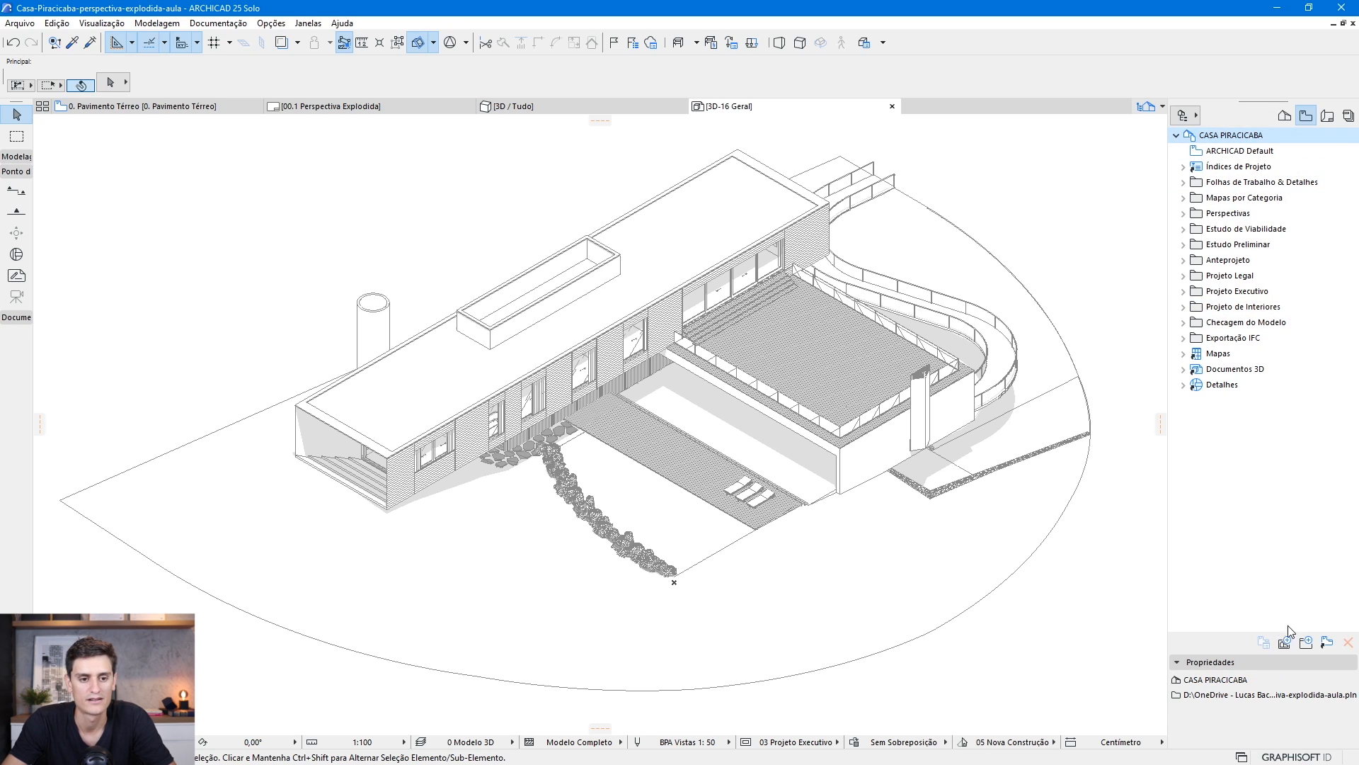
click(1306, 642)
key(BackSpace)
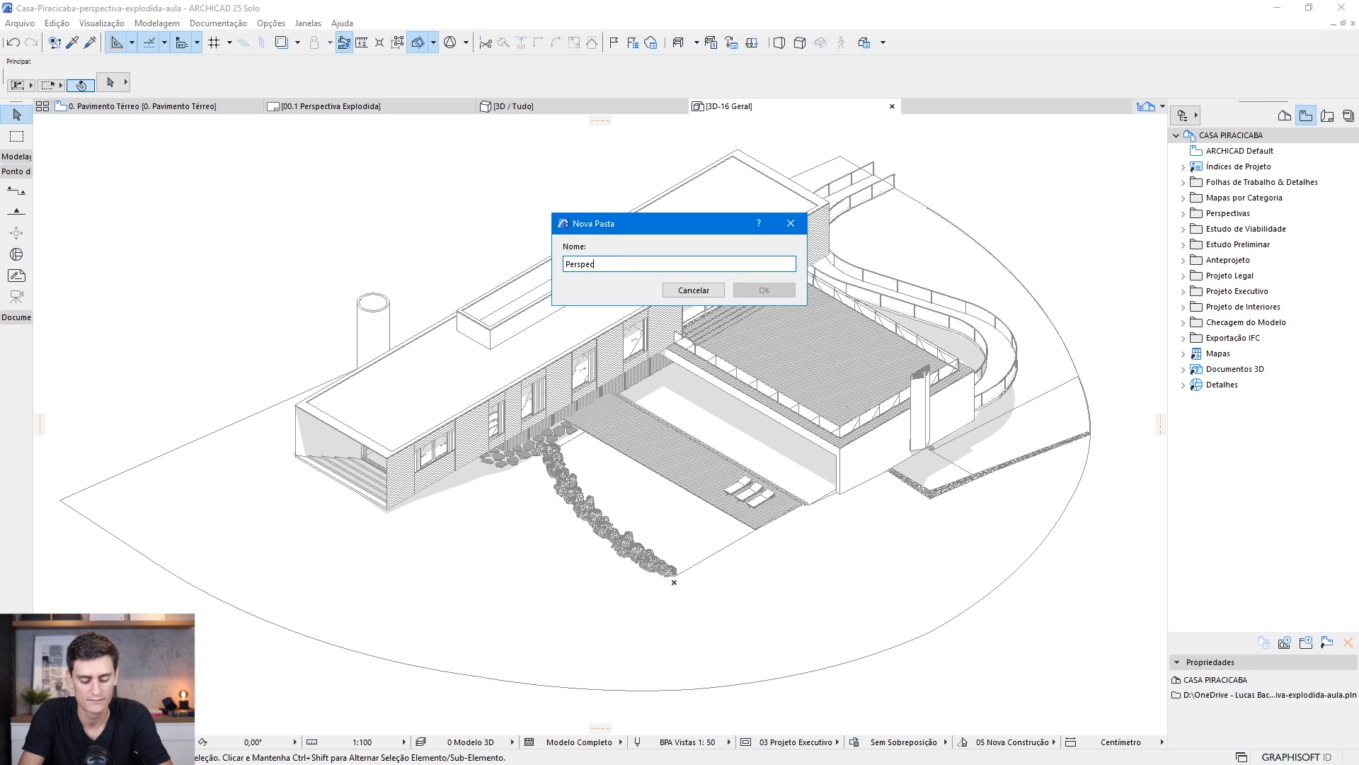
text(Perspectiva Explodida)
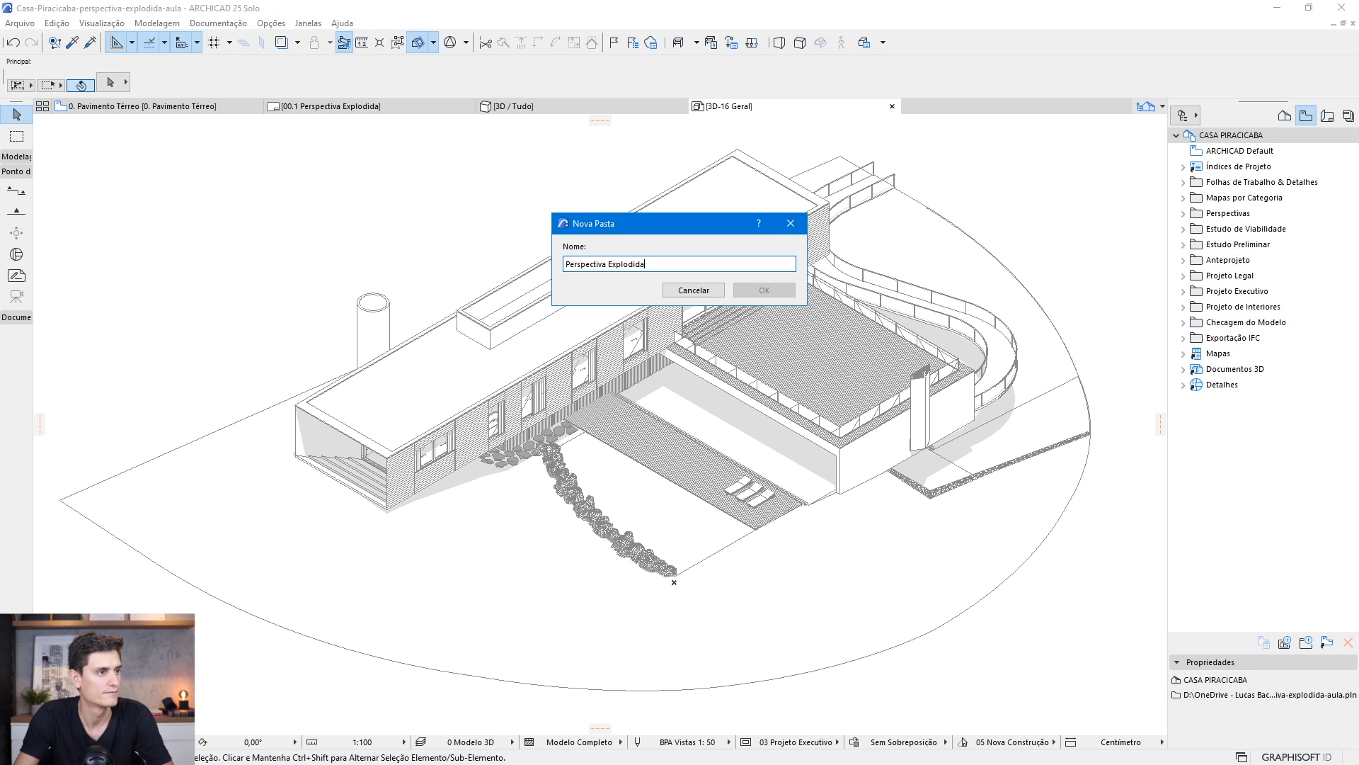
click(766, 290)
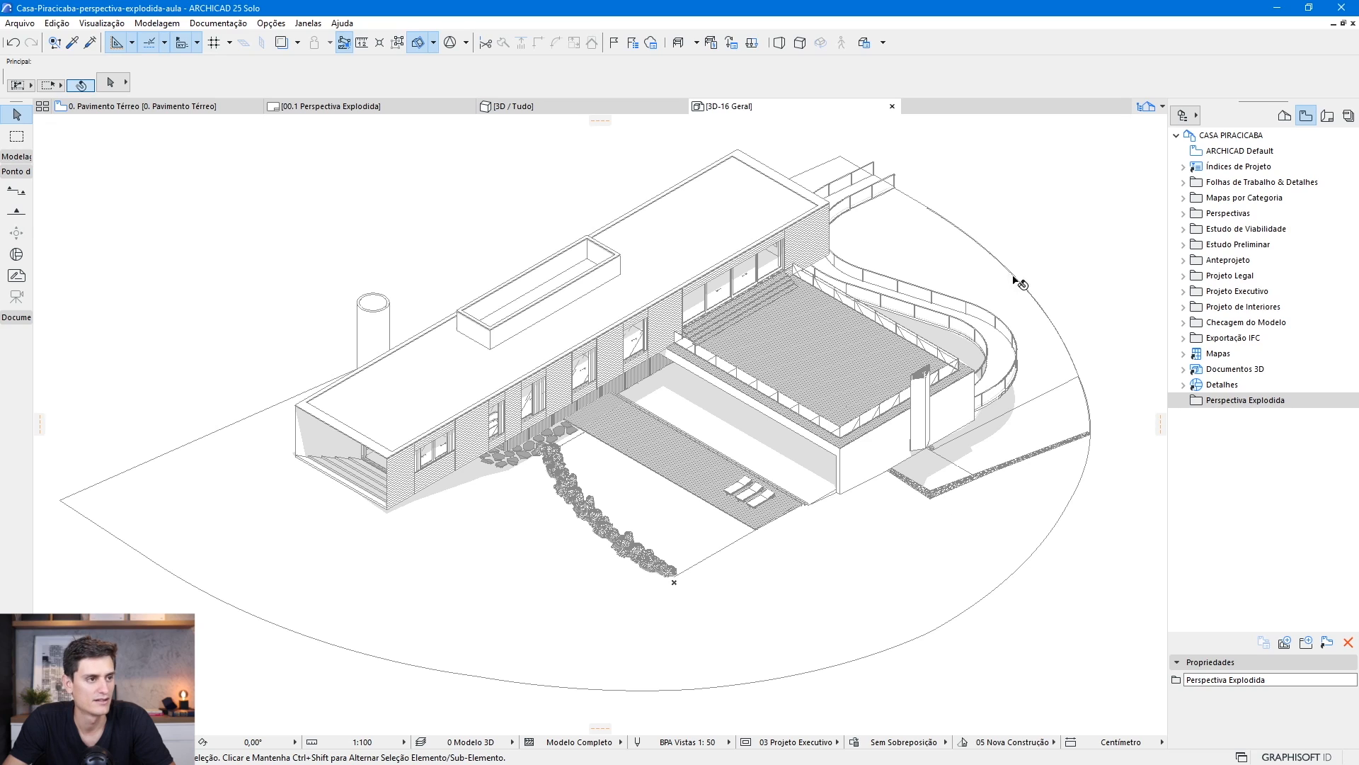
Set the scale of the 3D-16 Geral document to 1:200
middle_drag(770, 476, 758, 478)
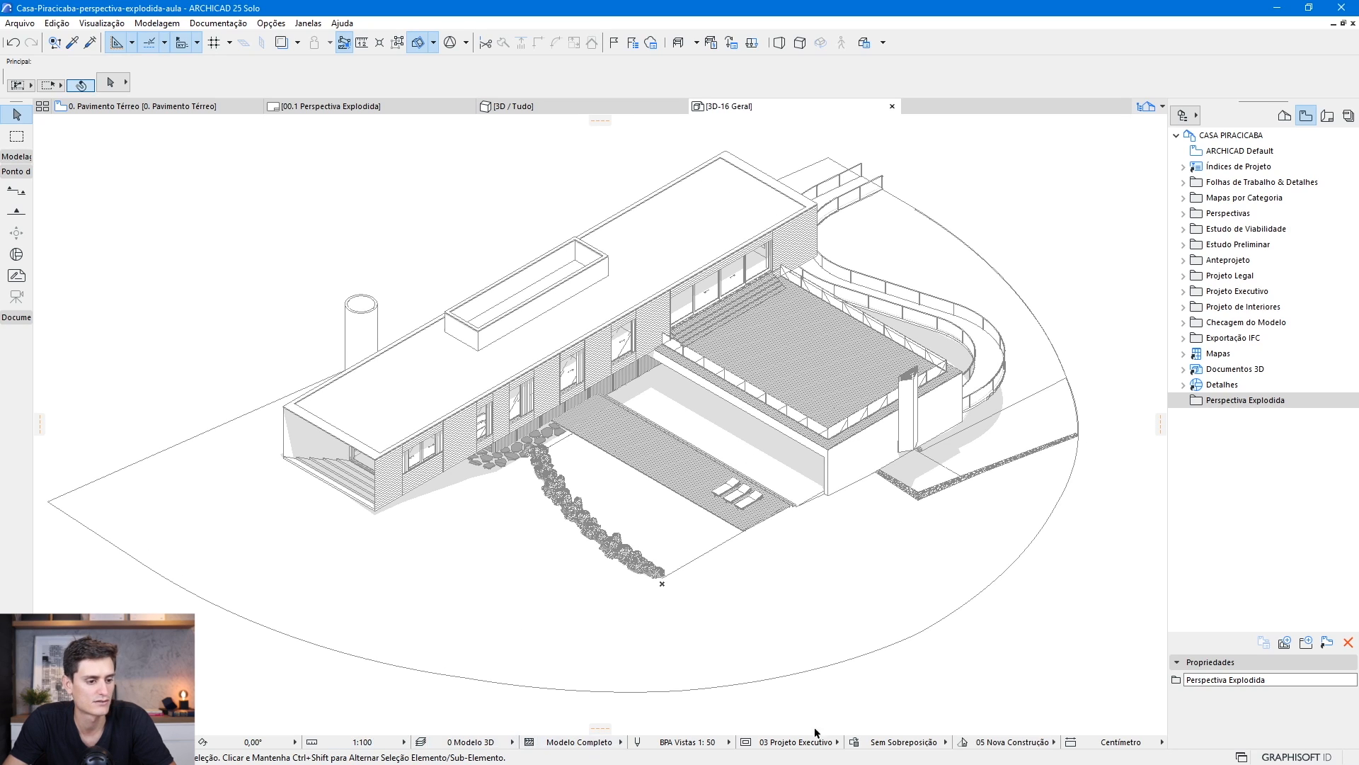
click(361, 742)
click(436, 672)
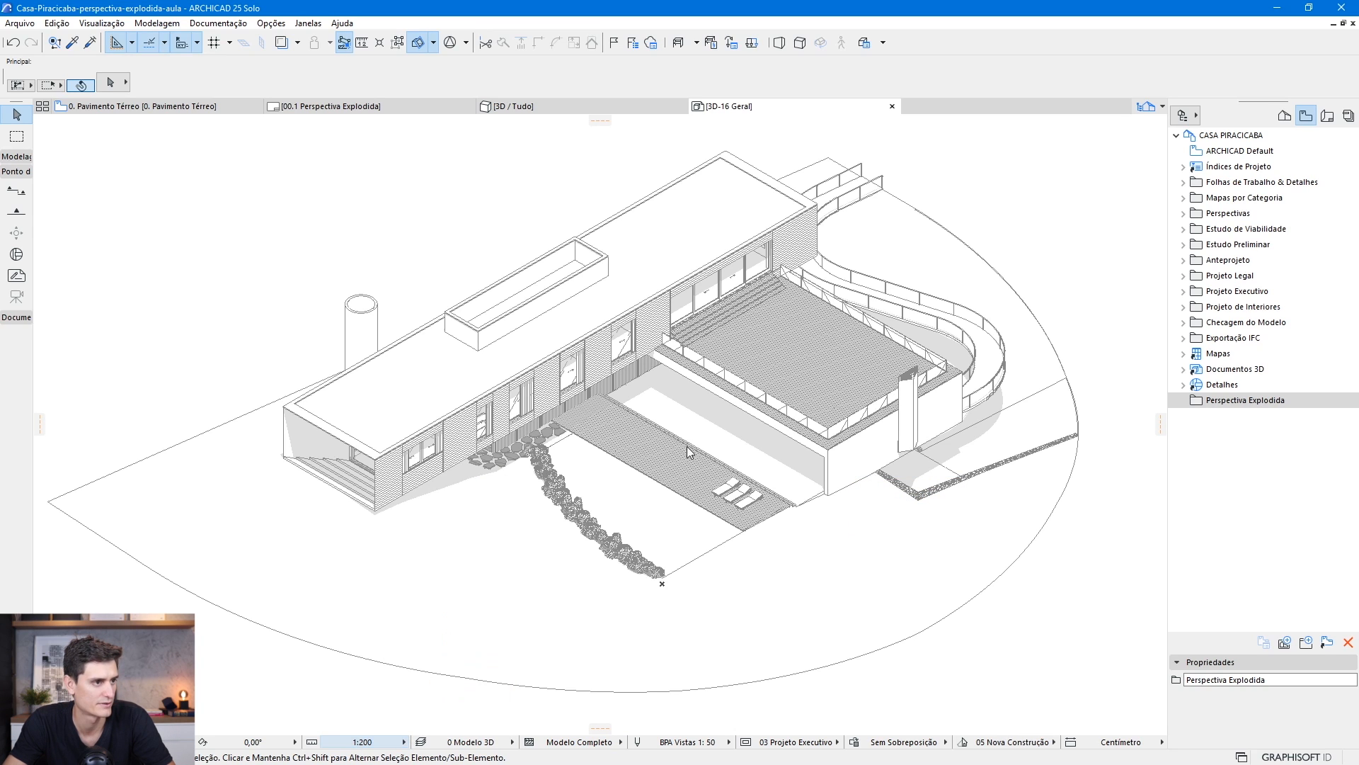
scroll(617, 402, up, 1)
mouse_move(616, 401)
middle_down()
mouse_move(607, 452)
mouse_move(613, 418)
middle_up()
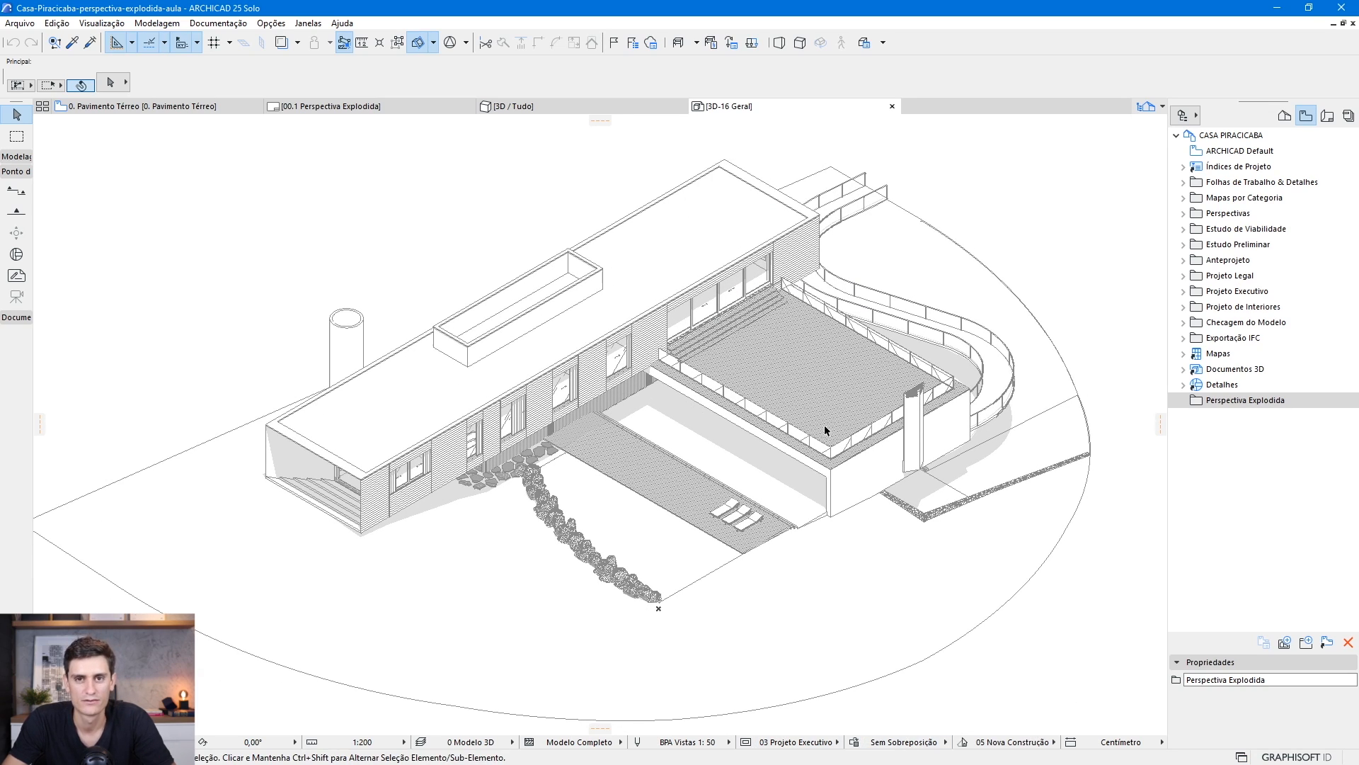
Save the 3D-16 Geral document as a view in the Perspectiva Explodida folder with its current settings, and open that view
click(1285, 642)
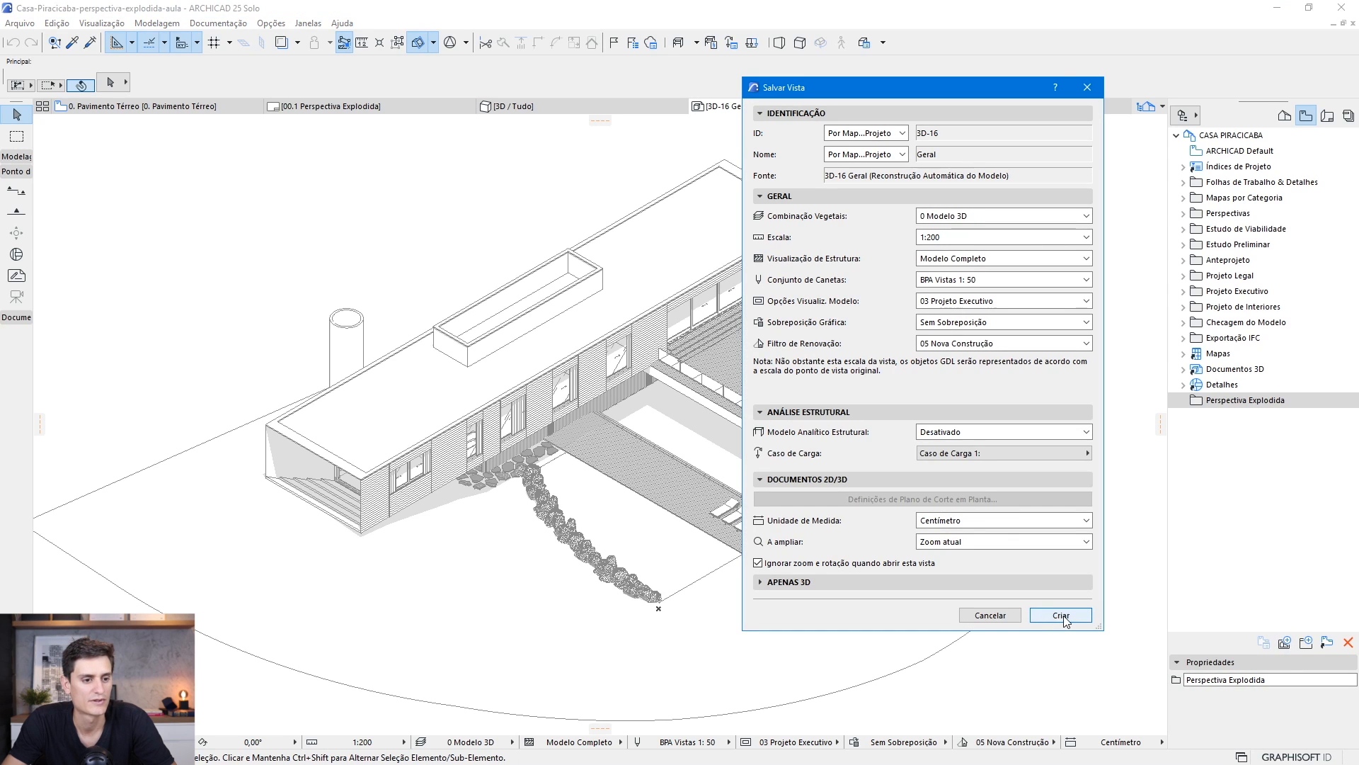
click(1060, 615)
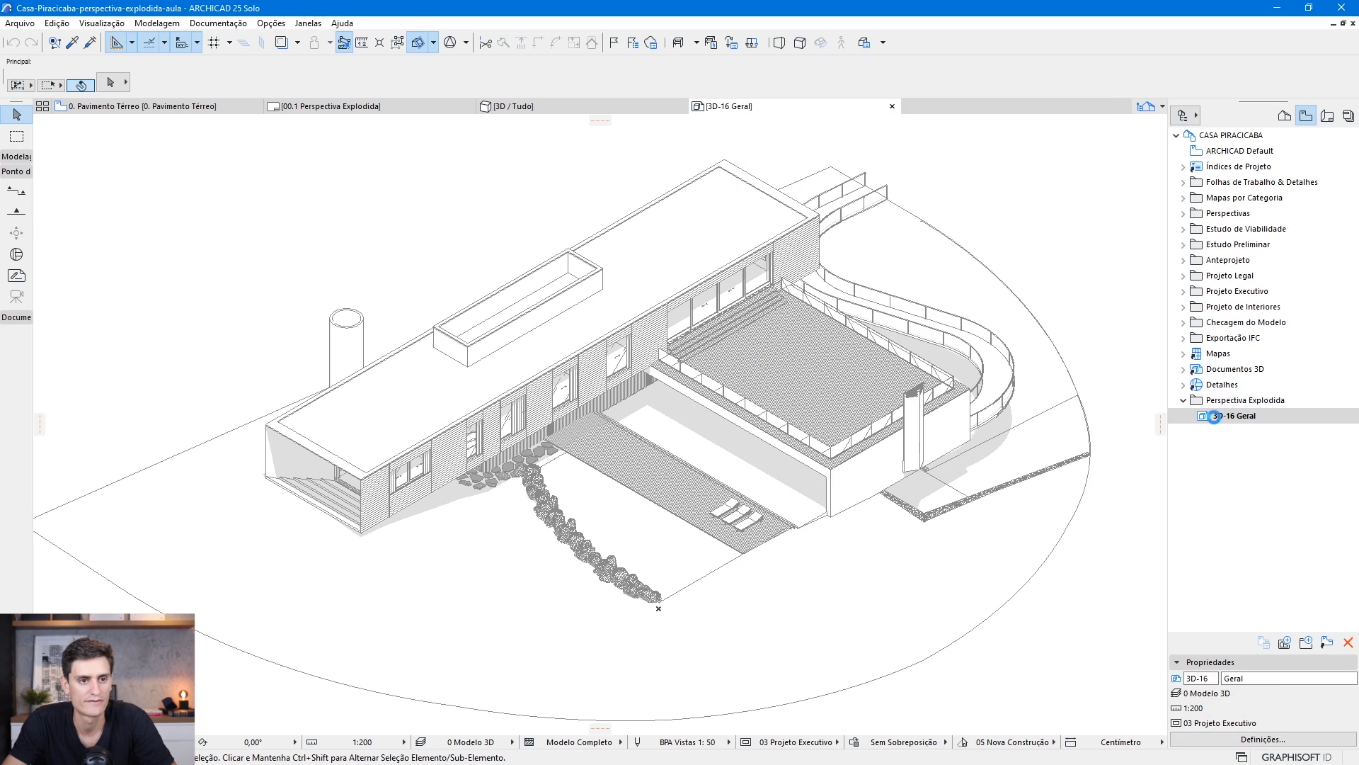
double_click(1235, 416)
Limit the storeys shown in the 3D model to the range from -1. Pavimento Inferior to 0. Pavimento Térreo
click(551, 112)
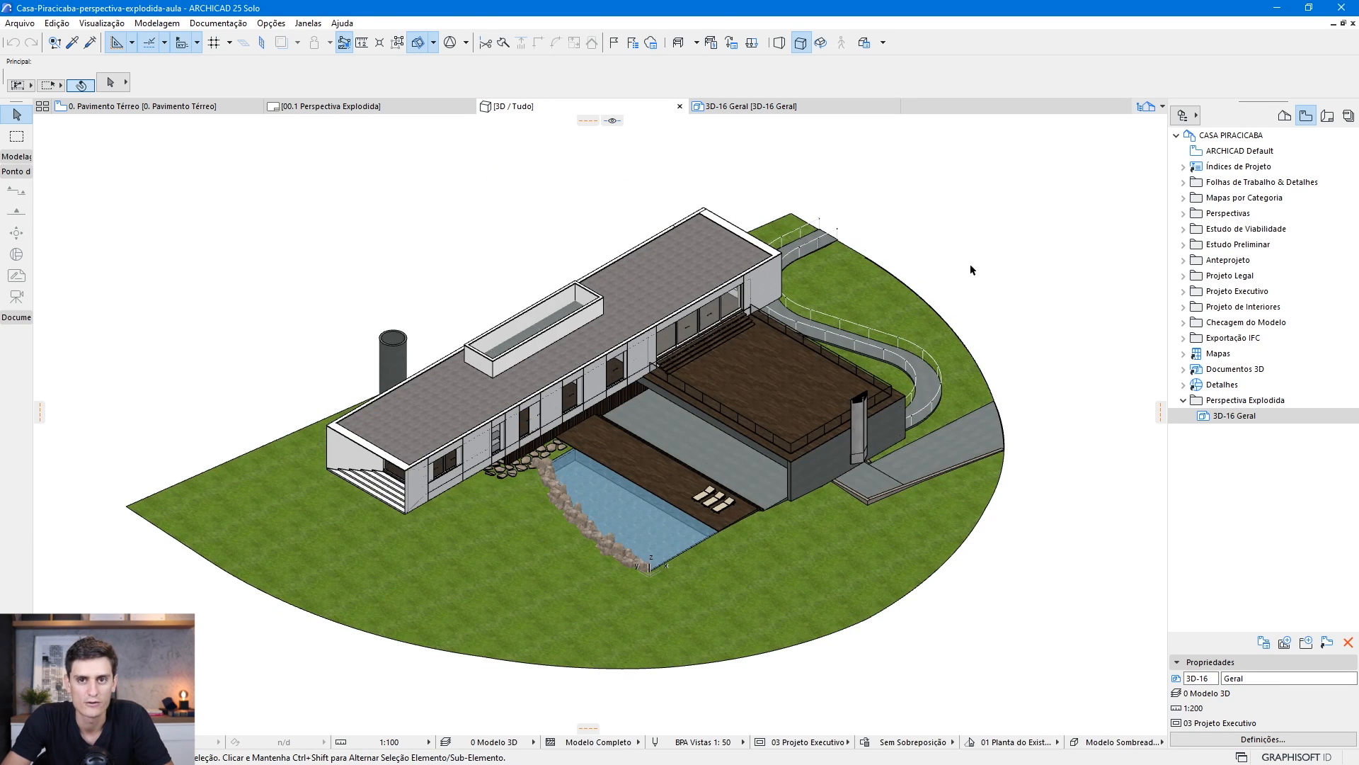
click(655, 493)
key(Escape)
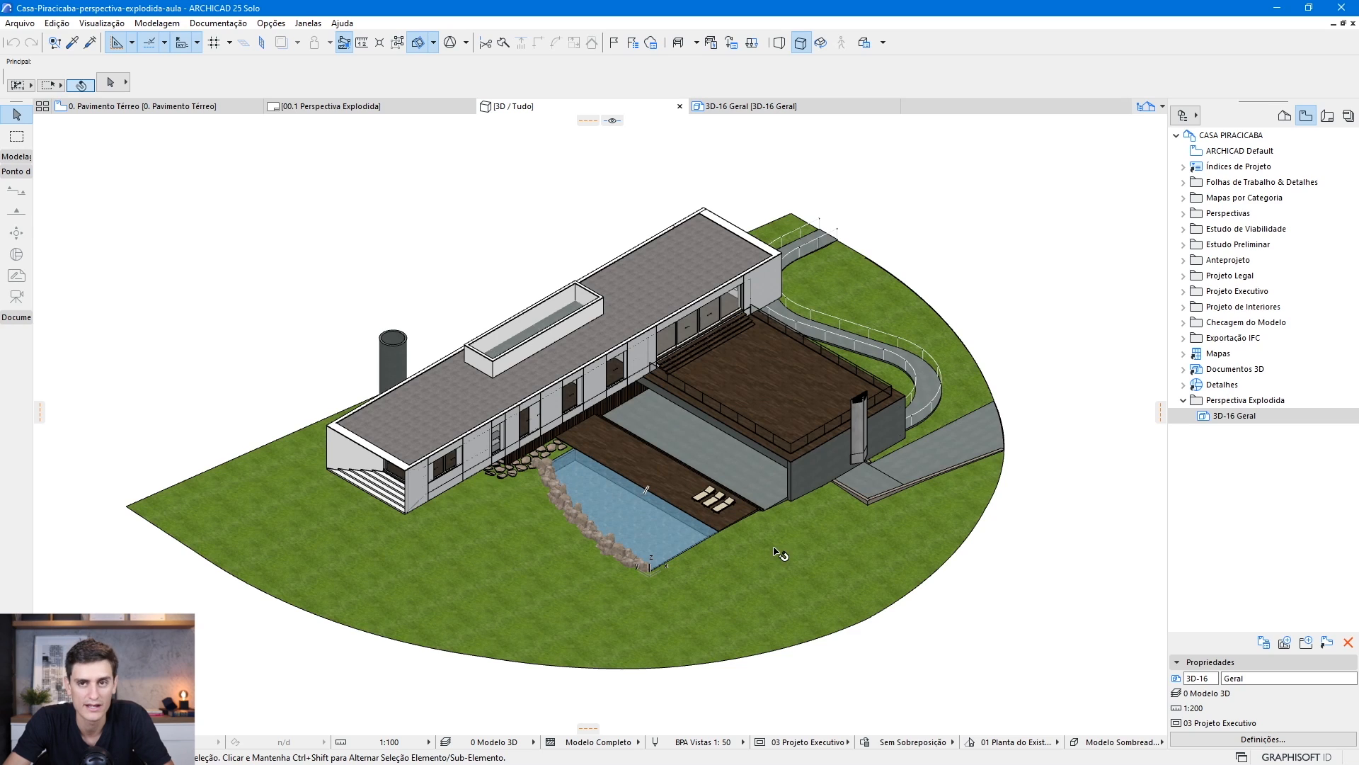
click(432, 43)
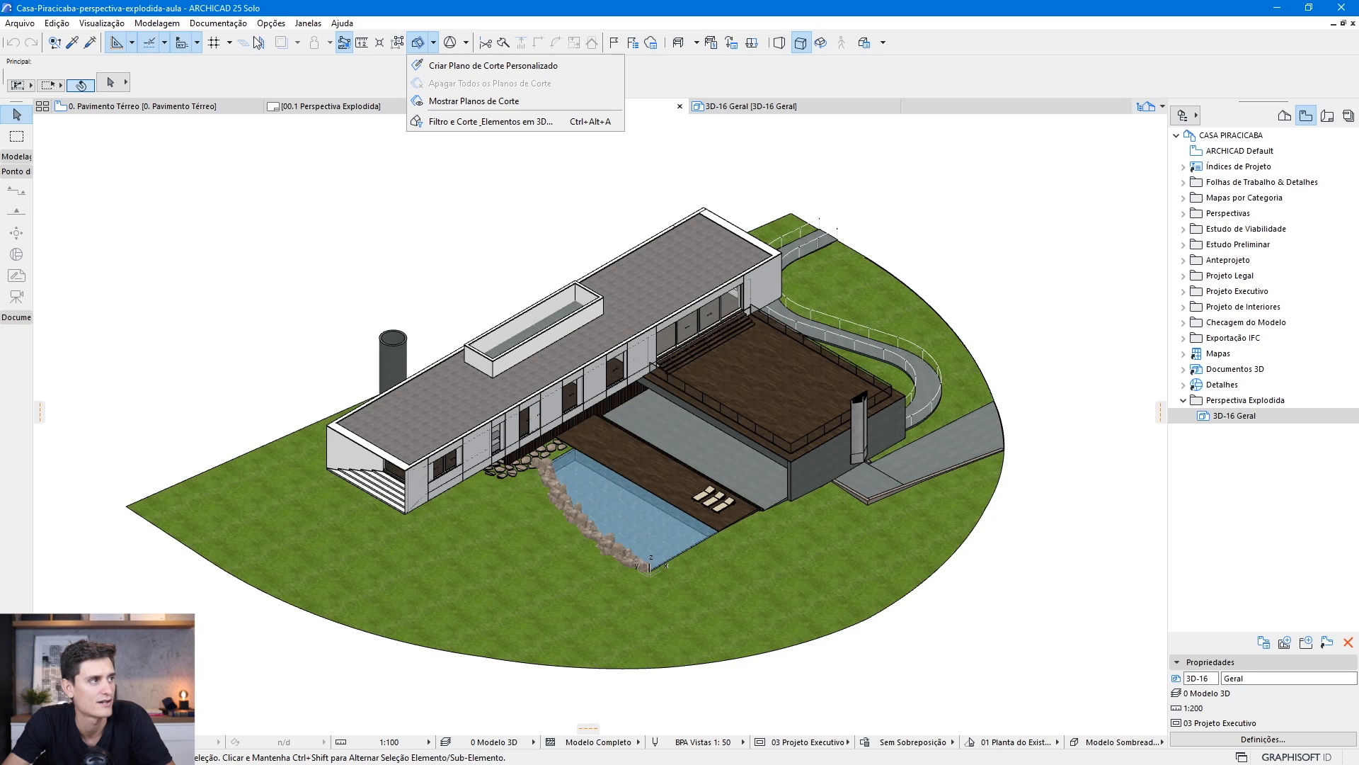
click(488, 125)
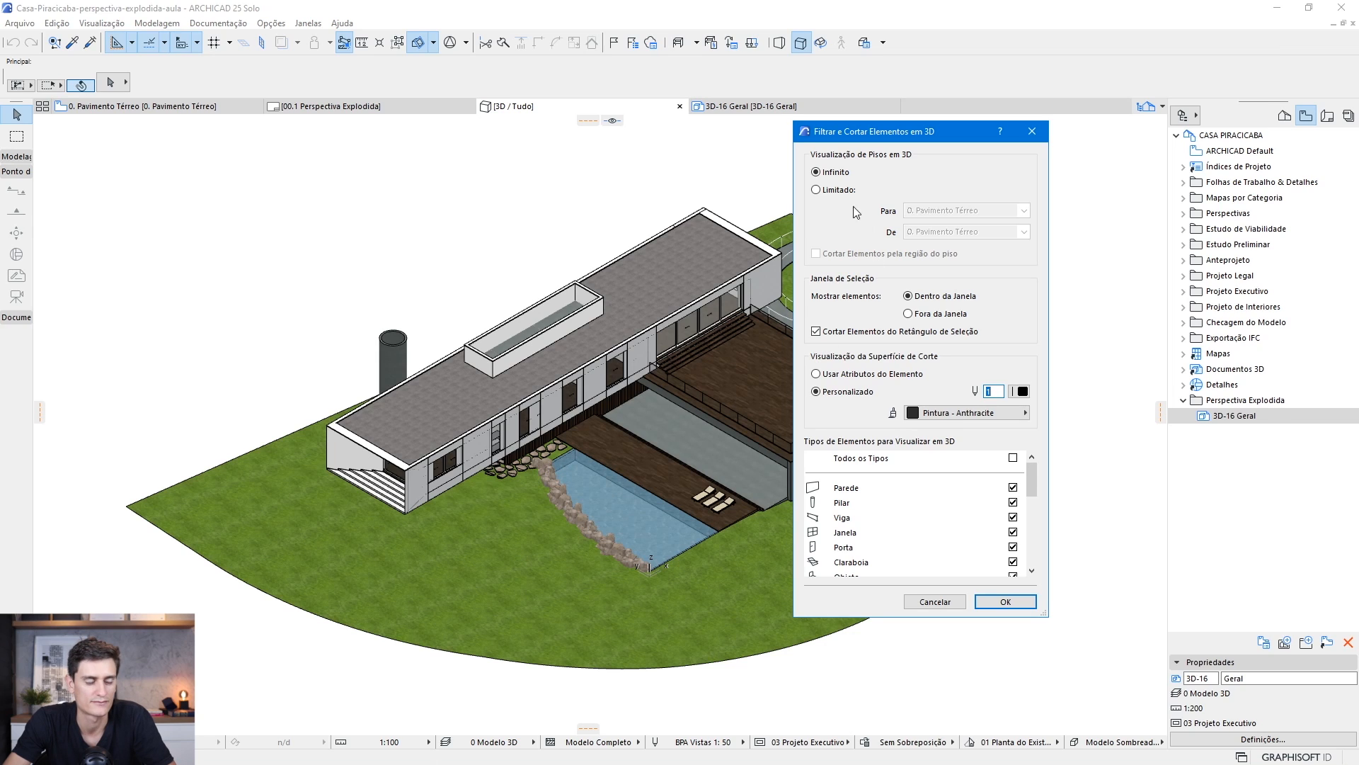
click(837, 191)
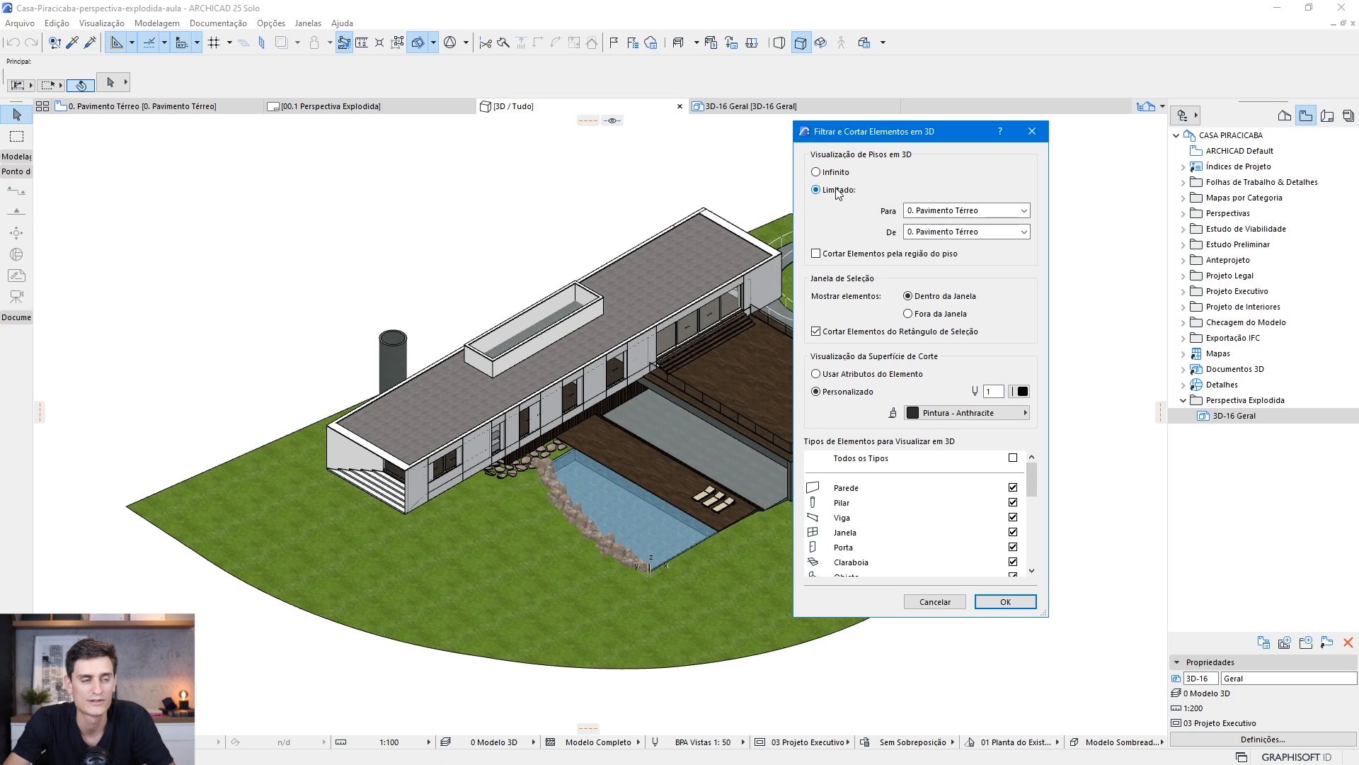
click(952, 233)
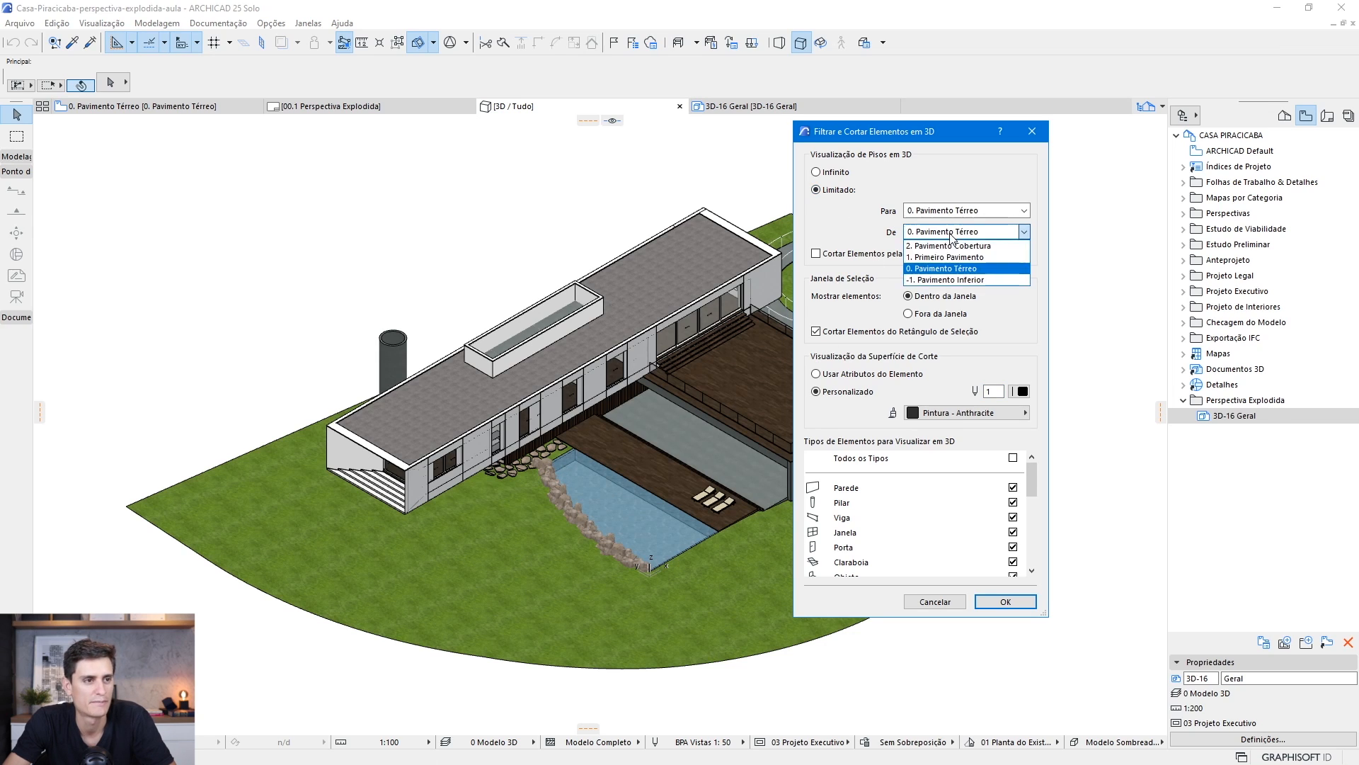
click(959, 281)
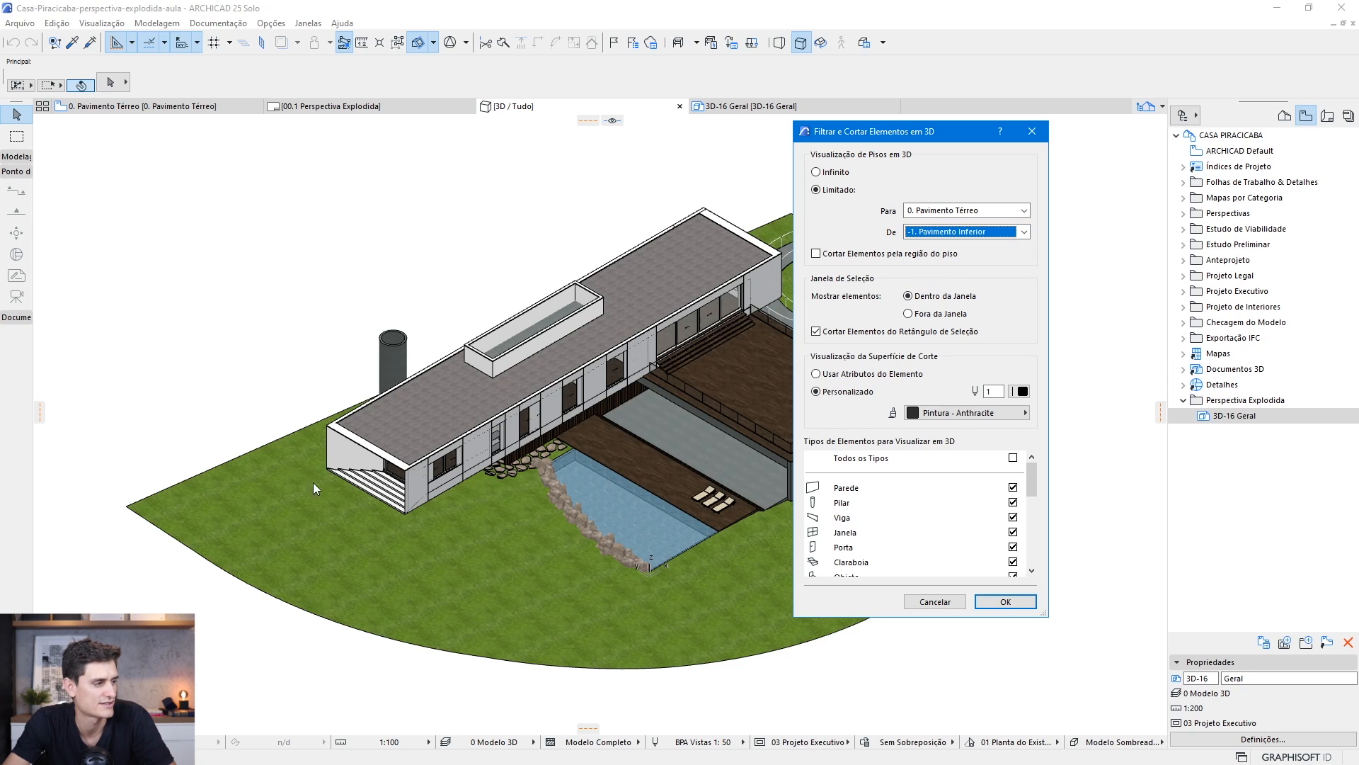
click(928, 210)
click(956, 244)
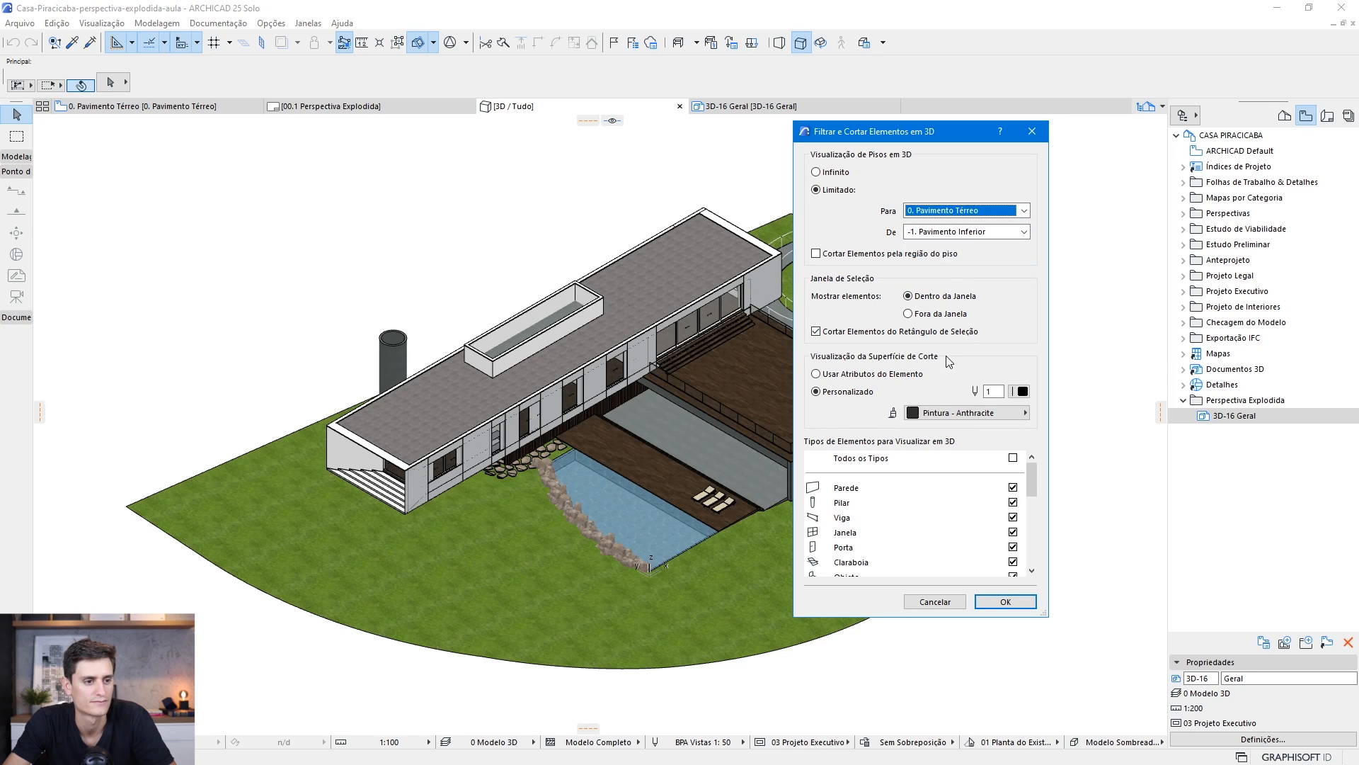
click(1014, 603)
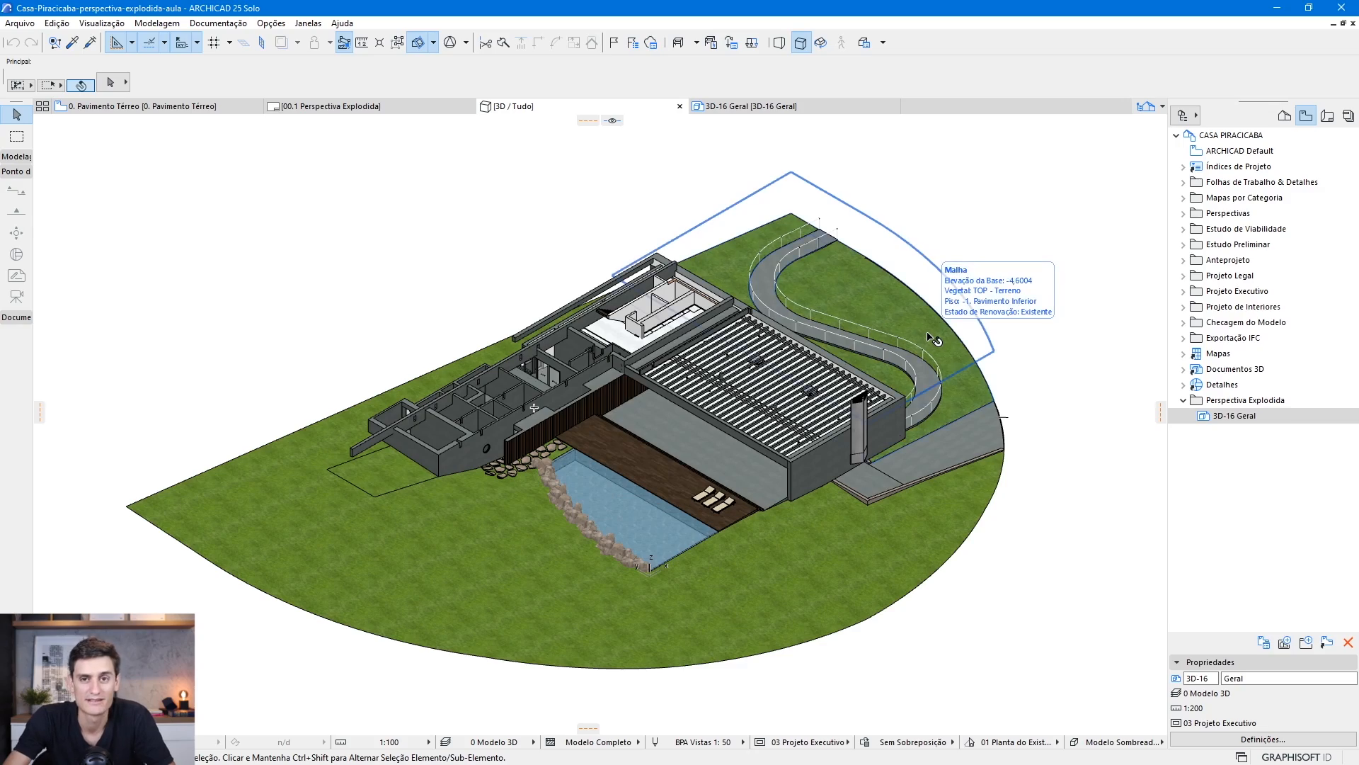
scroll(708, 386, up, 3)
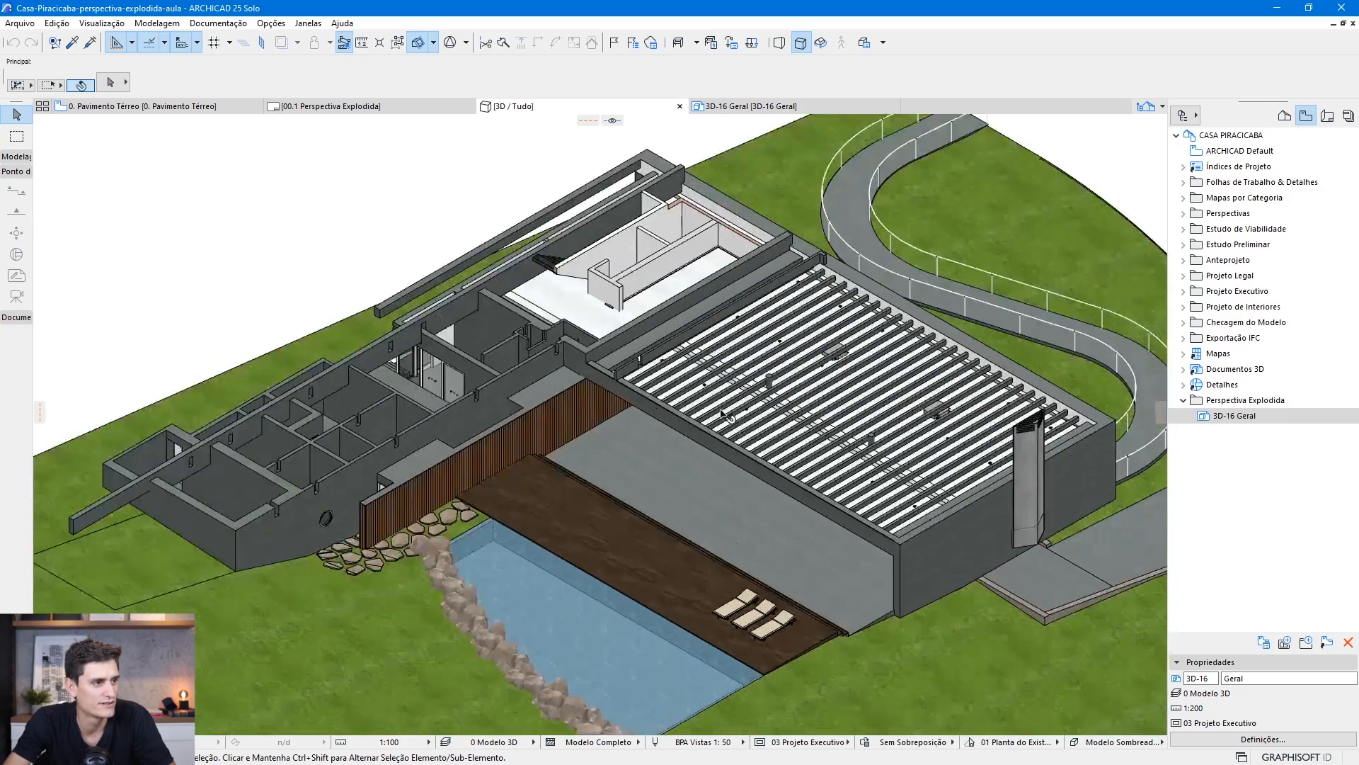
scroll(723, 412, down, 3)
middle_drag(846, 426, 845, 434)
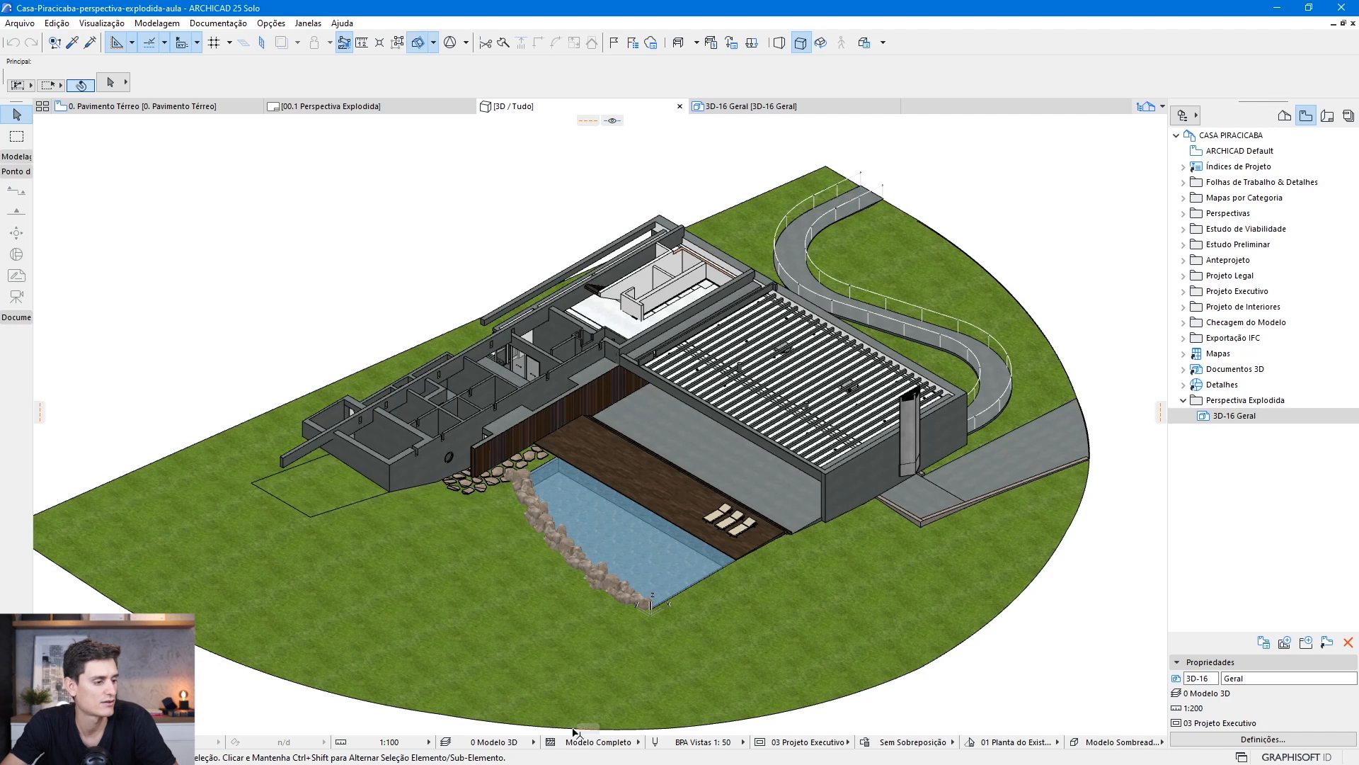
scroll(487, 319, down, 2)
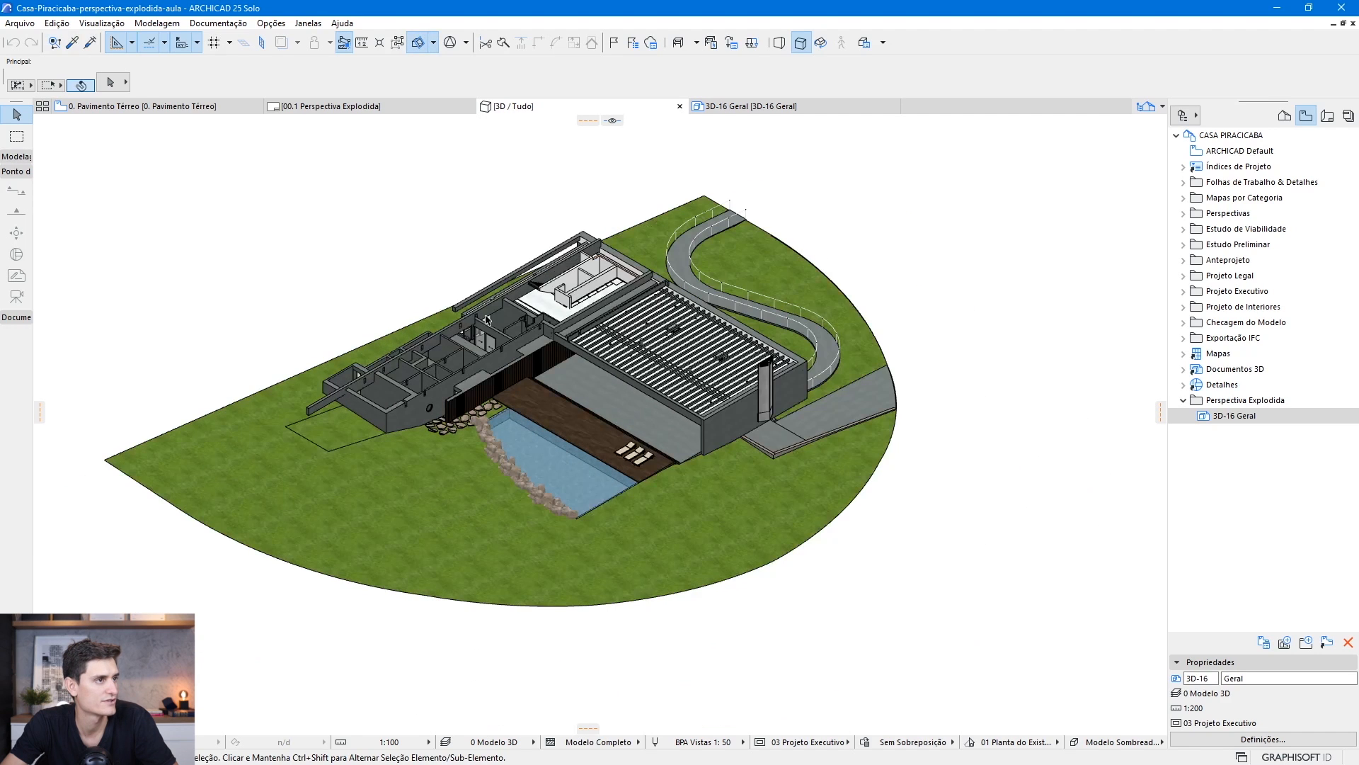
click(615, 122)
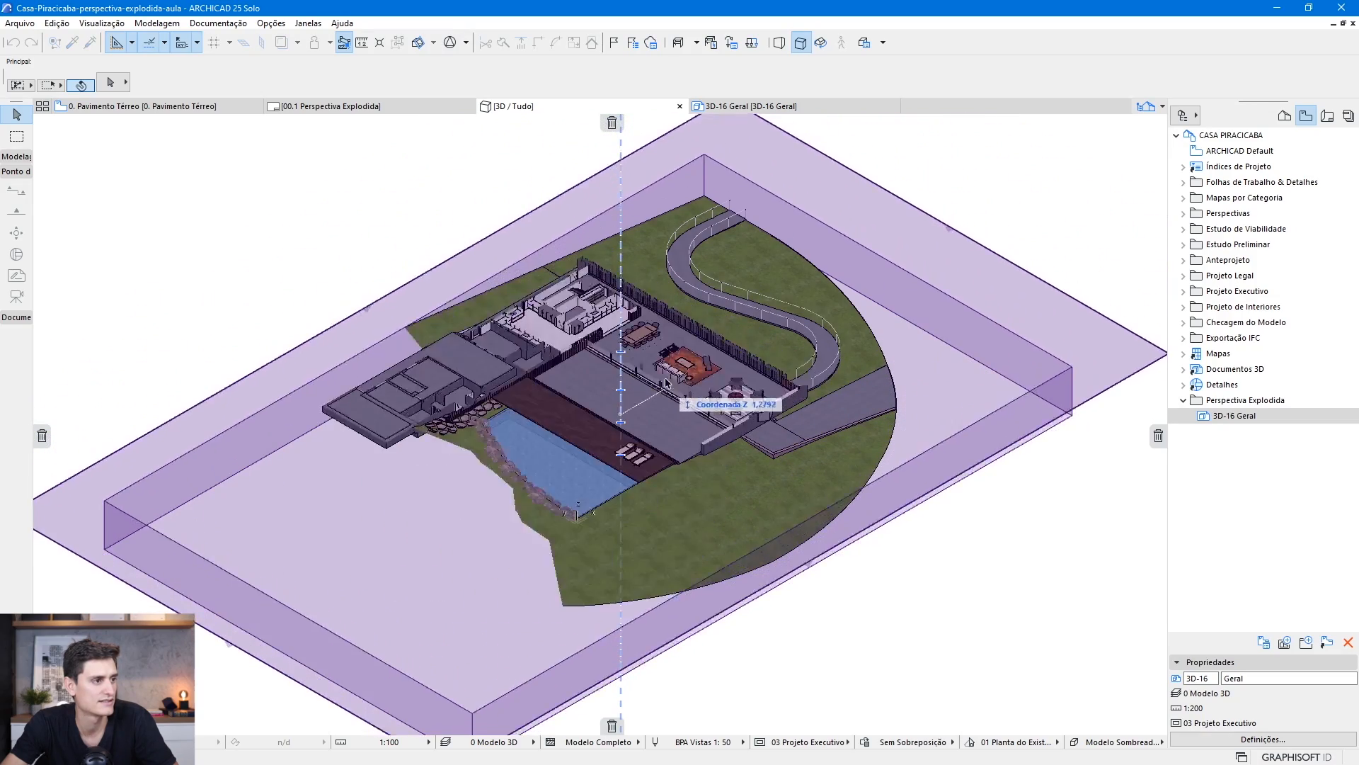
click(613, 124)
middle_drag(628, 320, 701, 351)
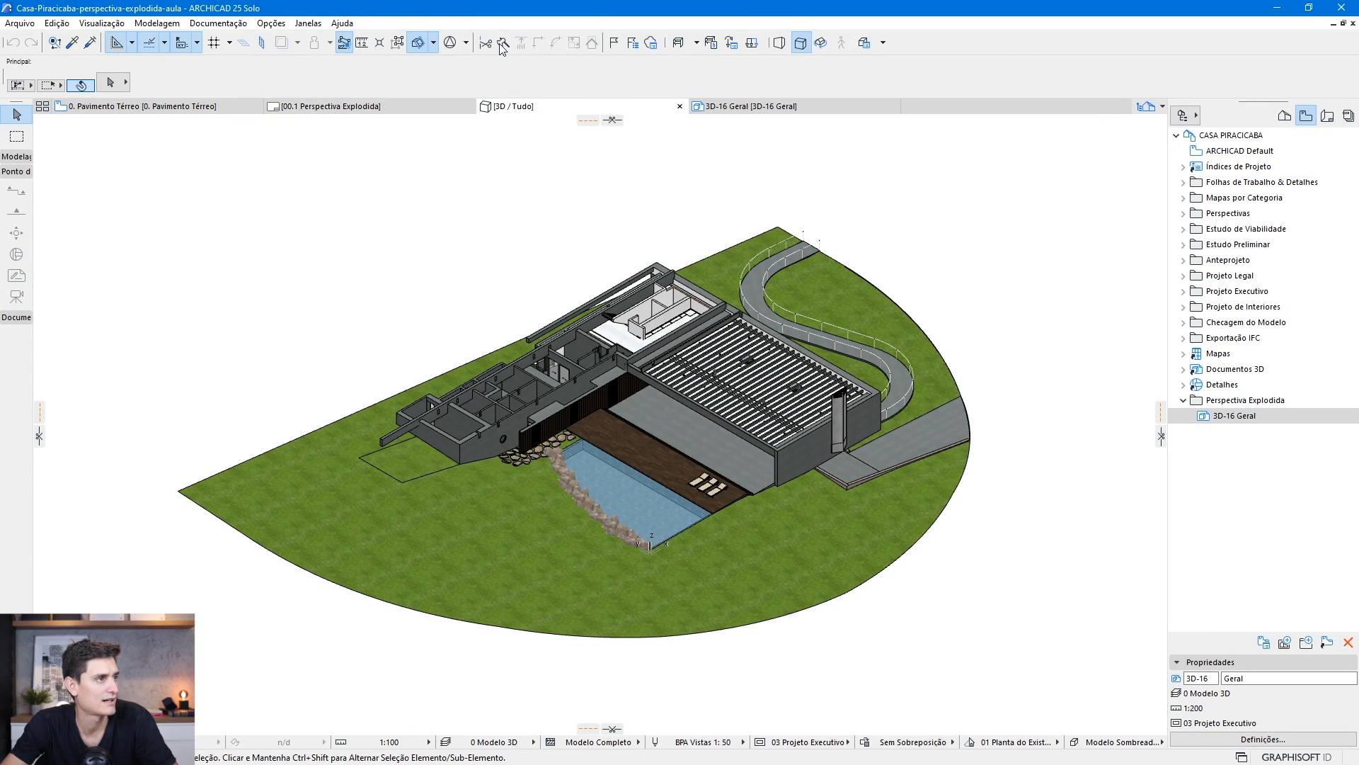
In perspective projection, cut the house with a horizontal cutting plane at a Z coordinate of about 1.22, exposing the lower floor's interior
click(782, 47)
shift+middle_drag(758, 320, 562, 414)
click(417, 49)
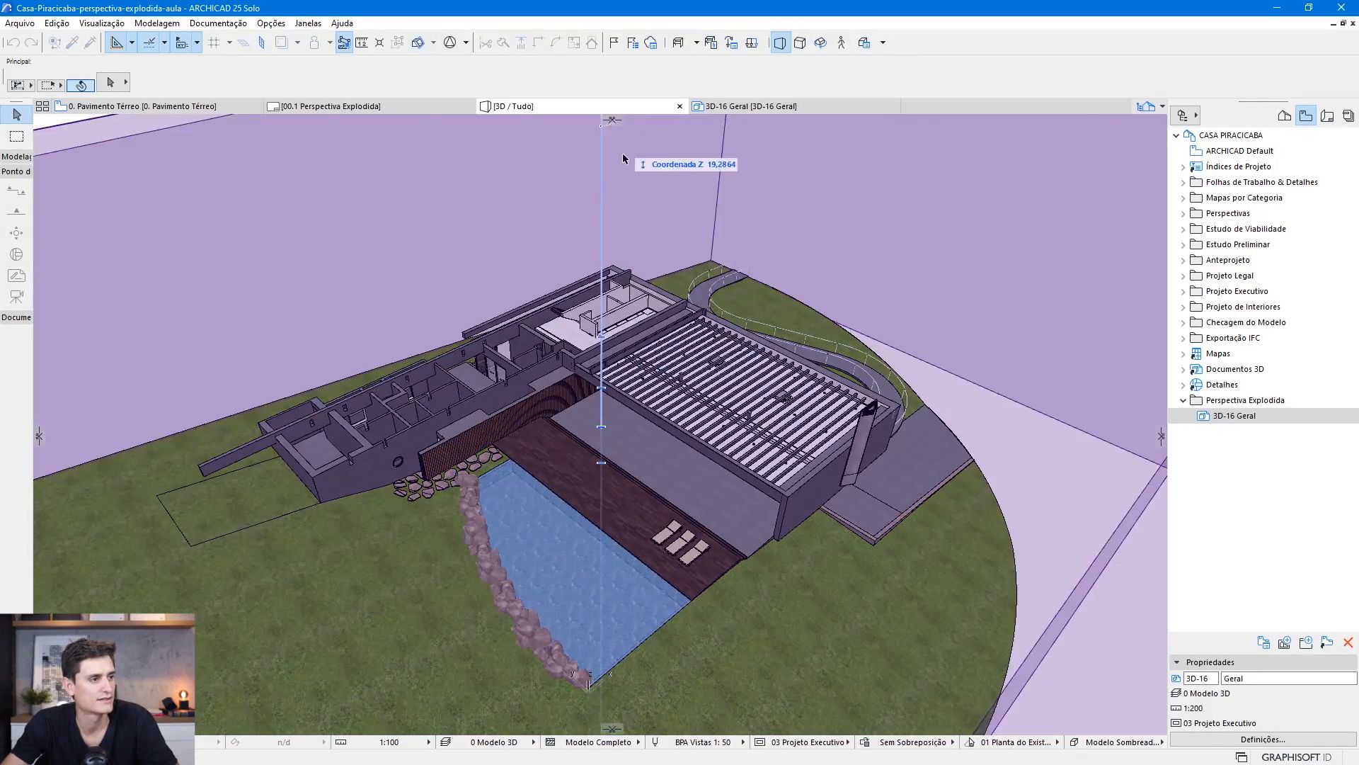
drag(623, 158, 684, 349)
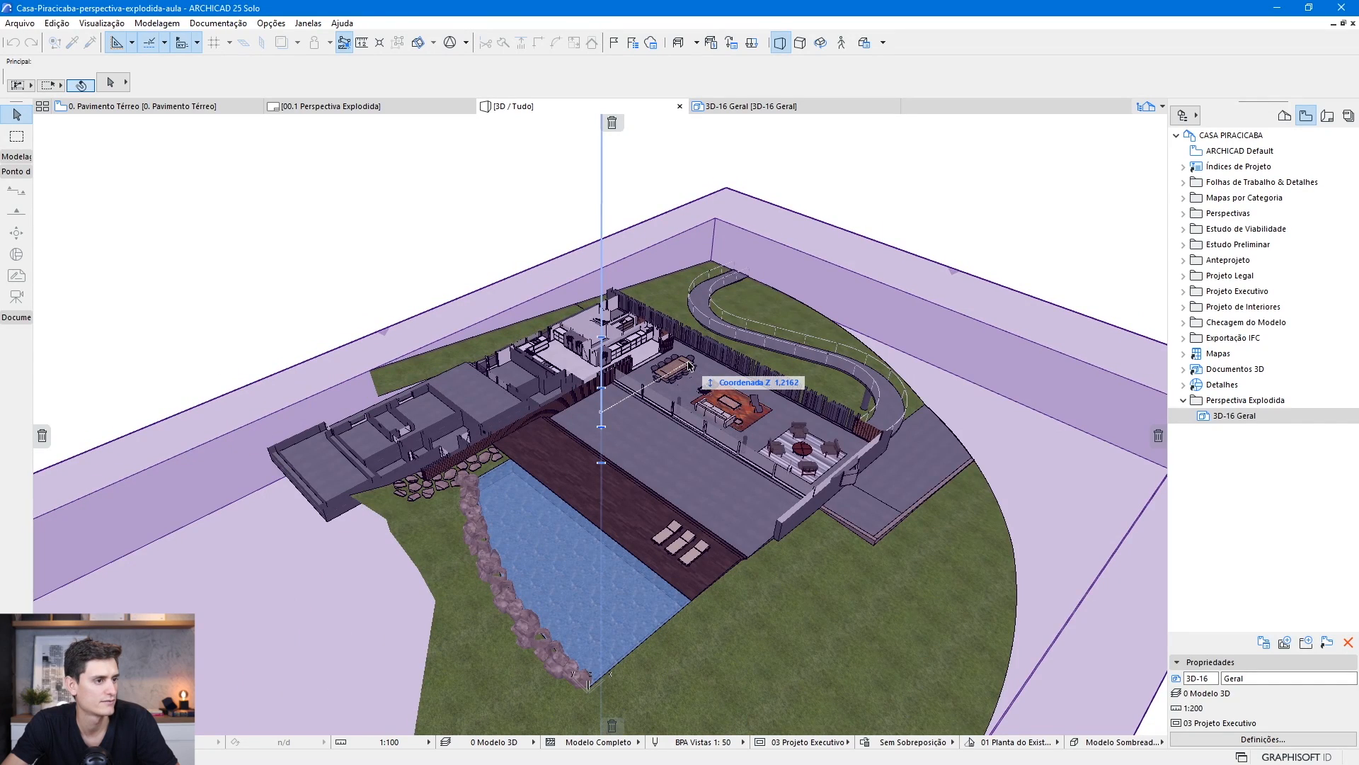
click(688, 365)
mouse_move(700, 416)
shift+middle_down()
mouse_move(393, 318)
mouse_move(499, 283)
mouse_move(575, 330)
shift+middle_up()
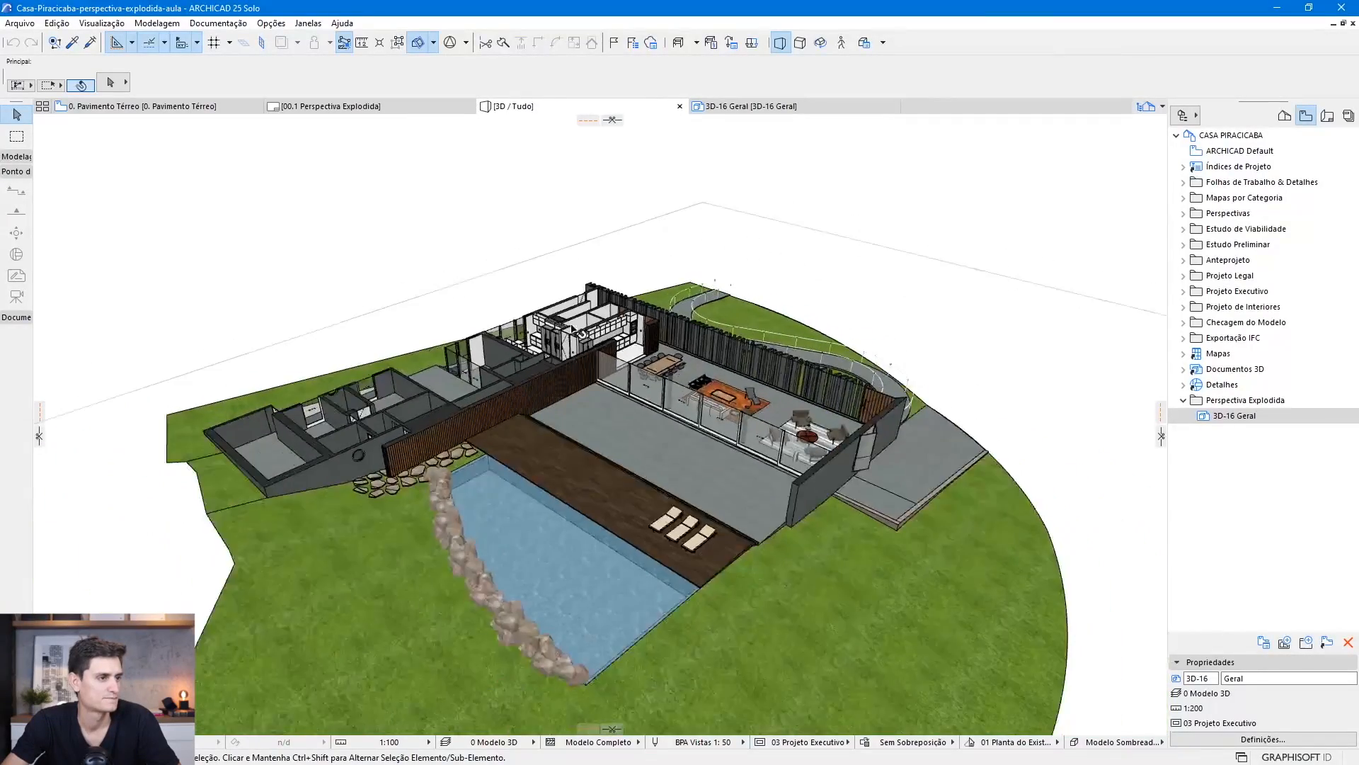
scroll(575, 330, down, 2)
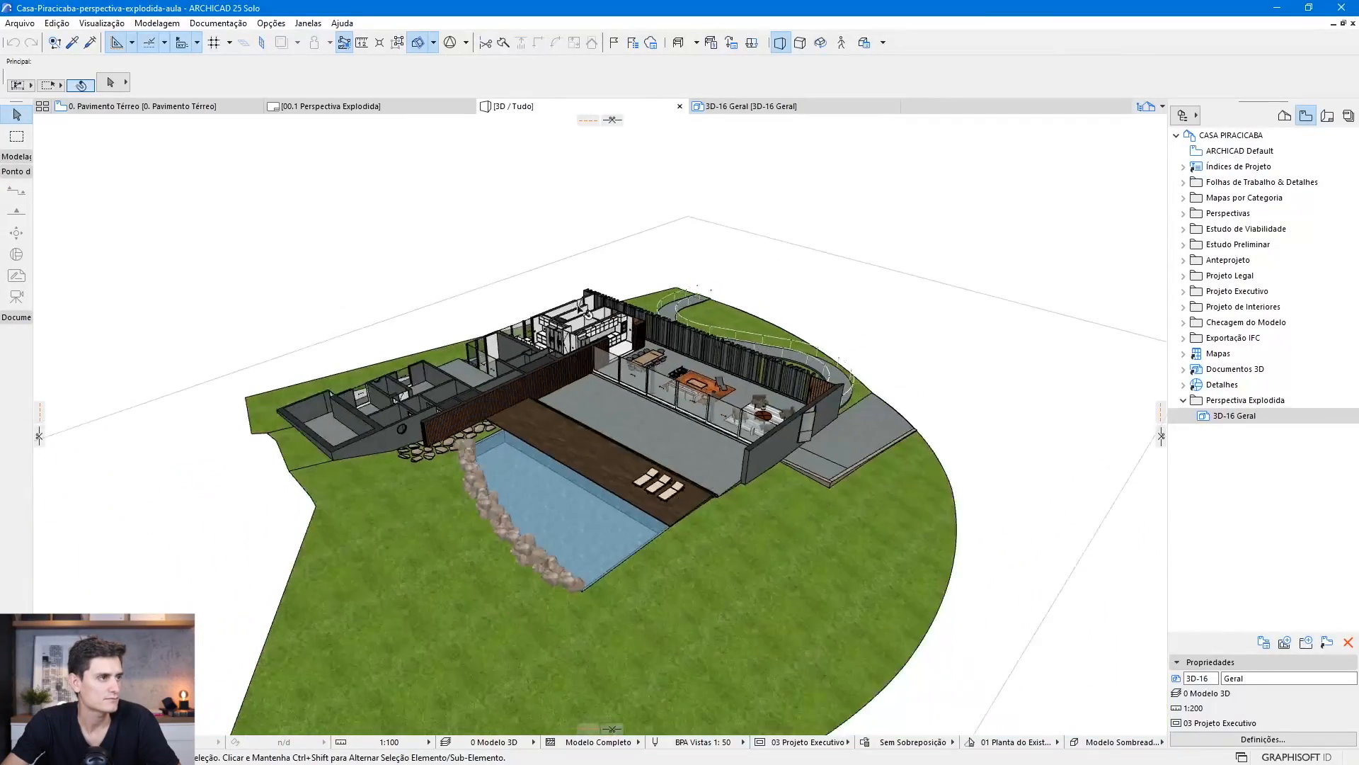
Return the 3D view to axonometric projection and apply the Isometria projection settings with the Personalizado sun position
click(801, 43)
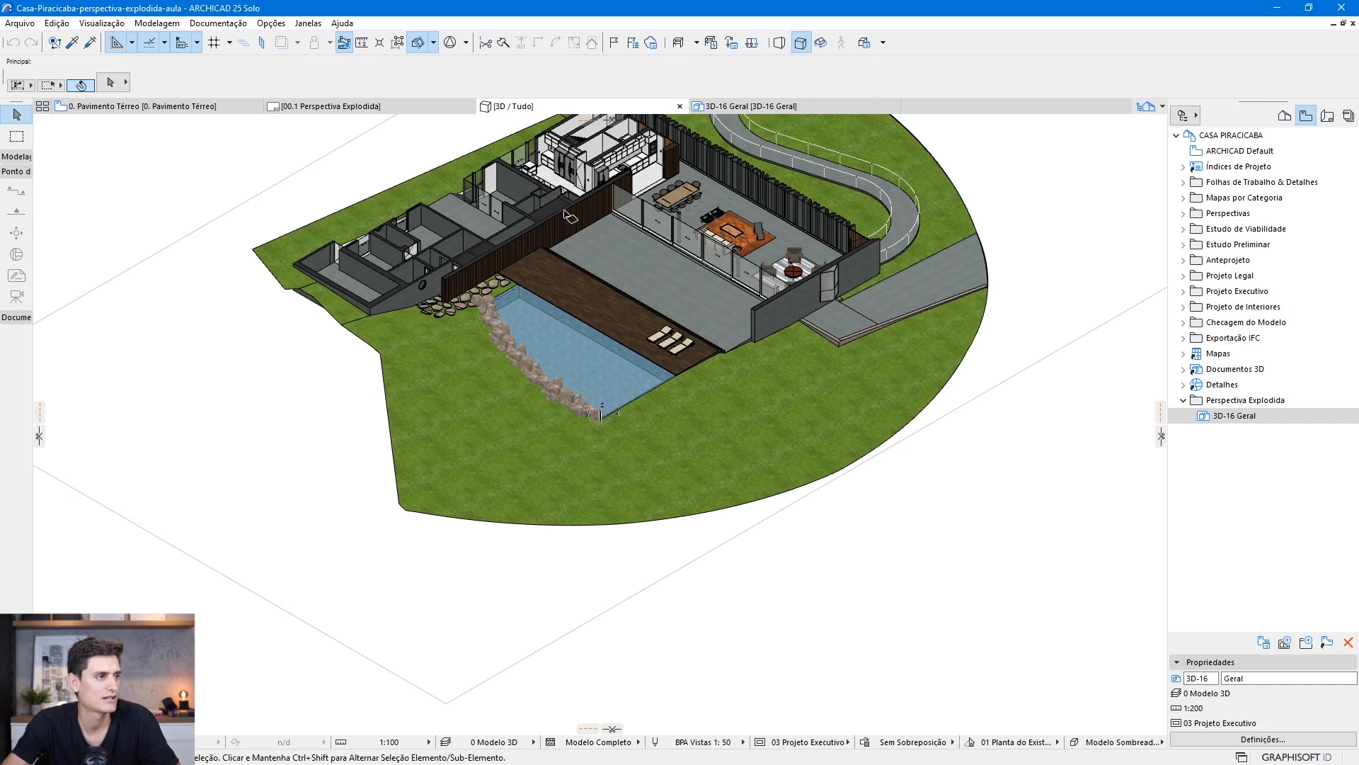
middle_drag(564, 278, 568, 412)
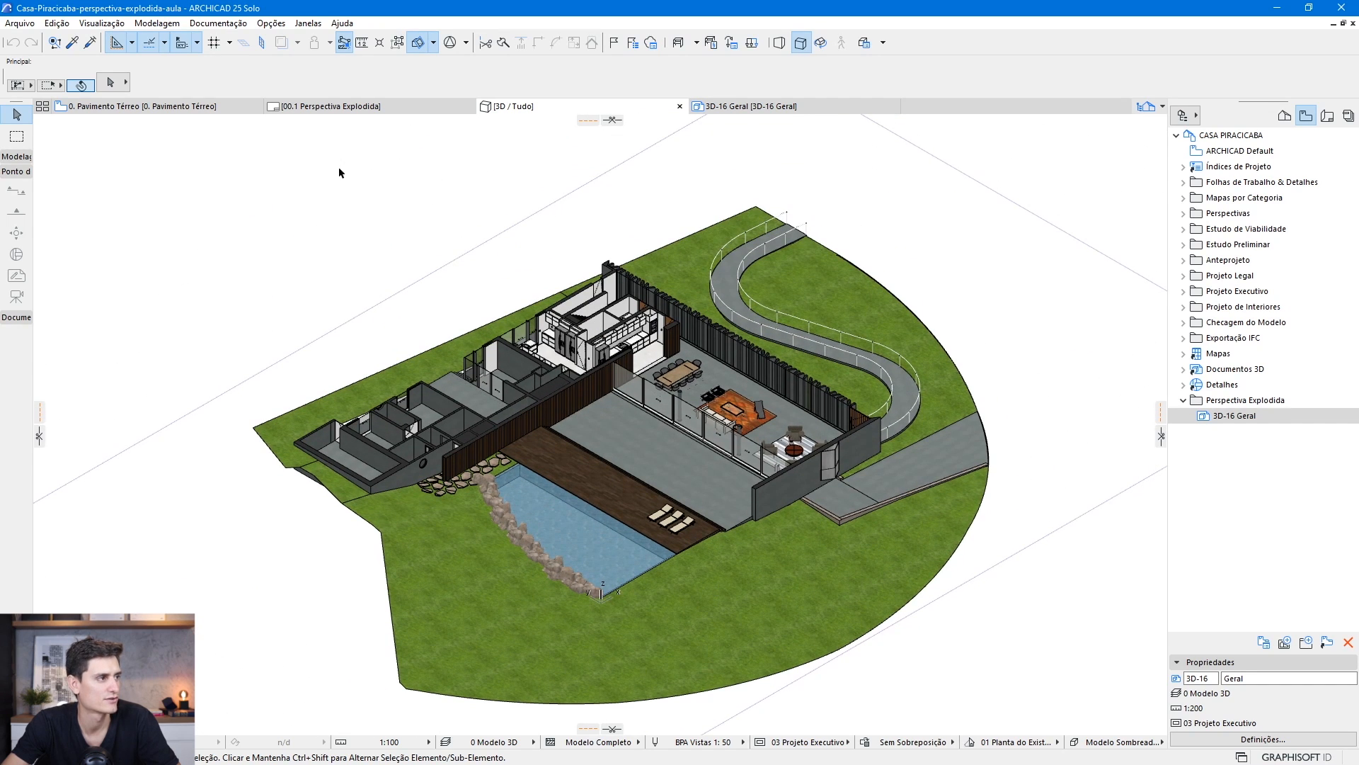
right_click(273, 169)
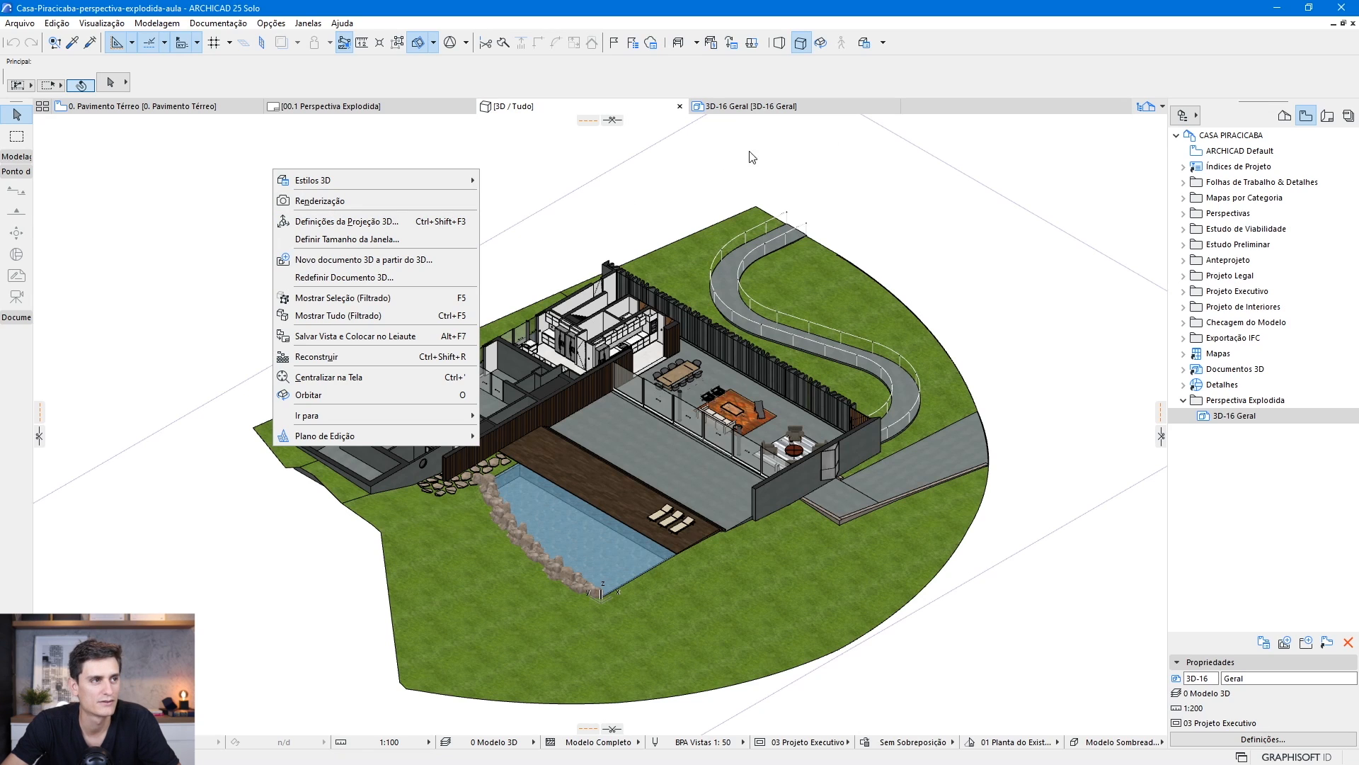
click(319, 225)
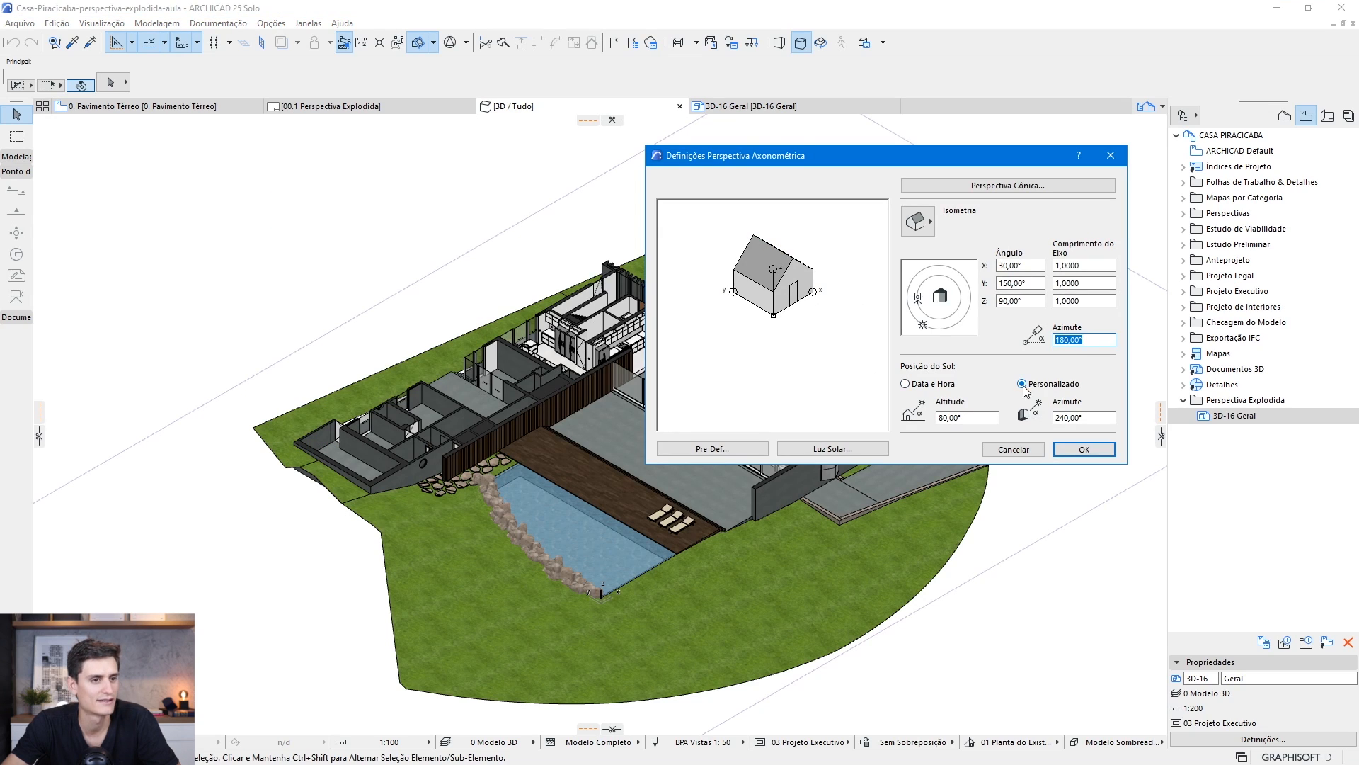
click(1091, 453)
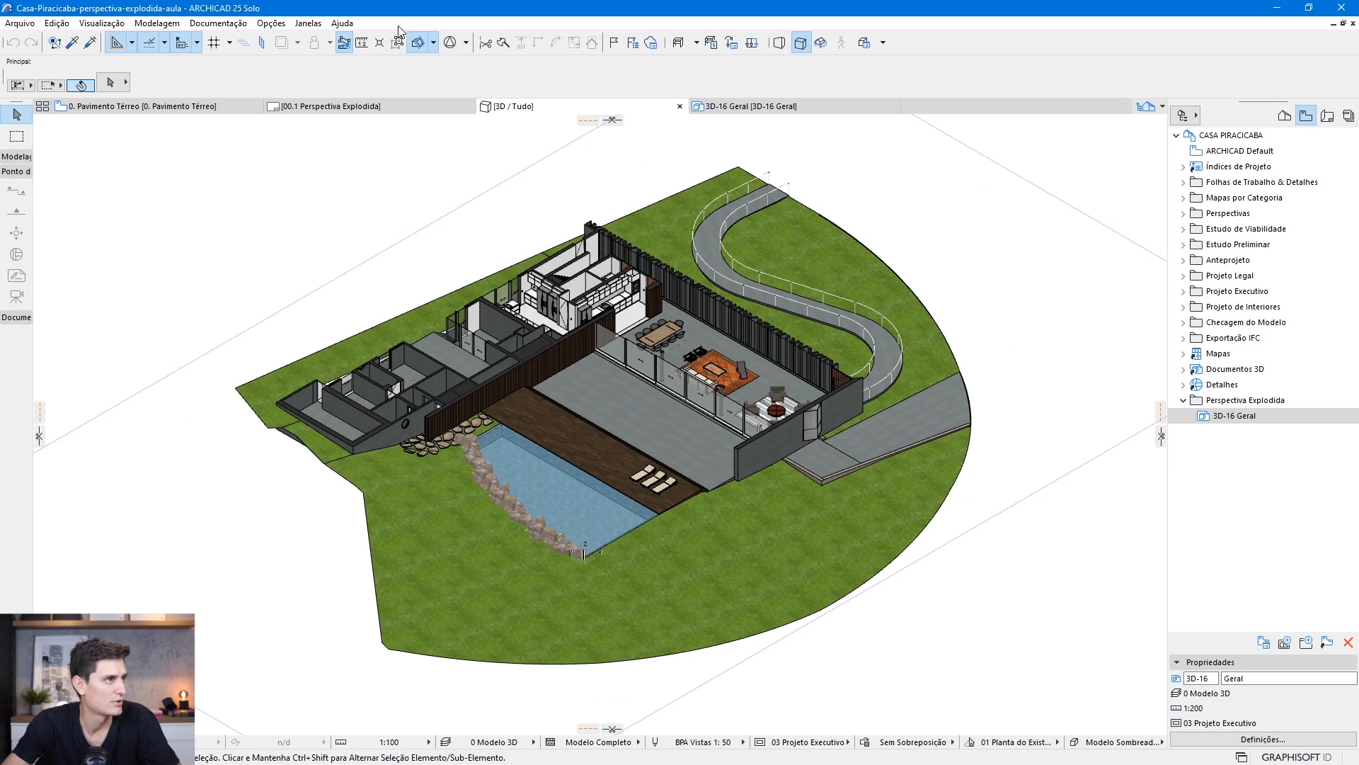
Hide the cutting planes in the 3D view while keeping the cut model
click(434, 44)
click(471, 94)
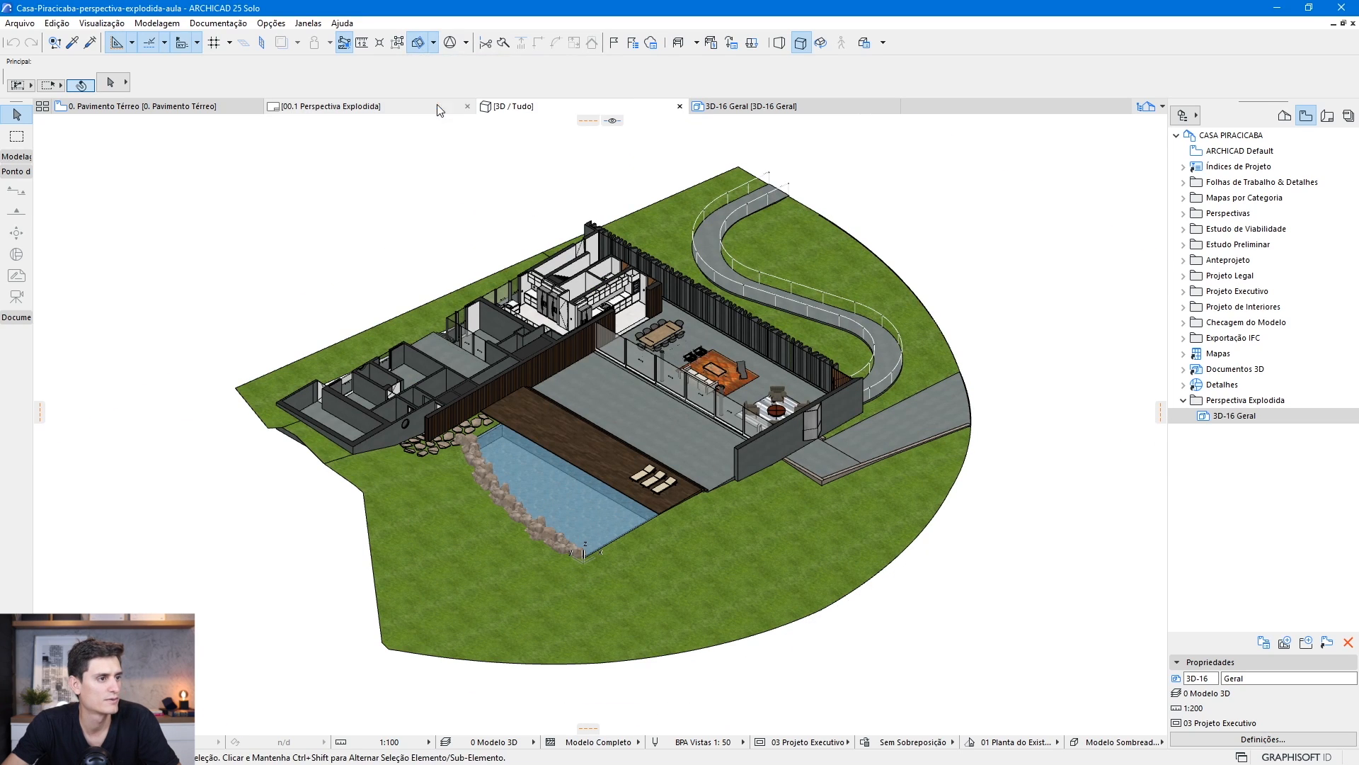
middle_drag(311, 546, 370, 504)
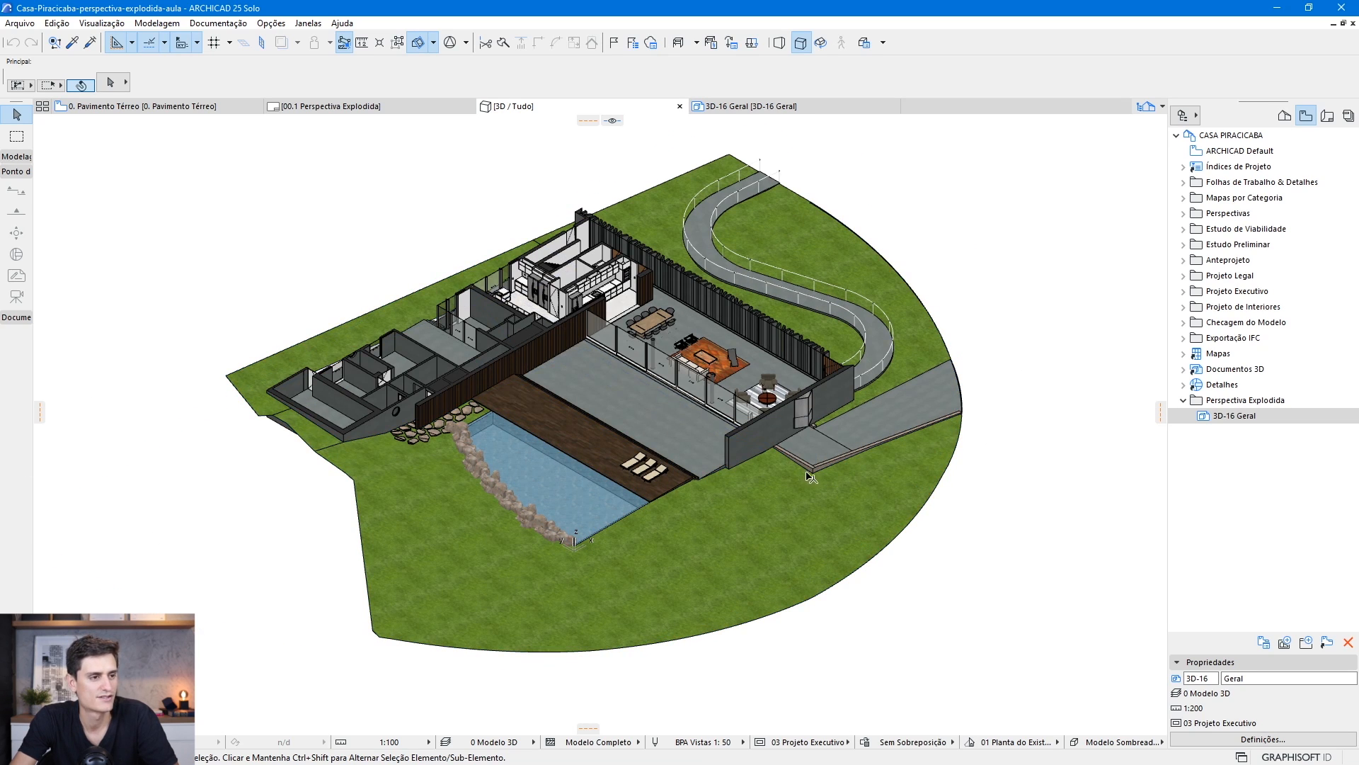
In the default 3D document settings, set the cut fill to Superfície Uniforme - Cor da Superfície, Trama em Vista, Não Sombreado
click(1284, 119)
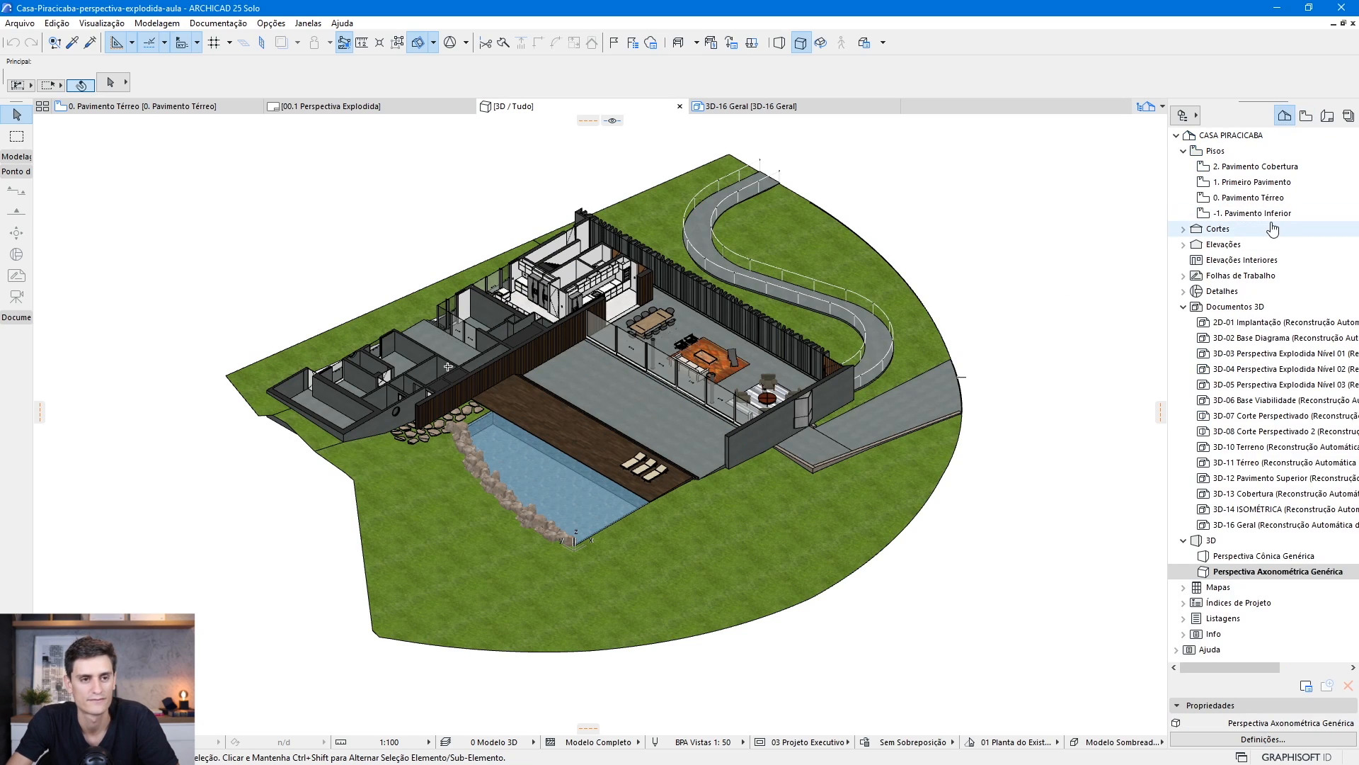
click(1233, 311)
right_click(1232, 311)
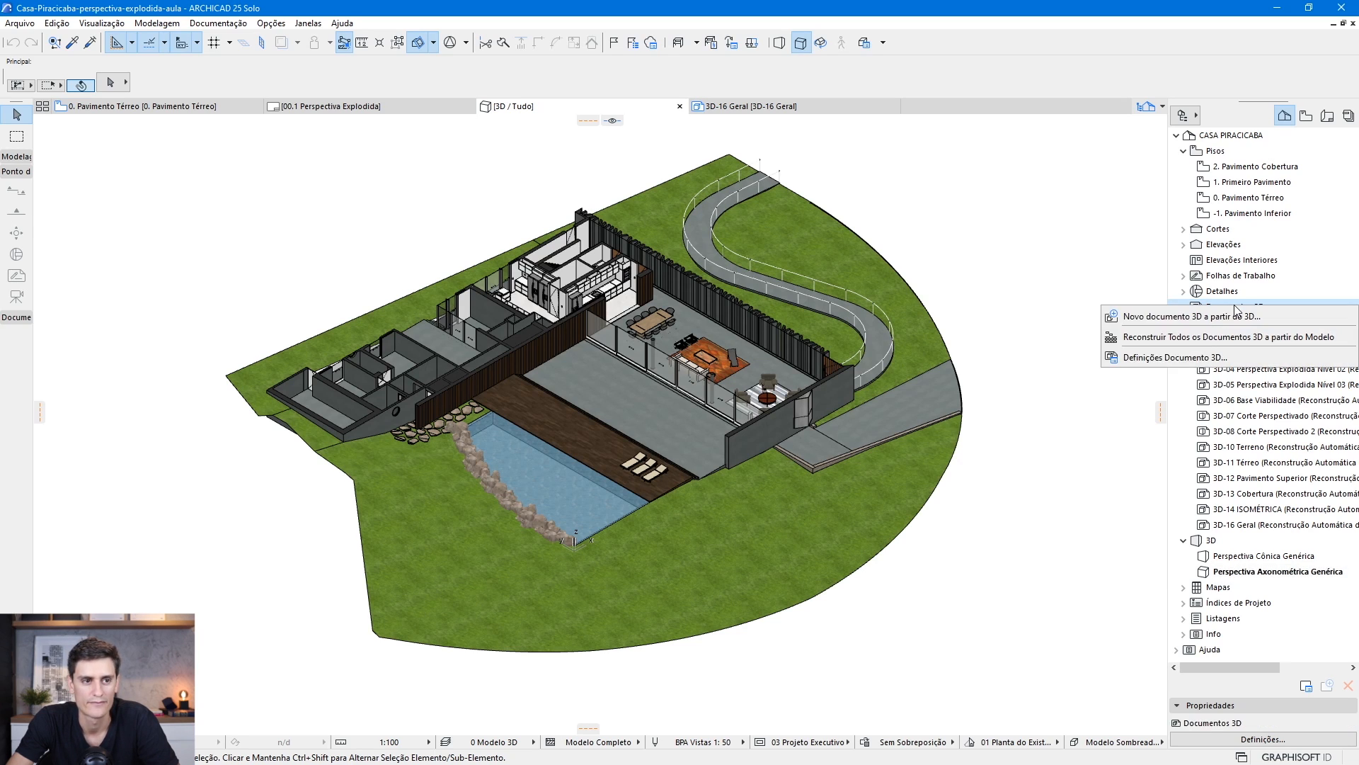
click(1177, 361)
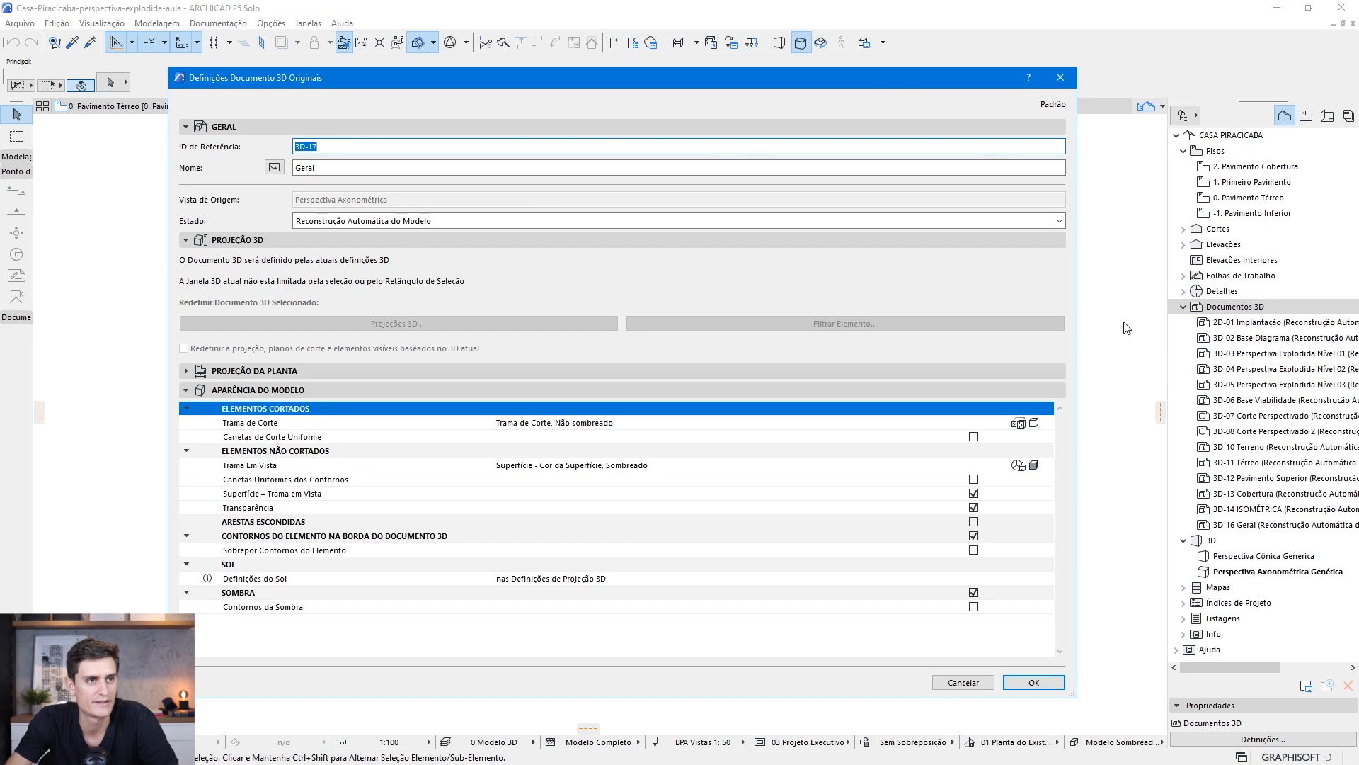
click(1039, 428)
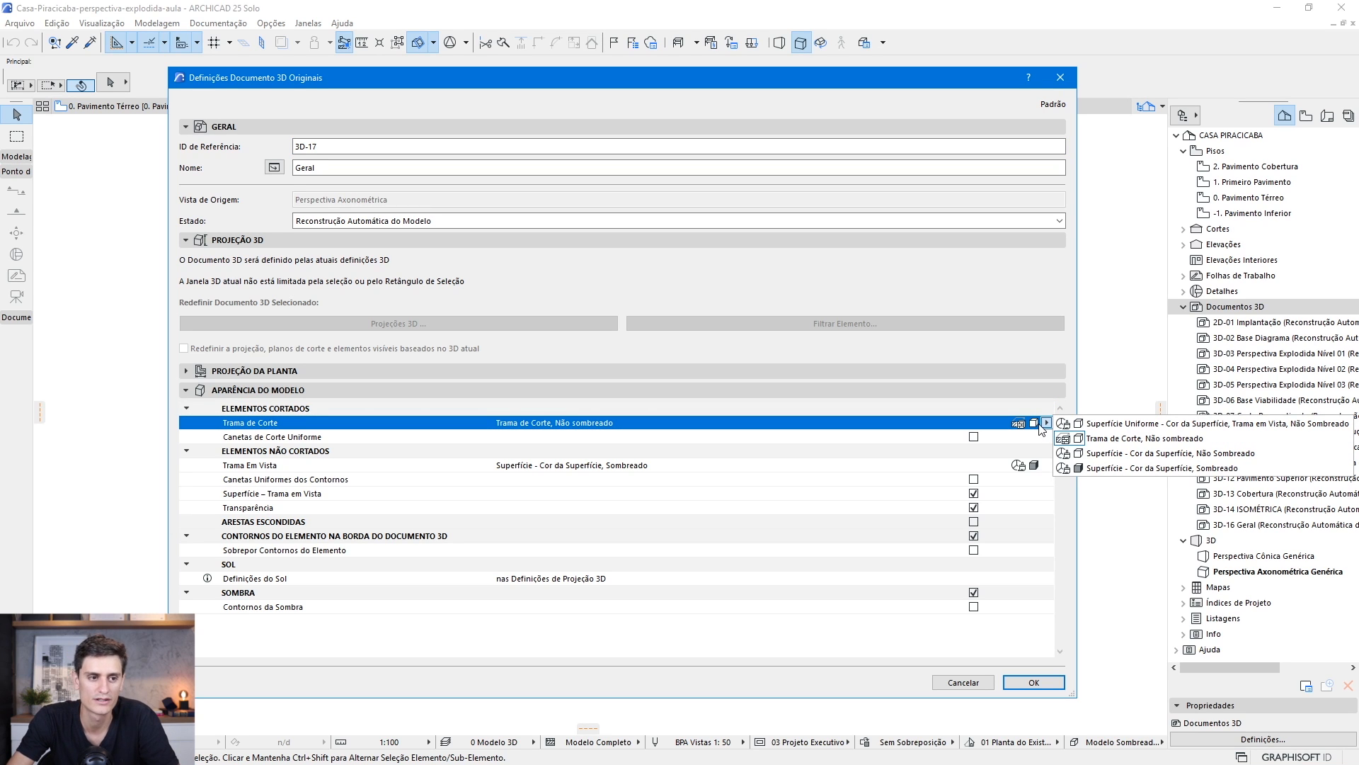
click(1044, 467)
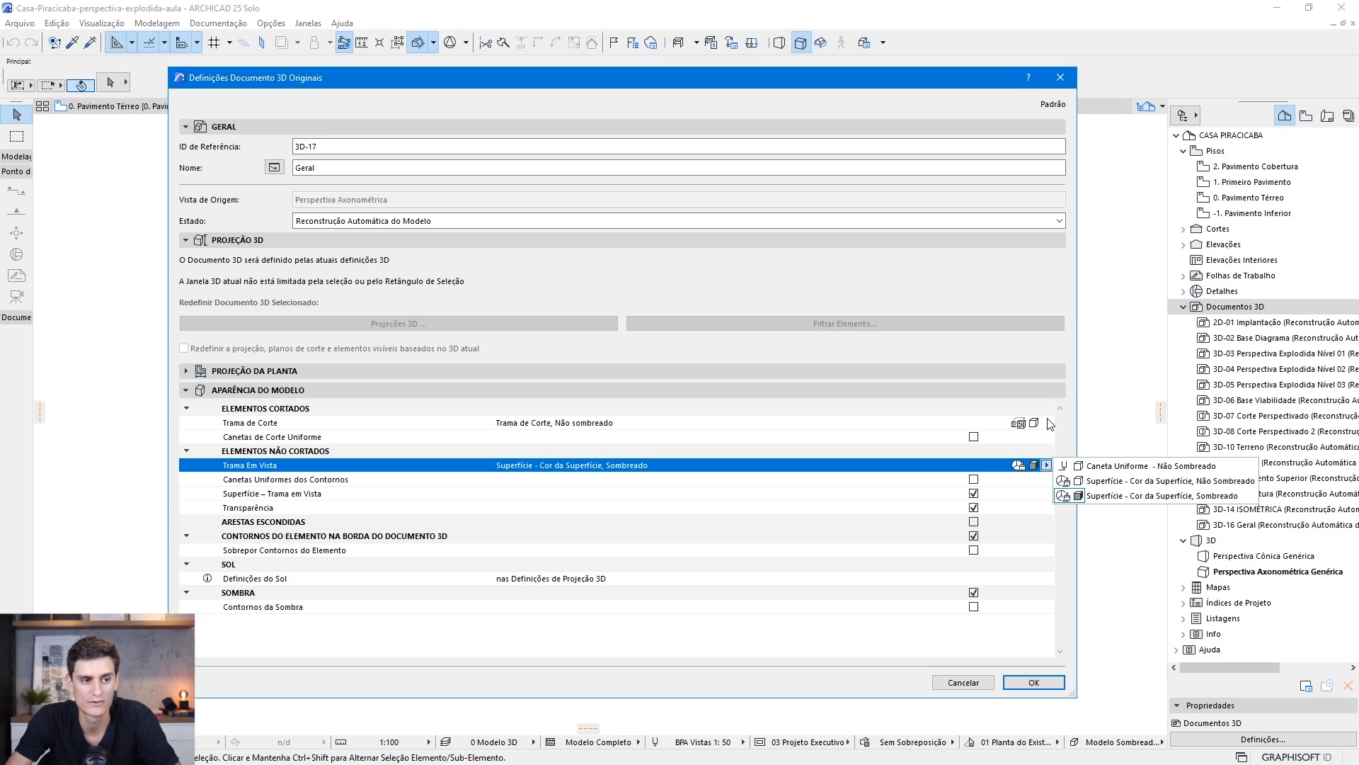
click(1048, 424)
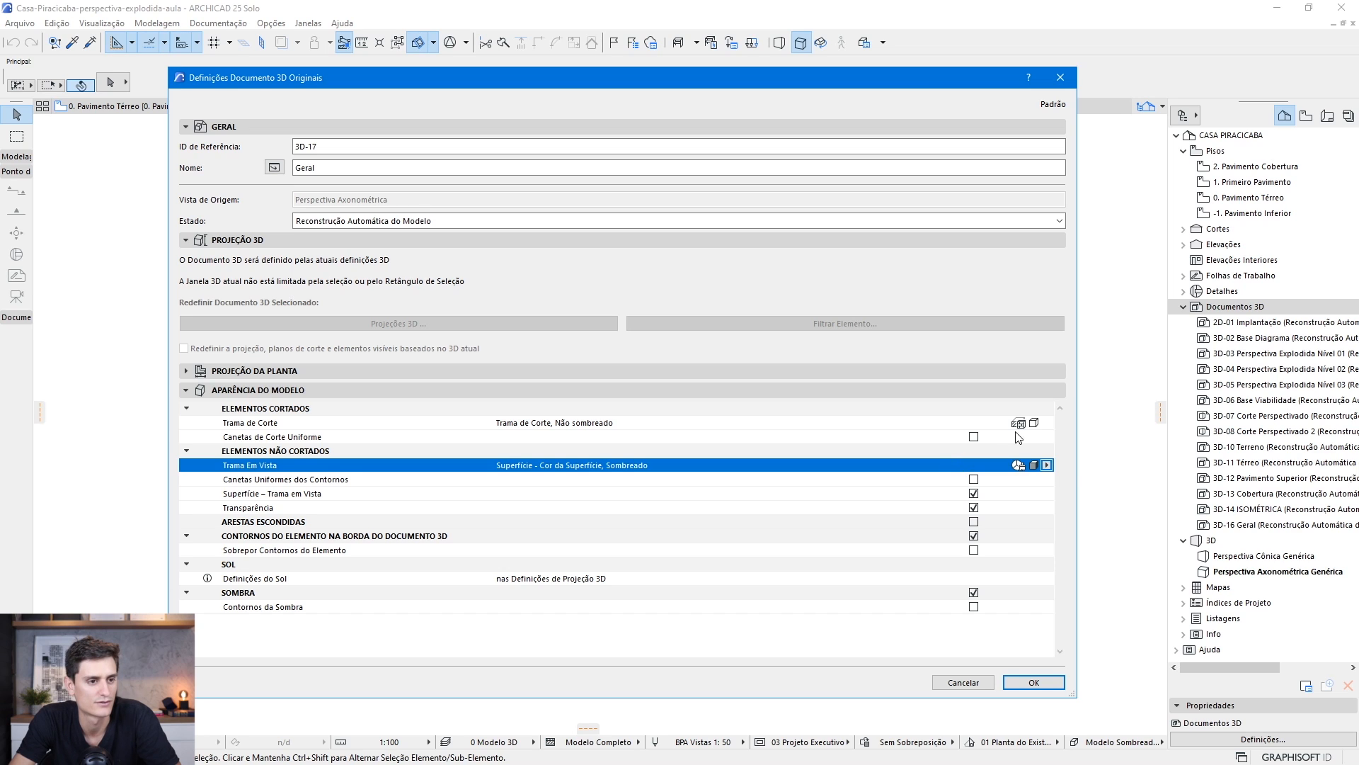
click(1042, 425)
click(1046, 423)
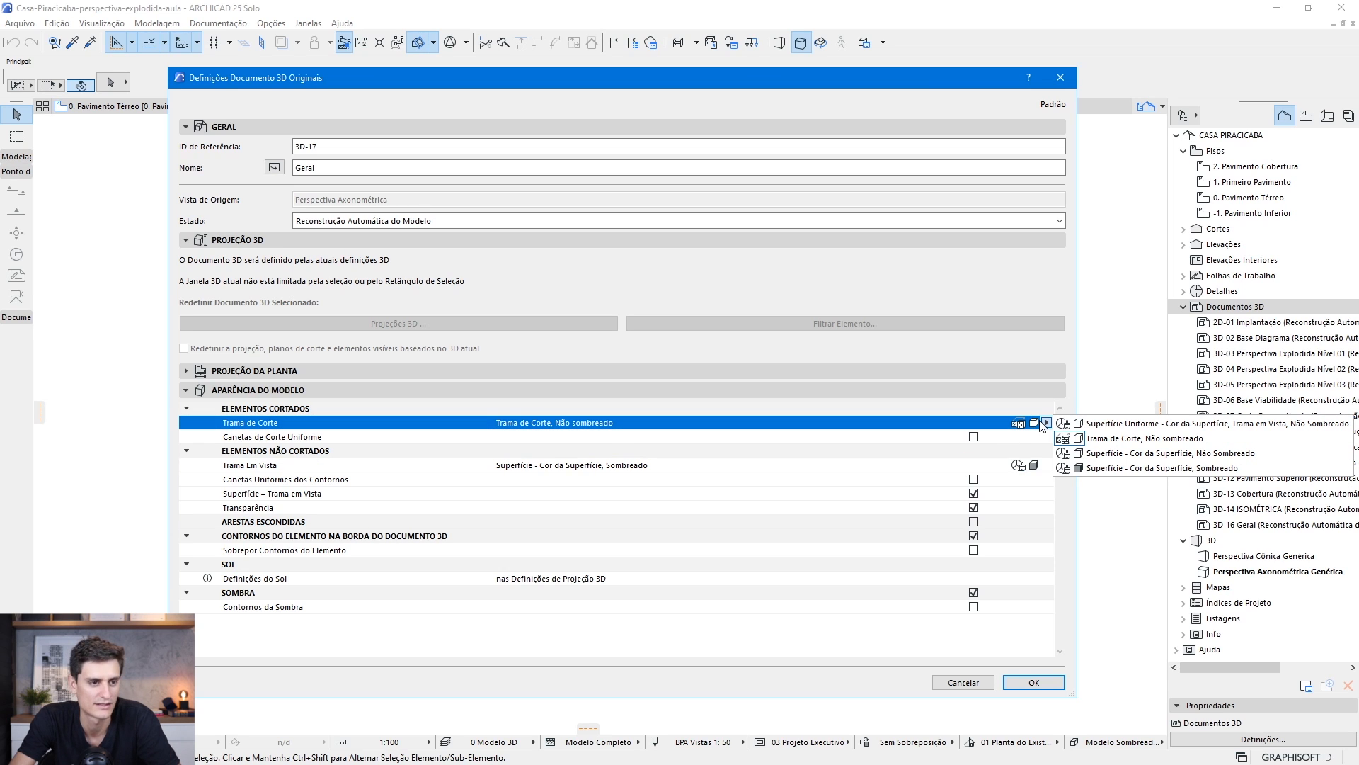
click(1132, 425)
Set the cut elements' surface to Pintura - Preto Marfim and enable uniform cut pens
click(1000, 451)
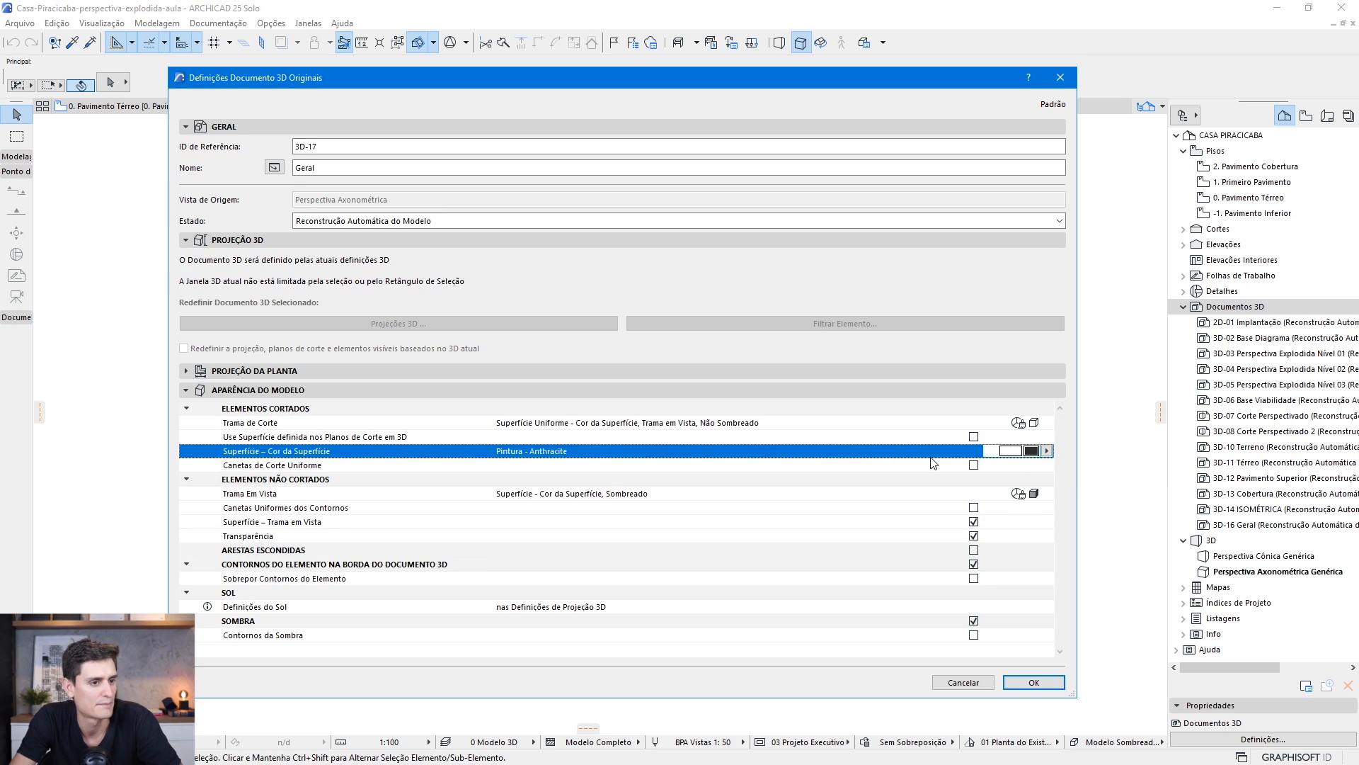
click(1046, 450)
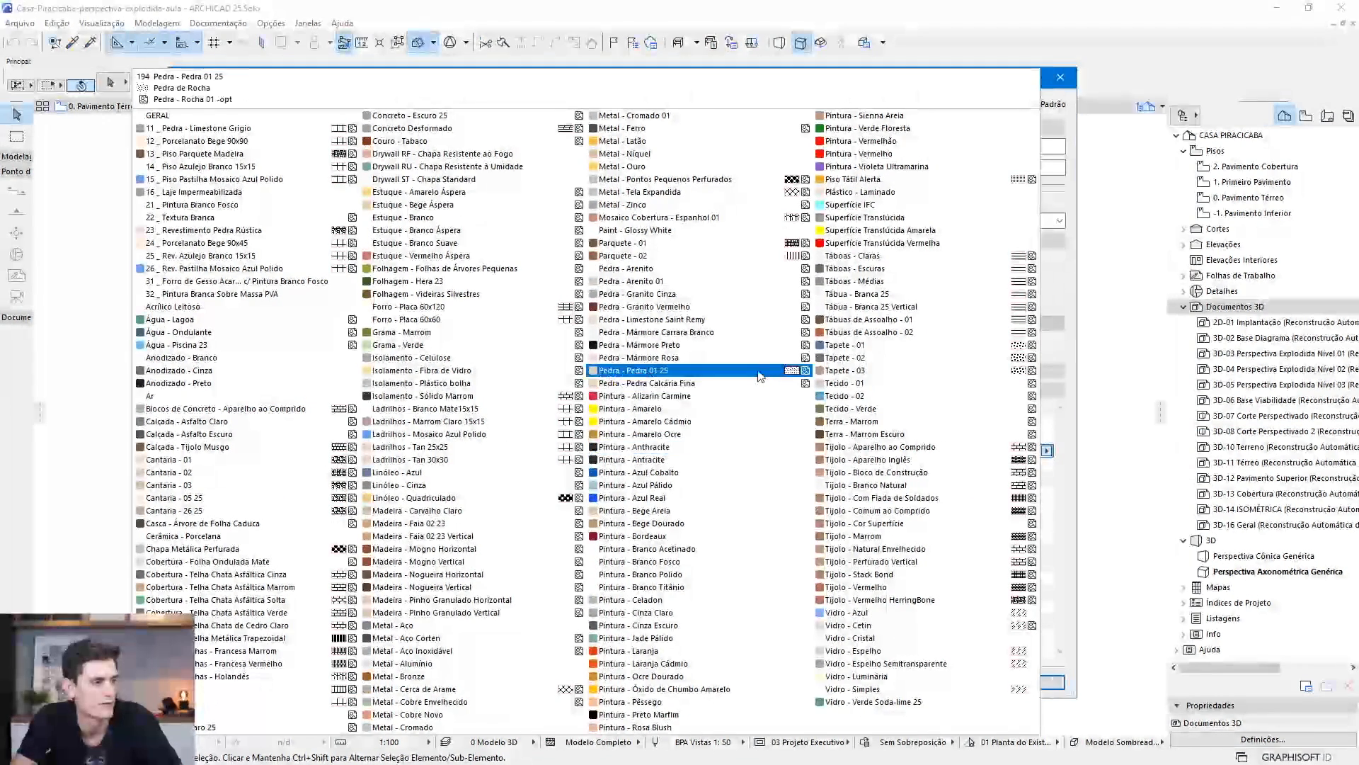
click(680, 715)
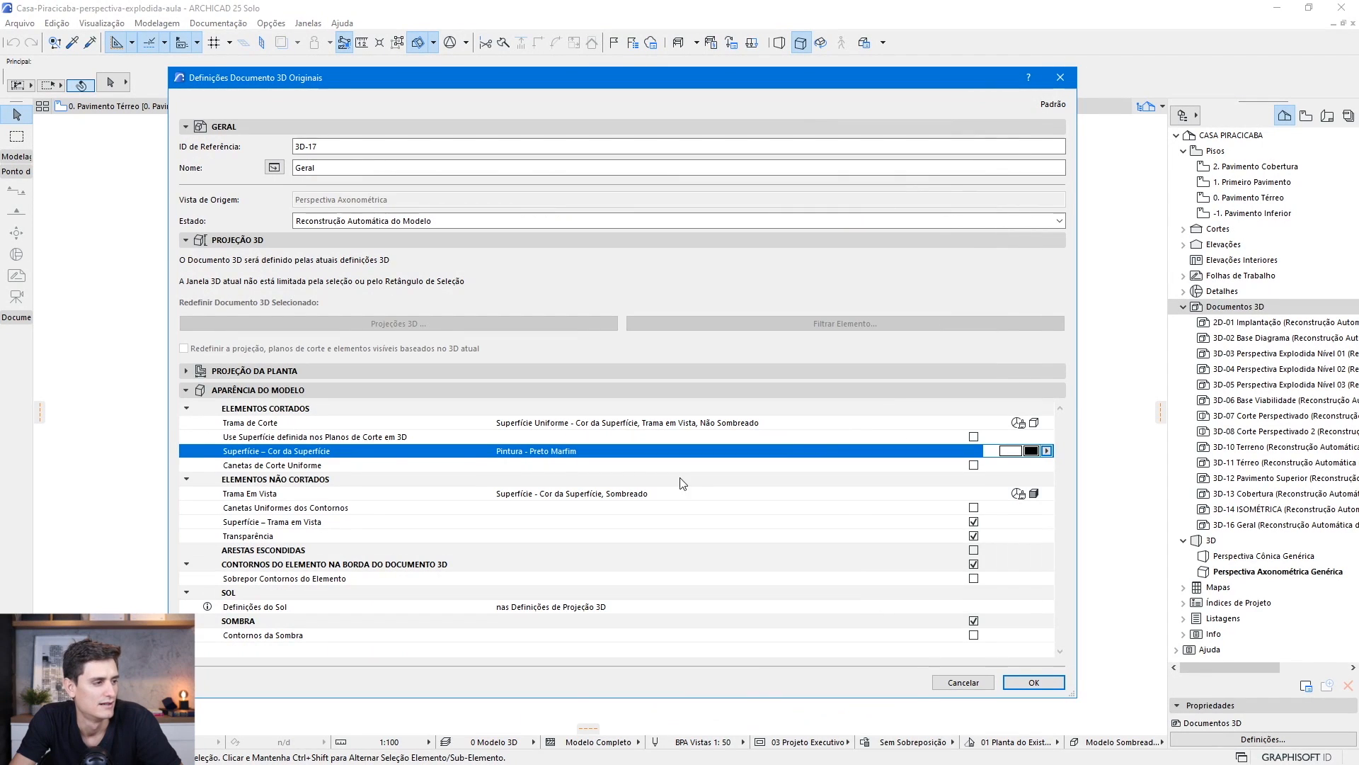
click(919, 465)
click(974, 465)
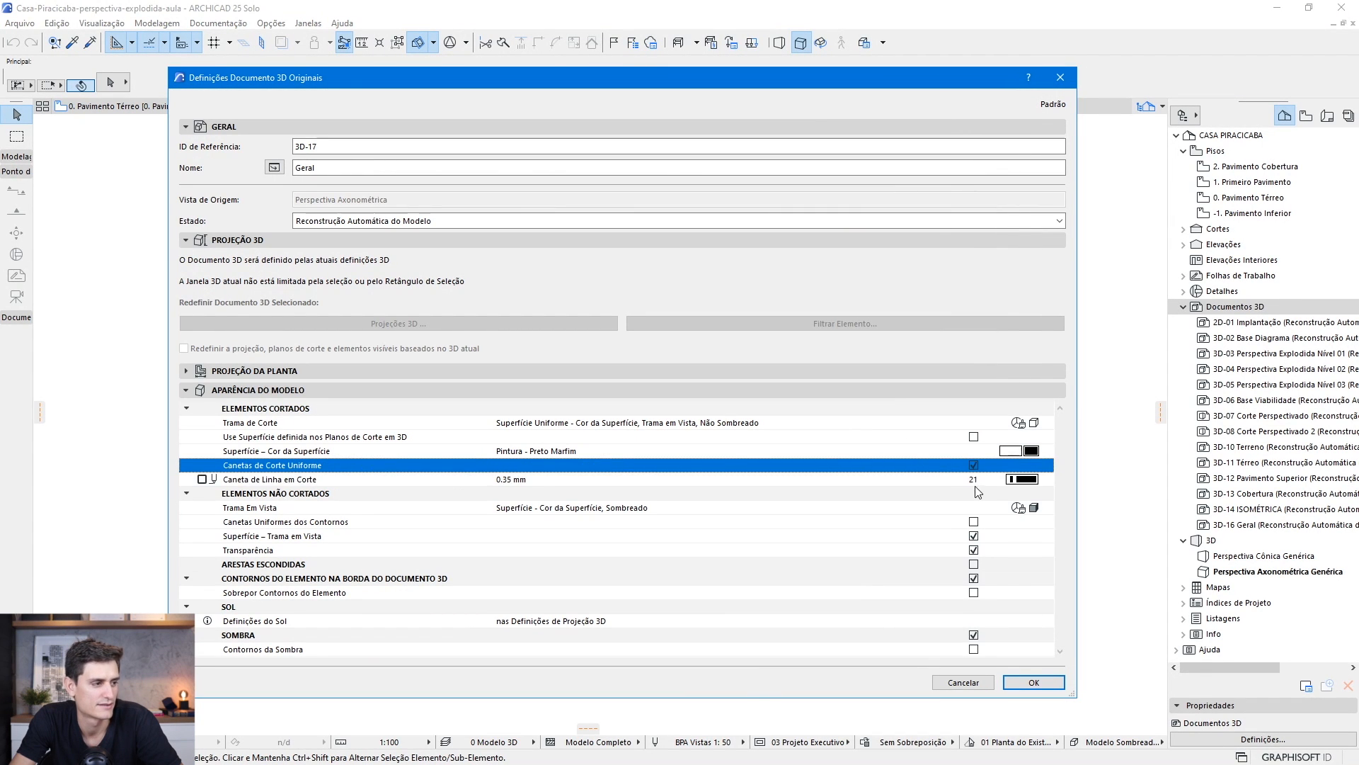
click(977, 480)
click(1046, 479)
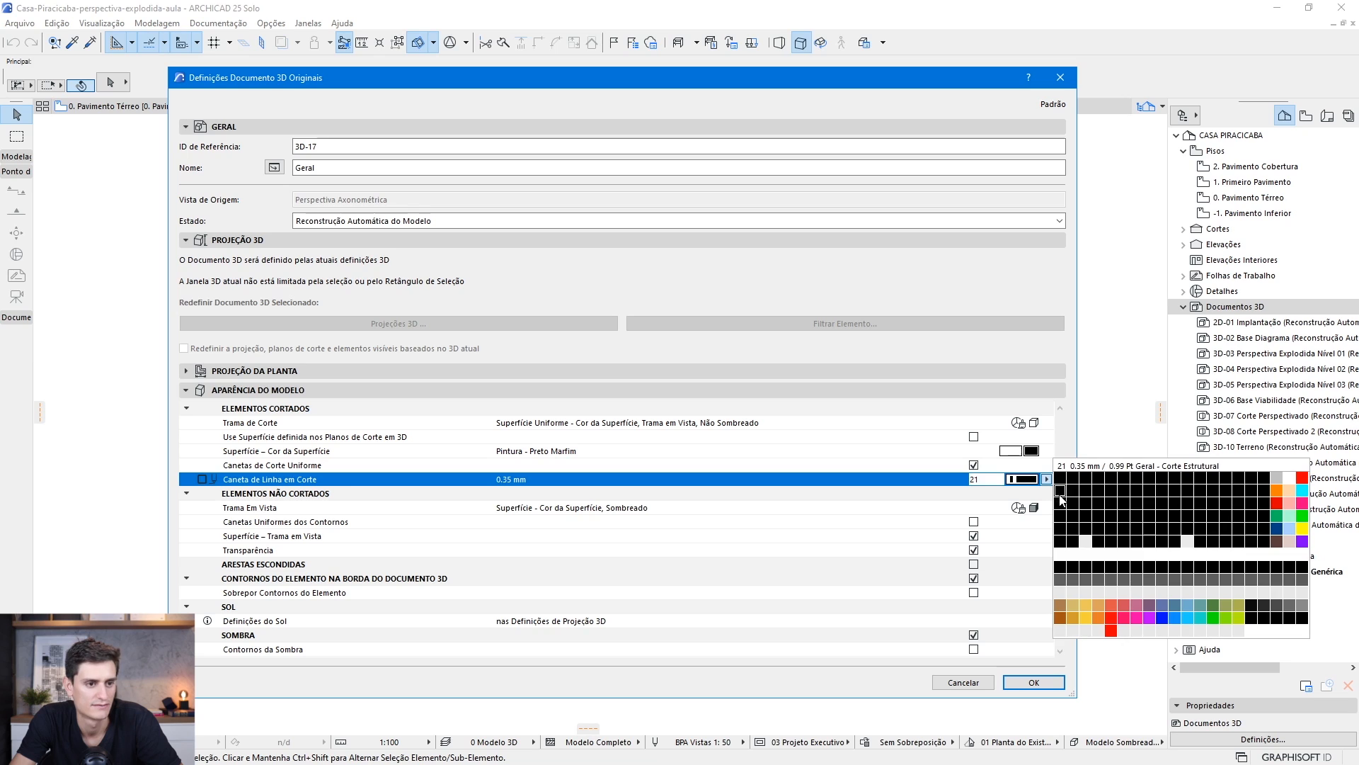
click(1052, 508)
Set the uncut elements' view fill to Caneta Uniforme - Não Sombreado
click(1047, 507)
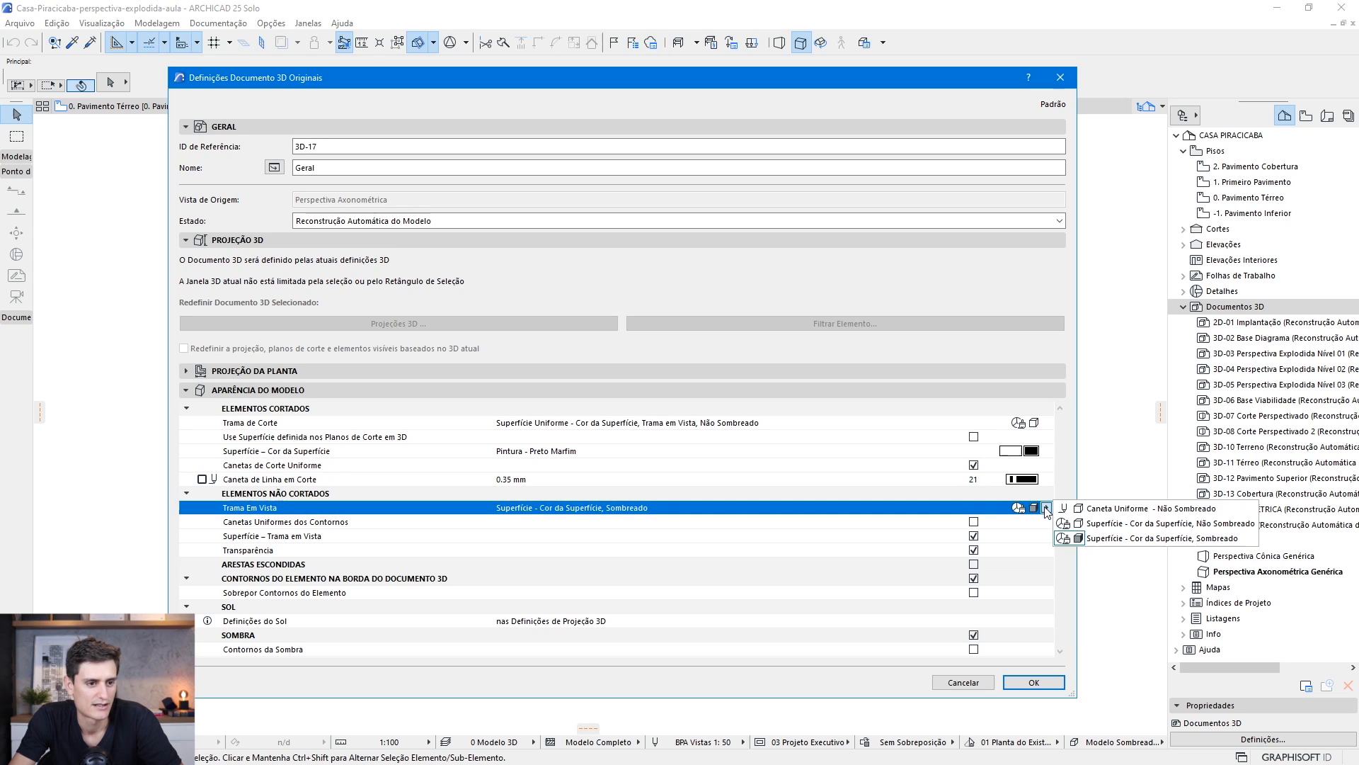
click(1065, 511)
click(1024, 522)
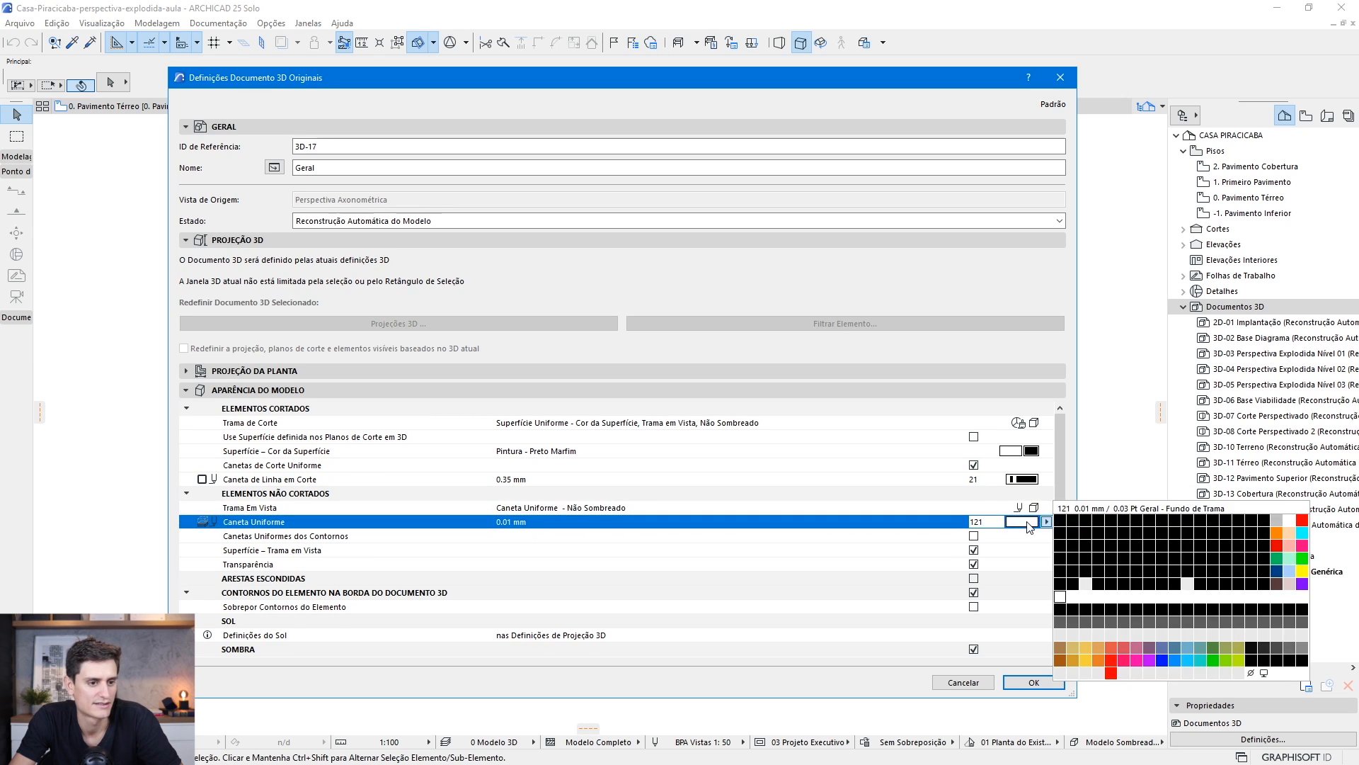
click(849, 533)
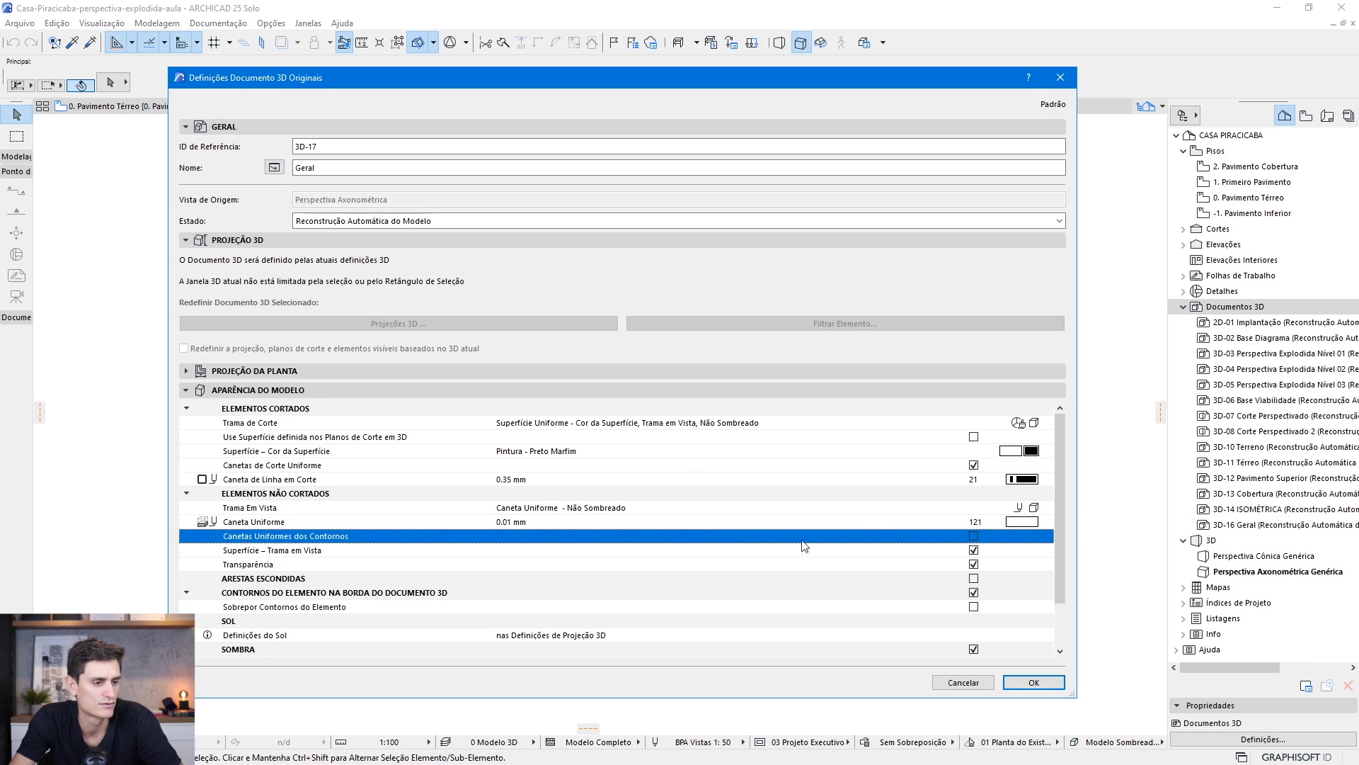
Enable uniform contour pens for the uncut elements and confirm the default 3D document settings
click(974, 538)
click(1025, 550)
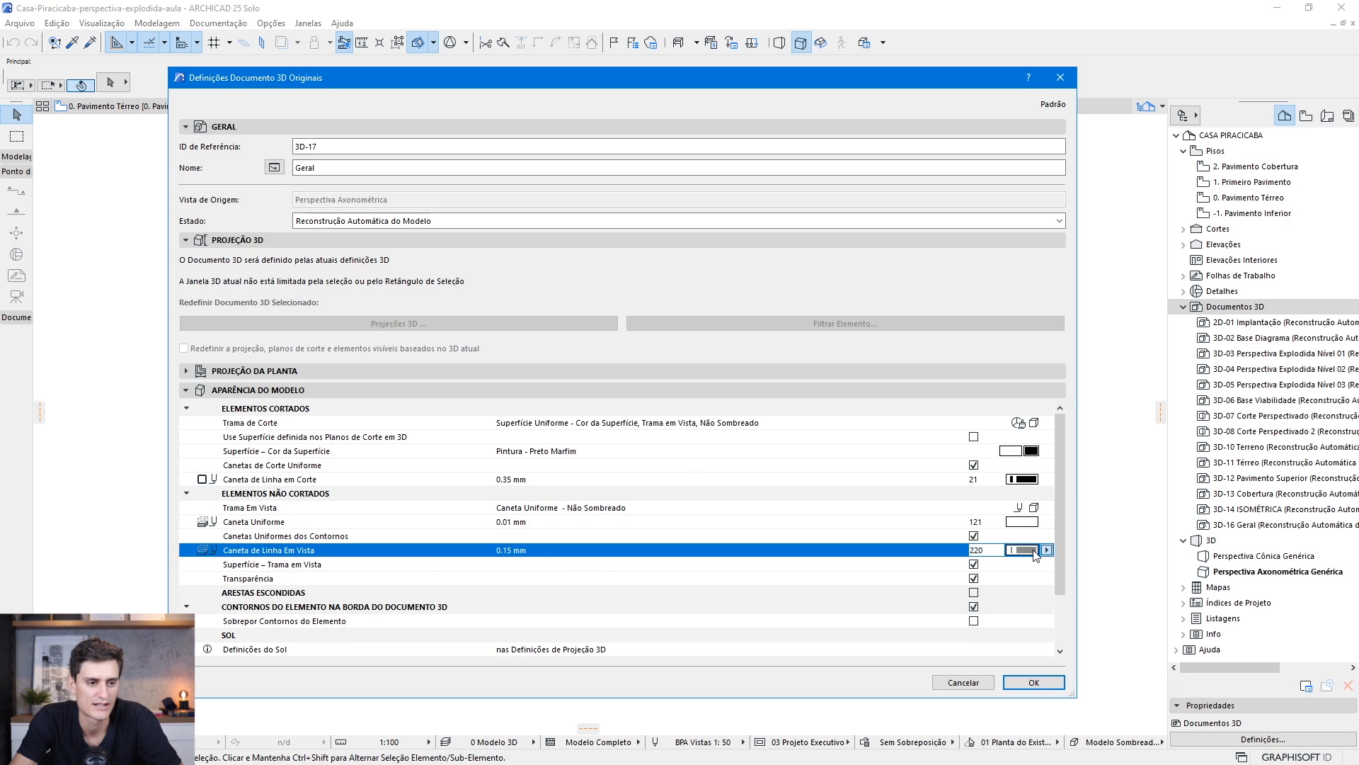
click(1302, 676)
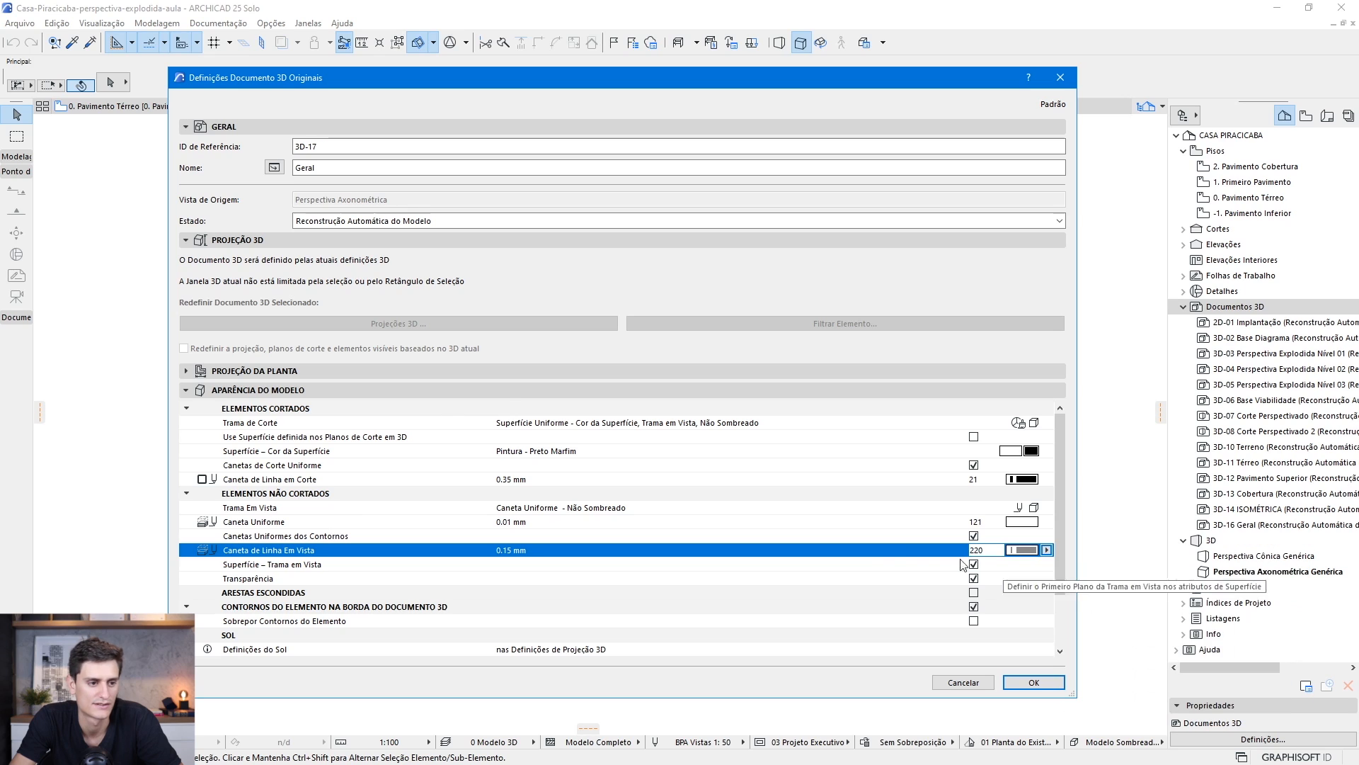
scroll(877, 554, down, 2)
click(911, 561)
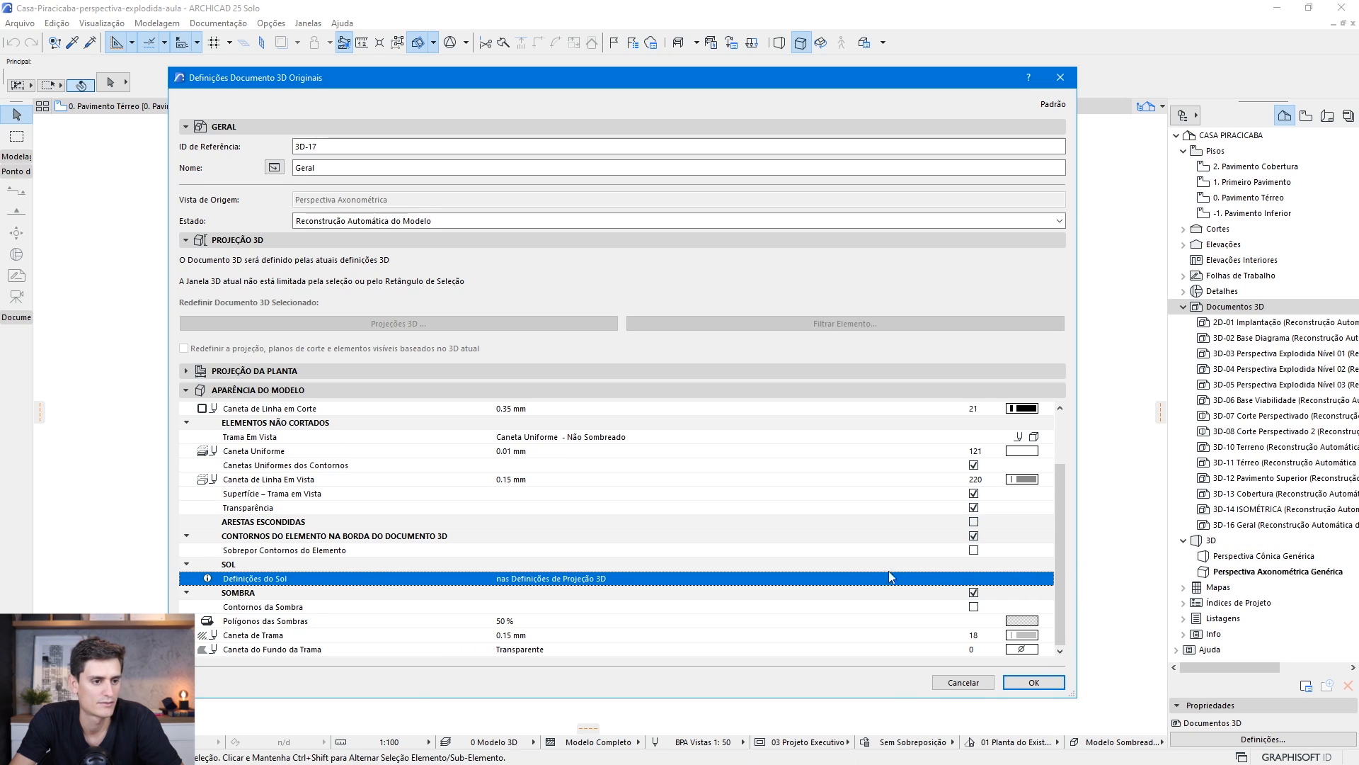
click(899, 592)
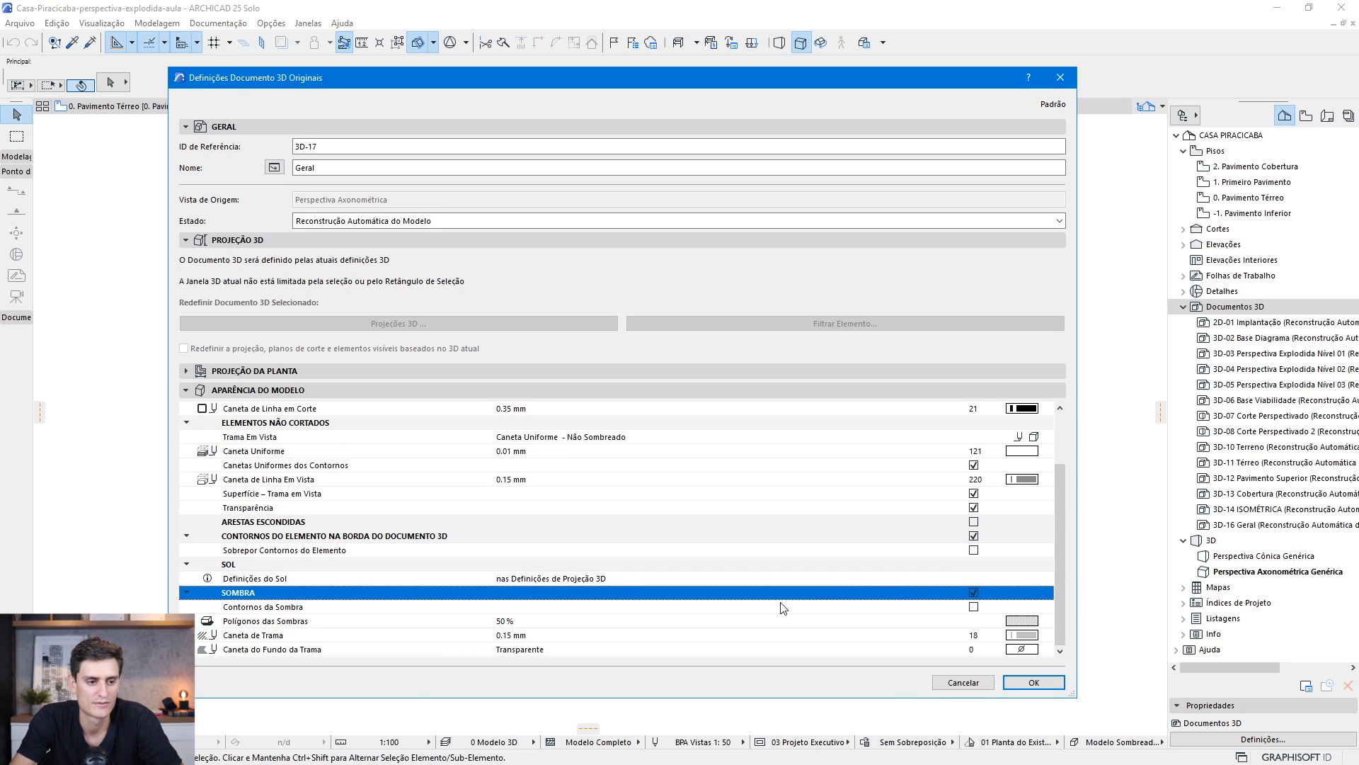
click(1039, 681)
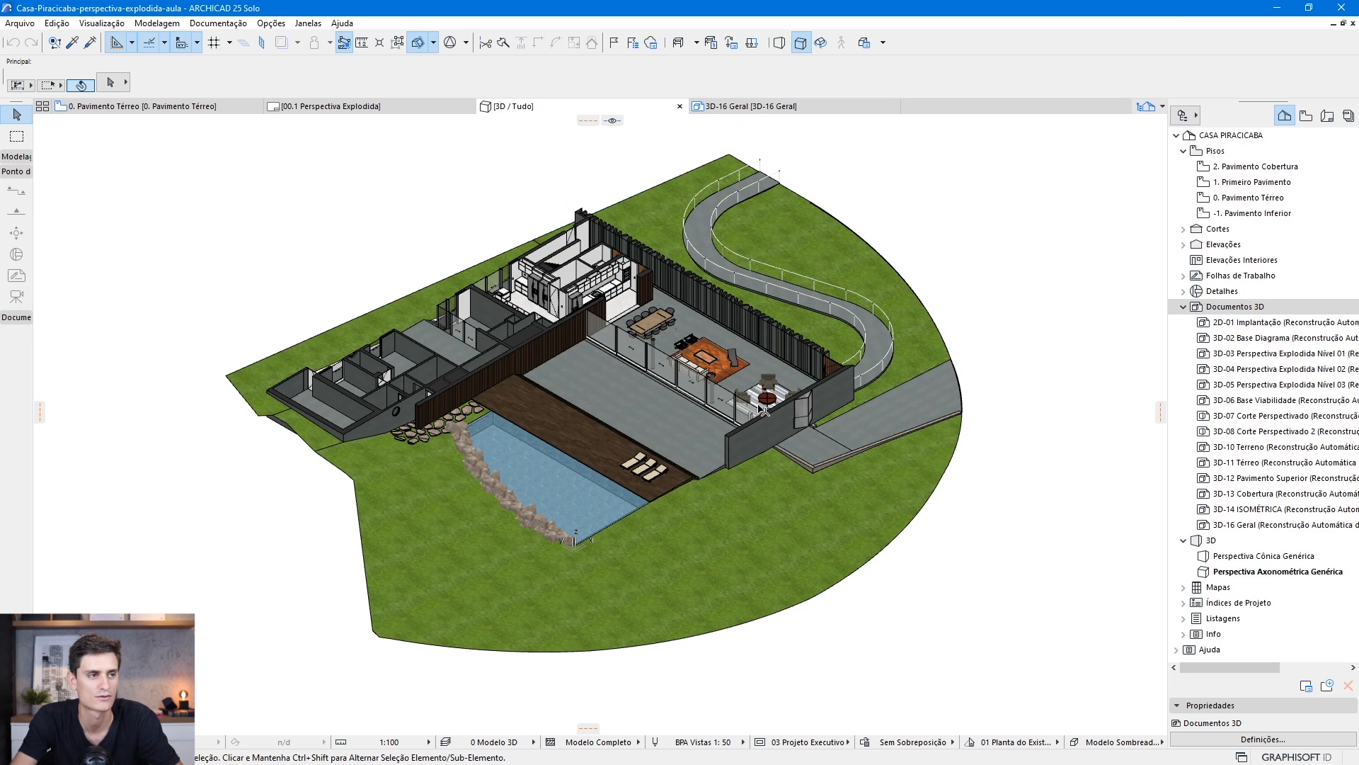
Create a new 3D document from the cut 3D view with the name Térreo
right_click(982, 183)
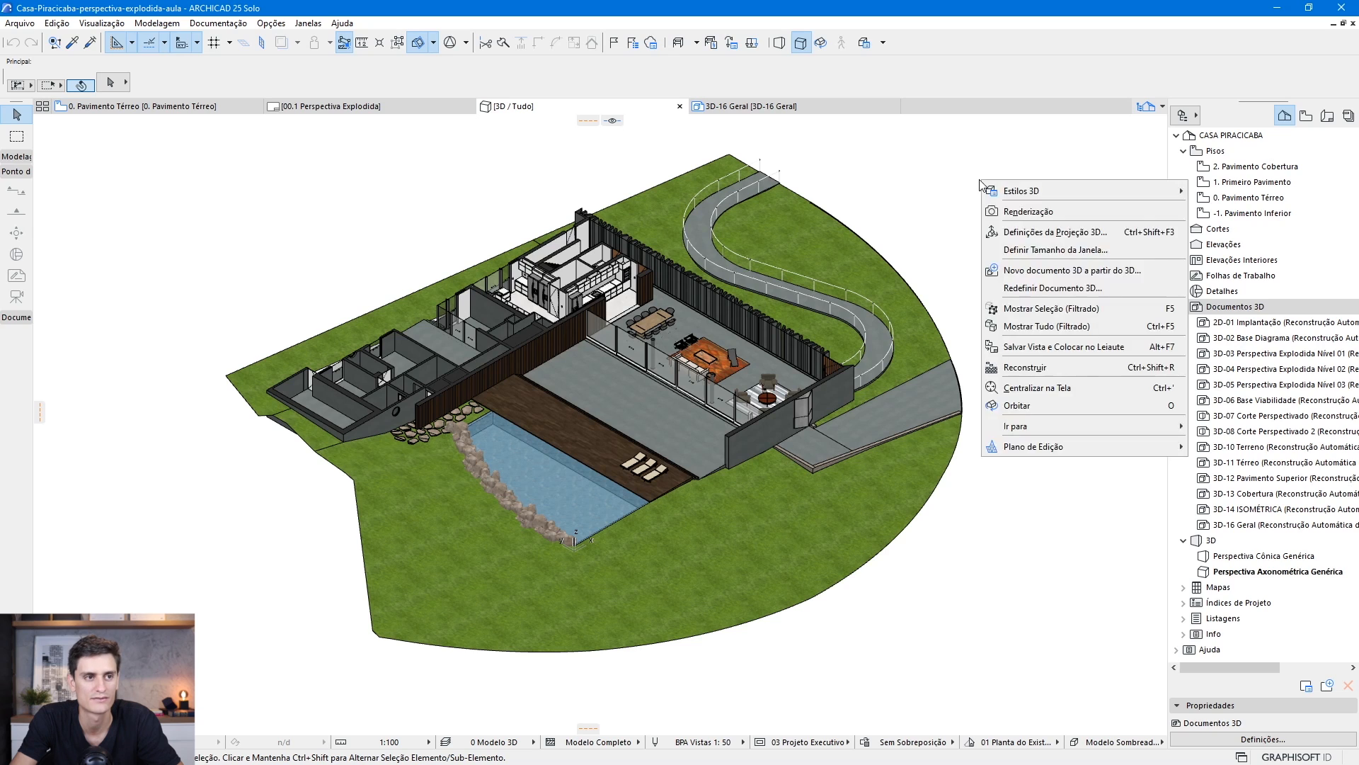
click(1052, 273)
key(Tab)
text(Térreo)
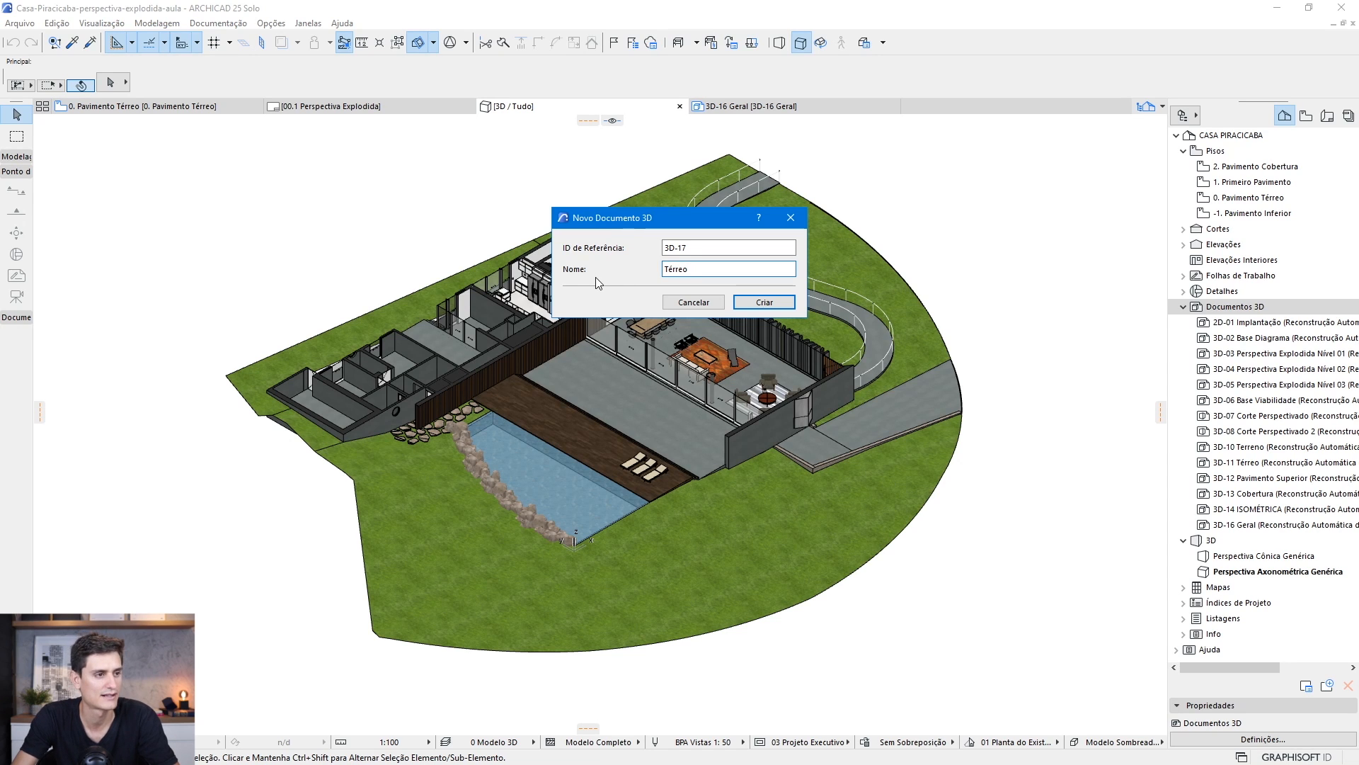
key(Return)
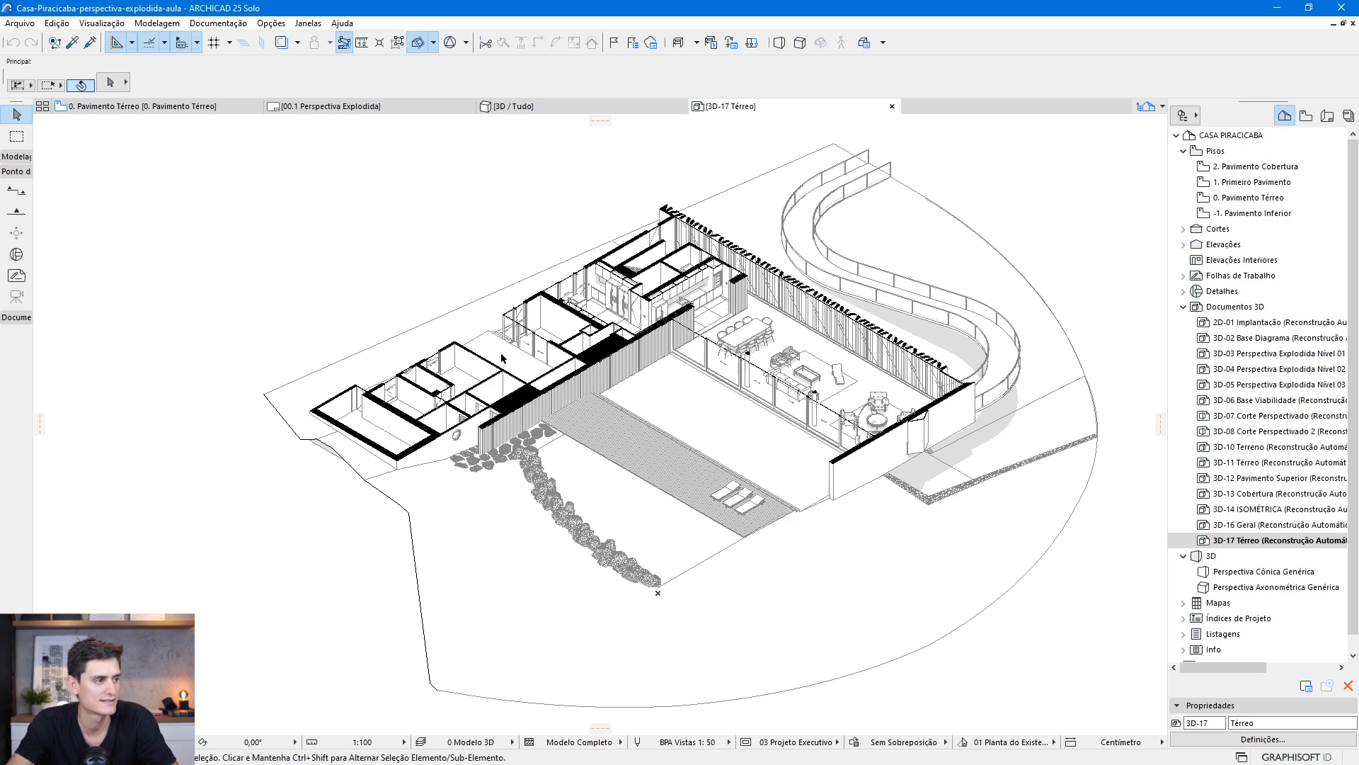
Inspect the cut walls in the Térreo document and open its original 3D view
scroll(530, 403, up, 5)
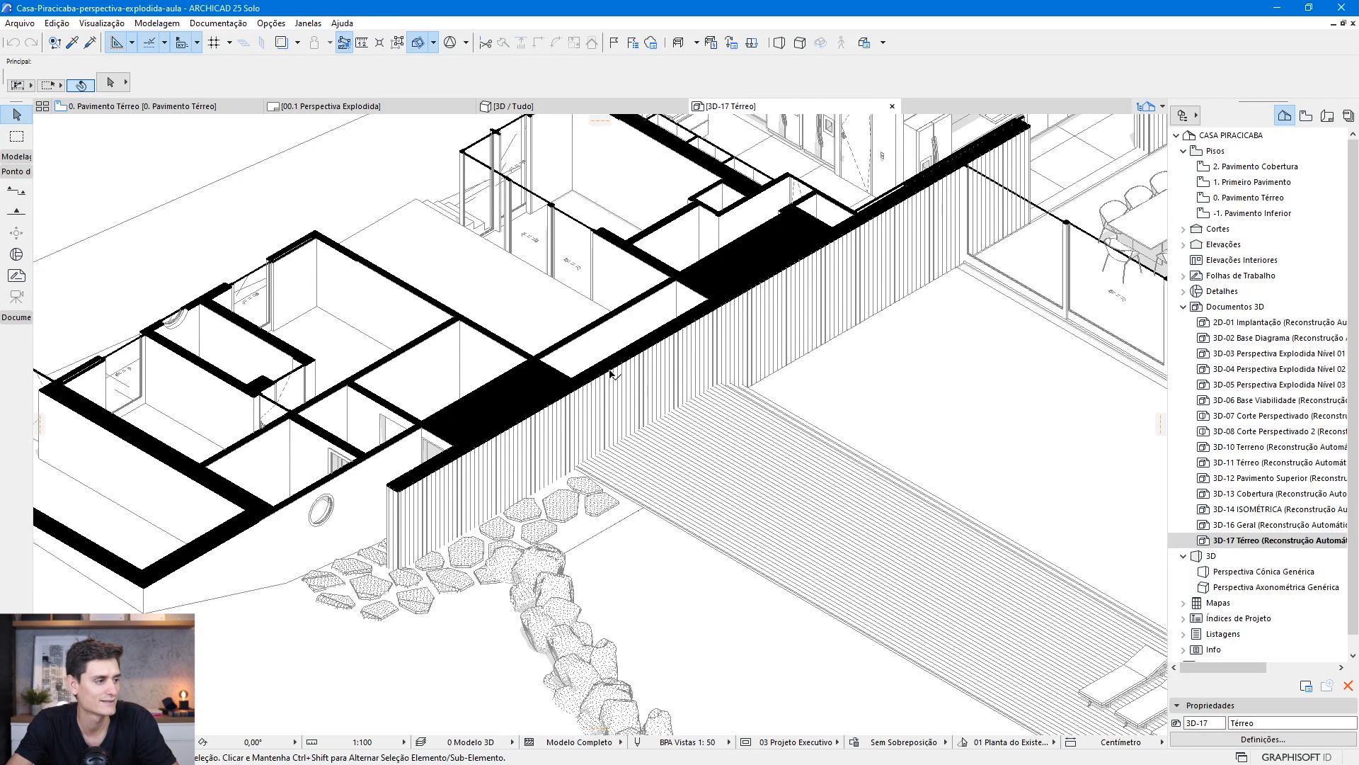
scroll(630, 396, down, 5)
middle_drag(756, 341, 641, 367)
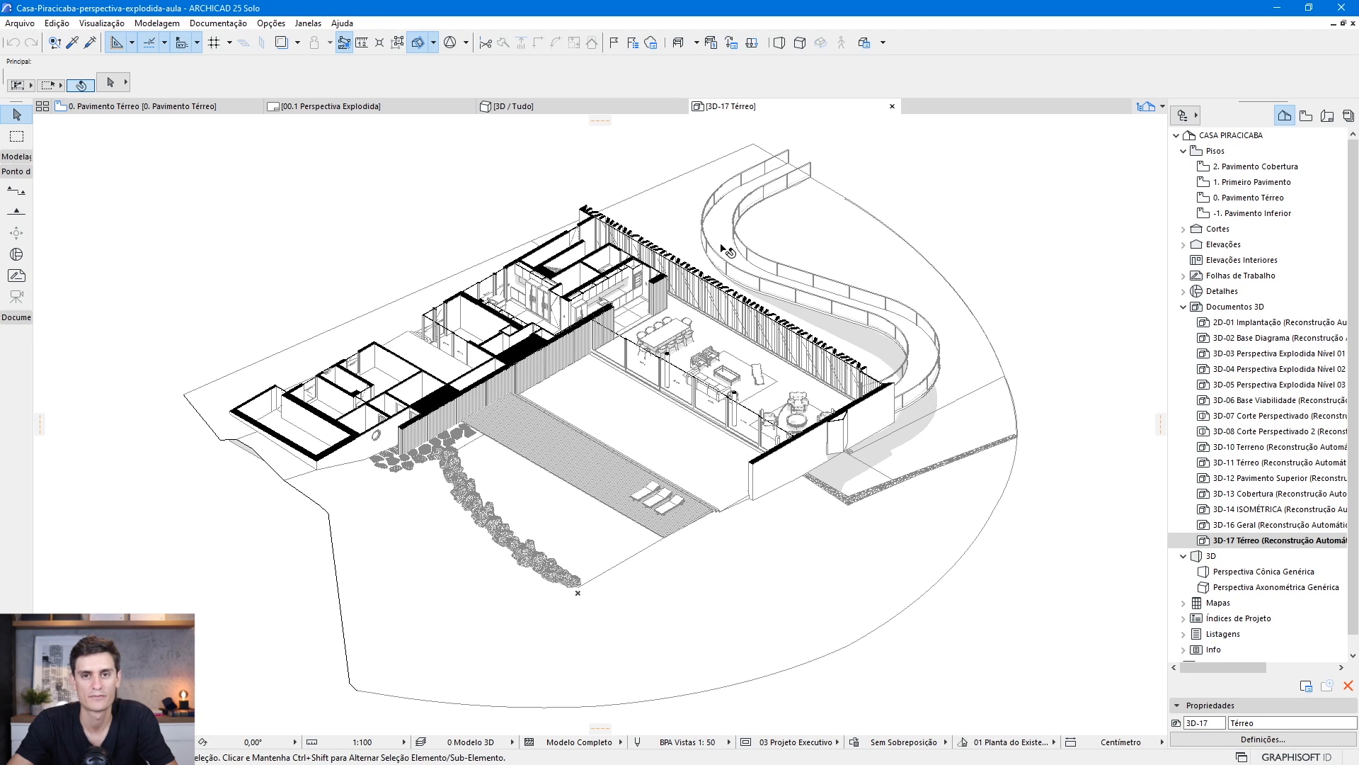
right_click(974, 177)
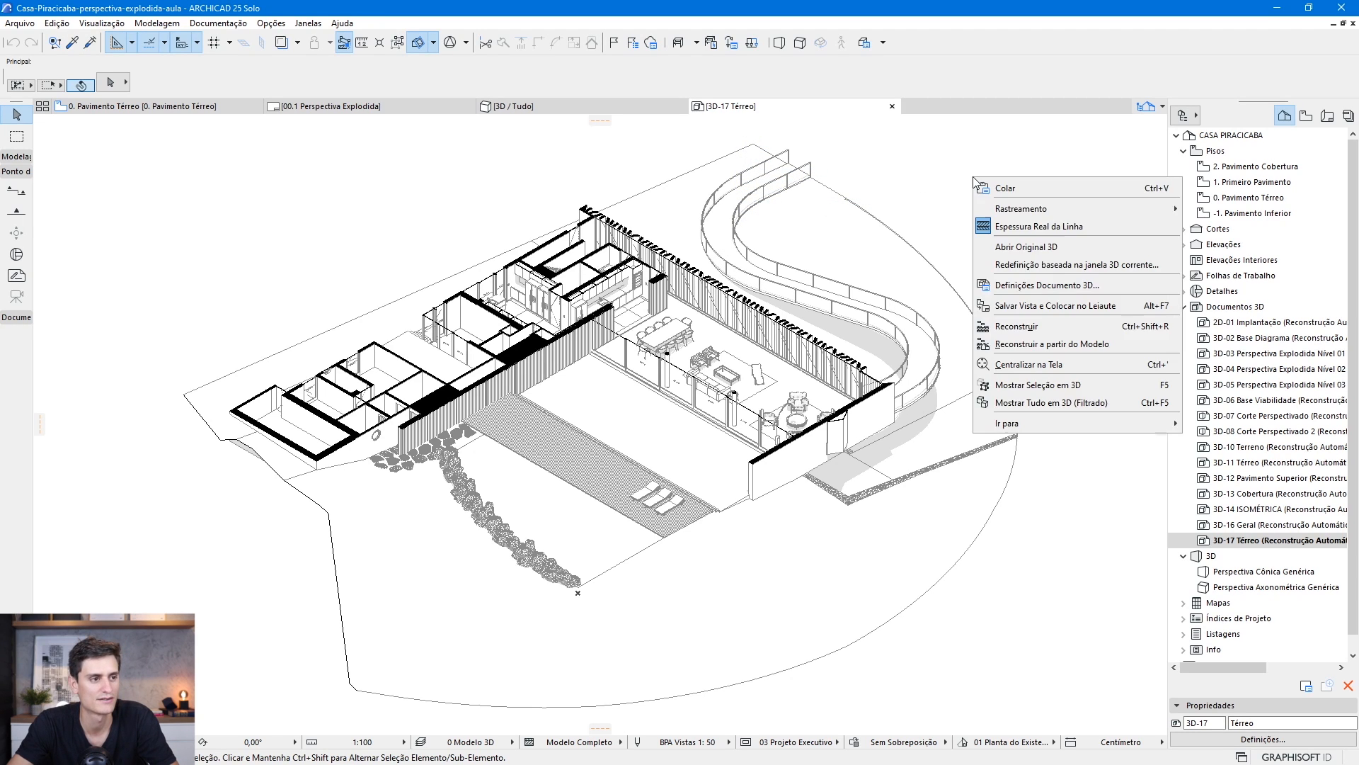
click(1042, 248)
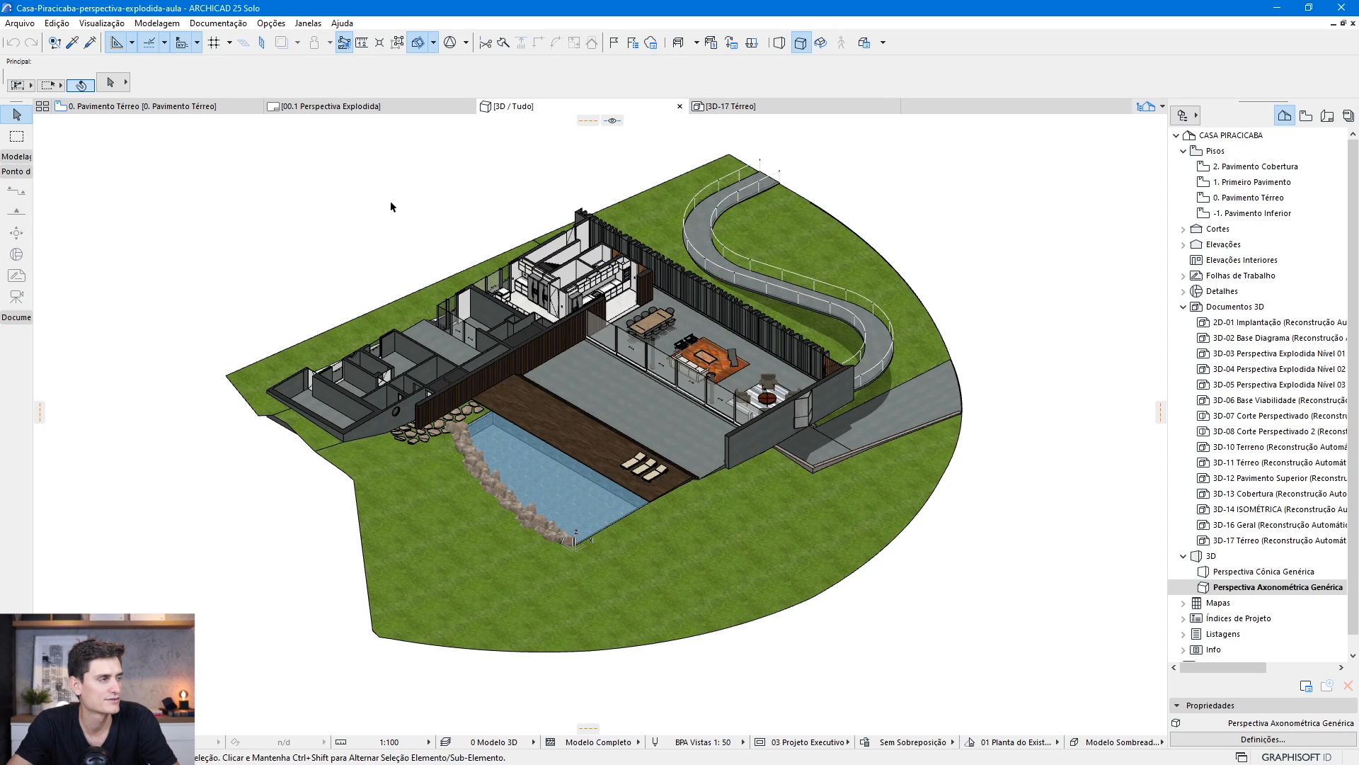
Show the cutting planes and lower the horizontal cutting plane by 0.1, finalizing the new cut
click(434, 43)
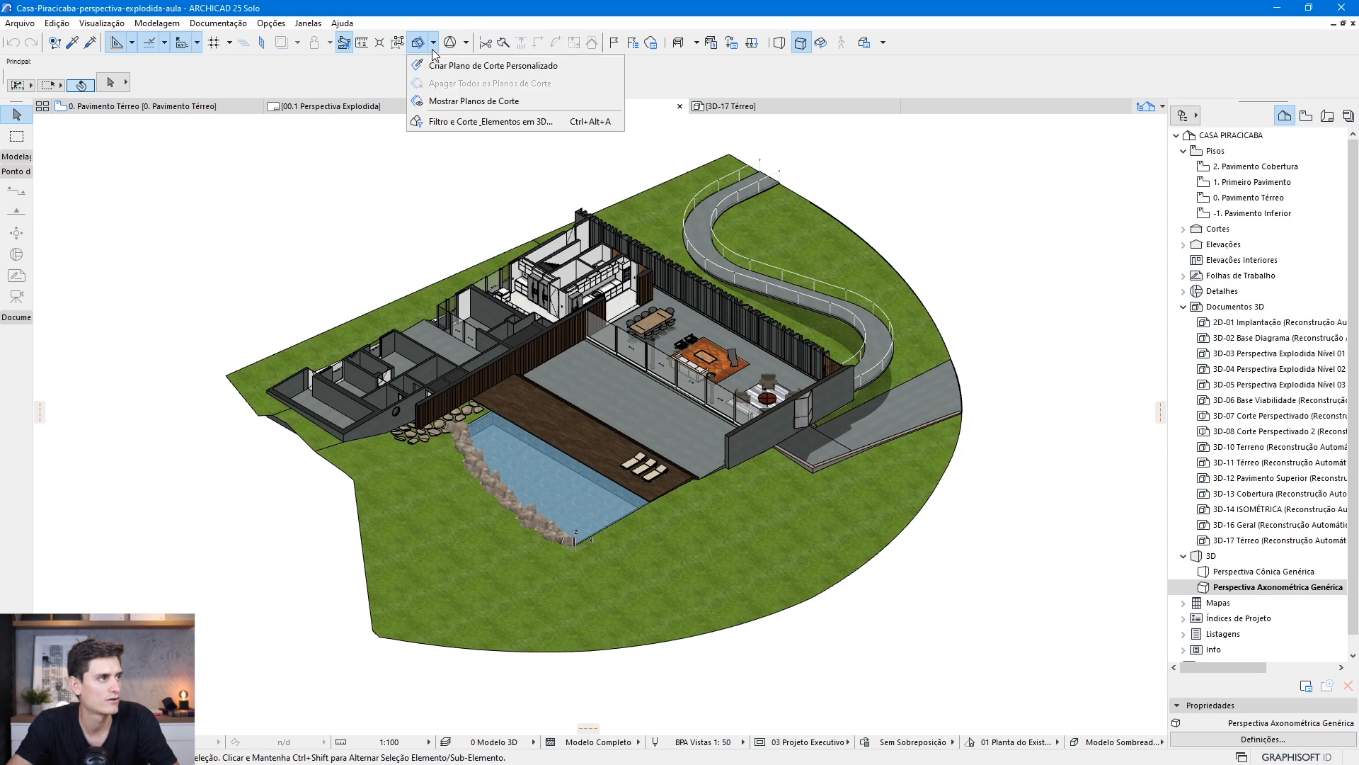
click(475, 101)
scroll(406, 365, up, 3)
scroll(435, 359, up, 2)
middle_drag(596, 313, 660, 370)
click(577, 172)
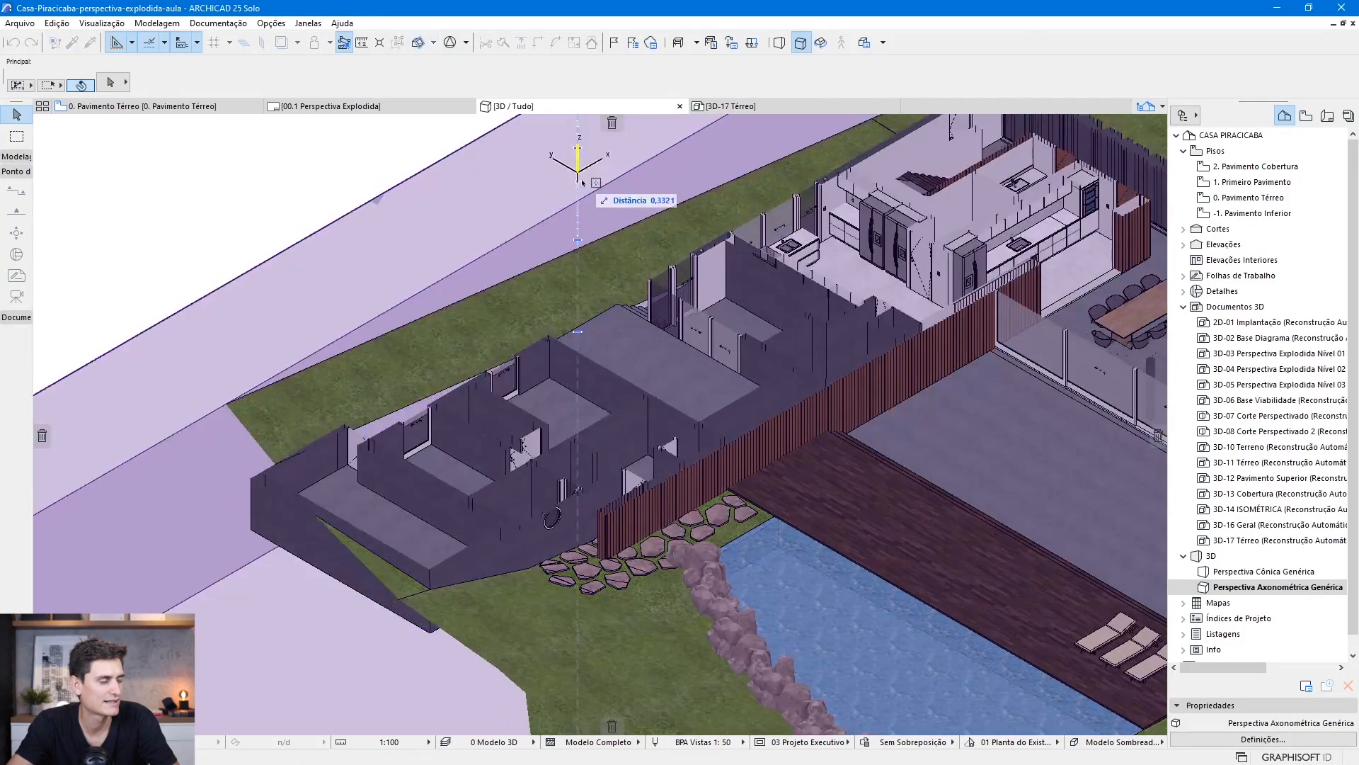
click(582, 177)
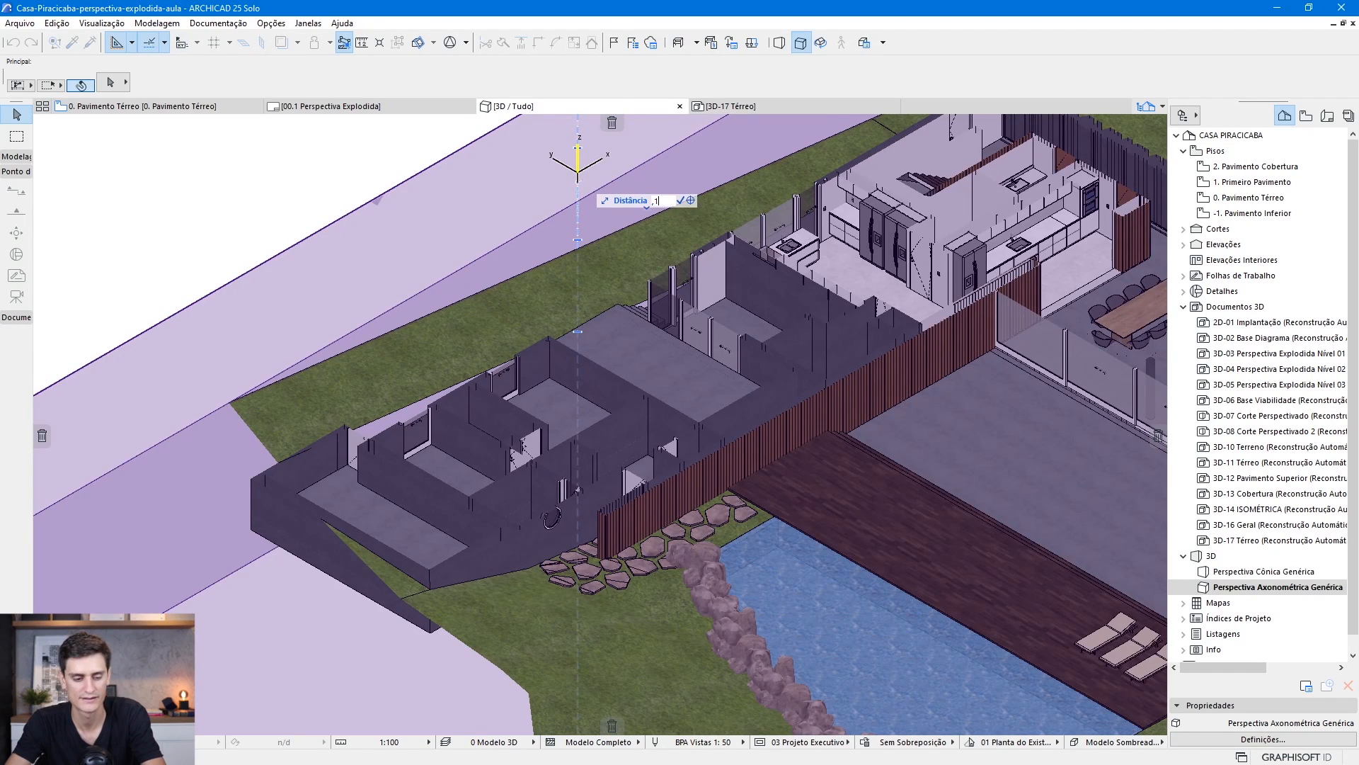
key(Return)
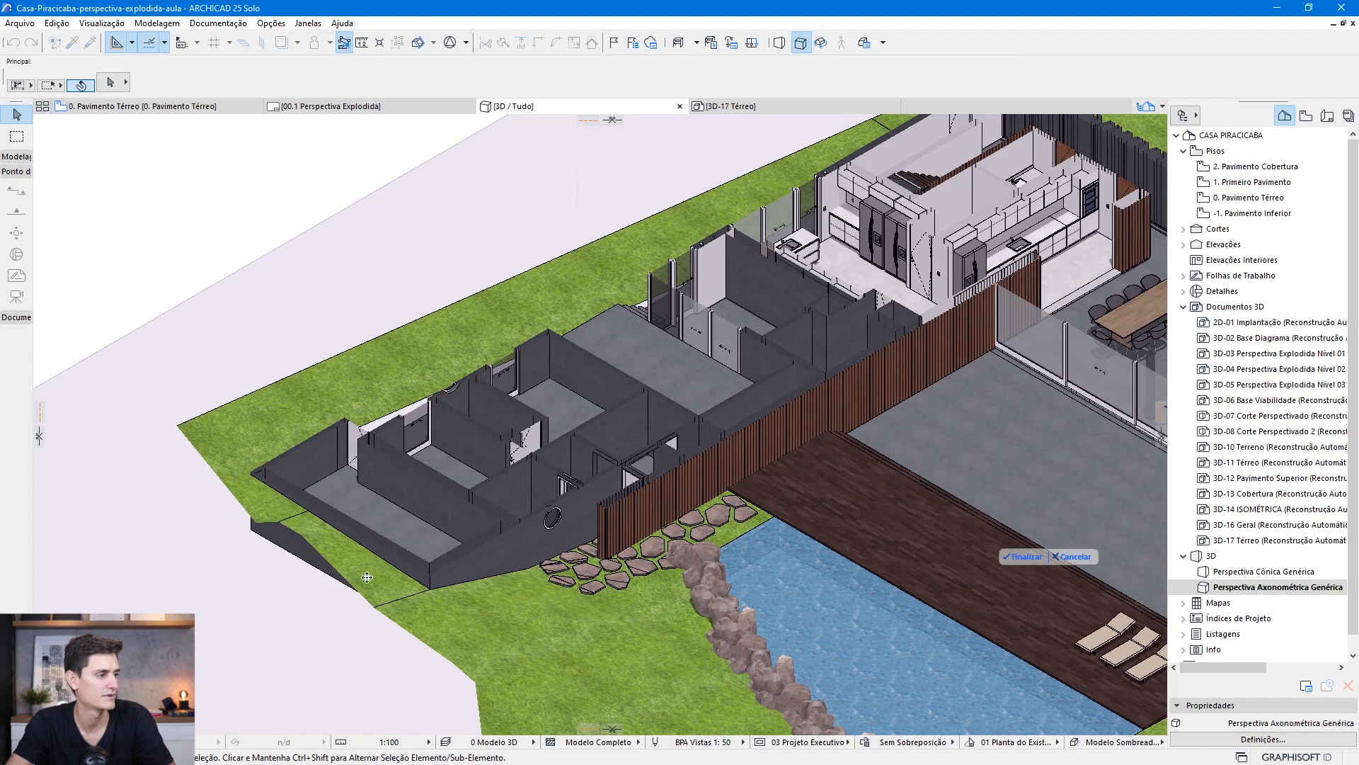
click(1022, 558)
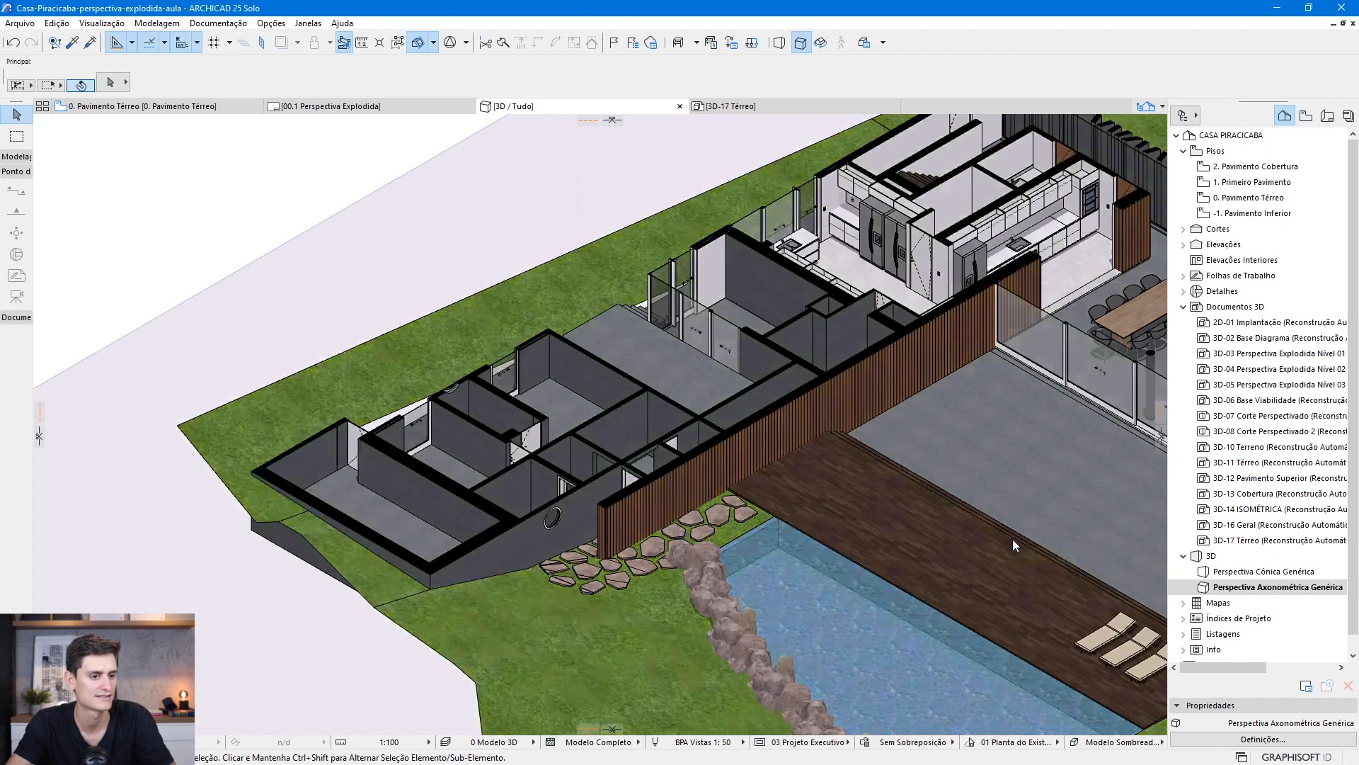
Hide the cutting planes and frame the whole cut house in the 3D view
click(434, 43)
click(456, 100)
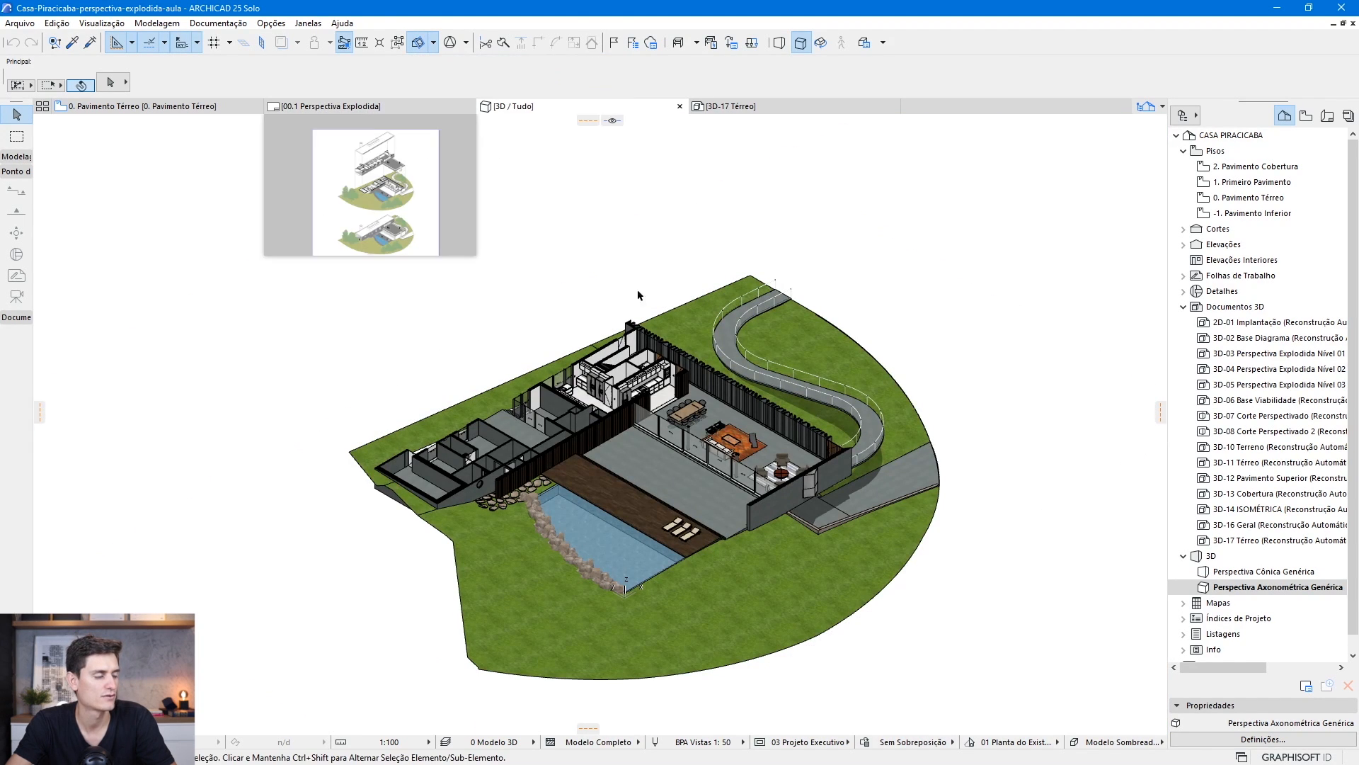
scroll(664, 493, up, 2)
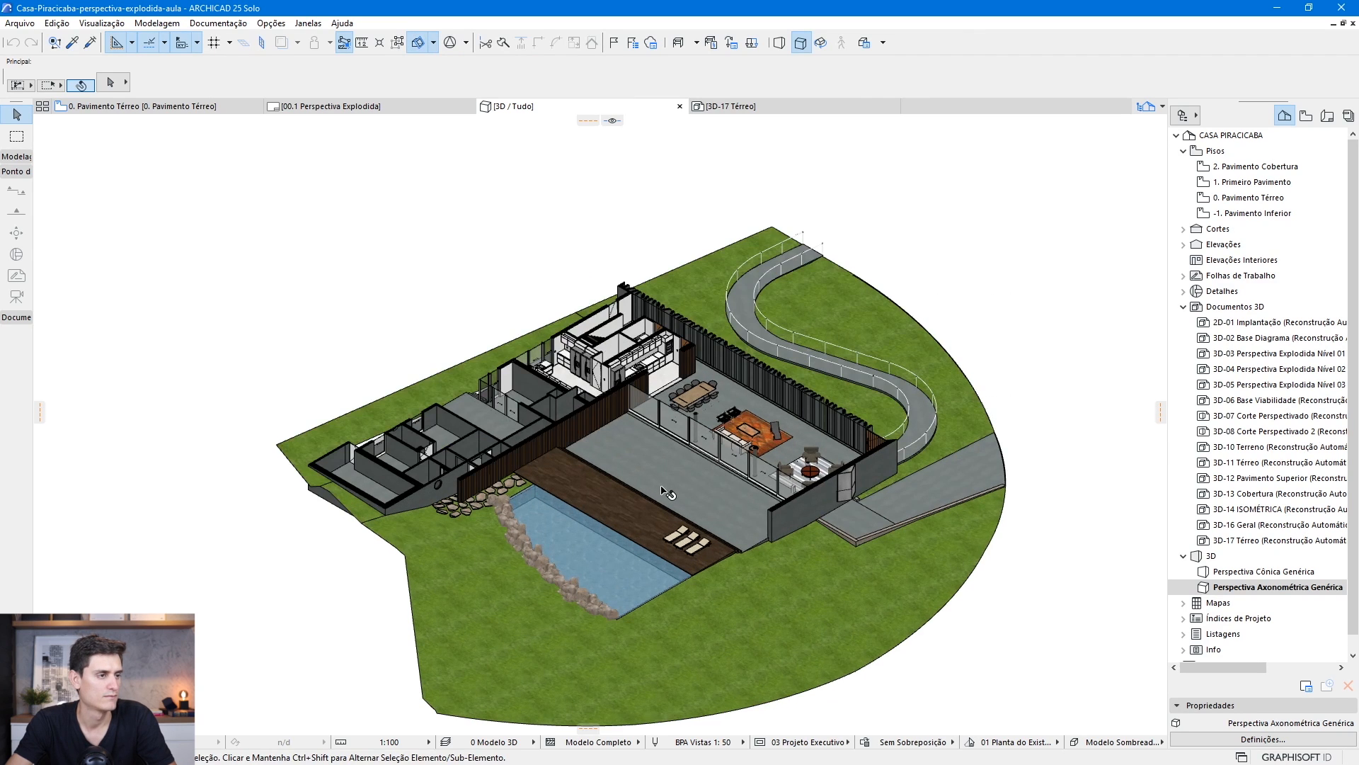
middle_drag(664, 492, 608, 451)
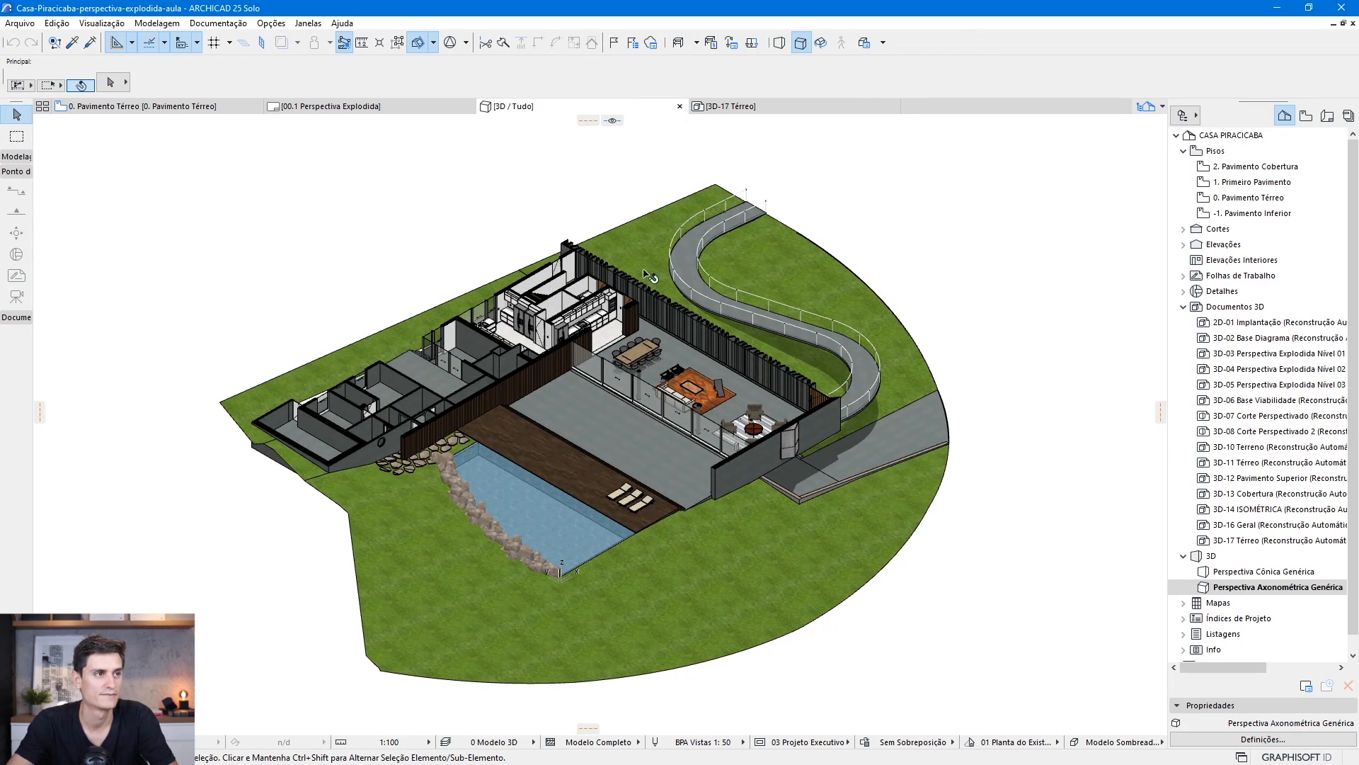
Redefine the 3D-17 Térreo document from the current cut 3D view, letting it open in a new tab
click(730, 106)
click(574, 107)
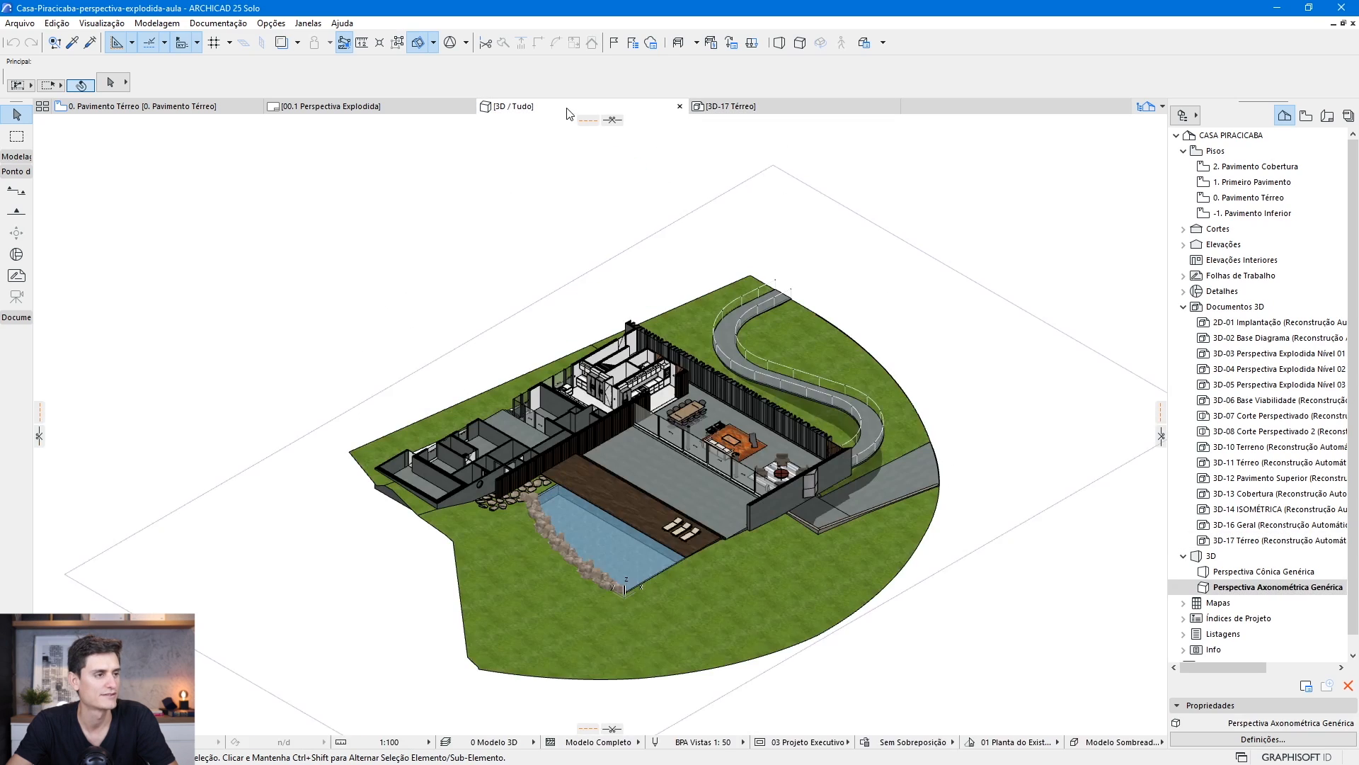
right_click(876, 159)
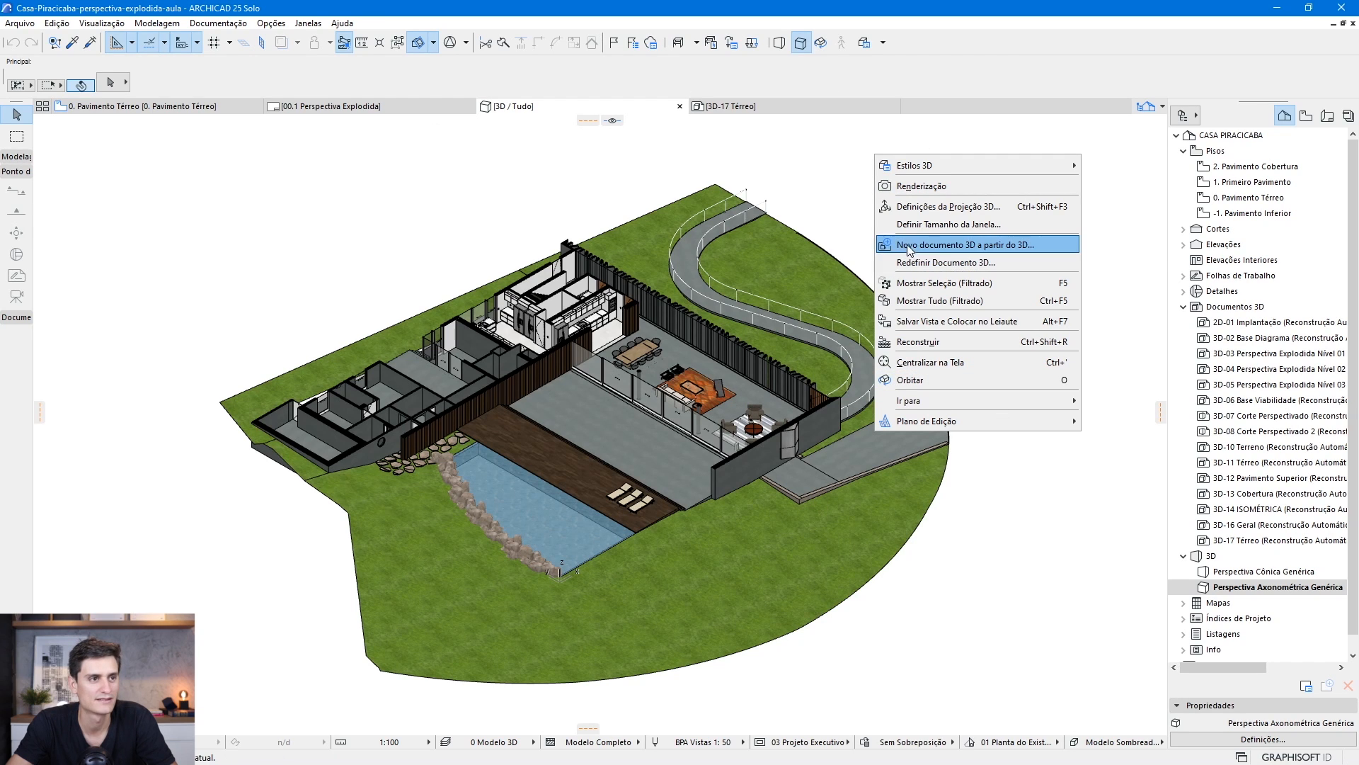
click(942, 272)
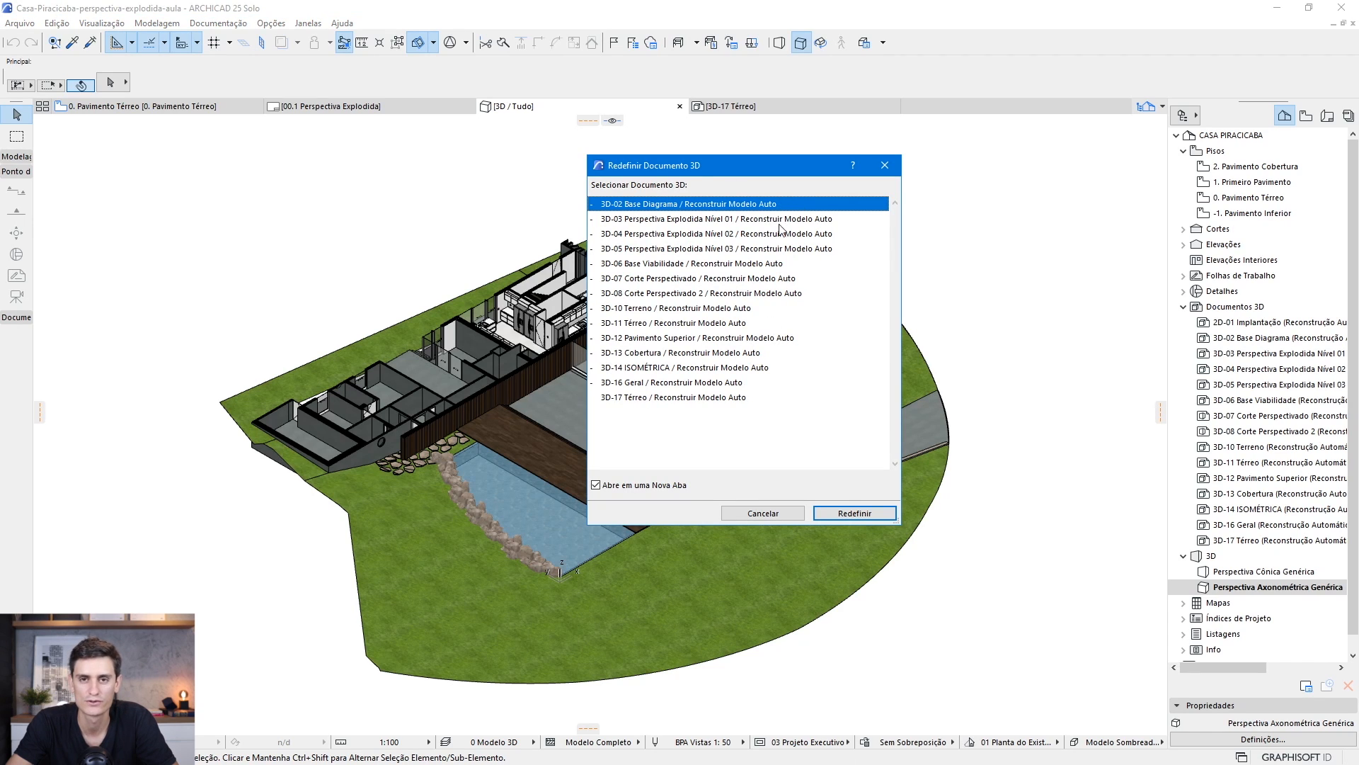
click(676, 399)
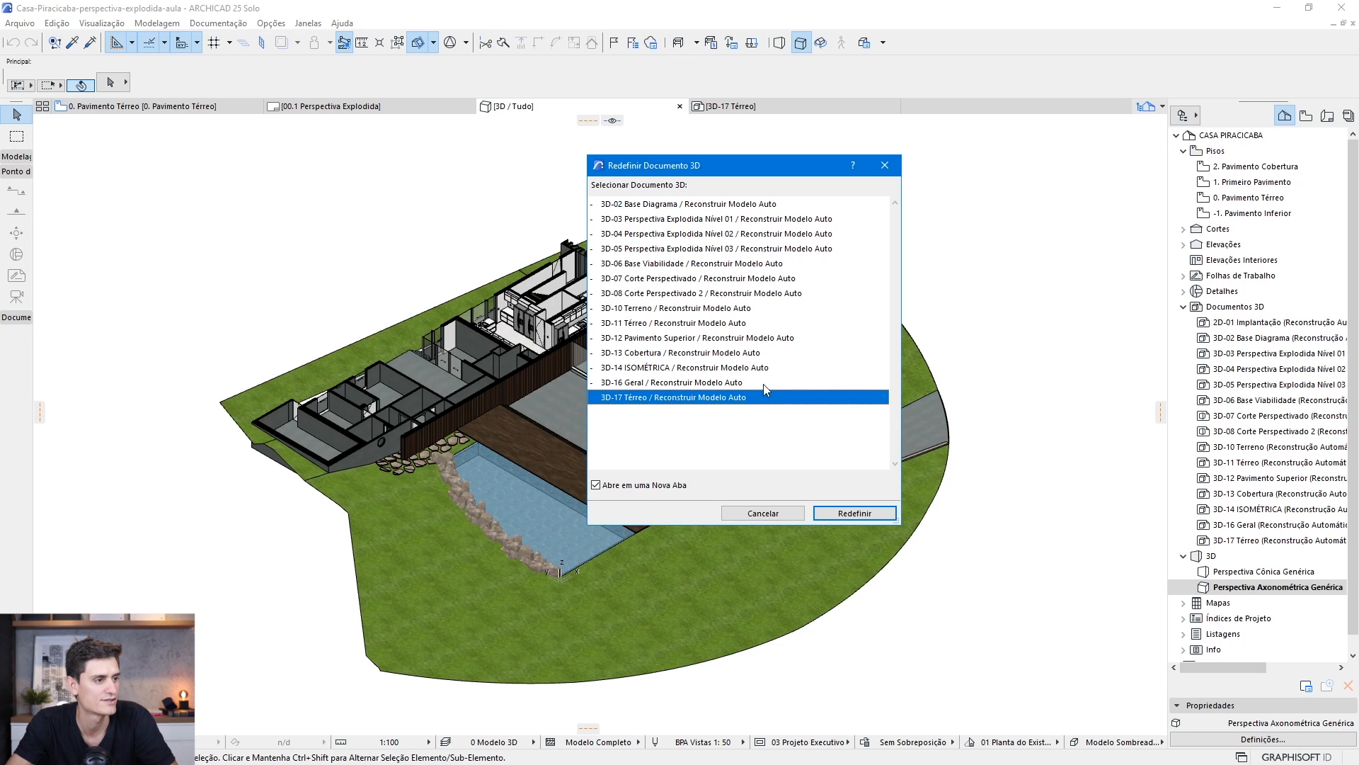
click(855, 513)
click(783, 274)
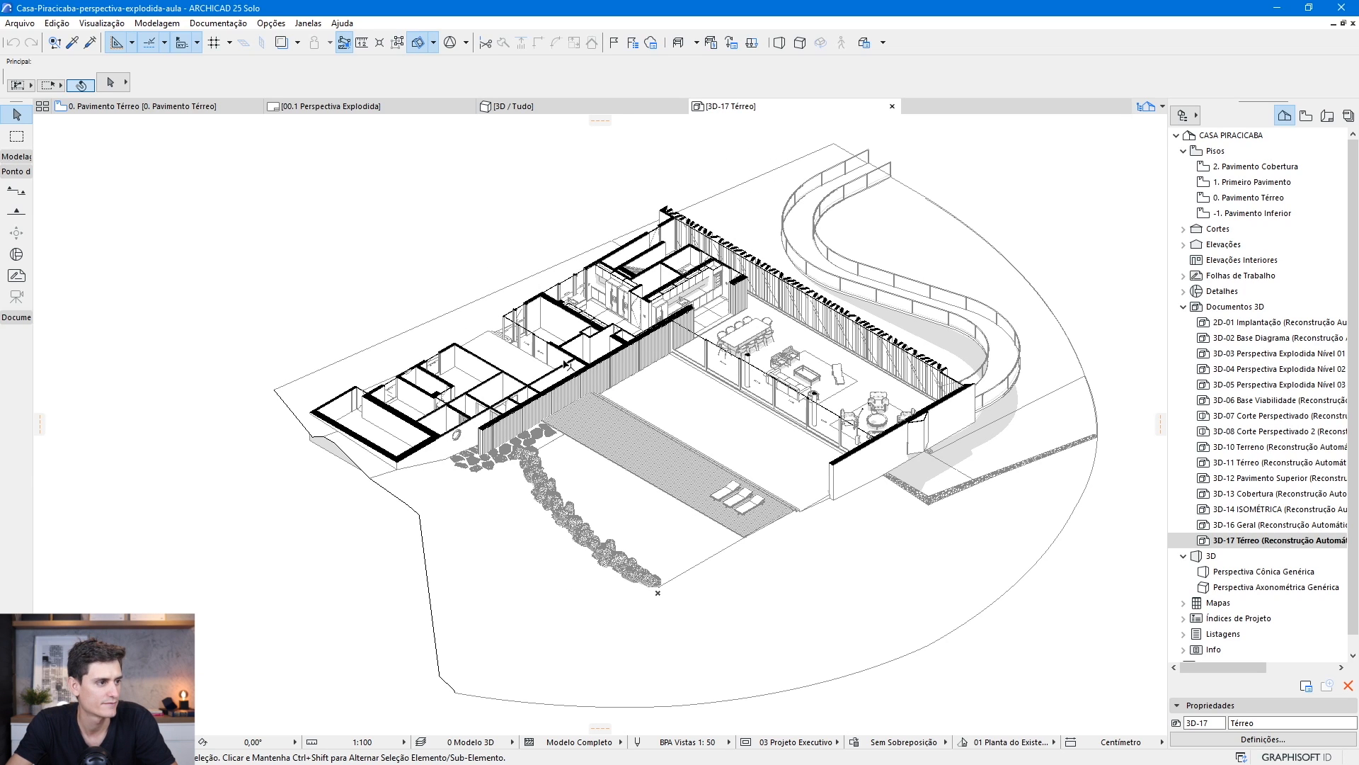
Examine the updated cut in the Térreo document, selecting a dining chair and clearing the selection
middle_drag(754, 443, 711, 442)
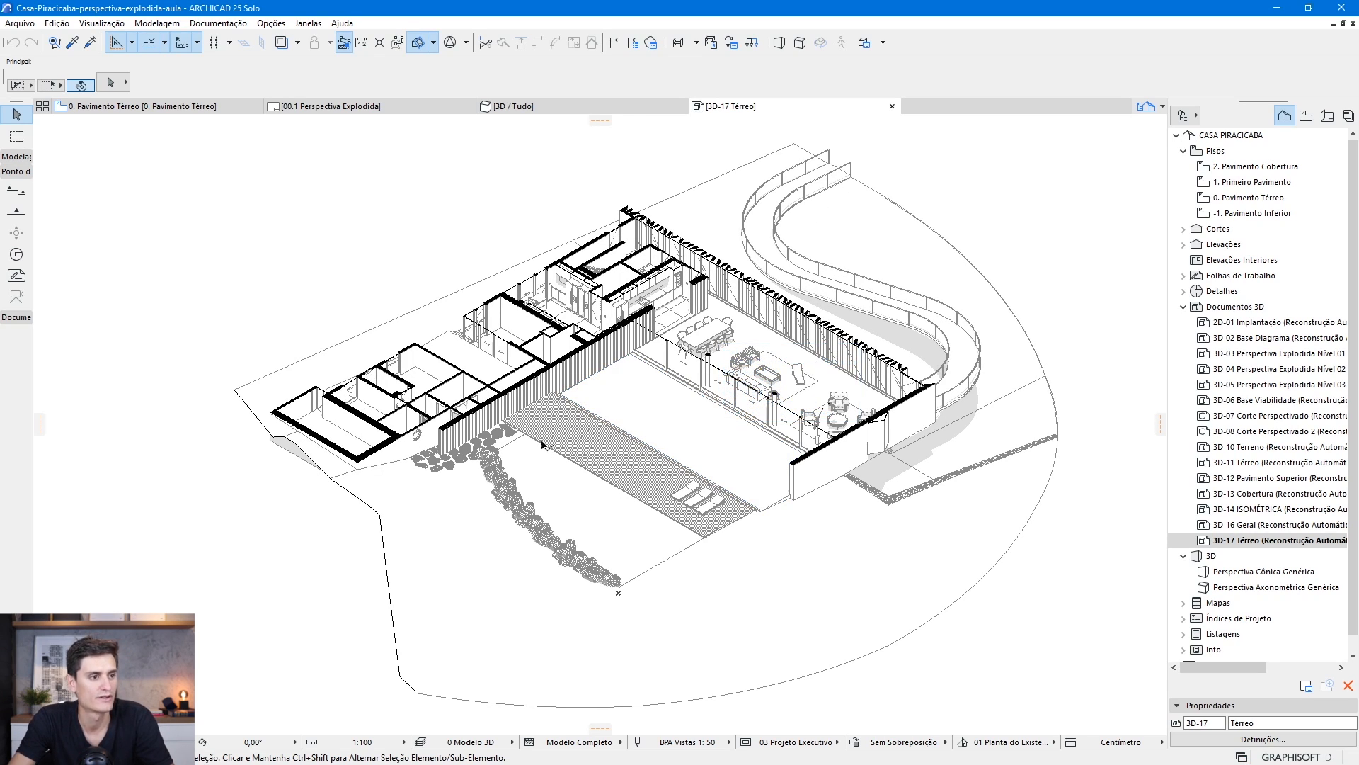
click(734, 322)
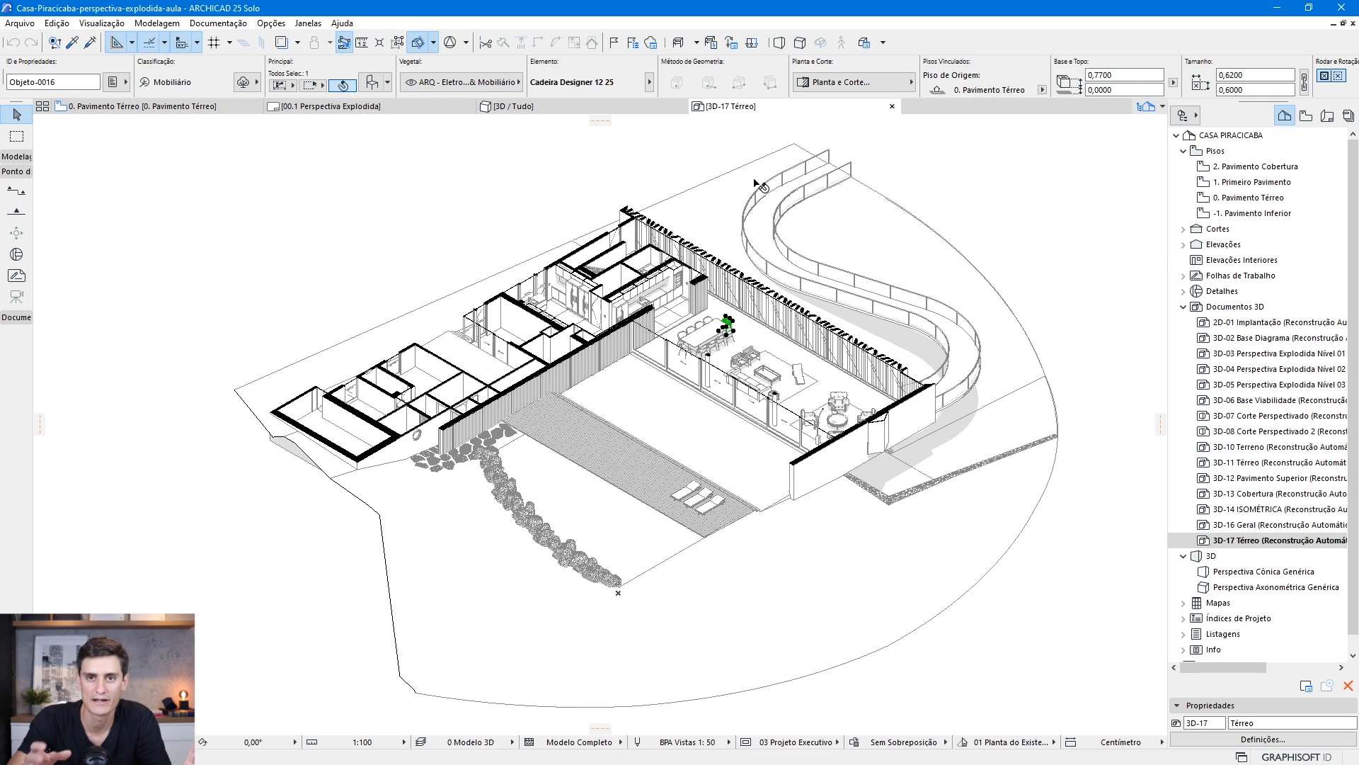
key(Escape)
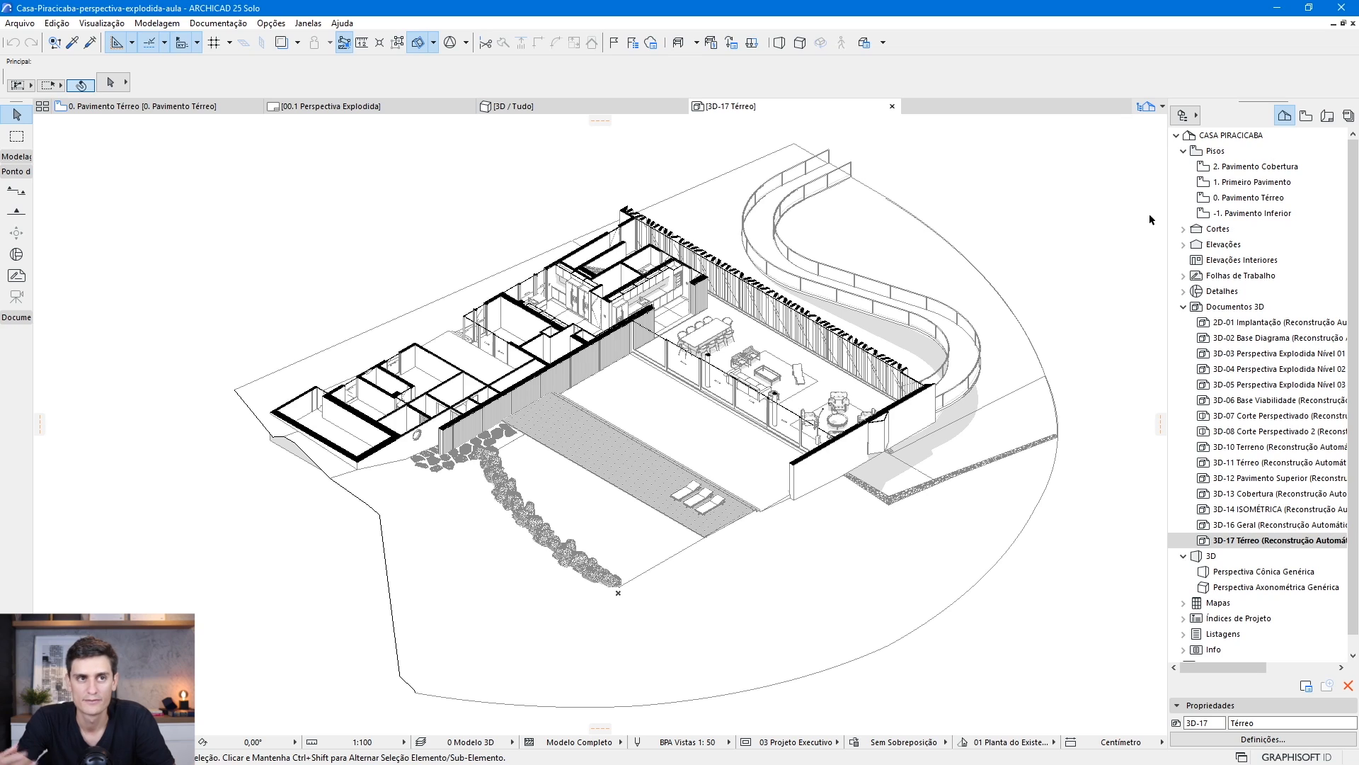
Set the Térreo document's scale to 1:200 and save its view in the Perspectiva Explodida folder
click(1306, 115)
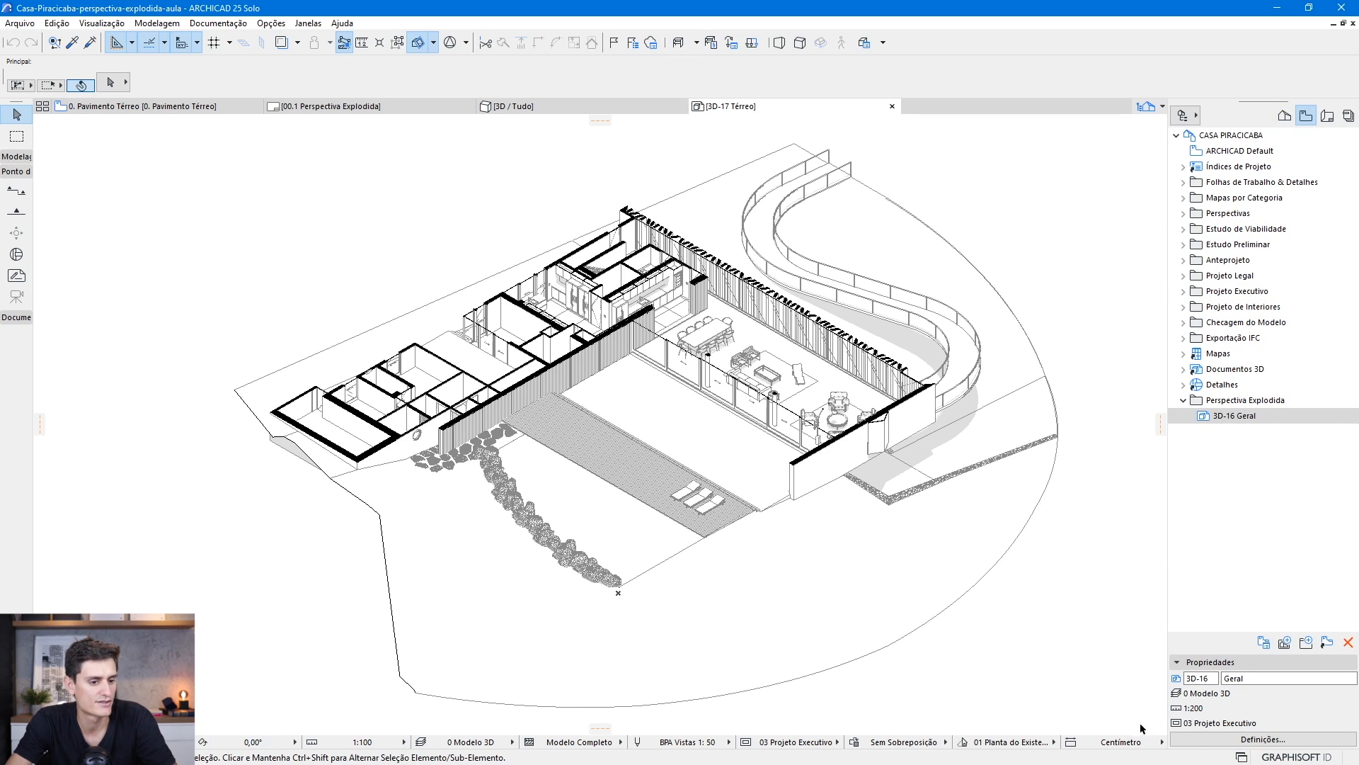
click(359, 748)
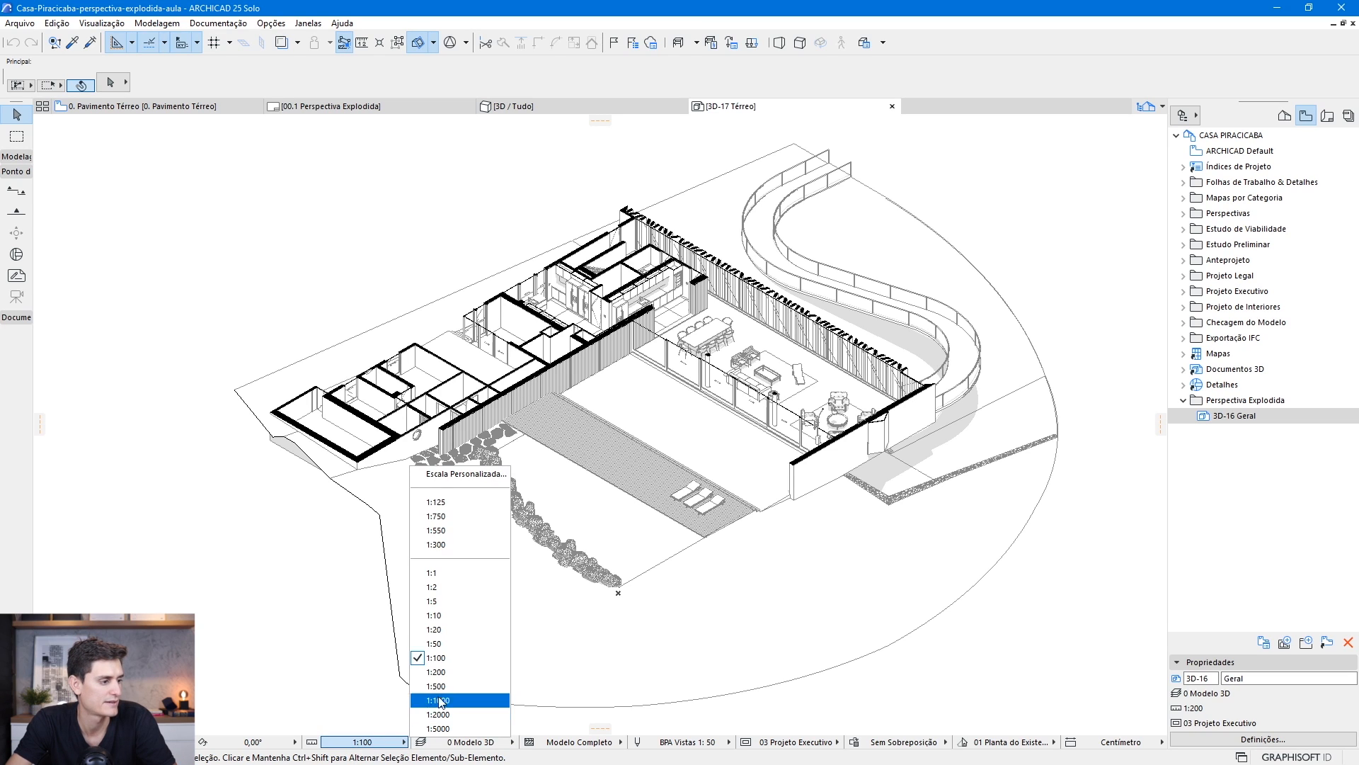
click(445, 672)
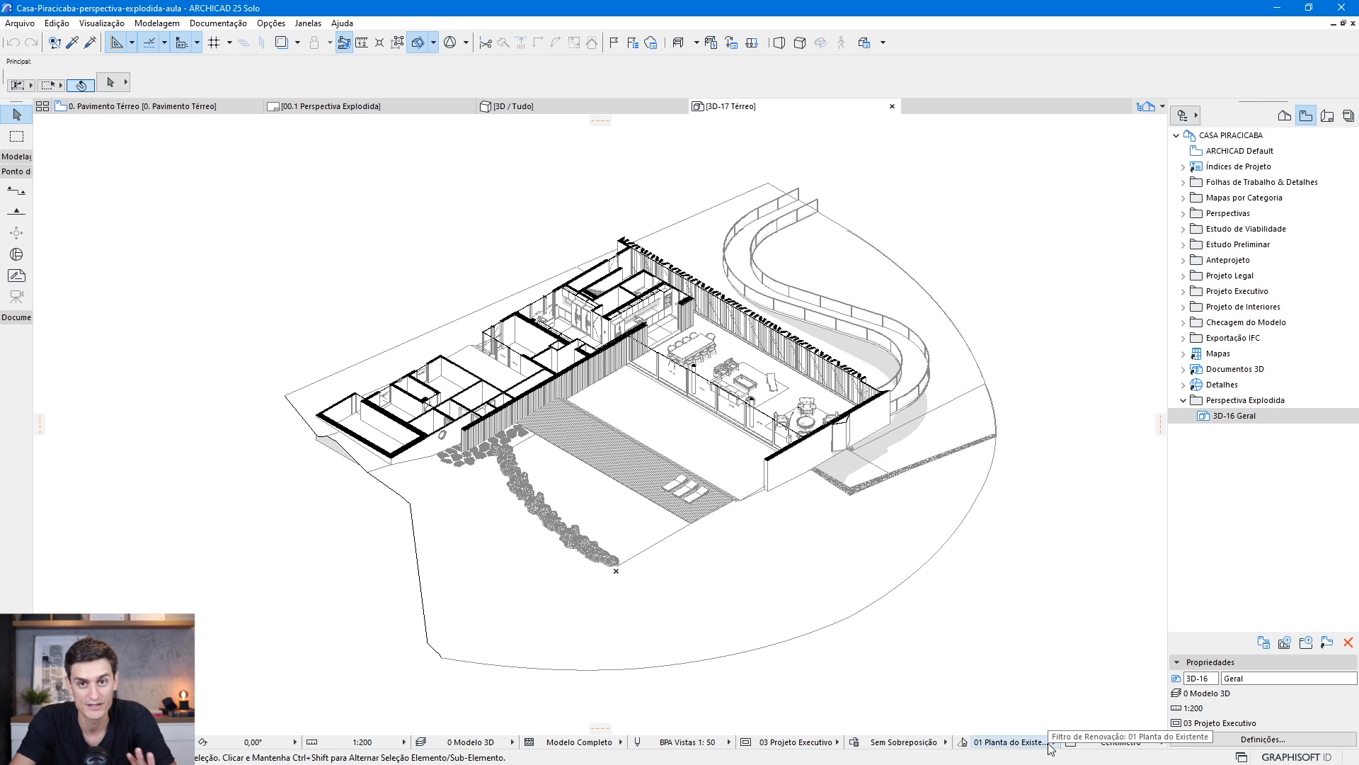
click(1286, 643)
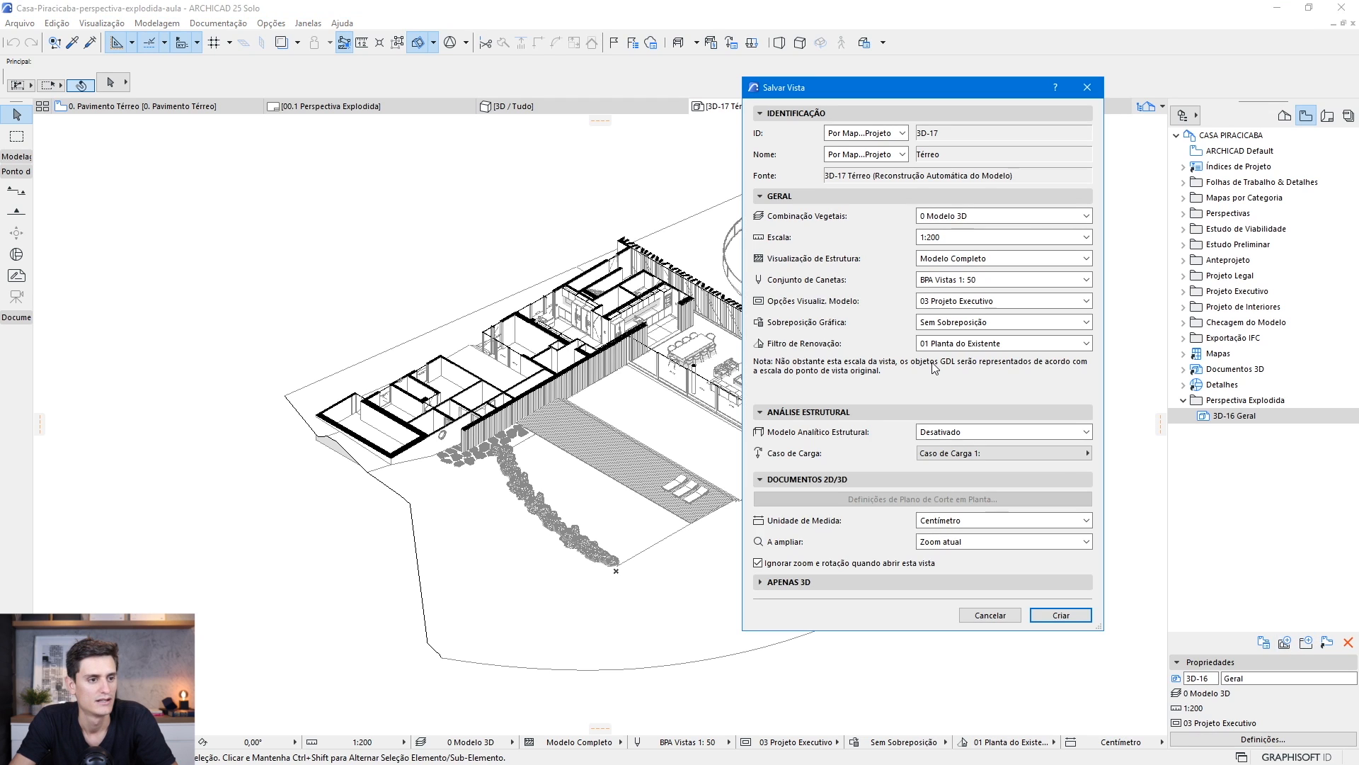
click(1067, 615)
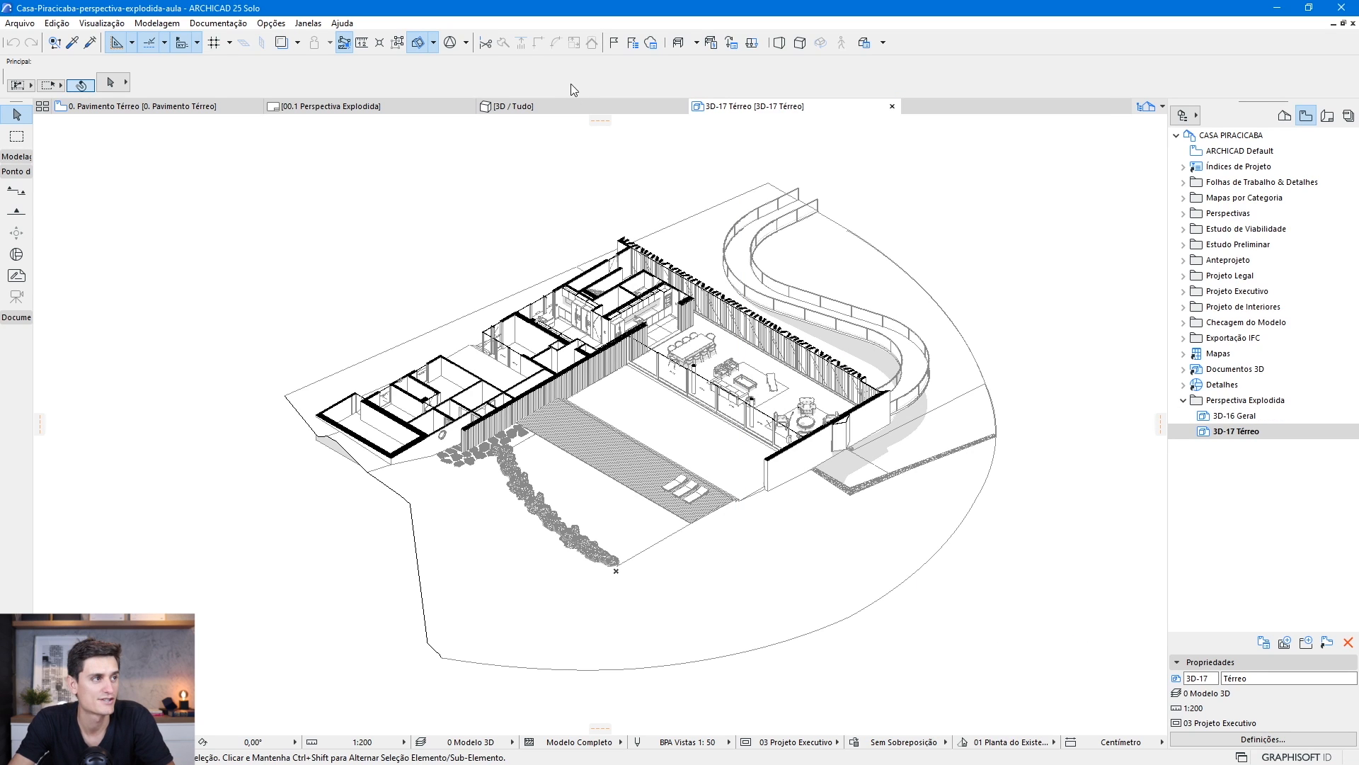
Limit the stories shown in the 3D view to 1. Primeiro Pavimento only, for both ends of the range
click(575, 106)
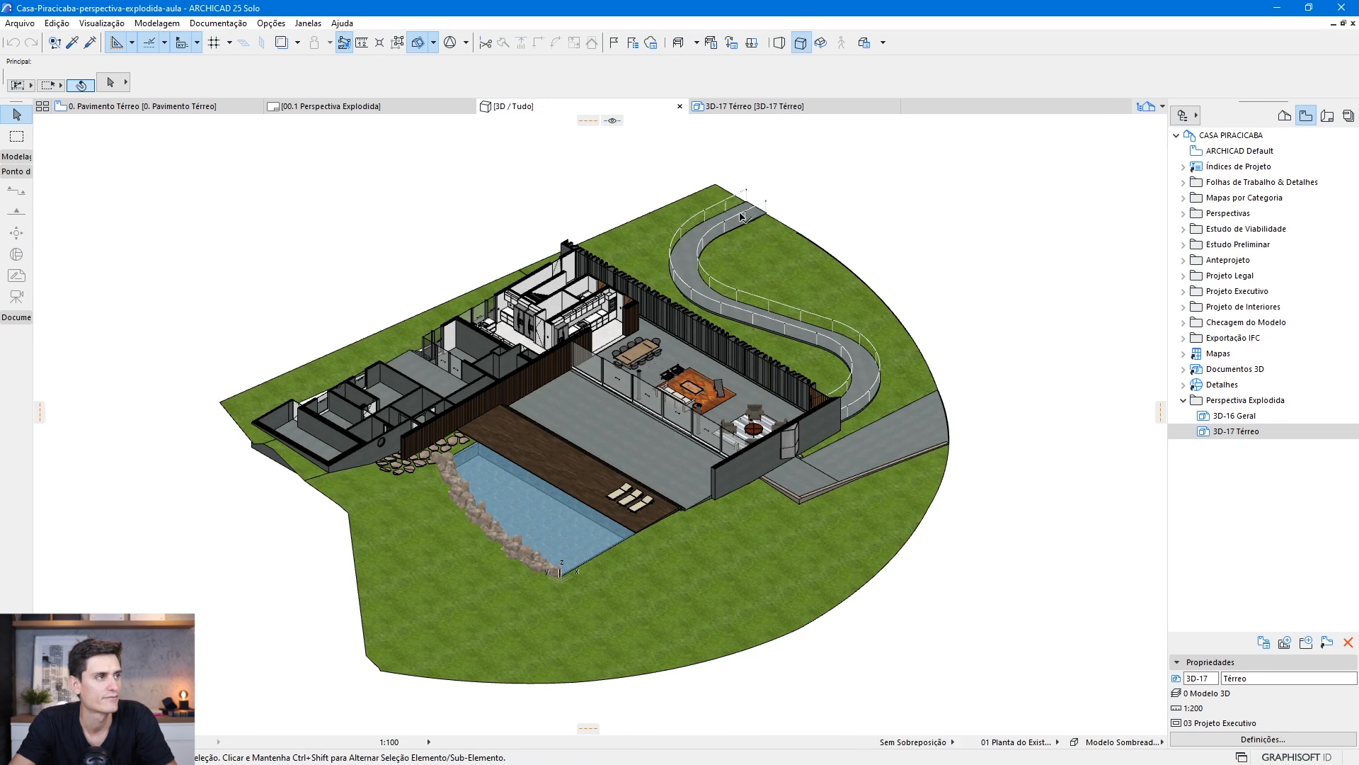
click(433, 43)
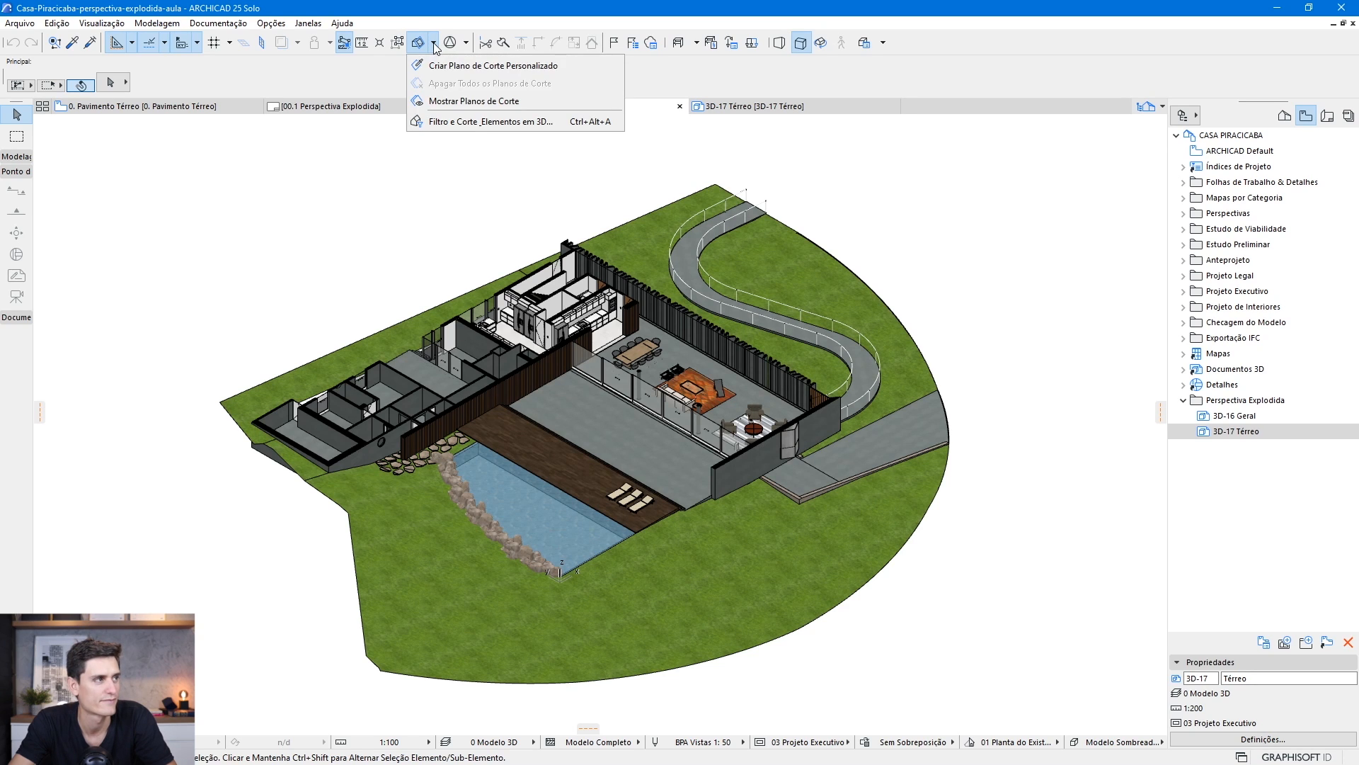
click(470, 125)
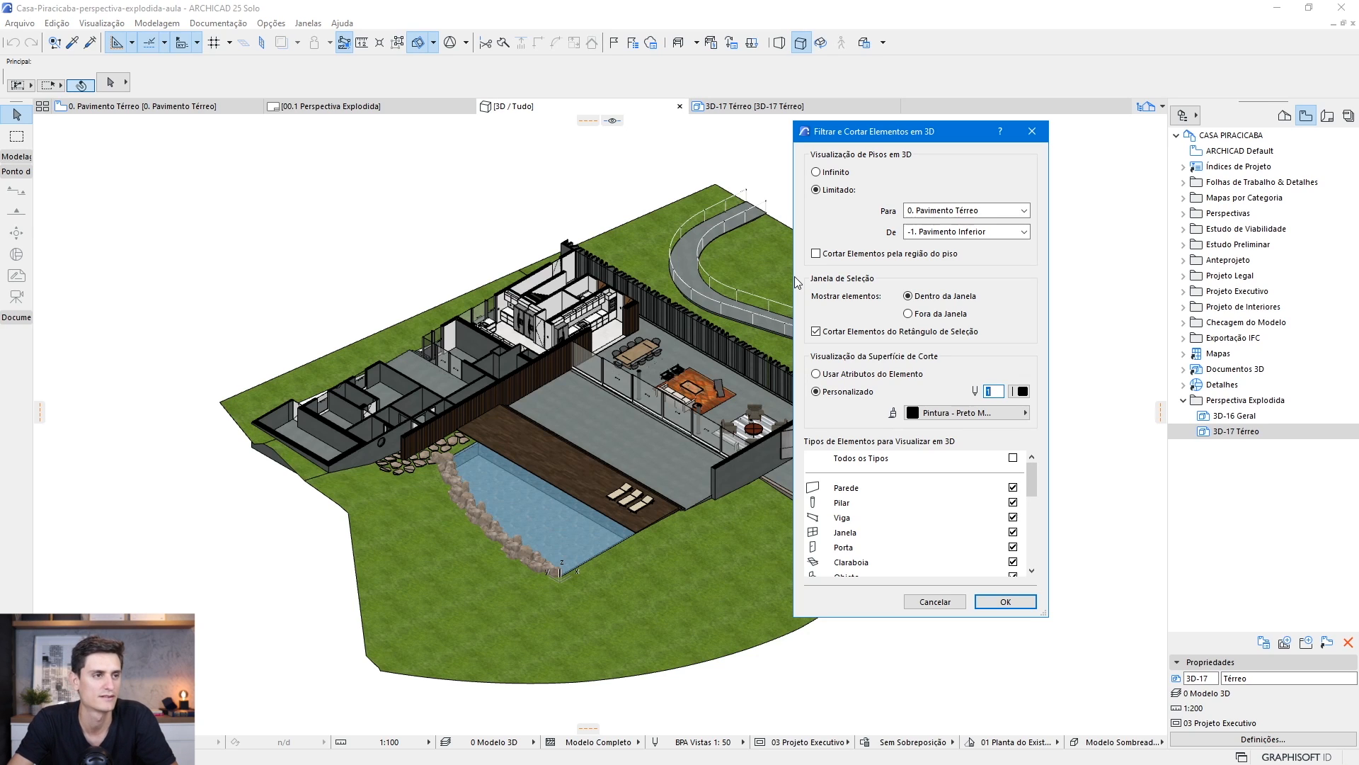
click(961, 233)
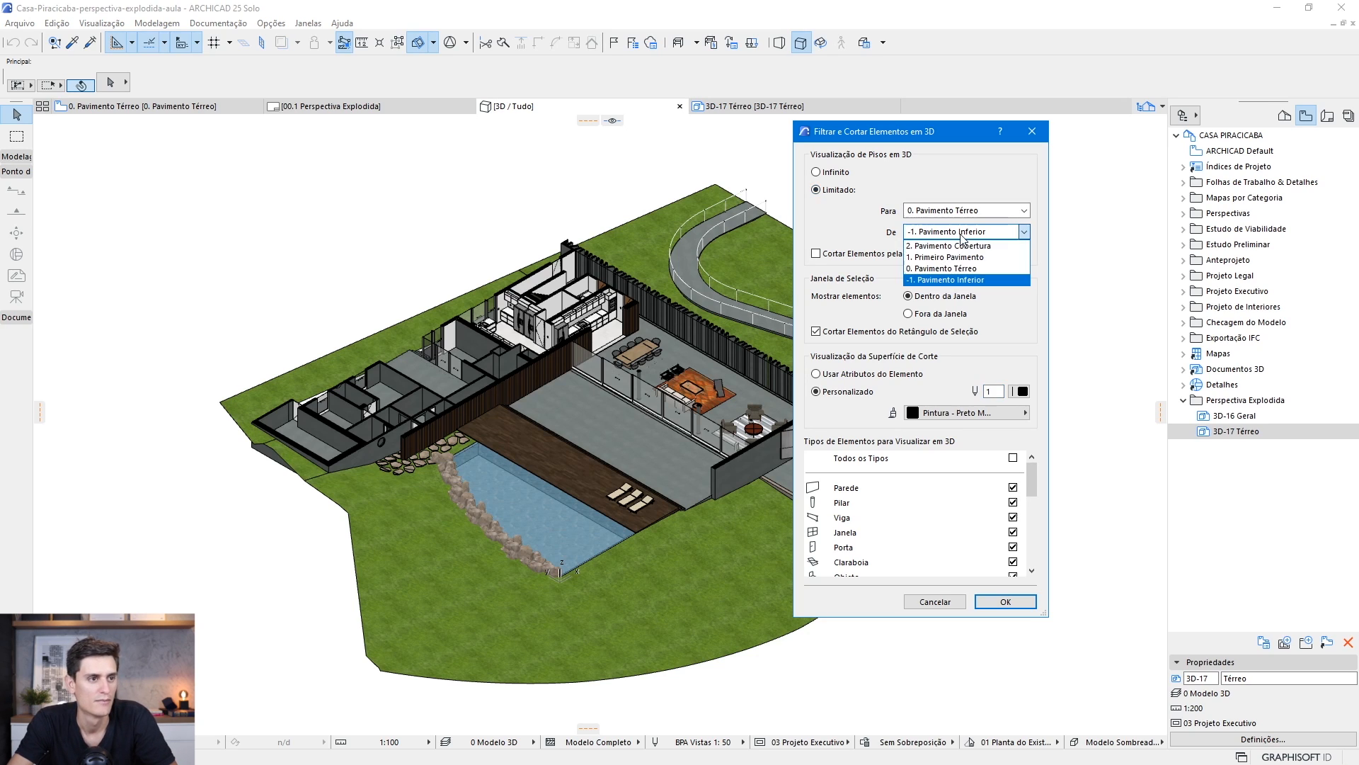
click(962, 256)
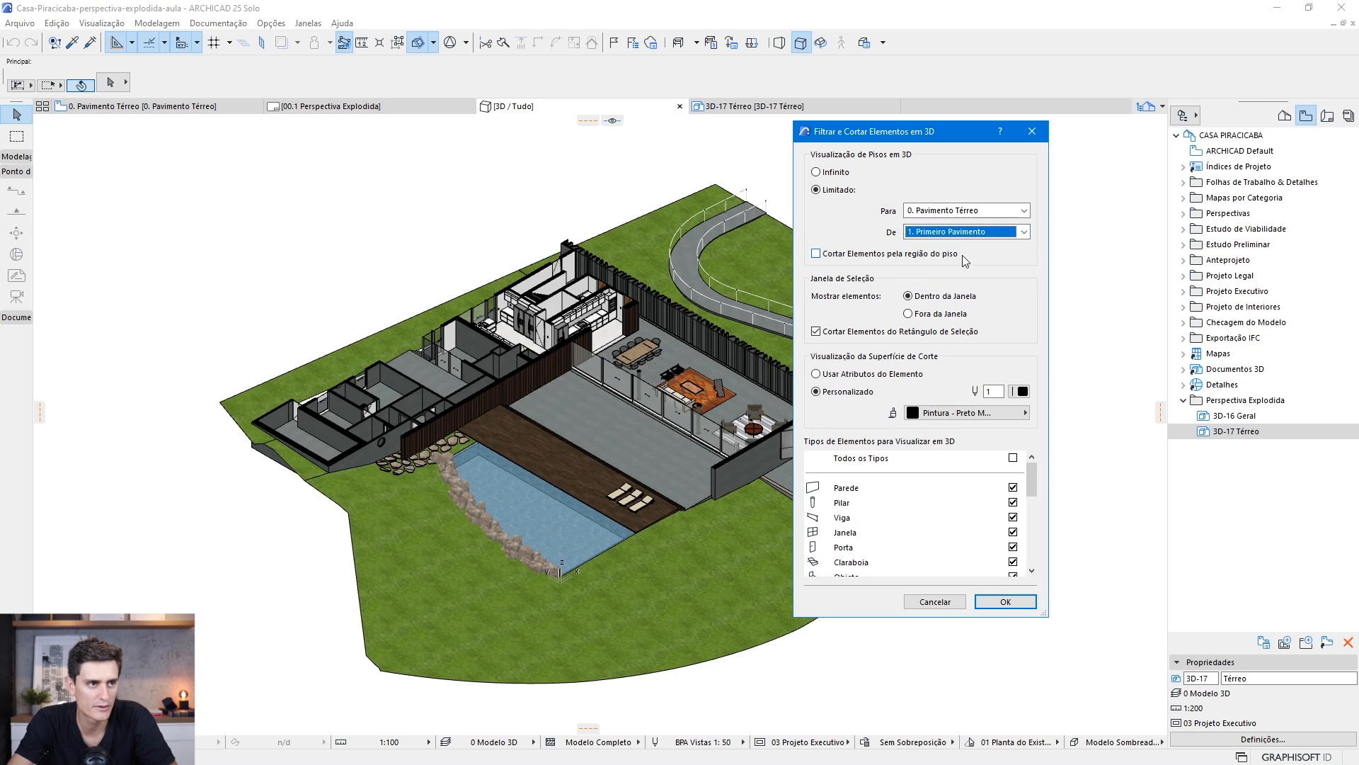
click(960, 209)
click(959, 243)
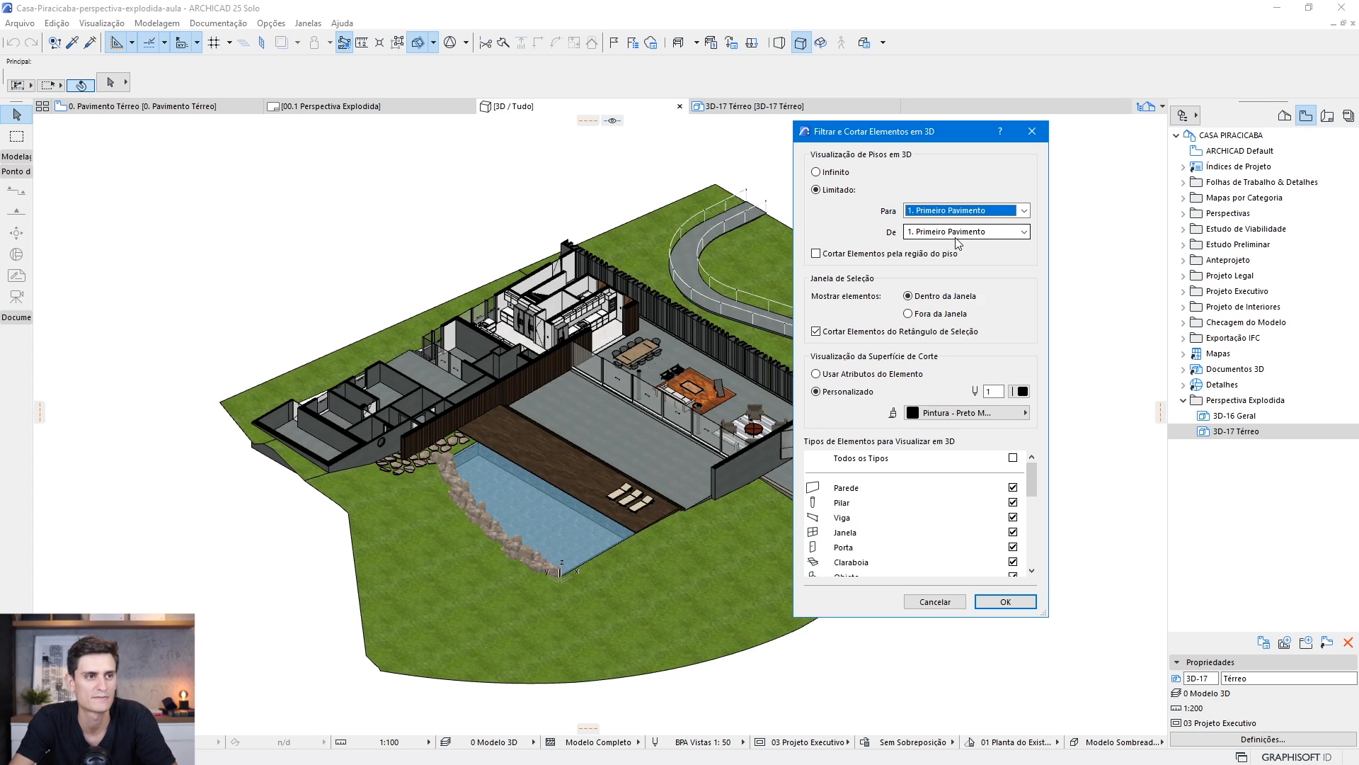
click(1011, 603)
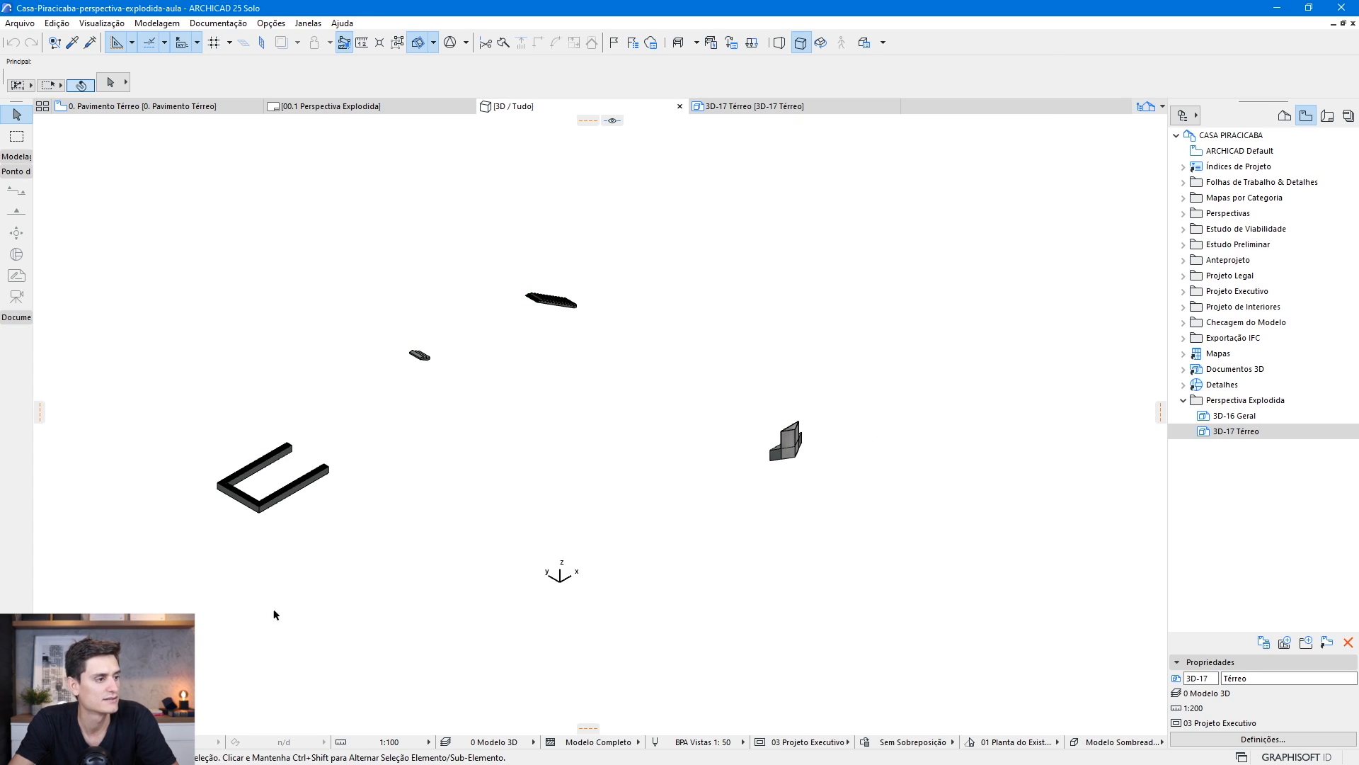
Show the cutting planes and raise the horizontal cutting plane above the upper-floor walls, finalizing the new cut
middle_drag(483, 461, 613, 437)
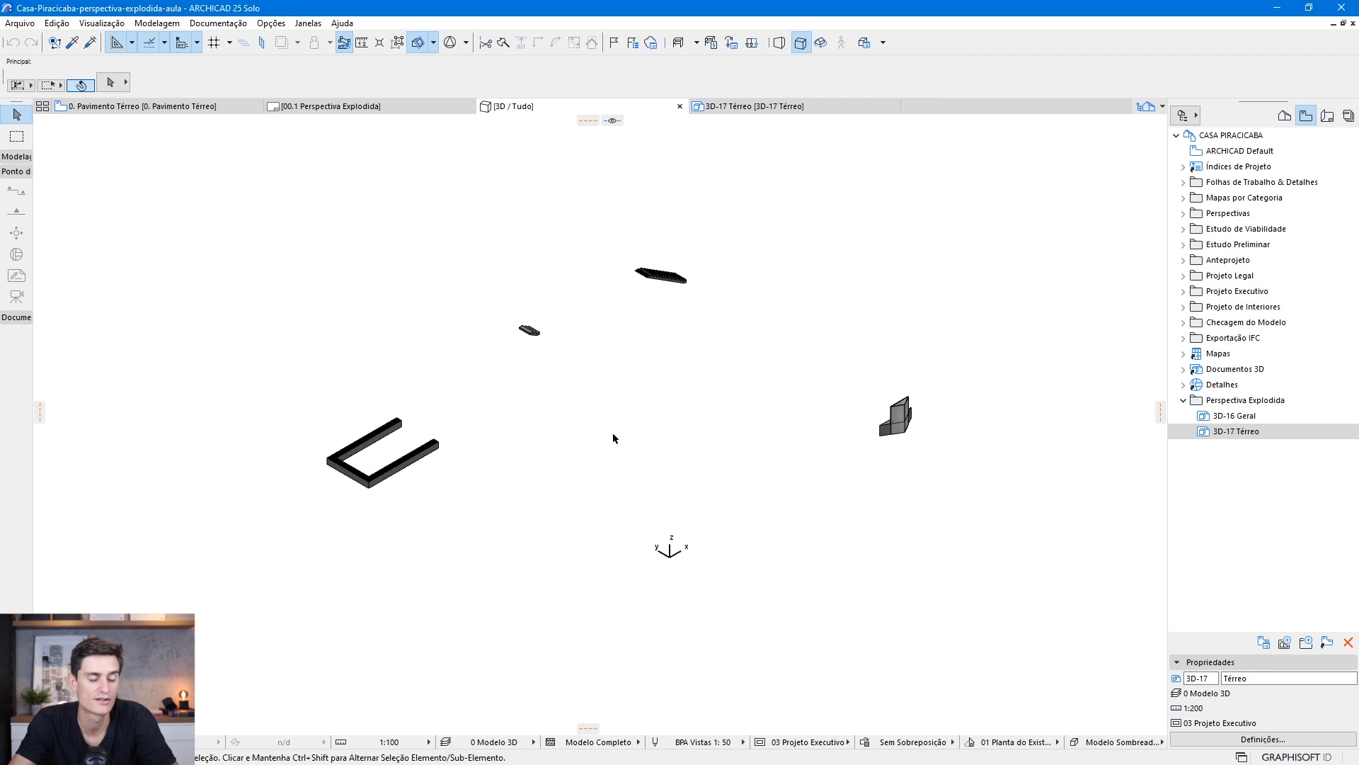
click(433, 43)
click(448, 84)
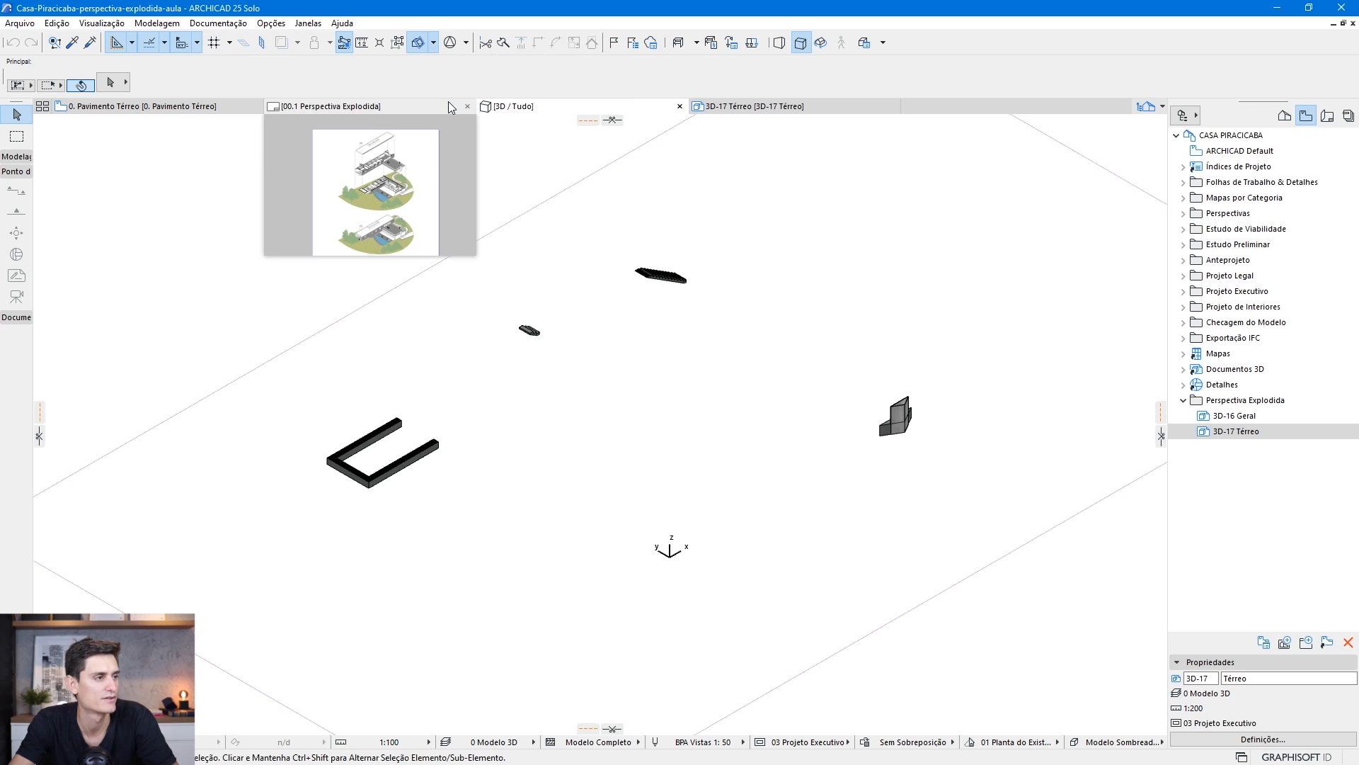
click(592, 236)
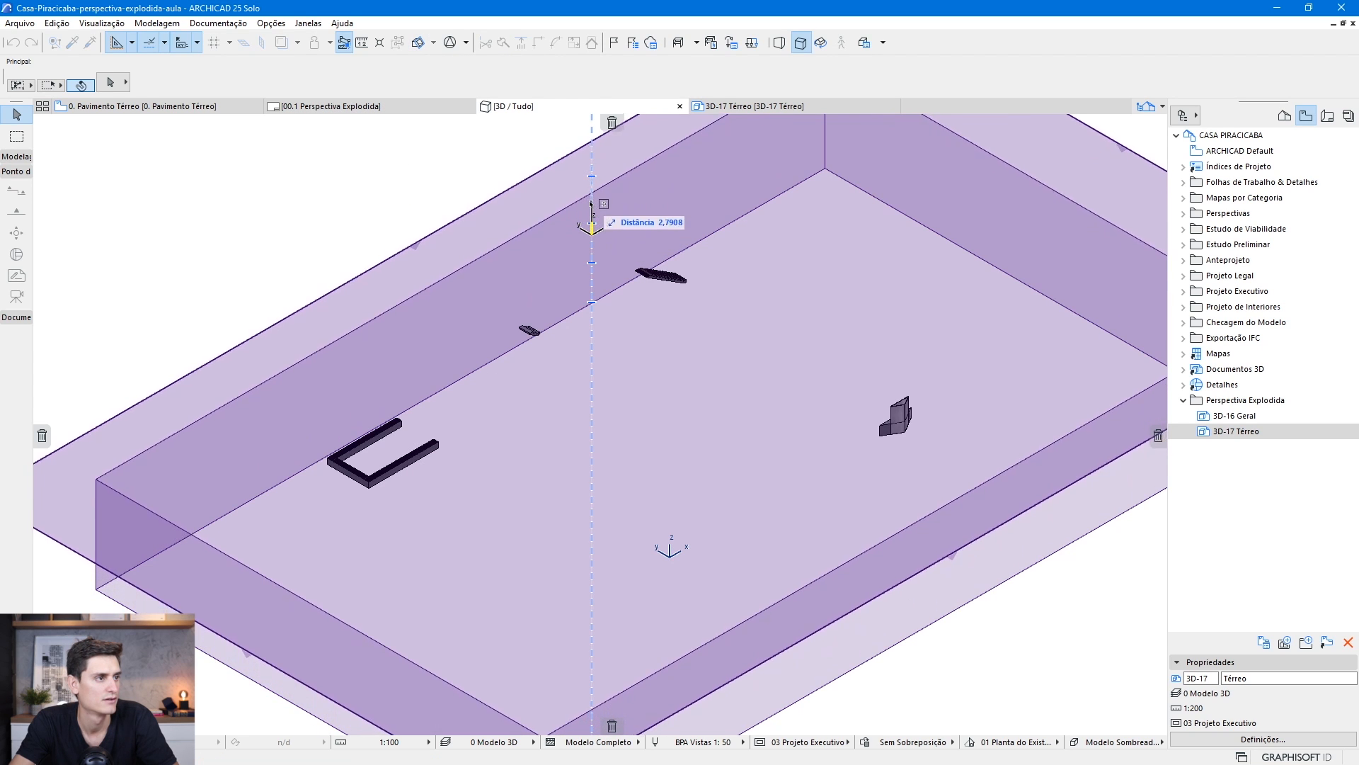
click(593, 168)
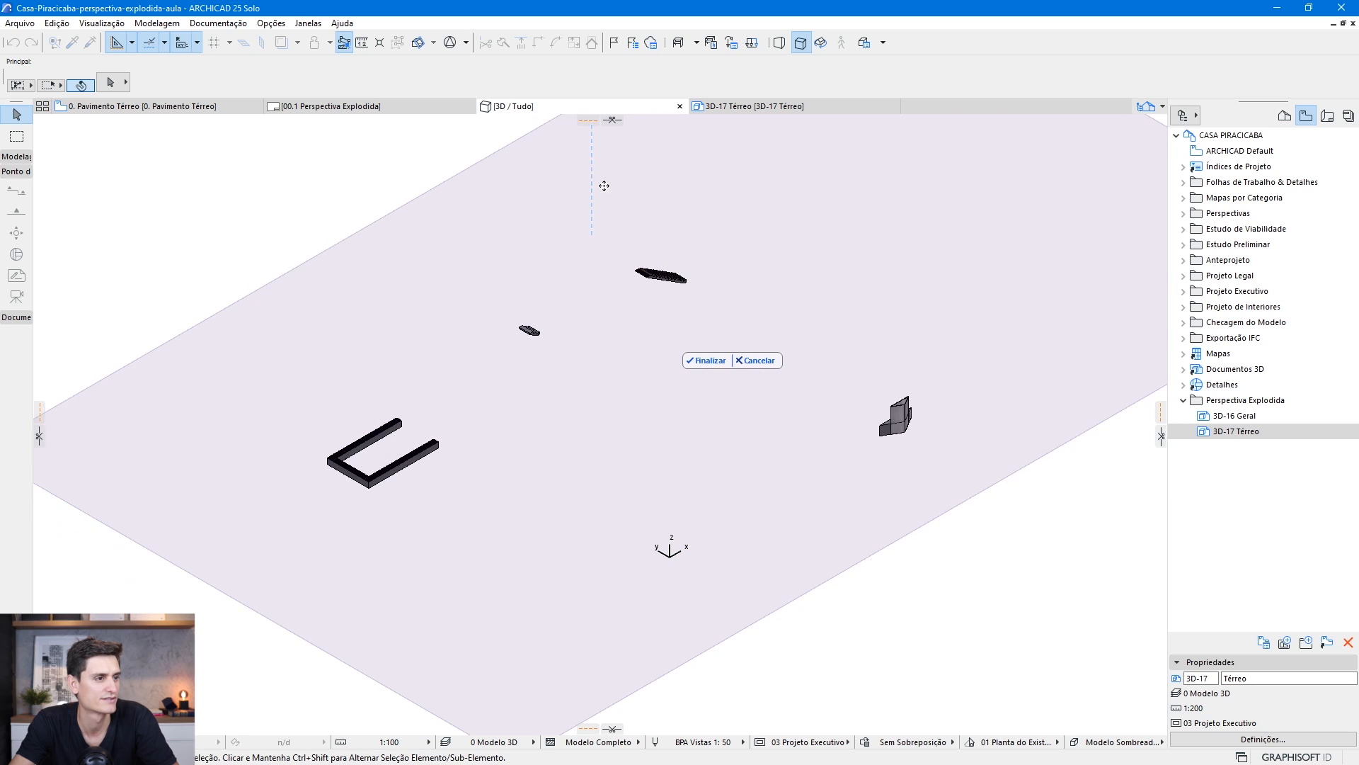
click(707, 359)
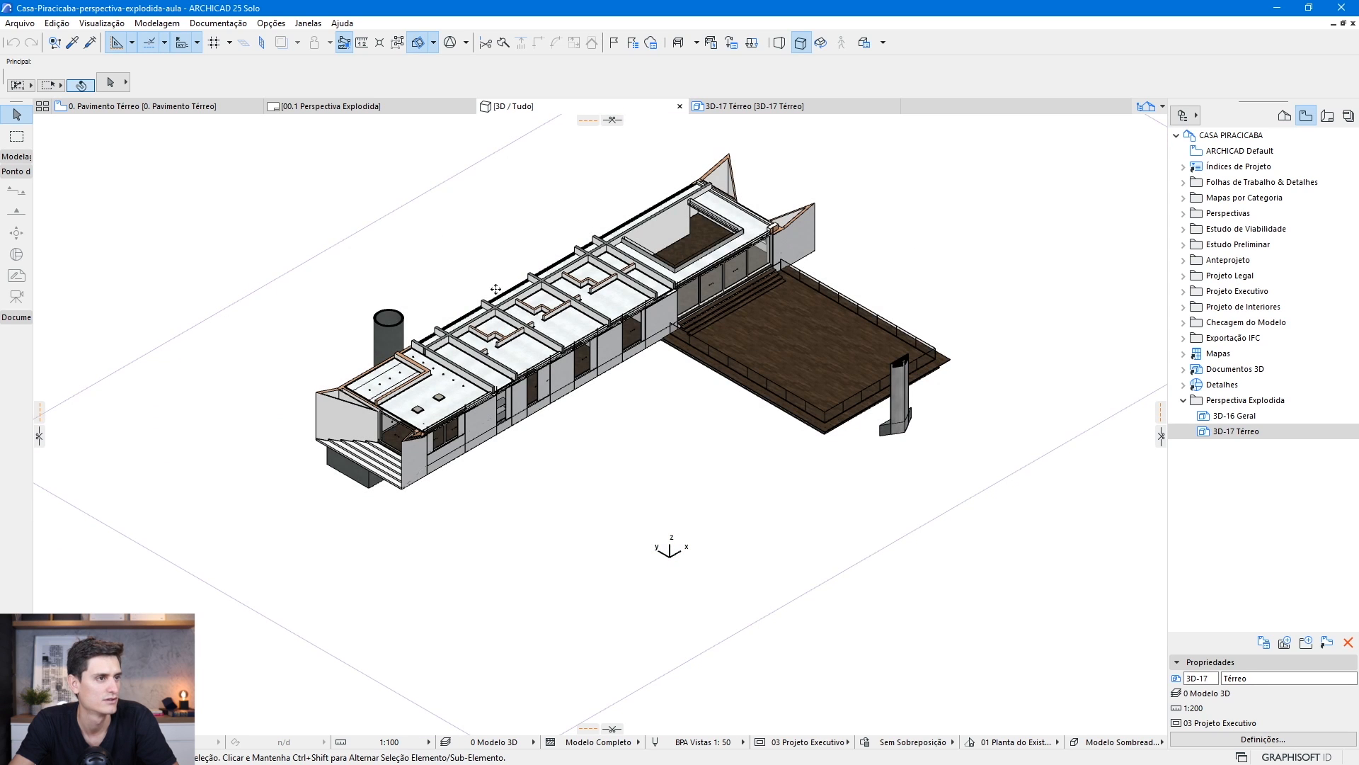
Lower the horizontal cutting plane by about 2.6 to cut through the upper-floor walls, finalizing the cut
click(533, 211)
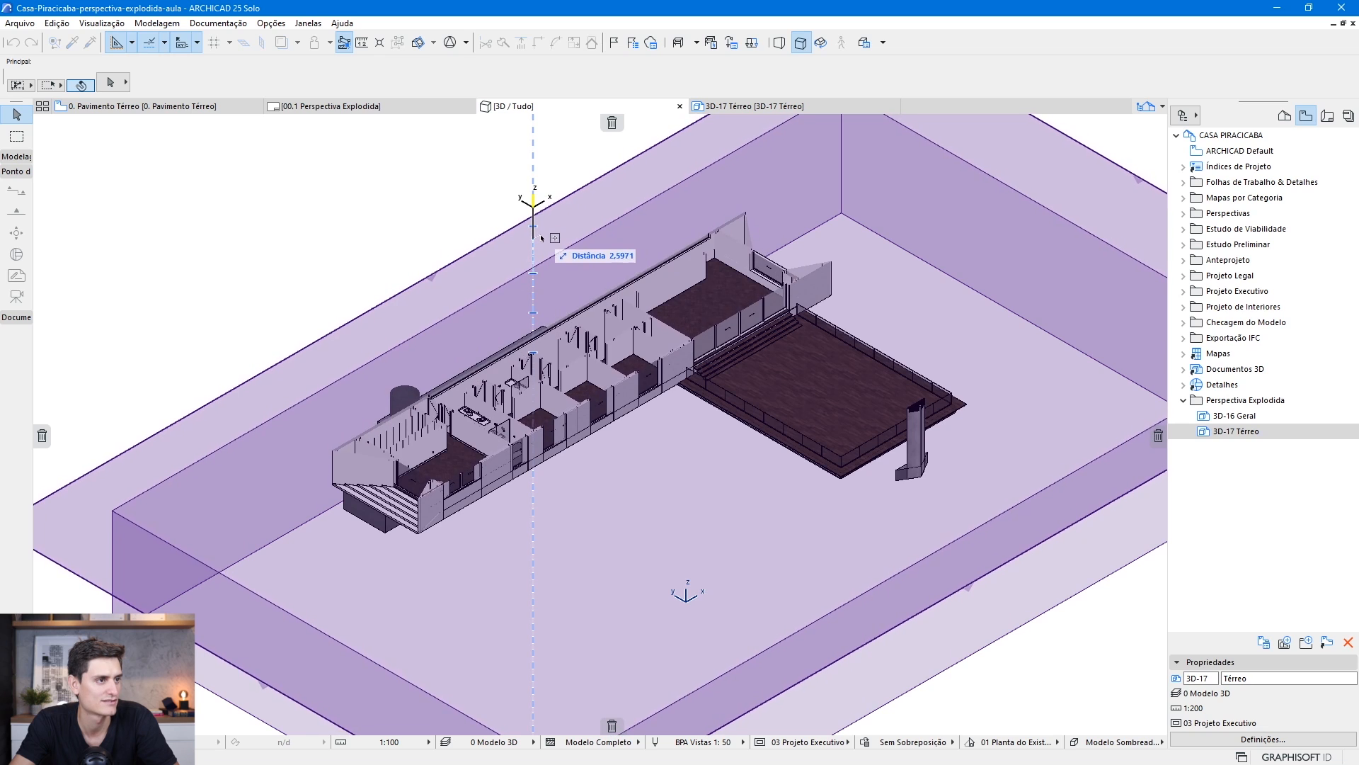
click(540, 234)
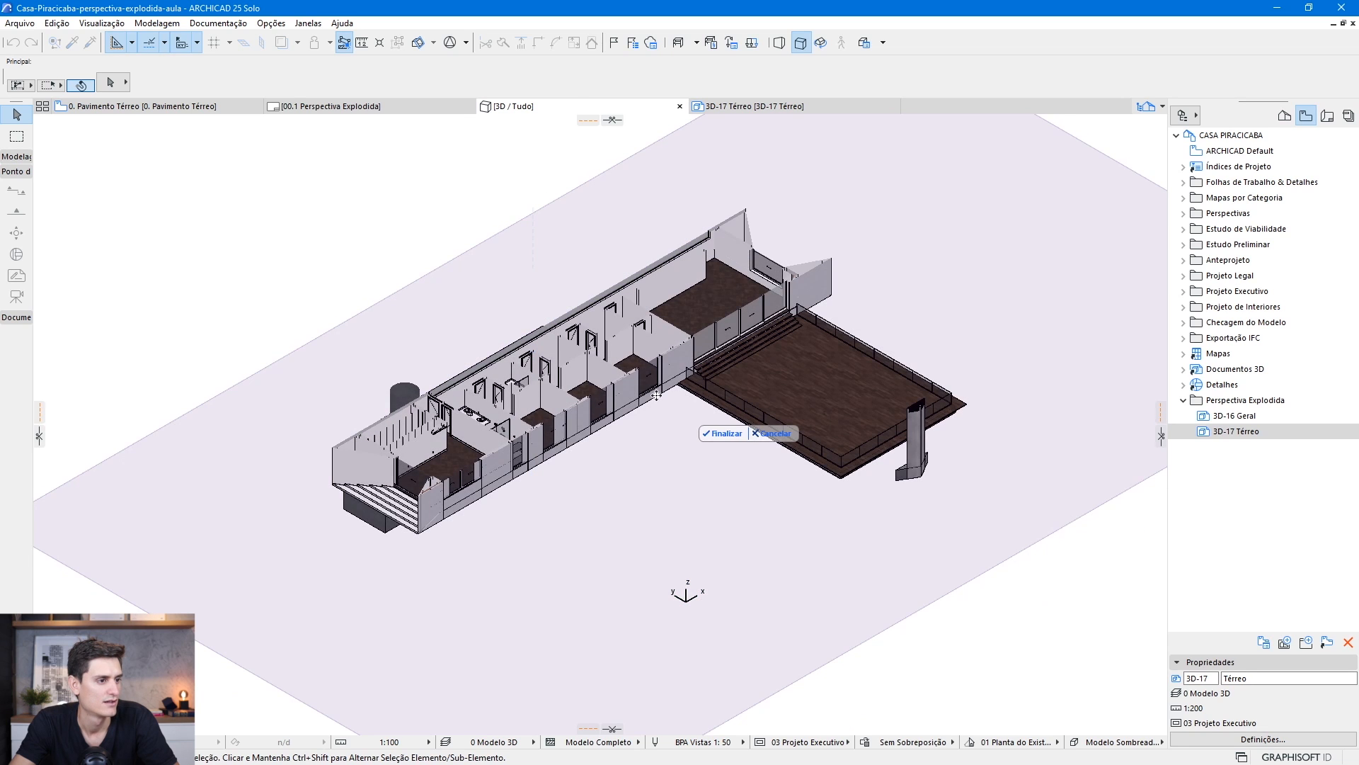
click(718, 433)
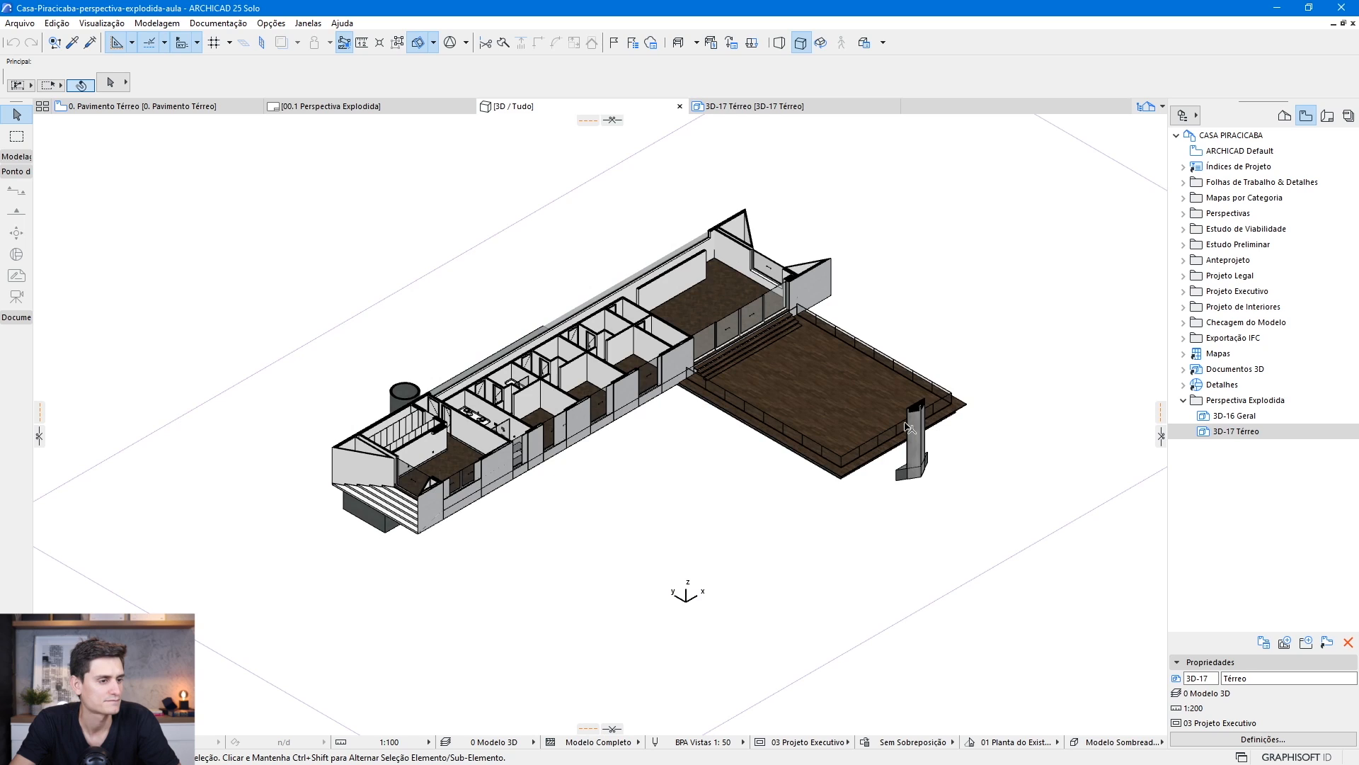
Set the upper floor's 3D projection to Isometria and adjust the camera direction
middle_drag(949, 402, 843, 408)
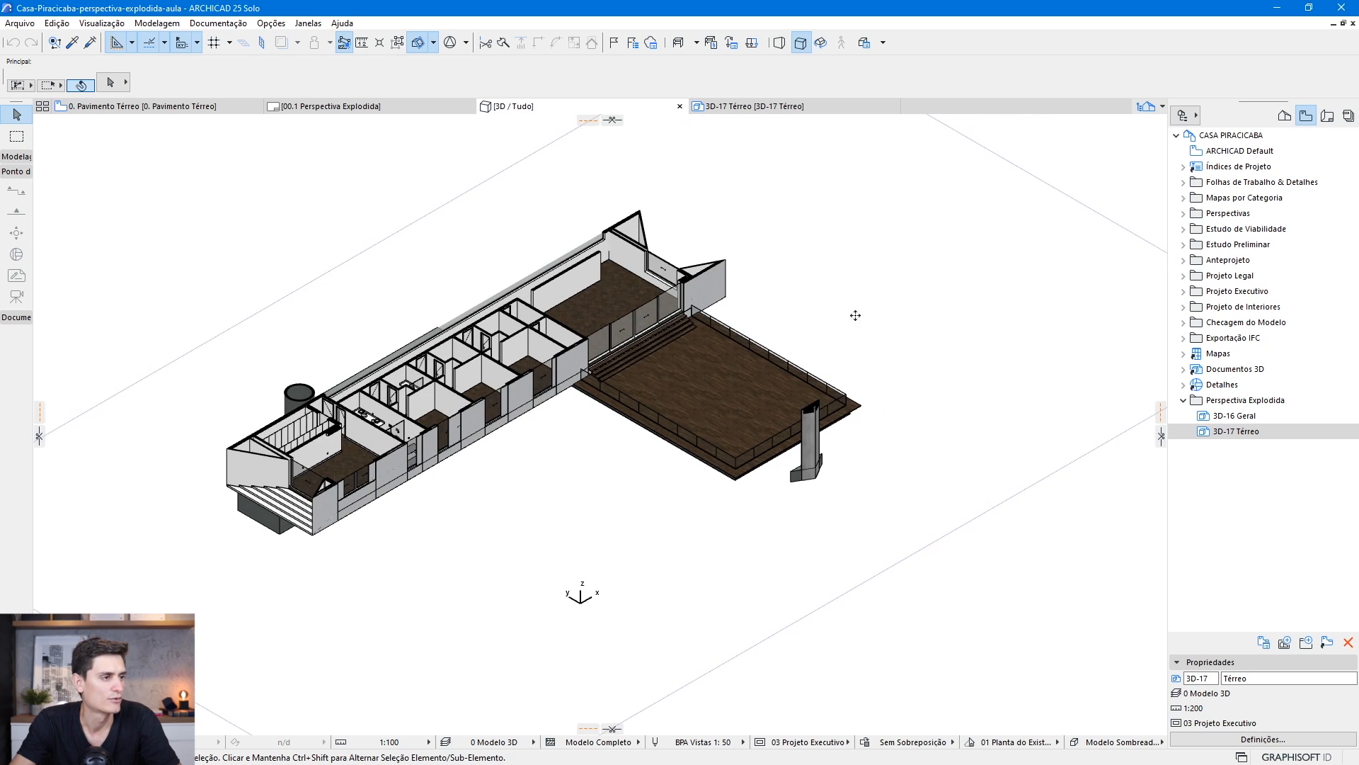
shift+middle_drag(620, 438, 544, 425)
right_click(321, 146)
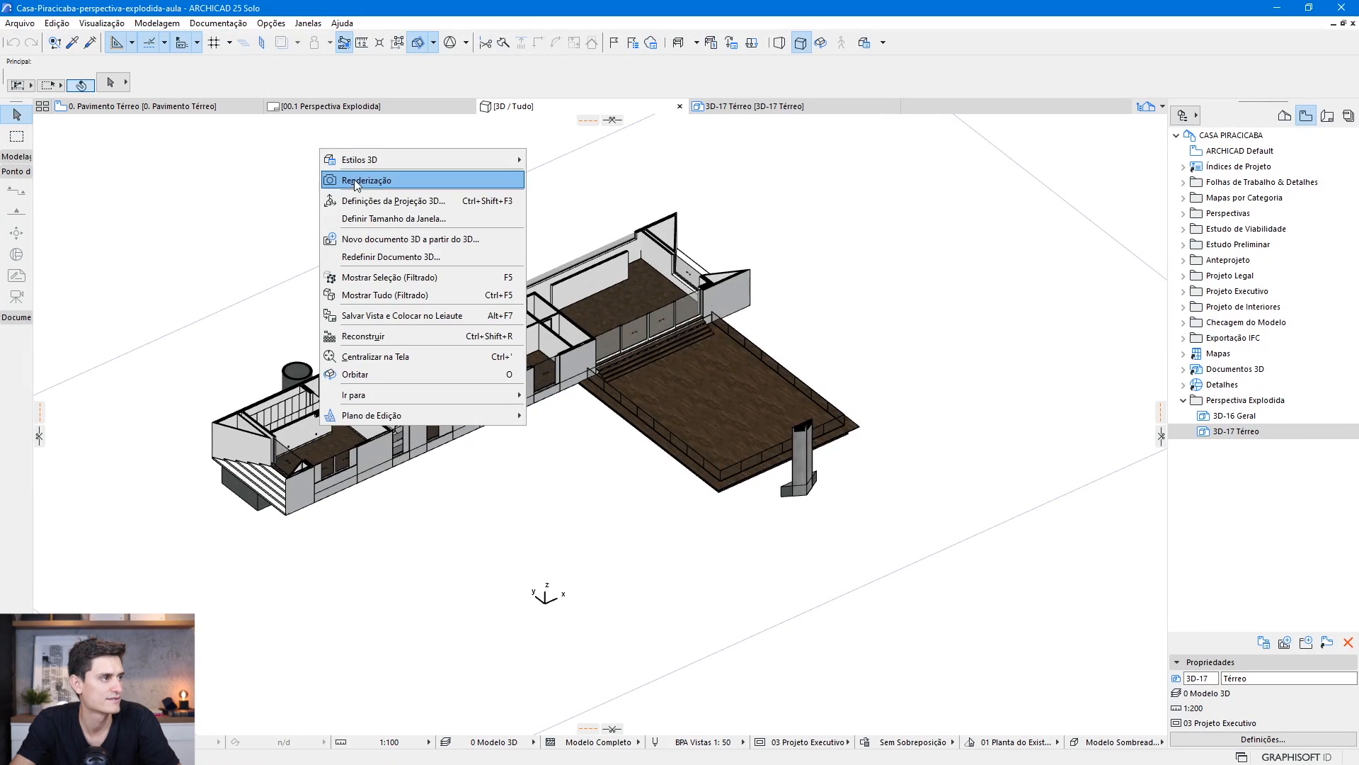
click(375, 201)
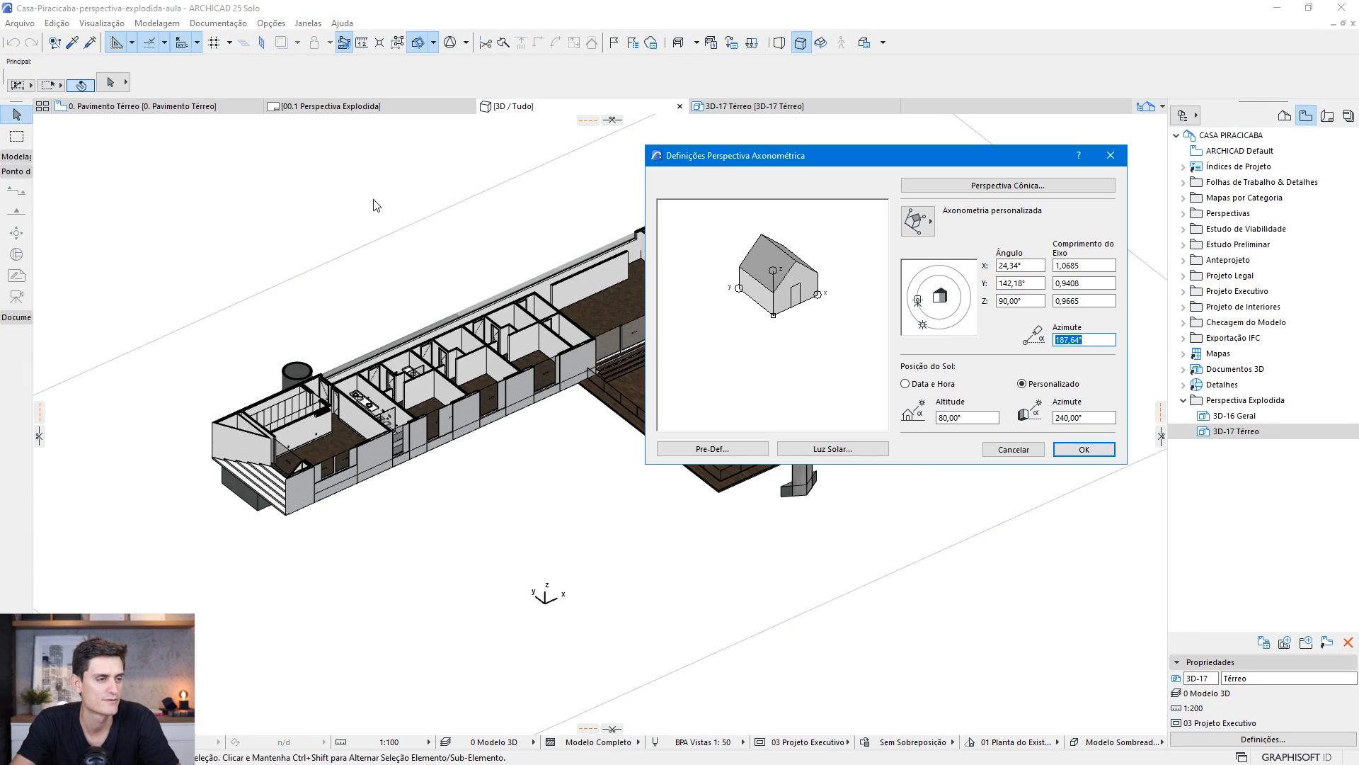
click(931, 230)
click(1021, 223)
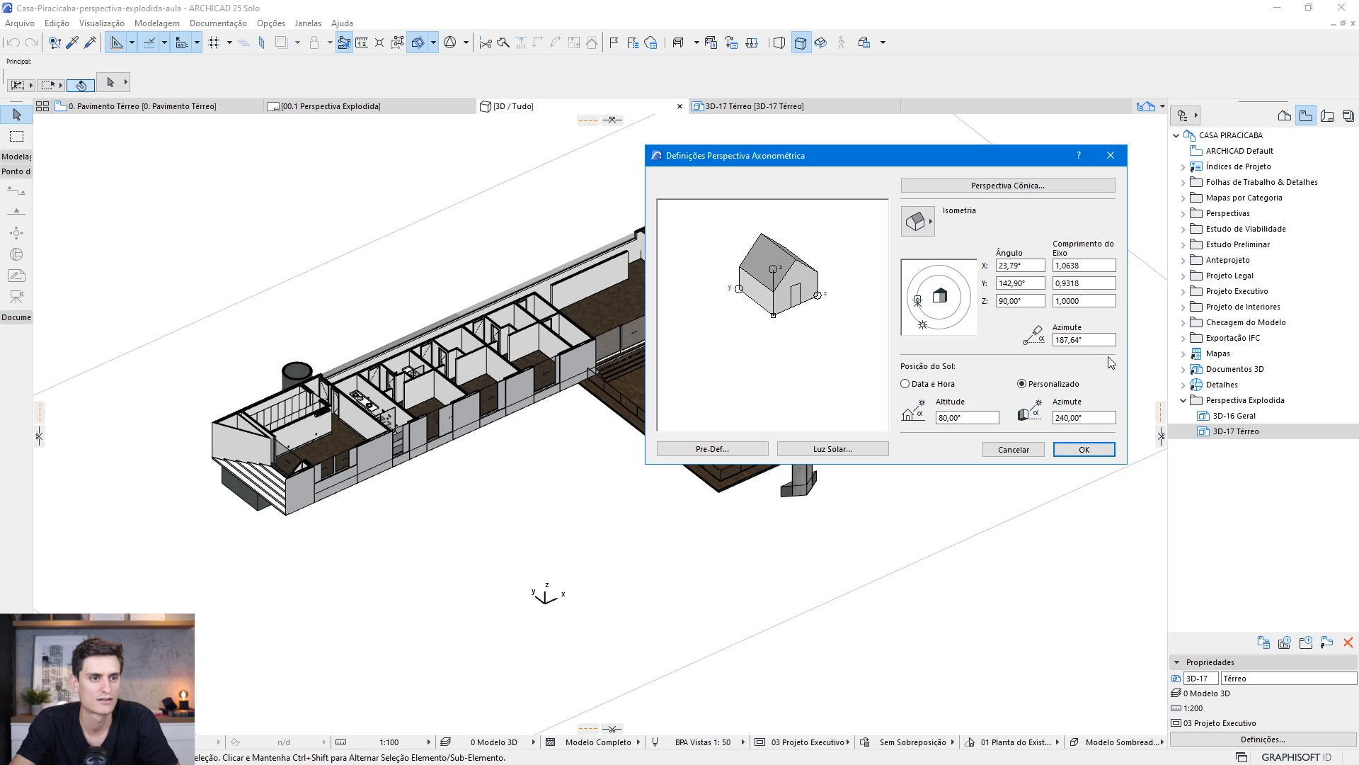
drag(924, 302, 917, 301)
click(1084, 448)
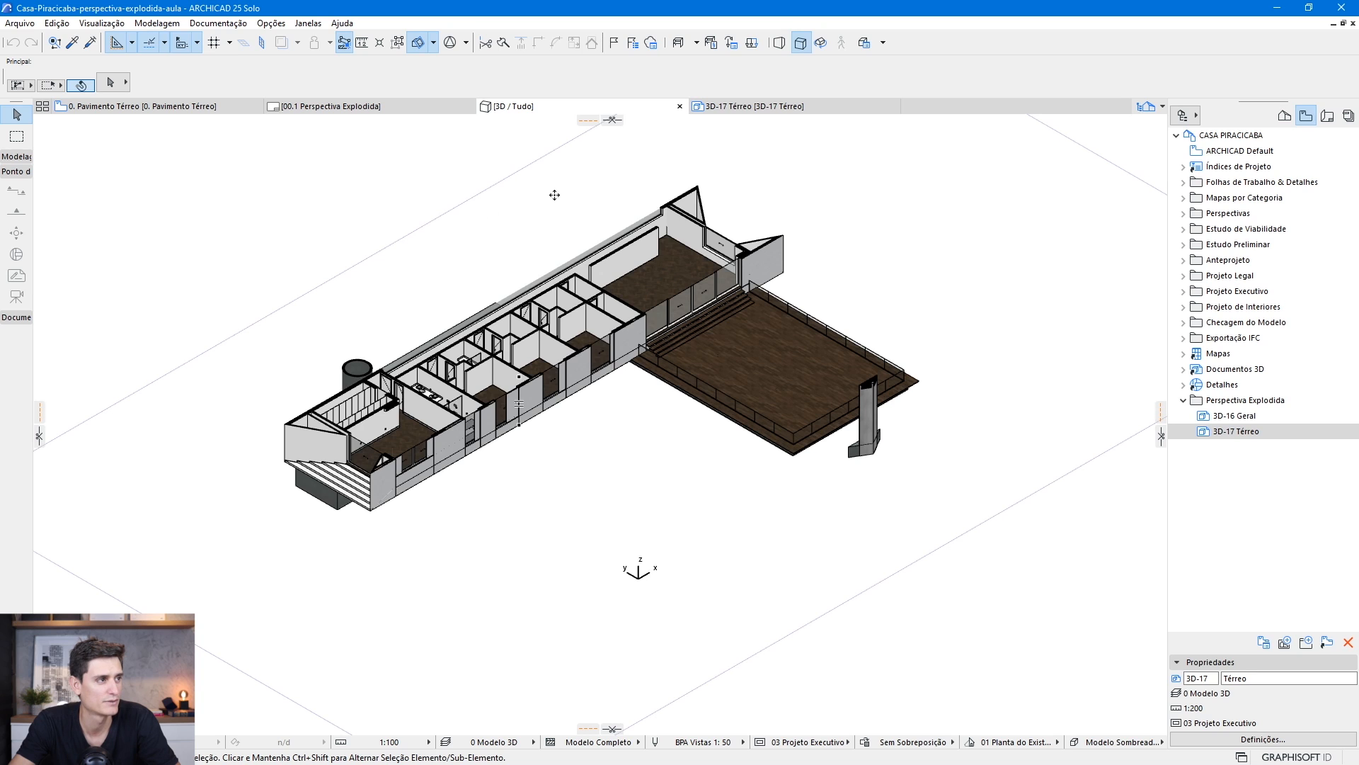
Try the conical perspective on the cut upper floor, orbit it, and return to the axonometric projection
click(780, 43)
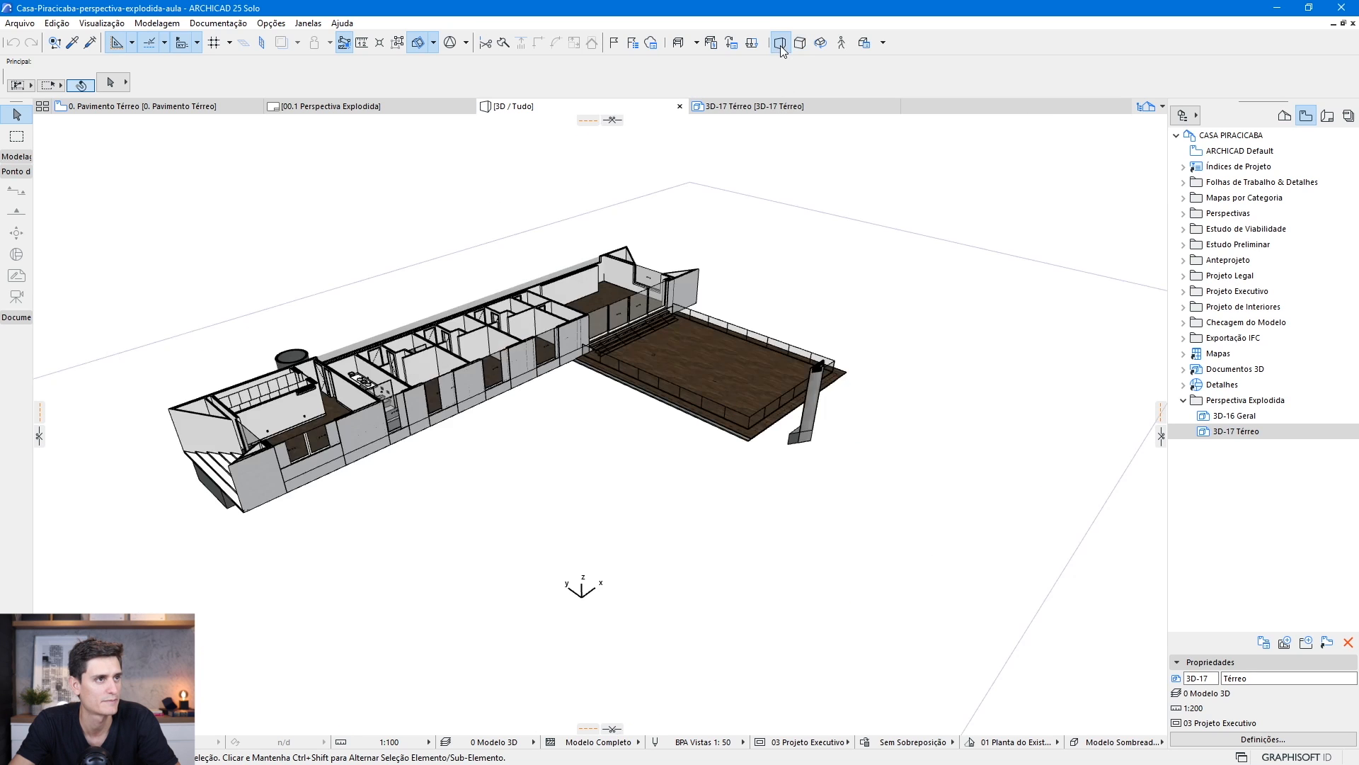
shift+middle_drag(409, 363, 606, 517)
click(800, 42)
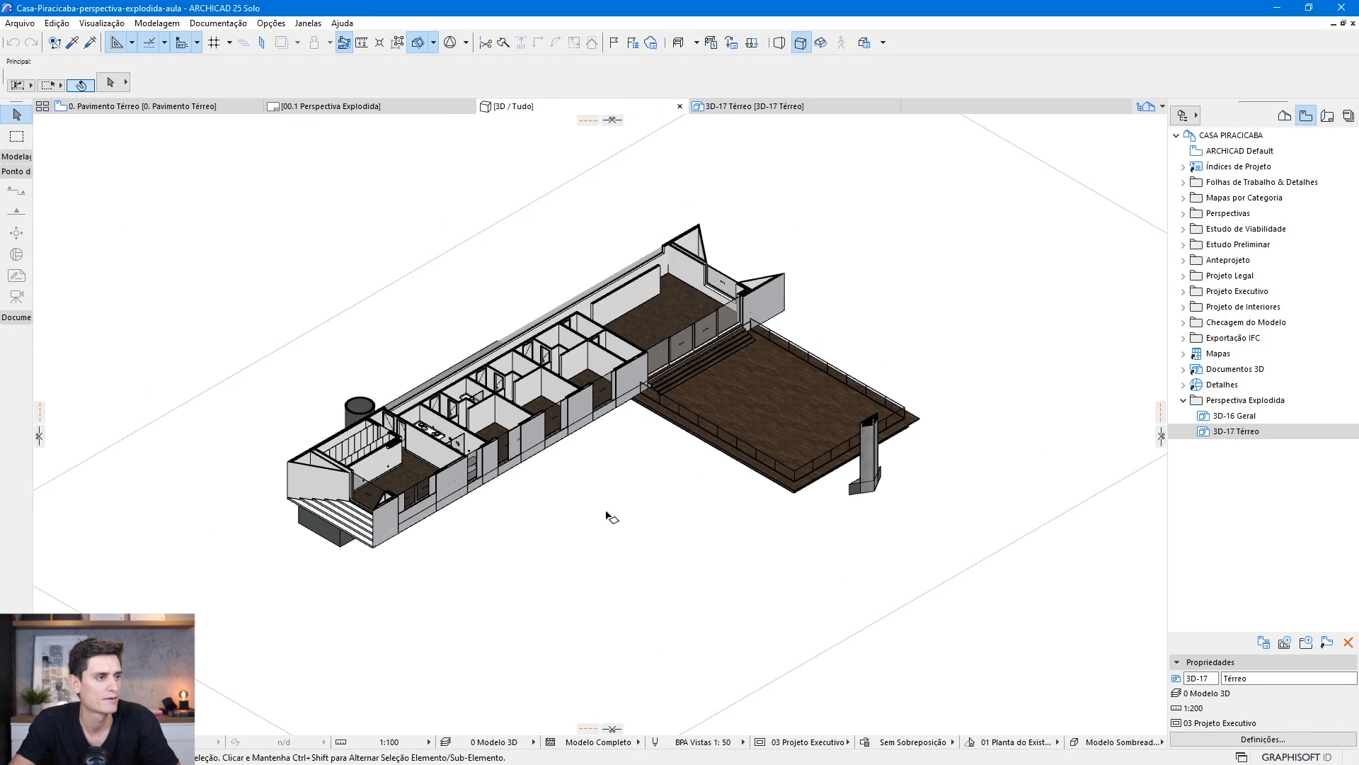
Create a new 3D document named "Pav 1" from the 3D view of the cut upper floor
mouse_move(527, 398)
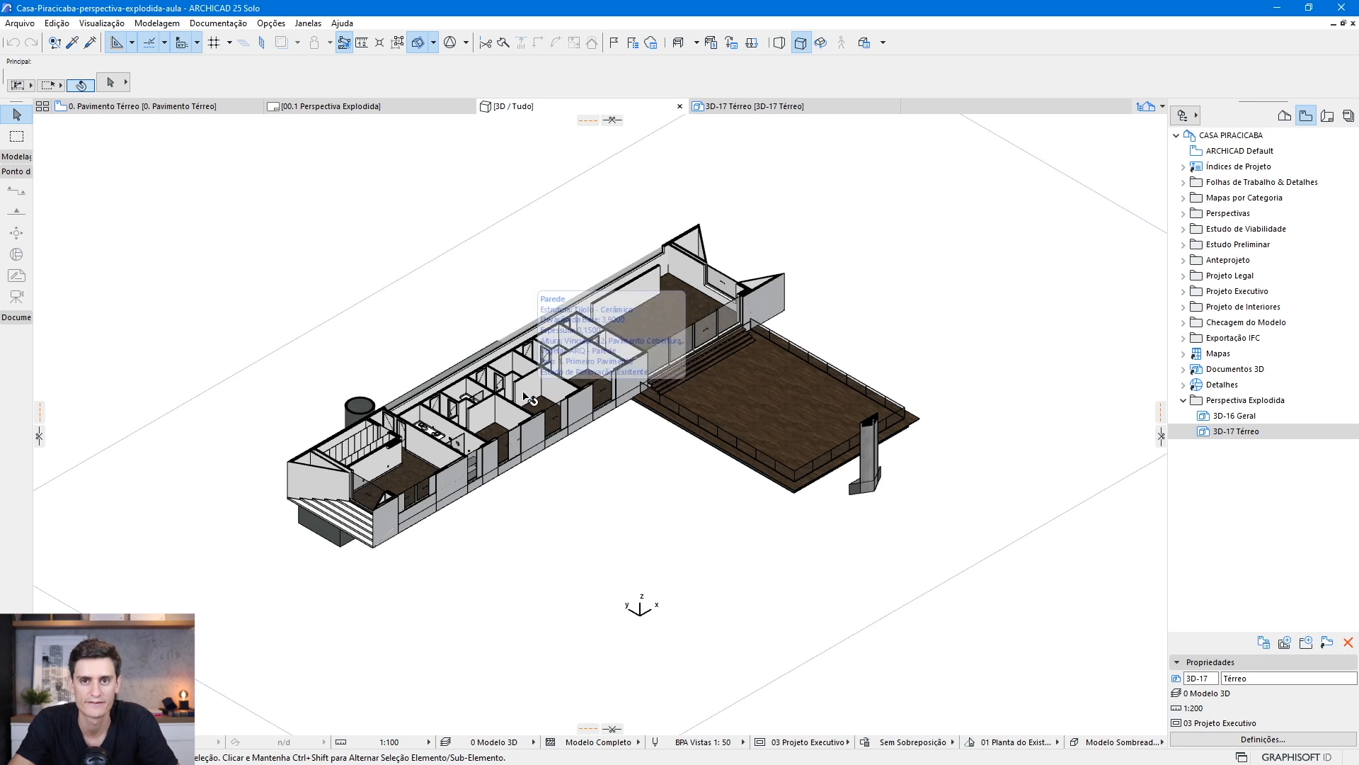
scroll(471, 333, up, 2)
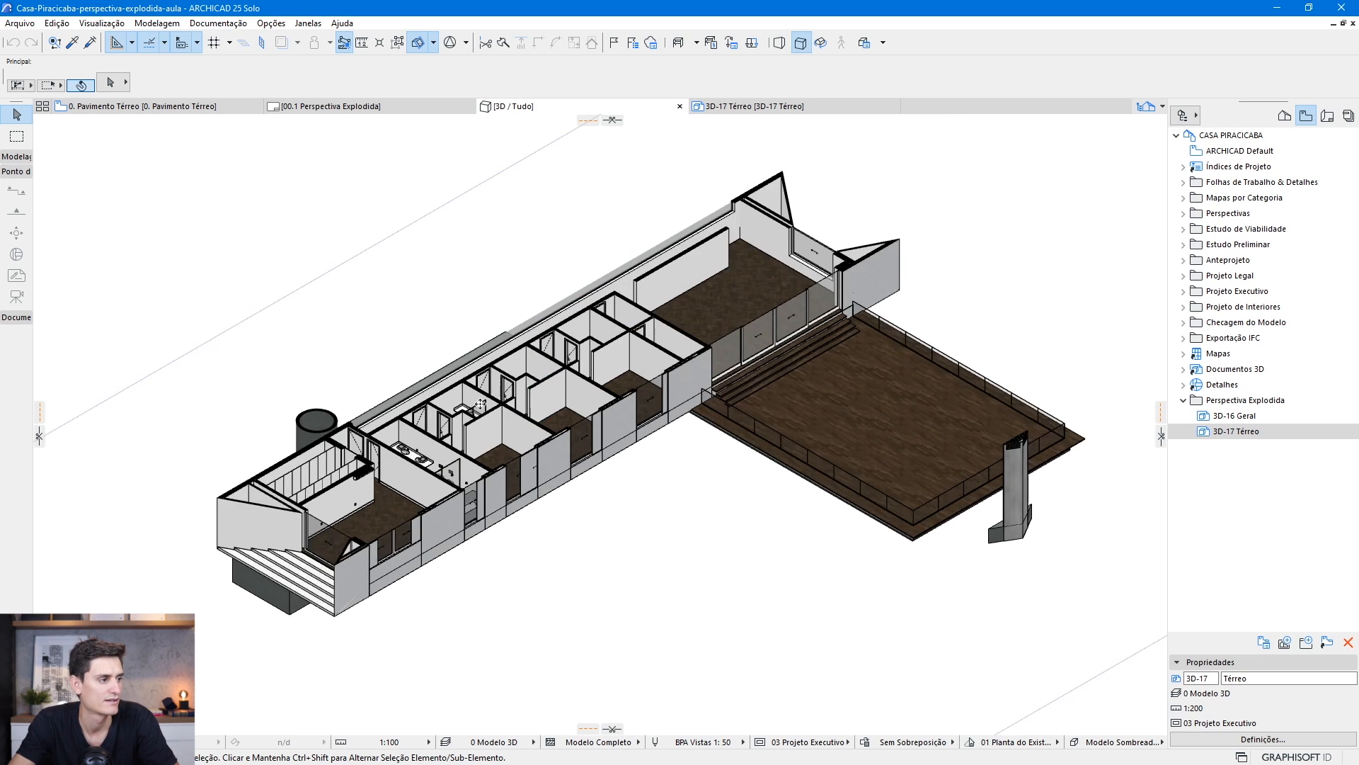
scroll(507, 398, down, 2)
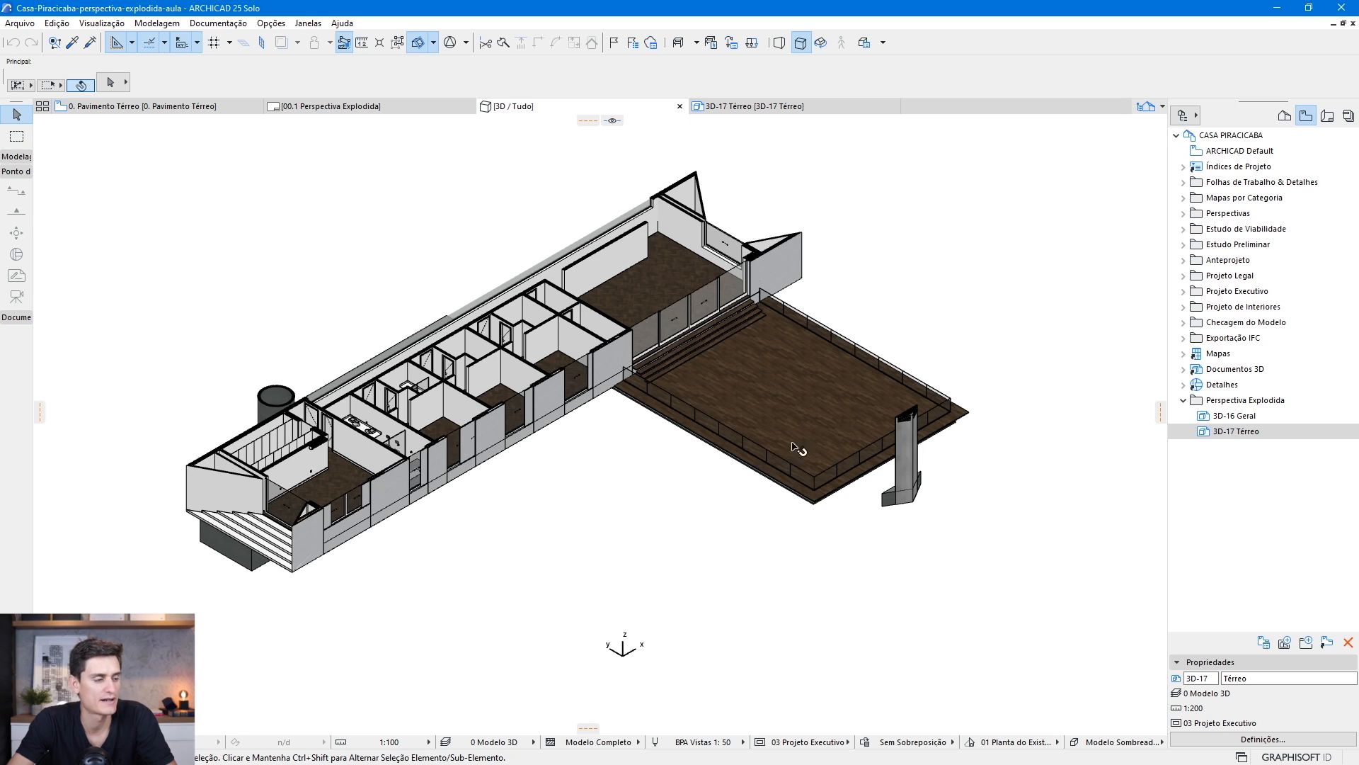
right_click(872, 203)
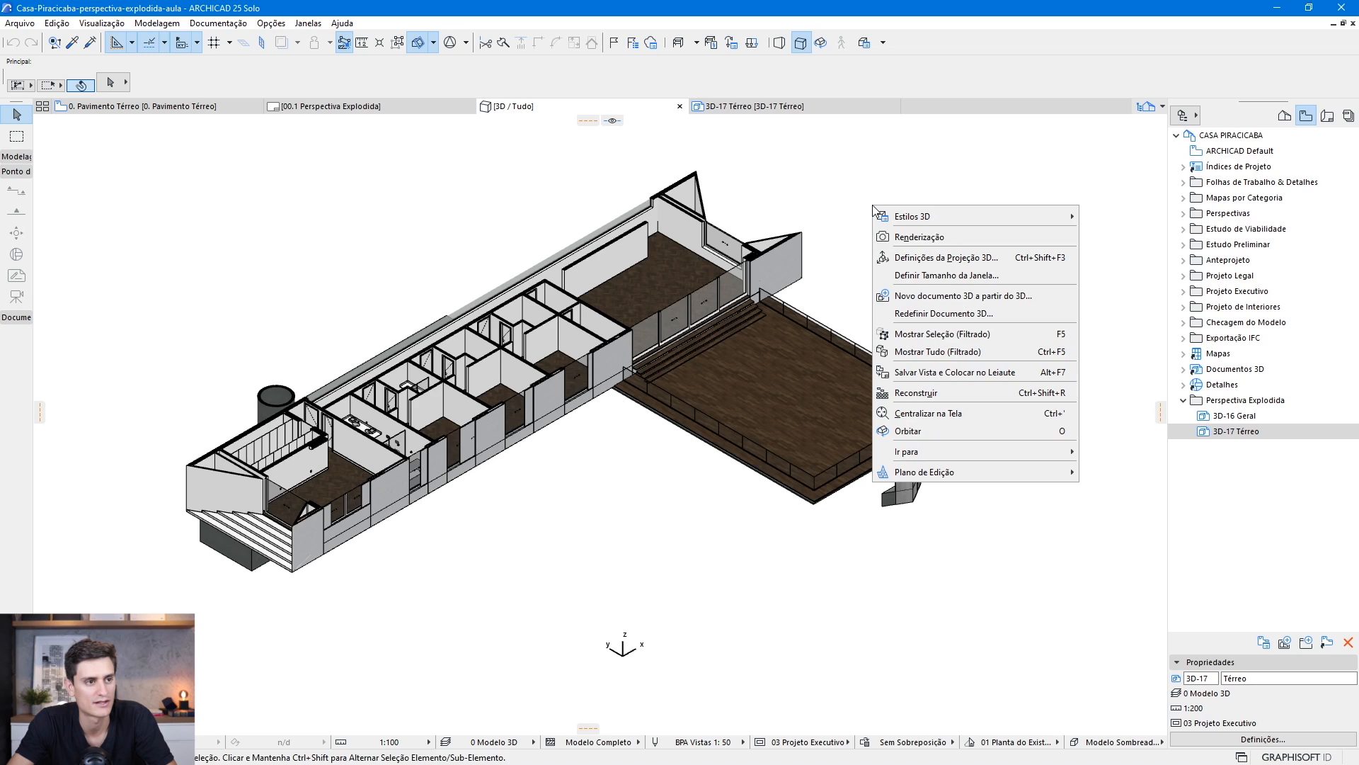
click(945, 295)
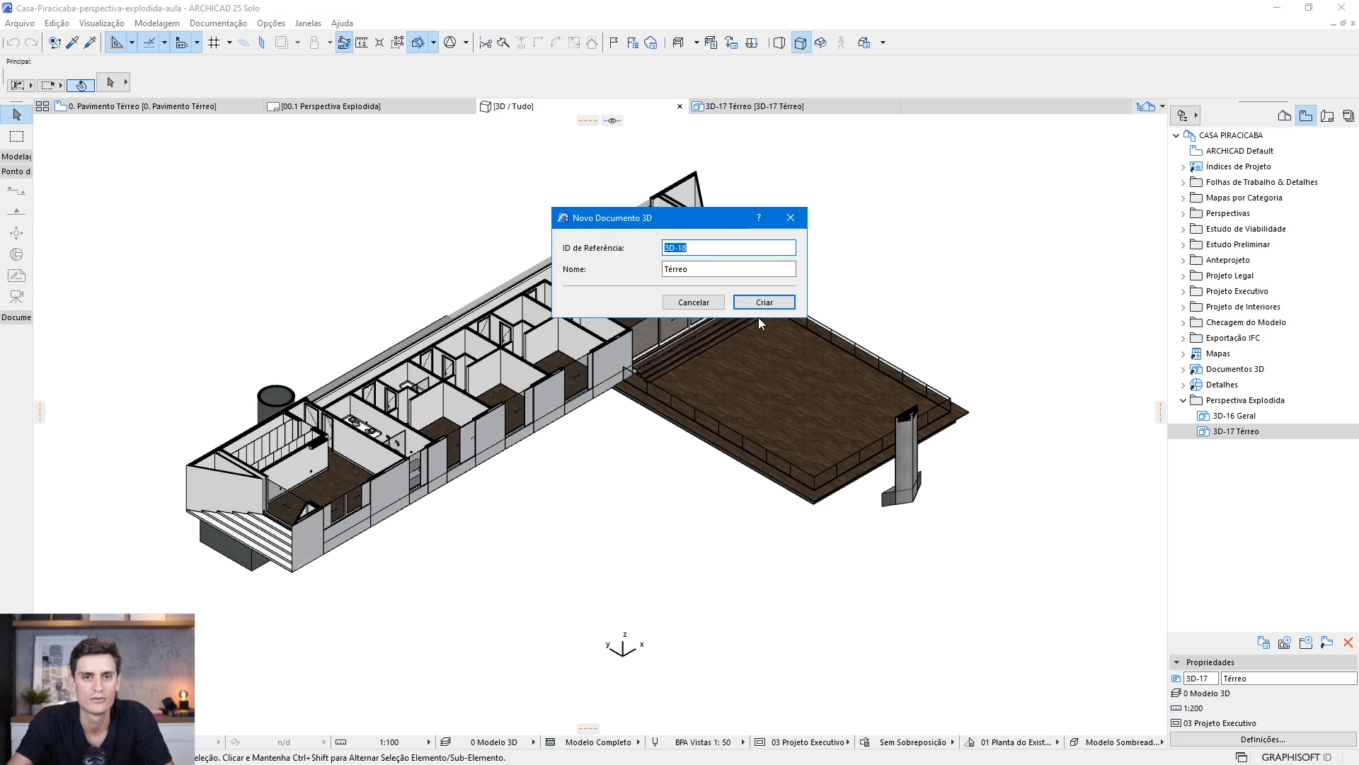
click(728, 268)
double_click(729, 268)
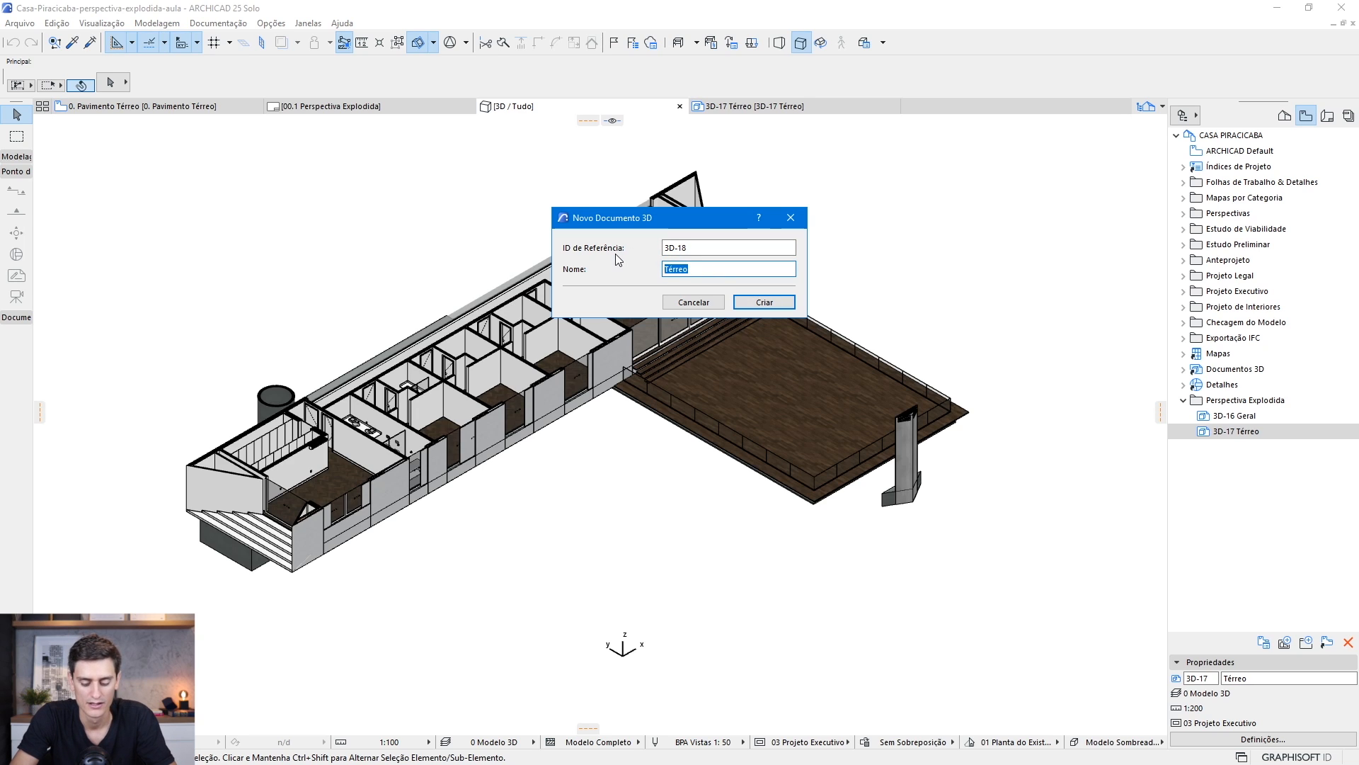
text(Pav 1)
click(764, 303)
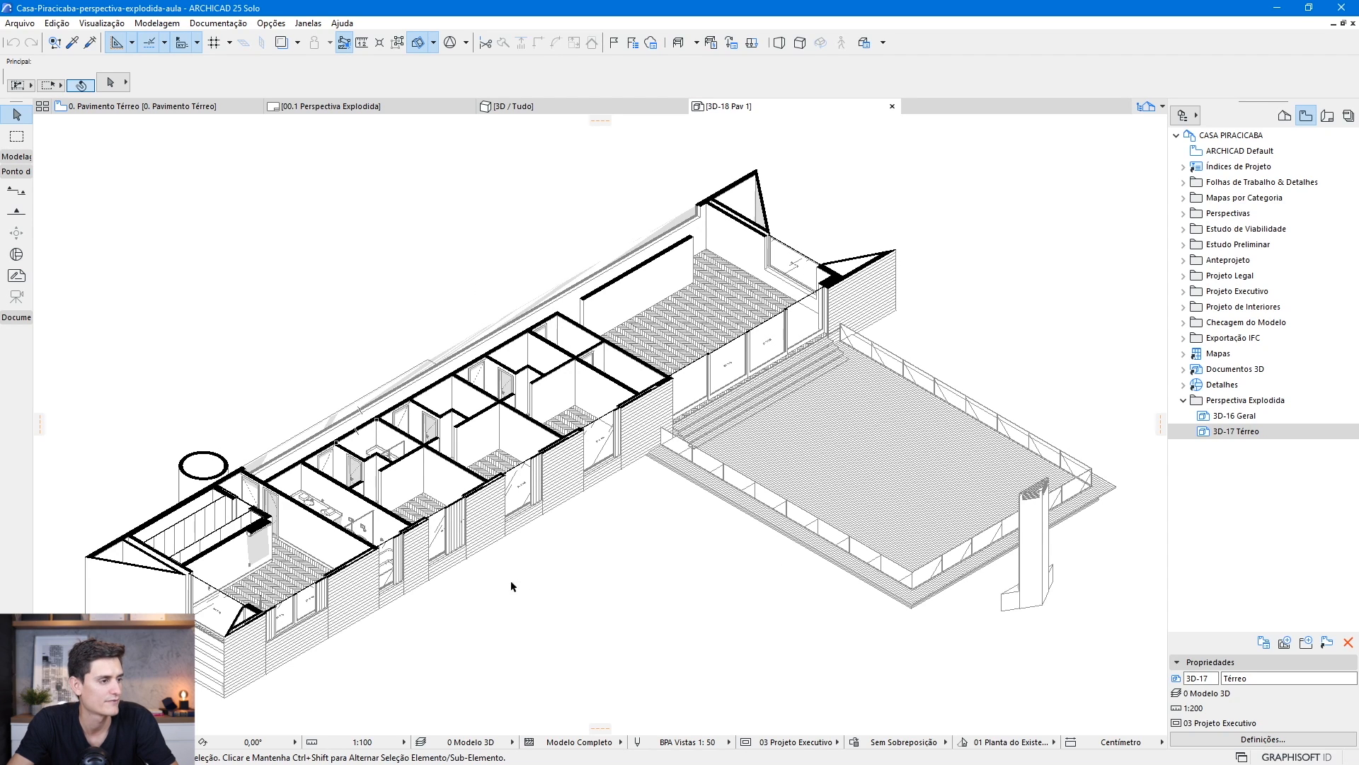
Save the Pav 1 document as a view in the Perspectiva Explodida folder at 1:200 scale
middle_drag(513, 586, 540, 545)
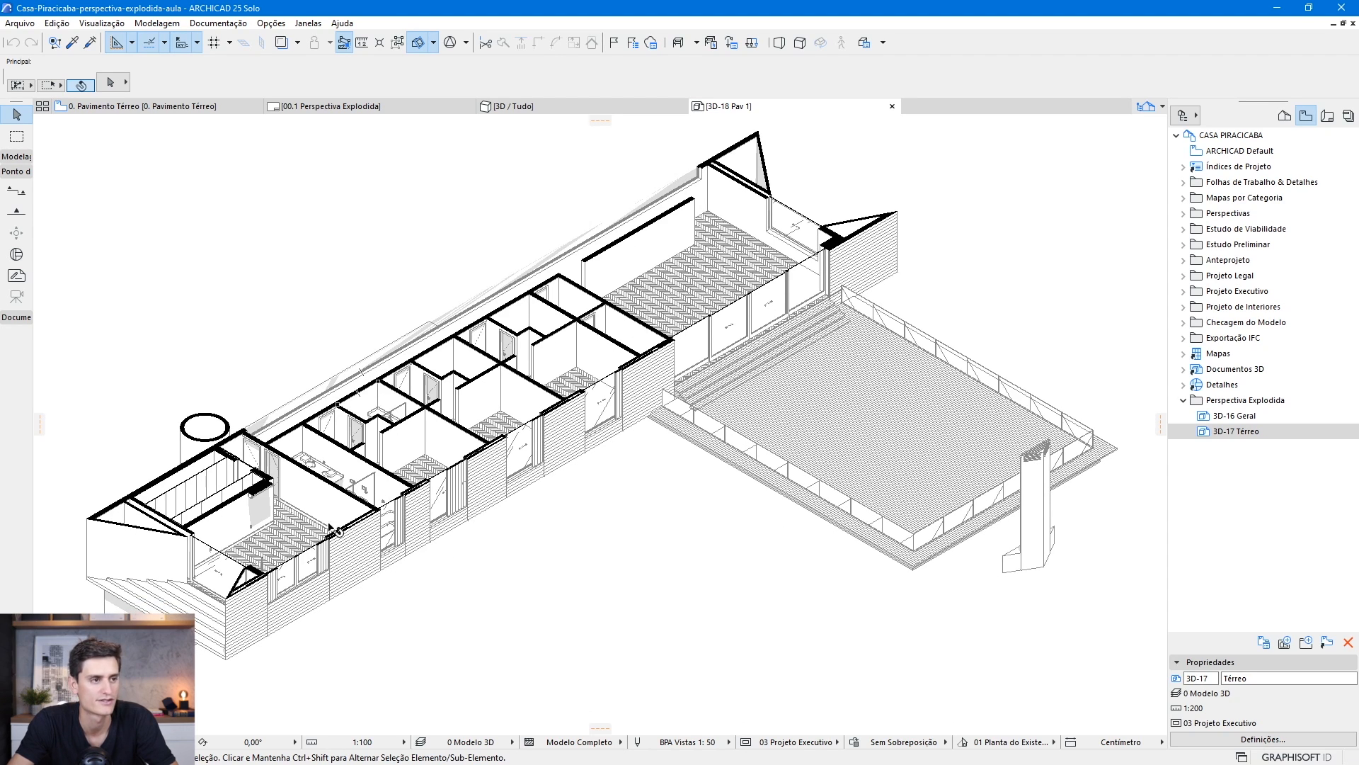
scroll(565, 508, down, 2)
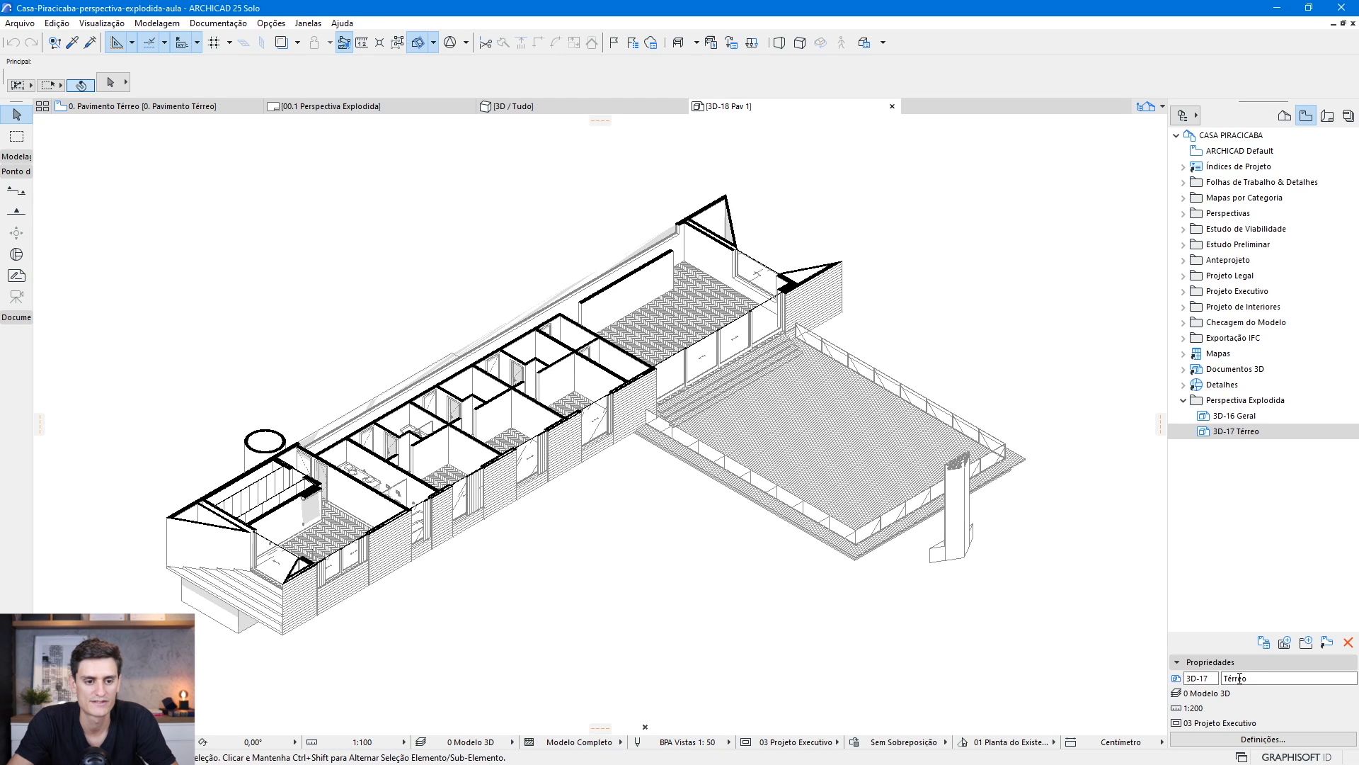
click(1285, 643)
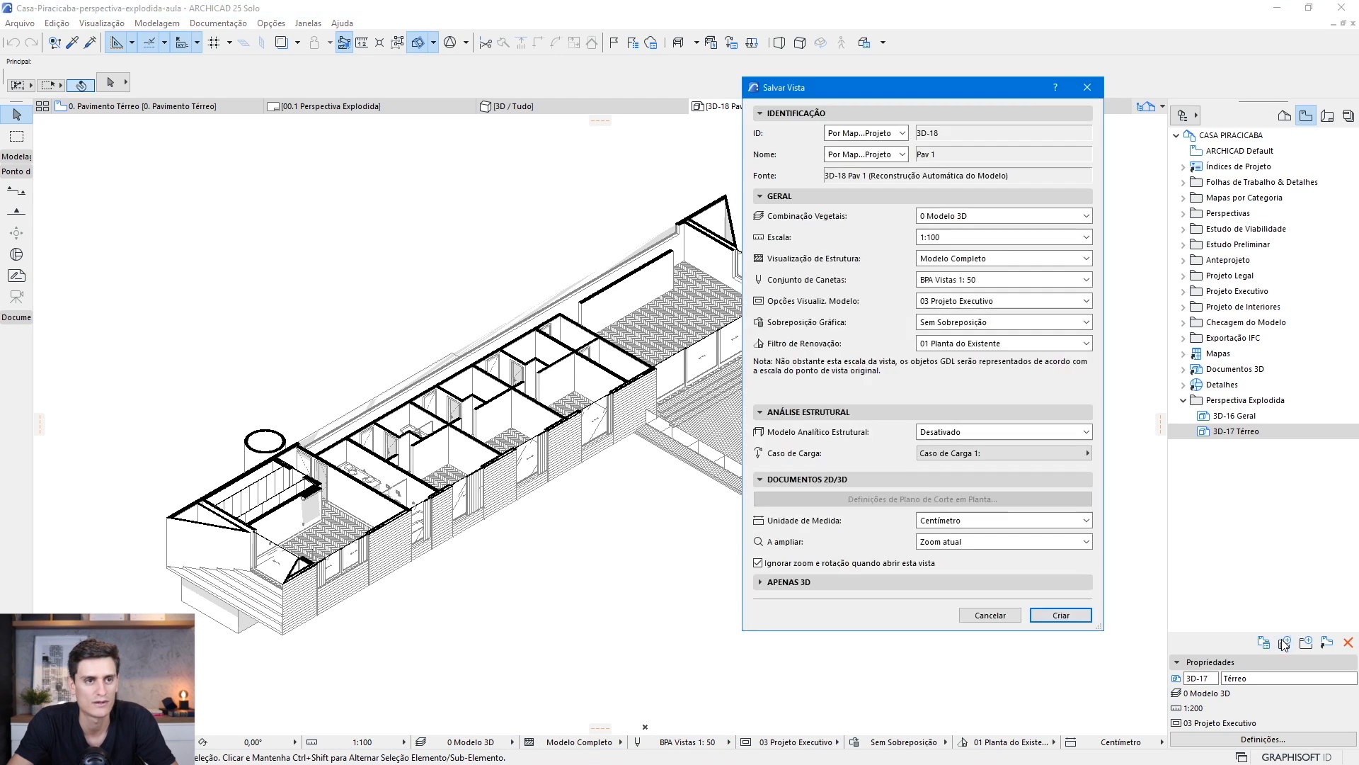
click(948, 237)
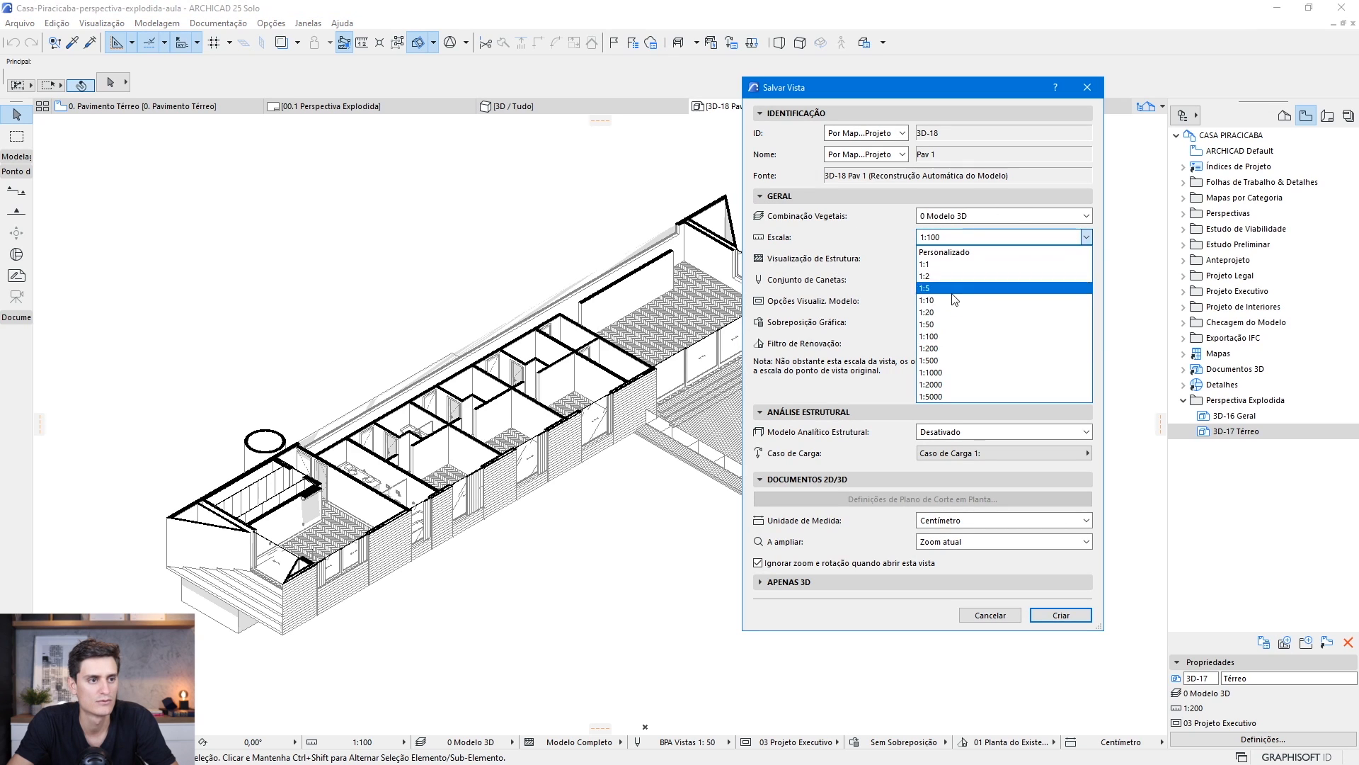
click(954, 350)
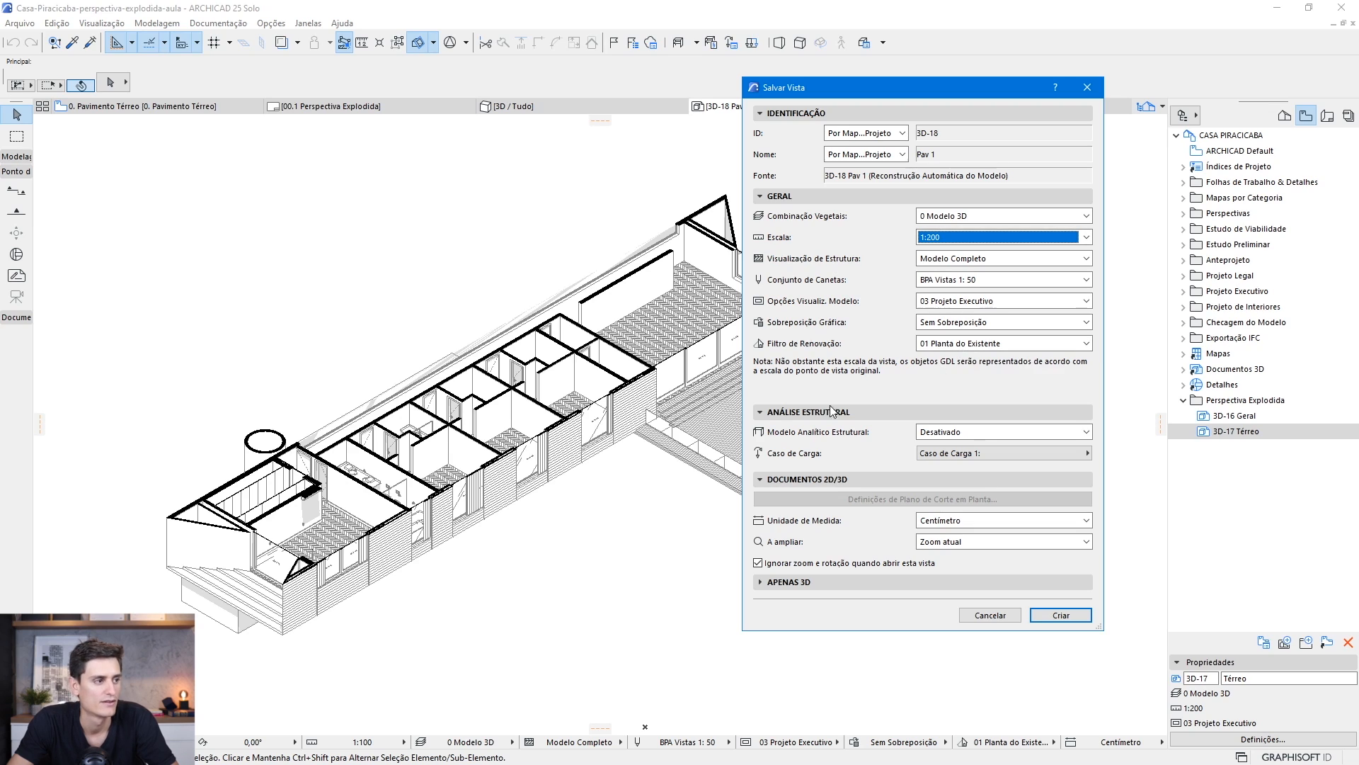
click(1069, 618)
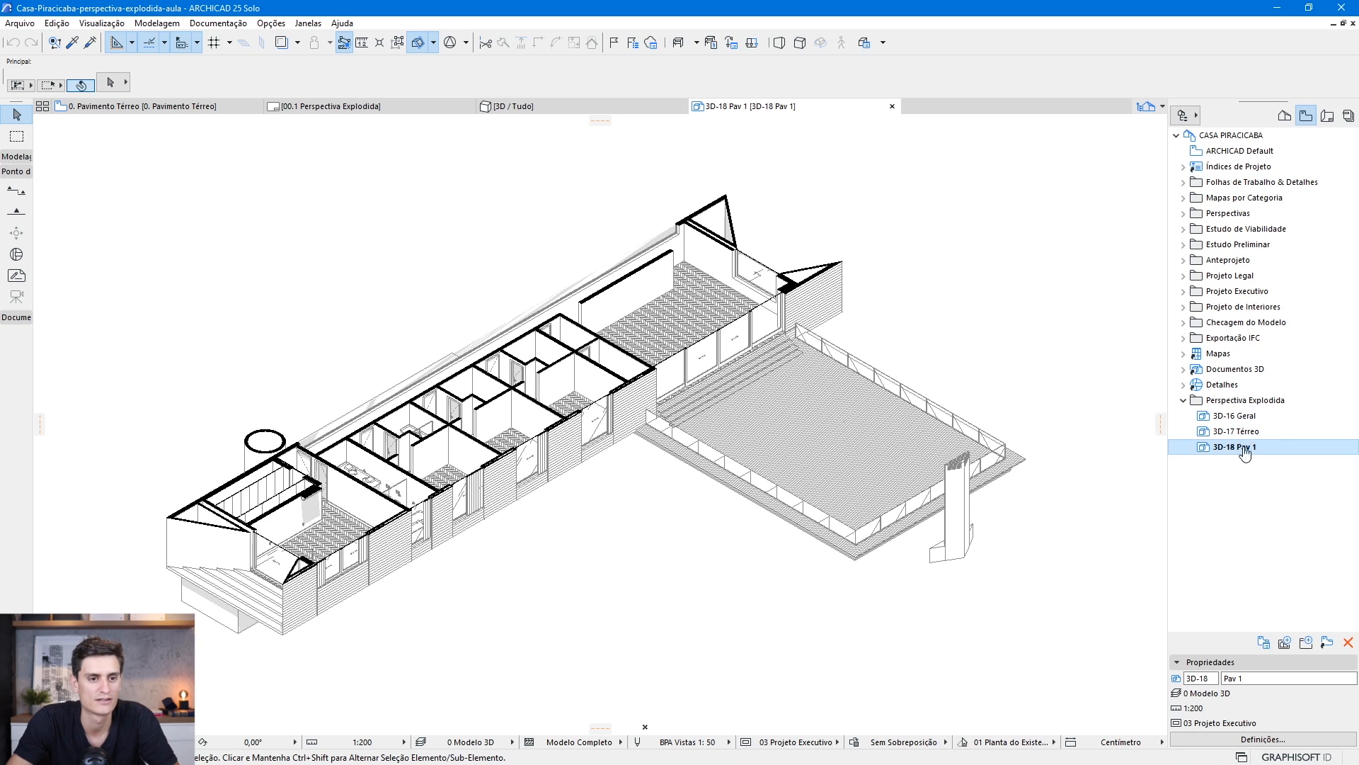
Return to the 3D model and limit its displayed storeys to 2. Pavimento Cobertura for both ends of the range
click(513, 110)
middle_drag(380, 294, 395, 330)
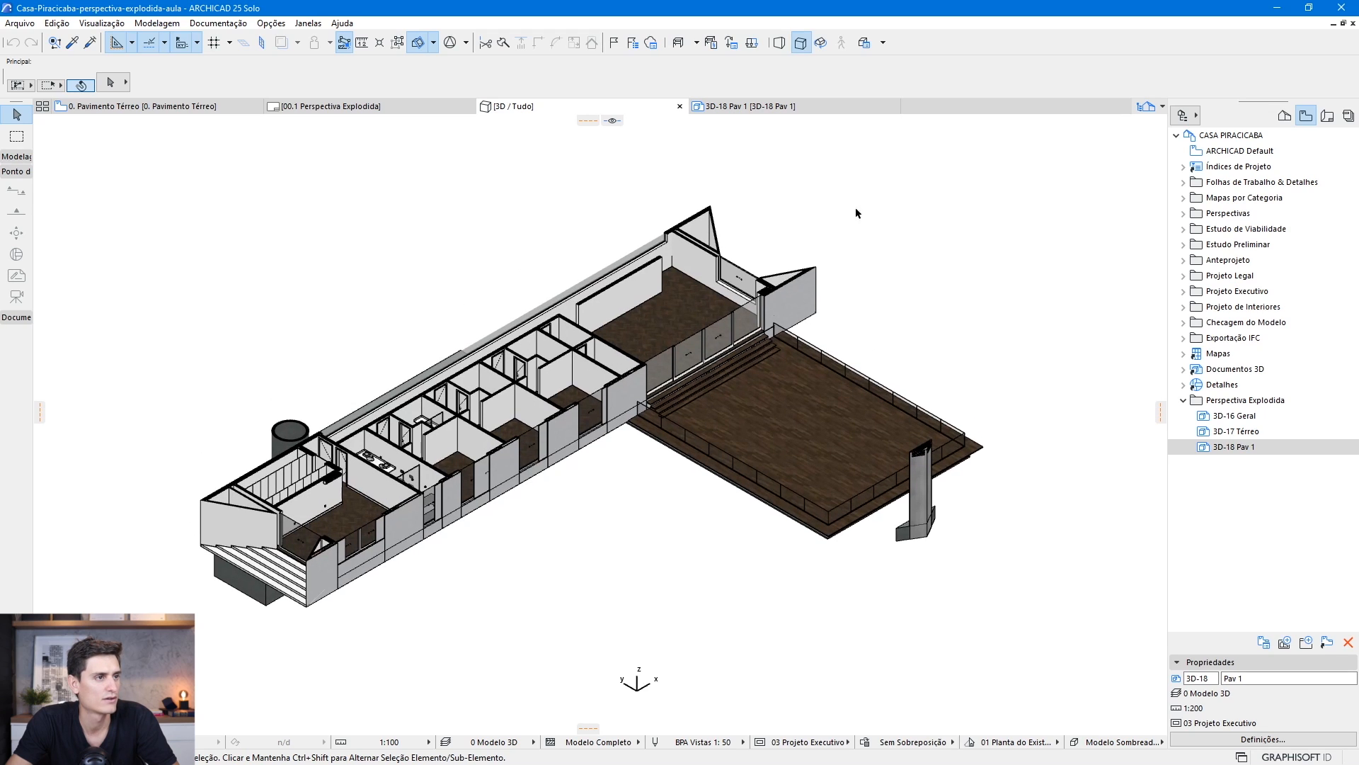
click(434, 44)
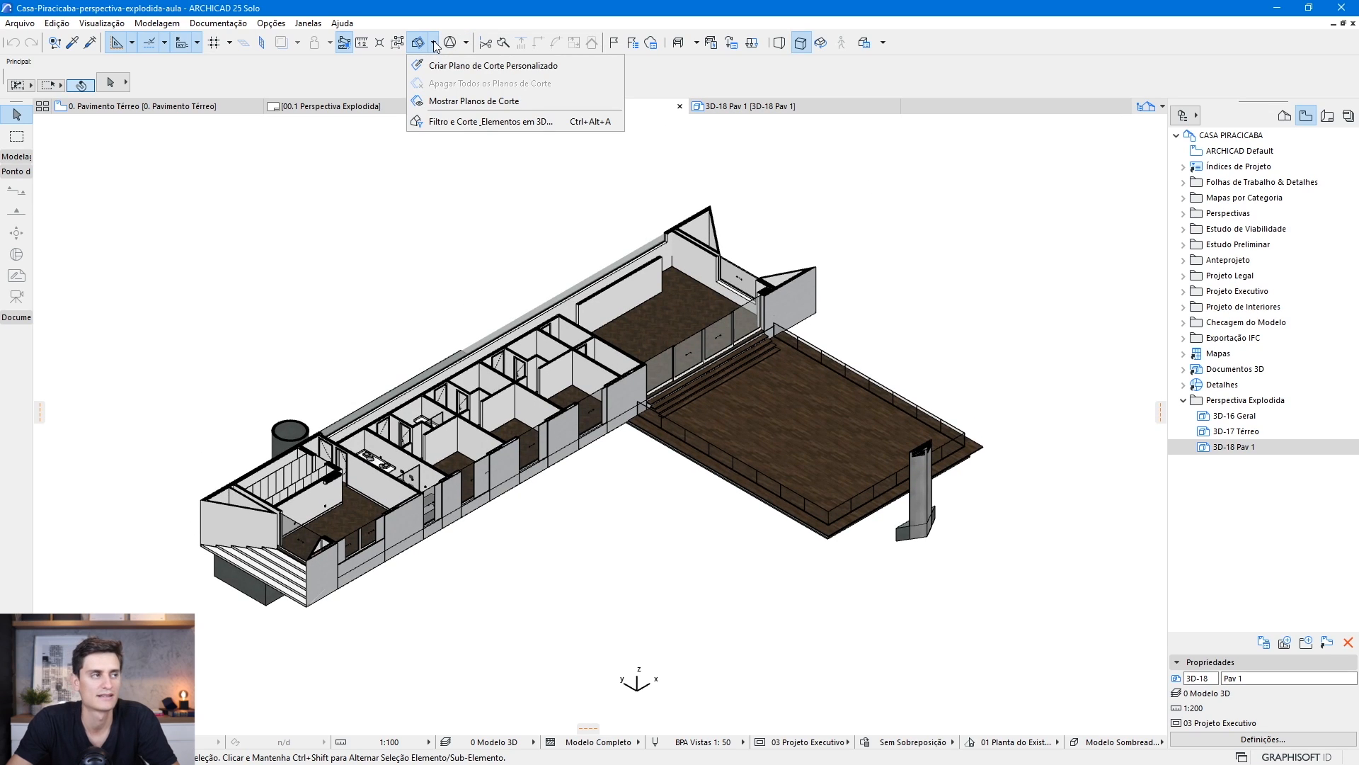
click(475, 119)
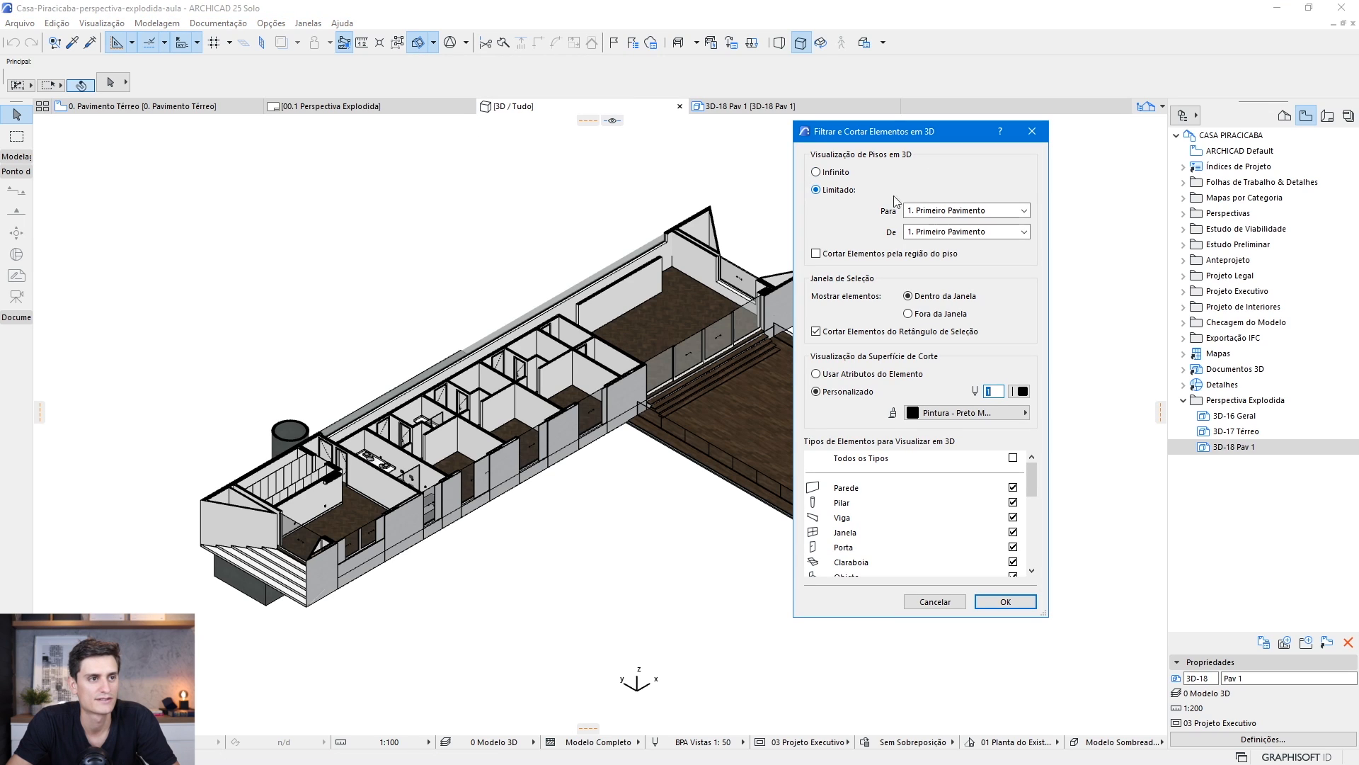
click(943, 212)
click(972, 225)
click(952, 232)
click(942, 249)
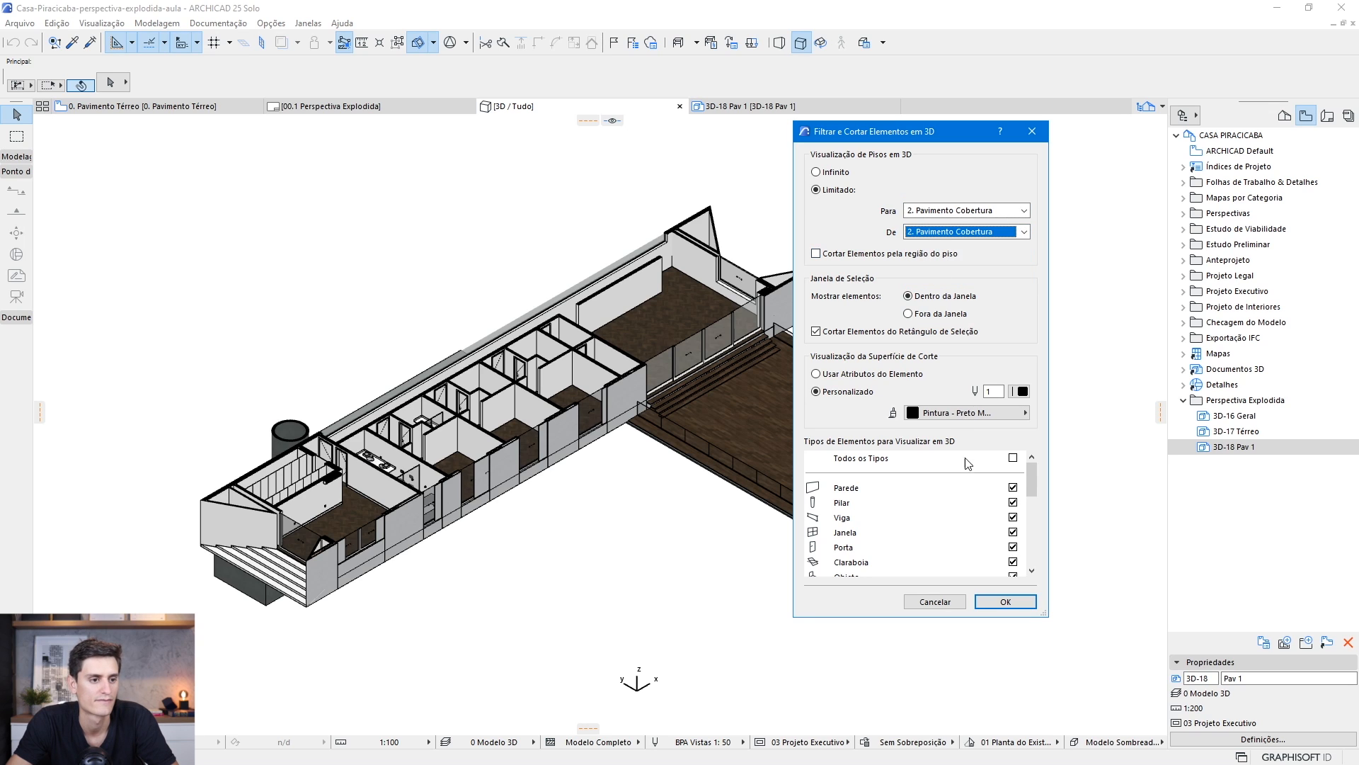
Show only the 2. Pavimento Cobertura storey in 3D and delete all the cutting planes
click(1005, 601)
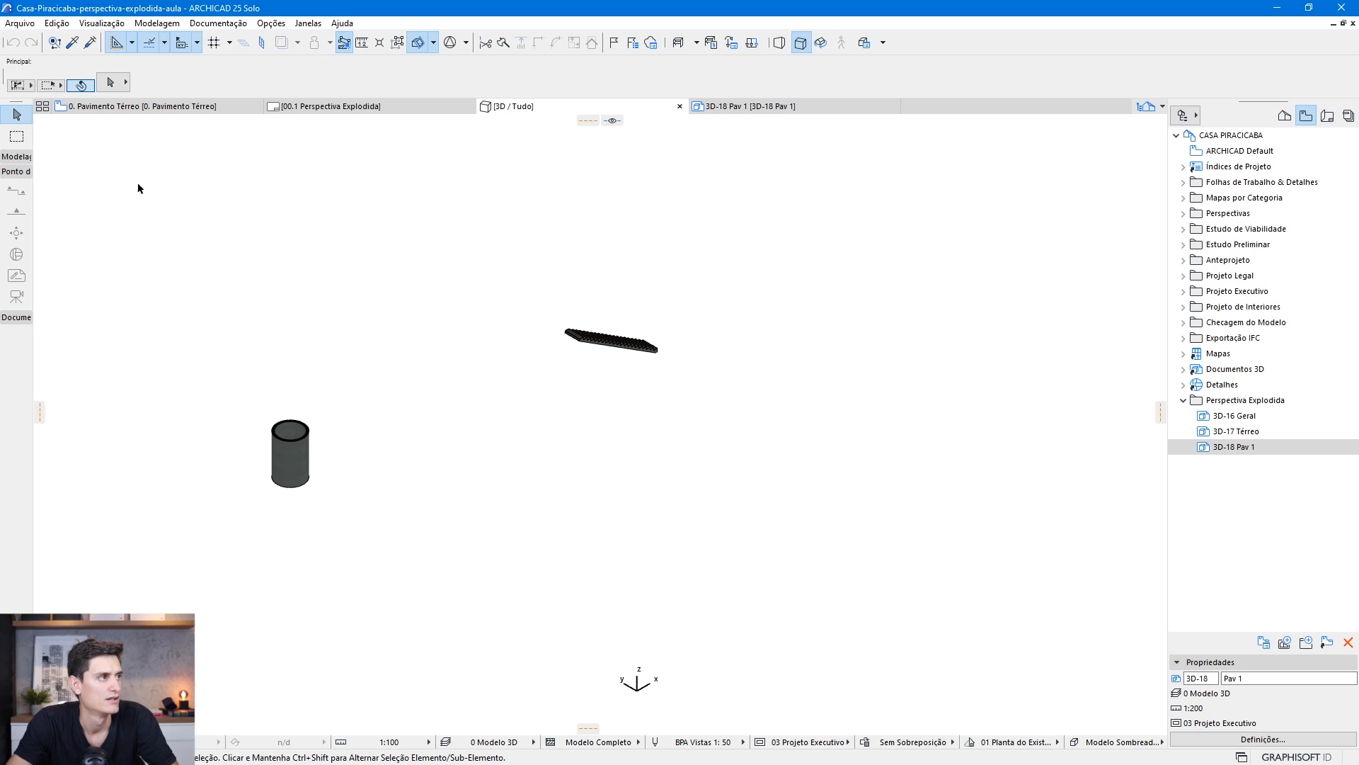
click(433, 43)
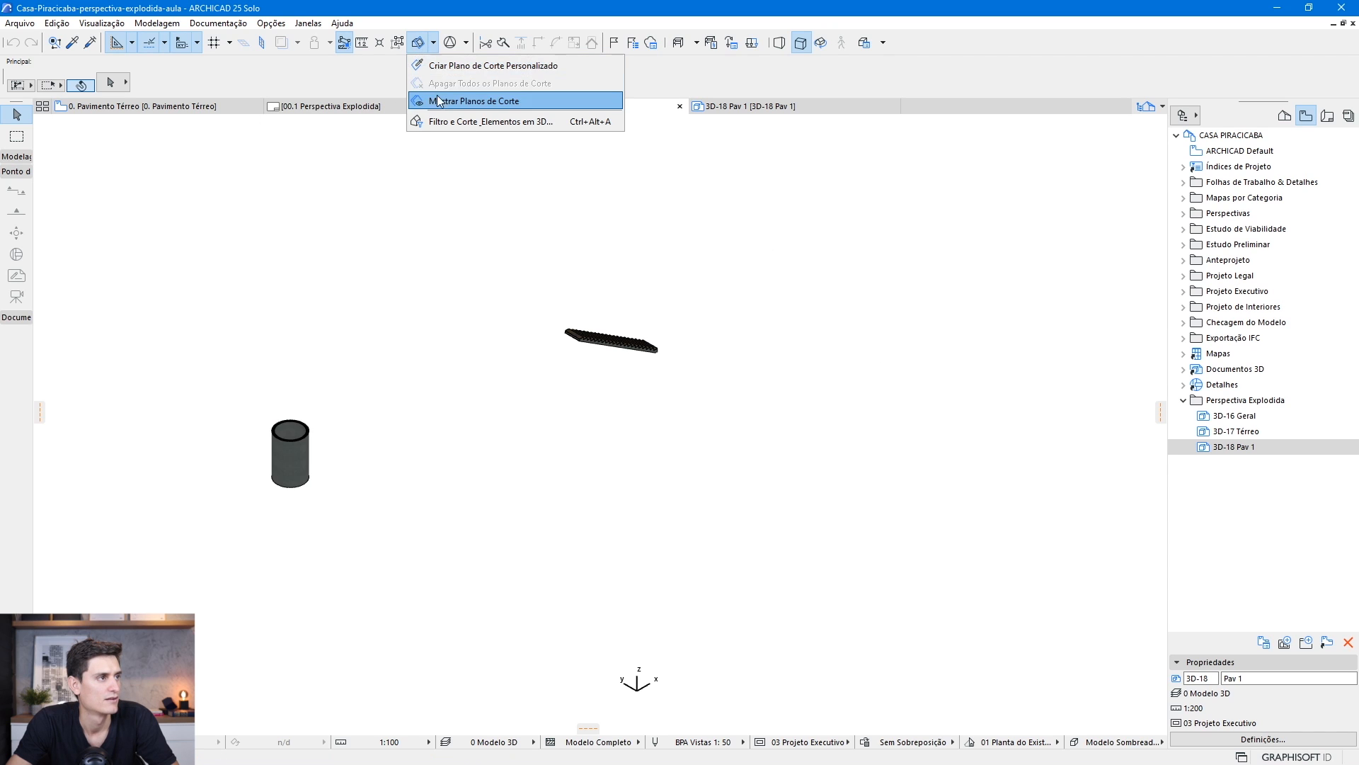
click(438, 101)
click(434, 44)
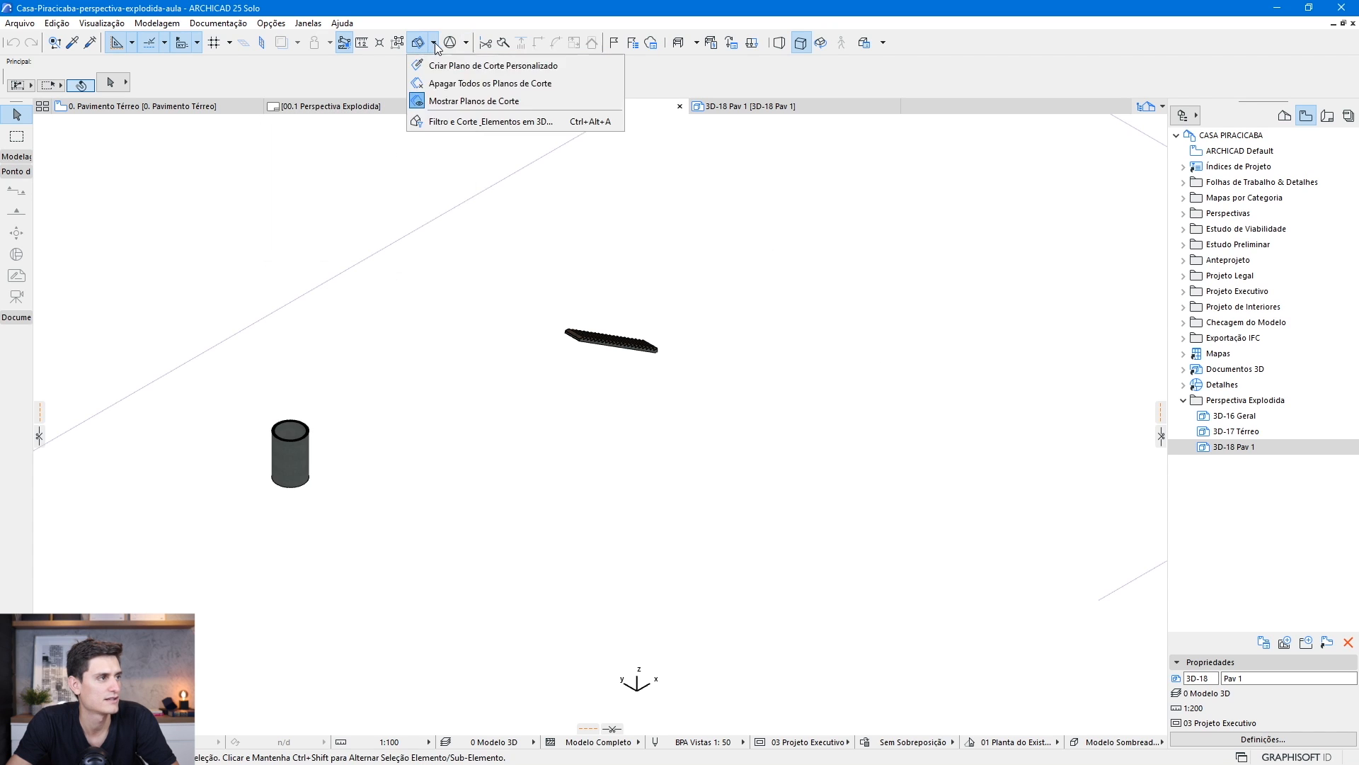
click(463, 83)
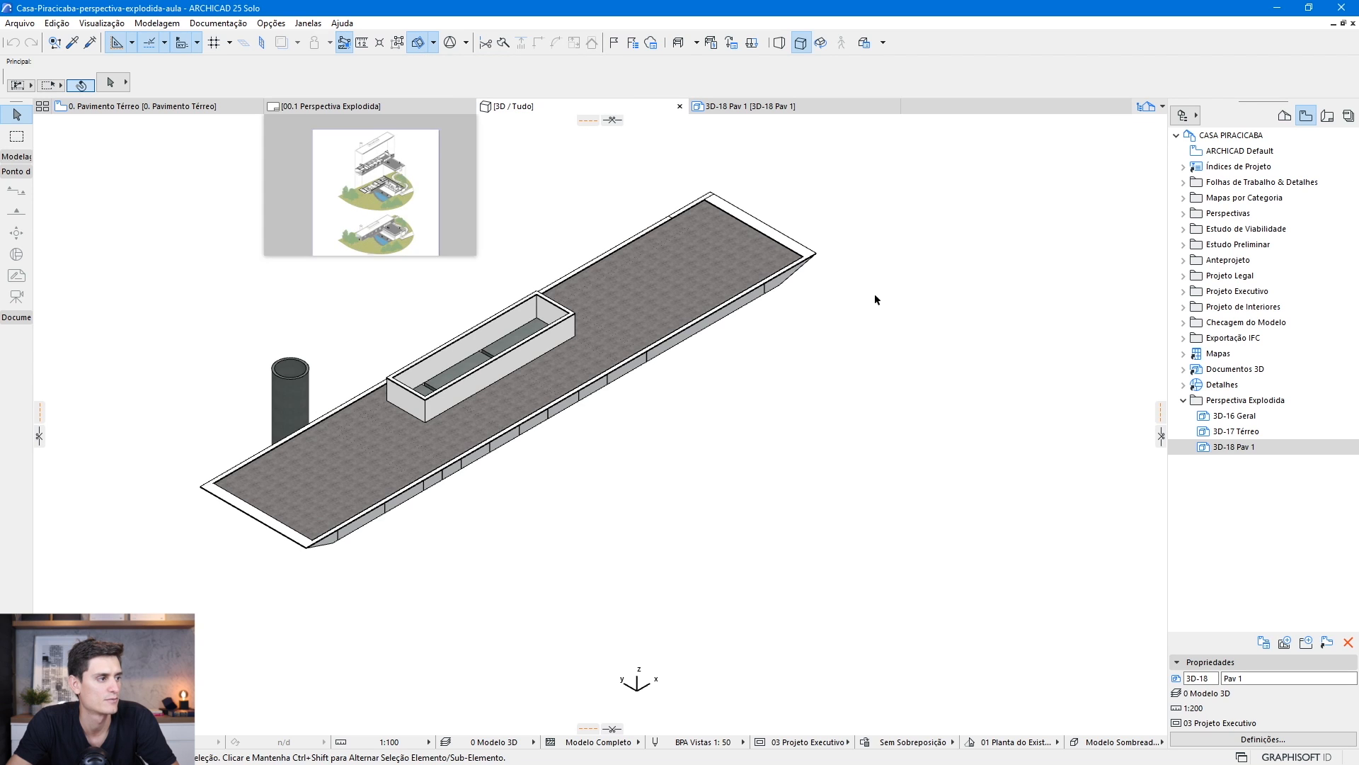
middle_drag(701, 301, 792, 327)
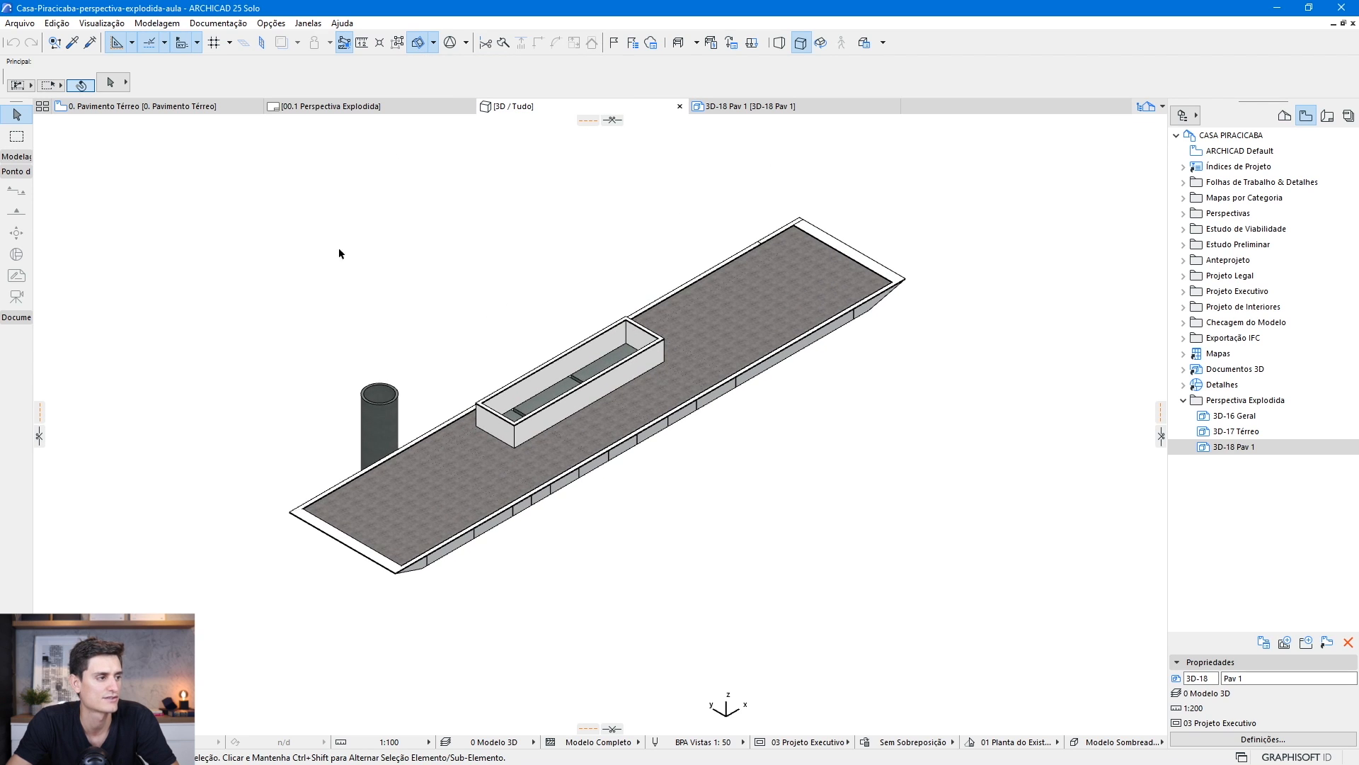
middle_drag(404, 455, 429, 432)
middle_drag(572, 491, 574, 494)
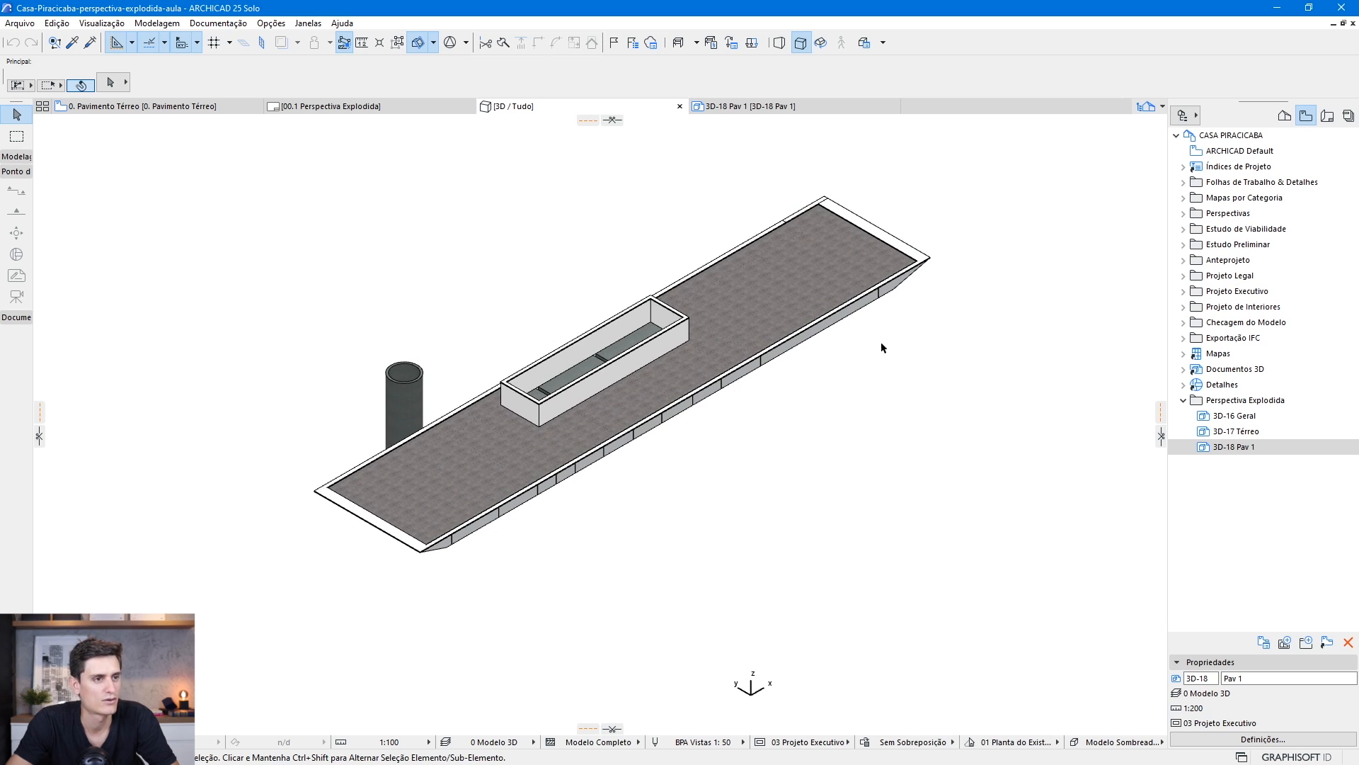
Create a new 3D document named COB from the roof storey's 3D view
right_click(975, 225)
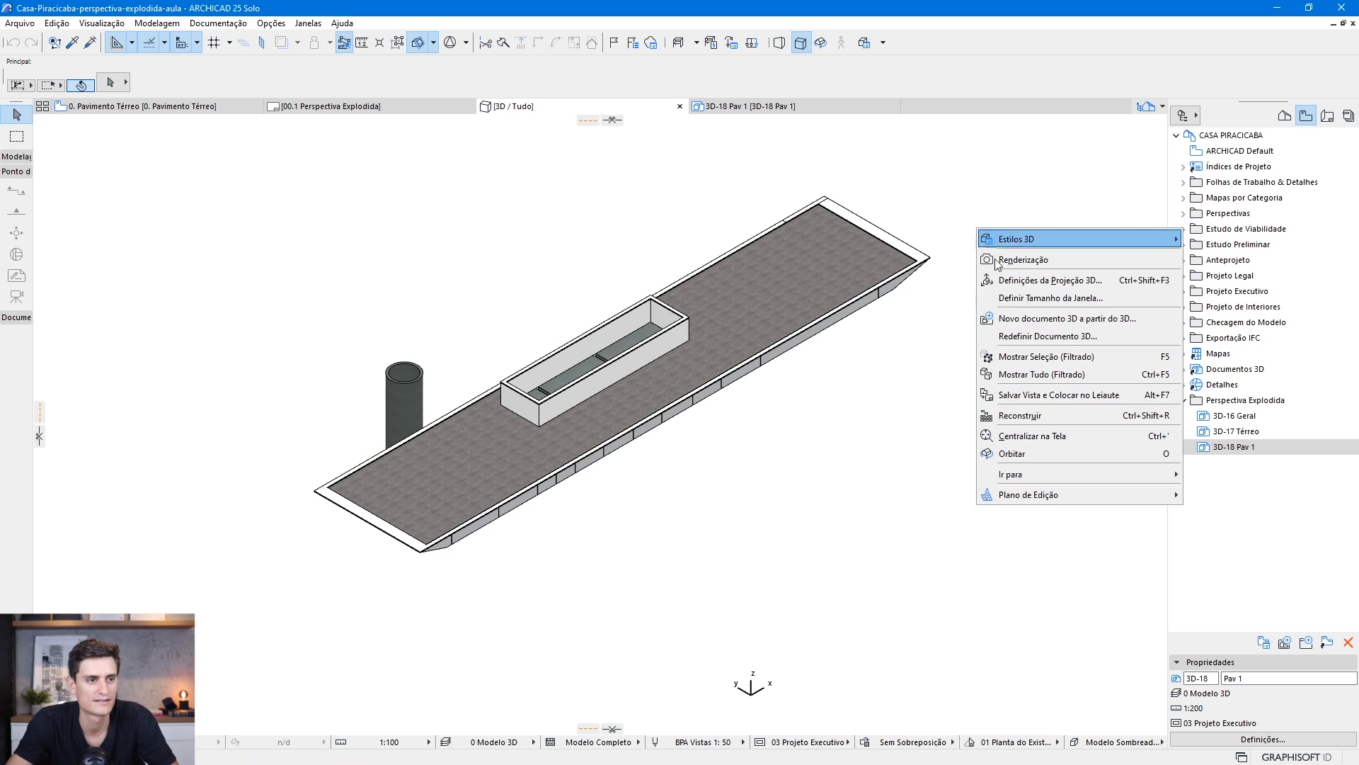
click(1042, 320)
key(Tab)
text(COB)
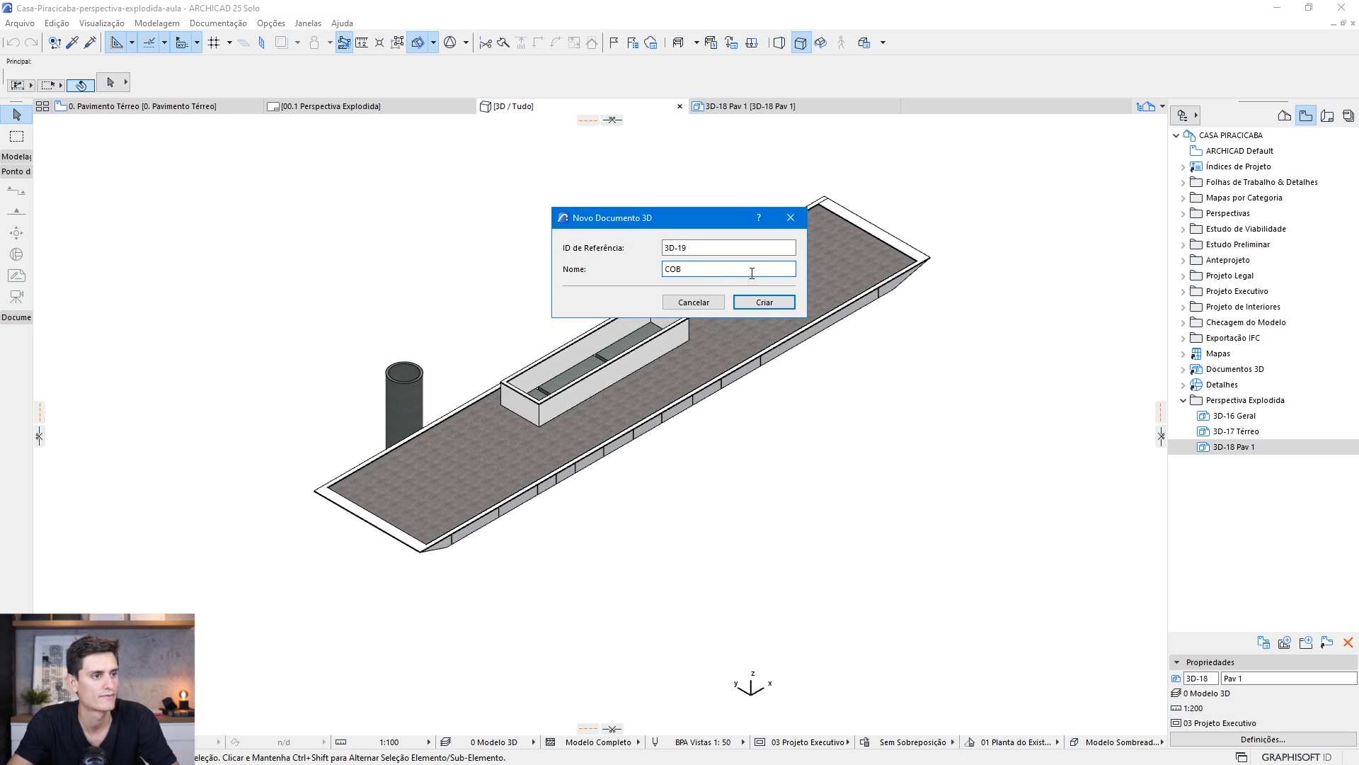
click(764, 302)
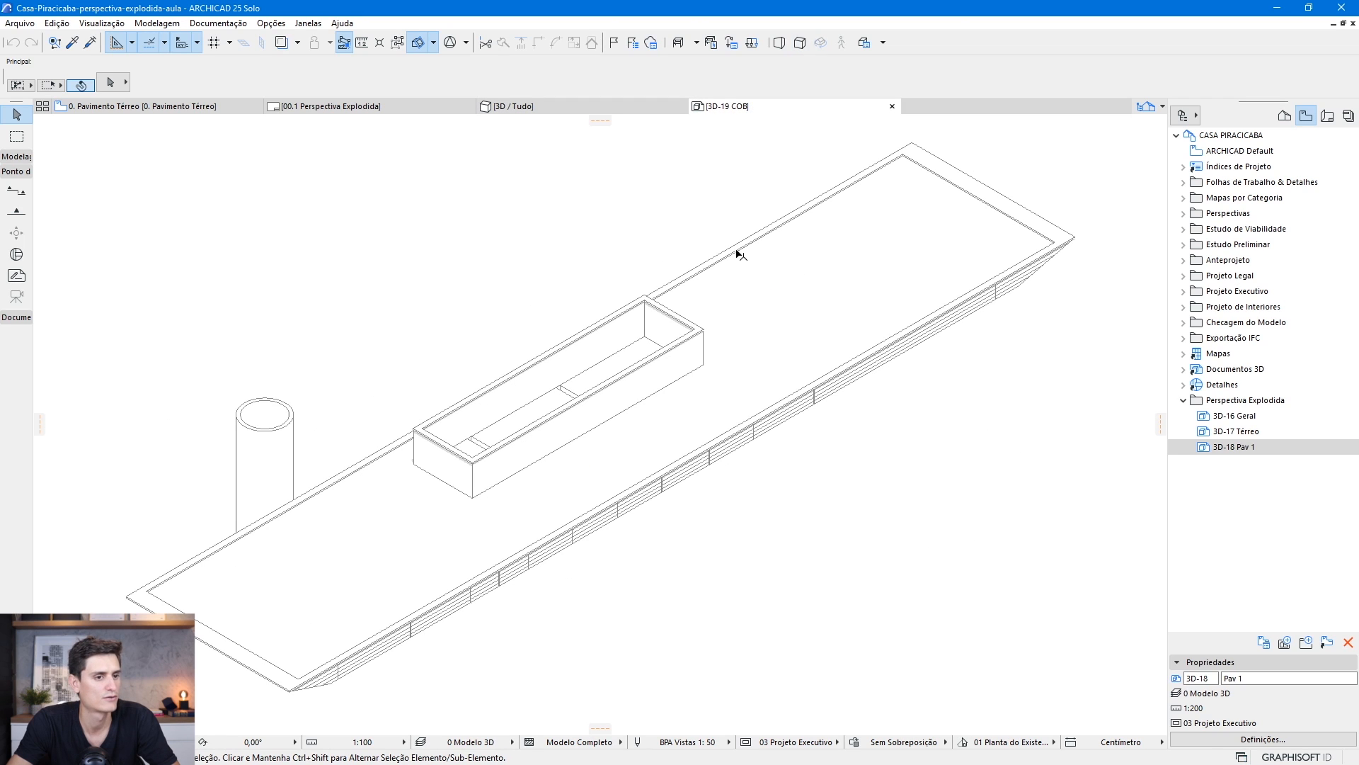
scroll(421, 396, down, 2)
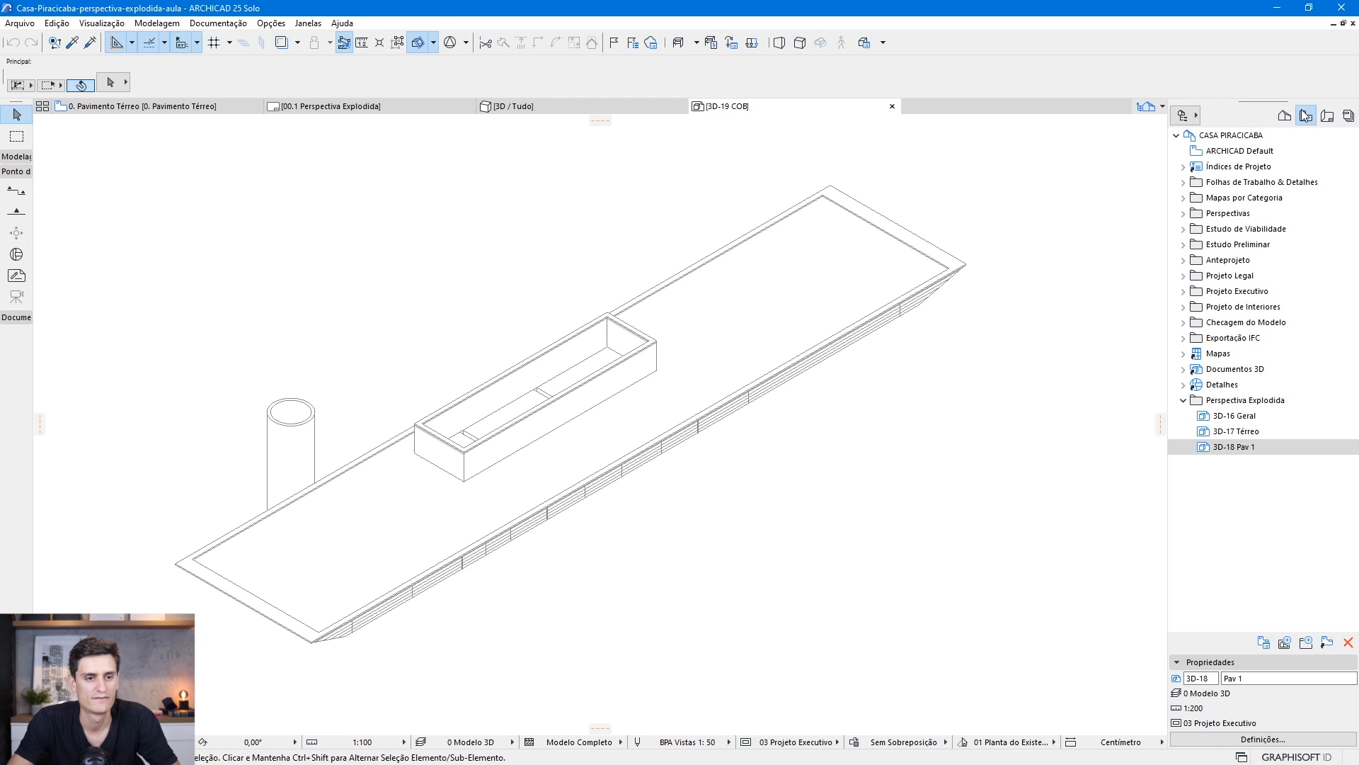
Save the COB document as a view at 1:200 scale in the Perspectiva Explodida folder, and open the 3D-17 Térreo view
click(1285, 642)
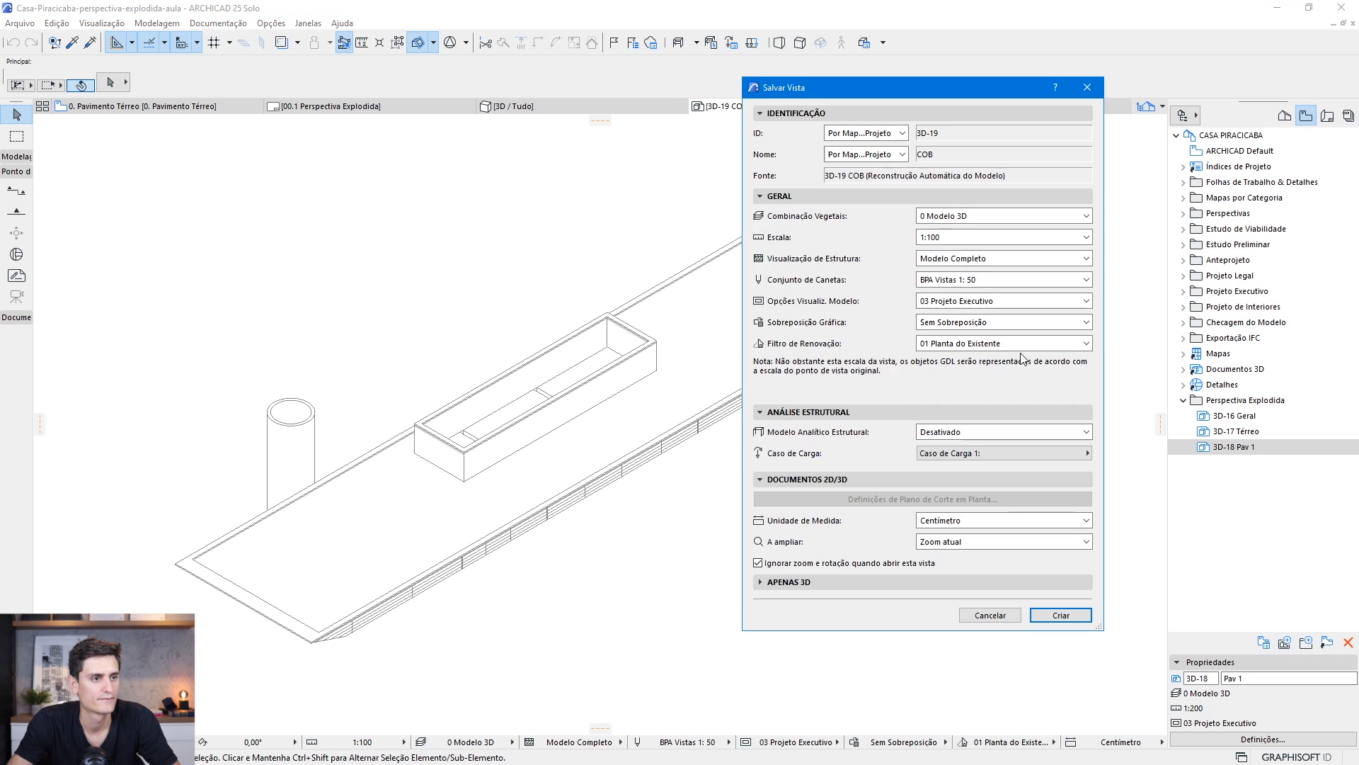
click(991, 237)
click(945, 348)
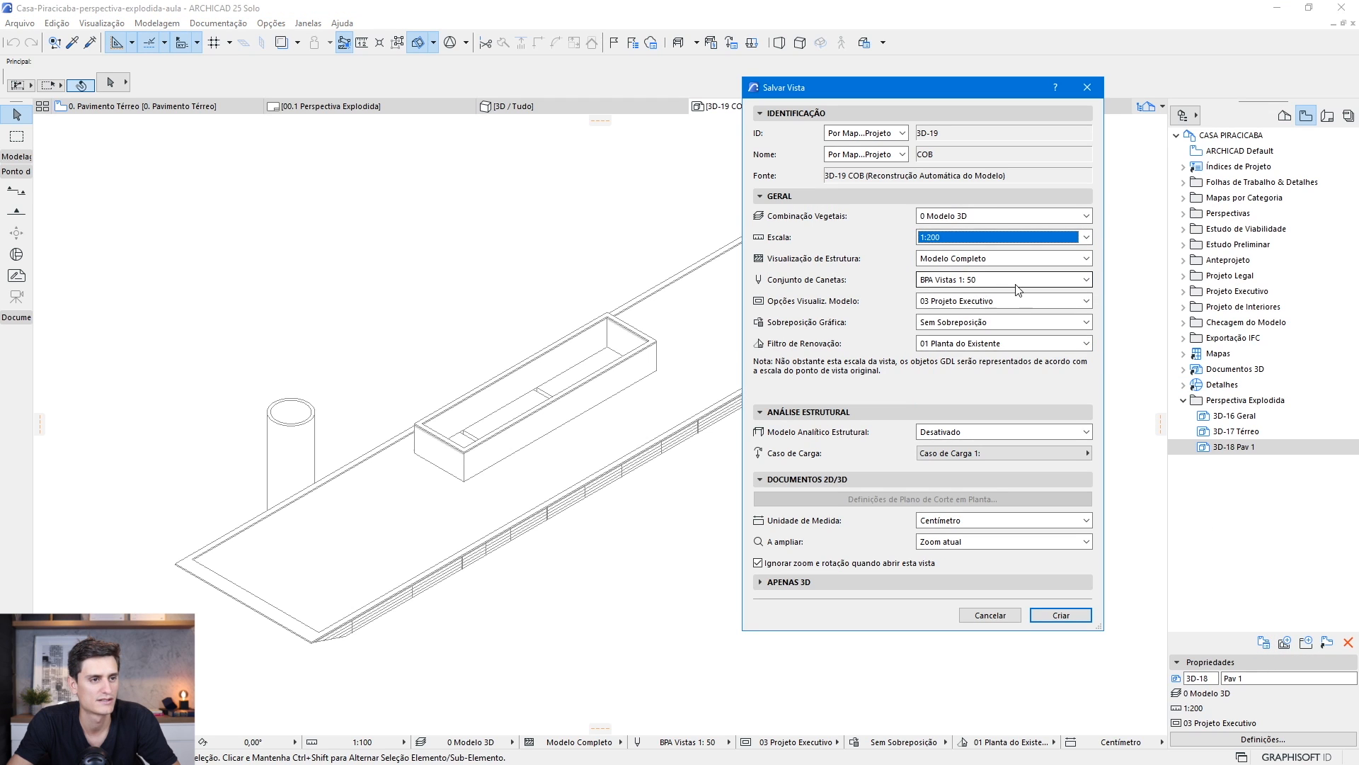
click(1060, 615)
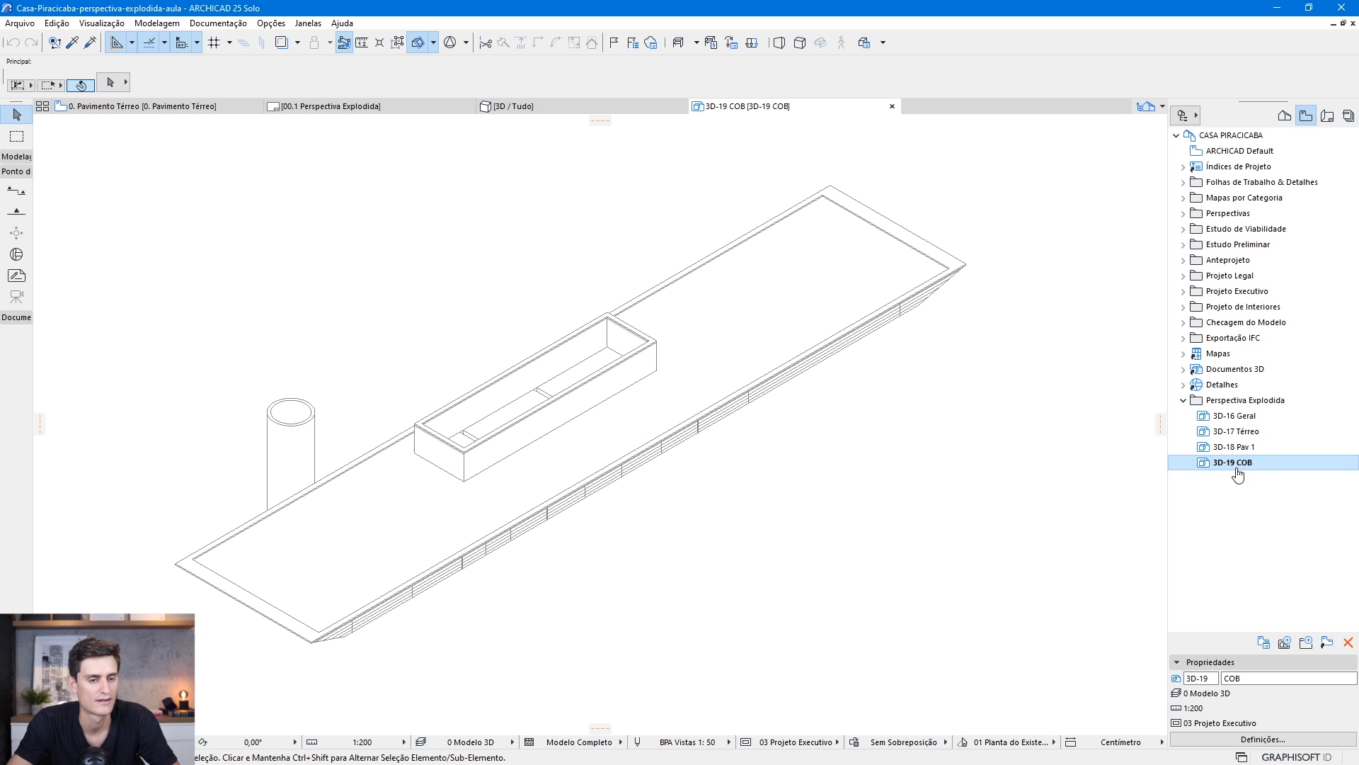
double_click(1235, 431)
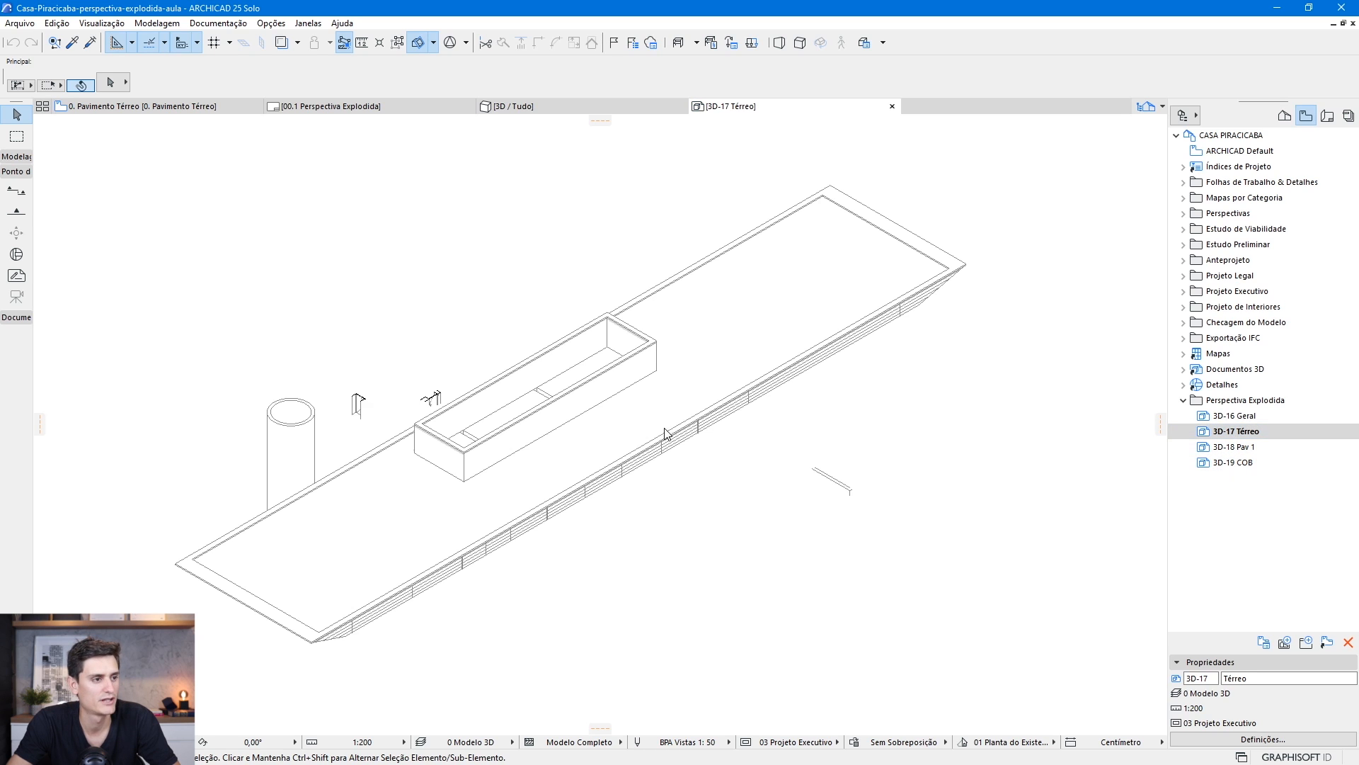
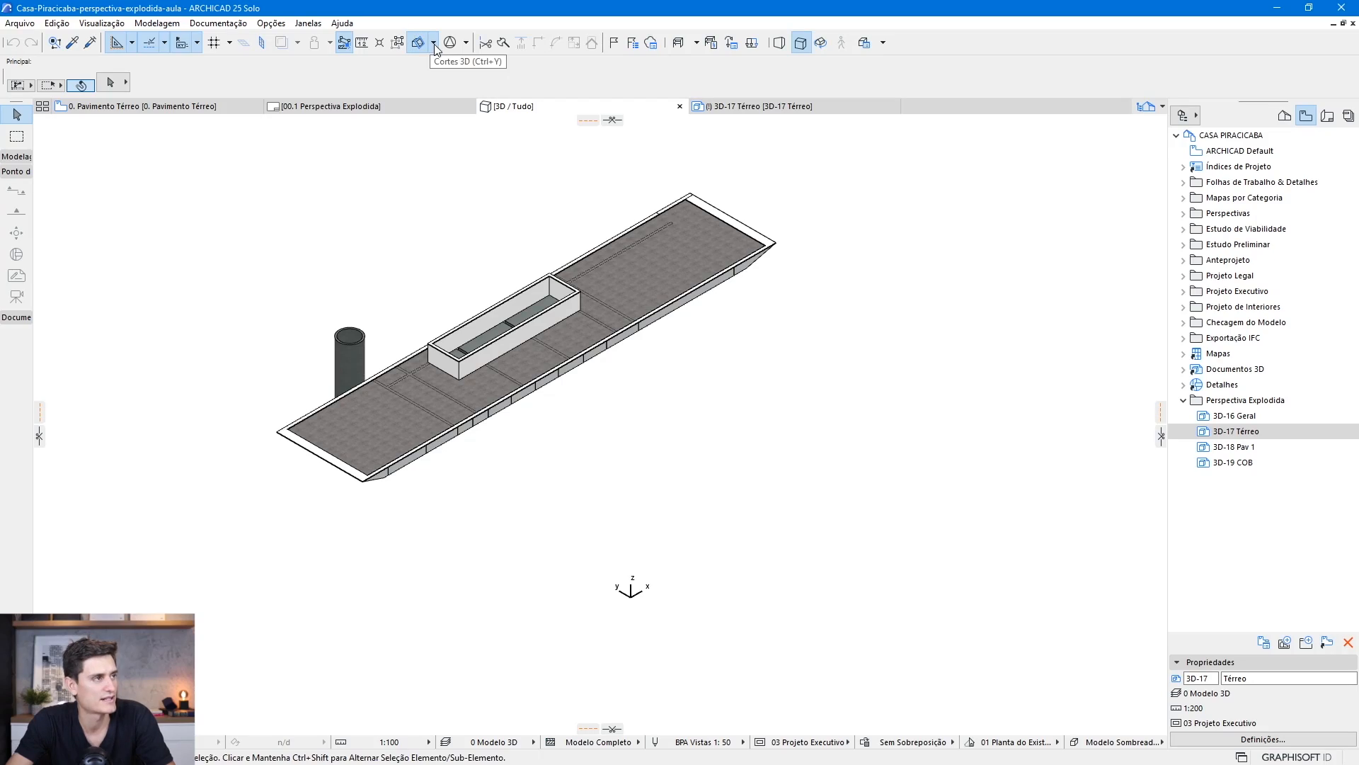
Set the 3D element filter's storey range to Infinito so the whole house and terrain are shown
click(432, 43)
click(453, 122)
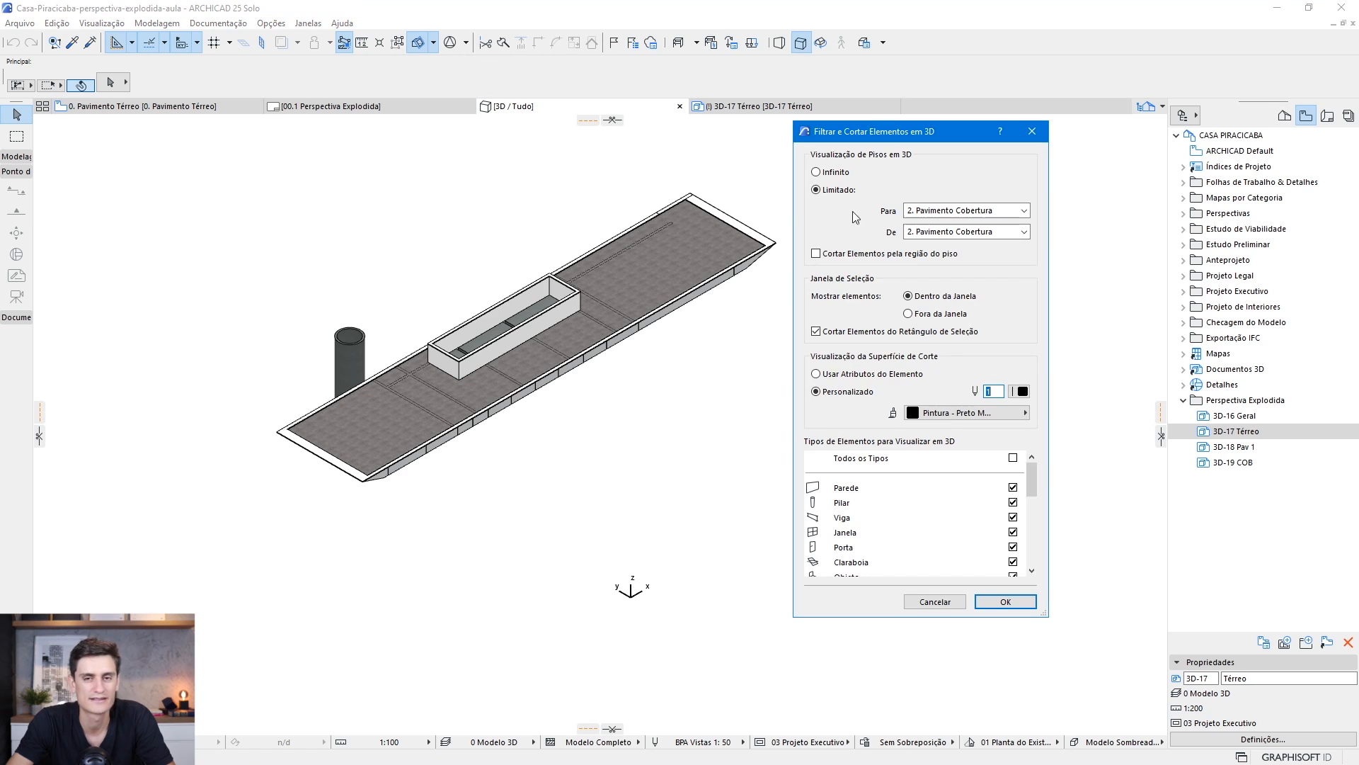
click(831, 173)
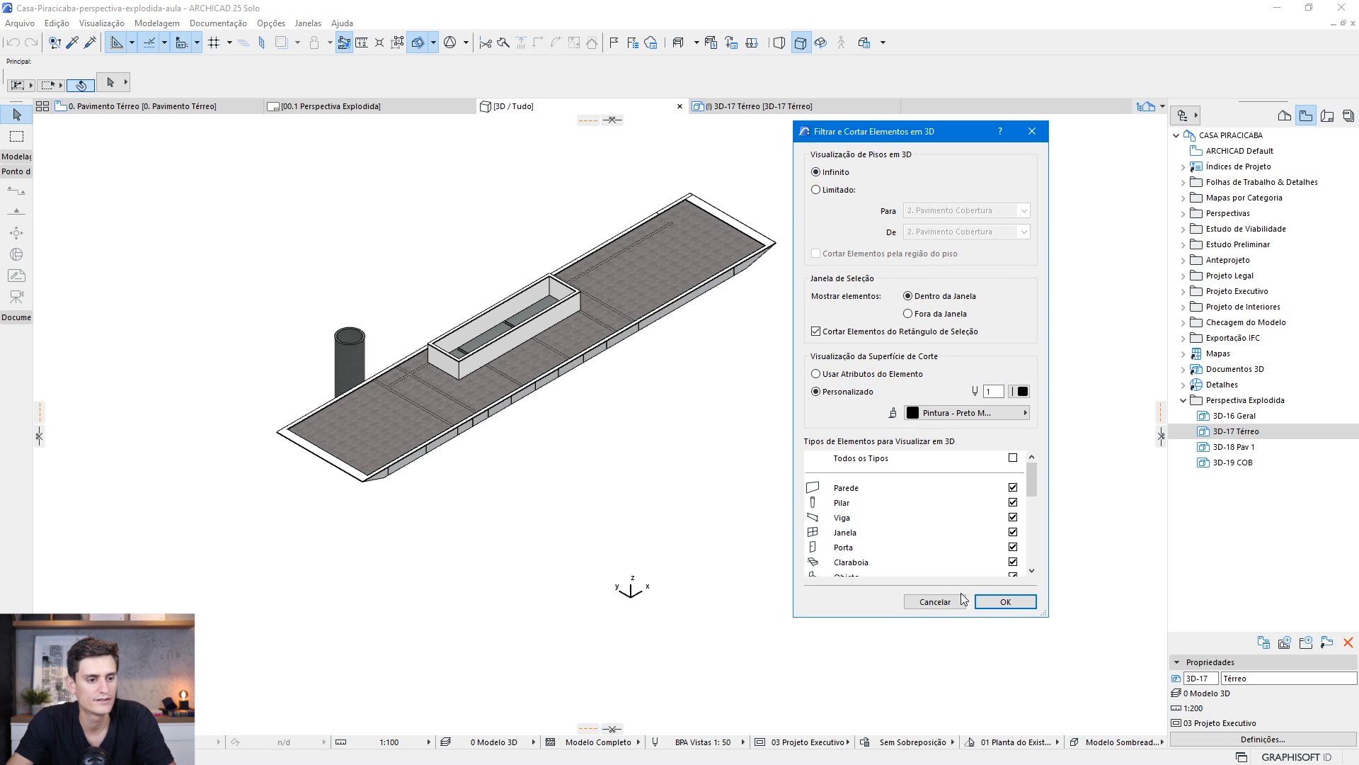
click(1006, 604)
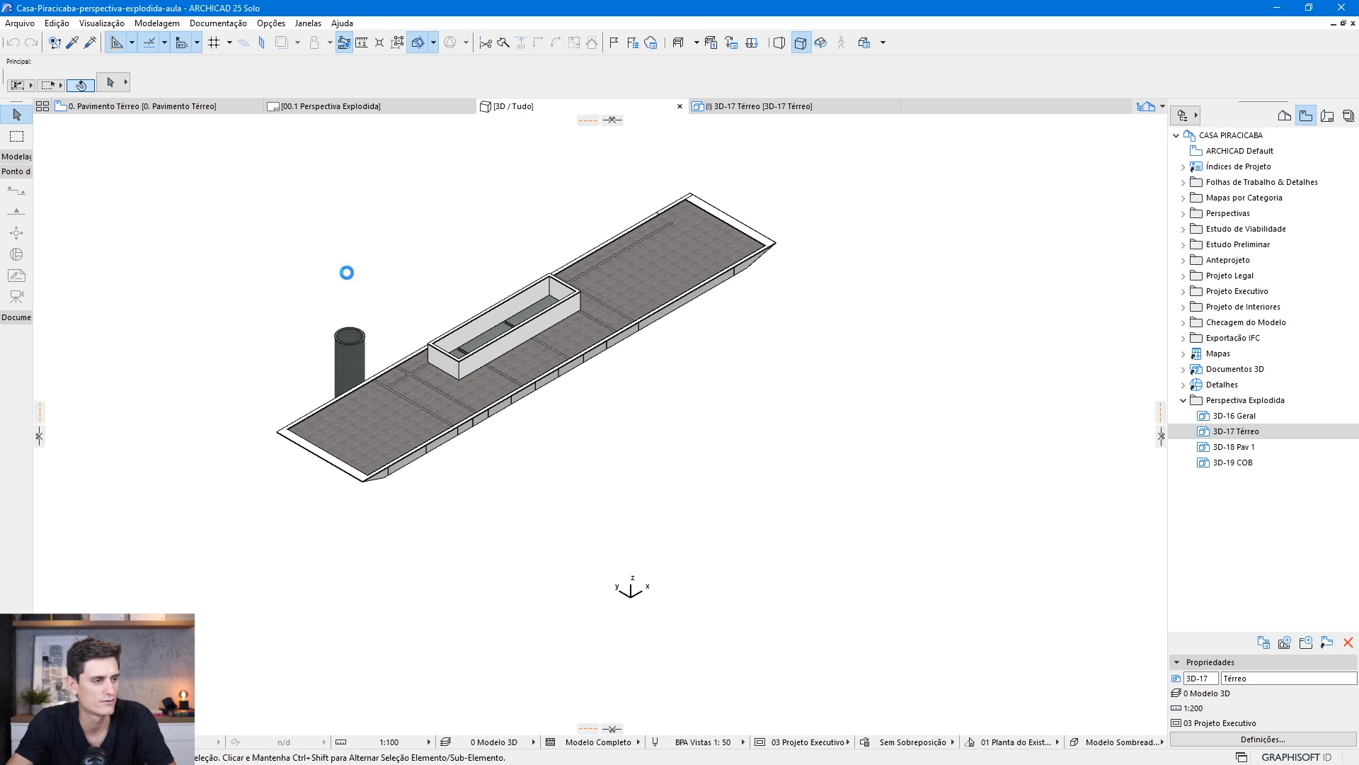
scroll(647, 291, down, 3)
scroll(628, 411, up, 2)
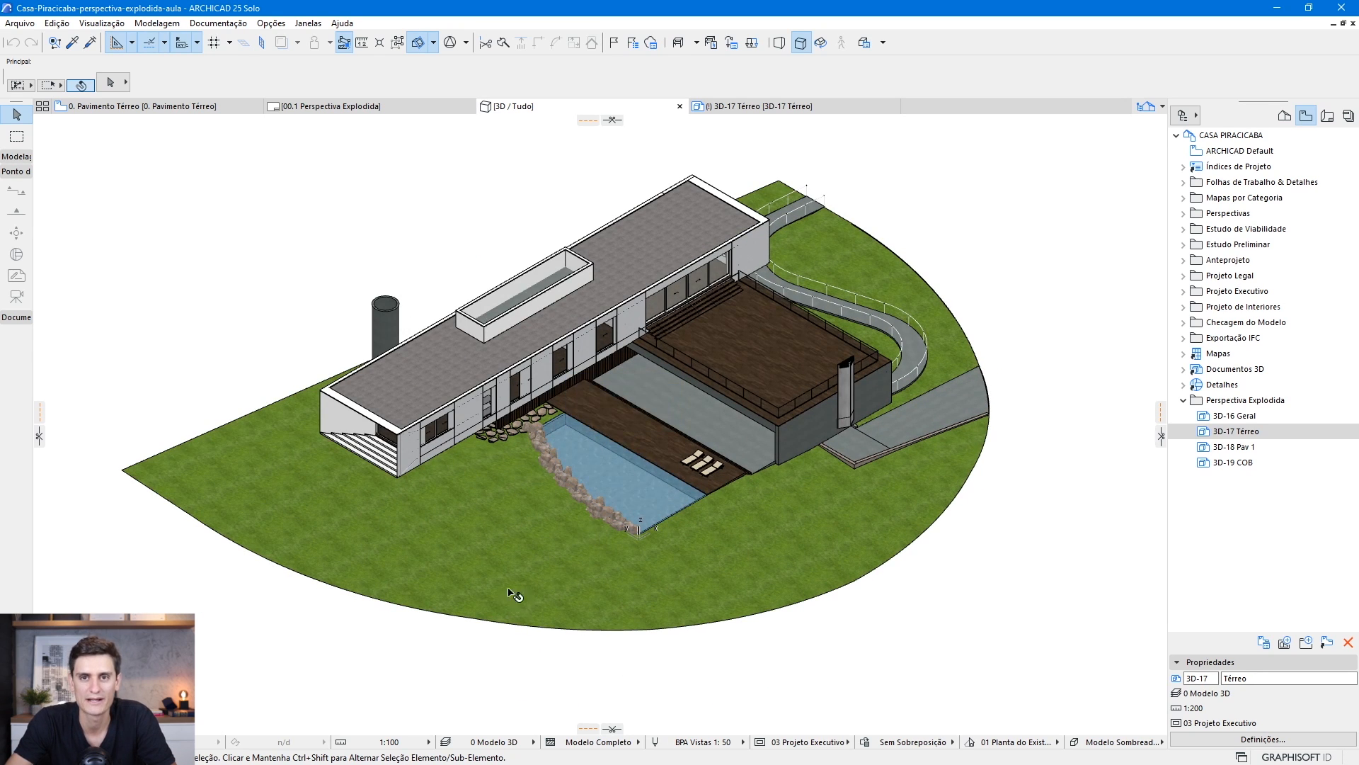
Isolate the grass terrain mesh in the 3D window and clear the selection
click(290, 480)
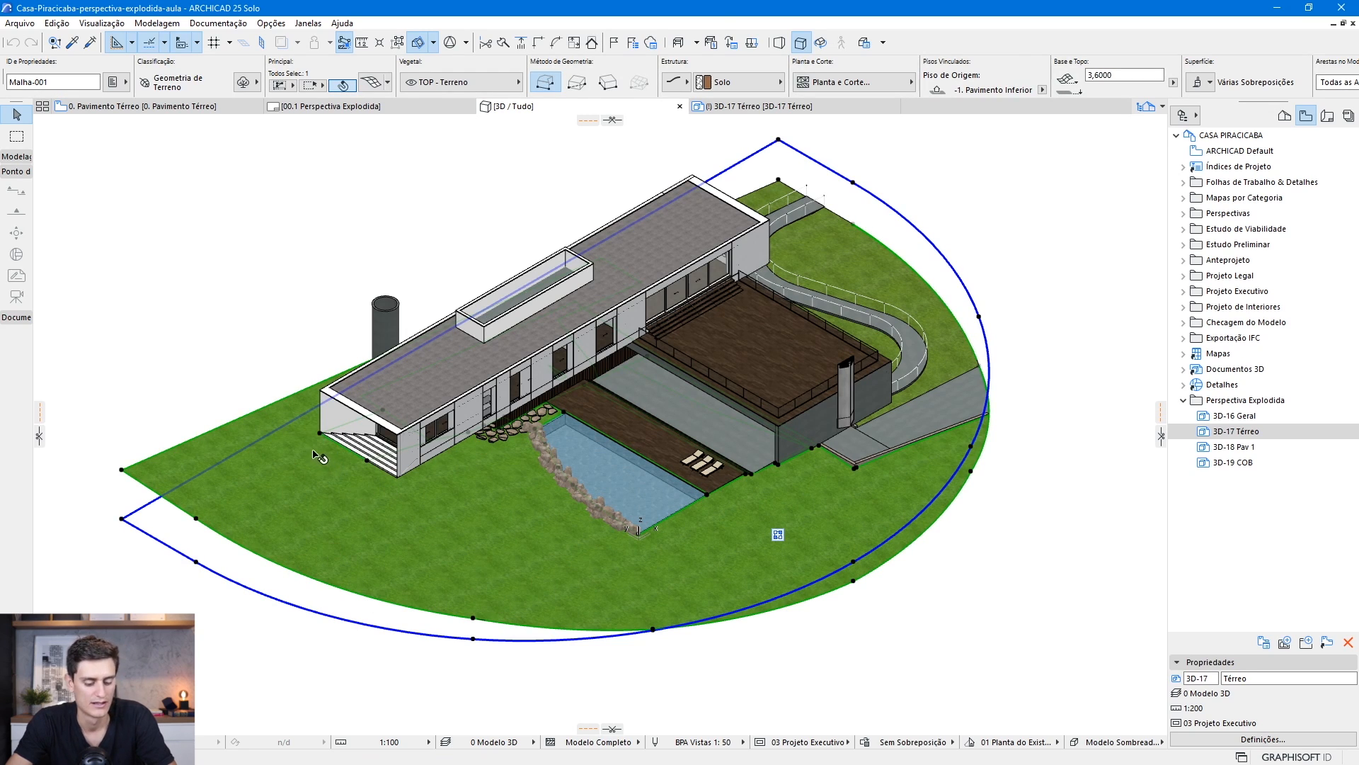
key(F5)
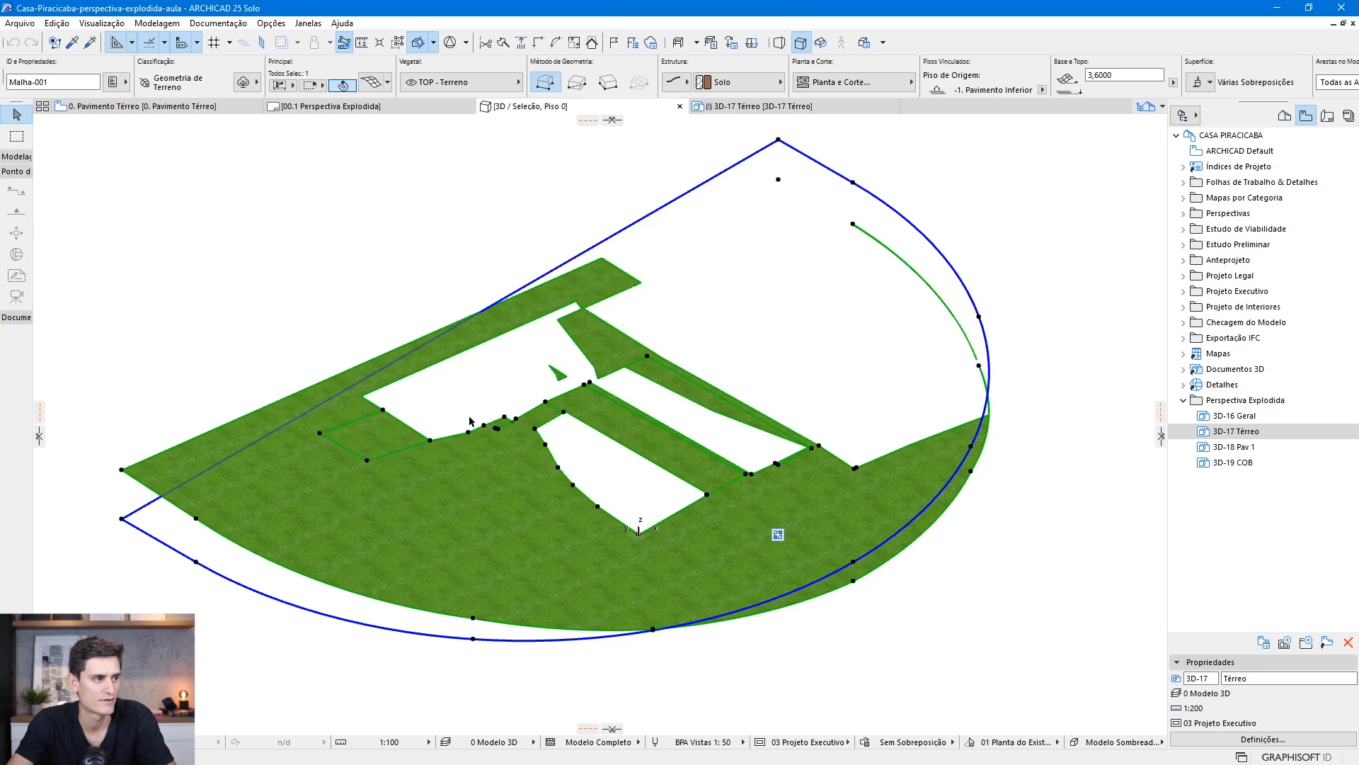
click(810, 318)
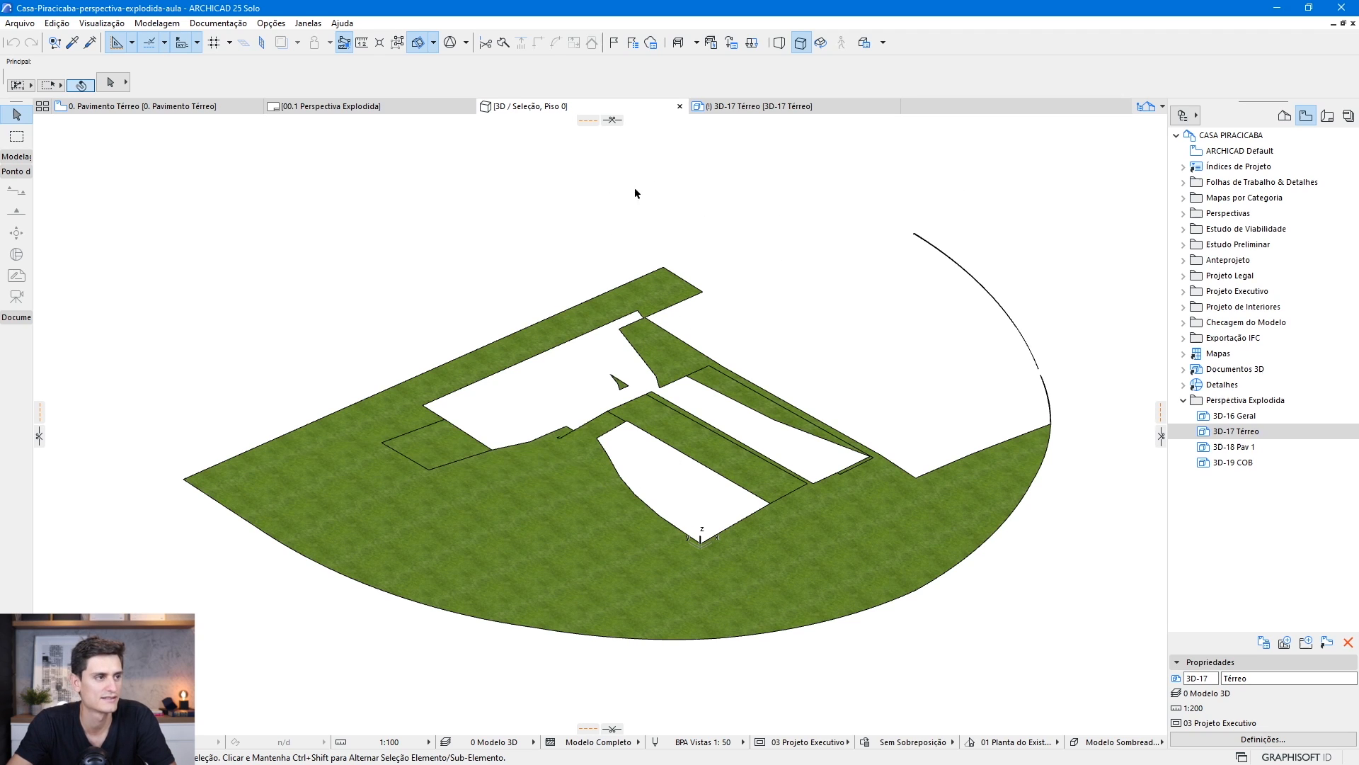
Create a new 3D document named terreno from the isolated terrain
right_click(589, 189)
click(708, 266)
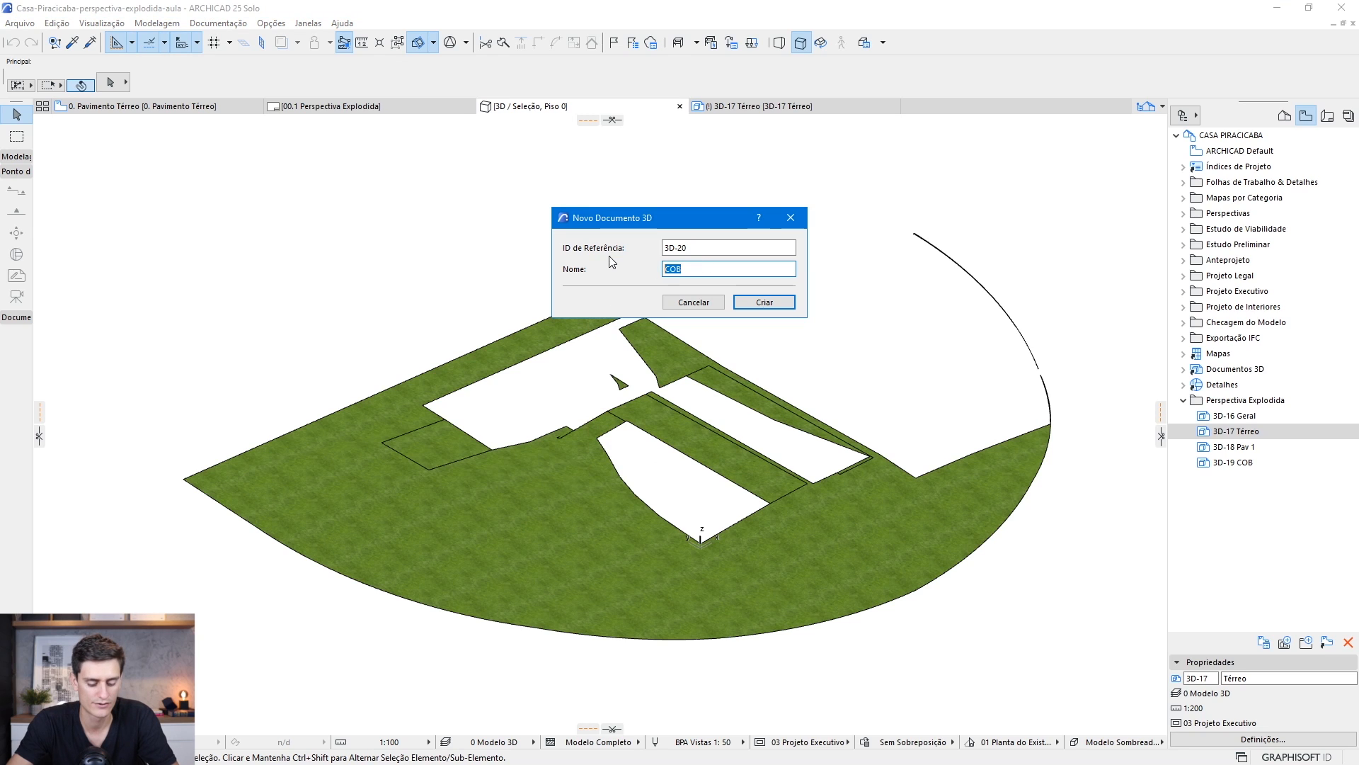
text(terreno)
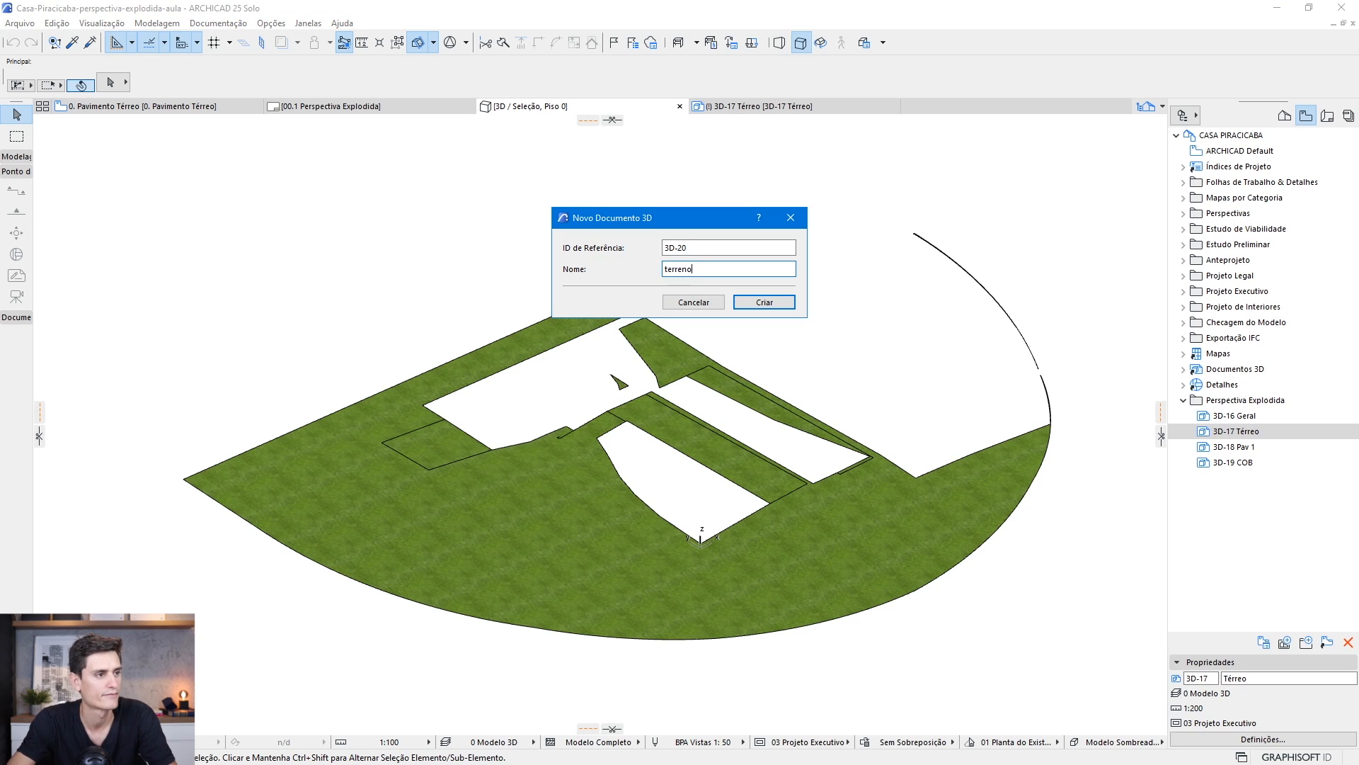
click(764, 302)
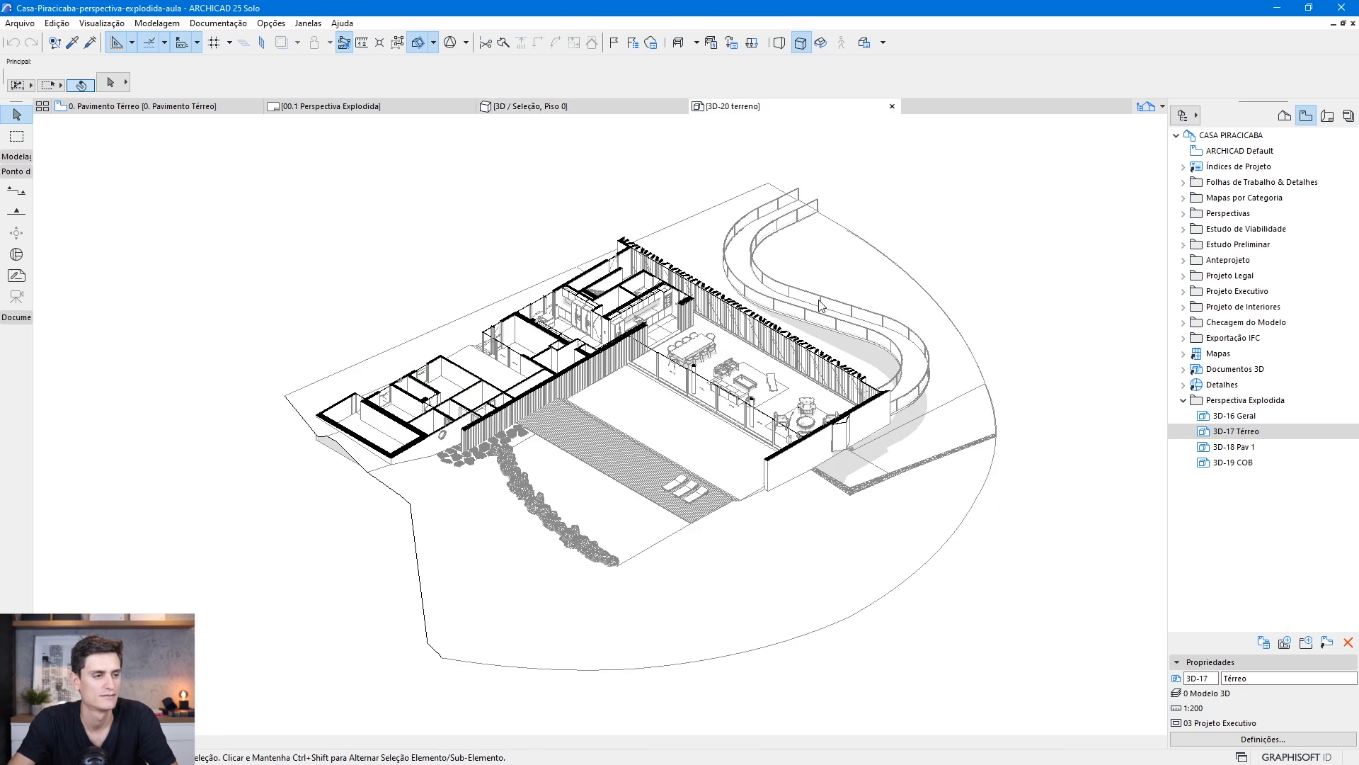
Save the terreno document as a view after 3D-19 COB in the Perspectiva Explodida folder
click(1223, 465)
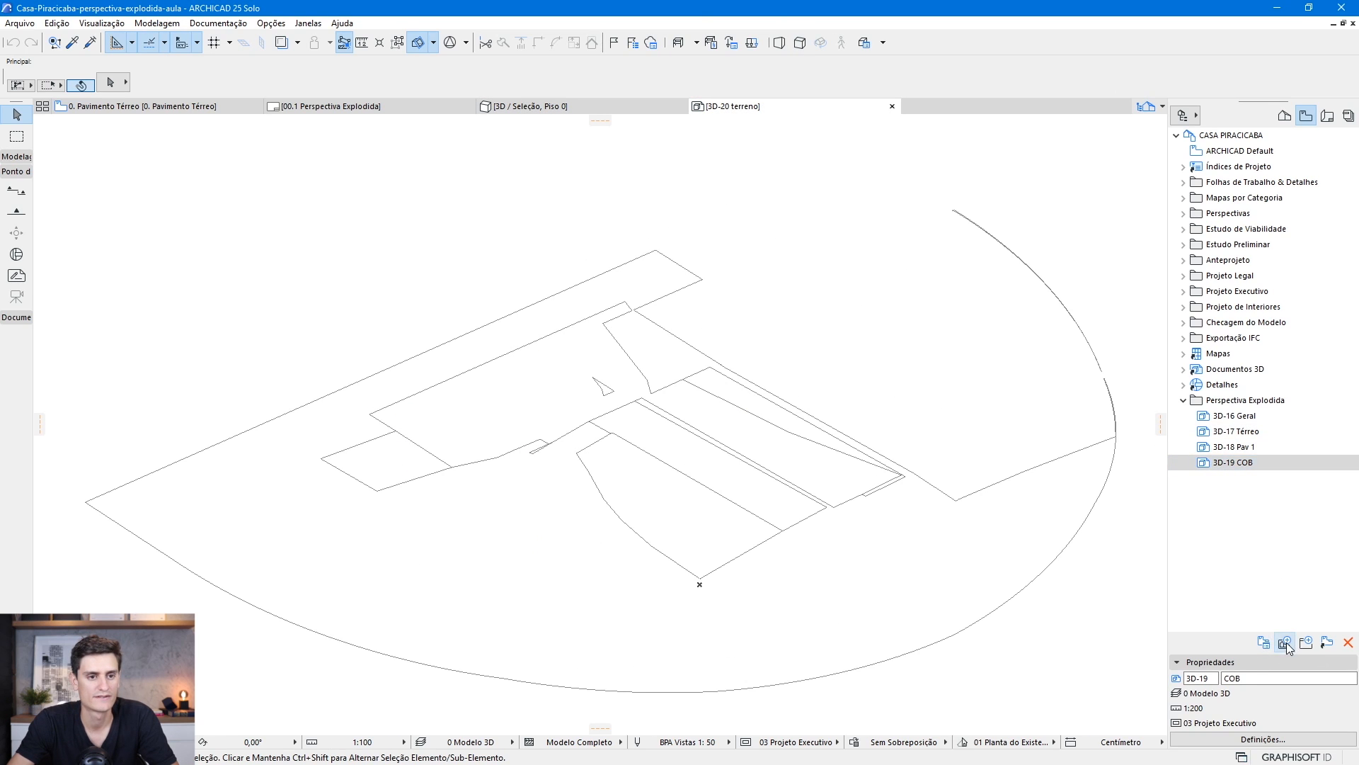
click(1285, 642)
click(1068, 617)
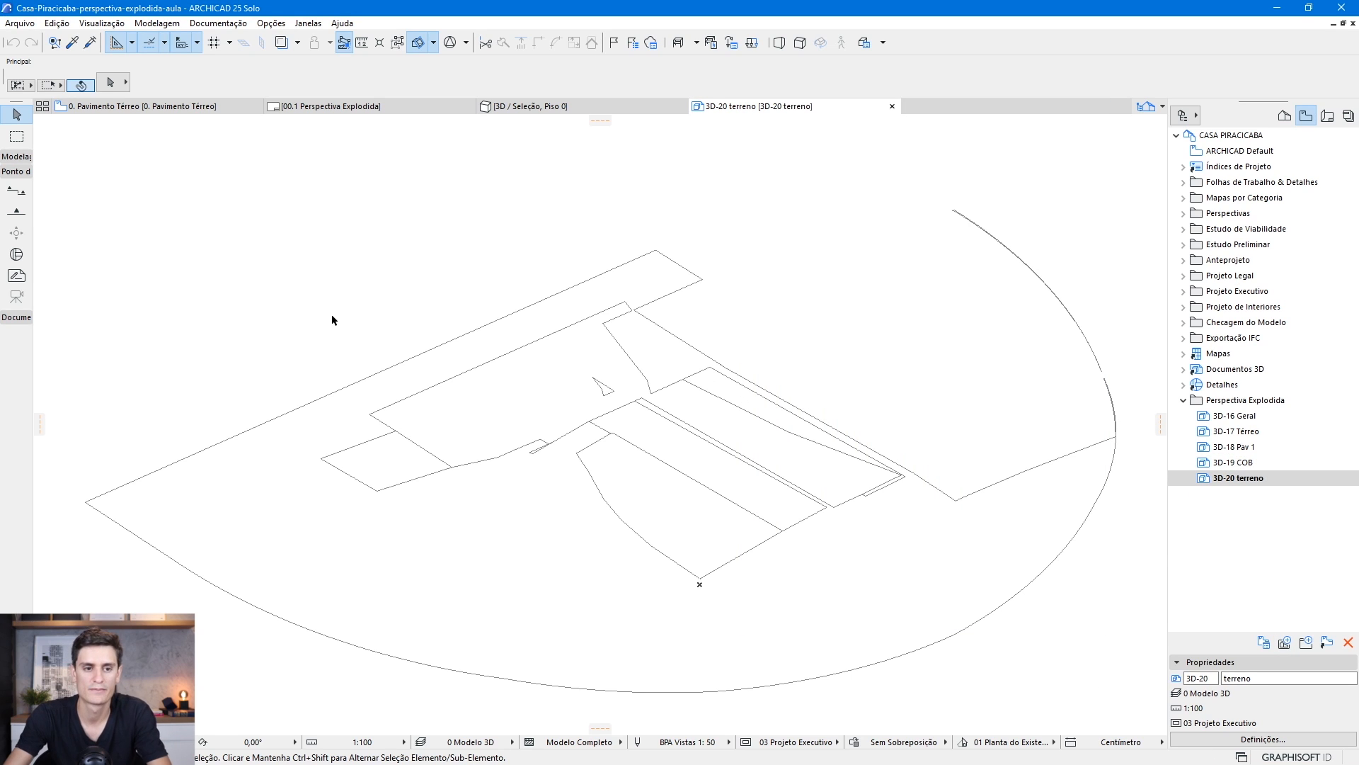
Apply the 00 PERSPECTIVA EXPLODIDA graphic override combination to the 3D-16 Geral view
double_click(1241, 419)
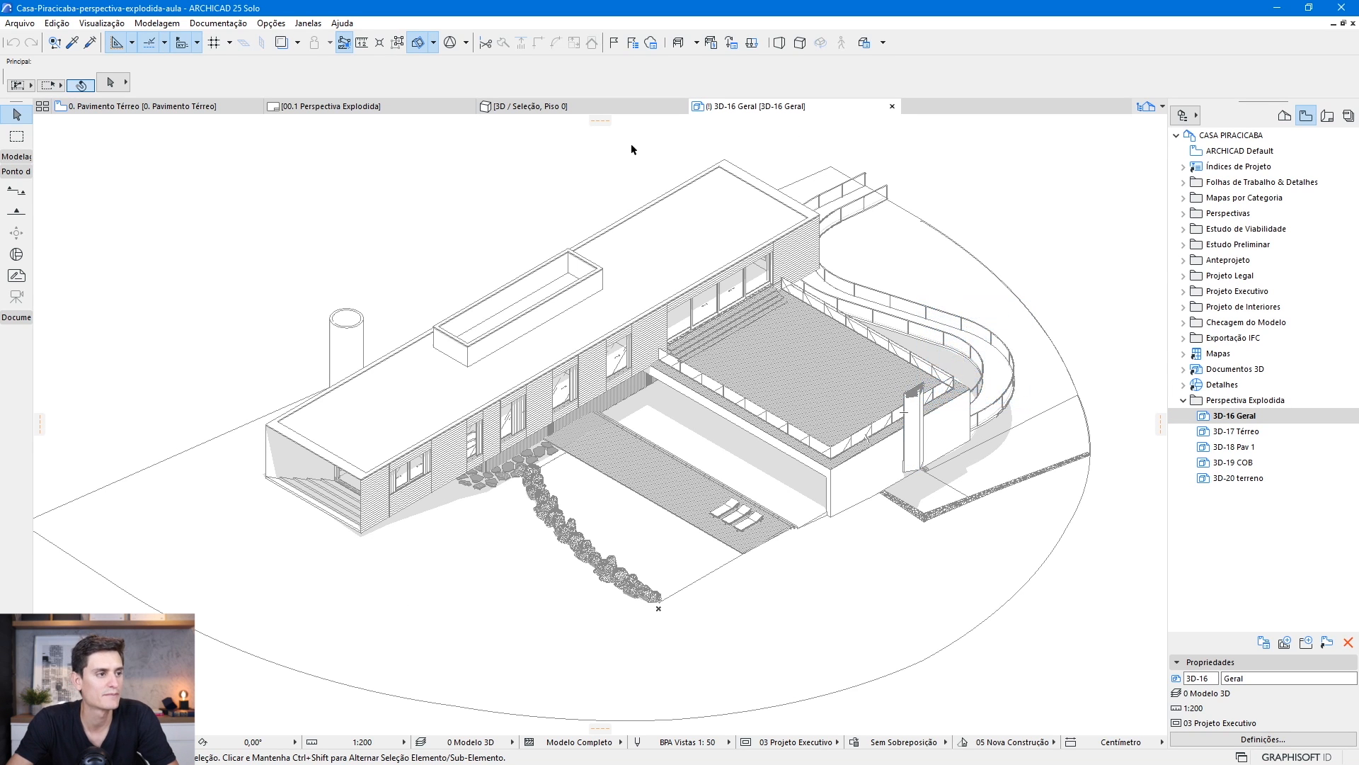
click(327, 106)
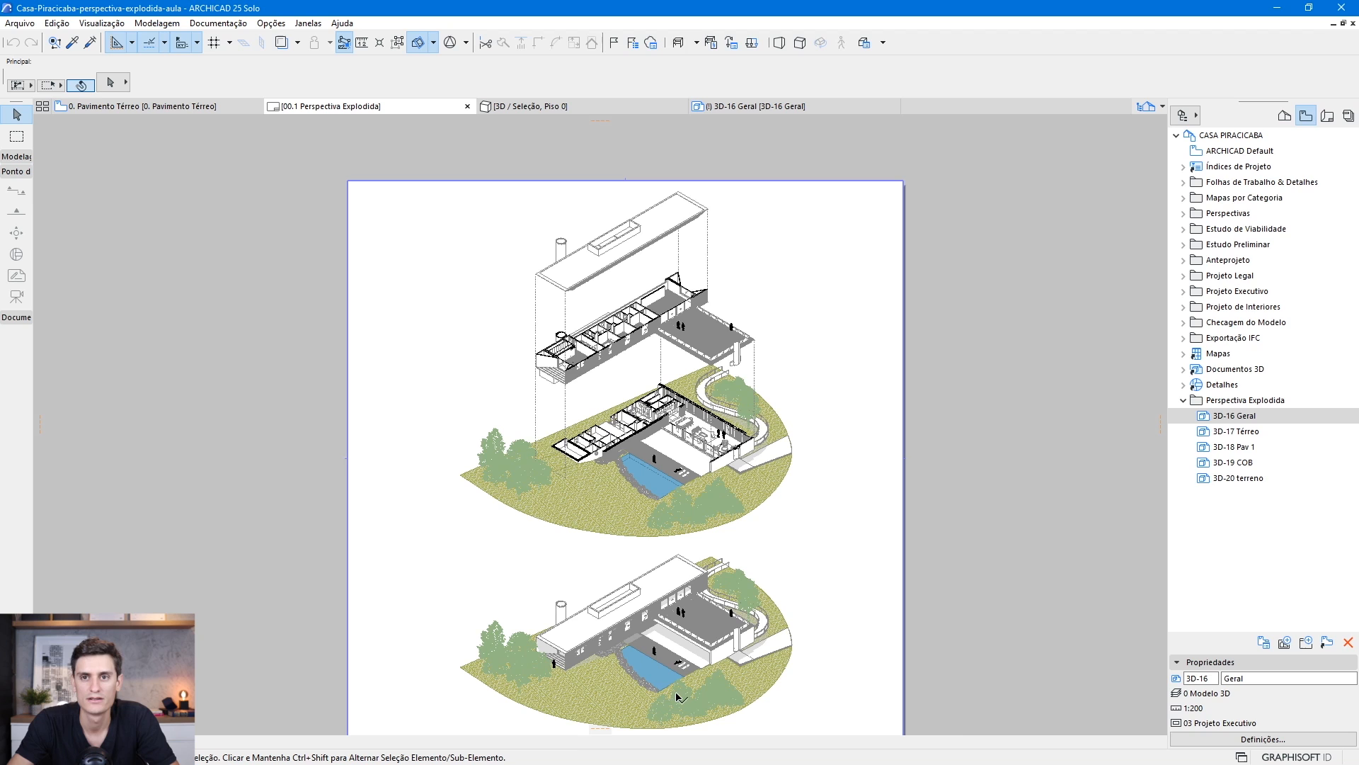
click(750, 106)
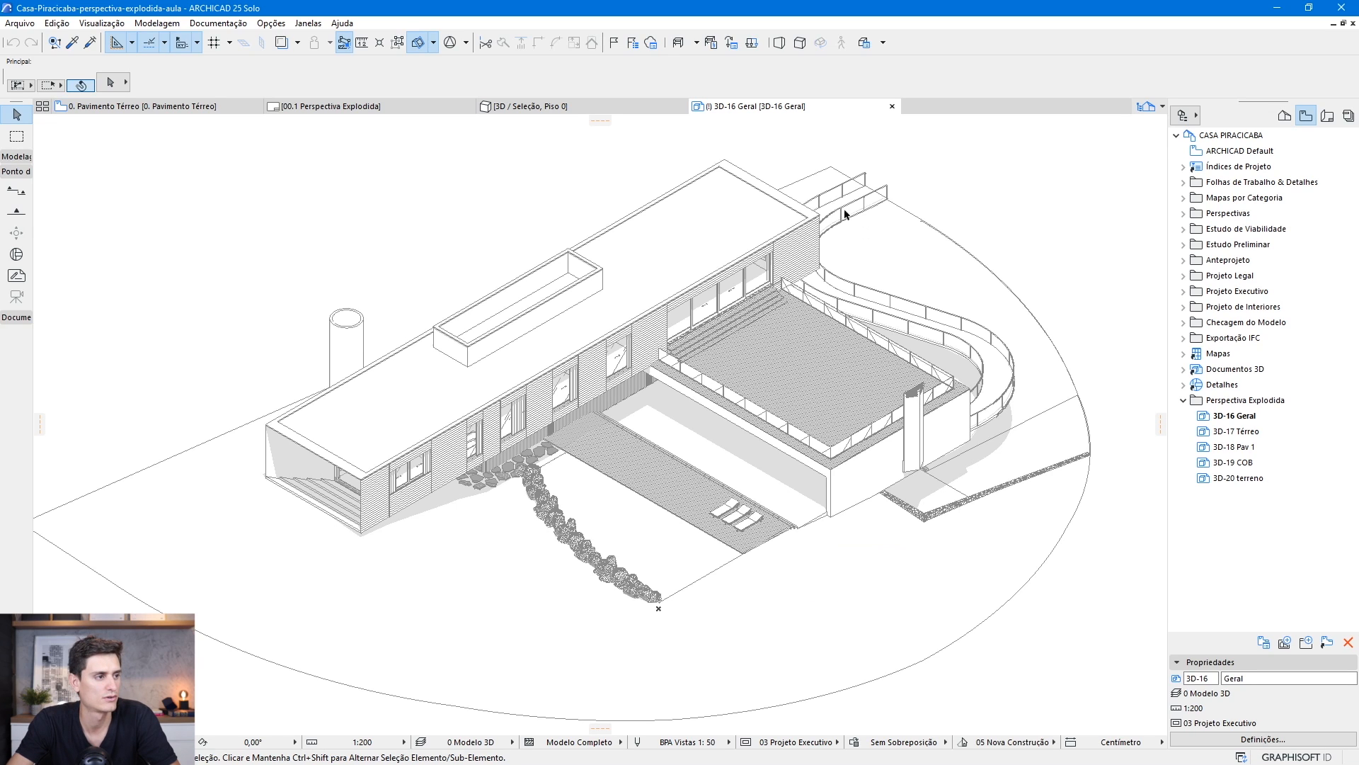
mouse_move(649, 404)
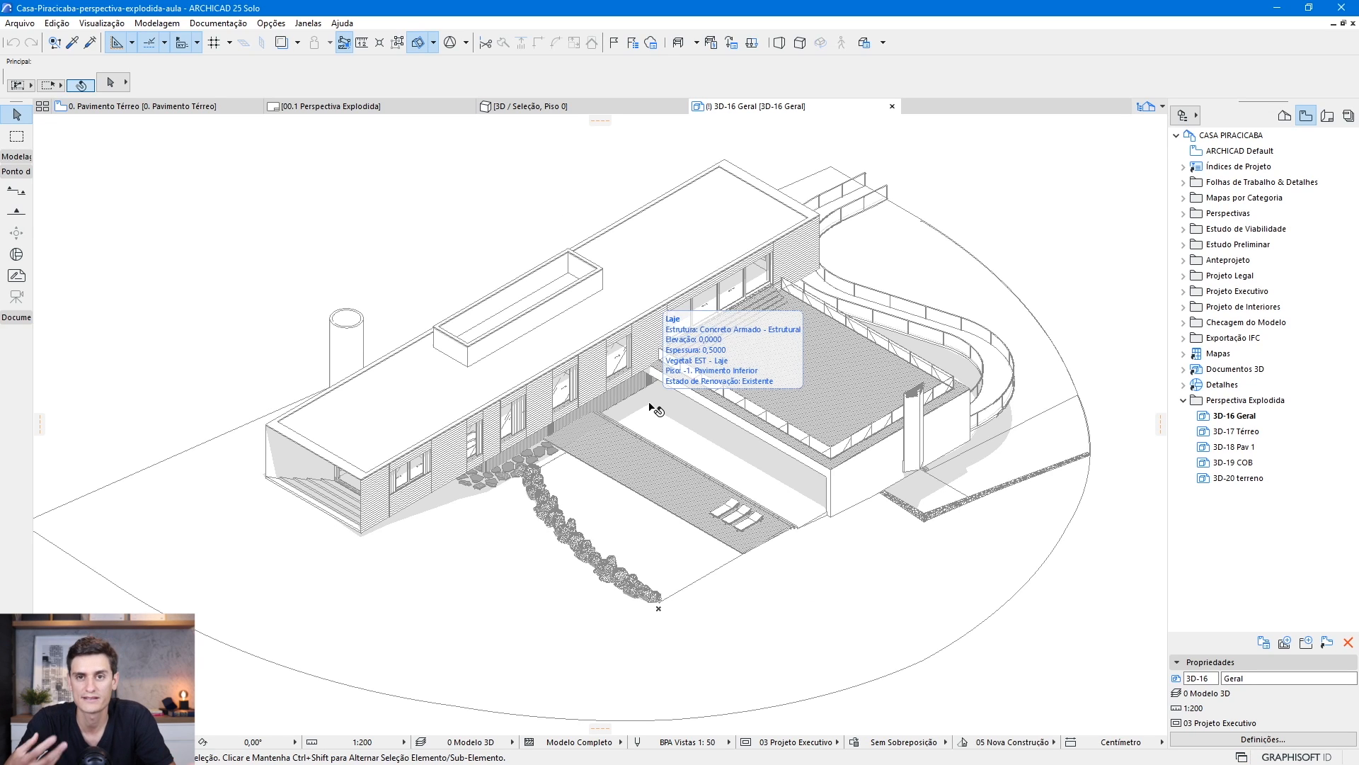
click(916, 745)
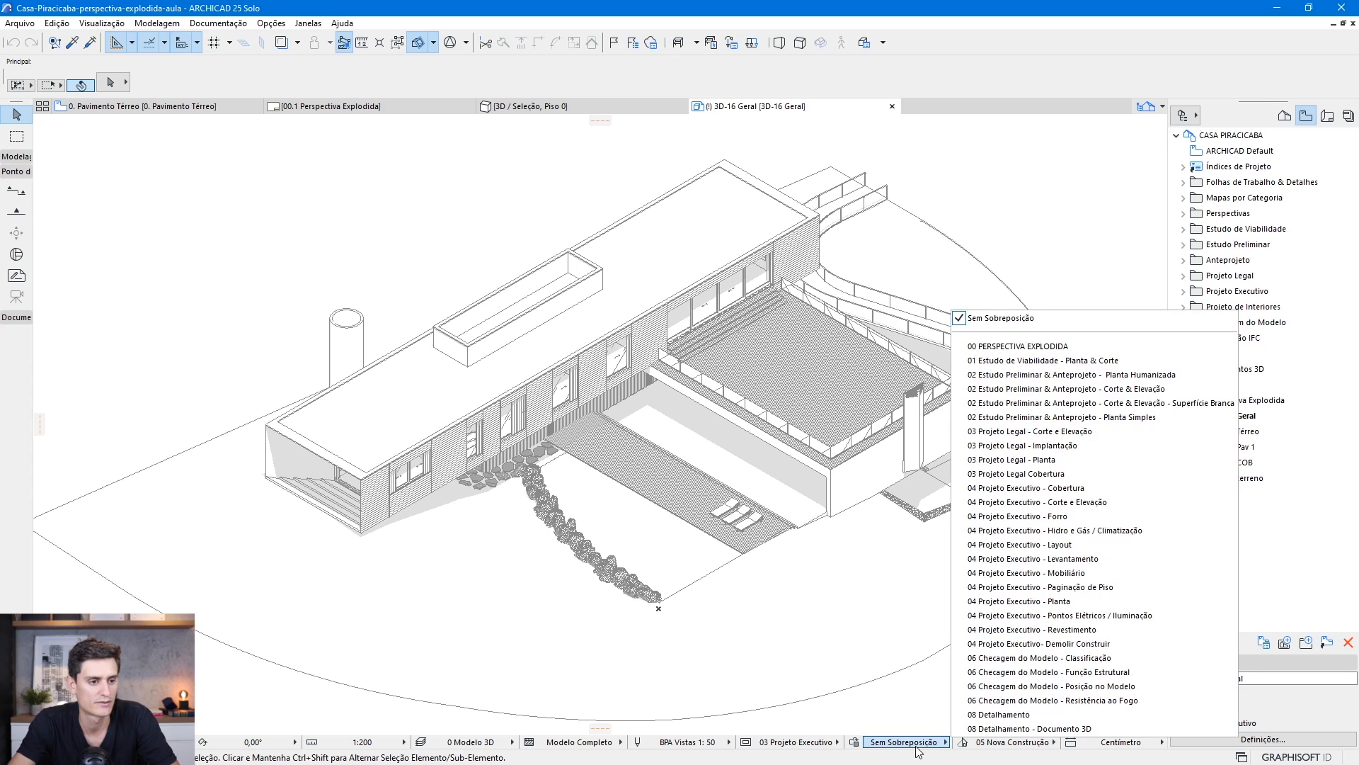
click(1048, 348)
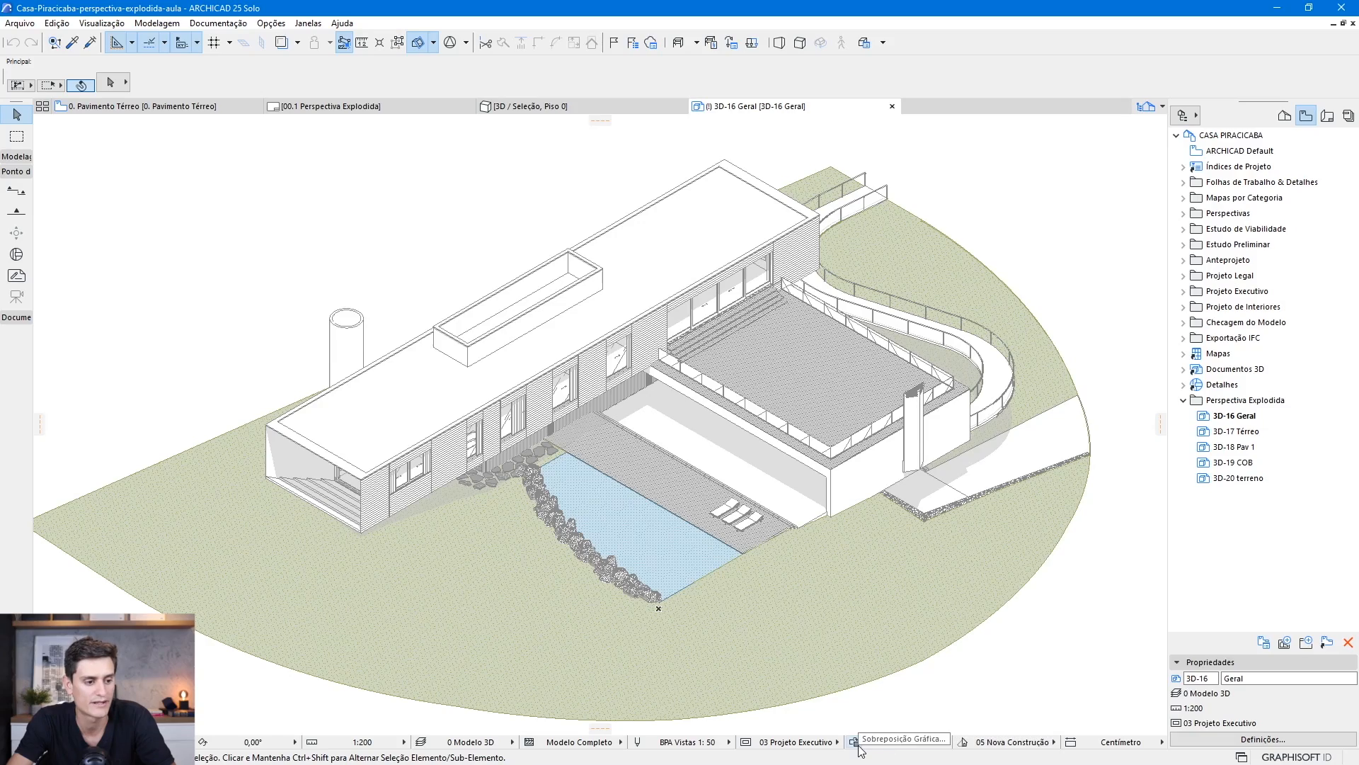
Open the 00 PERSPECTIVA EXPLODIDA graphic override combination and examine its green terrain and blue water rules
click(857, 747)
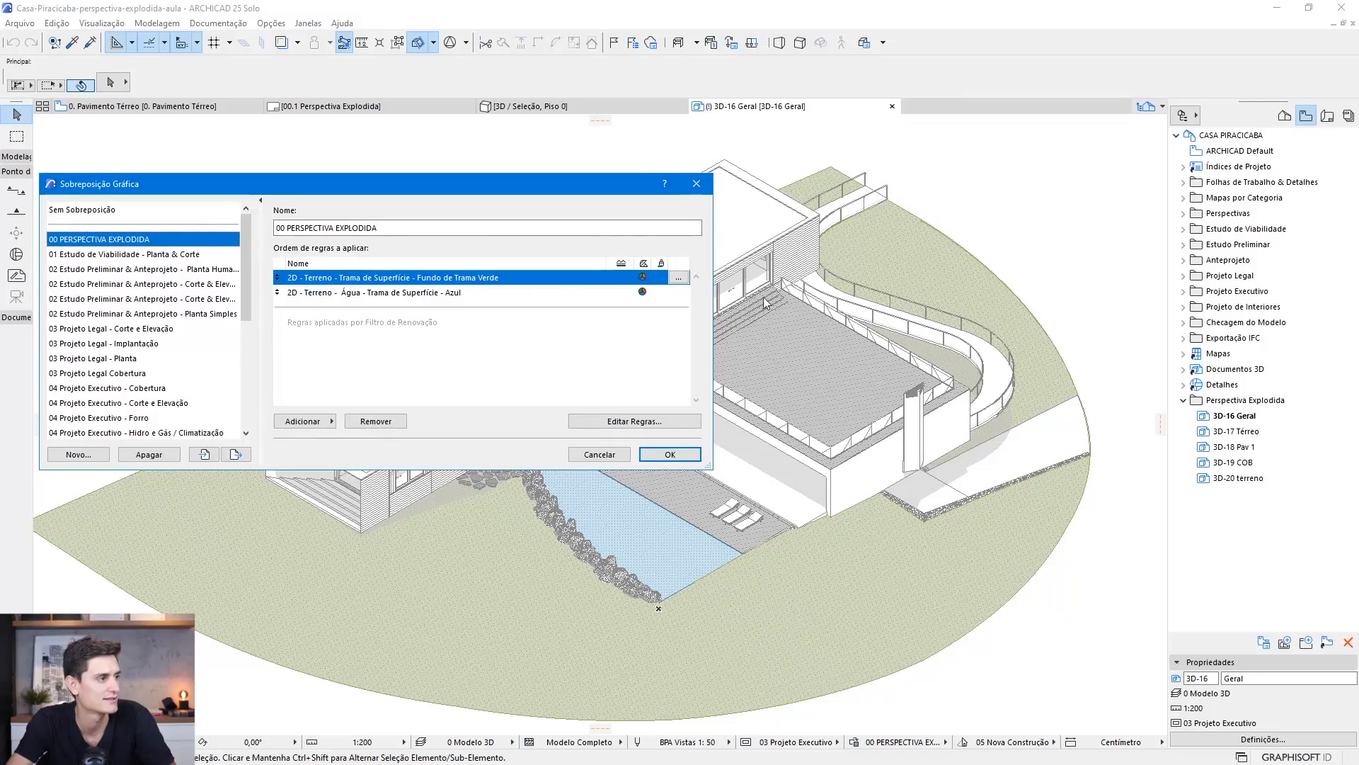
click(383, 293)
click(380, 277)
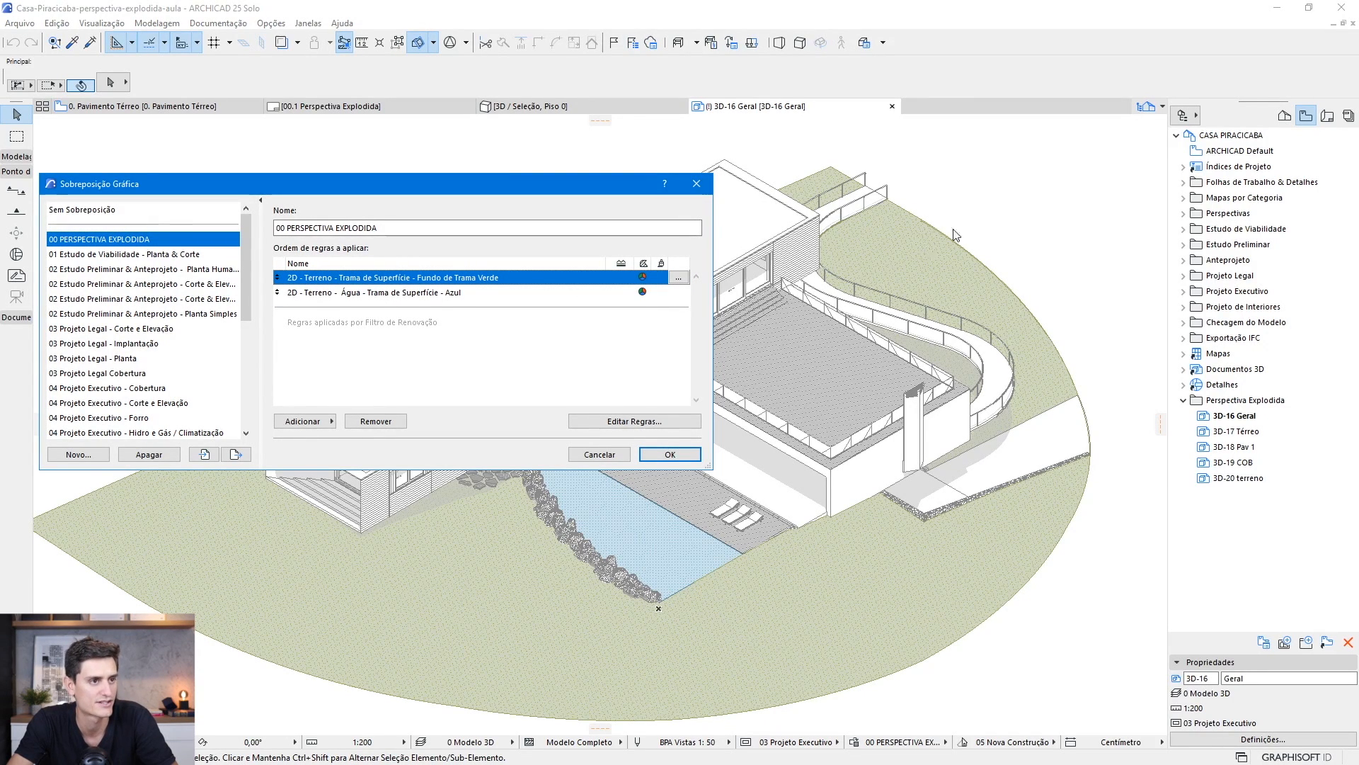
click(405, 293)
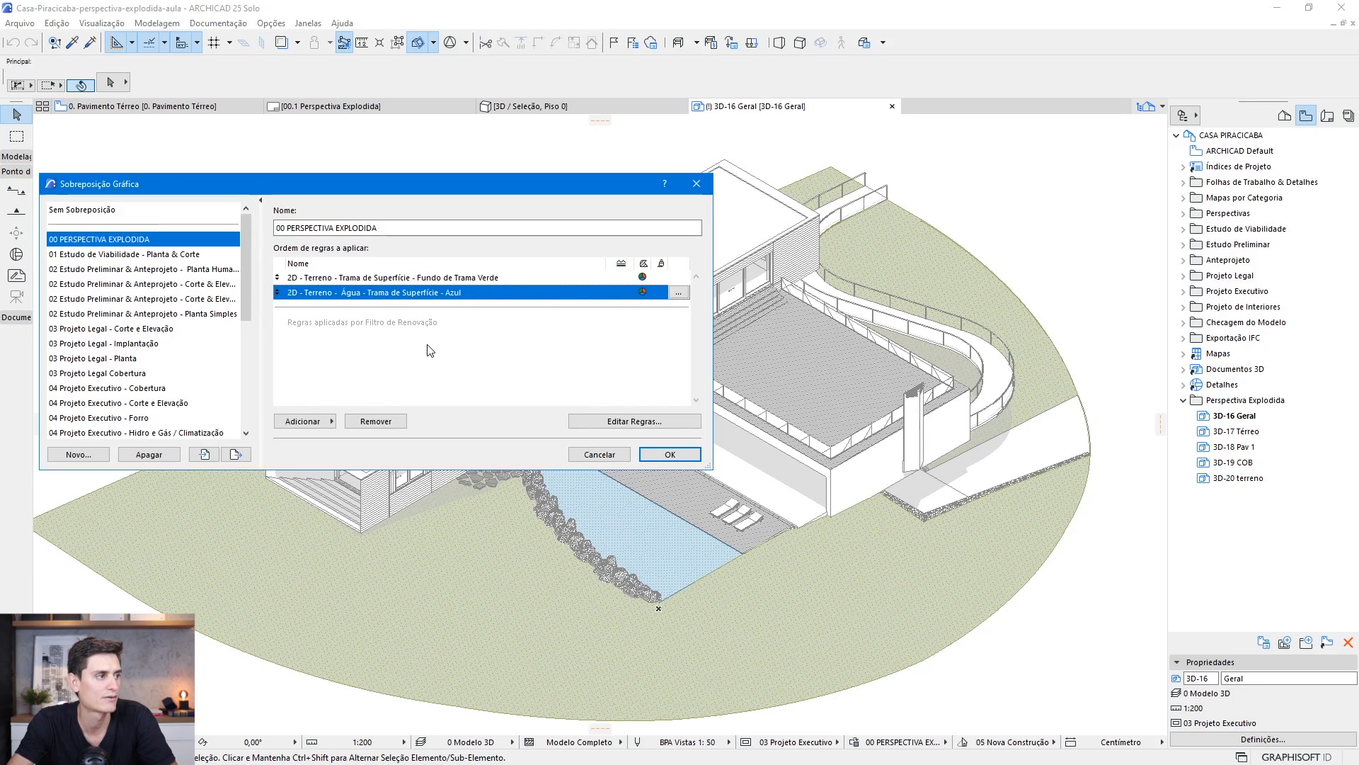
Examine the element type and classification criteria and override style of the rule 2D - Terreno - Trama de Superfície - Fundo de Trama Verde
click(677, 278)
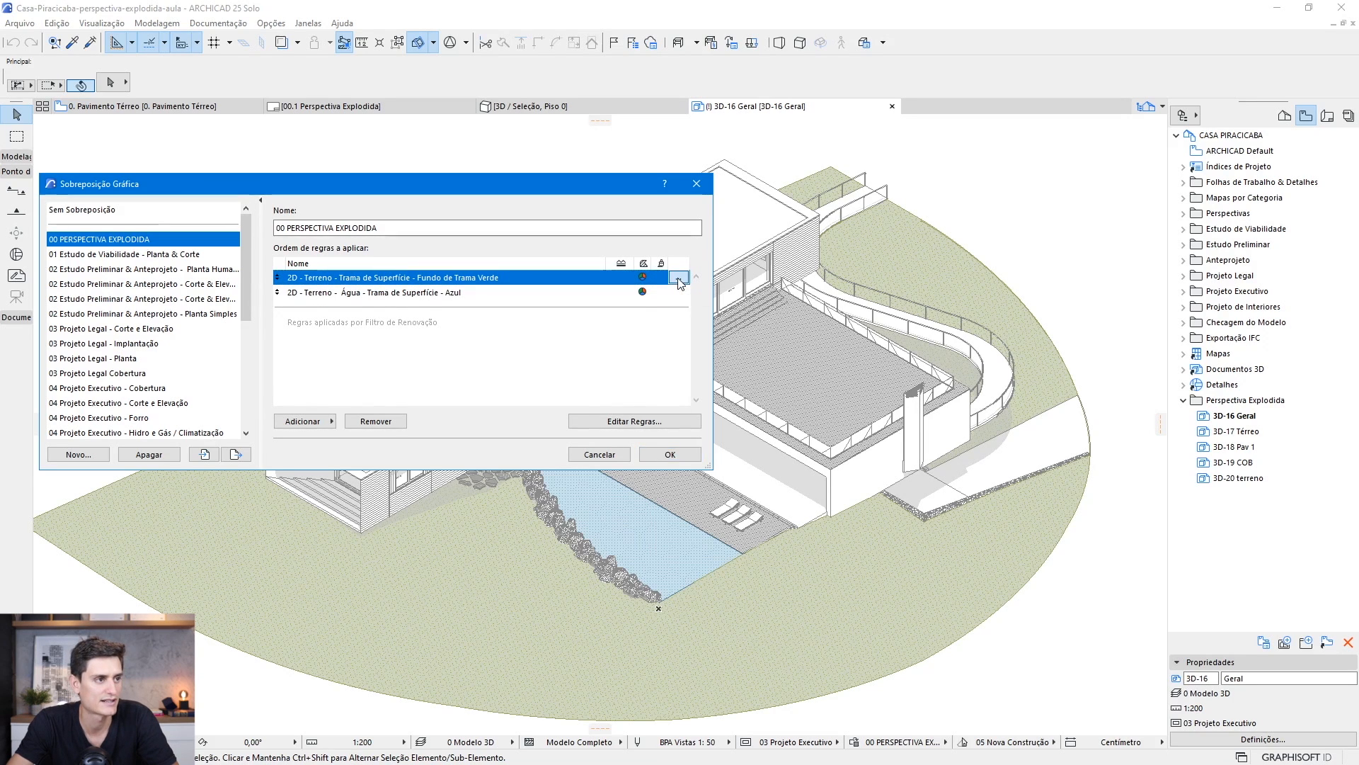
click(678, 278)
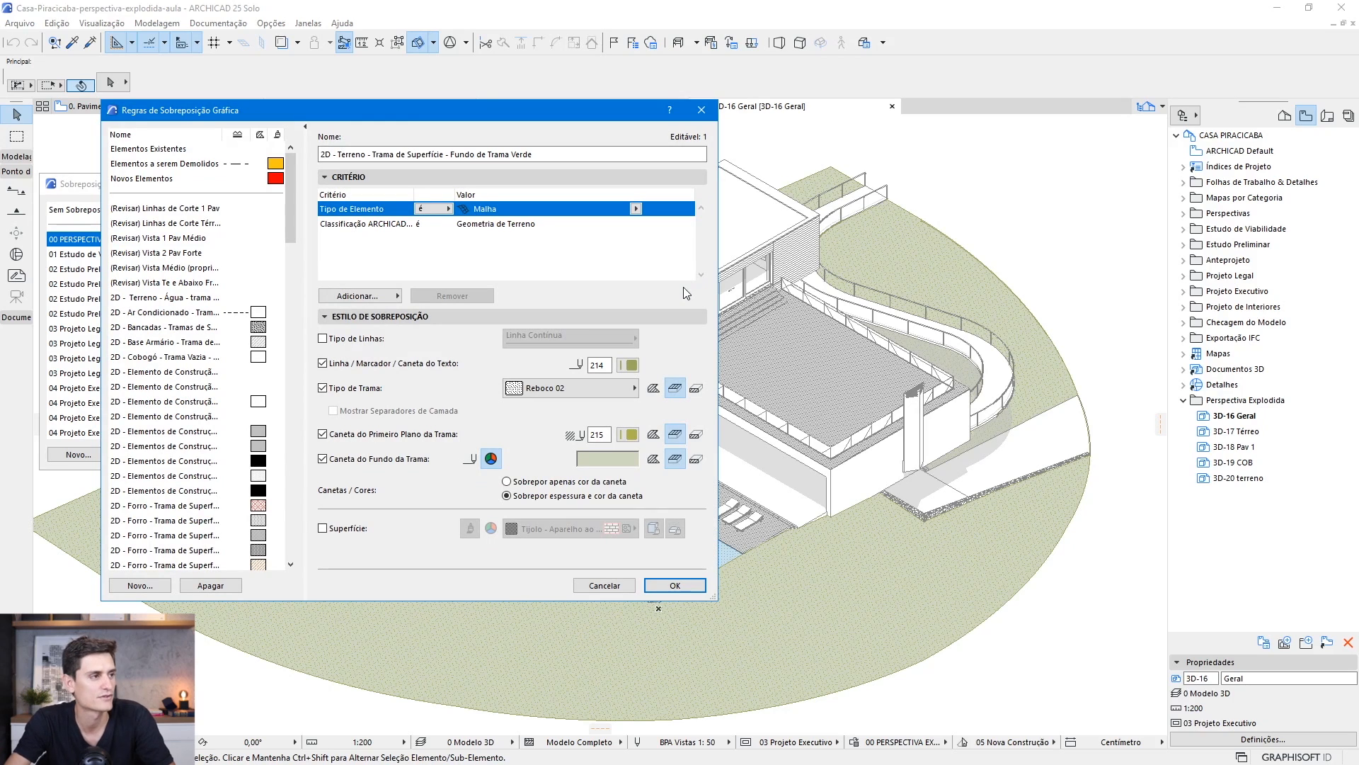
click(499, 224)
click(491, 208)
click(498, 224)
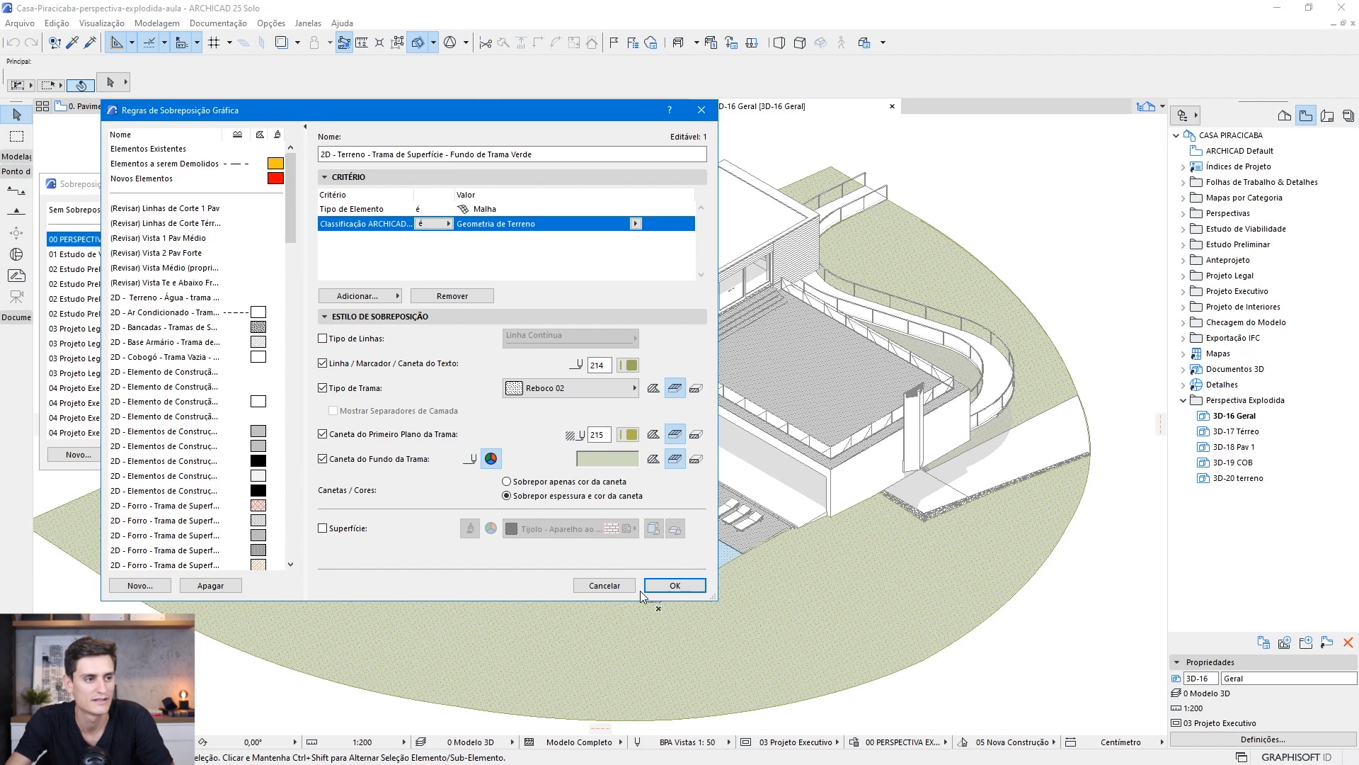
click(686, 586)
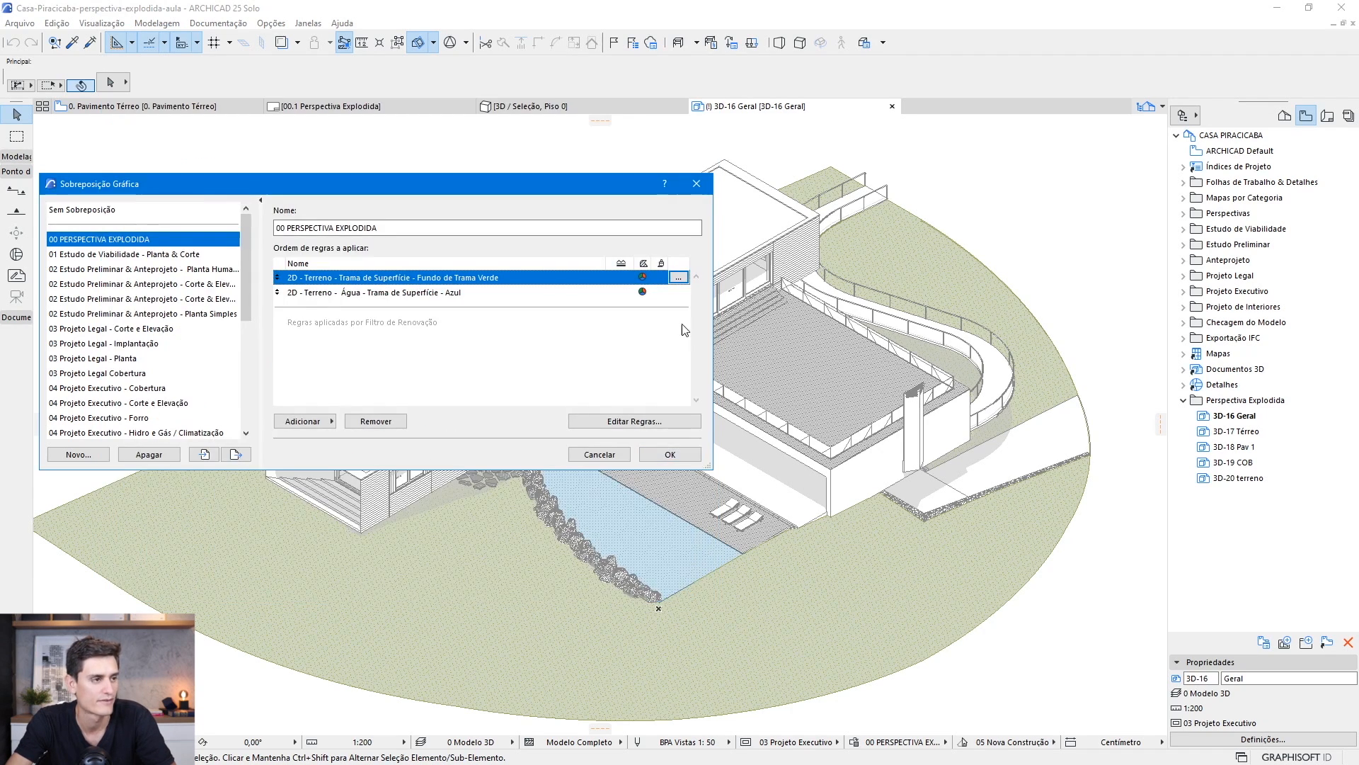
Examine the classification criterion and override style of the blue Água rule, and close the graphic override settings
click(678, 296)
click(679, 294)
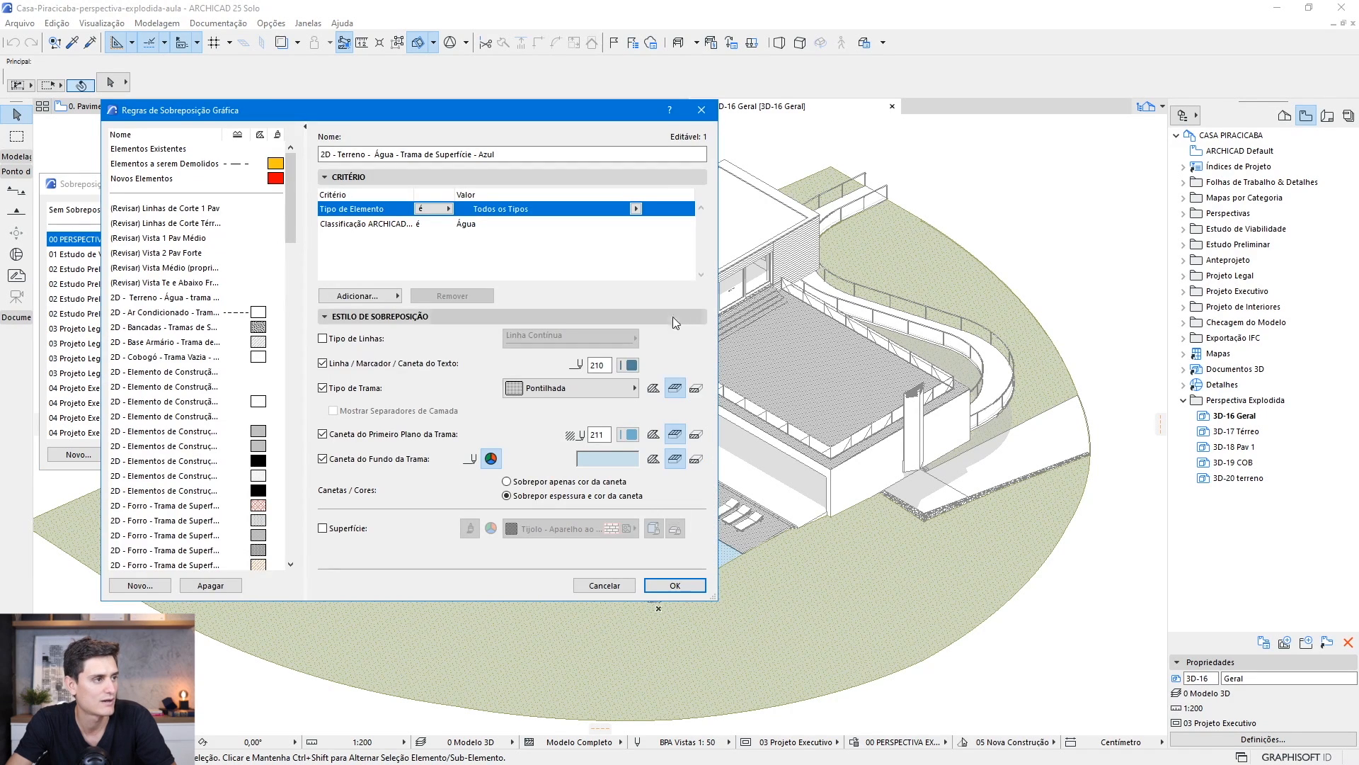
click(465, 225)
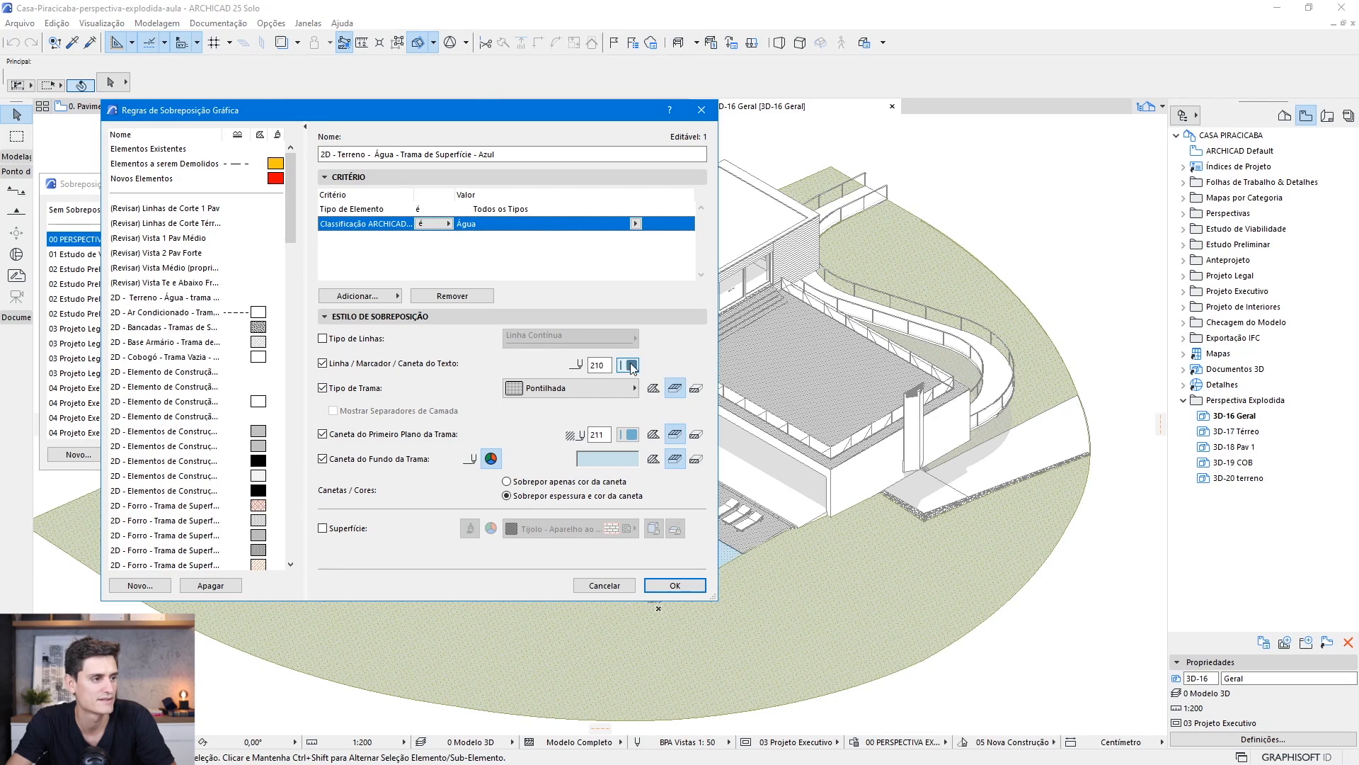
click(593, 582)
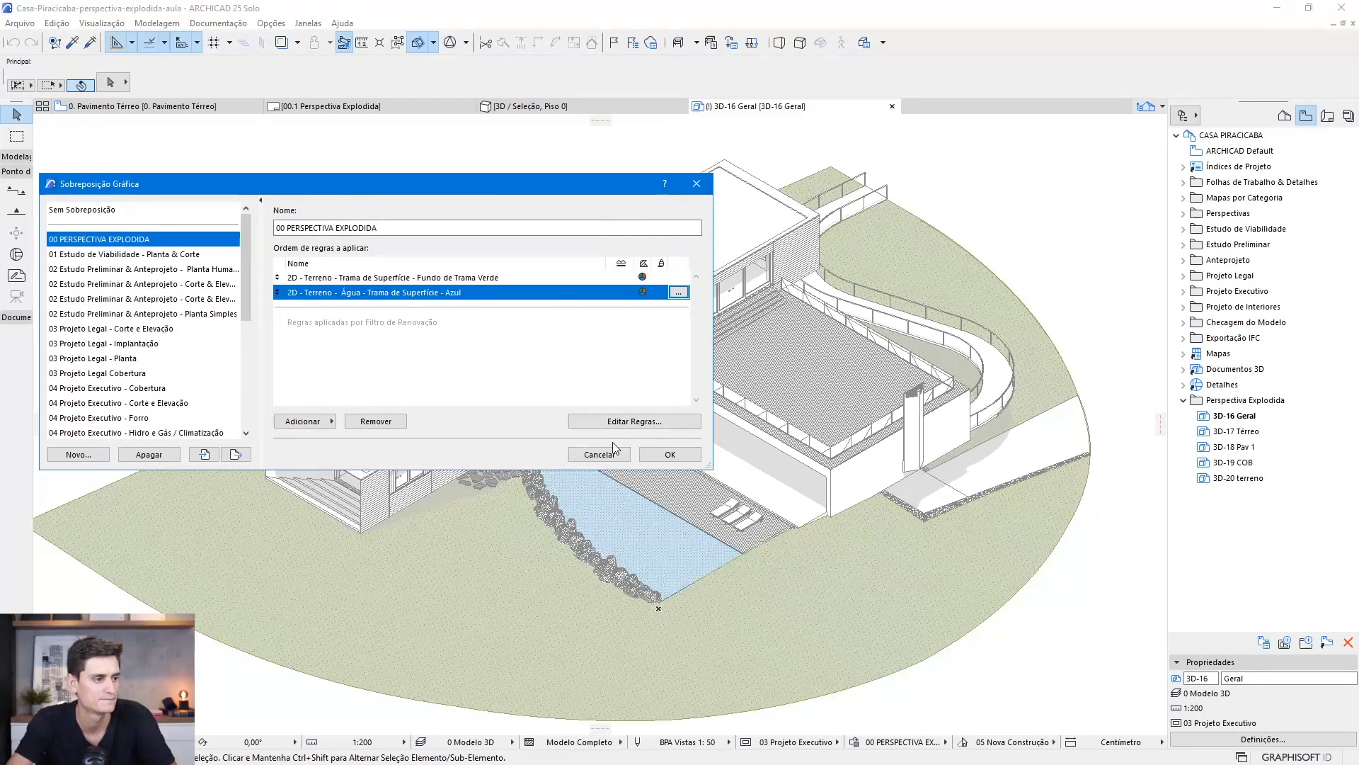
click(671, 454)
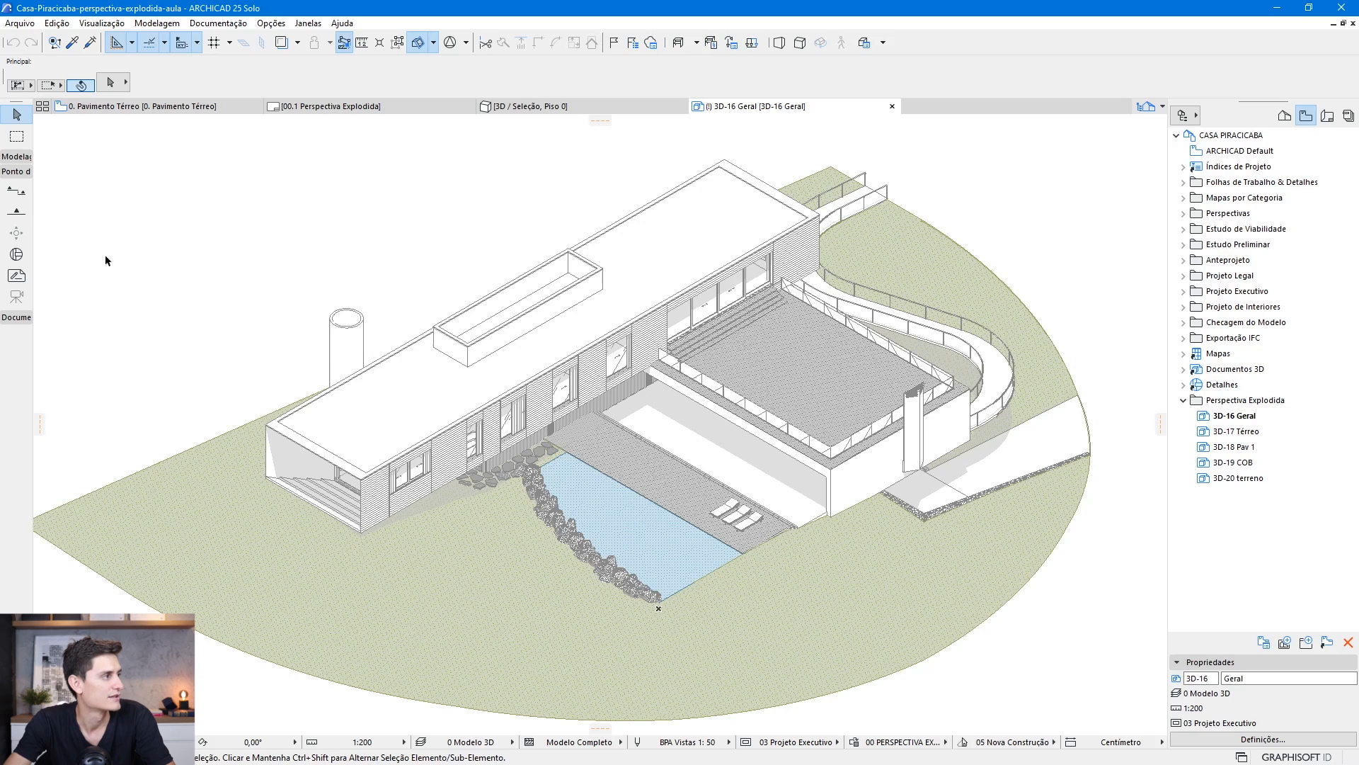
Open the Object tool defaults, search the library for pessoa and choose Contorno Homem de Pé 01 25
click(16, 156)
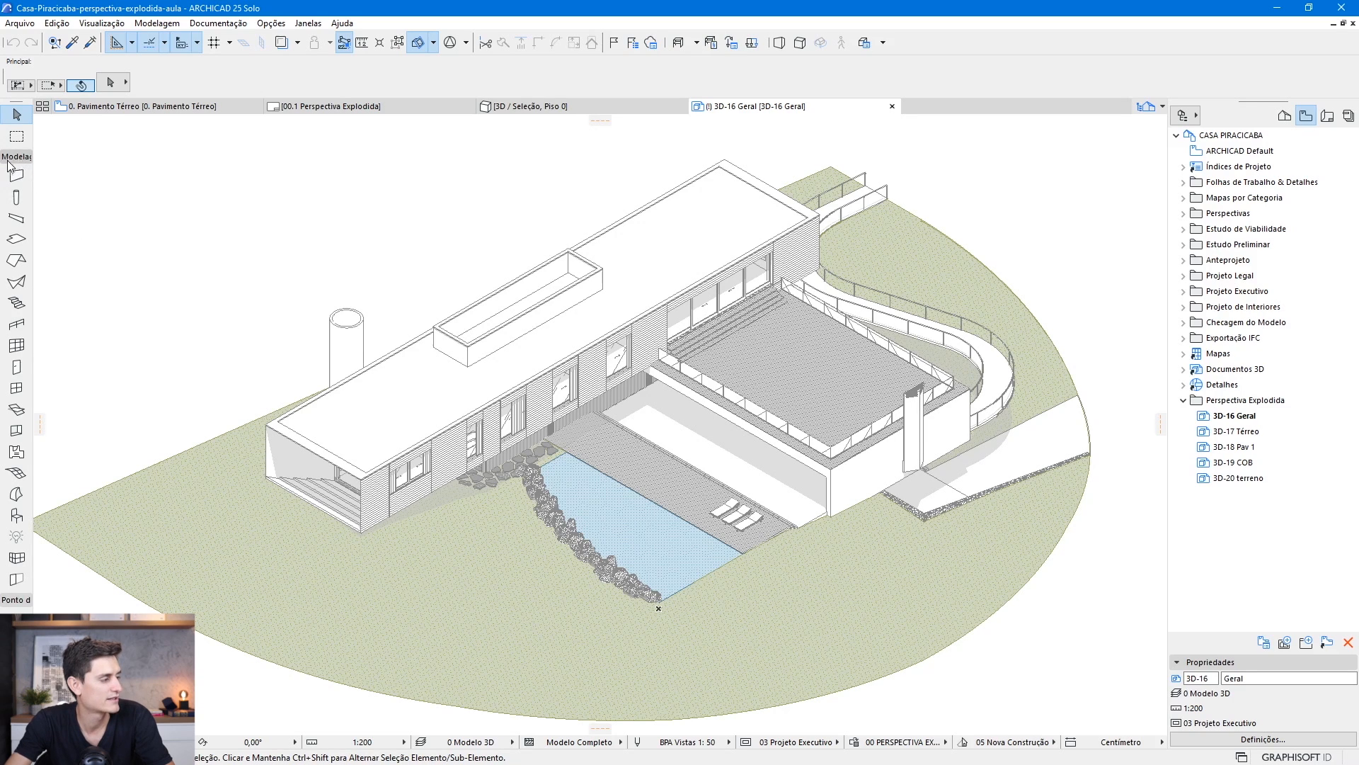
click(17, 516)
click(370, 83)
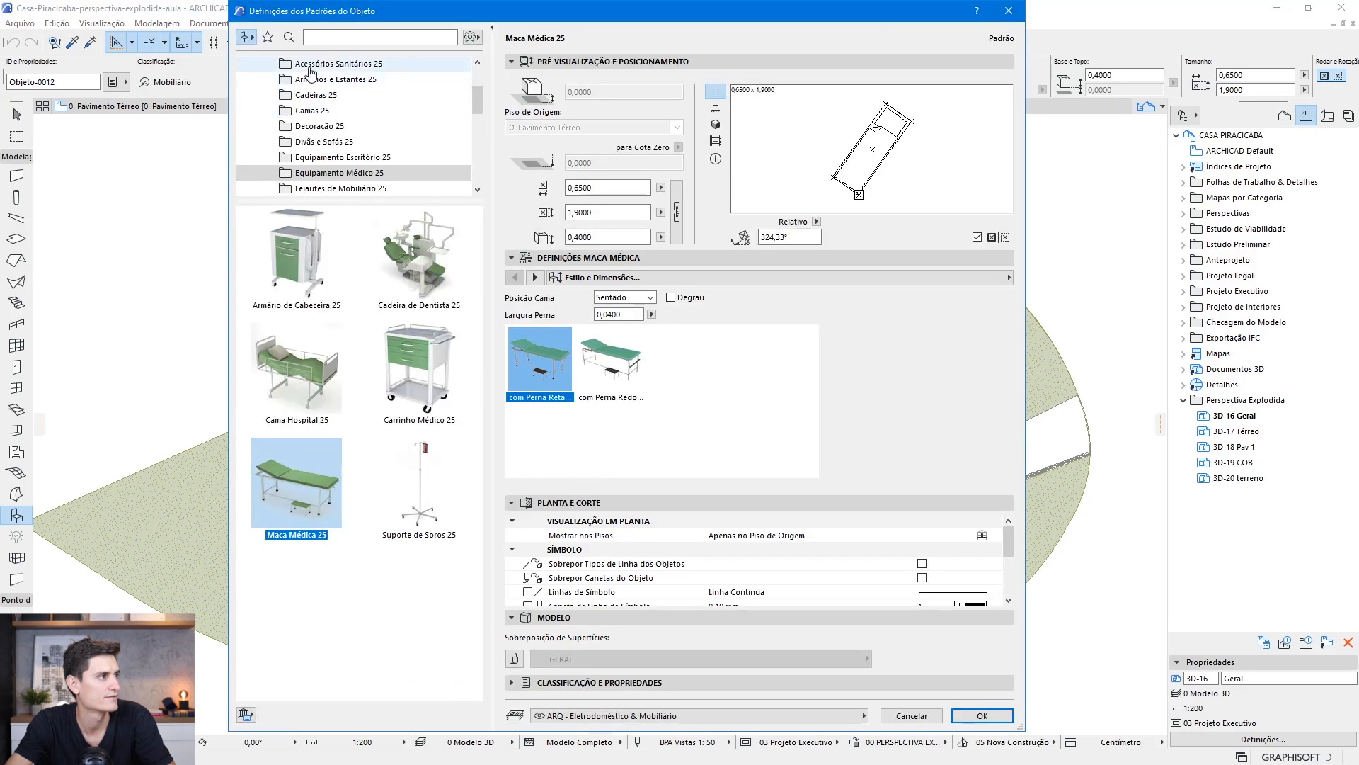
click(289, 37)
text(pessoa)
mouse_move(474, 158)
mouse_down()
mouse_move(474, 214)
mouse_move(477, 166)
mouse_move(478, 177)
mouse_up()
click(331, 529)
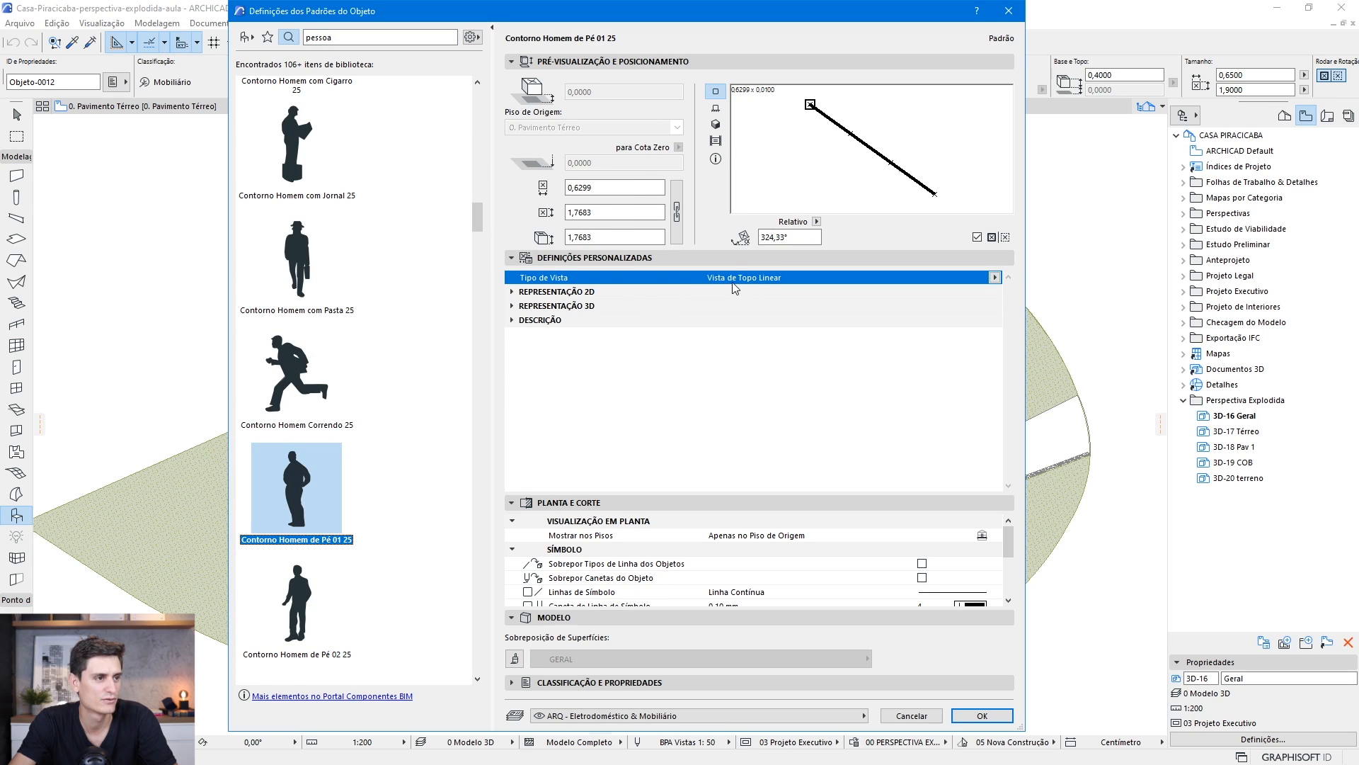
Set the man silhouette's view type to Vista Frontal and its rotation angle to 0°, and accept the settings
click(995, 276)
click(1041, 292)
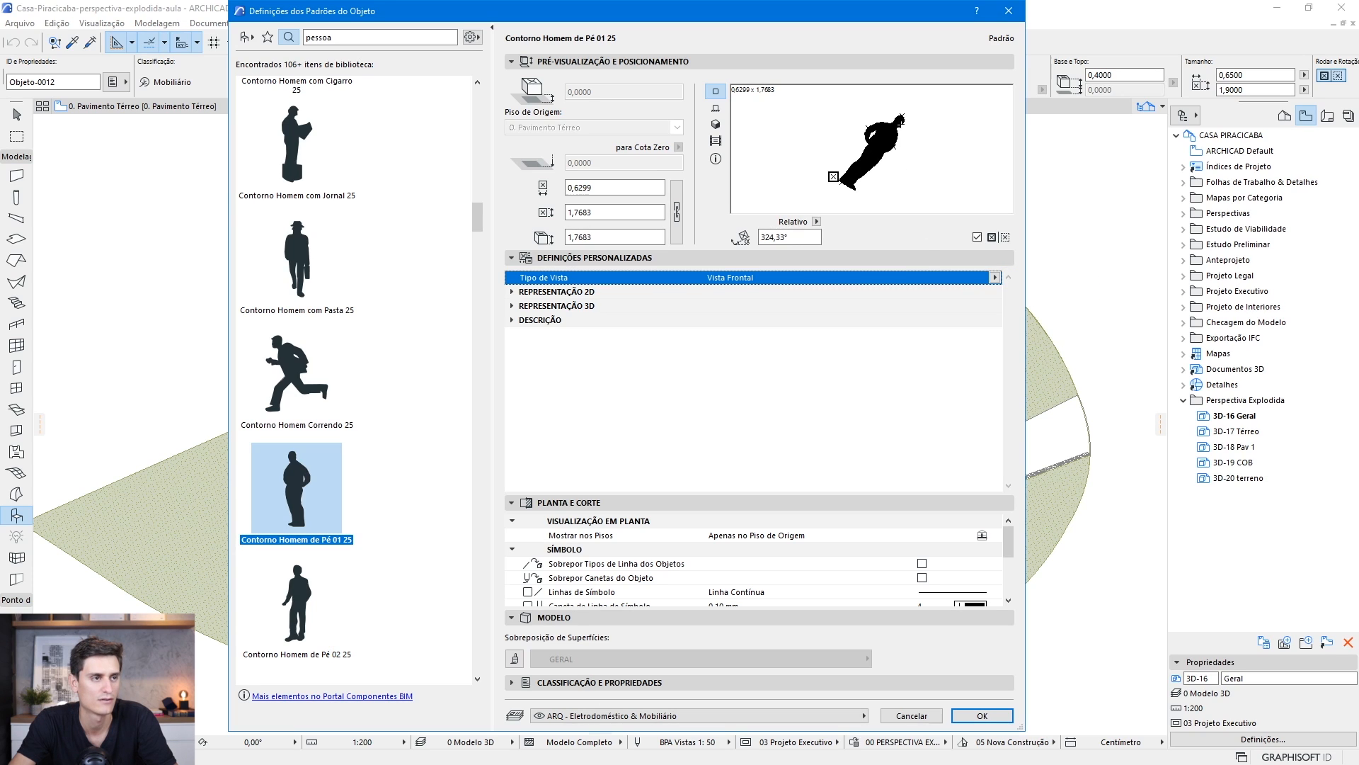
click(971, 116)
click(790, 237)
text(0)
key(Return)
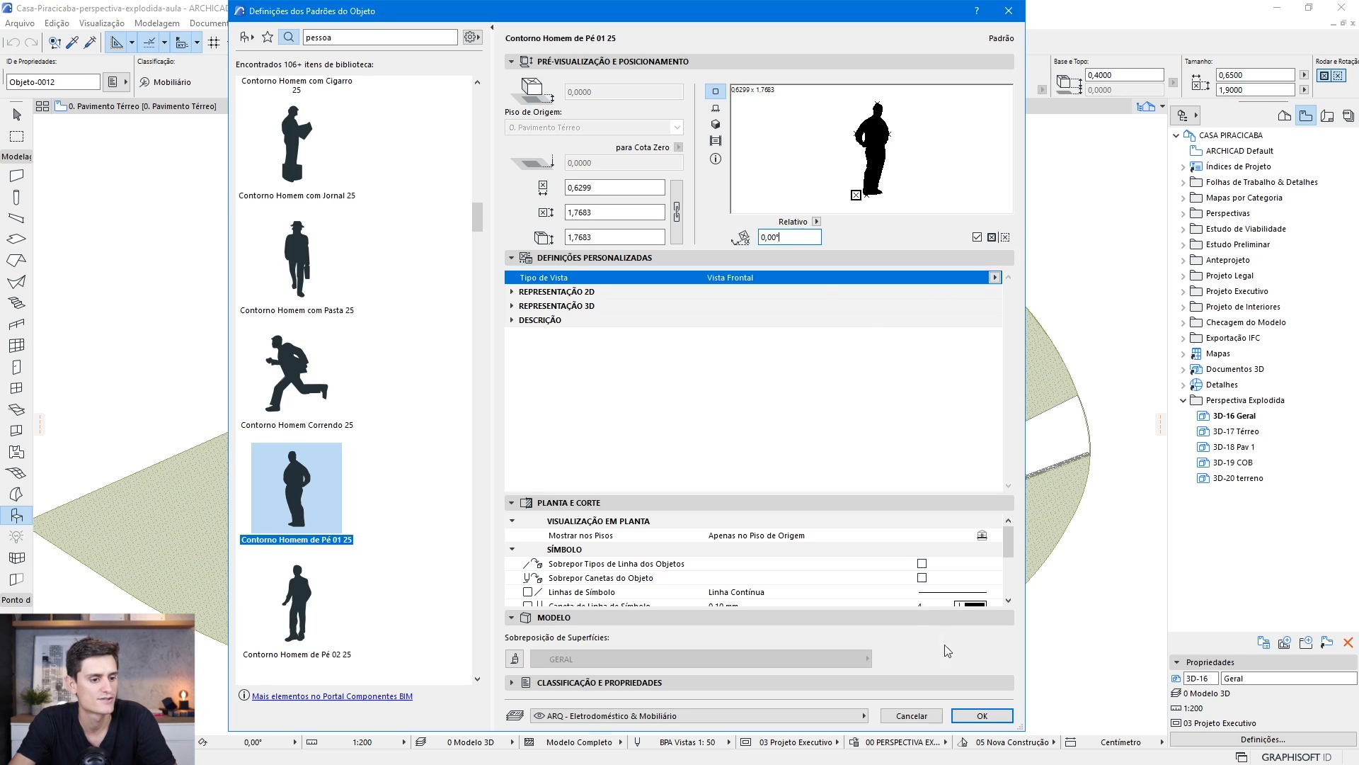
click(982, 715)
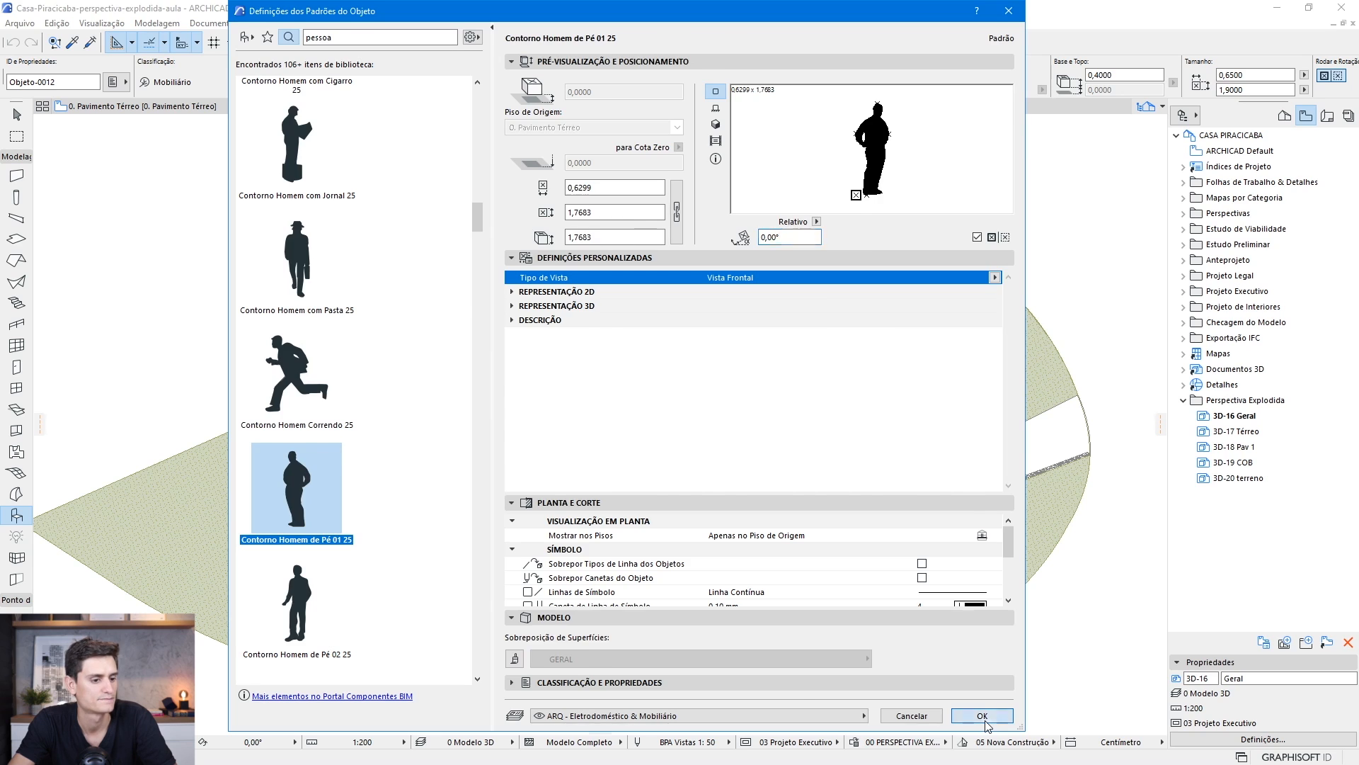
Assign the silhouette to the ARQ - Paisagismo layer and place it on the raised terrace near the curved ramp
click(460, 82)
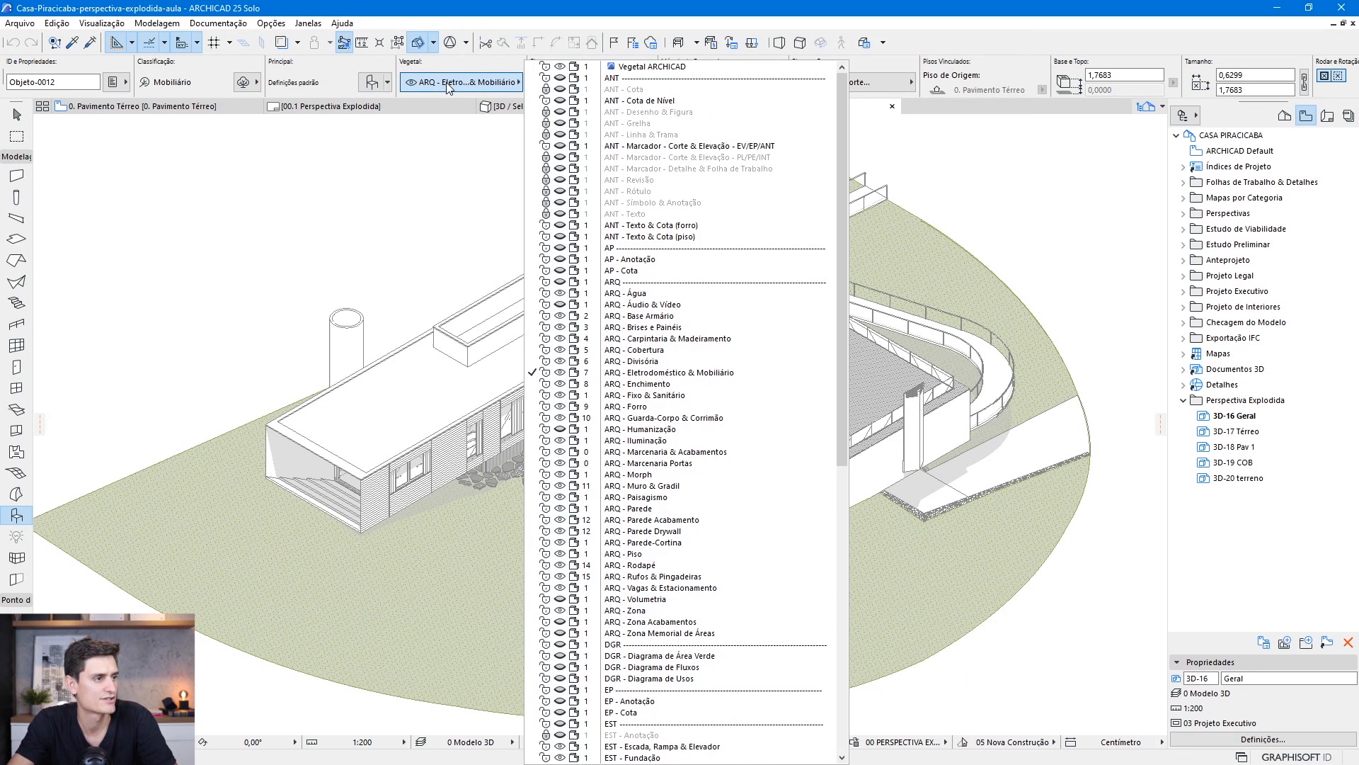
click(678, 498)
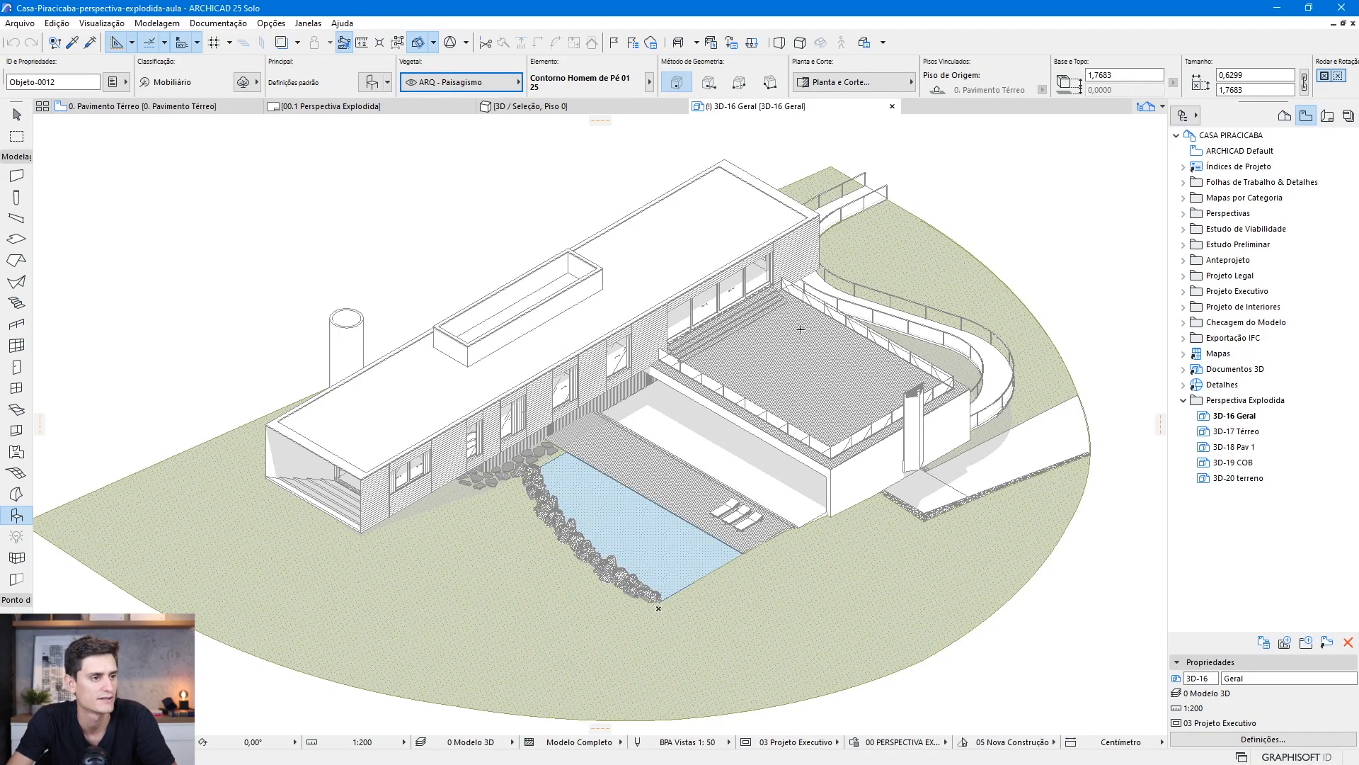
scroll(824, 341, up, 3)
click(860, 334)
scroll(853, 416, down, 3)
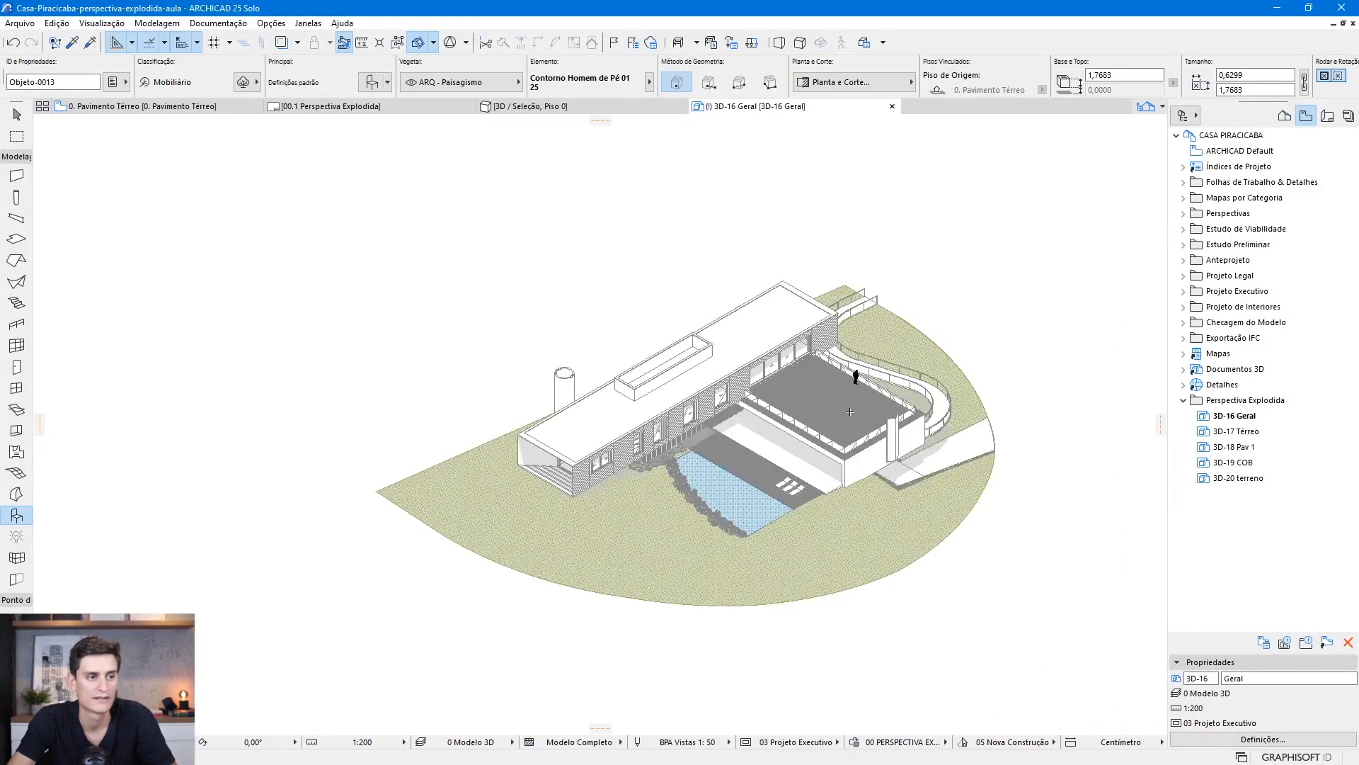
scroll(855, 413, up, 6)
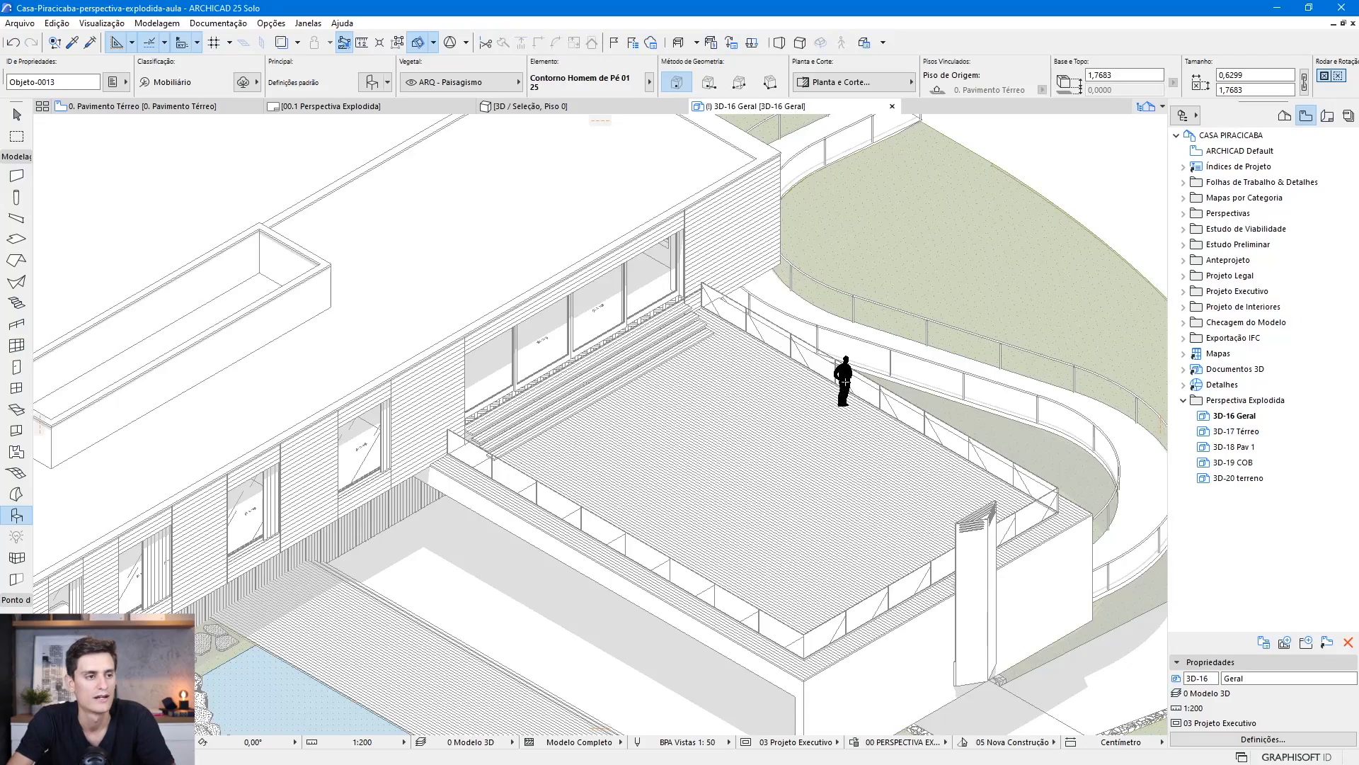
scroll(882, 351, down, 4)
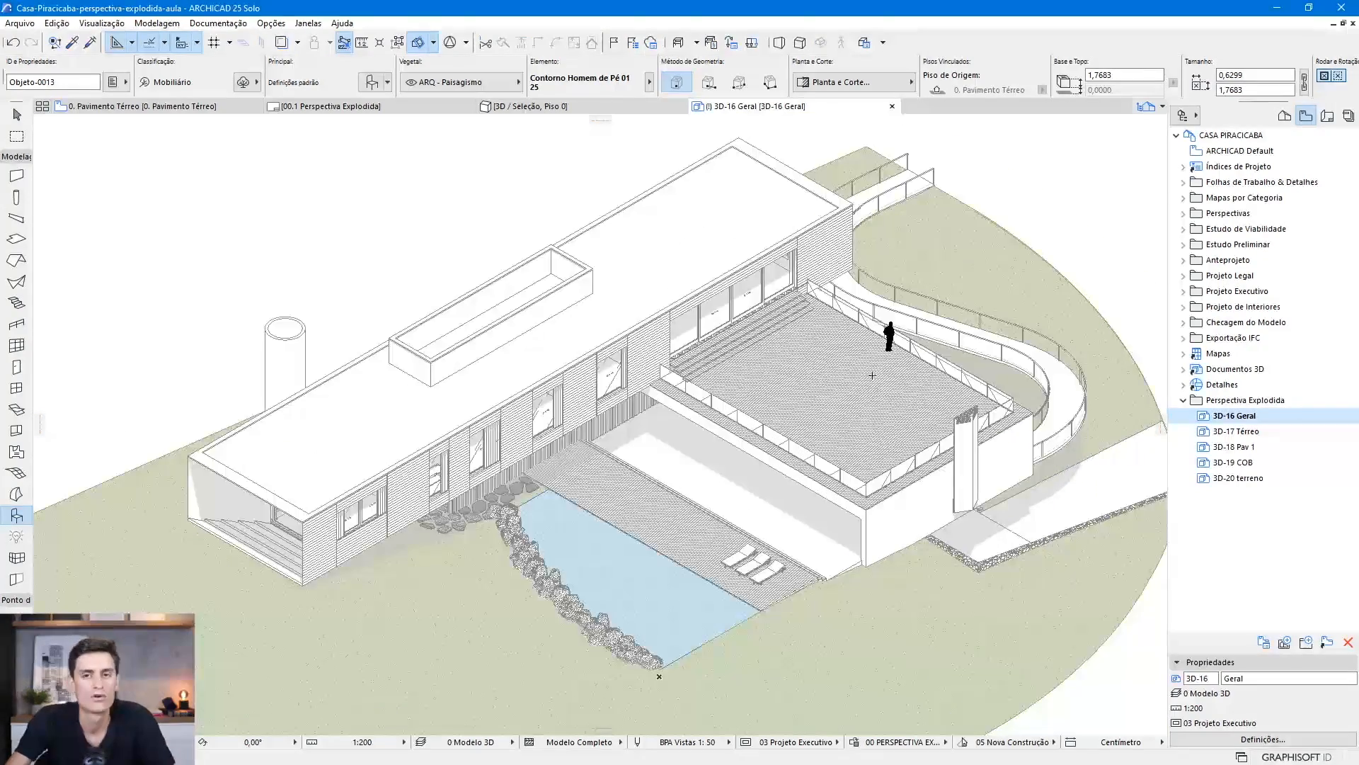
Search the object library for árvores, choose Árvores de Folhas Caducas 25 and open its 2D representation settings
click(371, 82)
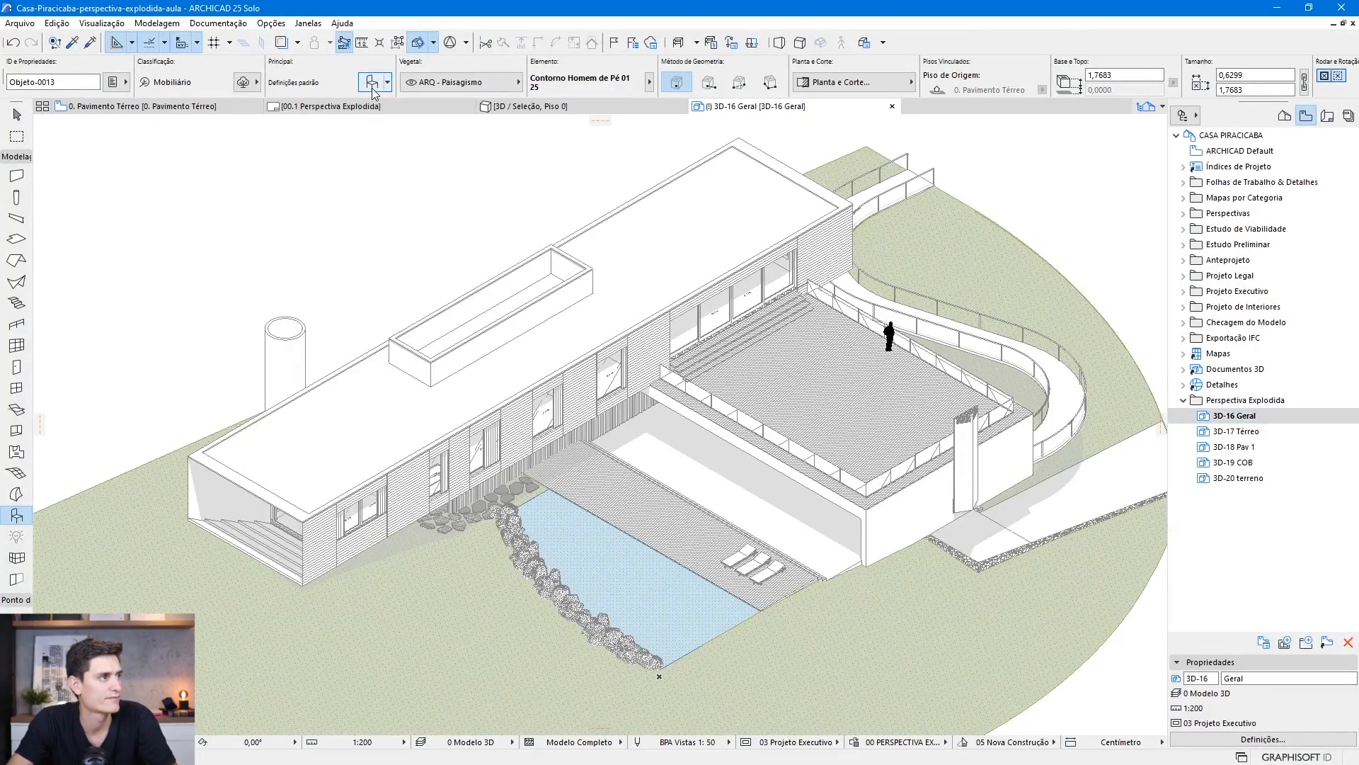
double_click(323, 39)
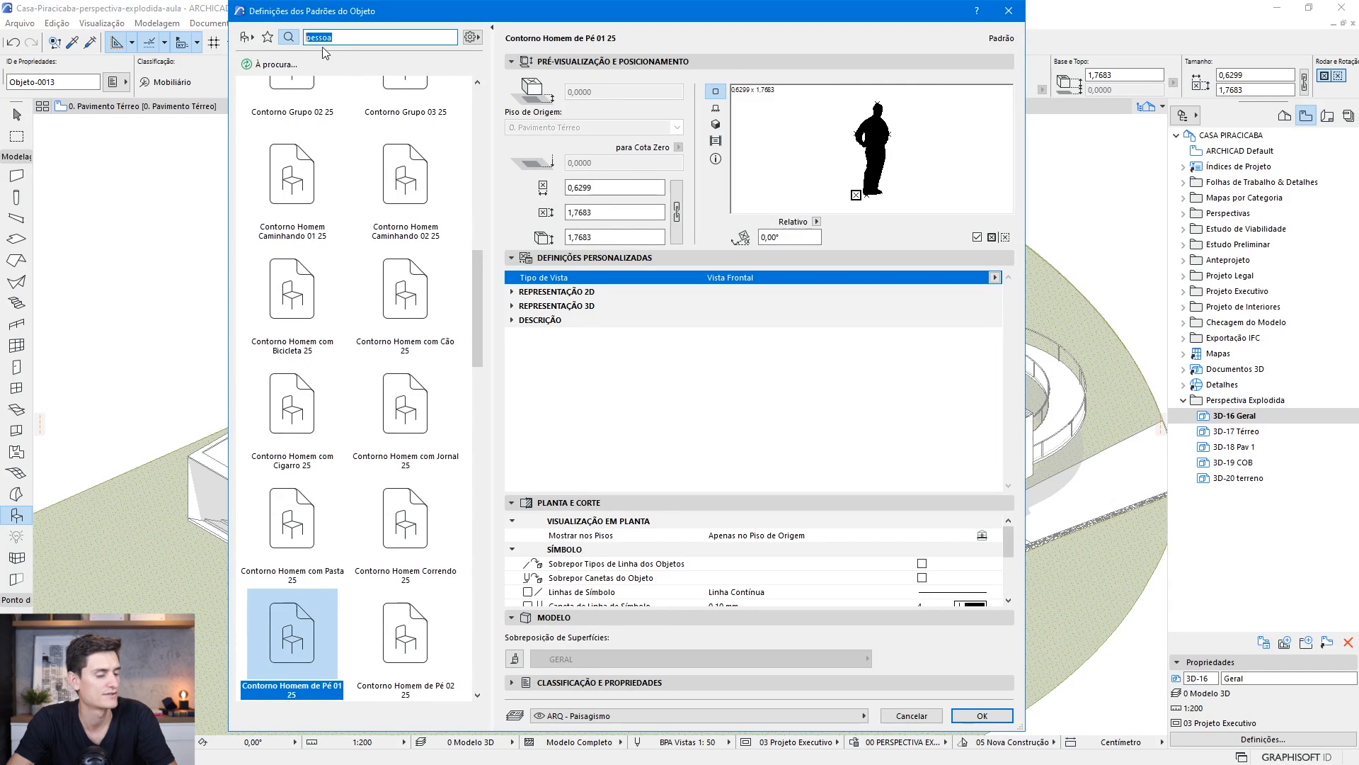
text(á)
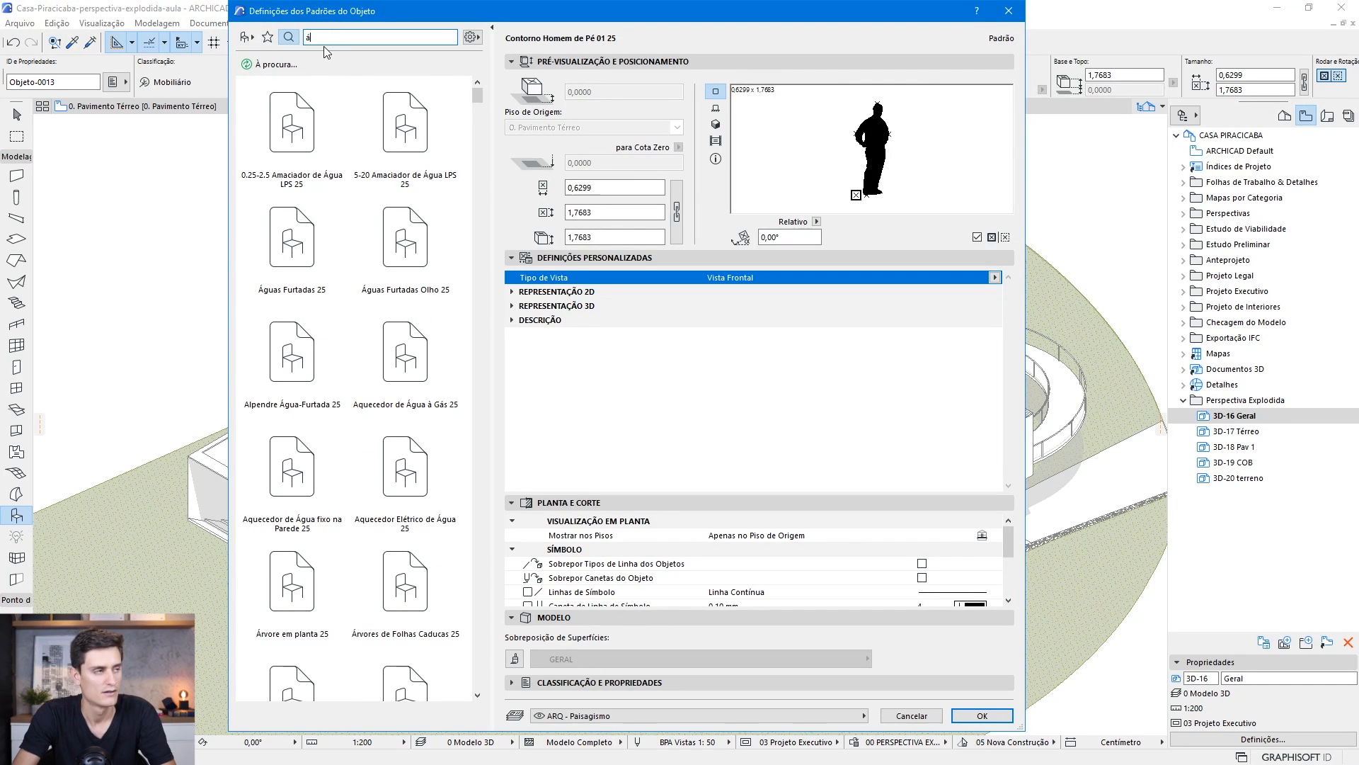
text(rvores)
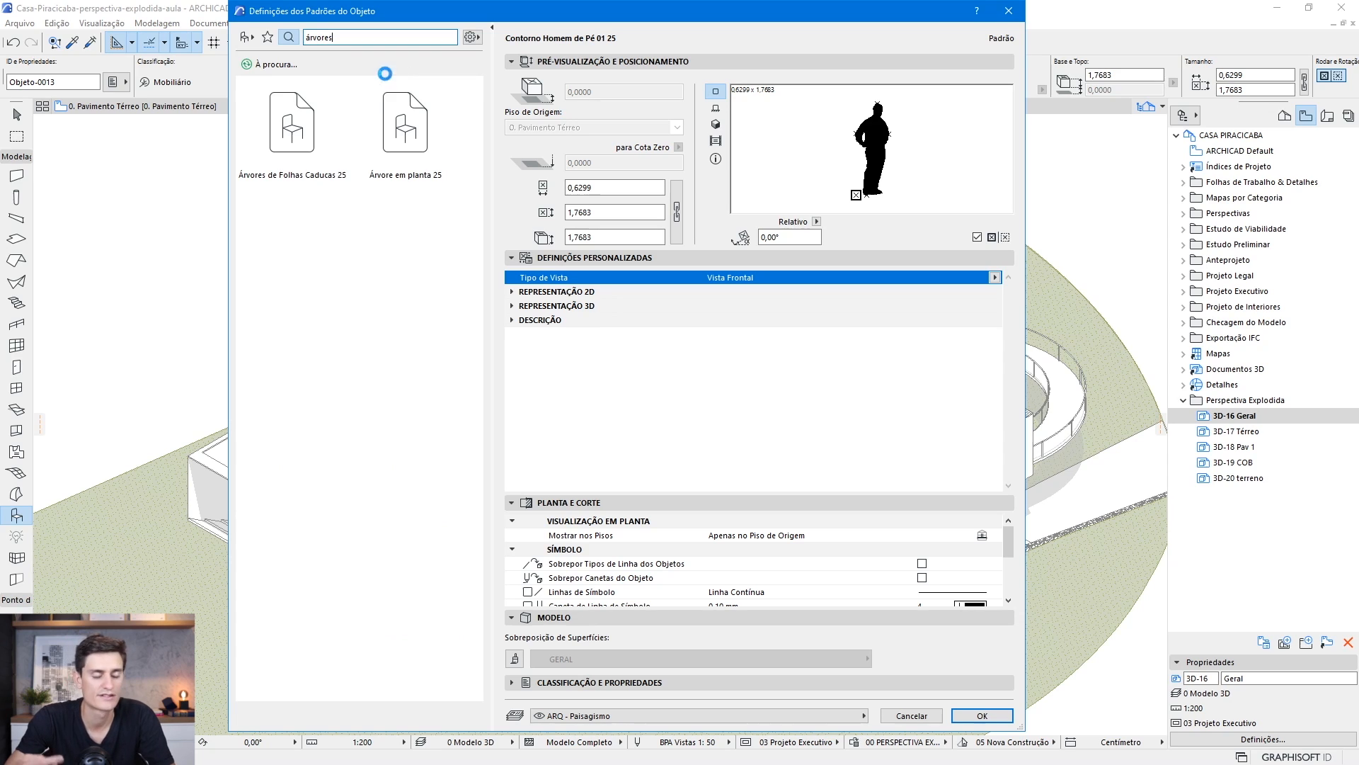
click(296, 147)
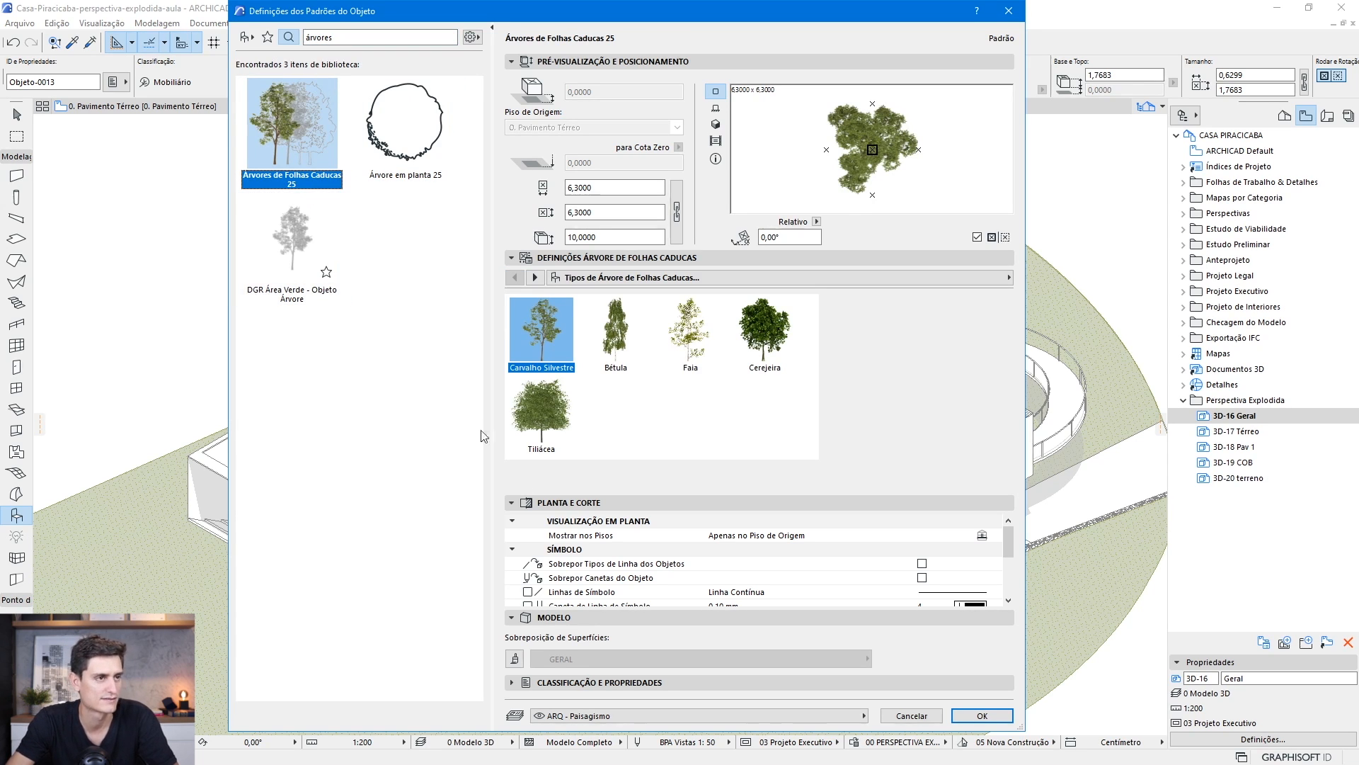
click(534, 277)
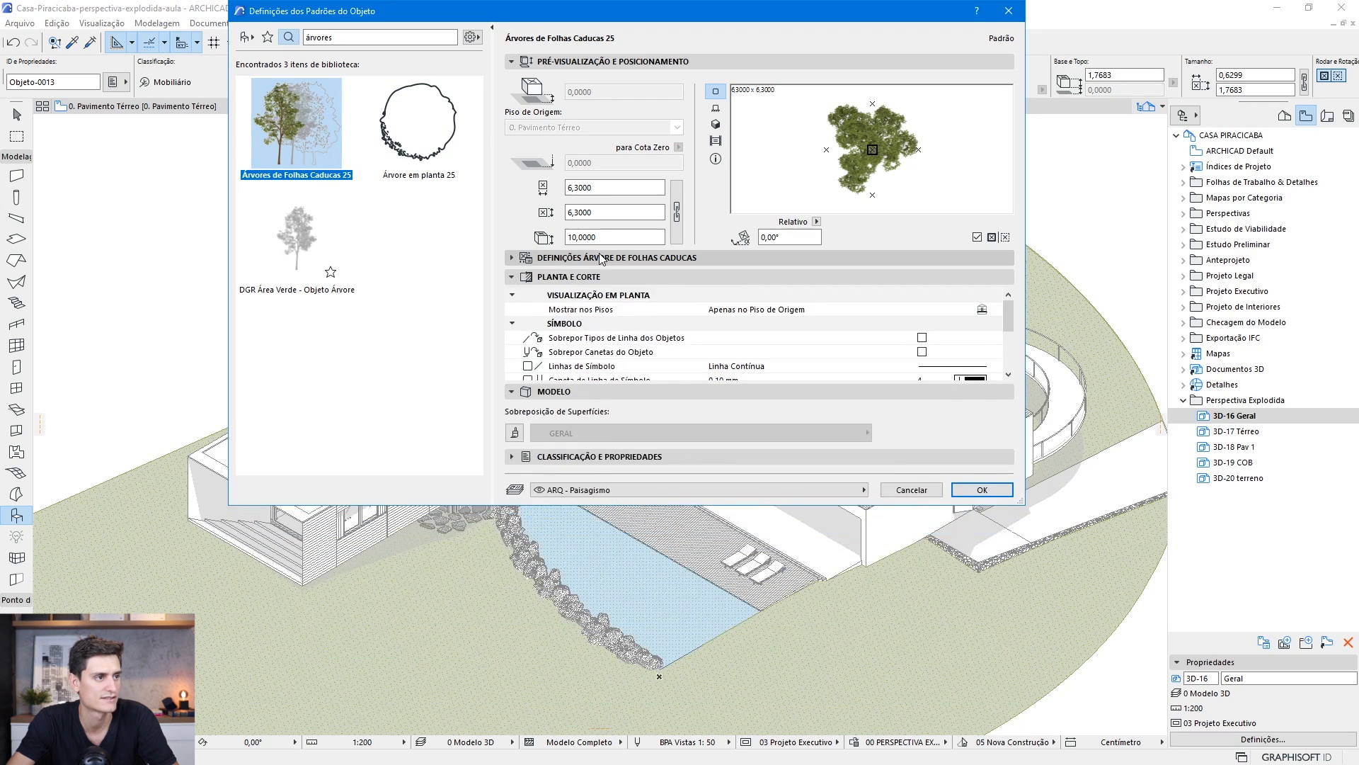
Try the Vista Lateral view type with the Nevoeiro symbol for the tree
click(611, 315)
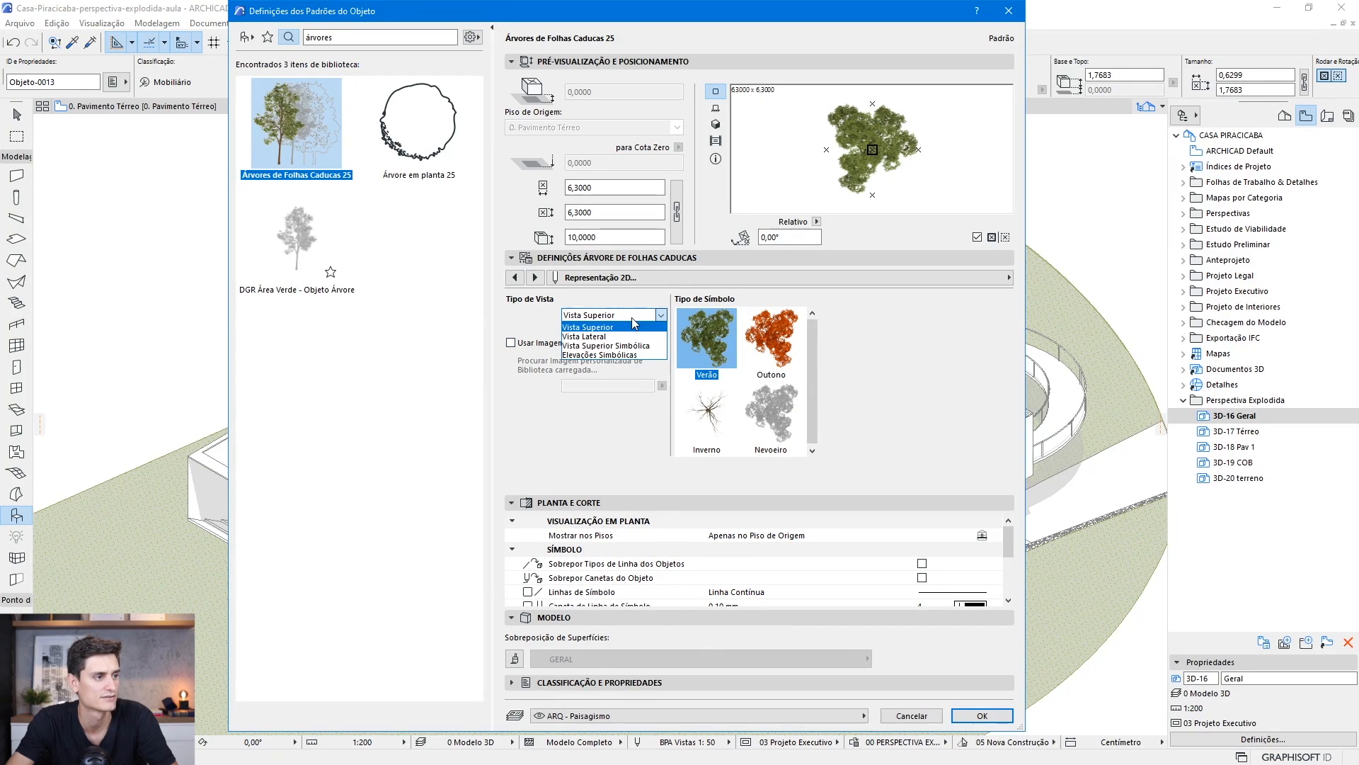
click(615, 337)
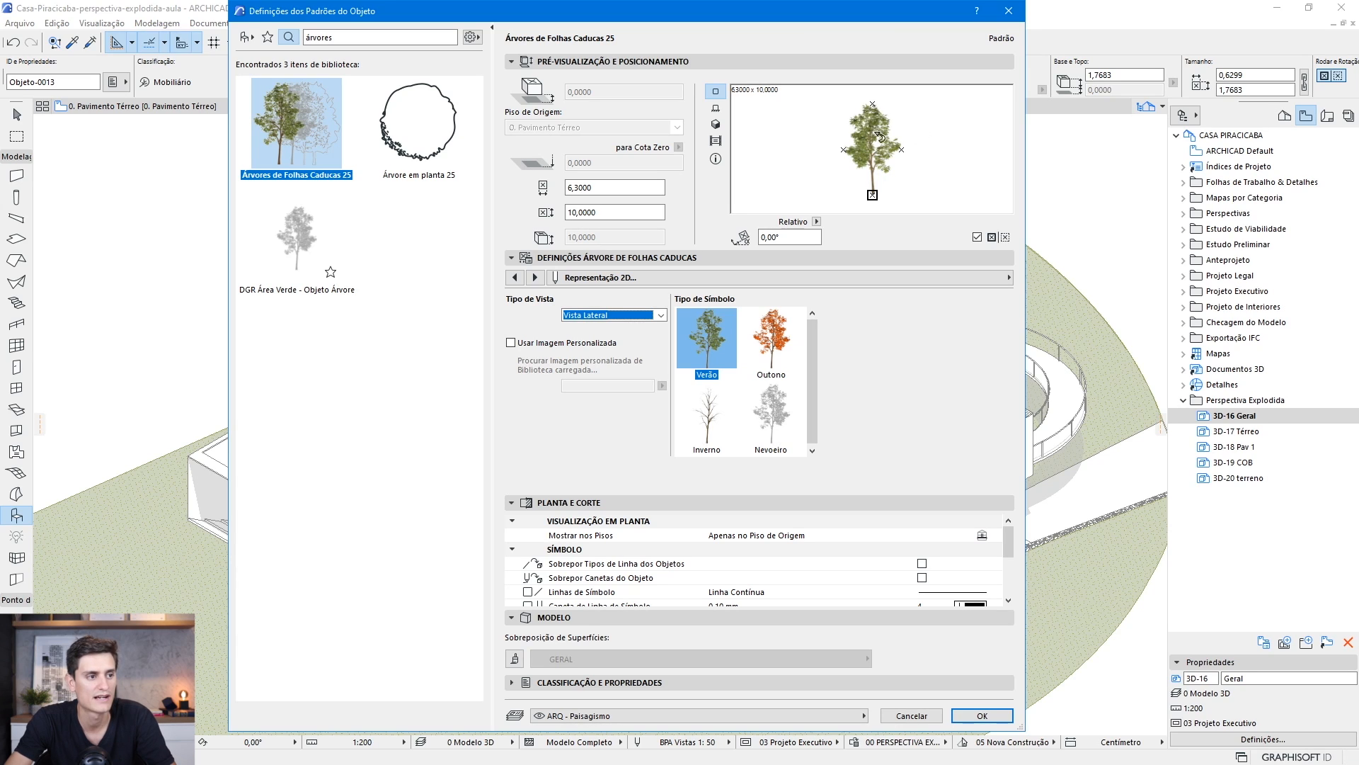
click(770, 417)
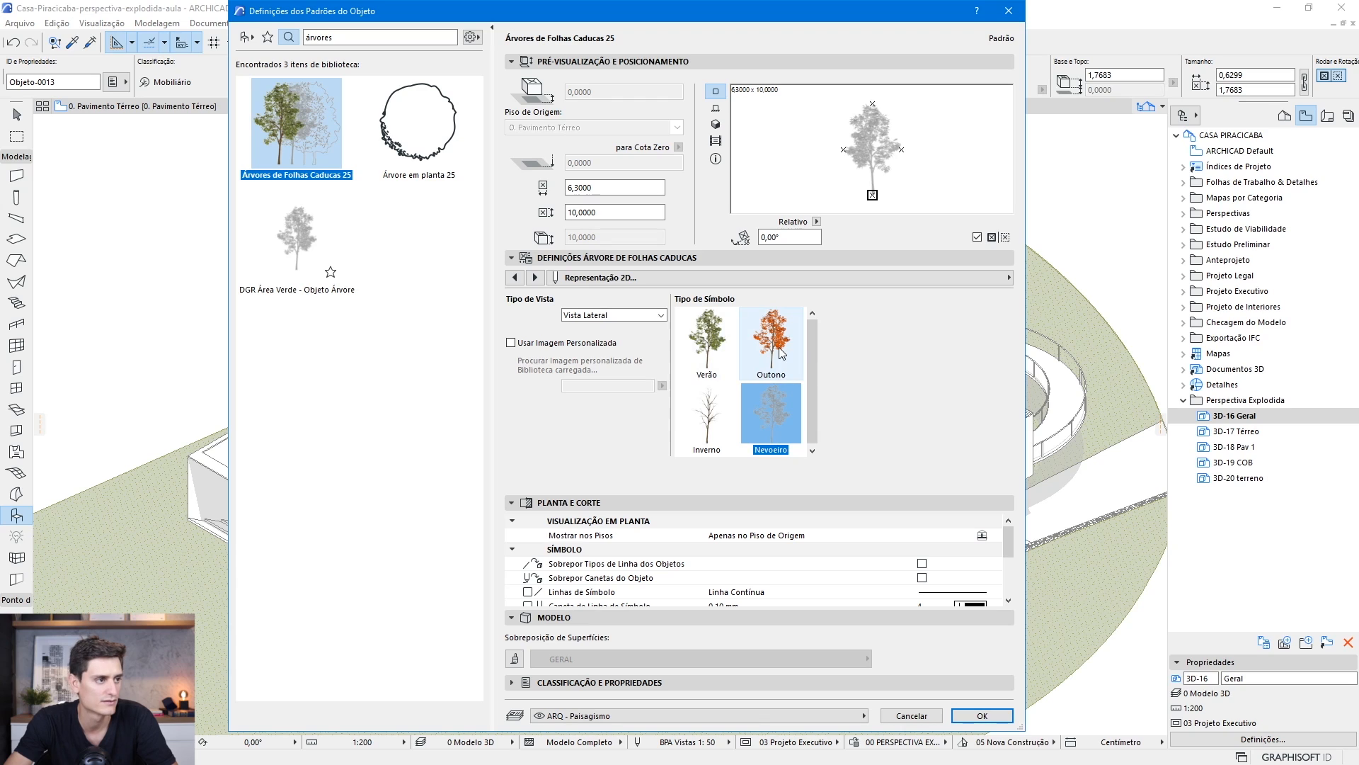
Set the tree's view type to Elevações Simbólicas and choose the Tipo 16 symbol
click(668, 313)
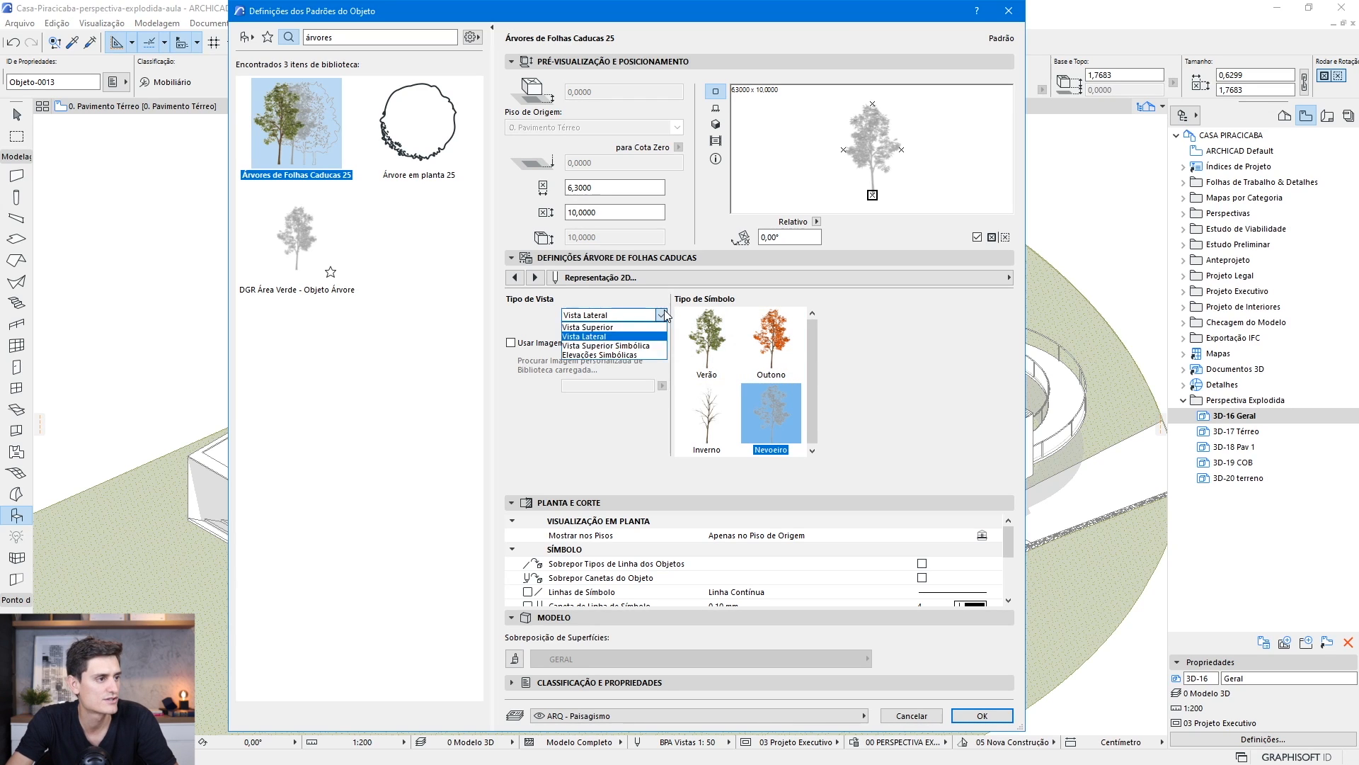
click(645, 355)
drag(814, 326, 812, 361)
click(771, 394)
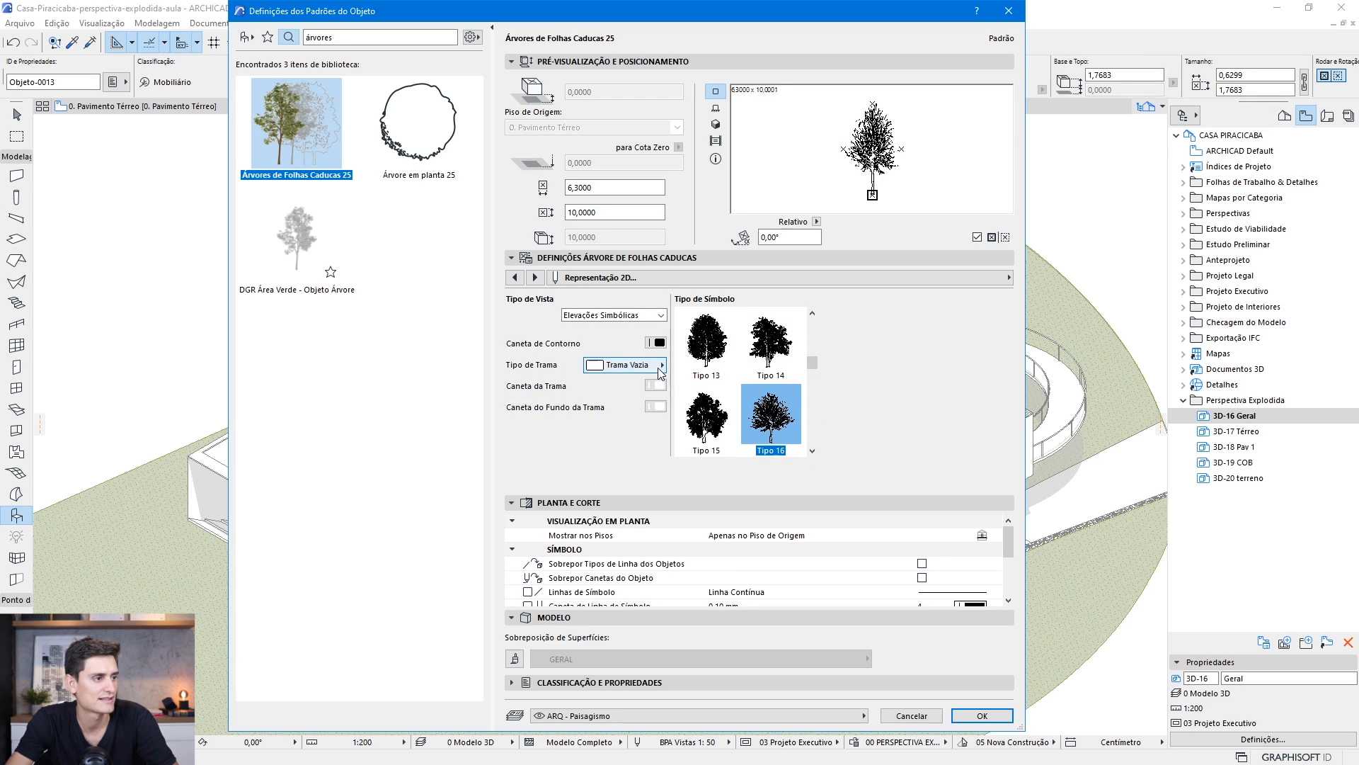
Give the tree symbol a transparent fill background pen and a green contour pen, and accept the object settings
click(656, 406)
click(865, 556)
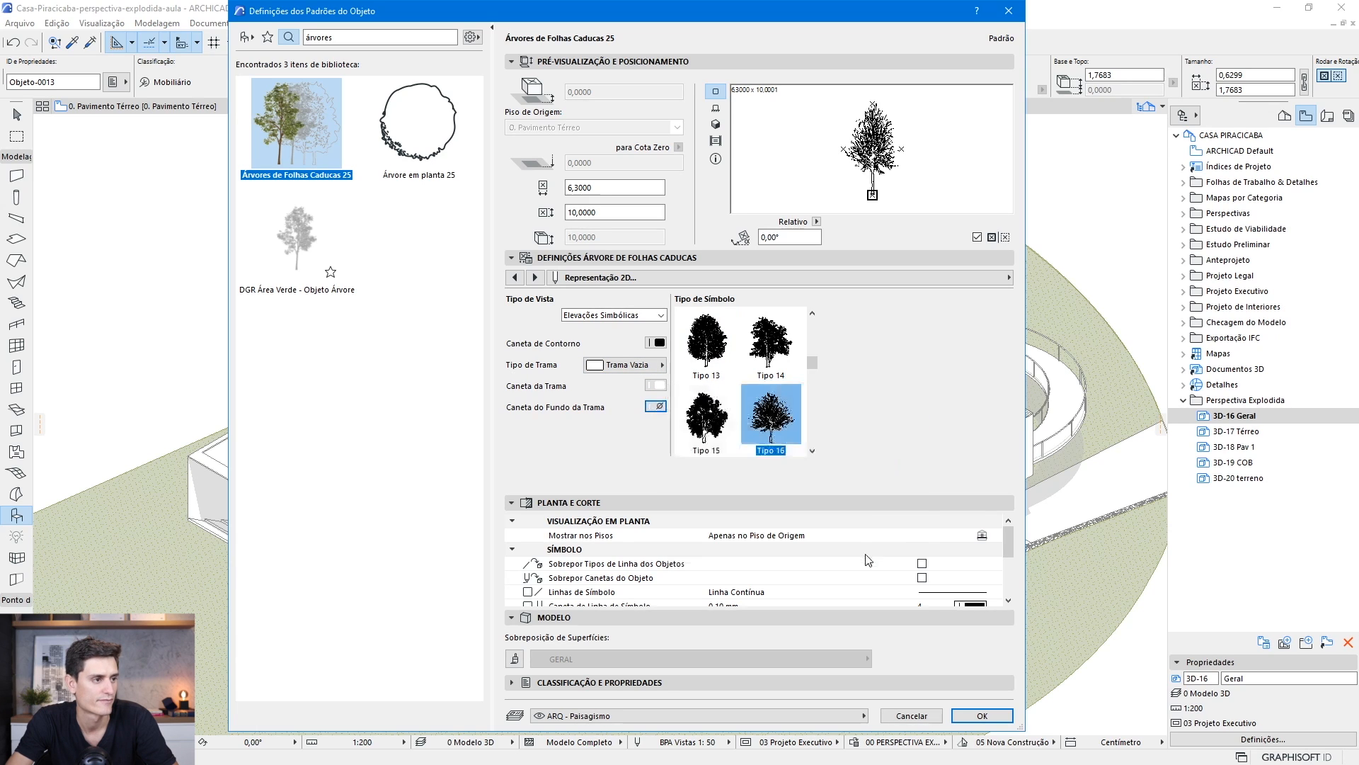
click(655, 343)
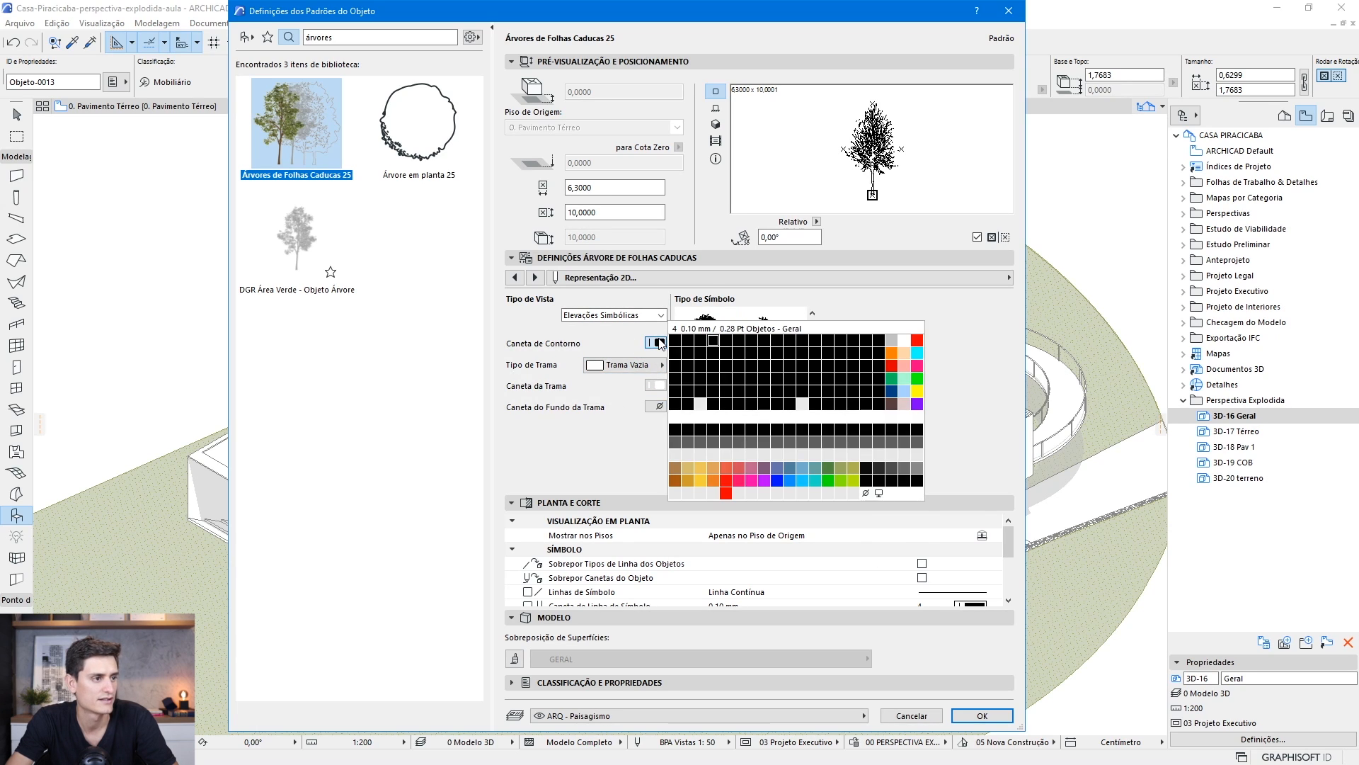
click(828, 468)
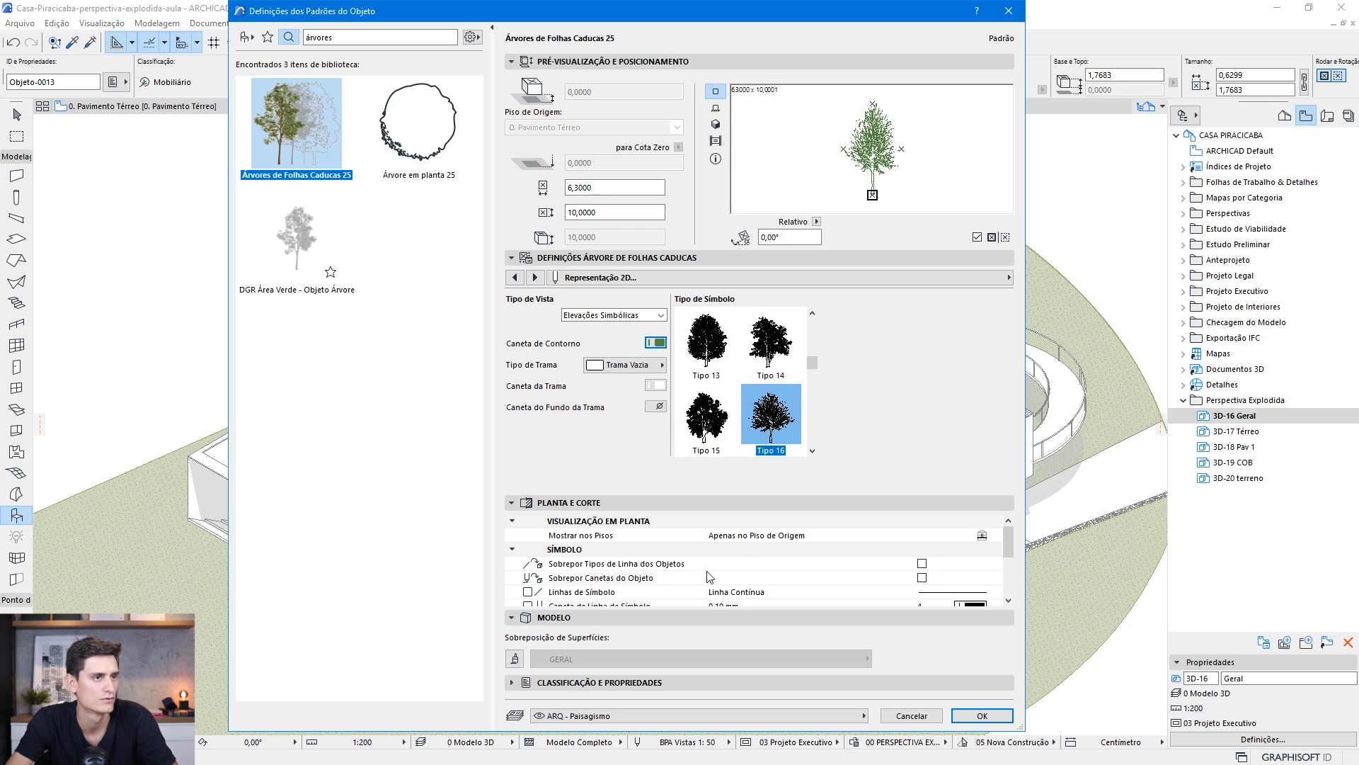
click(997, 722)
Place green trees on the lawn beside the stair end of the house and around the curved ramp
scroll(562, 375, down, 4)
middle_drag(449, 464, 453, 460)
scroll(327, 458, up, 2)
click(300, 460)
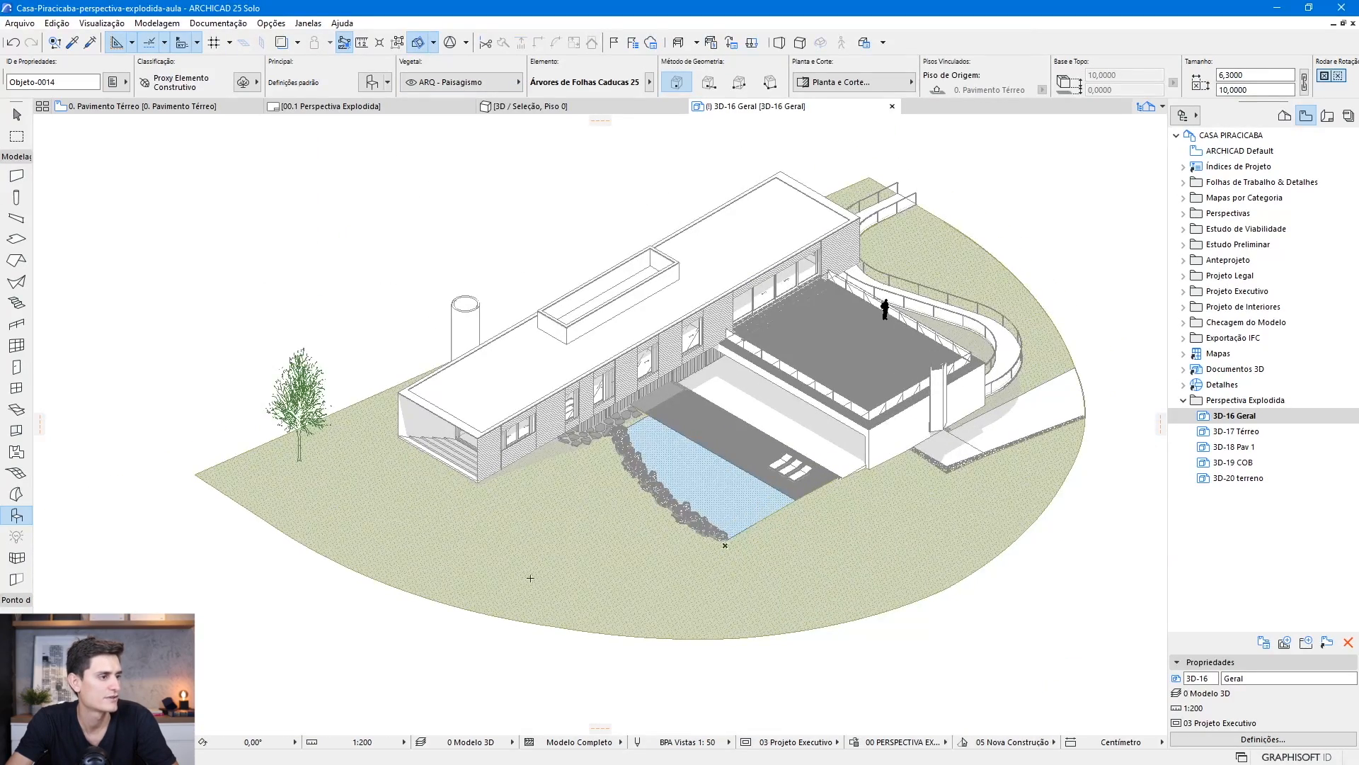
click(925, 272)
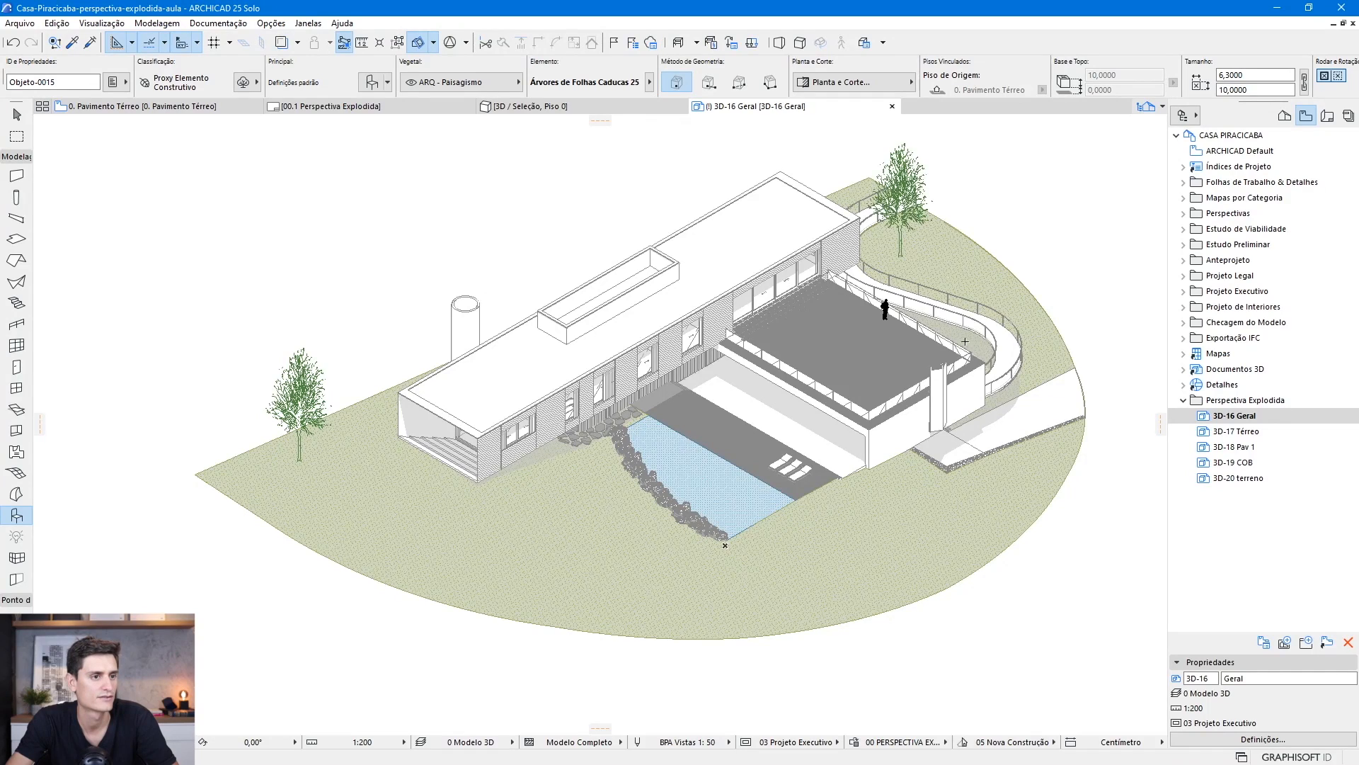
click(972, 341)
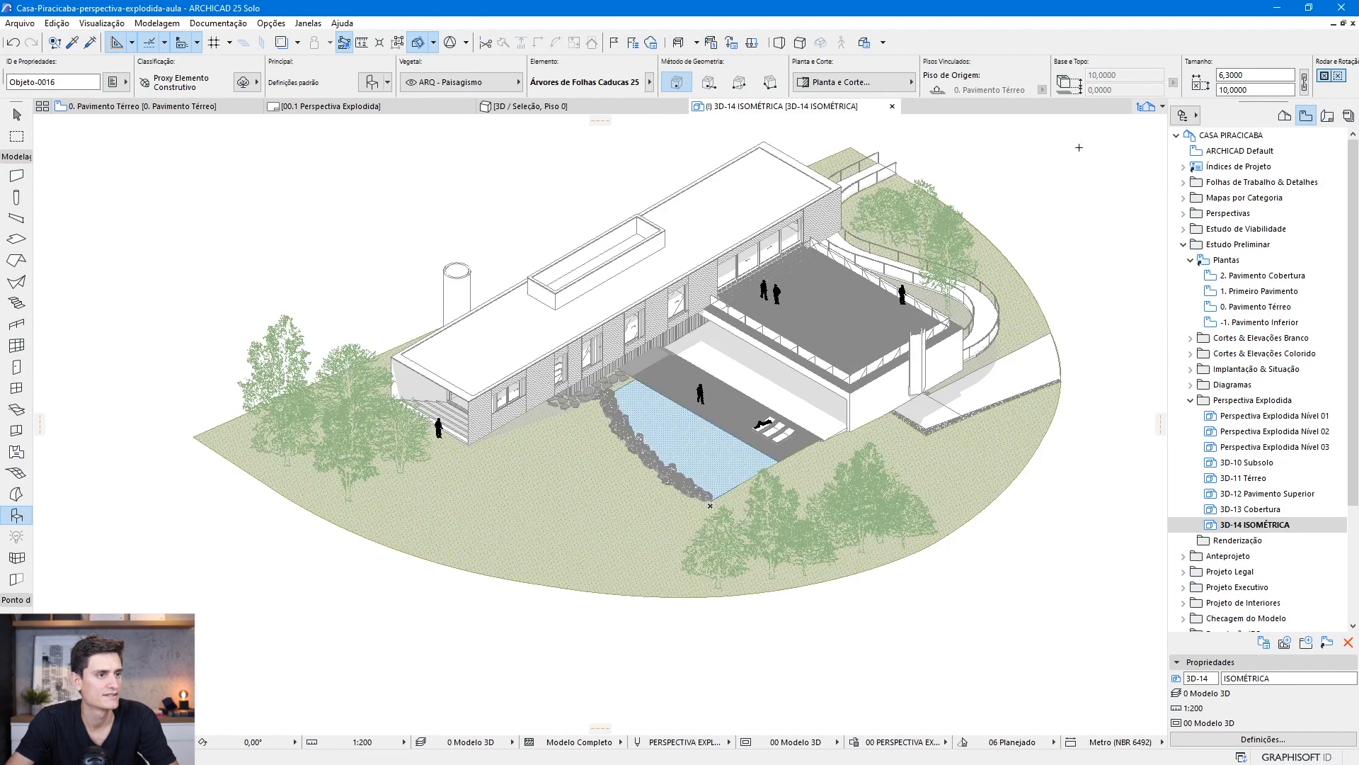
Copy the ARQ - Paisagismo people and trees from 3D-14 ISOMÉTRICA, and remove the elements on that layer from 3D-16 Geral
middle_drag(613, 259, 539, 283)
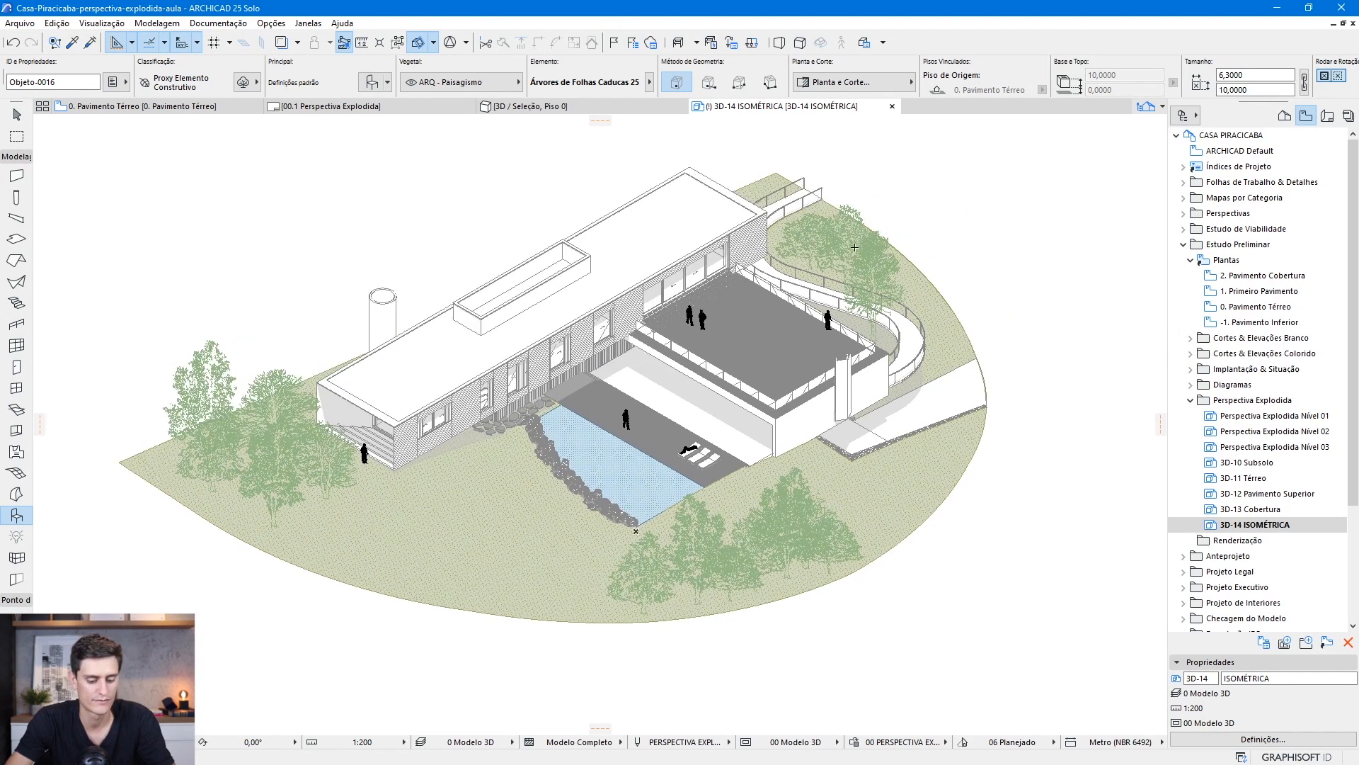
key(ctrl+f)
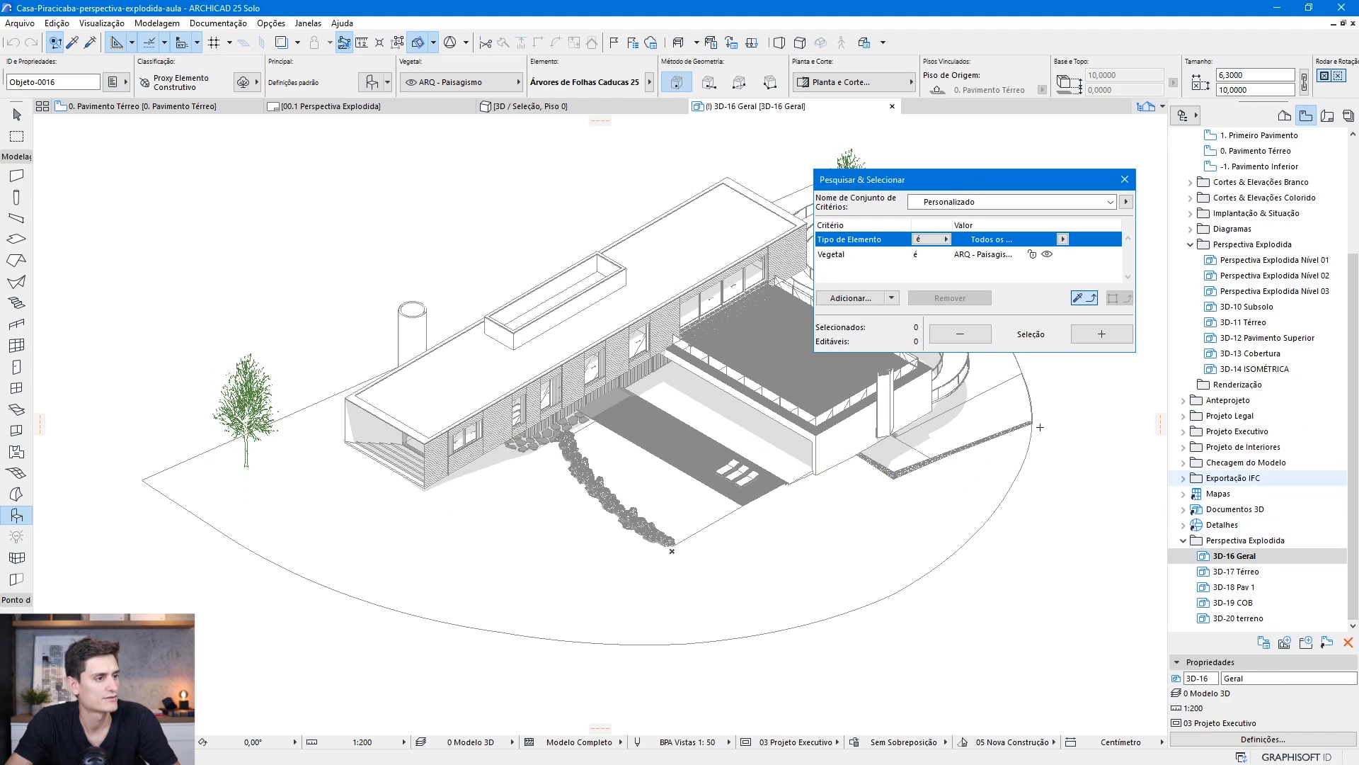
click(1102, 324)
key(ctrl+x)
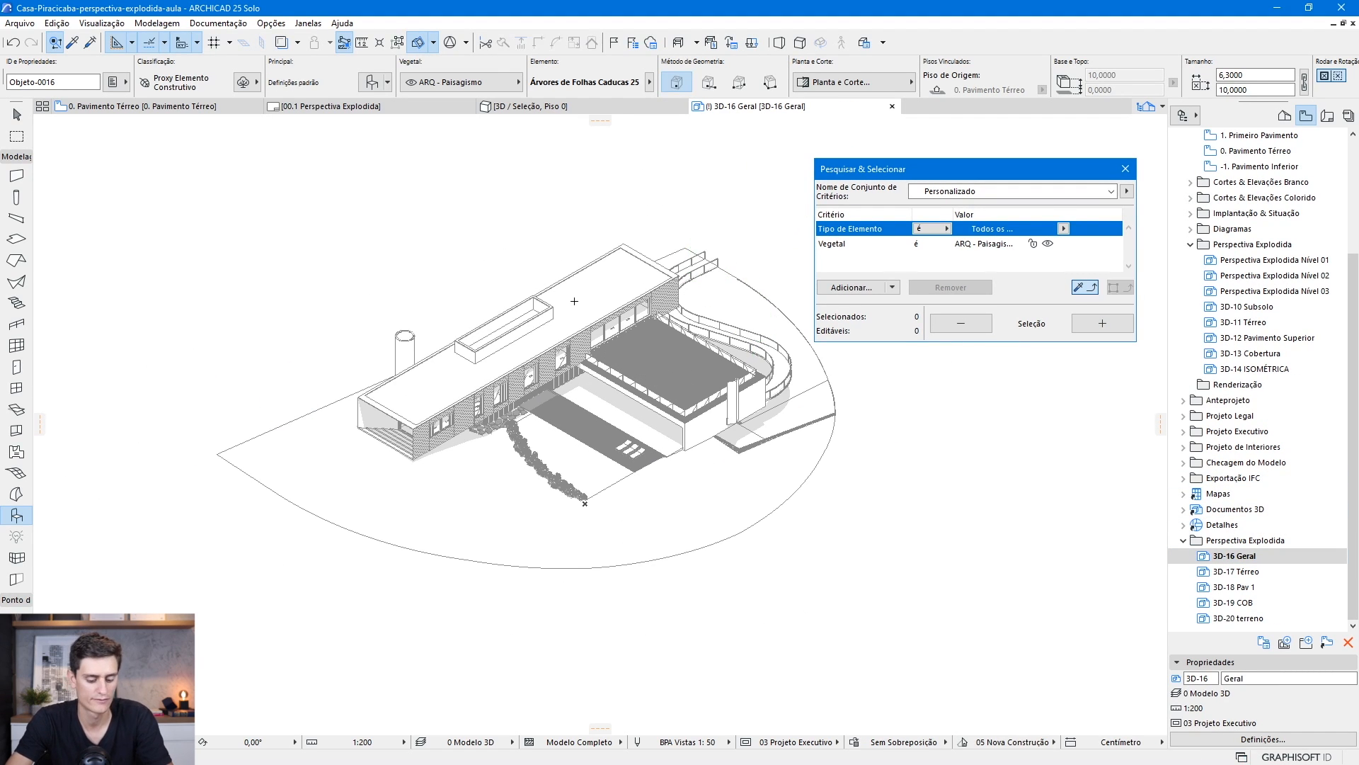
Paste the copied people and trees into 3D-16 Geral and close the find-and-select dialog
key(ctrl+z)
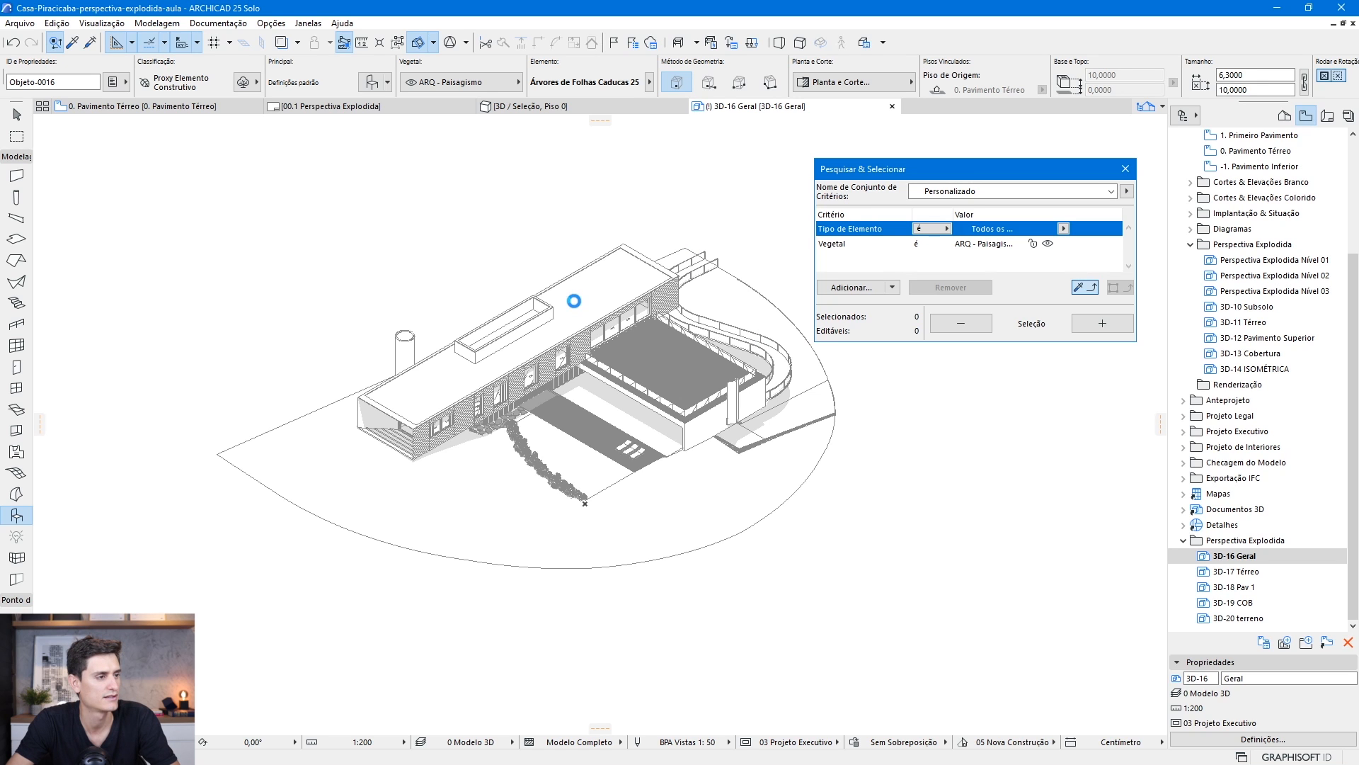
scroll(416, 428, up, 3)
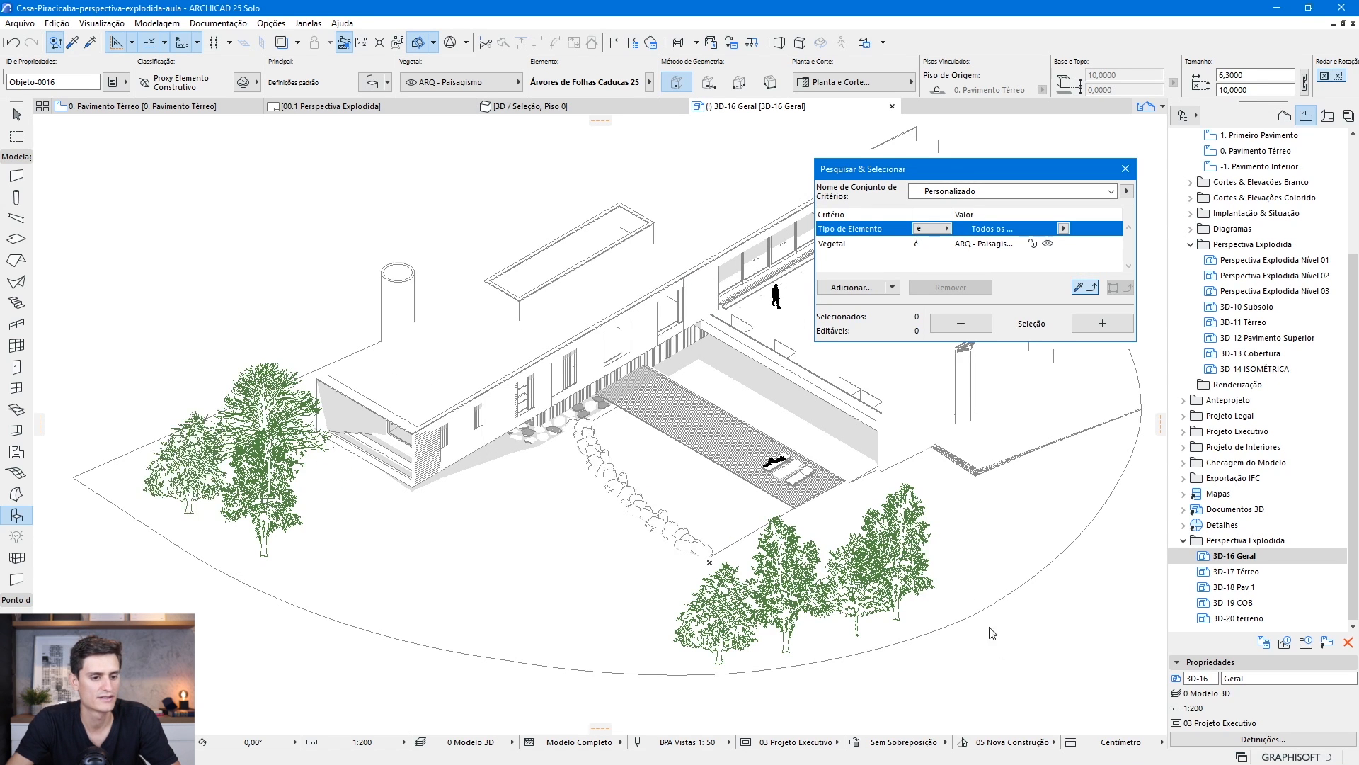
click(1125, 169)
scroll(554, 432, down, 2)
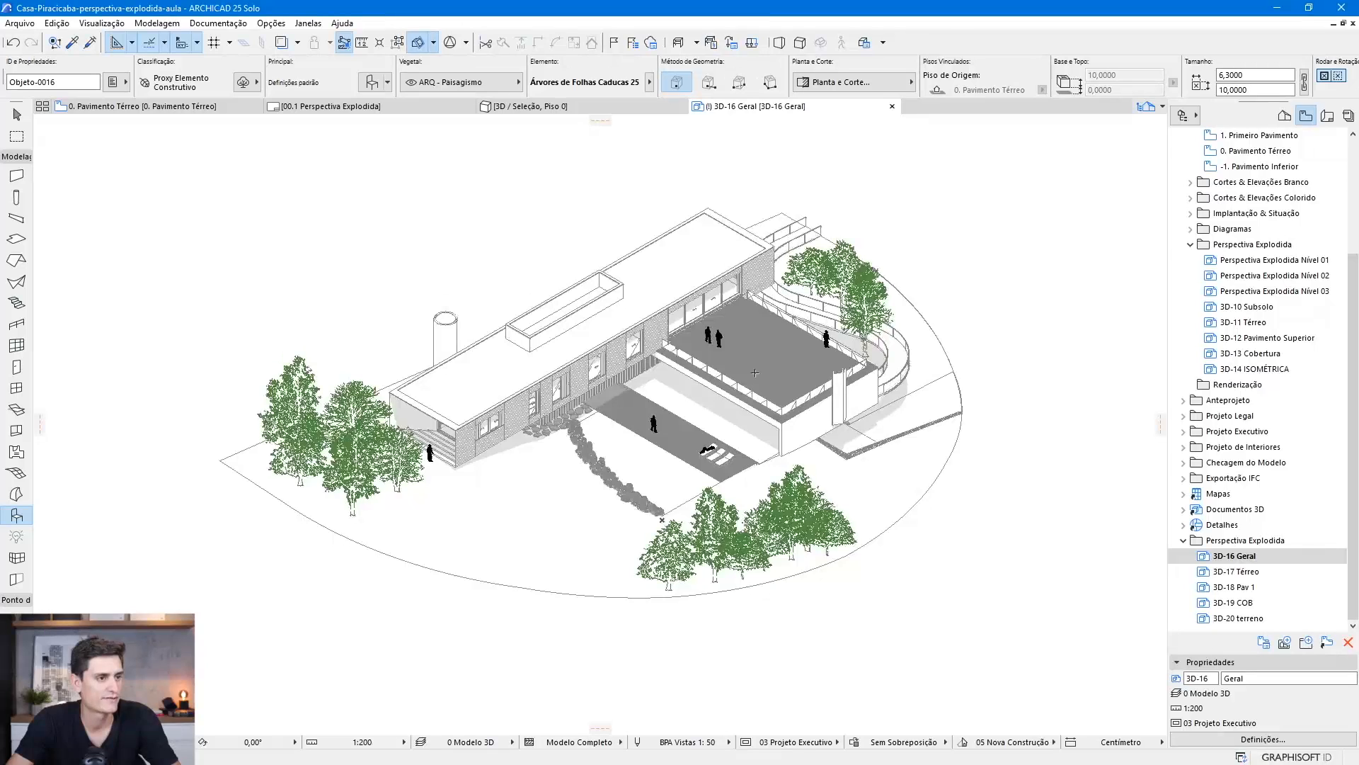
scroll(754, 373, up, 1)
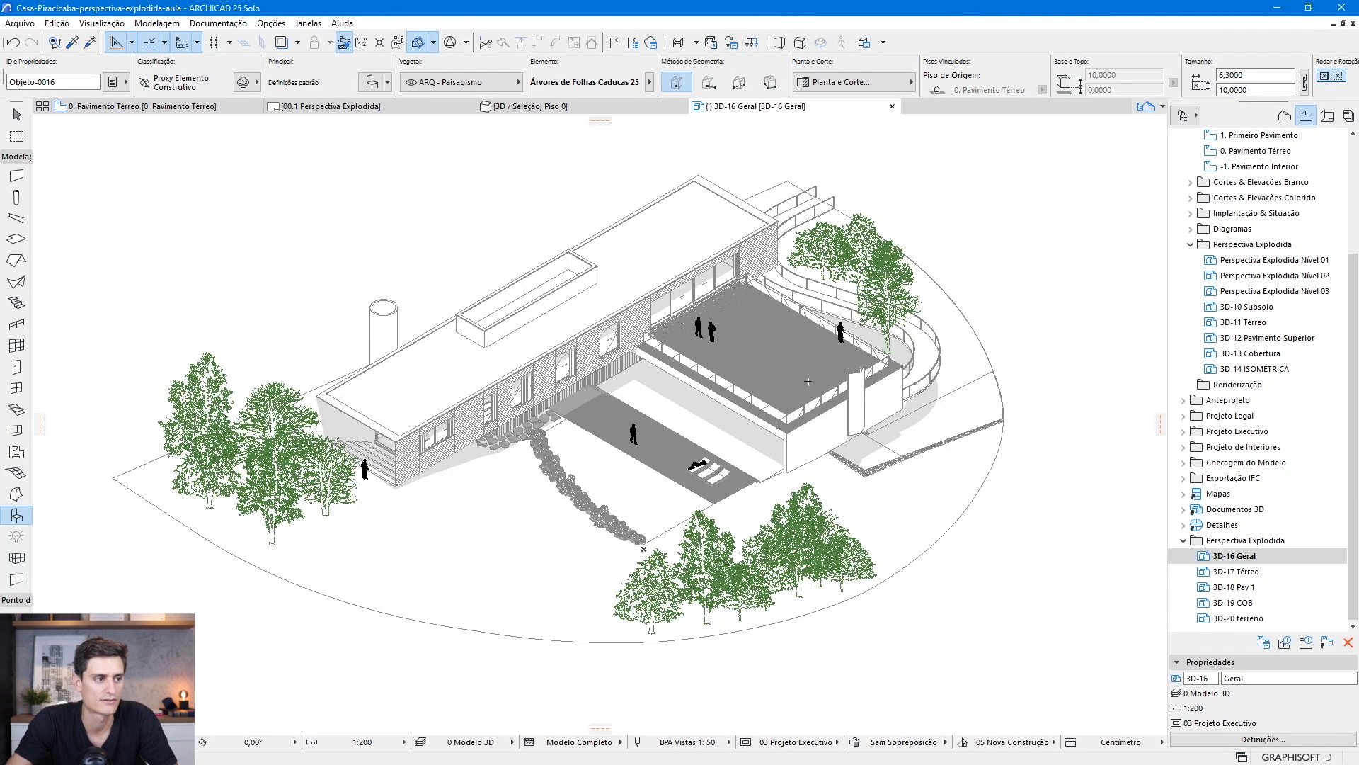
Set views 3D-16 through 3D-20 to the 00 PERSPECTIVA EXPLODIDA graphic override and the PERSPECTIVA EXPLODIDA pen set
shift+click(1250, 620)
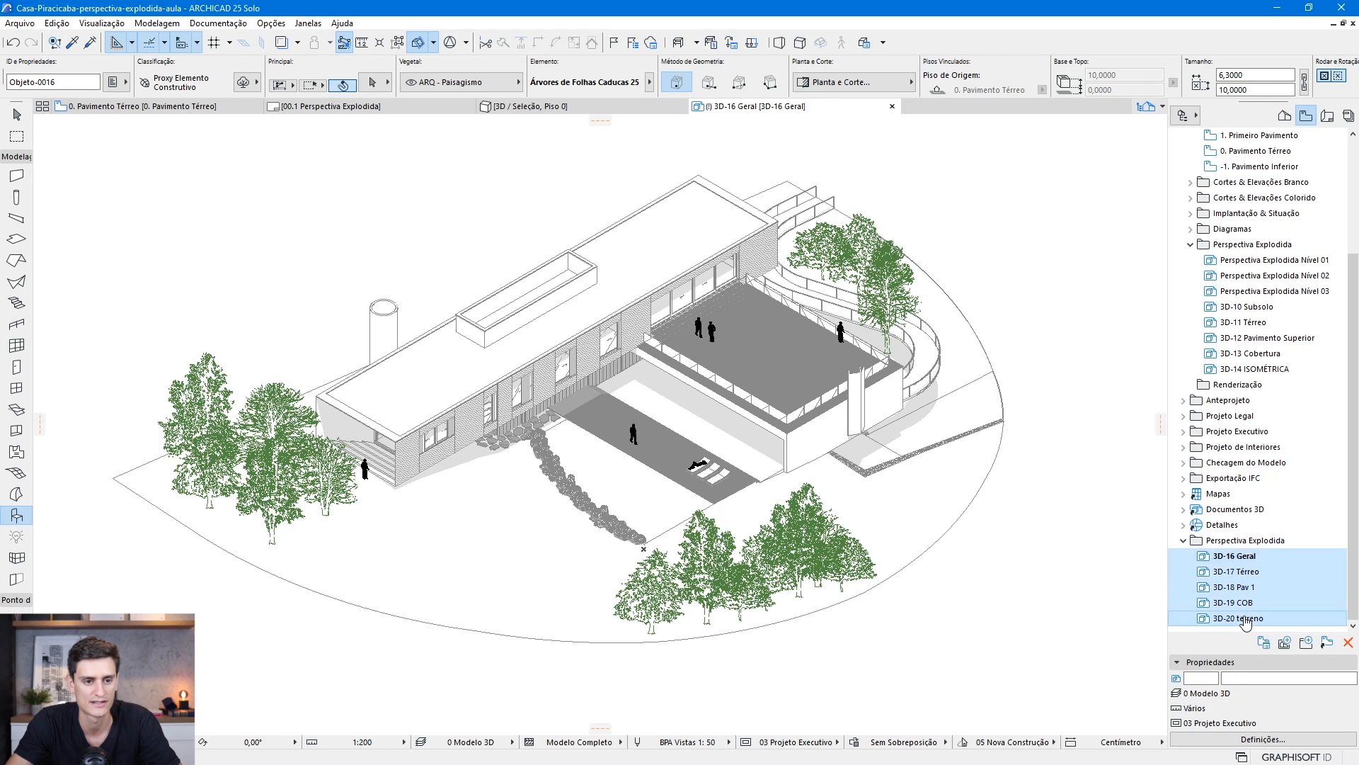
click(1262, 739)
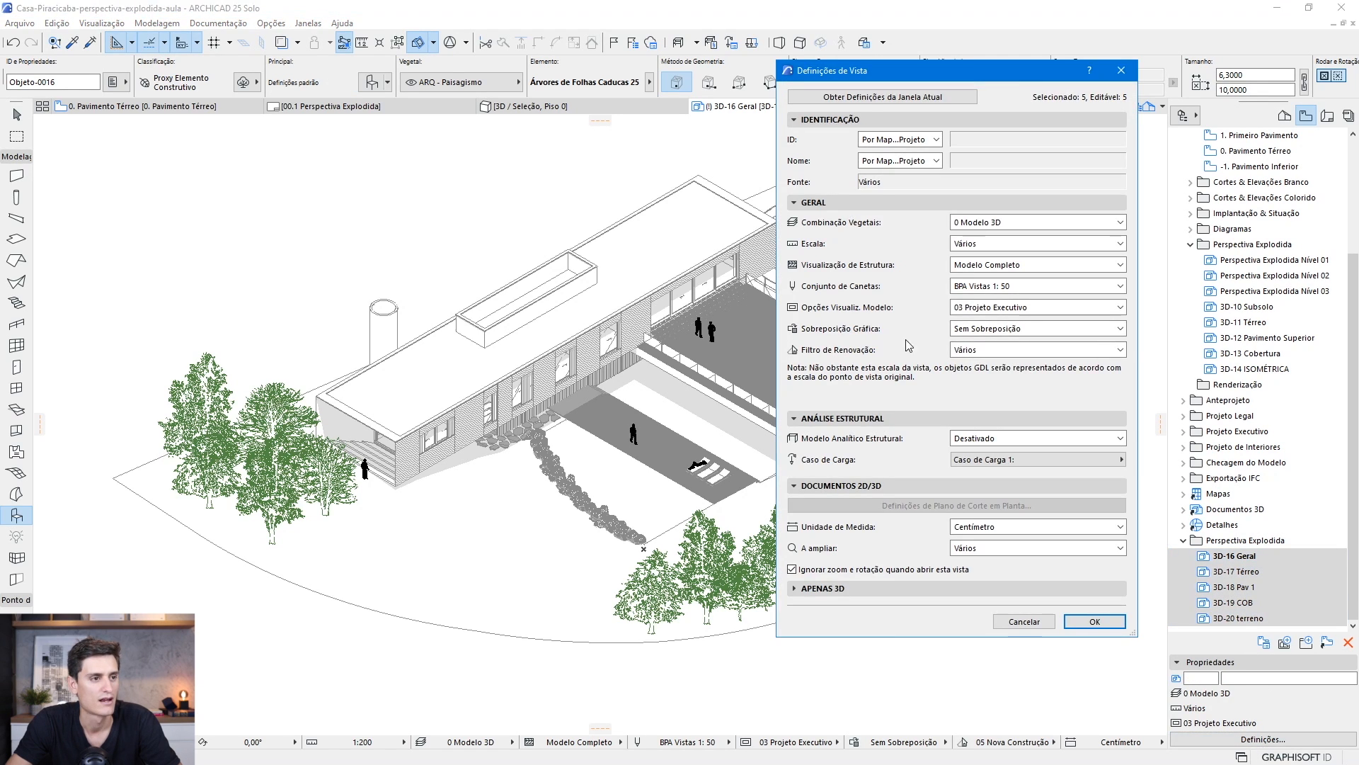
click(991, 334)
click(1014, 366)
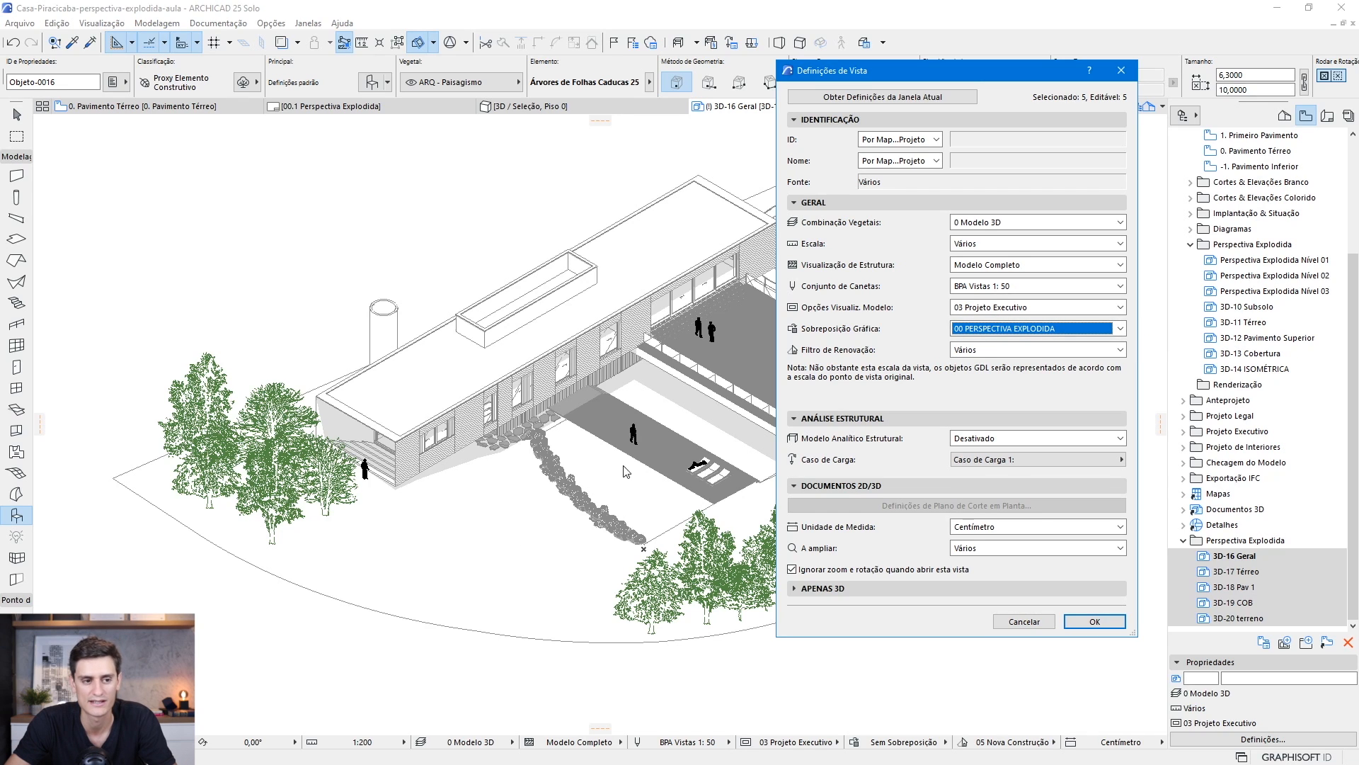
click(1076, 286)
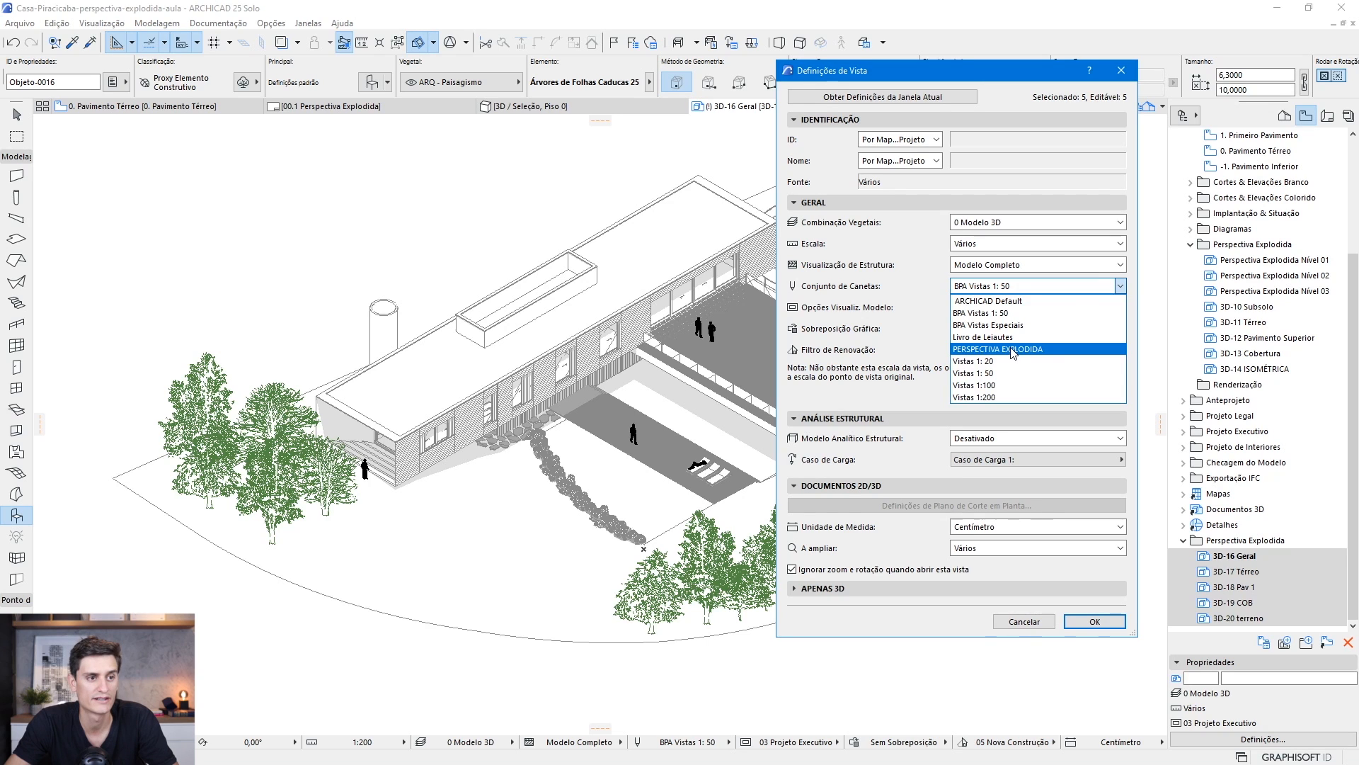
click(1012, 350)
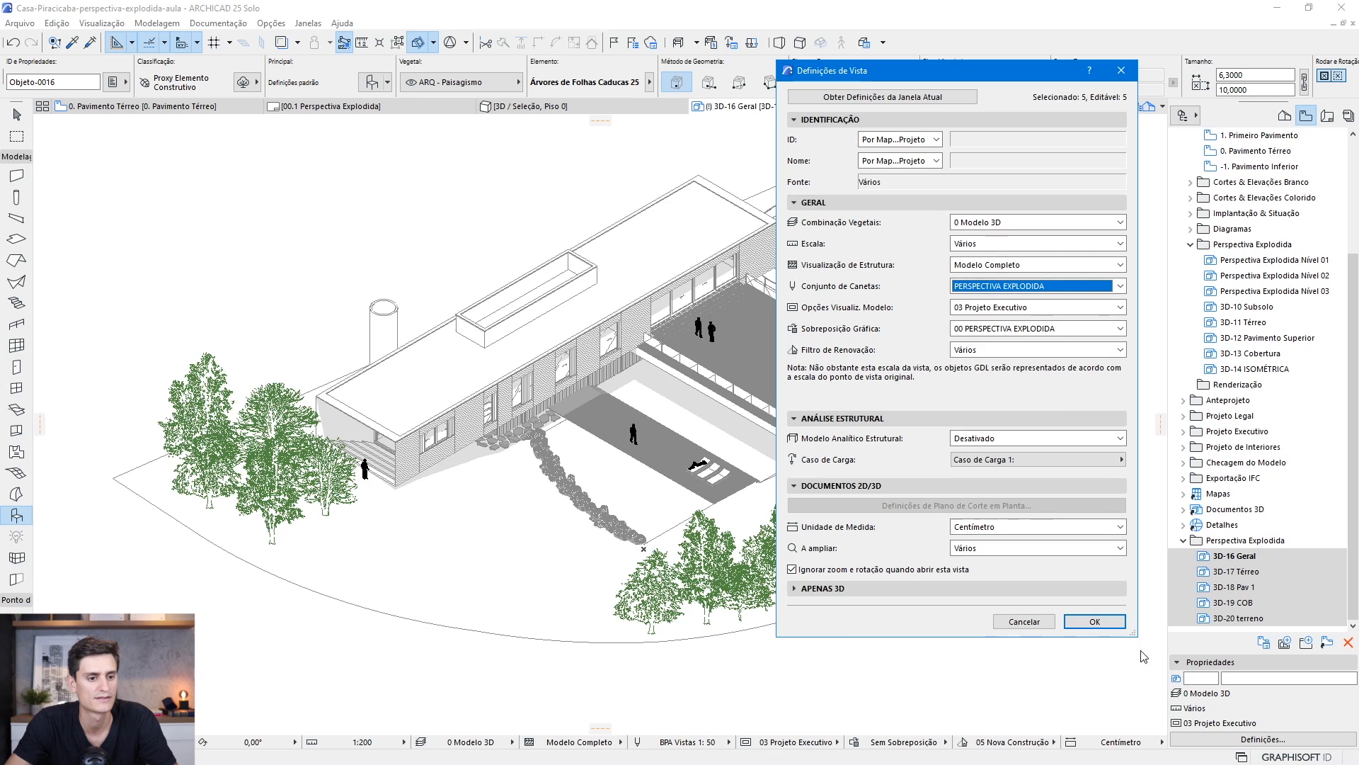
click(1095, 620)
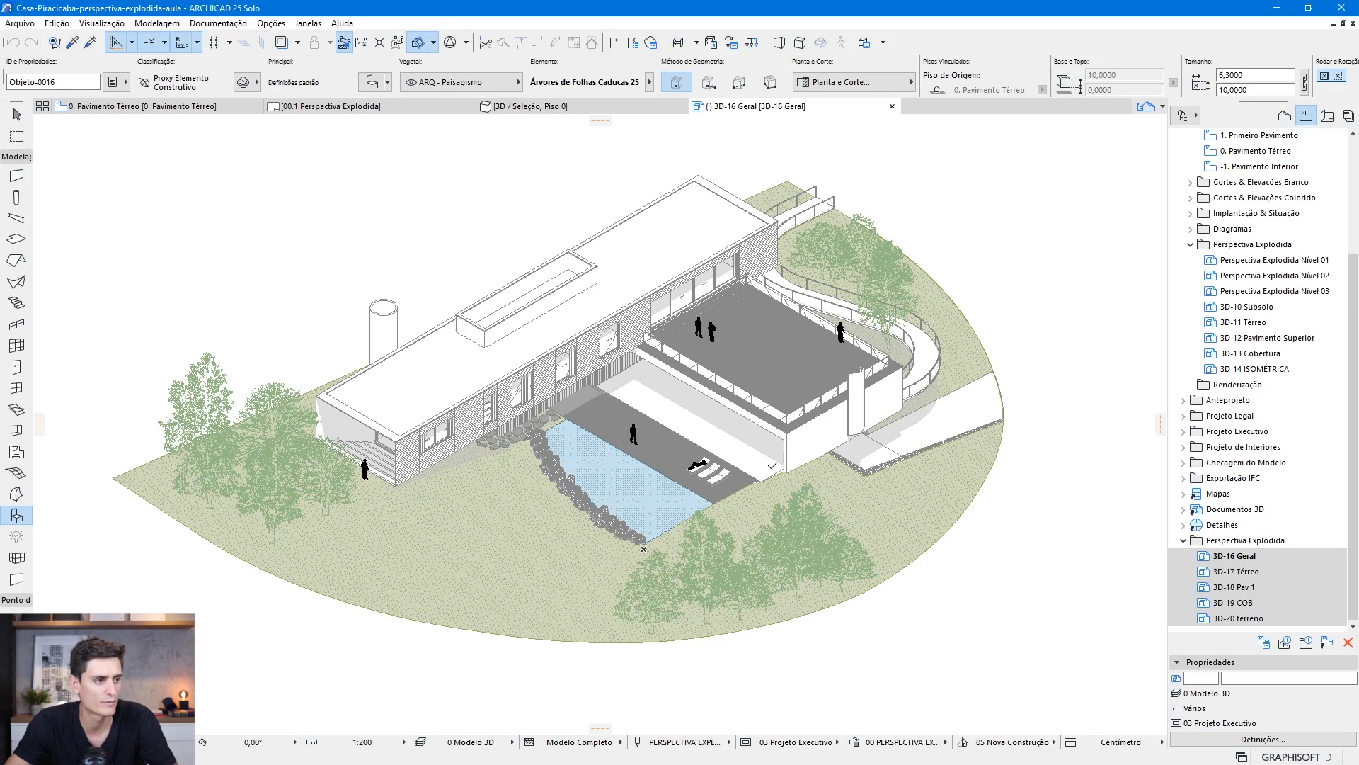
Enable Arestas Escondidas in the model appearance settings of the 3D-16 Geral document
scroll(616, 557, up, 3)
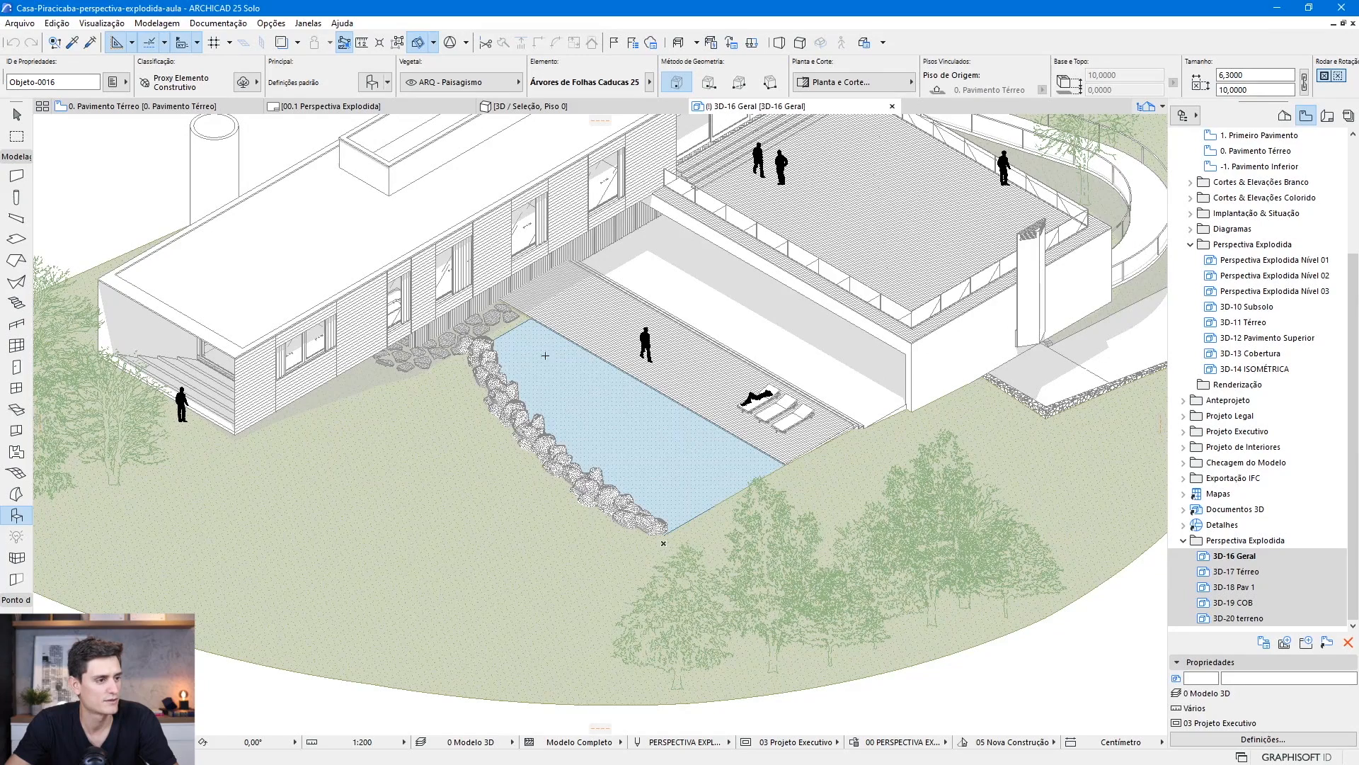
scroll(544, 367, down, 4)
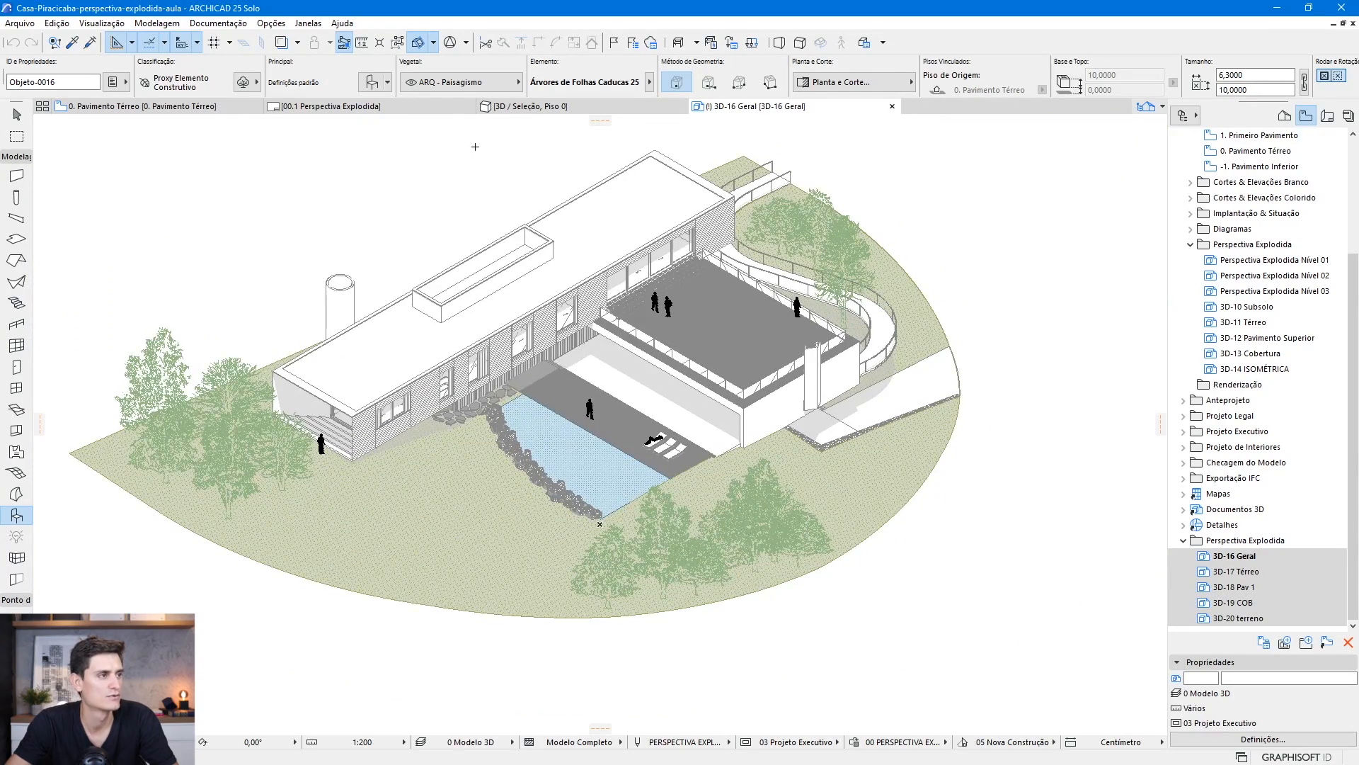
right_click(475, 147)
click(538, 261)
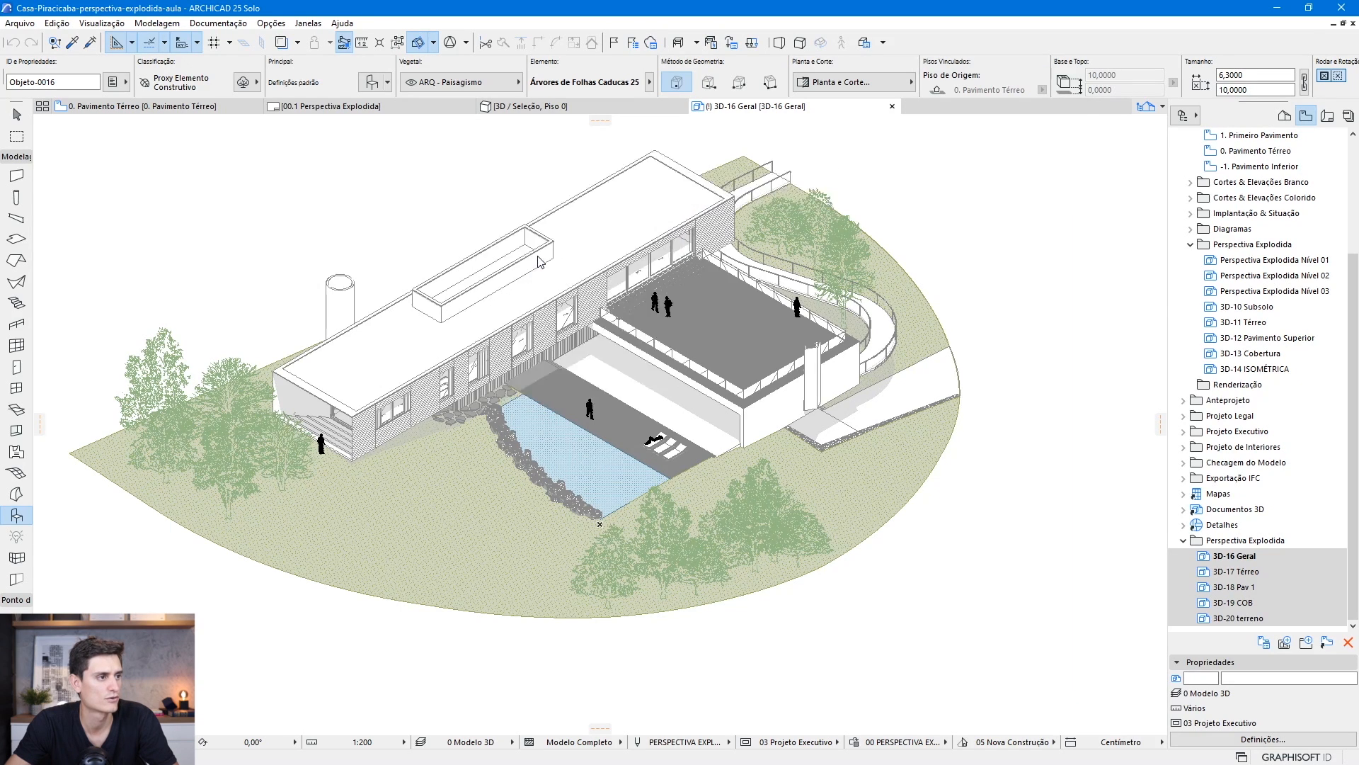
scroll(977, 555, down, 3)
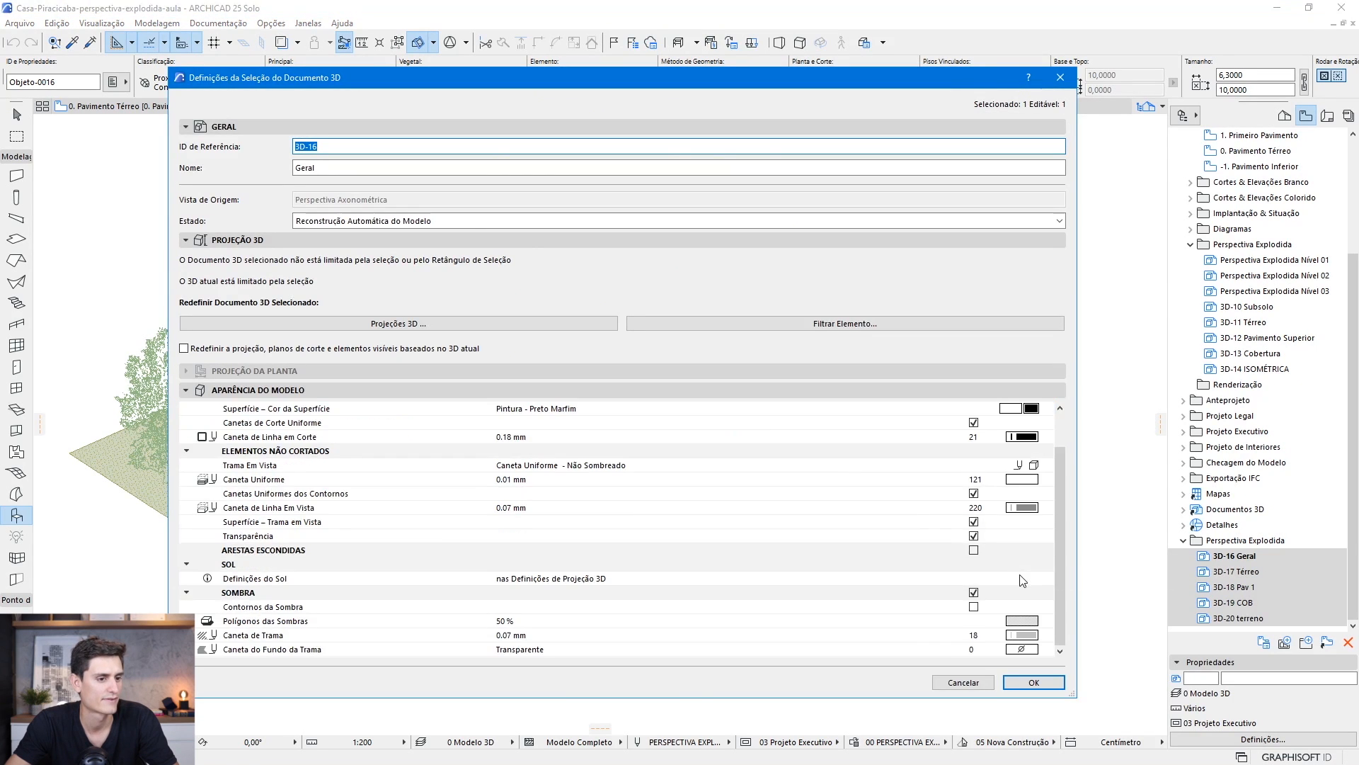
click(309, 553)
click(973, 550)
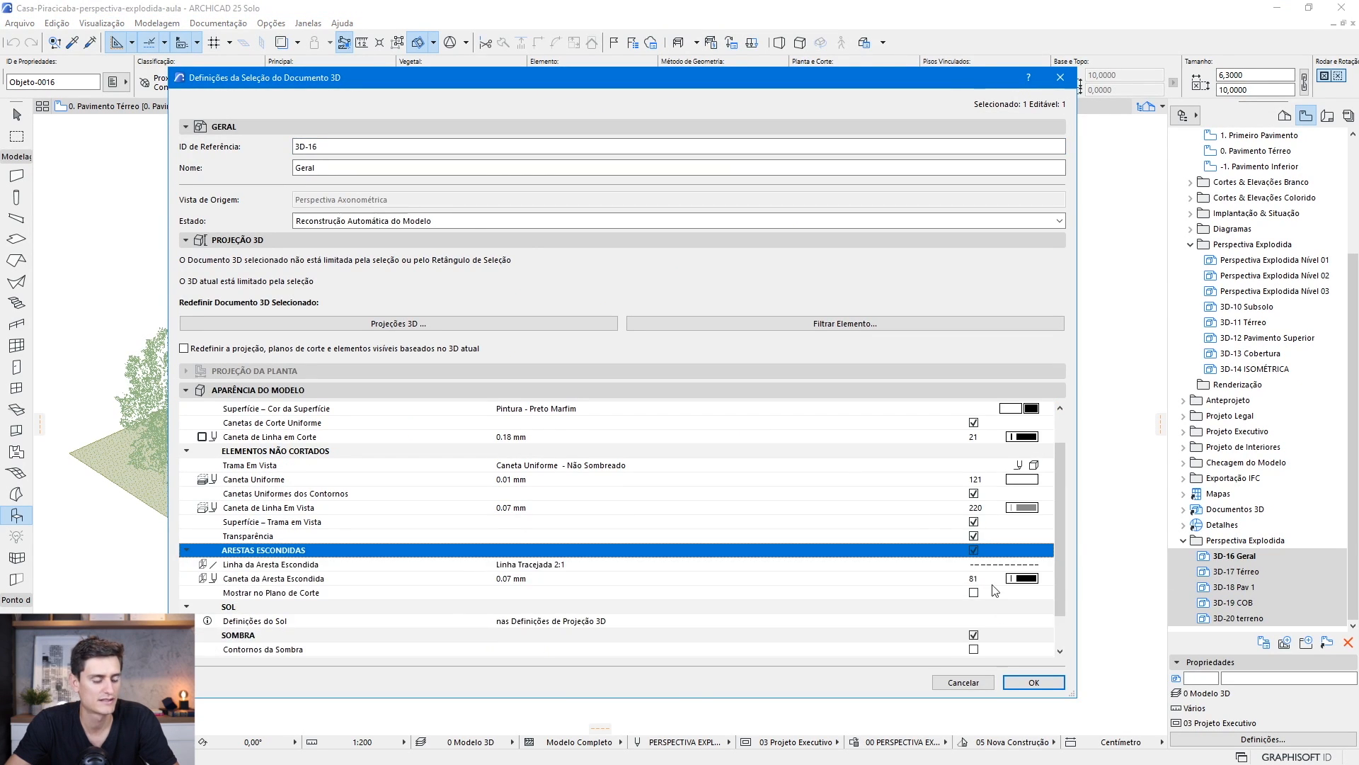
click(1031, 682)
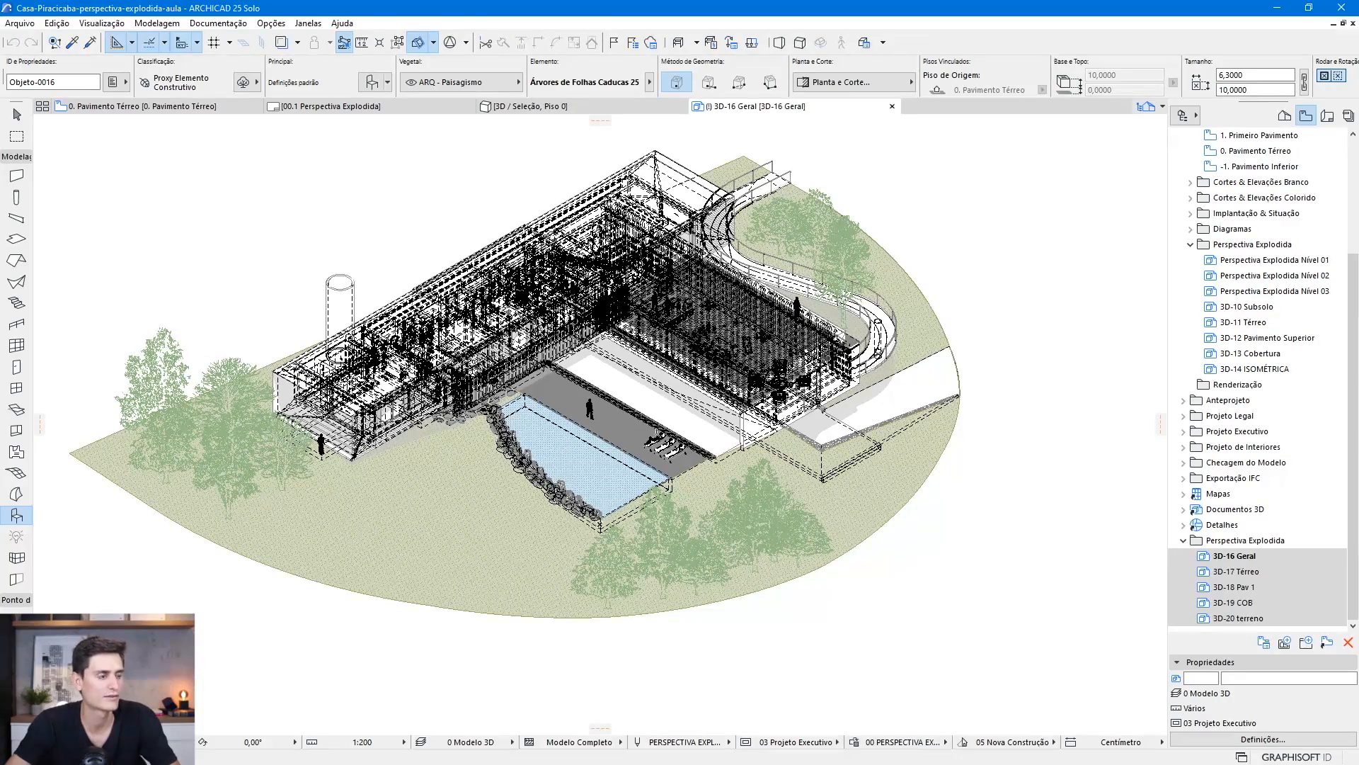
Activate the Line tool for tracing the pool and assign it the blue pen 210
scroll(500, 460, up, 6)
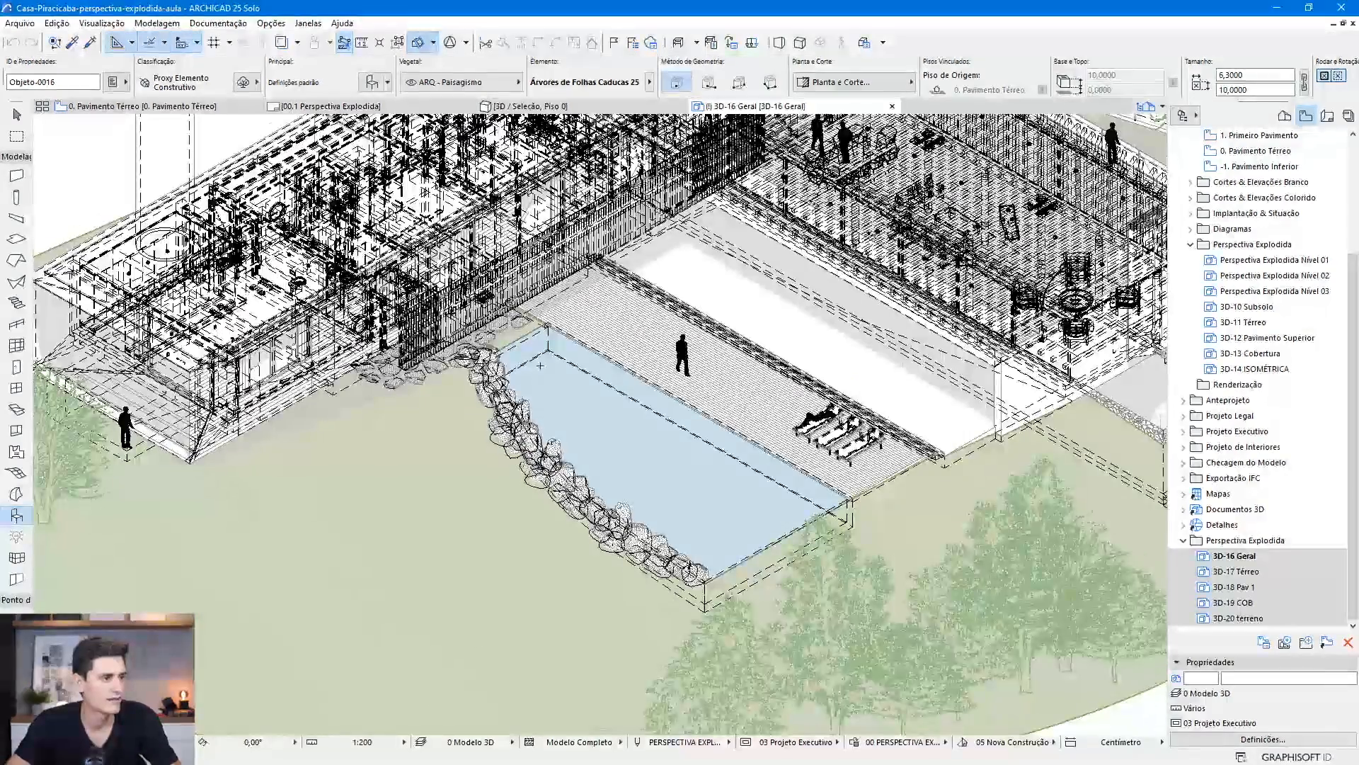
scroll(538, 366, up, 1)
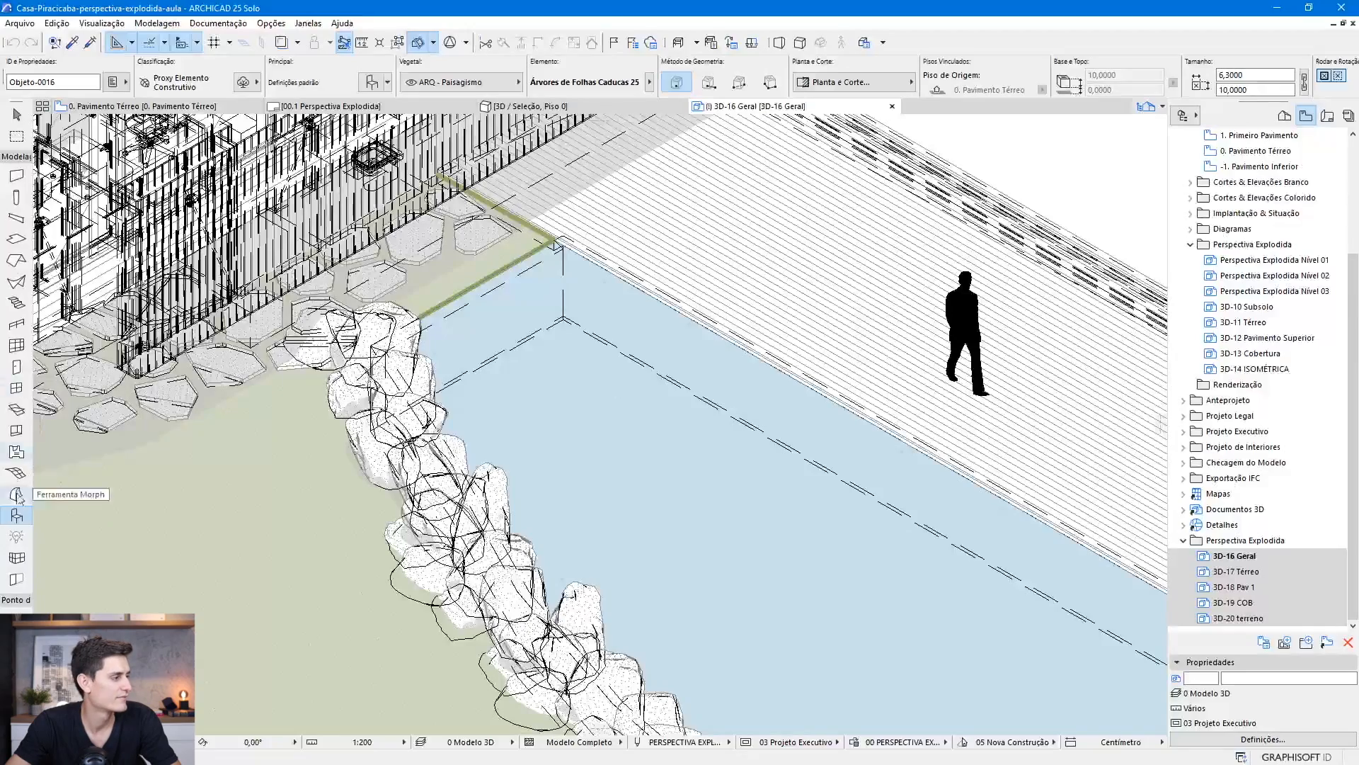
click(16, 156)
click(15, 172)
click(16, 186)
click(15, 396)
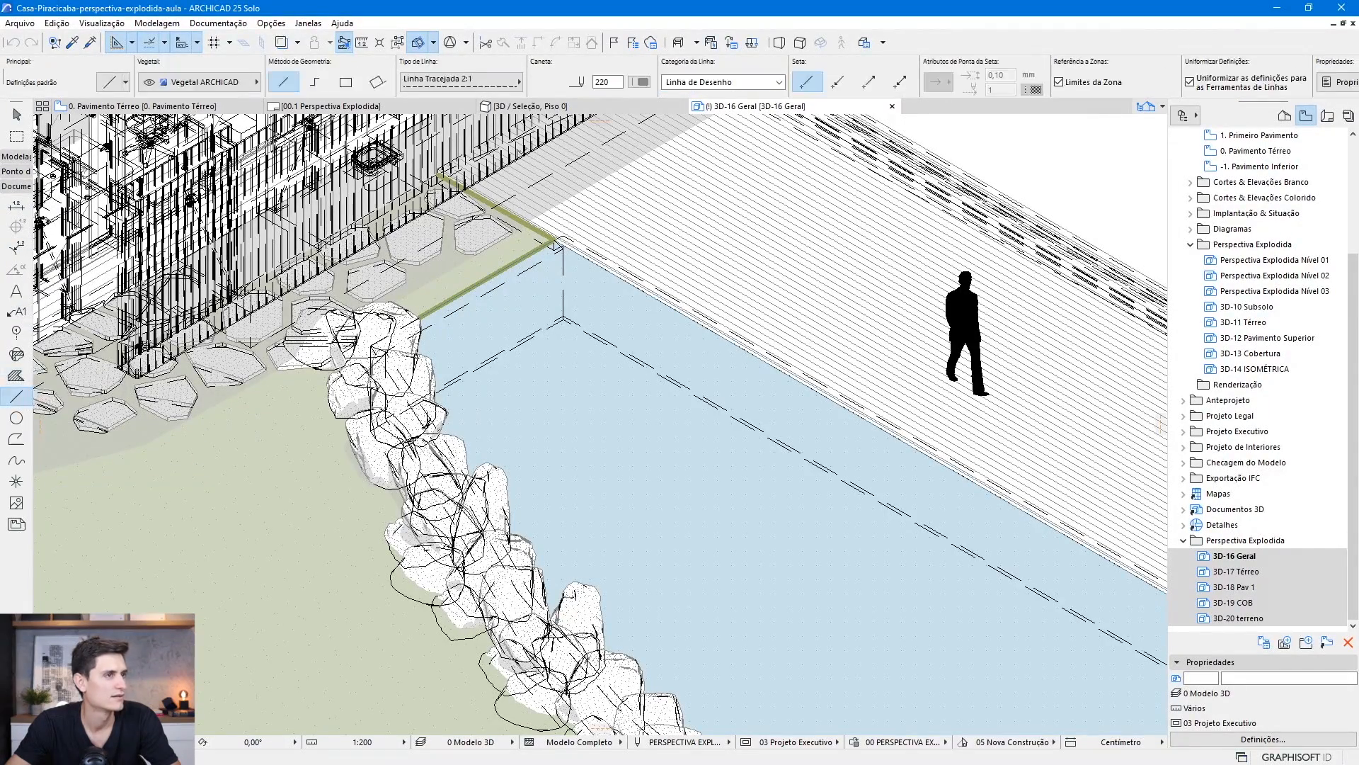
click(641, 82)
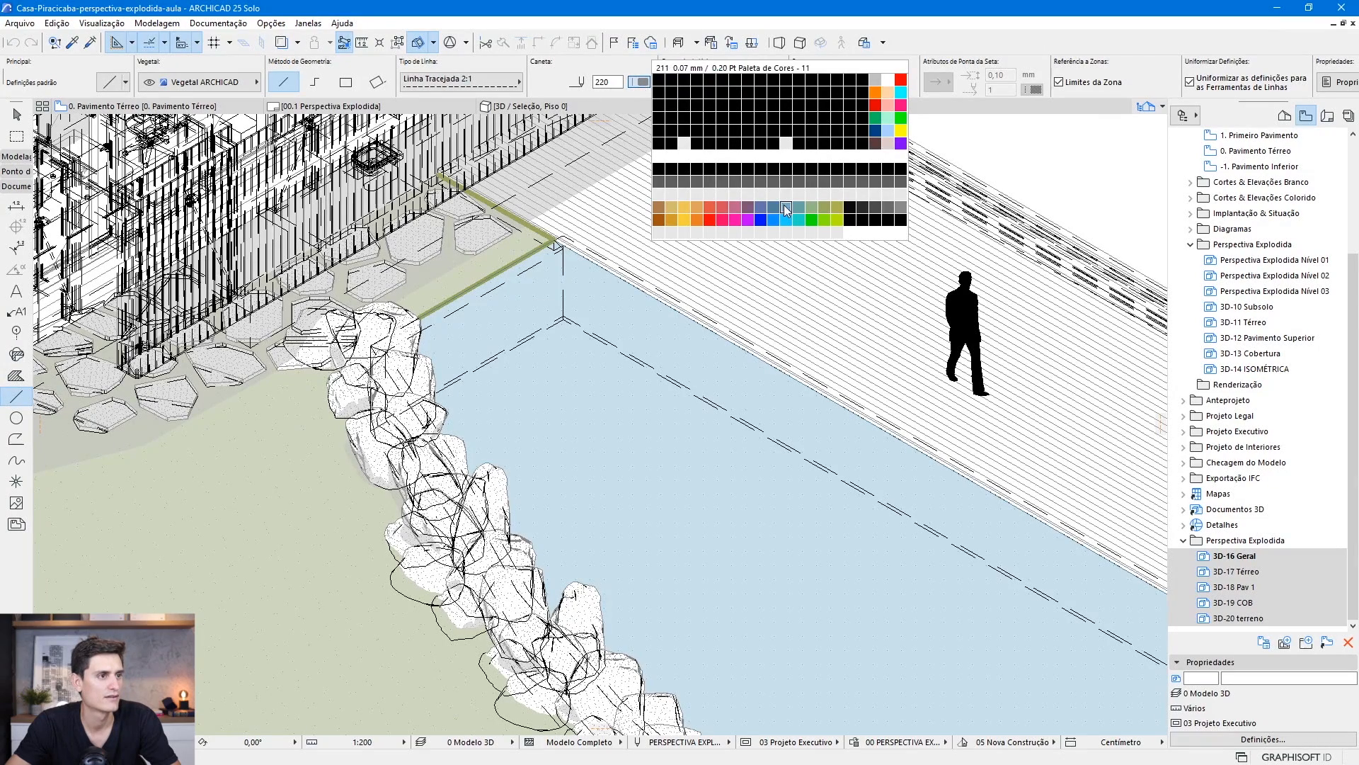
click(775, 209)
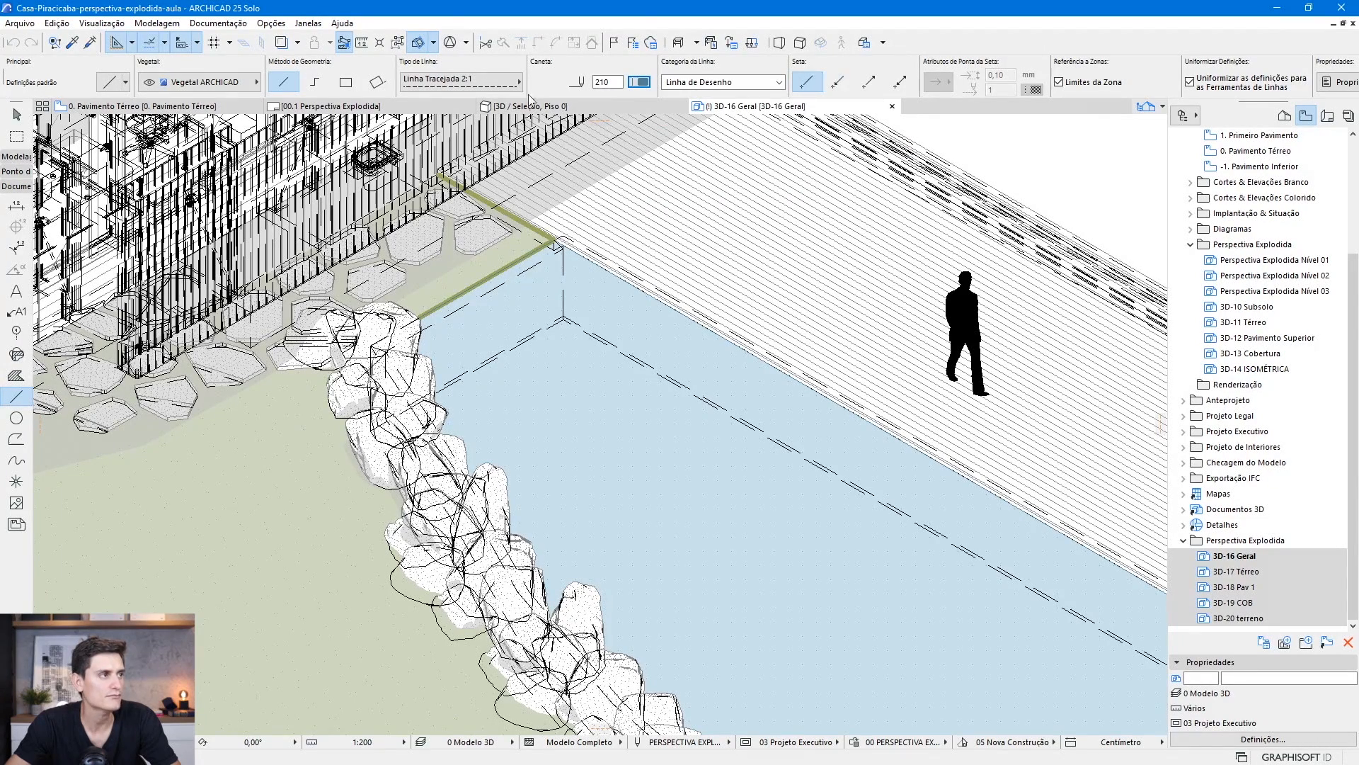
Draw a Linha Tracejada 2:1 line along the hidden pool-floor edge from the rocks to the inner corner
scroll(500, 368, up, 5)
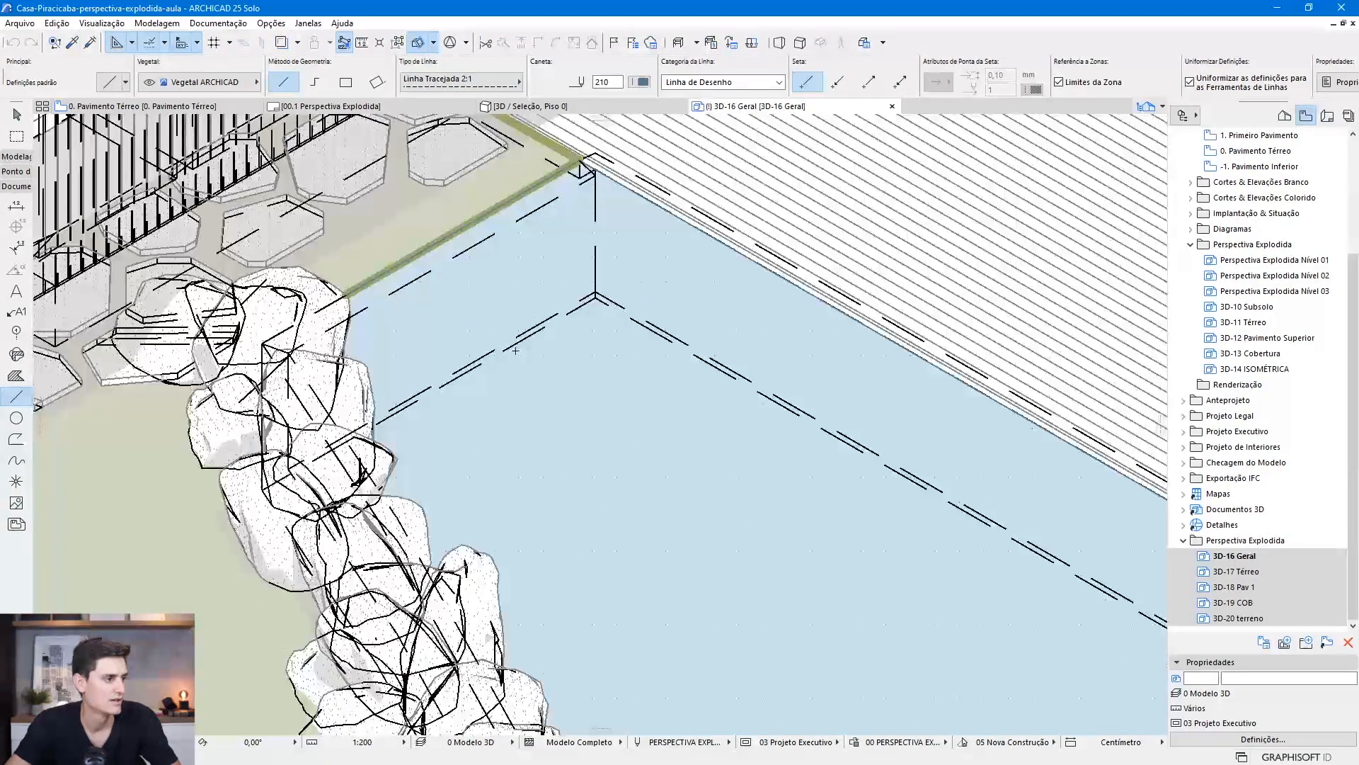
click(322, 448)
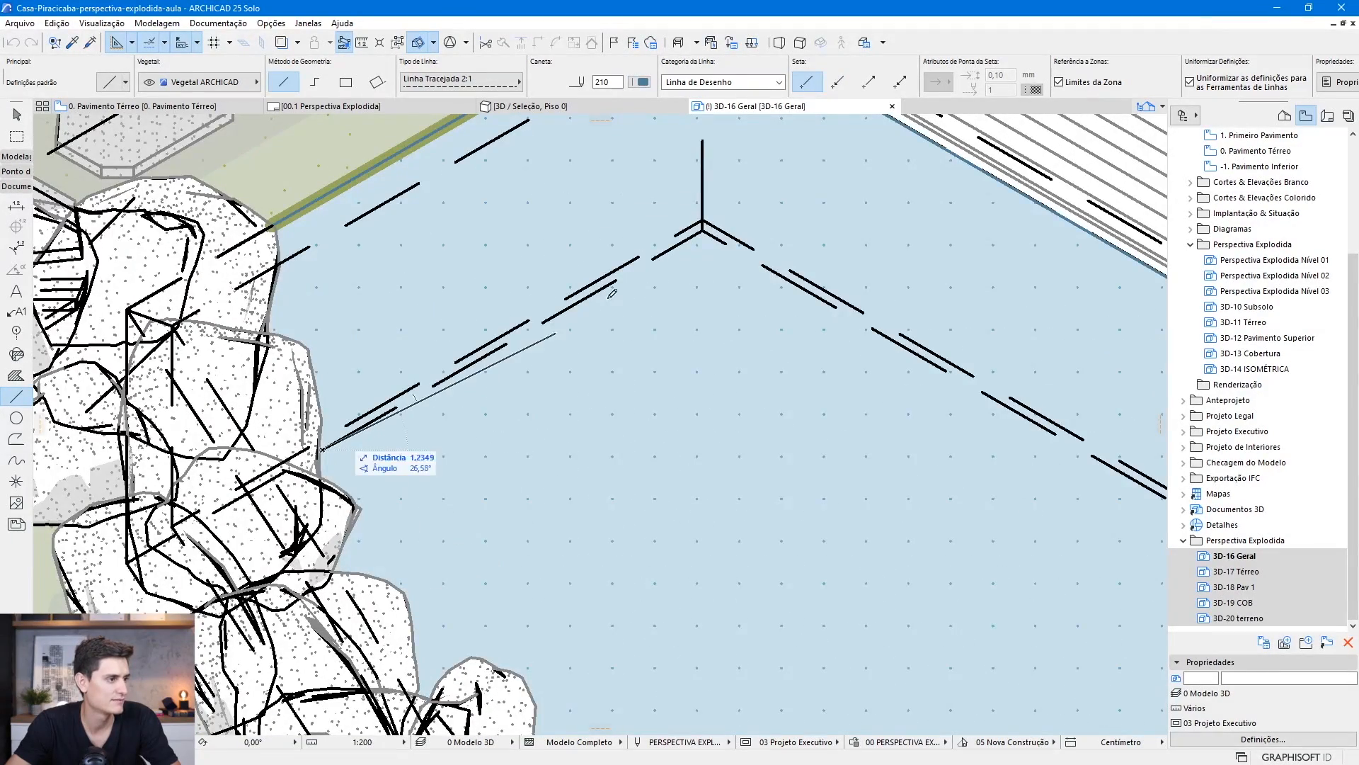
key(Escape)
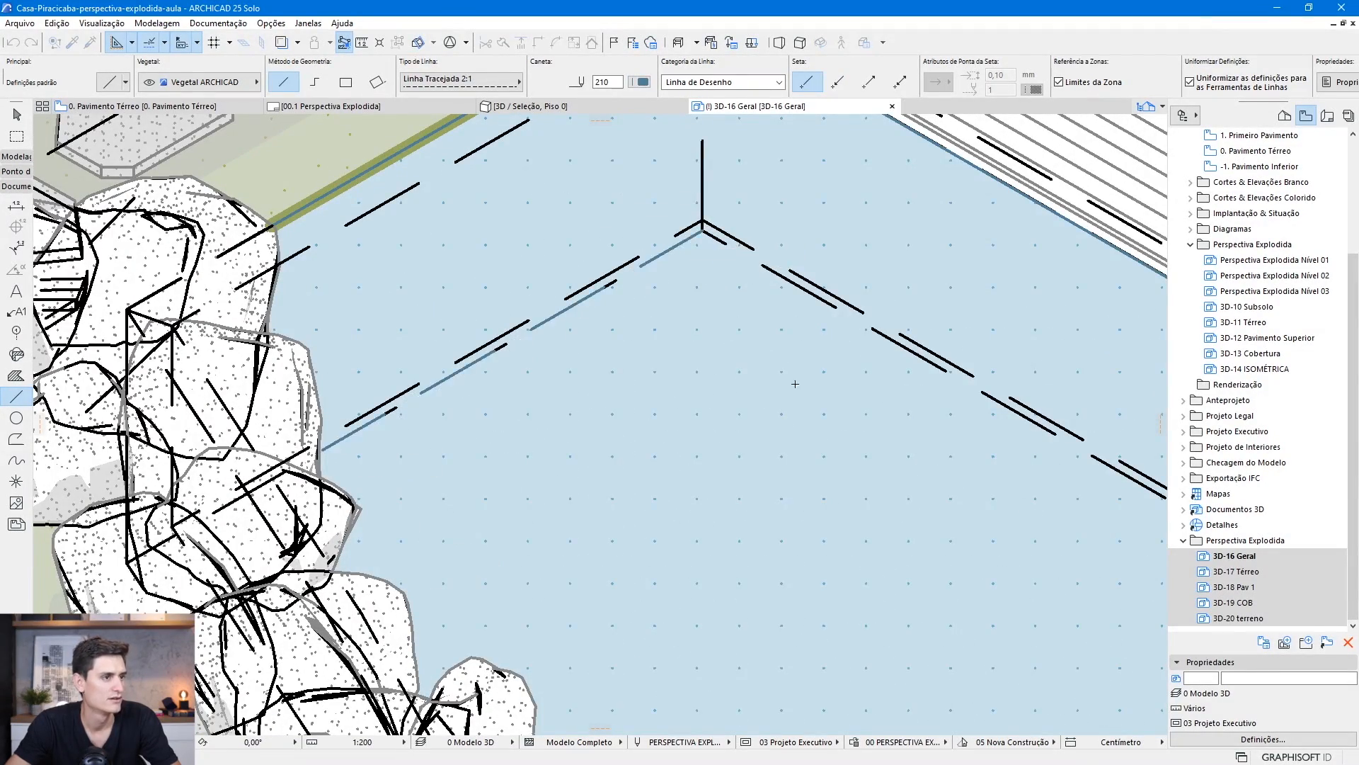
scroll(880, 385, down, 5)
scroll(765, 319, up, 4)
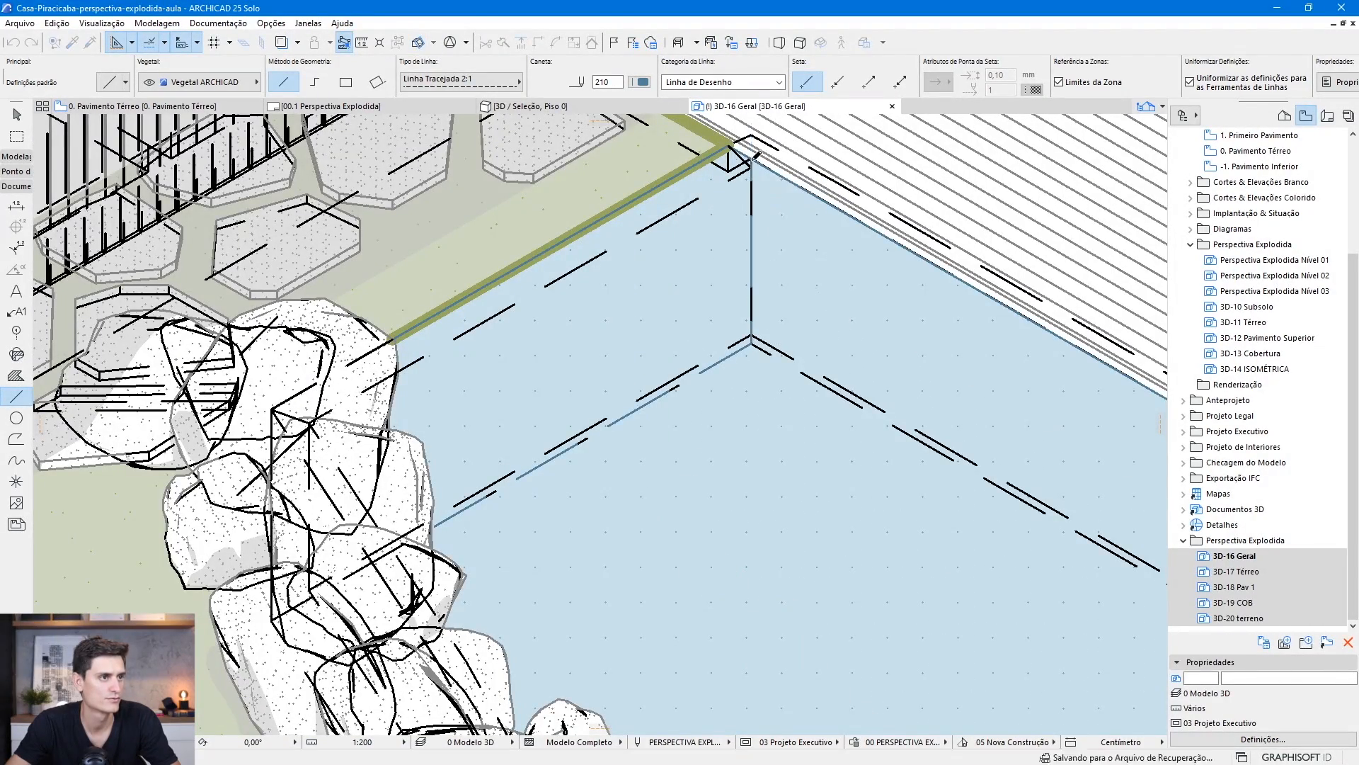
scroll(743, 365, down, 5)
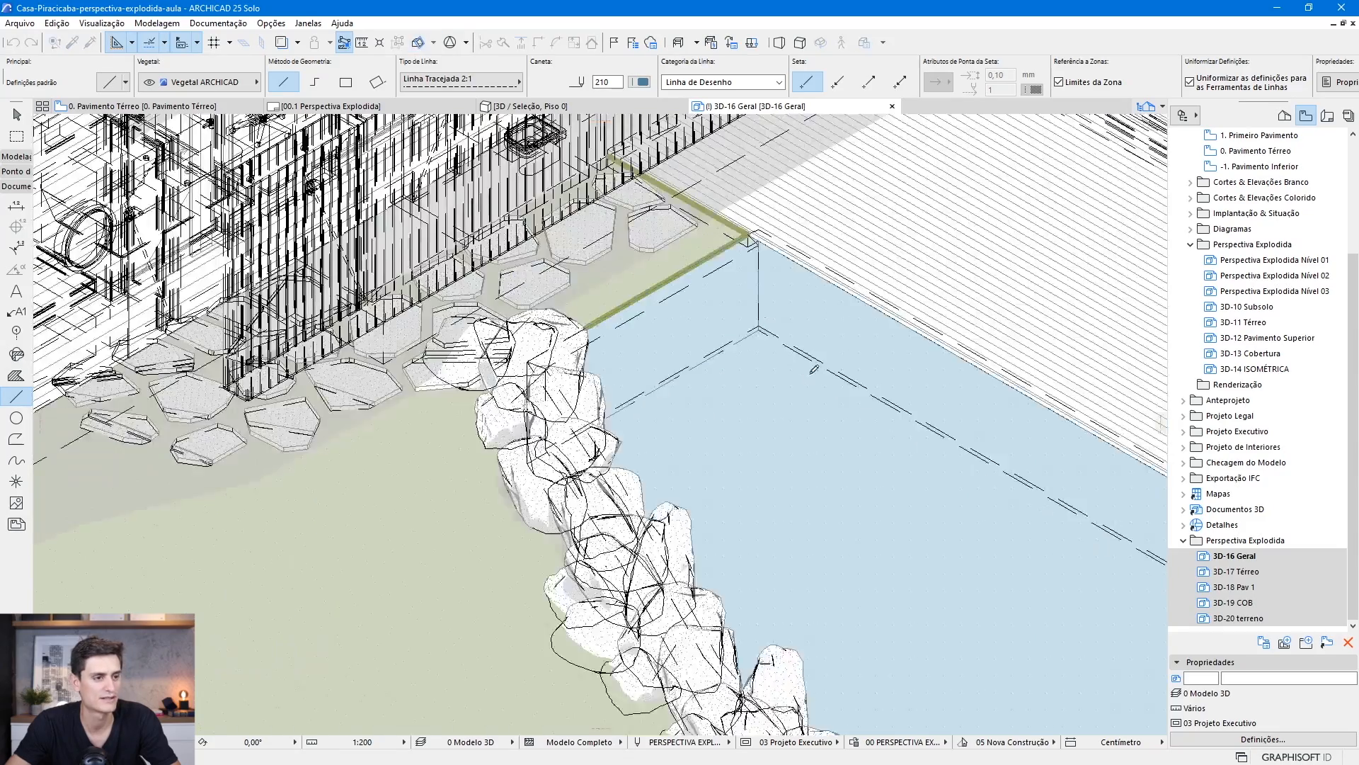
Draw a Linha Tracejada 2:1 line along the pool floor's long hidden edge, from the inner corner to the far end
scroll(948, 471, up, 5)
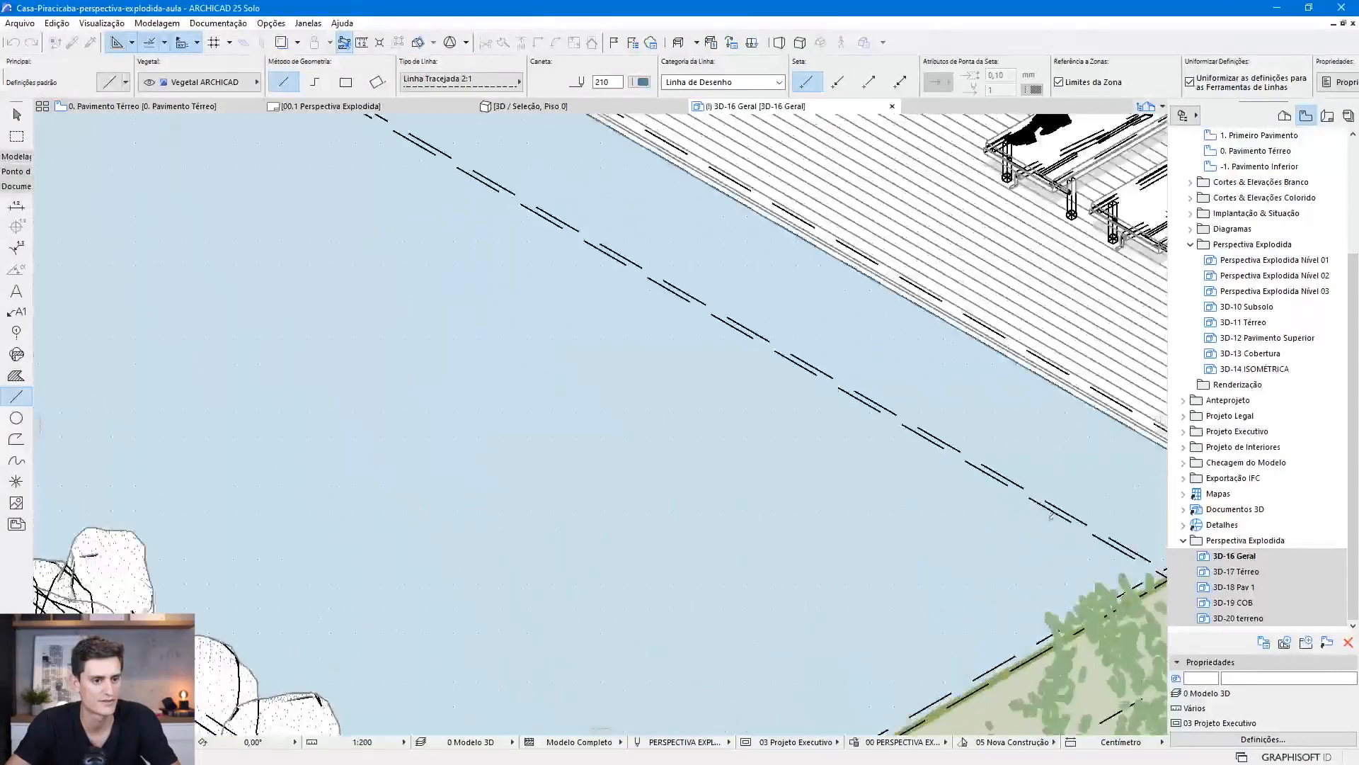
middle_drag(1059, 537, 782, 440)
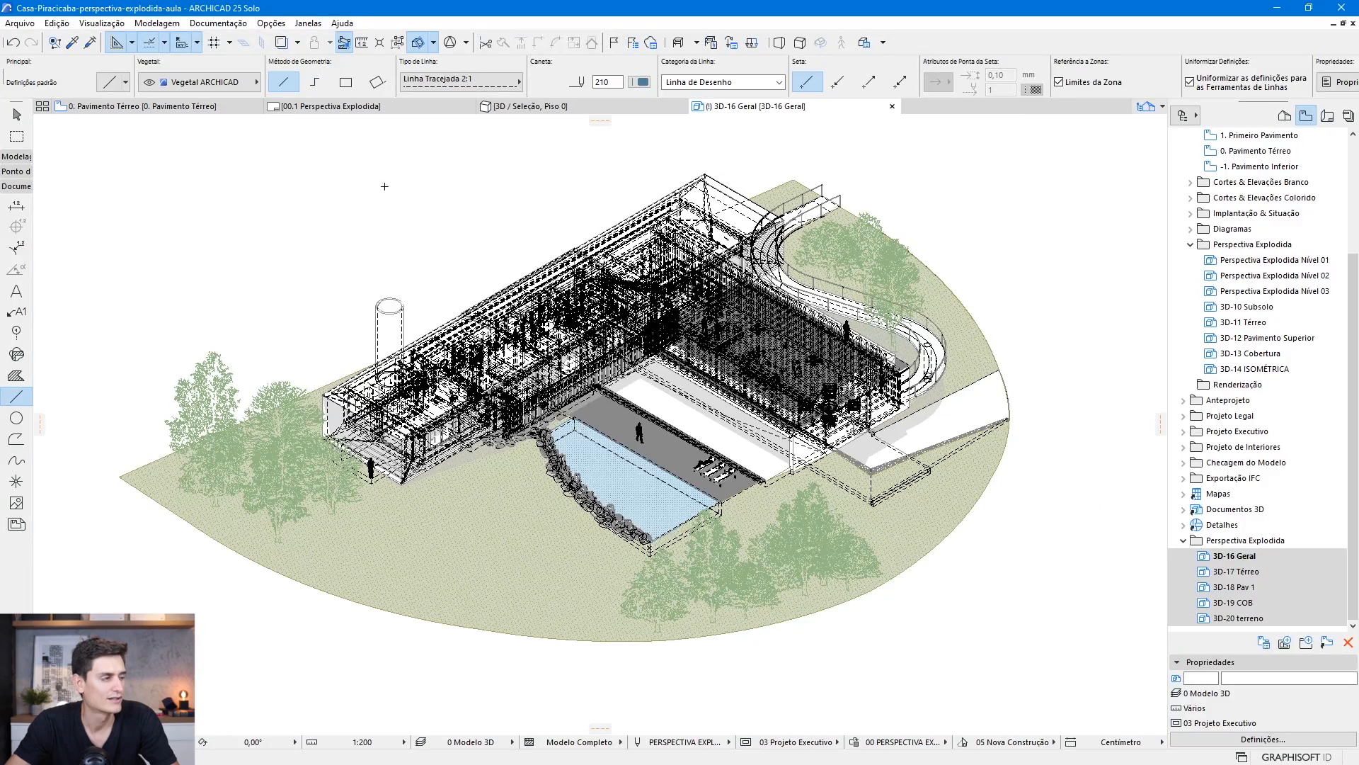
Disable Arestas Escondidas in the model appearance settings of the 3D-16 Geral document
right_click(361, 185)
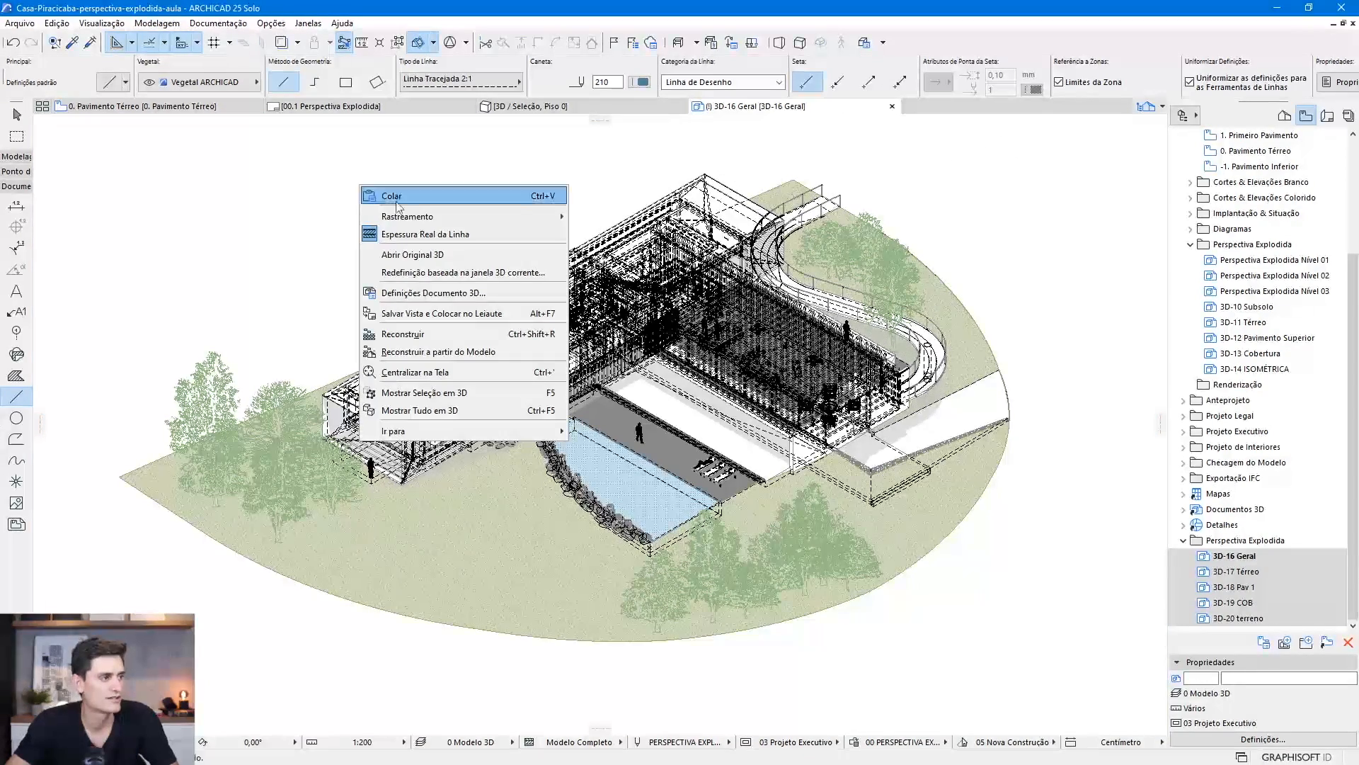
click(445, 292)
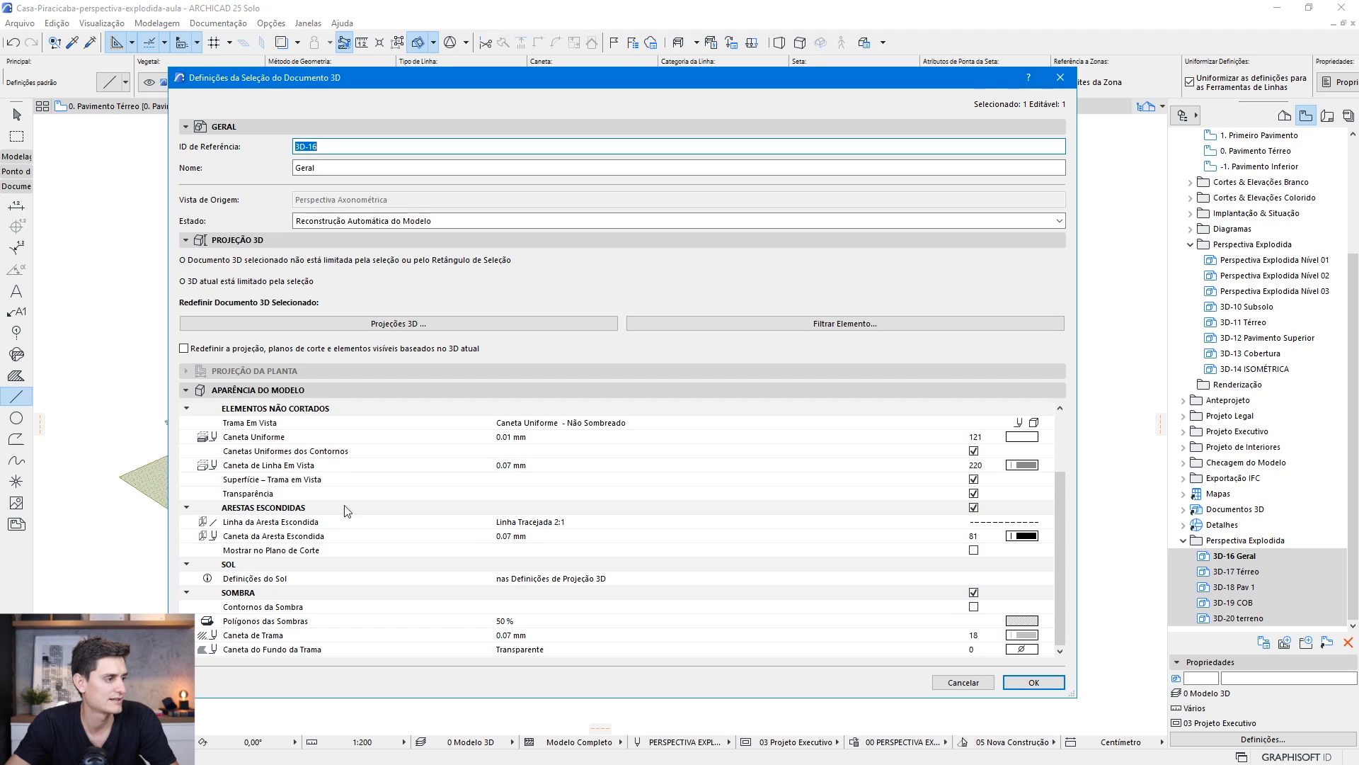
click(971, 506)
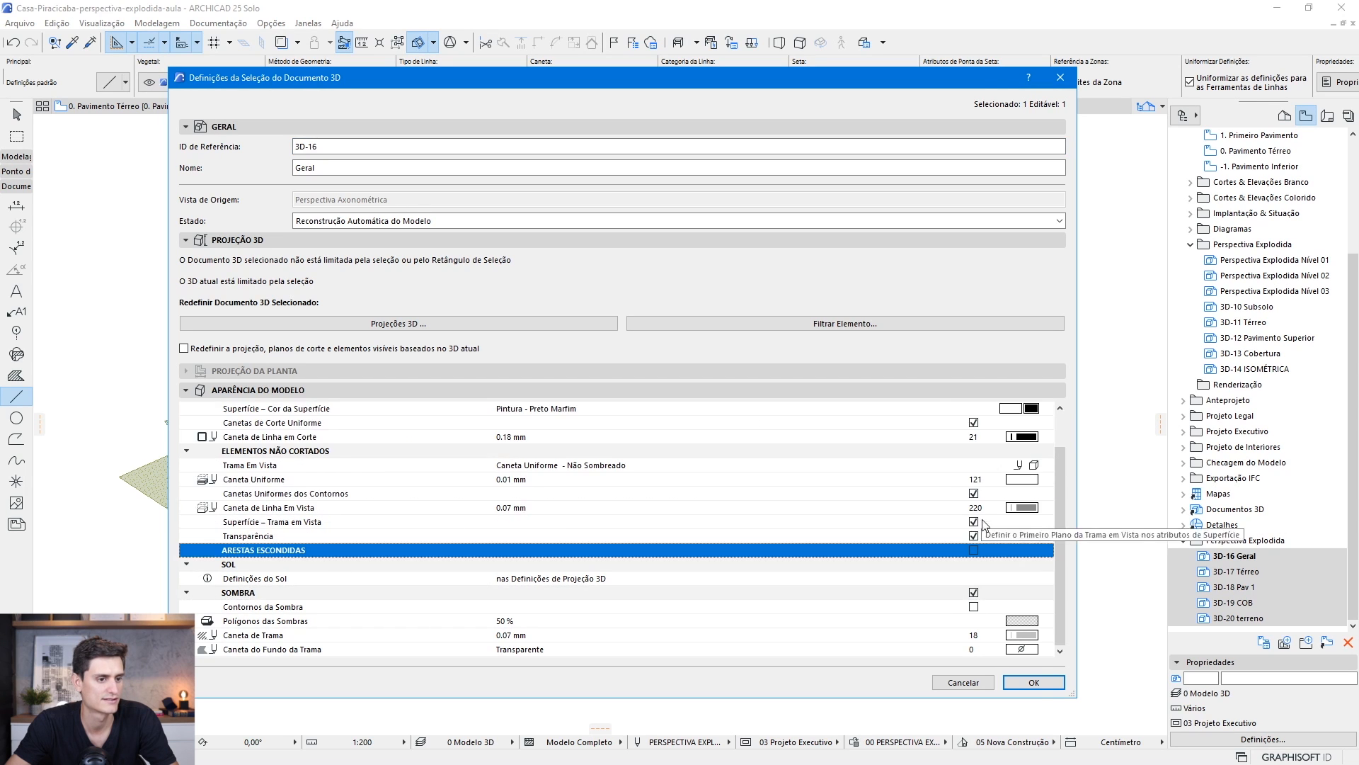
click(1035, 682)
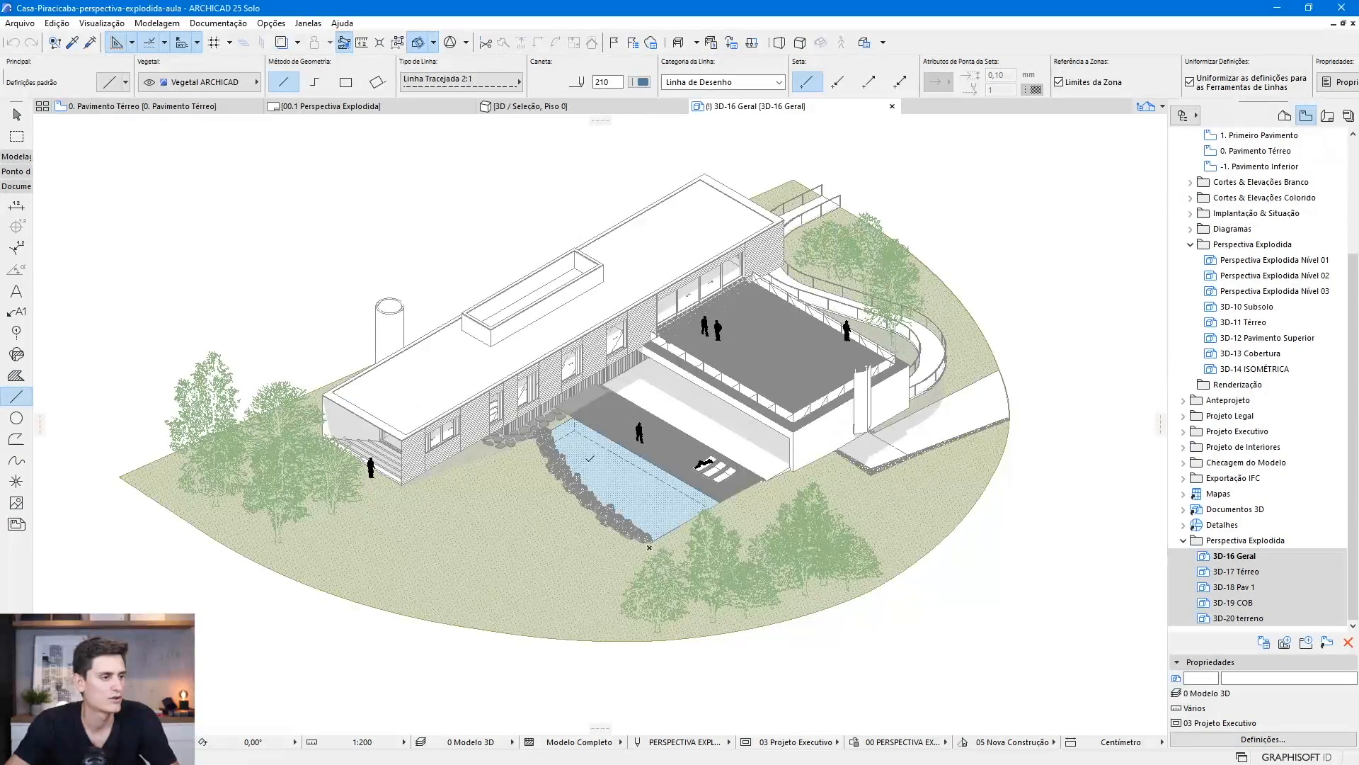
Assign the three dashed pool lines in 3D-16 Geral to the ARQ - Paisagismo layer
scroll(543, 364, up, 5)
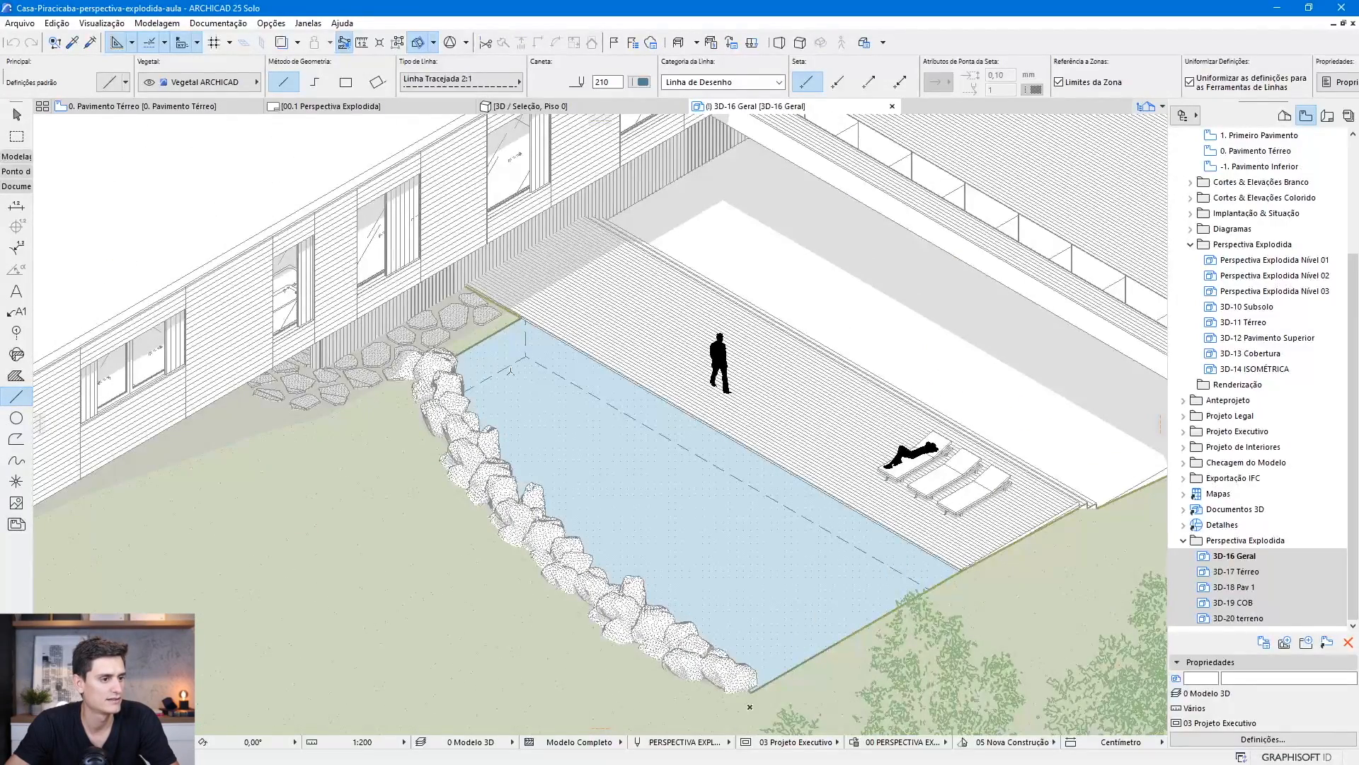
scroll(893, 584, down, 5)
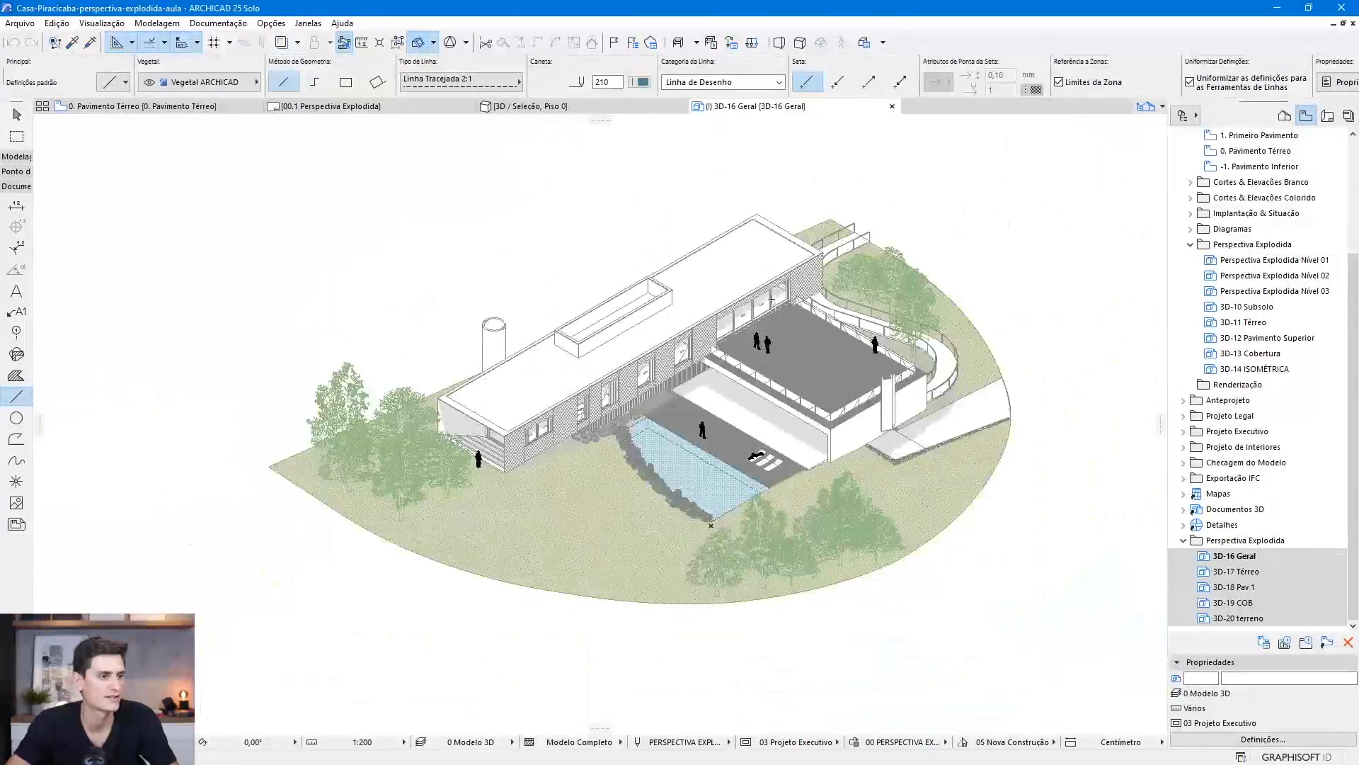
middle_drag(796, 362, 746, 347)
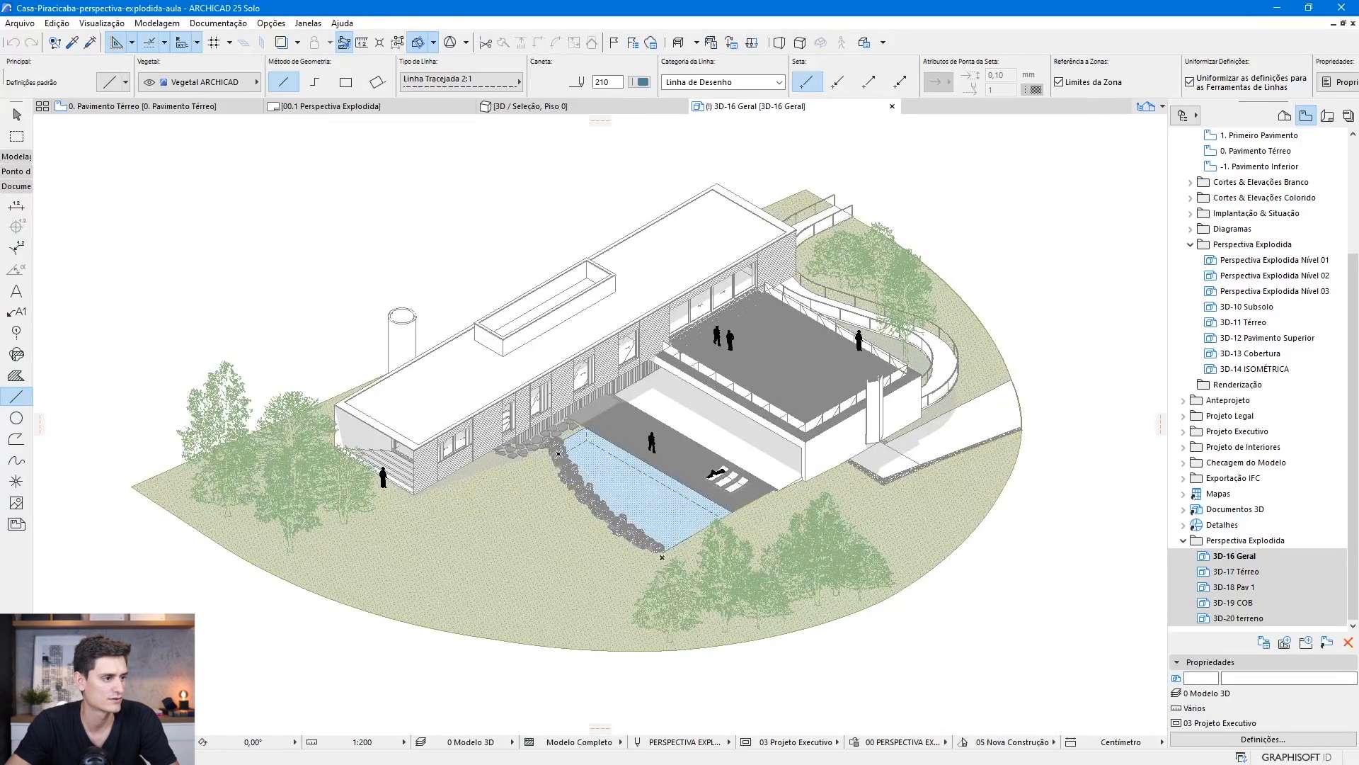
key(Escape)
click(575, 446)
shift+click(586, 436)
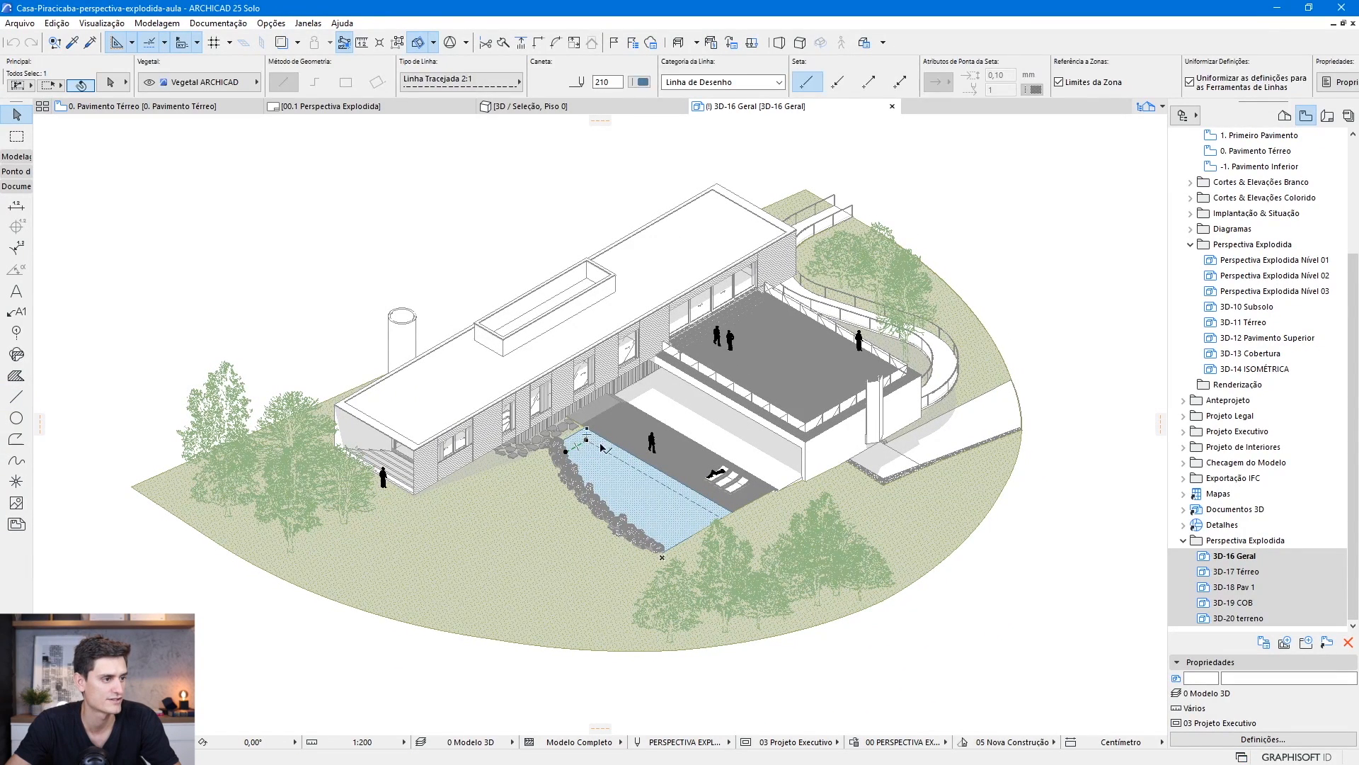
shift+click(627, 467)
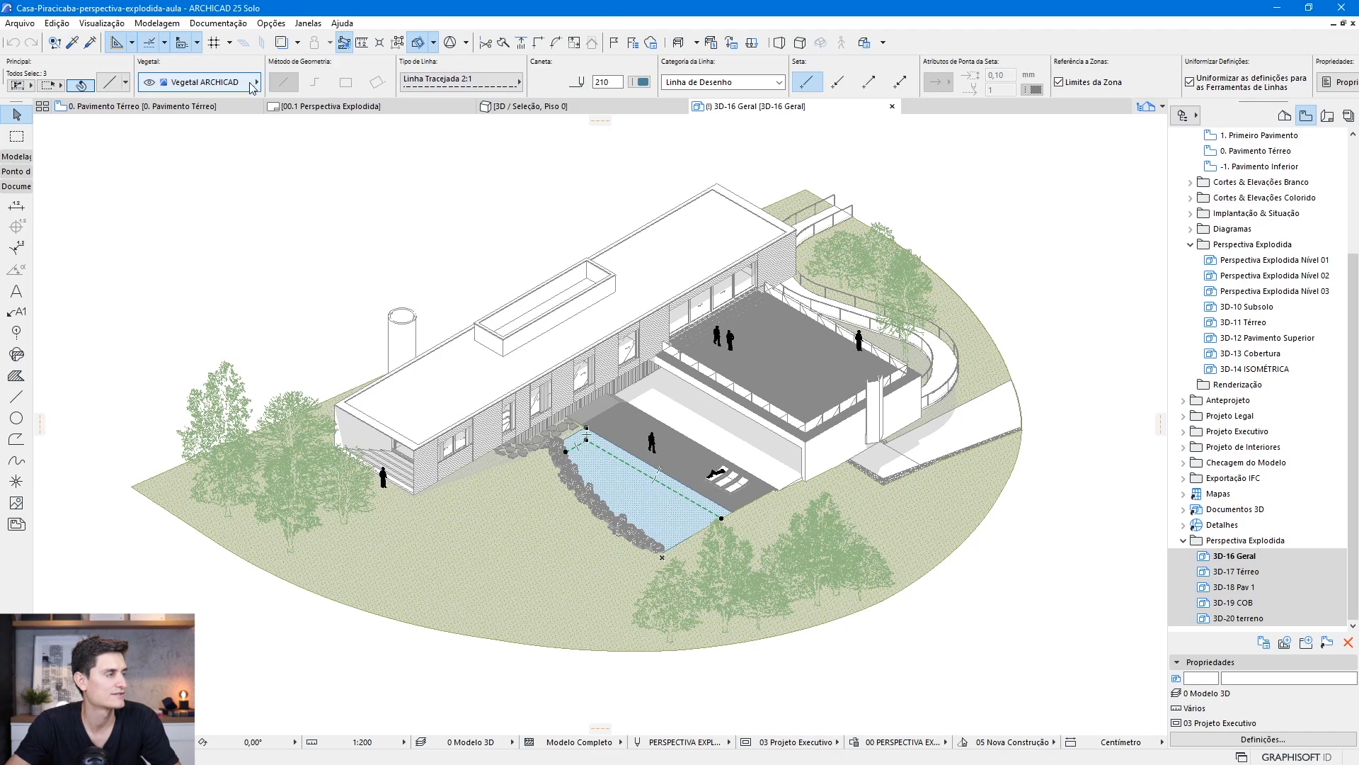
click(196, 84)
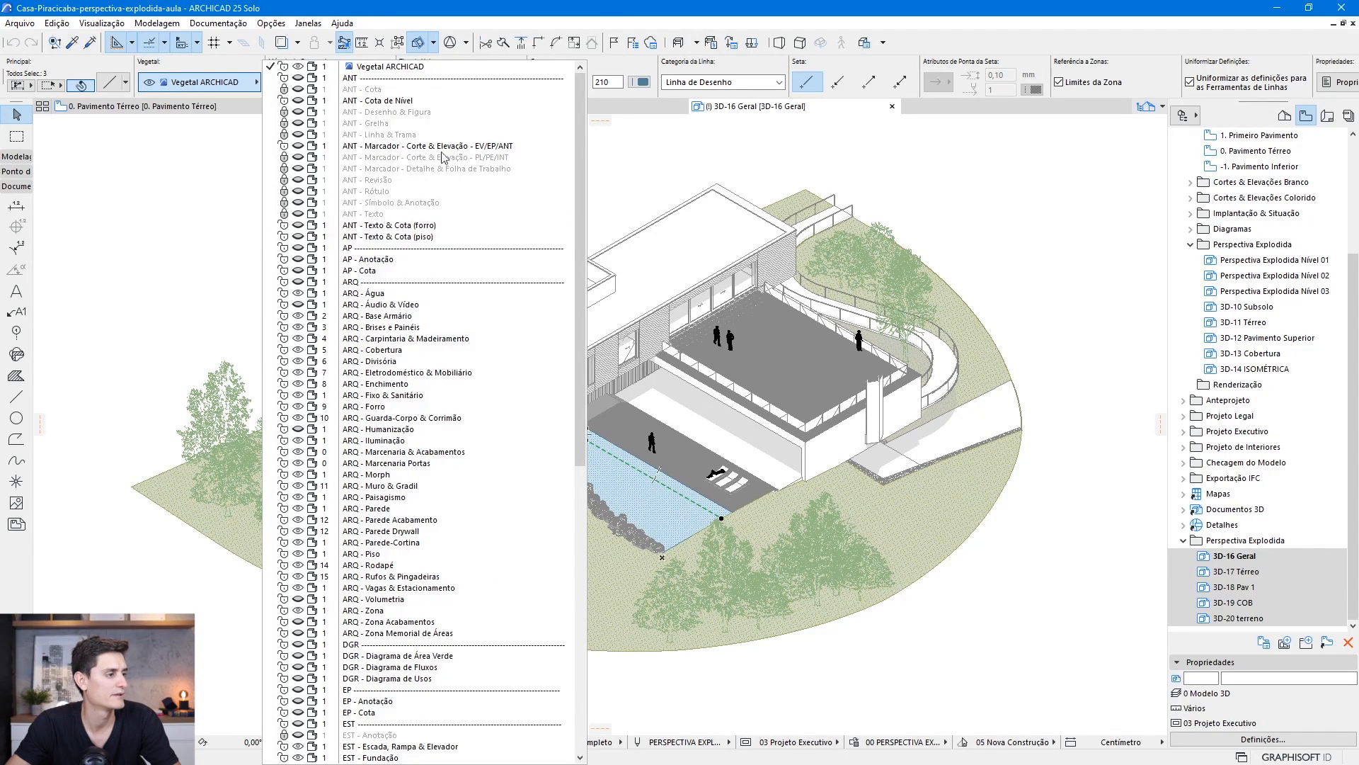
scroll(445, 157, down, 3)
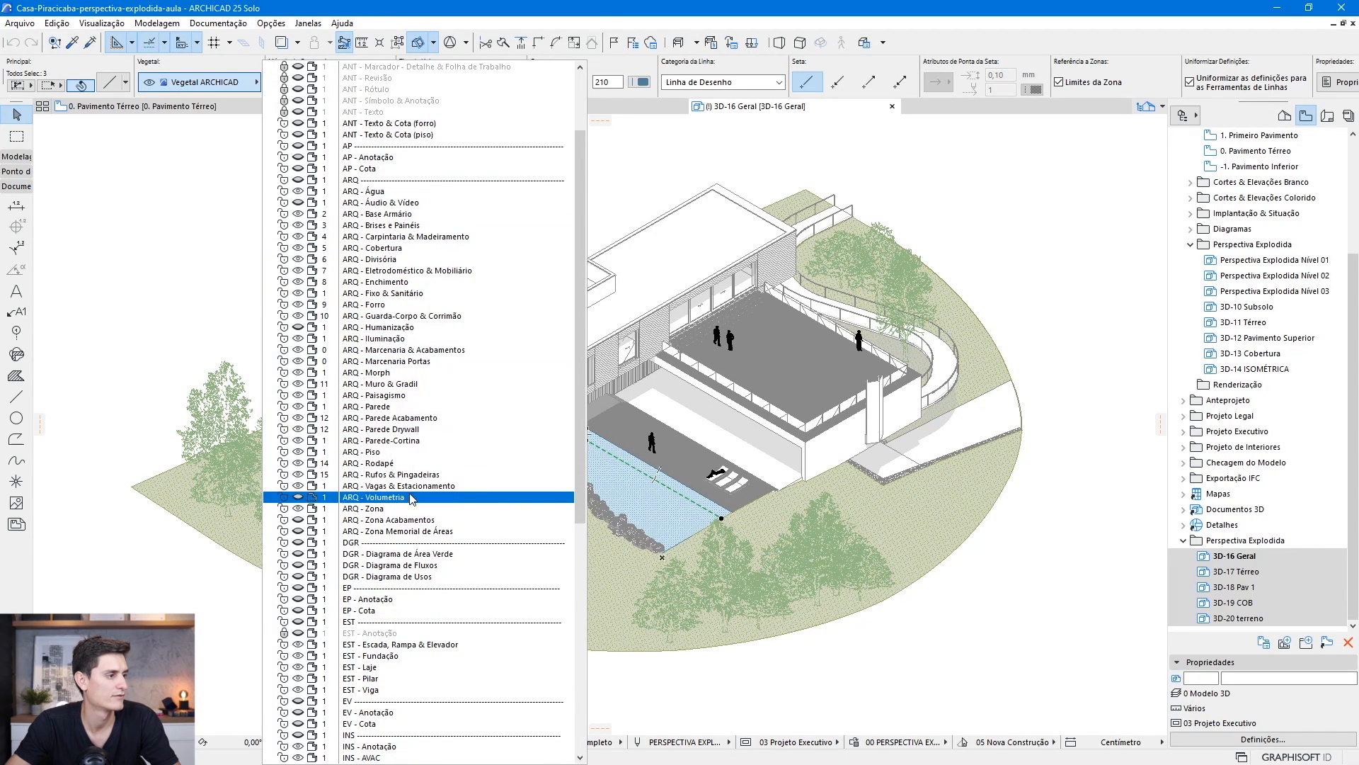
click(415, 403)
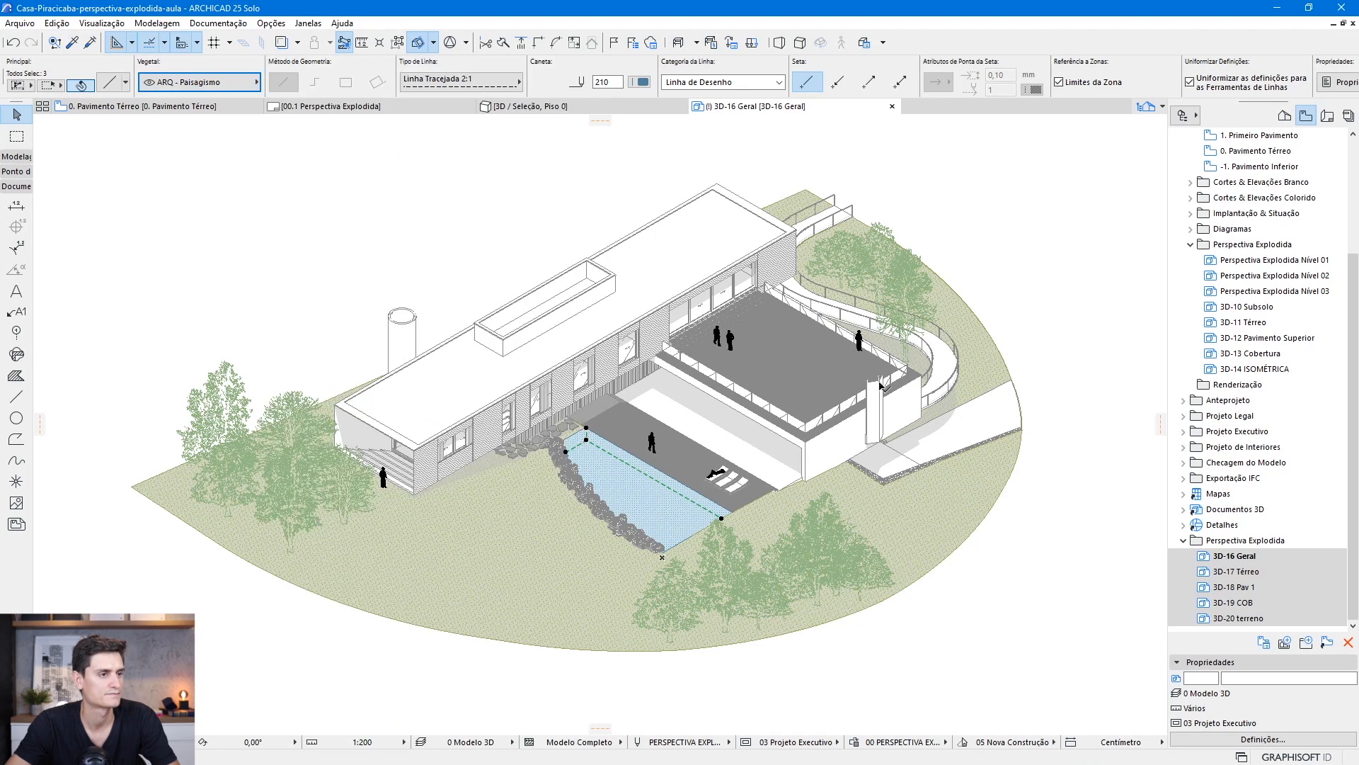
Find and select every element on the ARQ - Paisagismo layer in 3D-16 Geral, using a Vegetal criterion
middle_drag(998, 333, 951, 331)
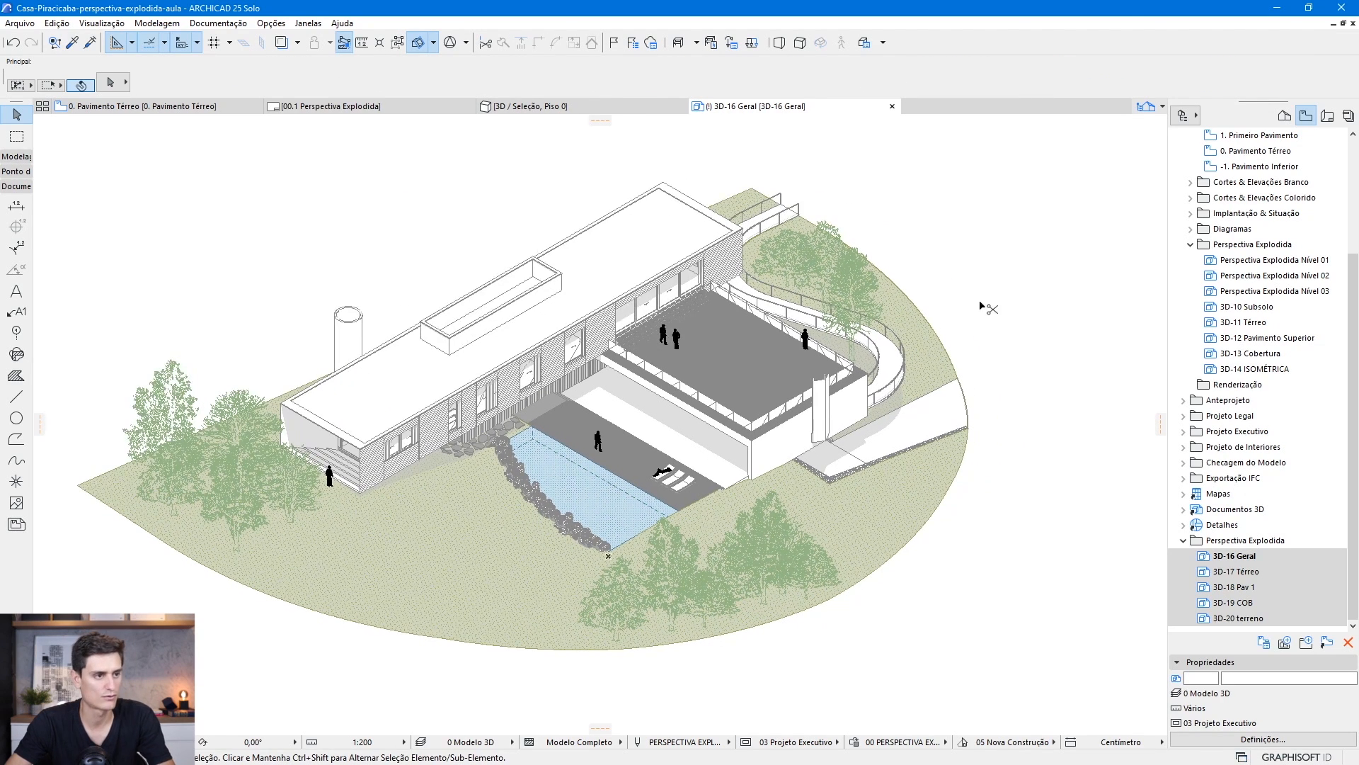
key(ctrl+f)
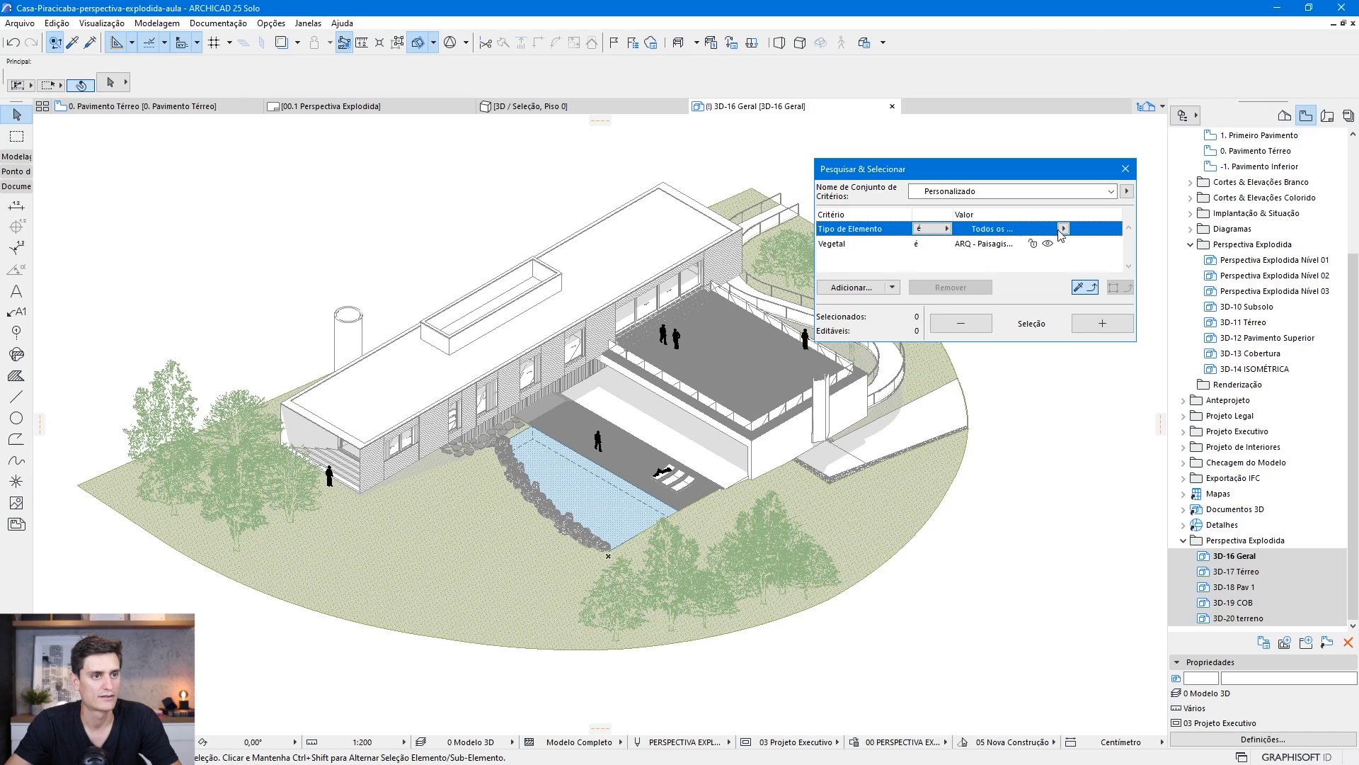
click(962, 247)
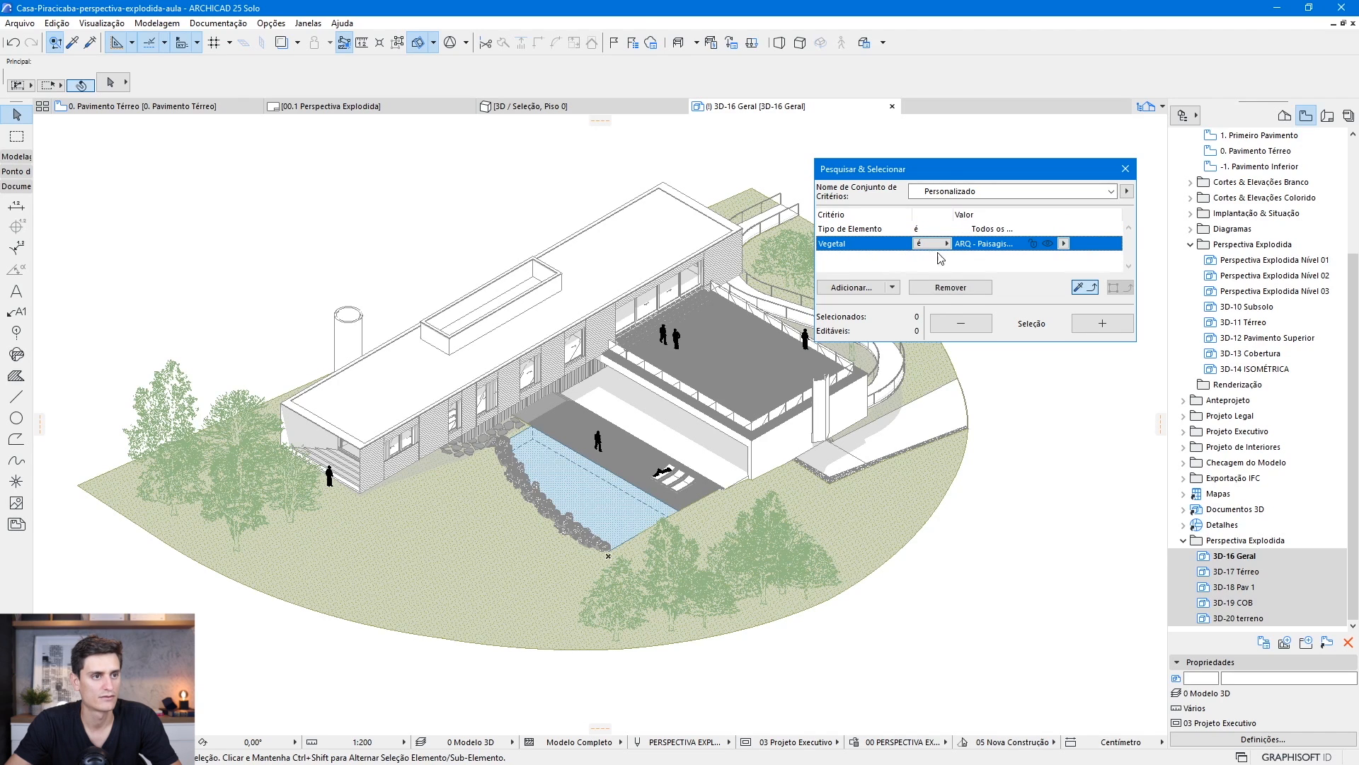
click(951, 287)
click(852, 287)
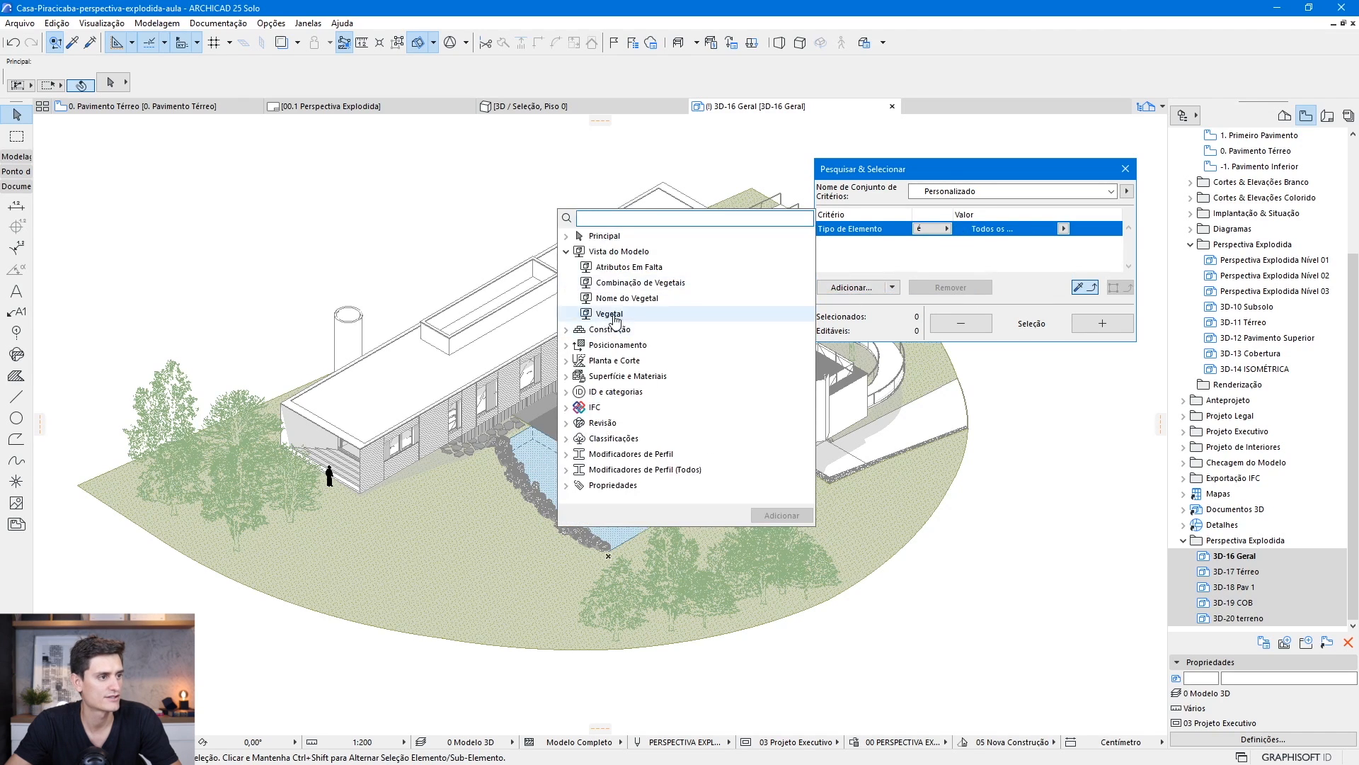
click(611, 314)
click(781, 515)
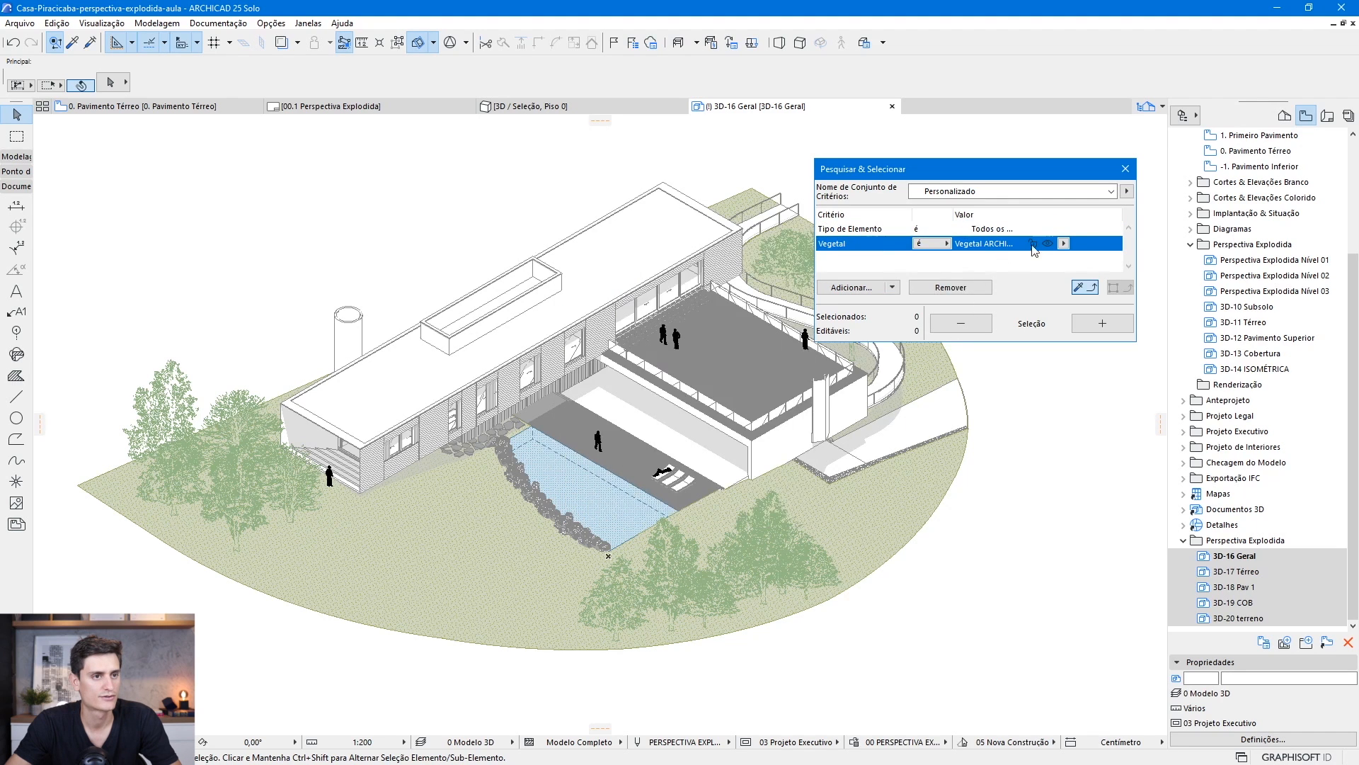
click(1064, 243)
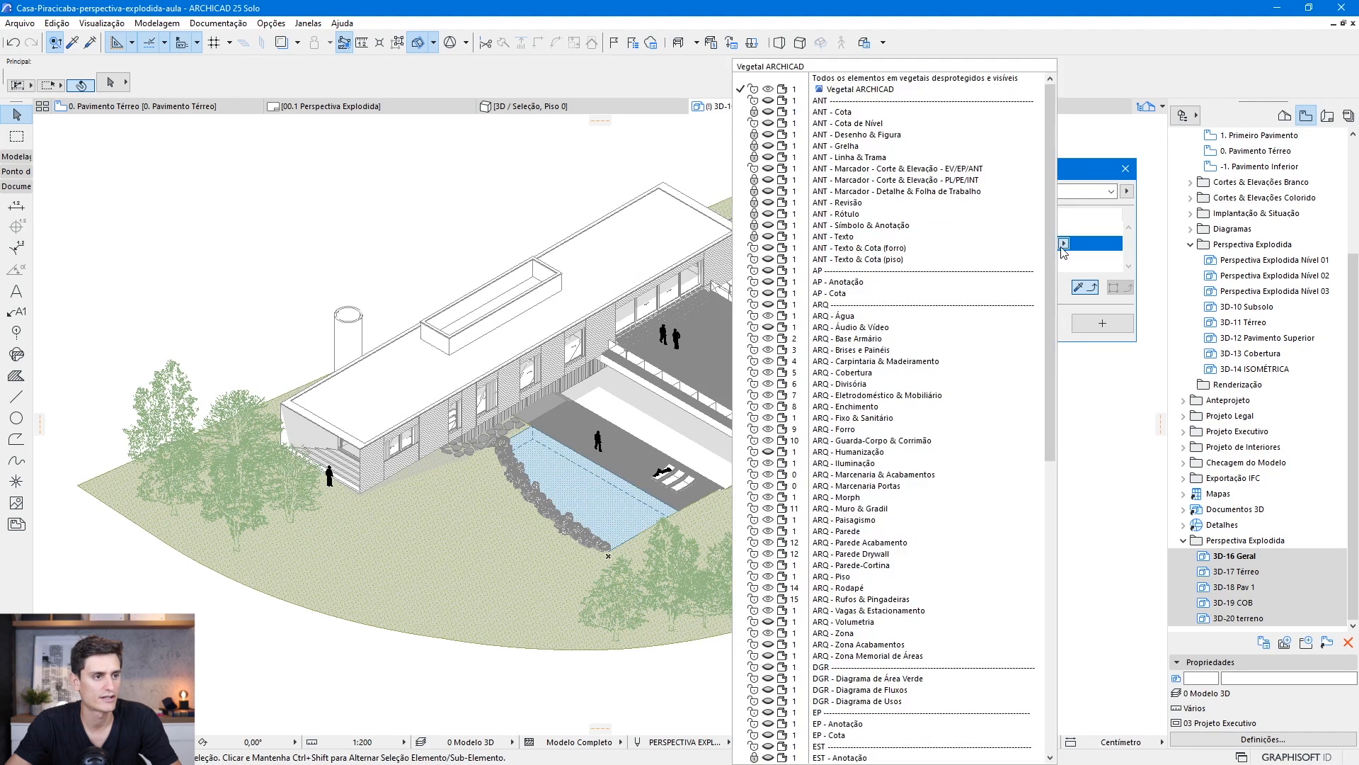
click(884, 526)
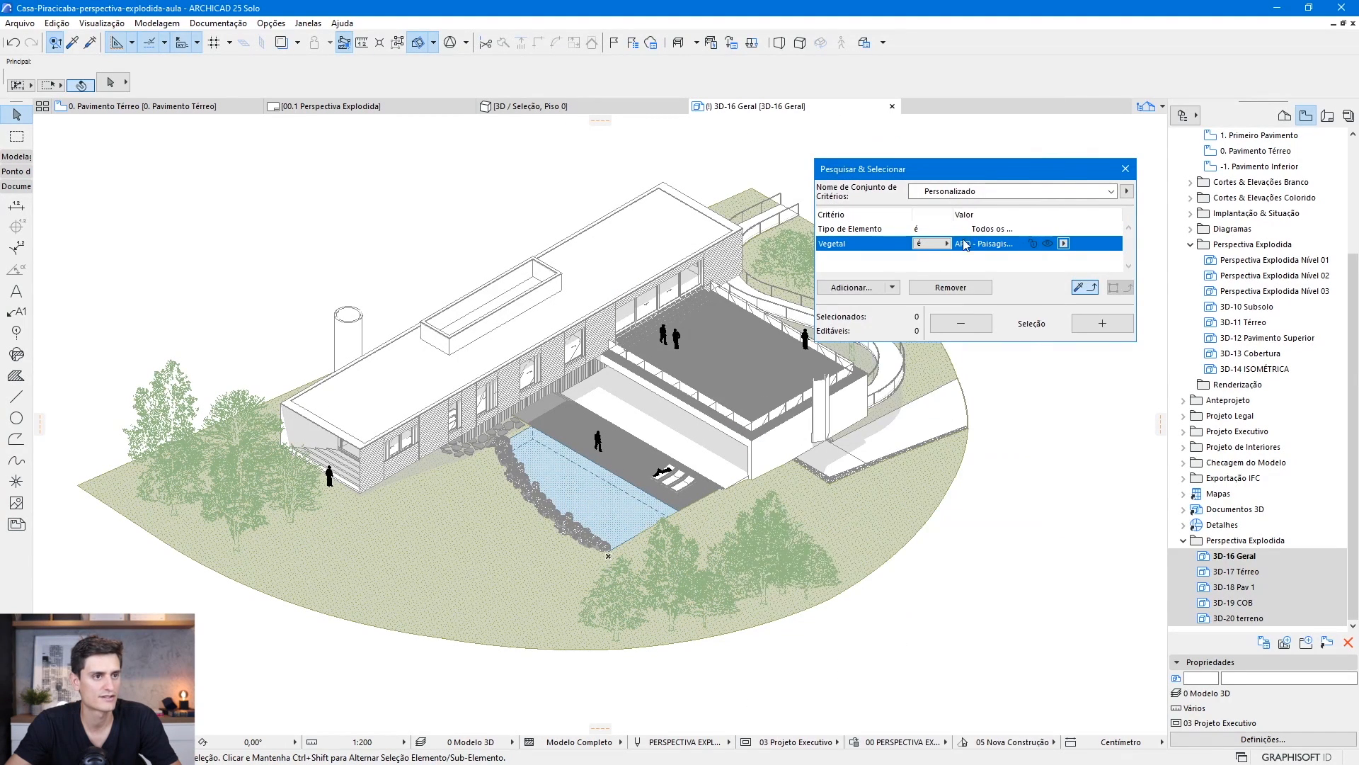
click(1102, 323)
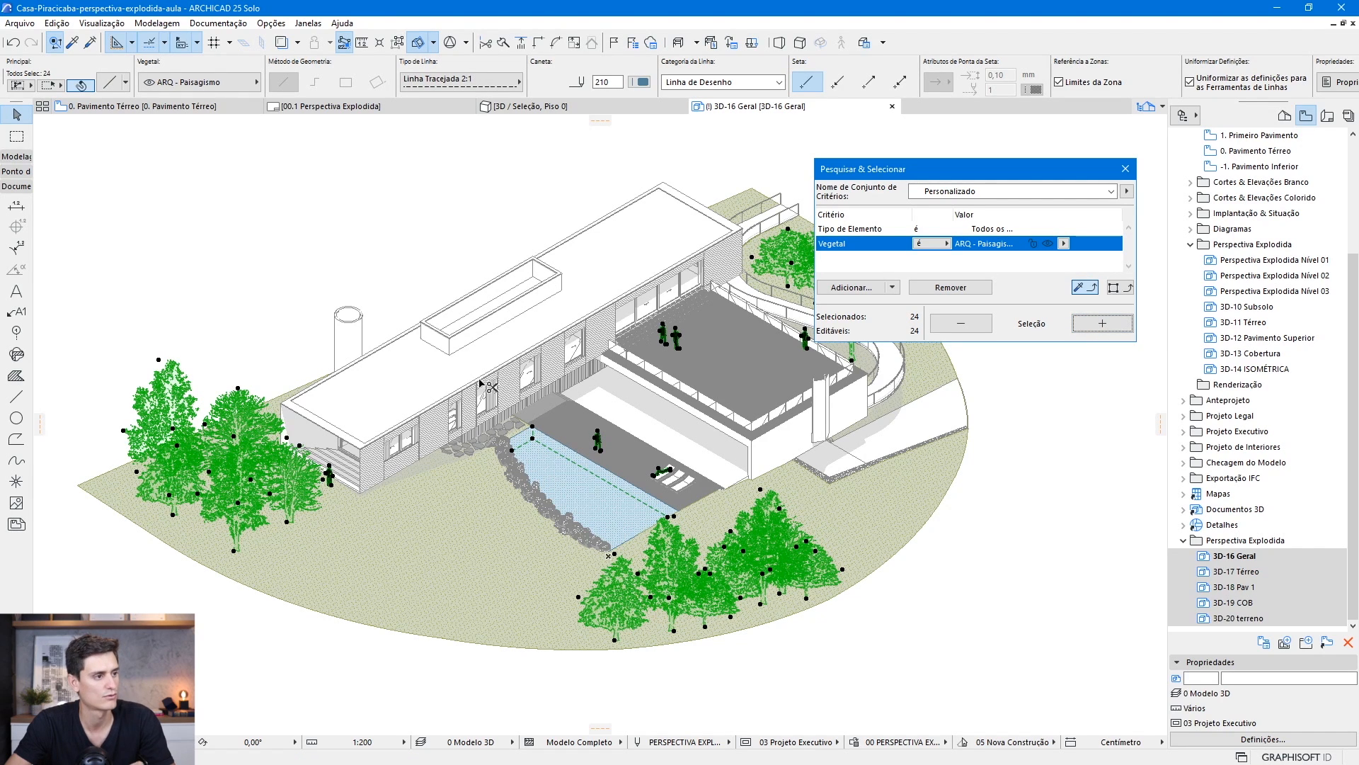
Copy the selected people, trees and pool lines from 3D-16 Geral into the 3D-17 Térreo document
click(1263, 572)
double_click(1247, 577)
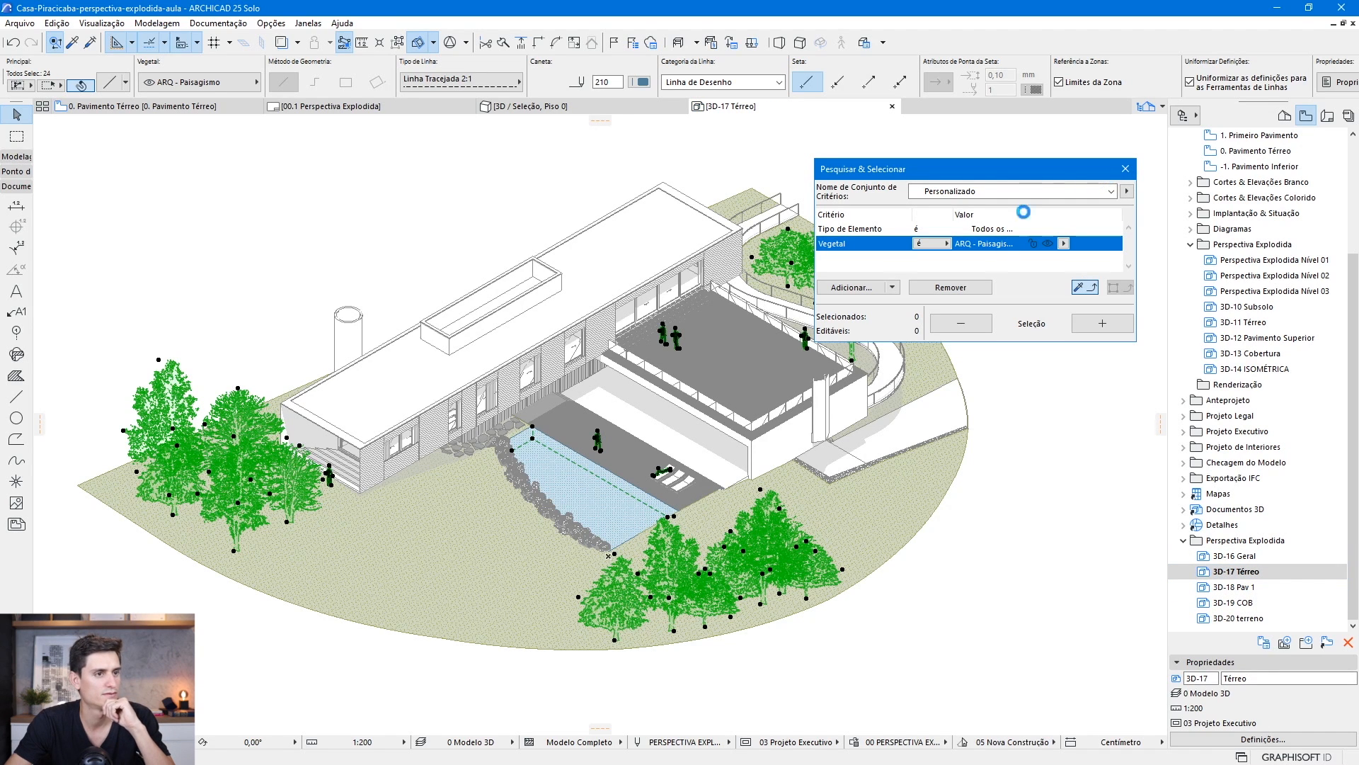
click(1124, 168)
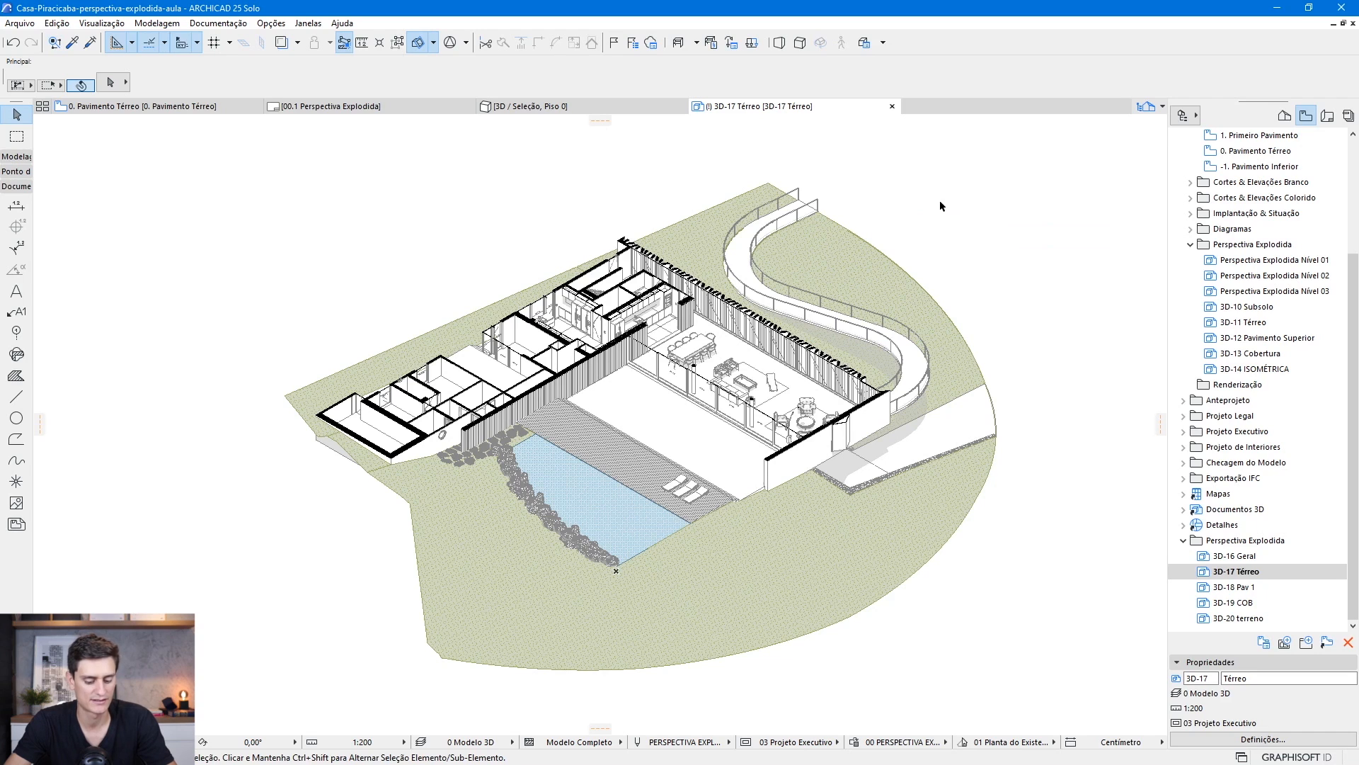
key(ctrl+v)
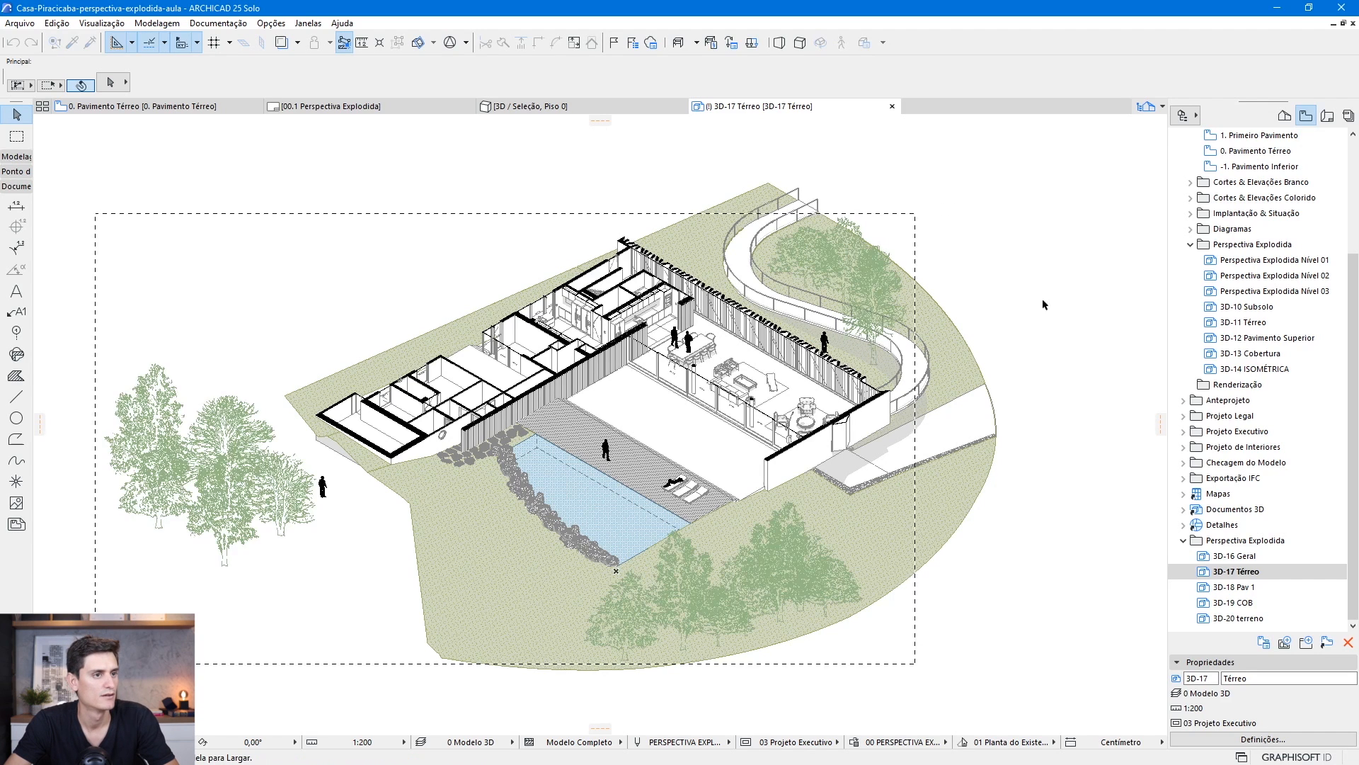
click(875, 308)
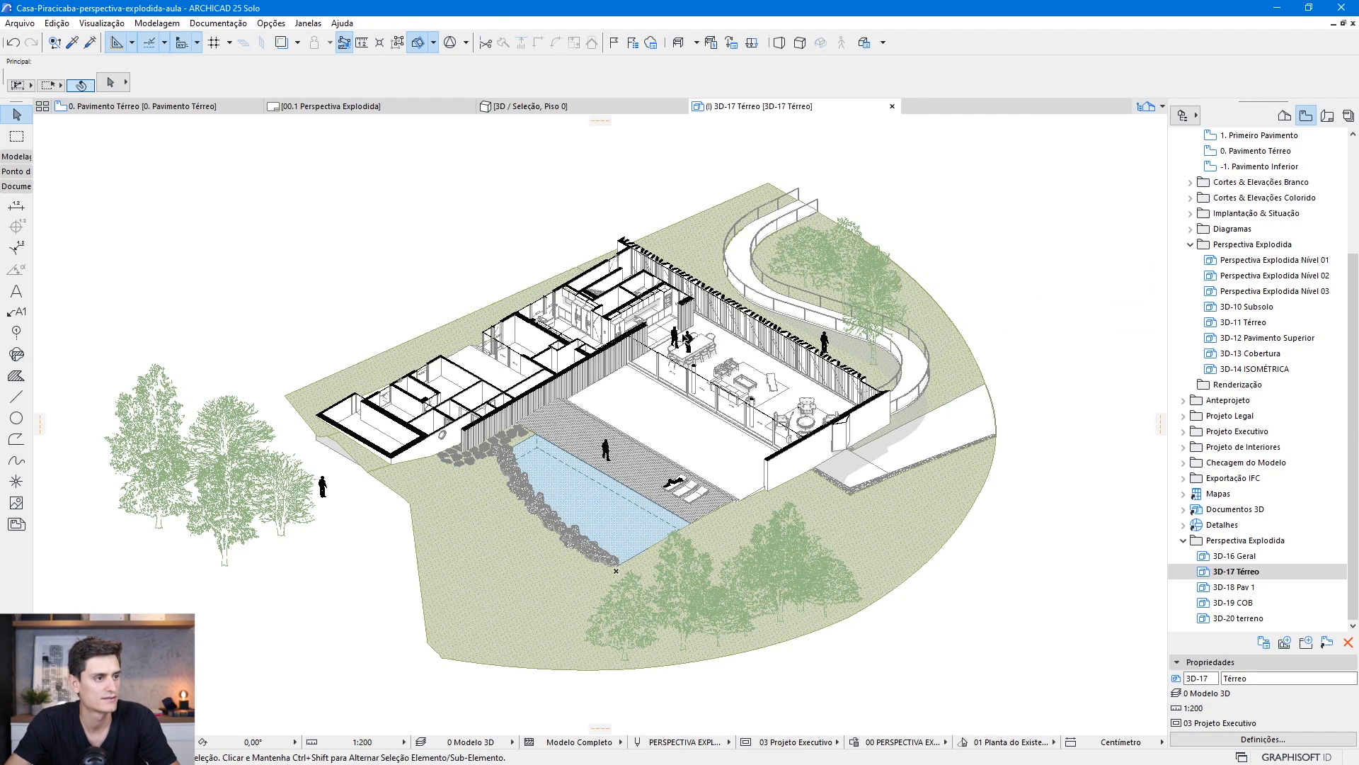
Cut the three upper-terrace people from the 3D-17 Térreo document and paste them into 3D-18 Pav 1
click(686, 340)
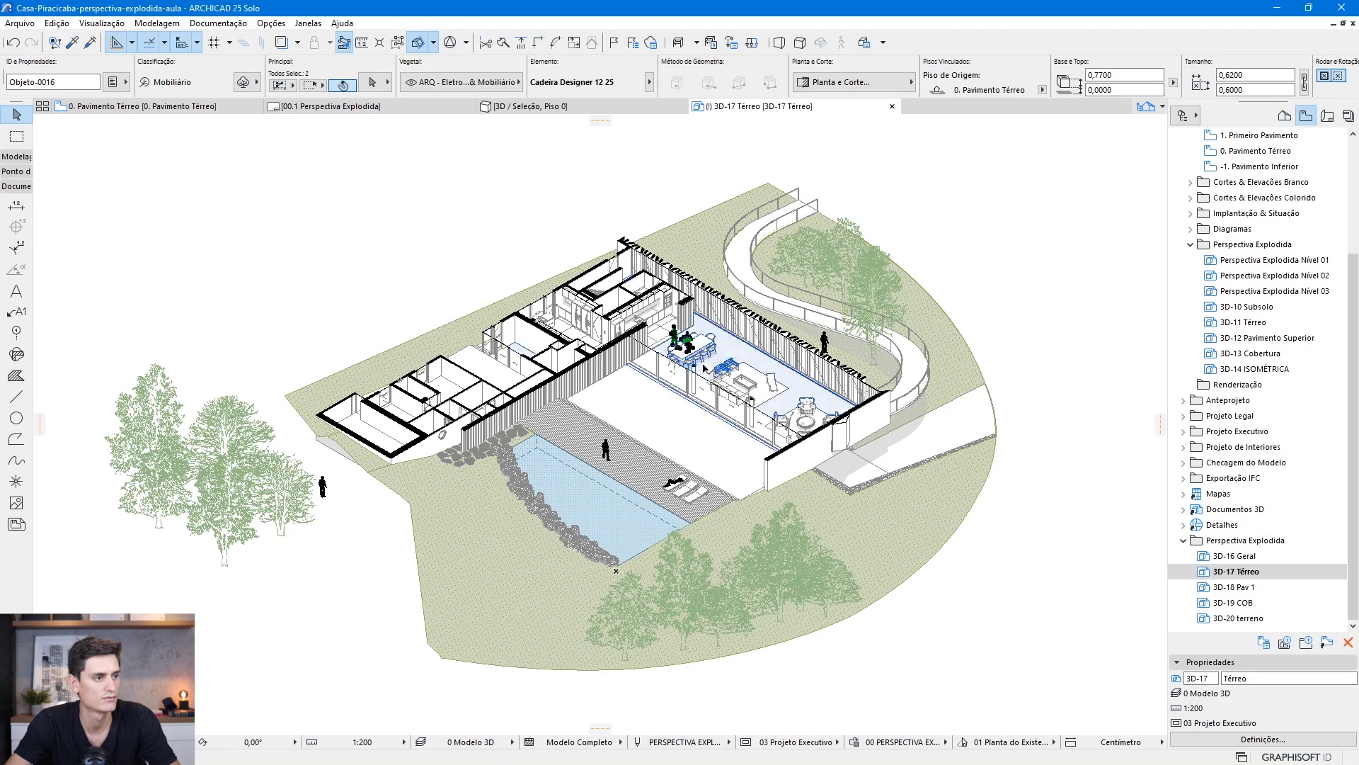
shift+click(826, 340)
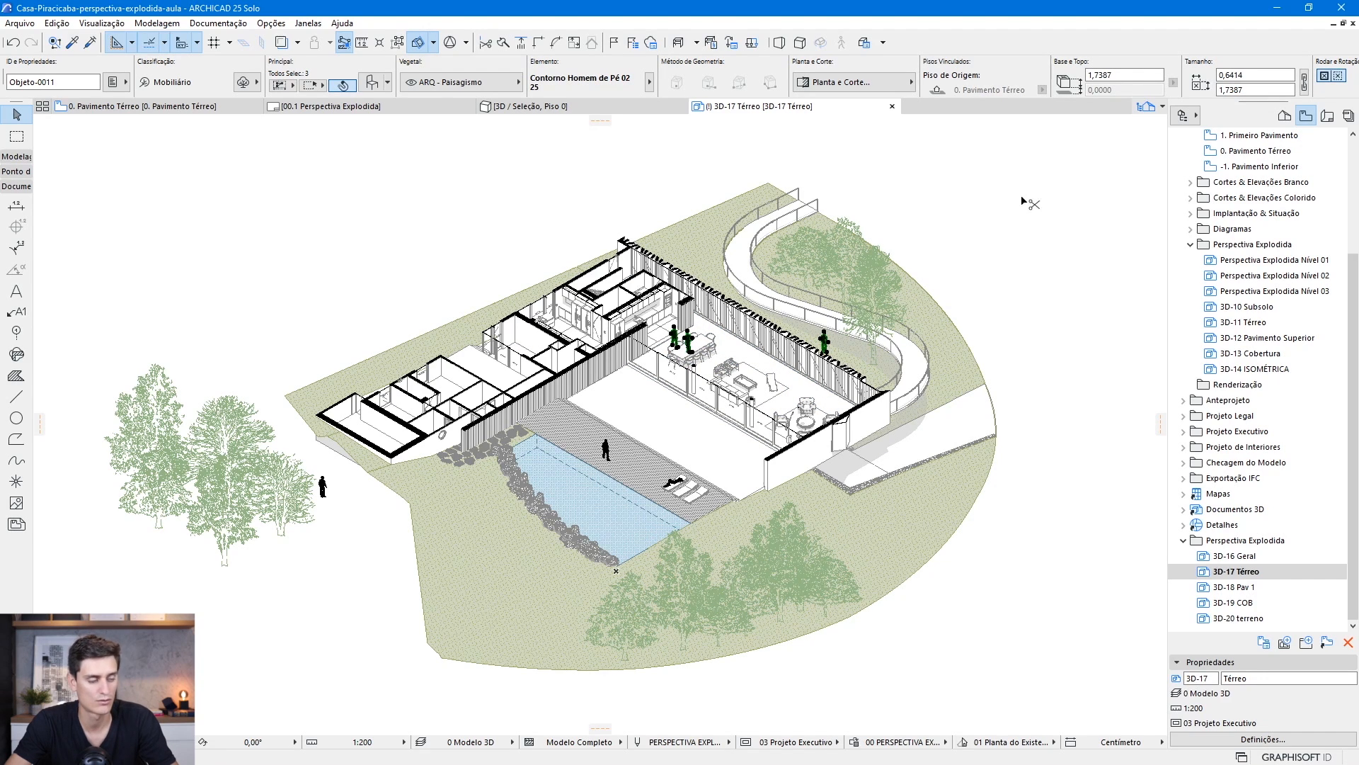
key(Escape)
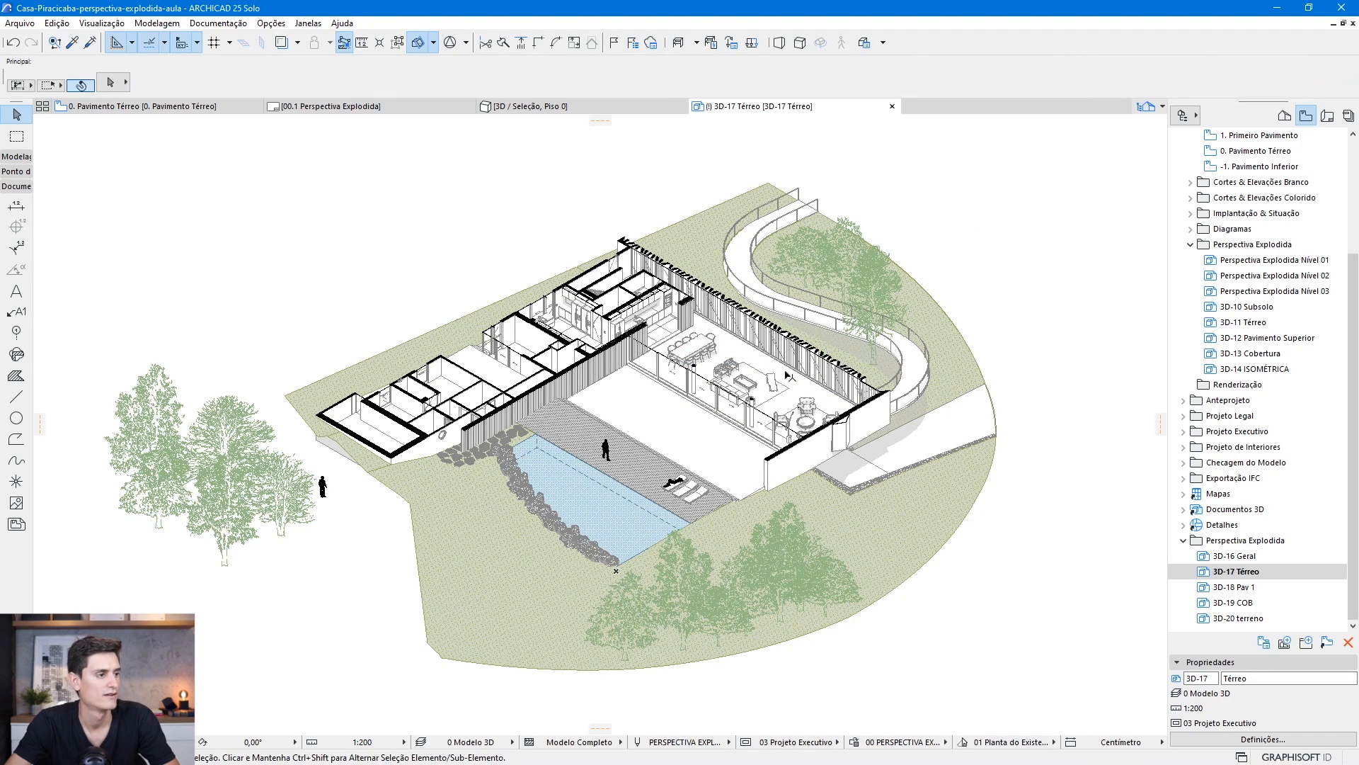
click(1250, 593)
double_click(1252, 596)
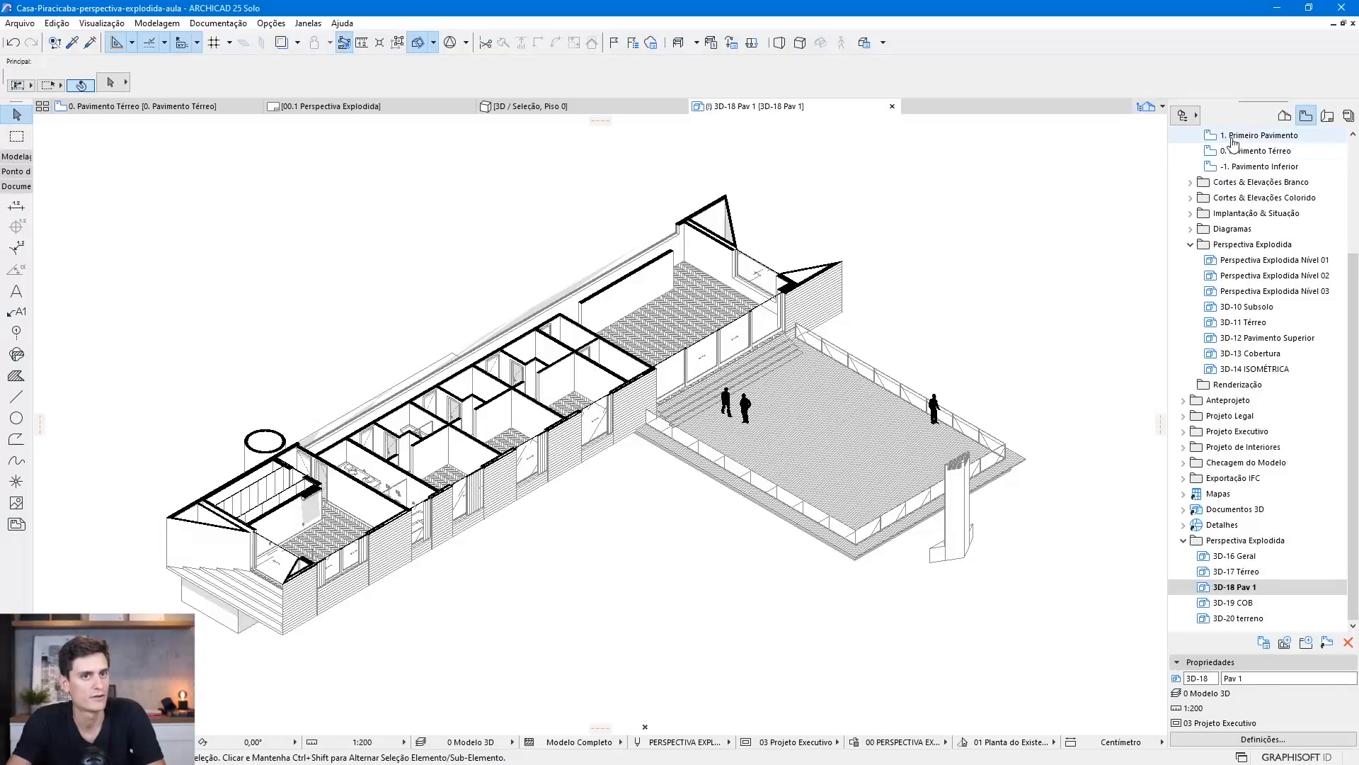
Review the project subsets in the layout book with Mestres collapsed, and select the 00 Diagramas subset
click(1329, 117)
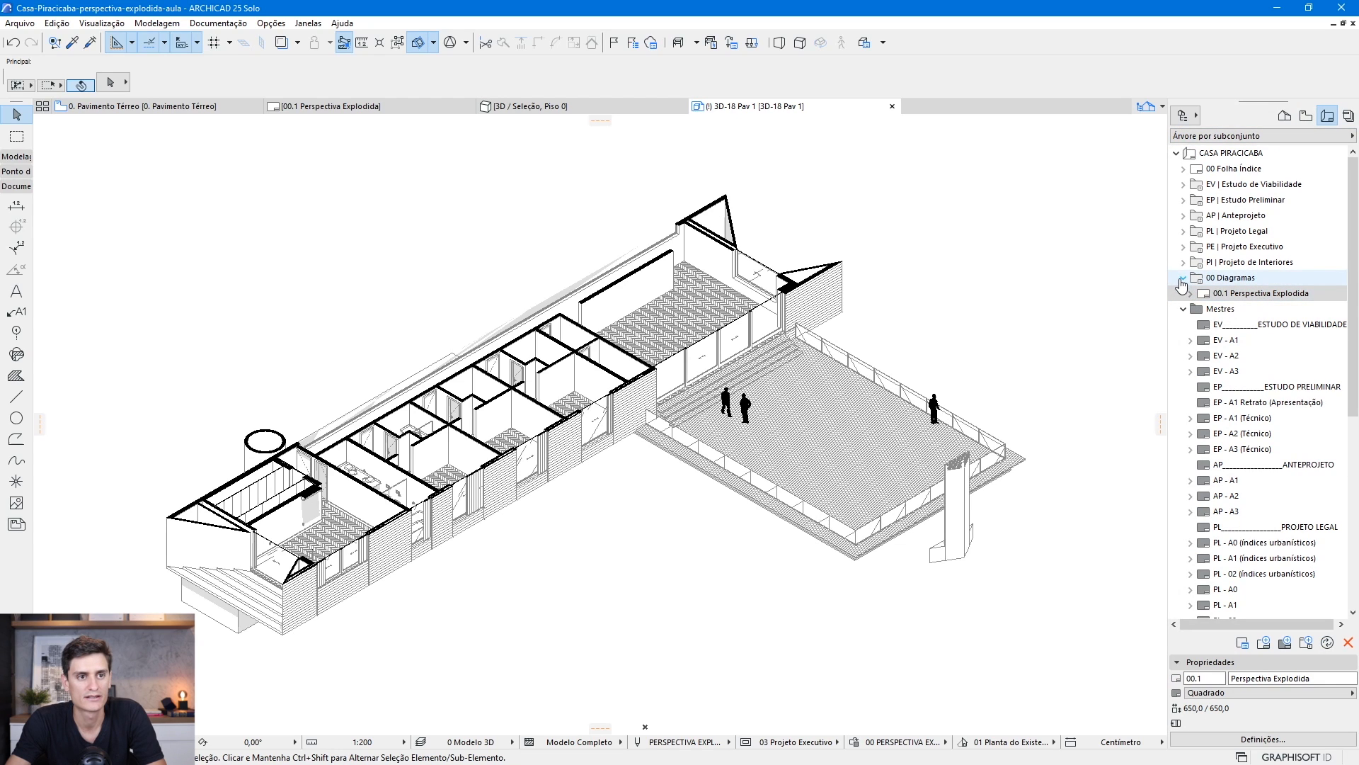
click(1183, 308)
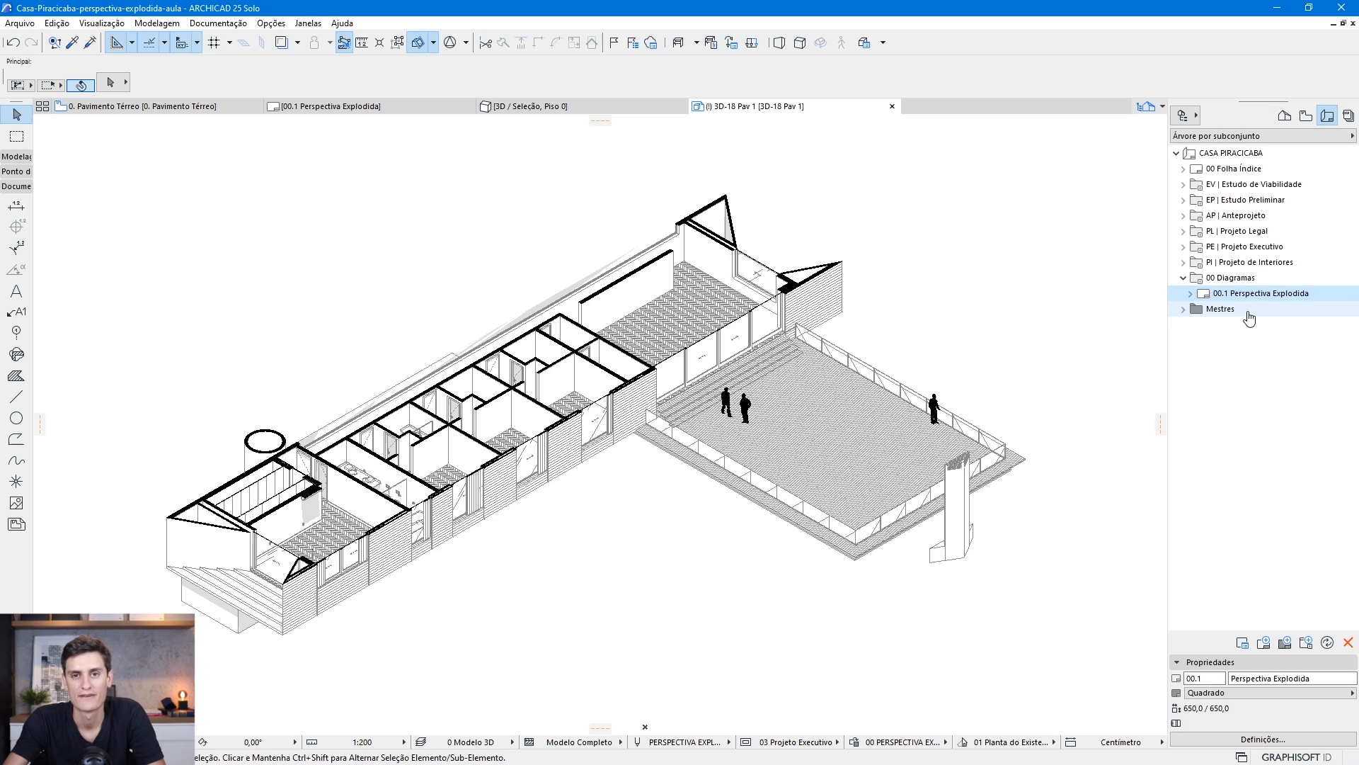
click(1233, 185)
click(1238, 201)
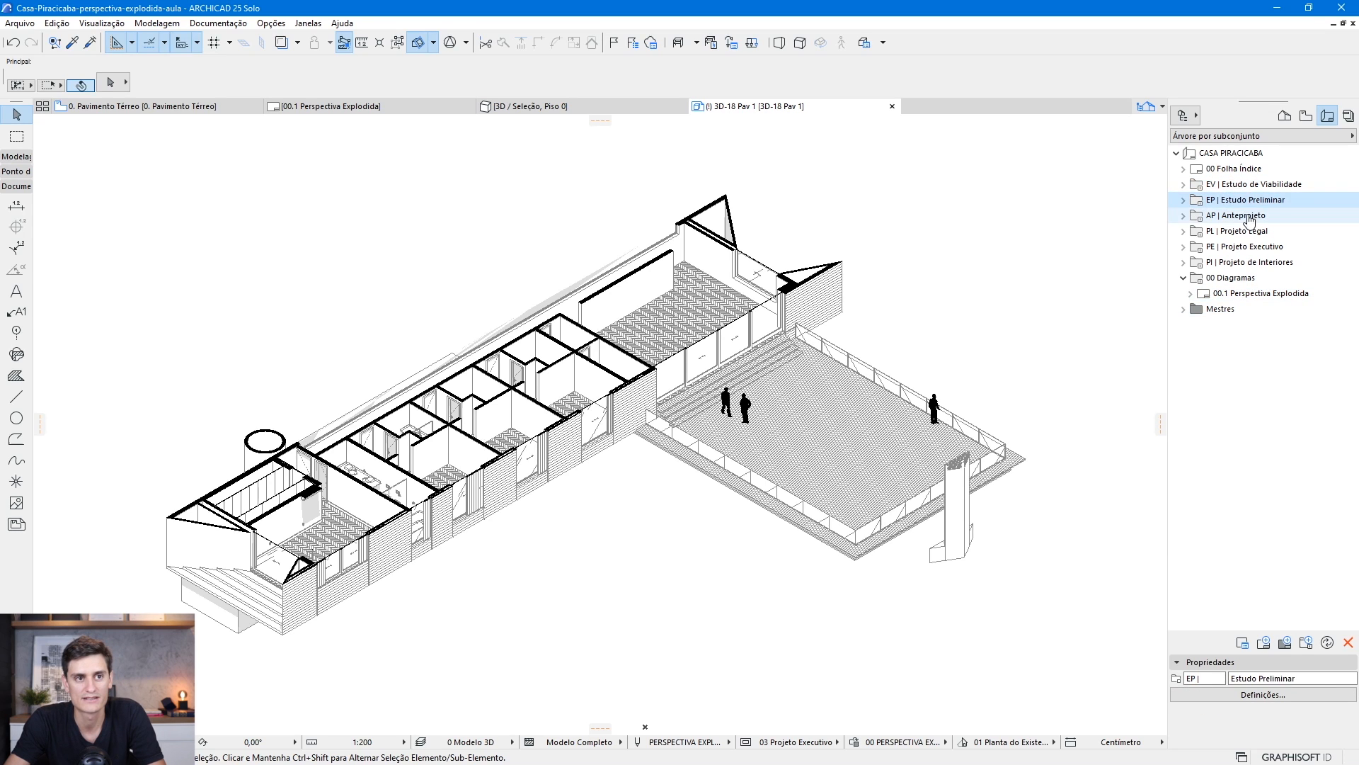
click(1246, 216)
click(1250, 233)
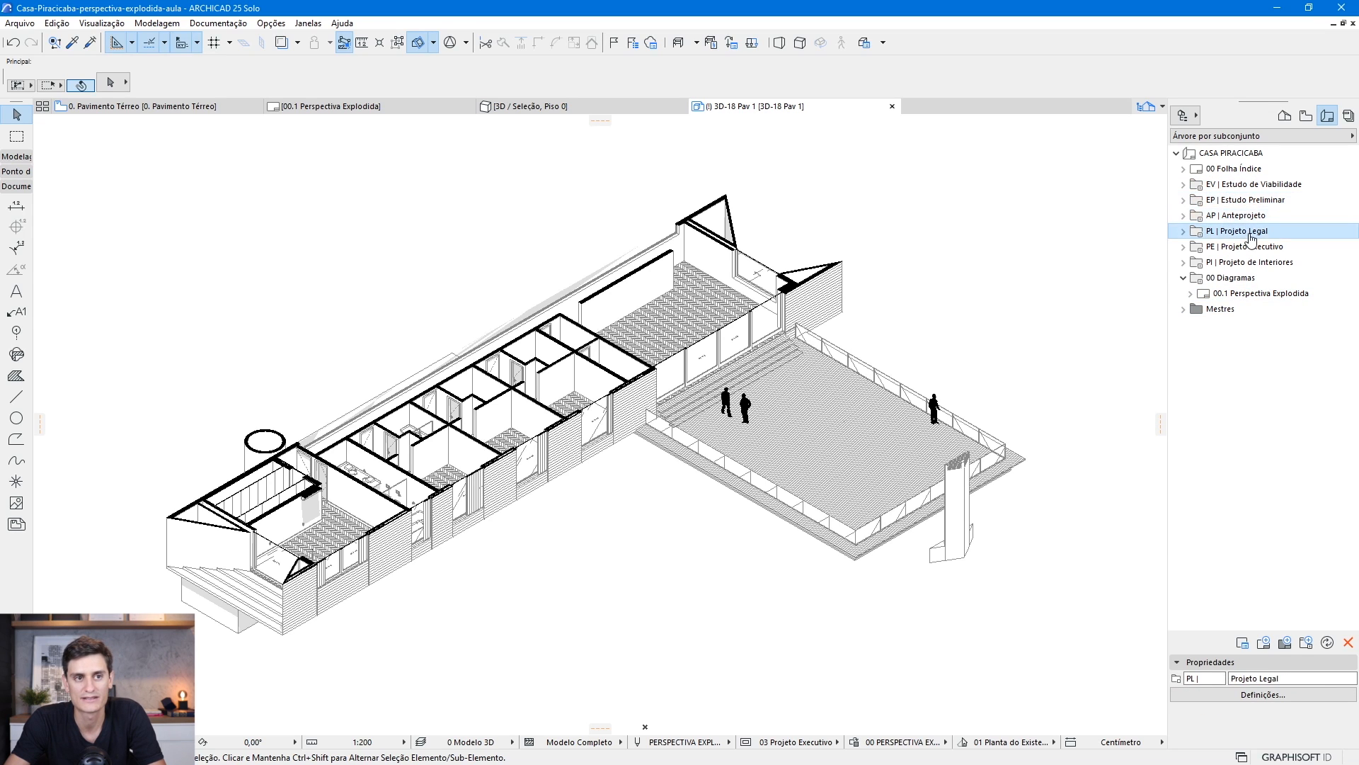
click(1247, 279)
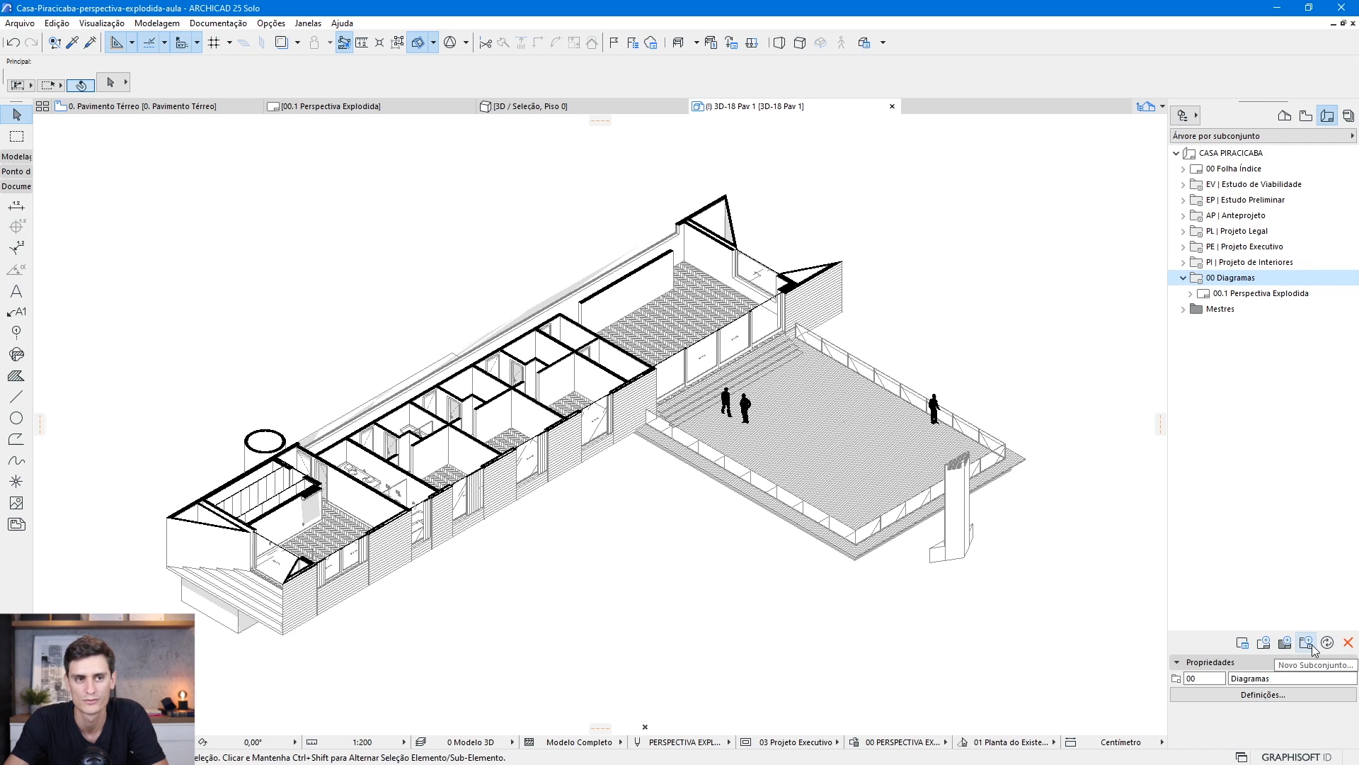
Create a new layout in the 00 Diagramas subset using the Quadrado master layout
click(1265, 644)
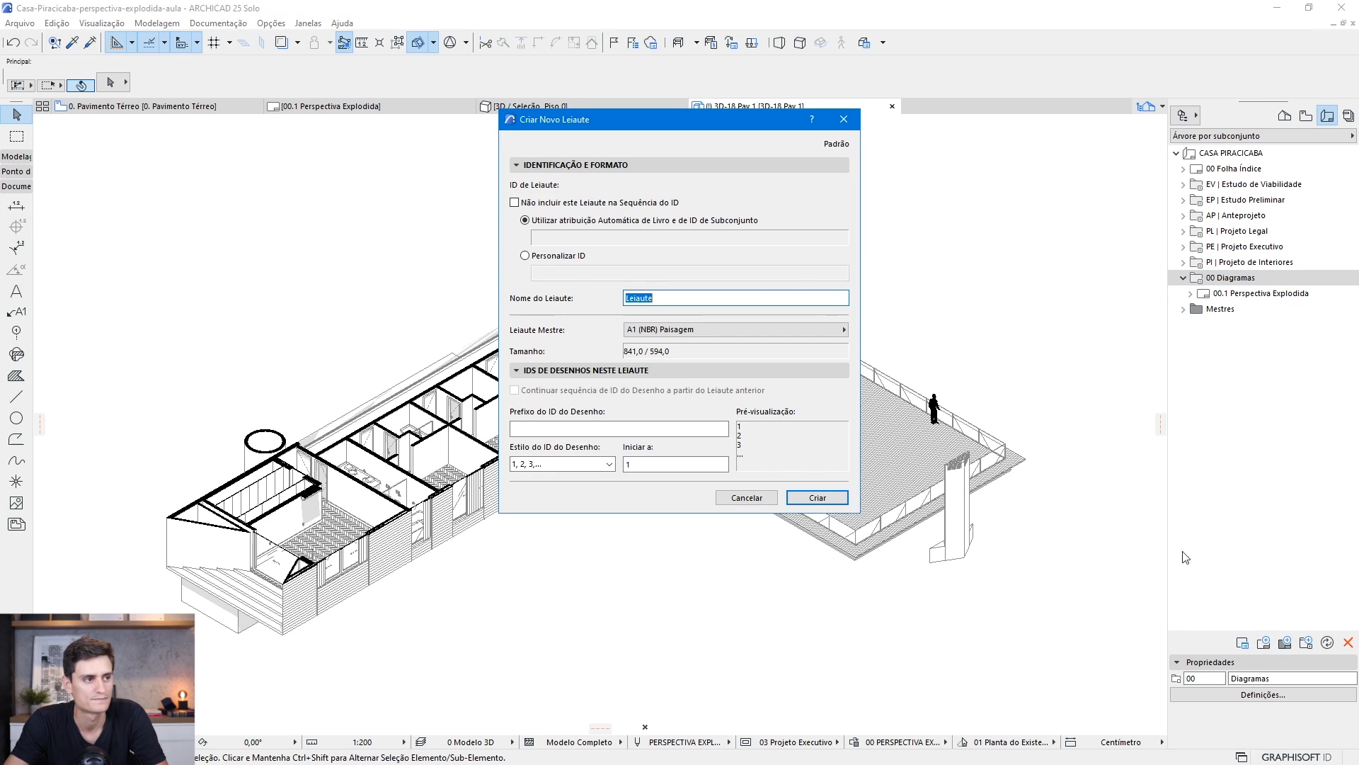
click(691, 330)
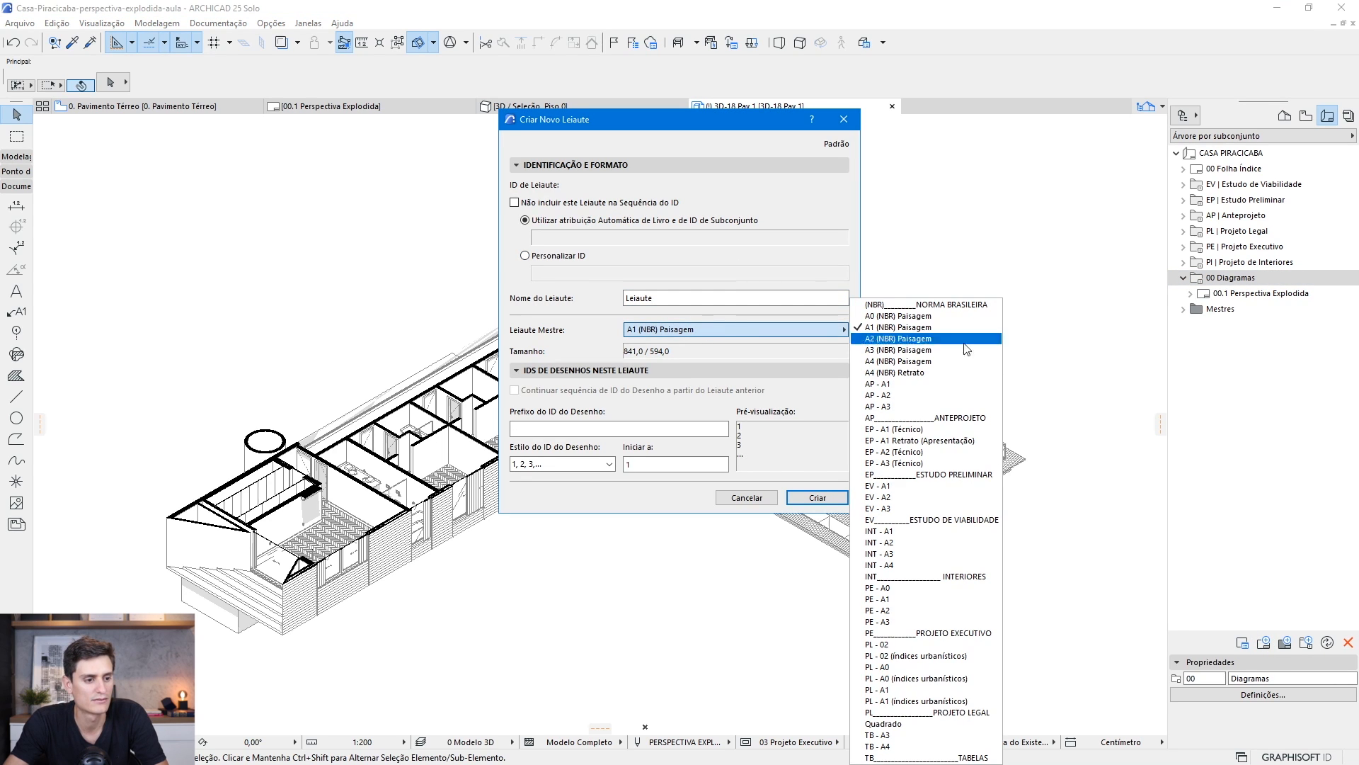
click(904, 724)
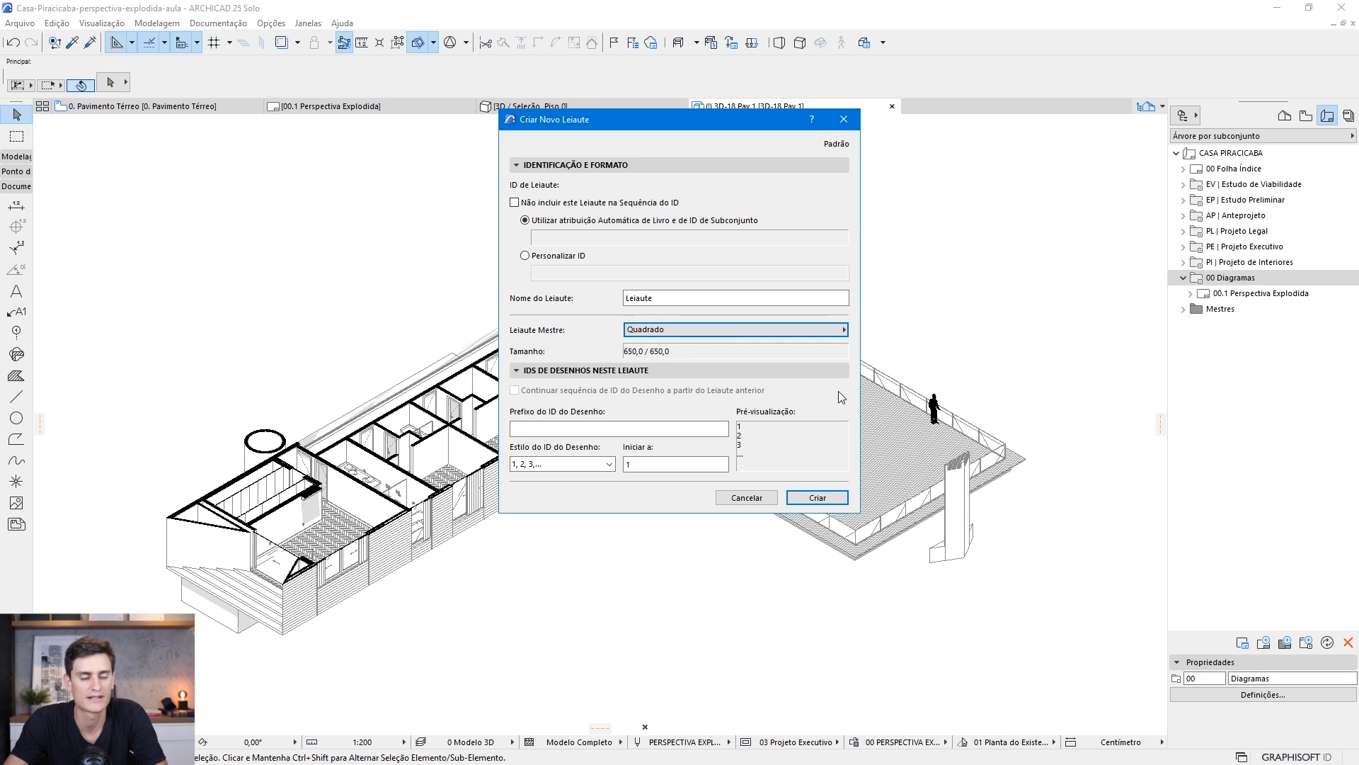
click(818, 498)
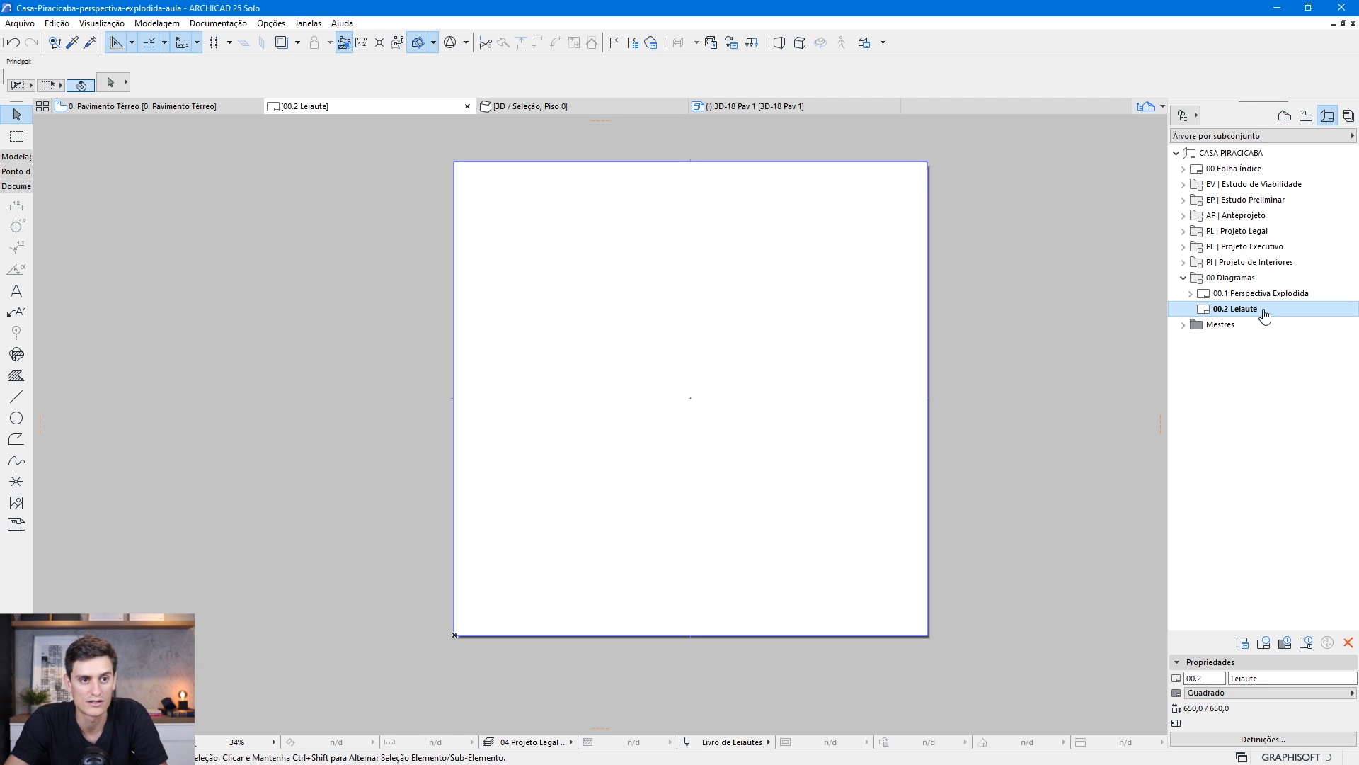
click(1183, 324)
scroll(1189, 313, up, 3)
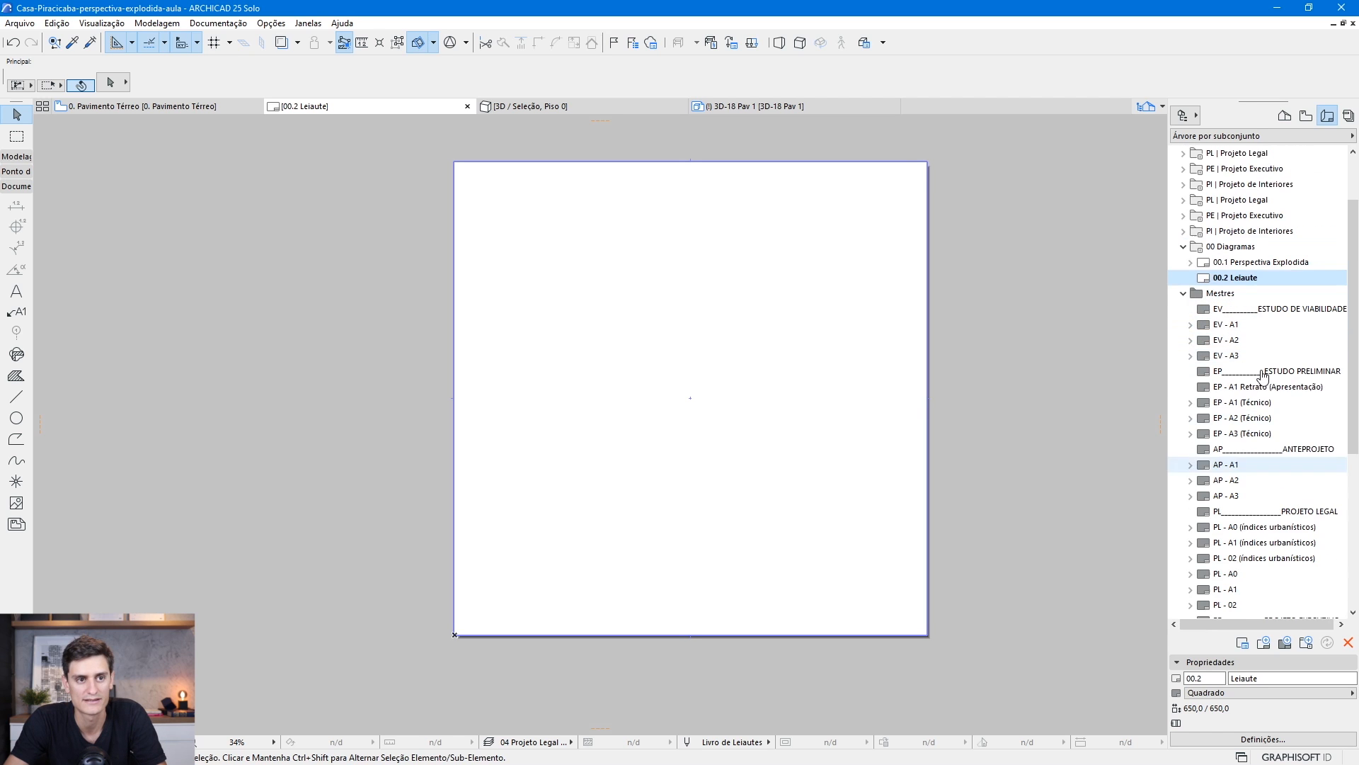
click(1183, 293)
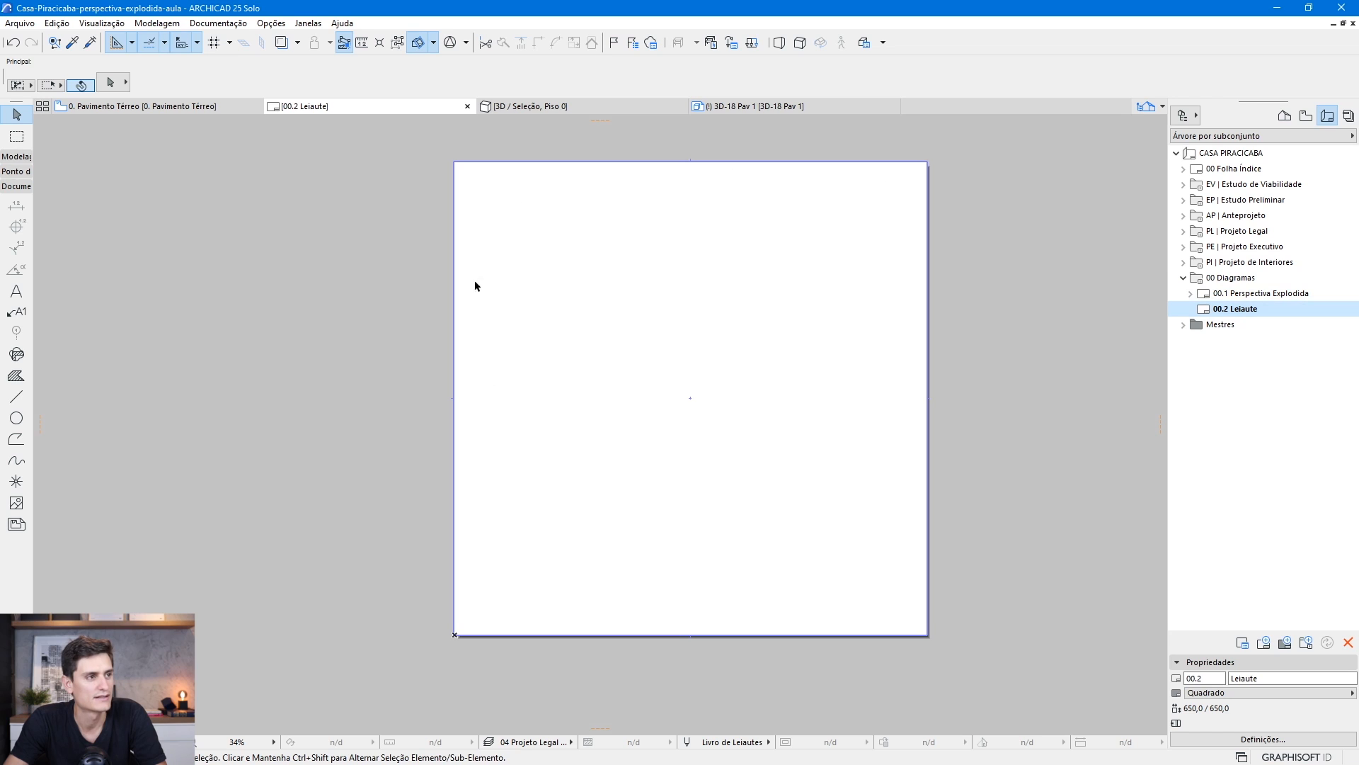
Place the 3D-16 Geral view from the Perspectiva Explodida folder on the new square layout
middle_drag(873, 272, 773, 273)
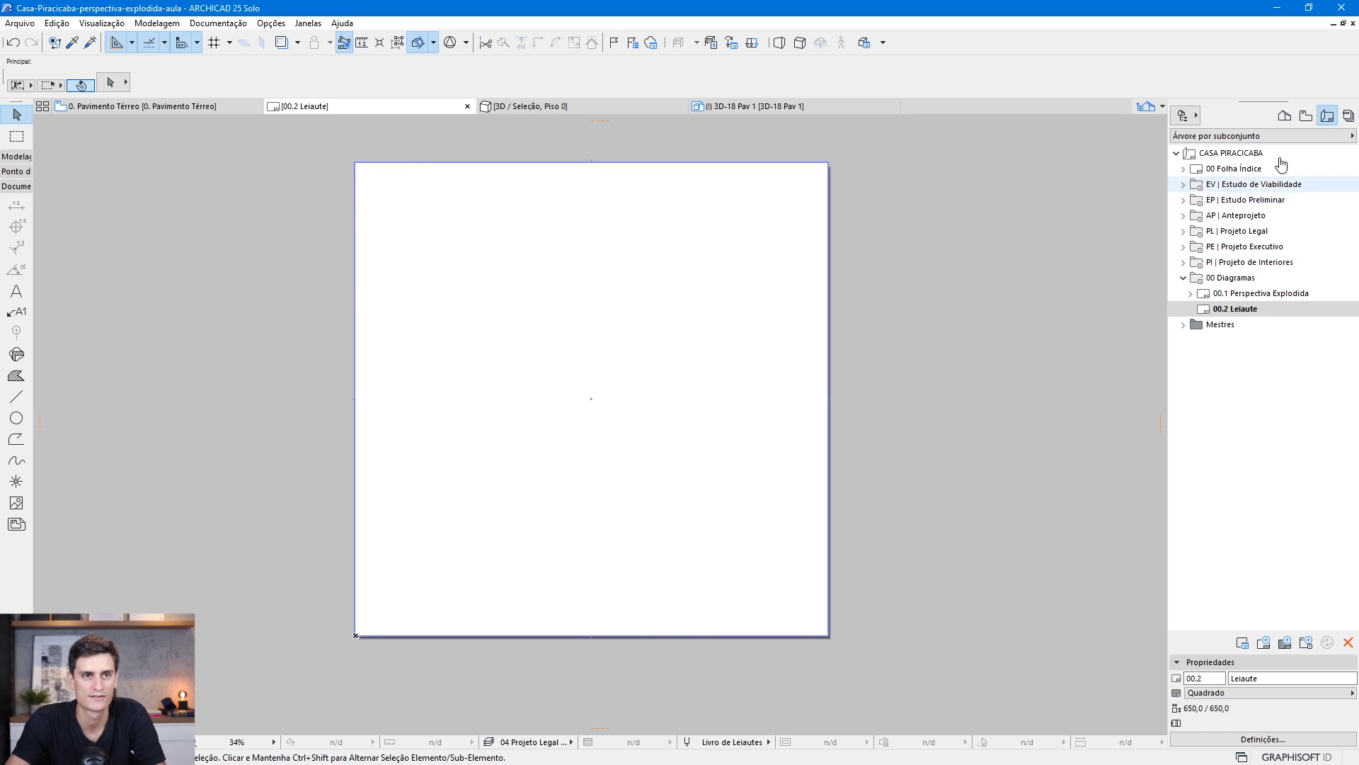
click(1306, 116)
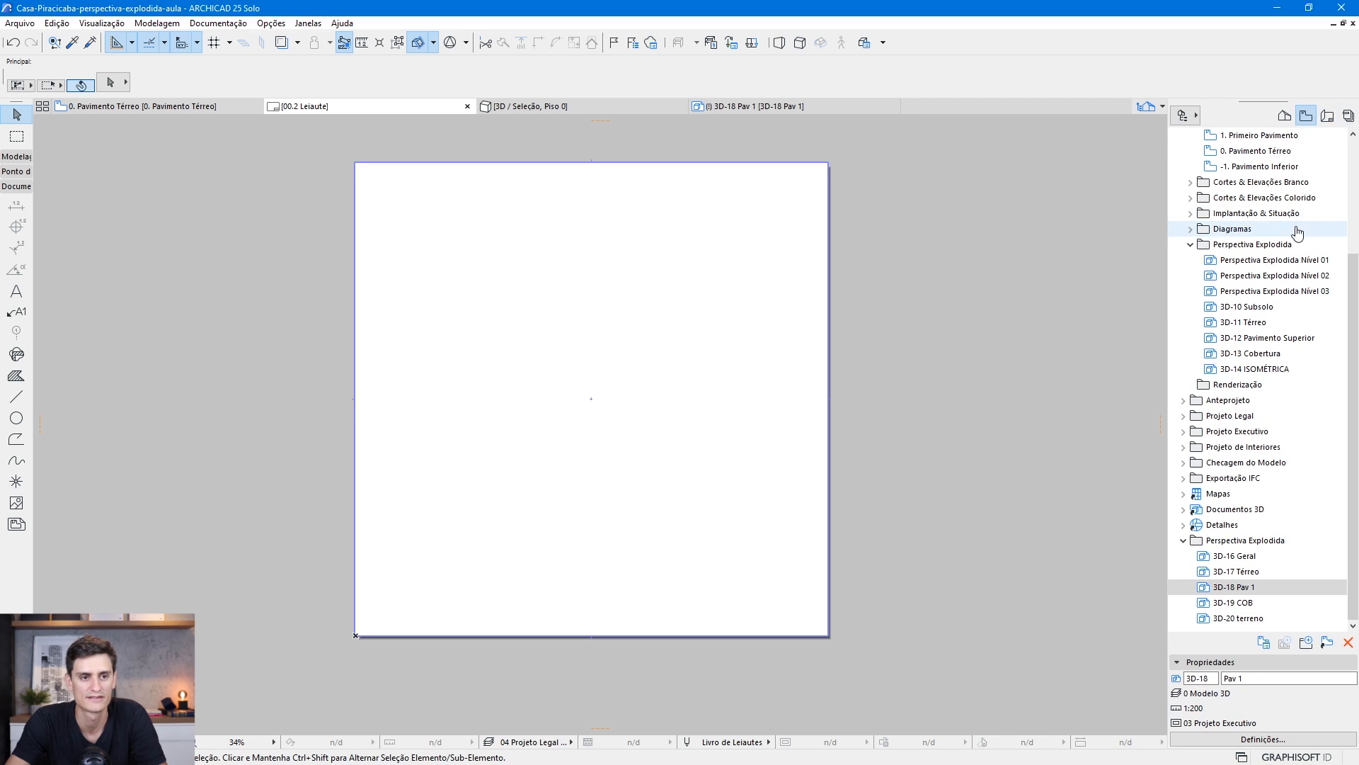
click(1249, 555)
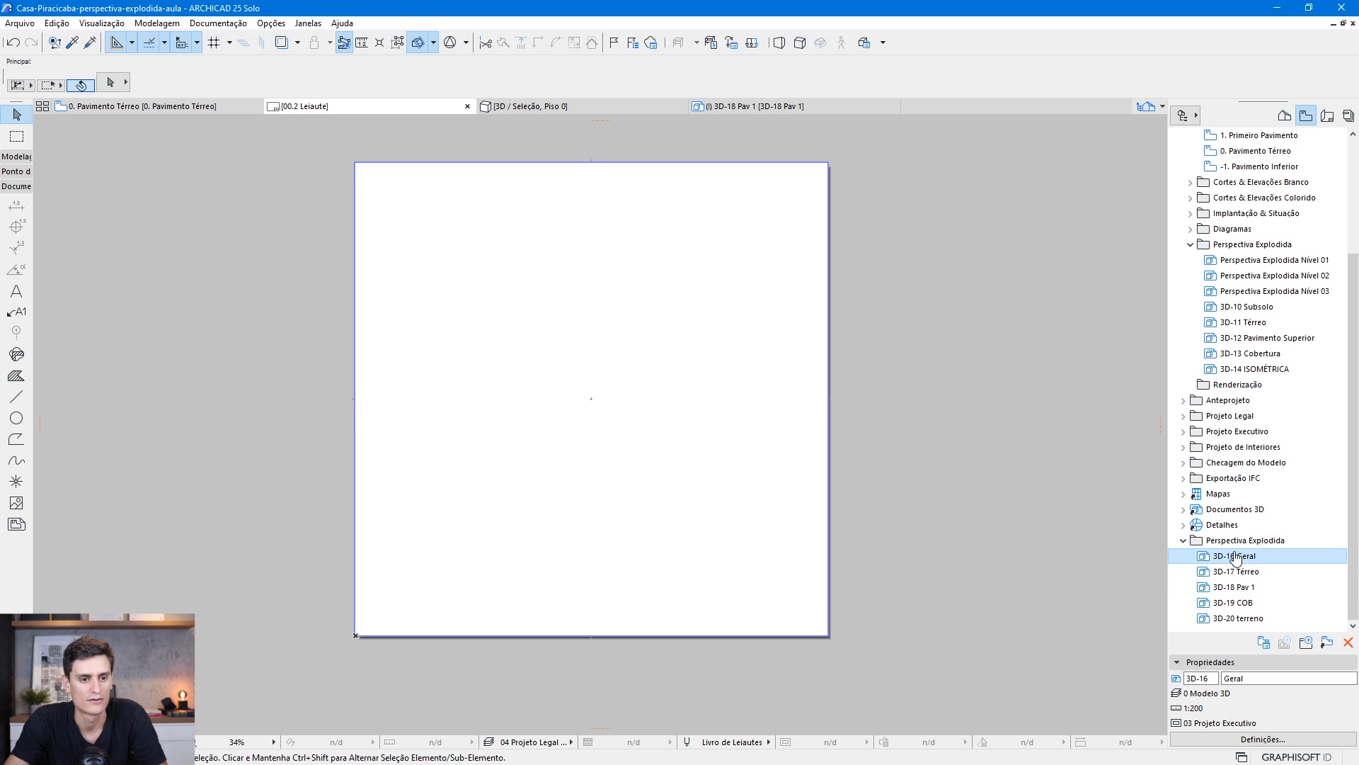
mouse_move(1235, 562)
mouse_down()
mouse_move(1136, 540)
mouse_move(616, 521)
mouse_move(540, 546)
mouse_up()
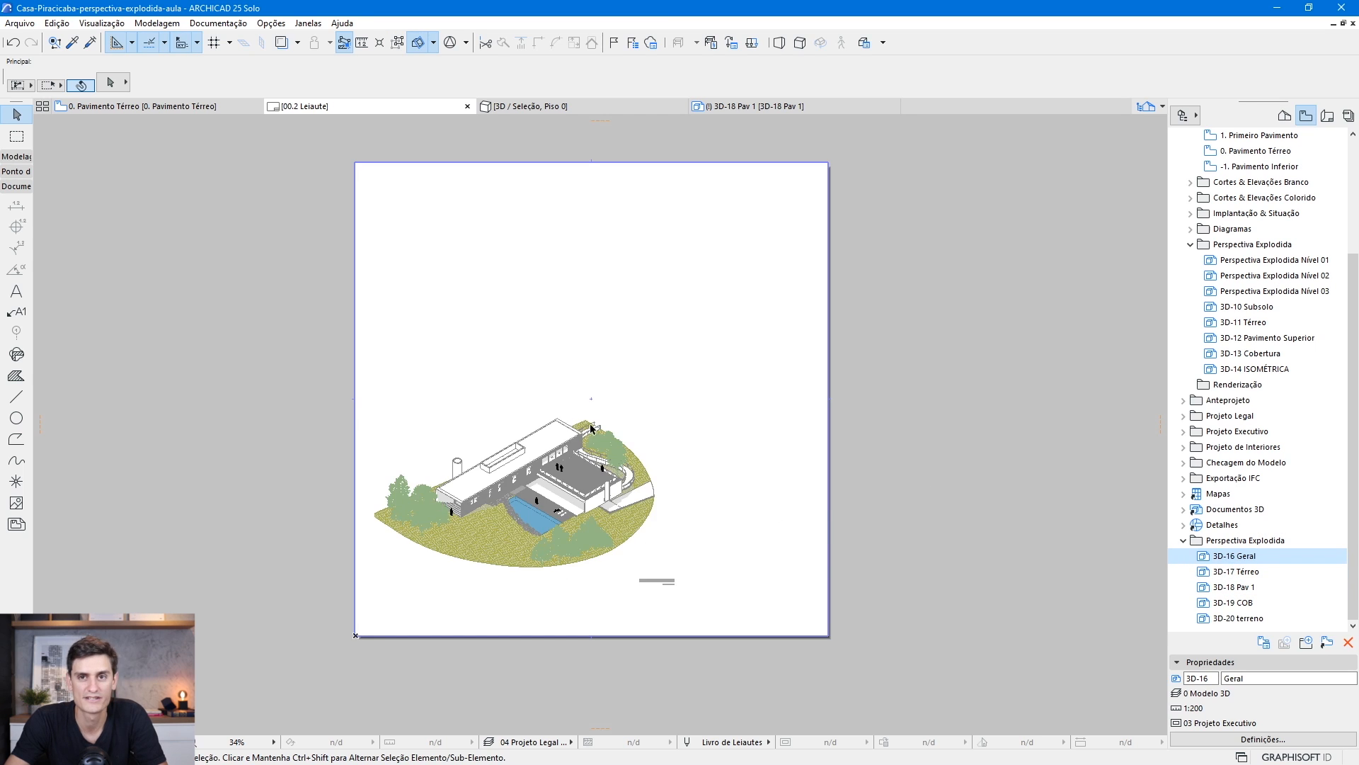
scroll(373, 607, up, 3)
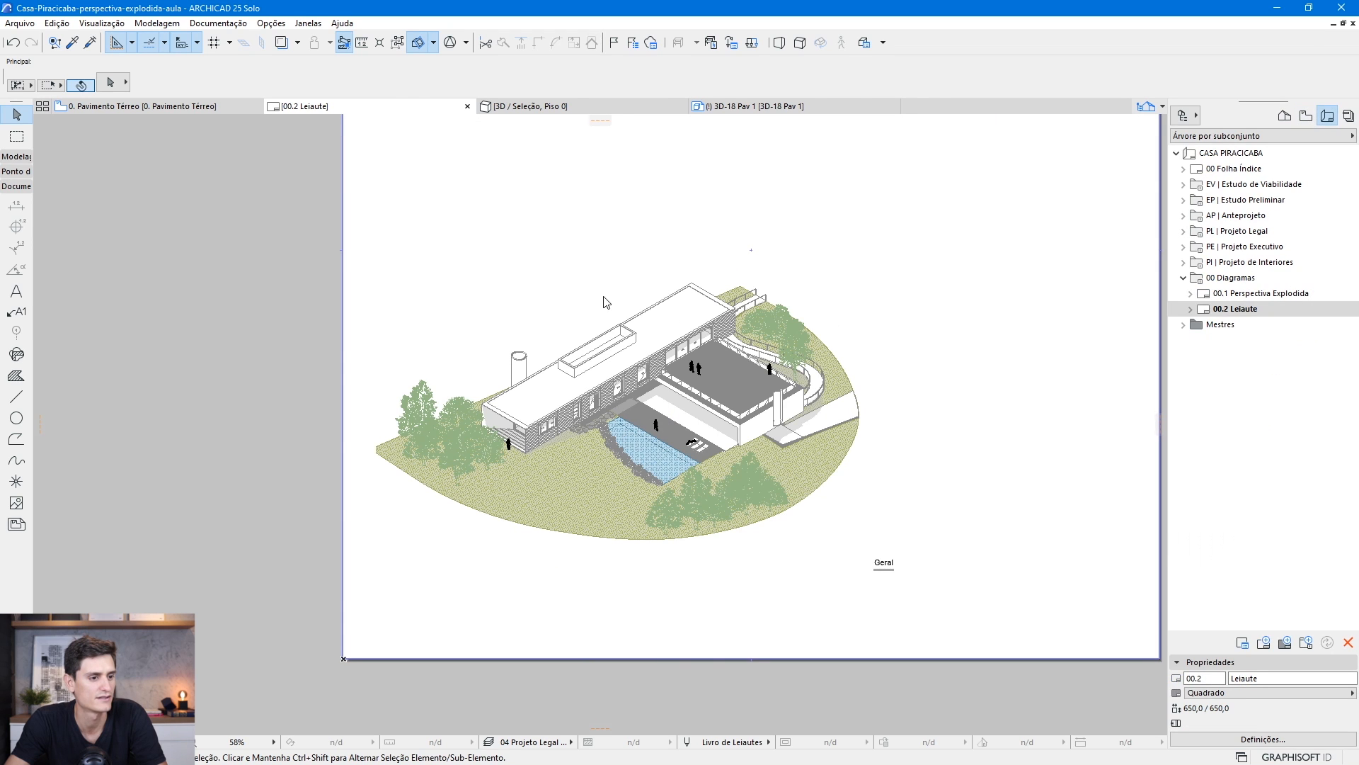
Set the placed Geral drawing to Sem Título and its update type to Manual
click(664, 290)
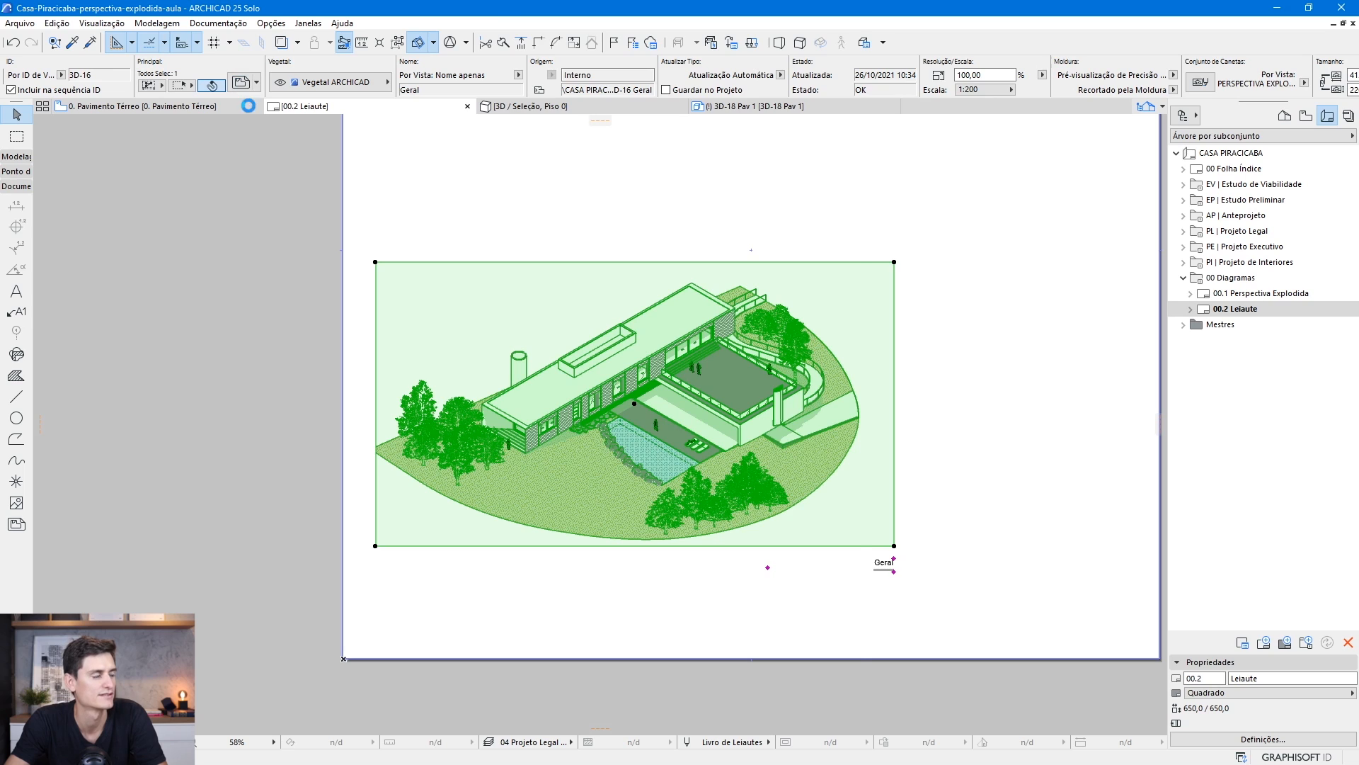
click(241, 83)
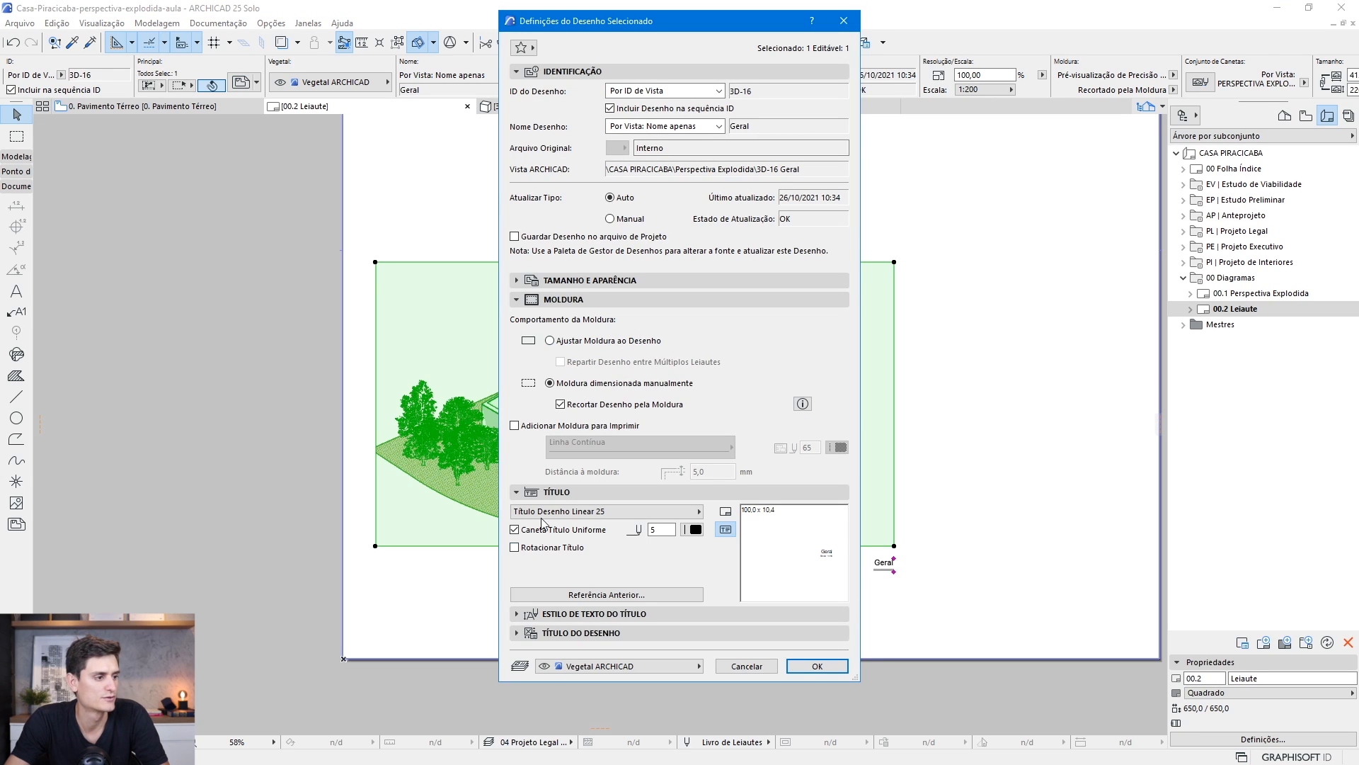
click(589, 511)
click(752, 512)
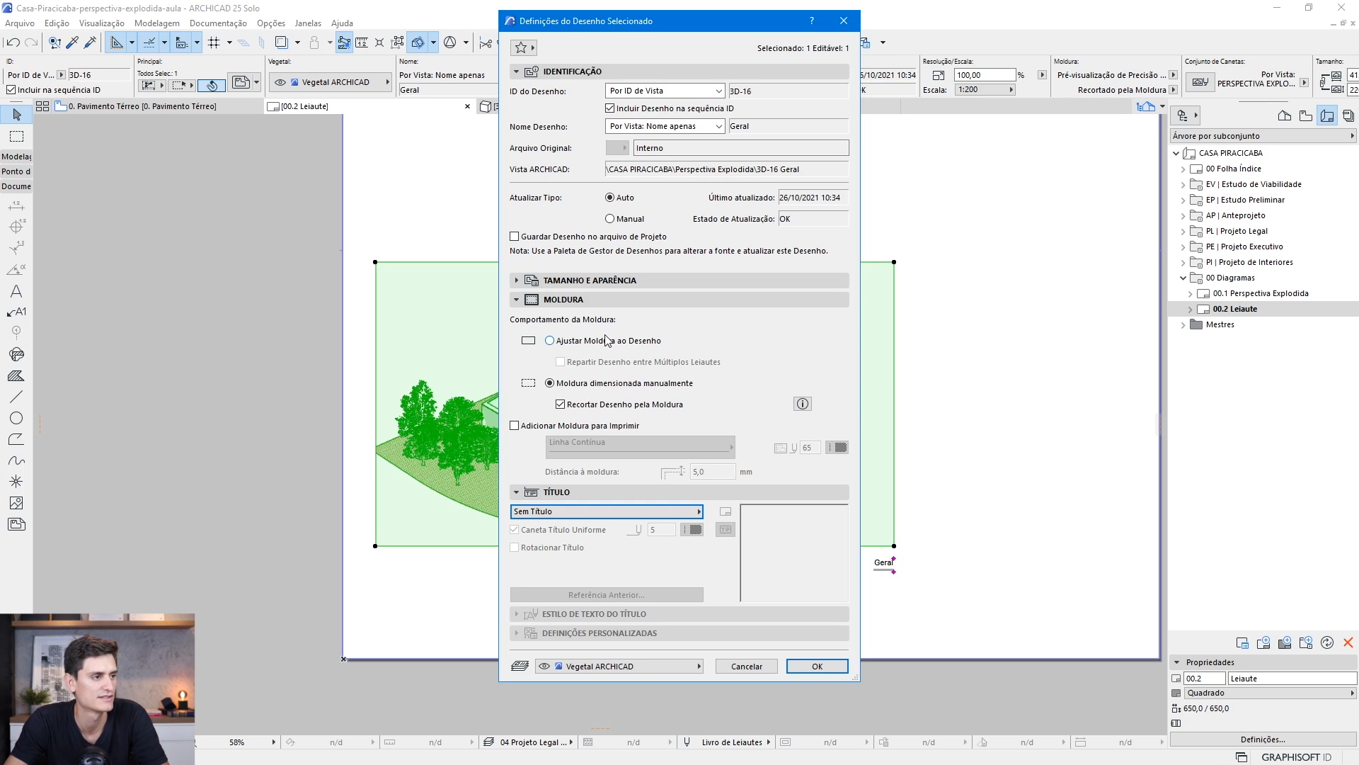
click(623, 222)
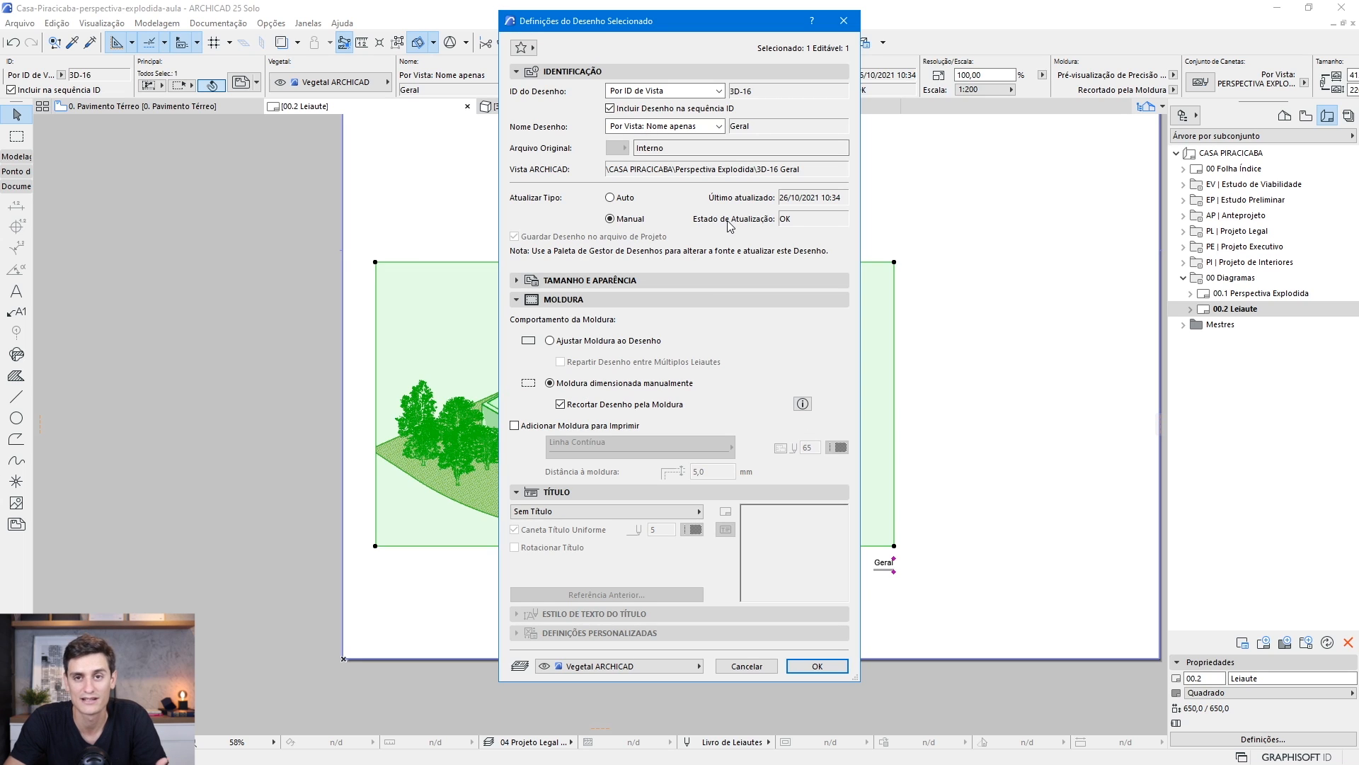
click(817, 666)
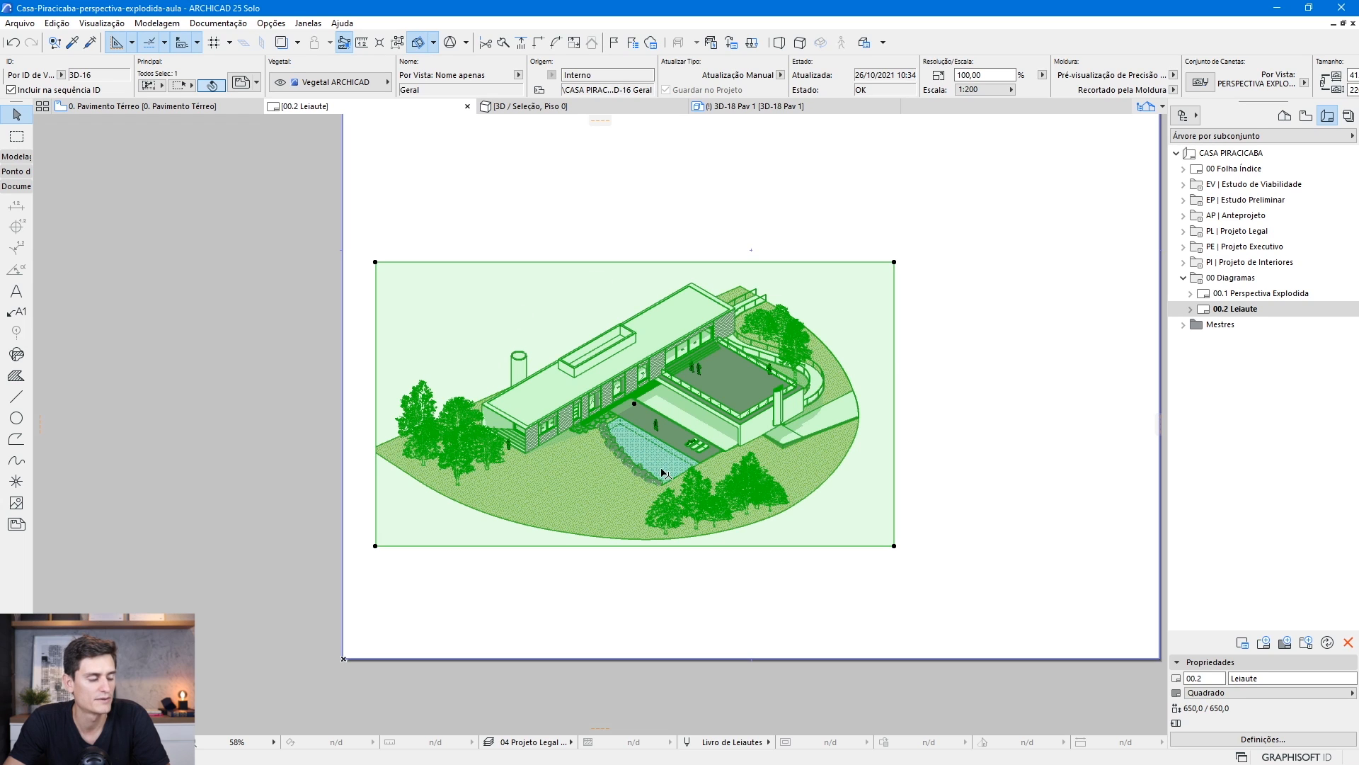
Move the Geral drawing down to the bottom centre of the square sheet
click(625, 403)
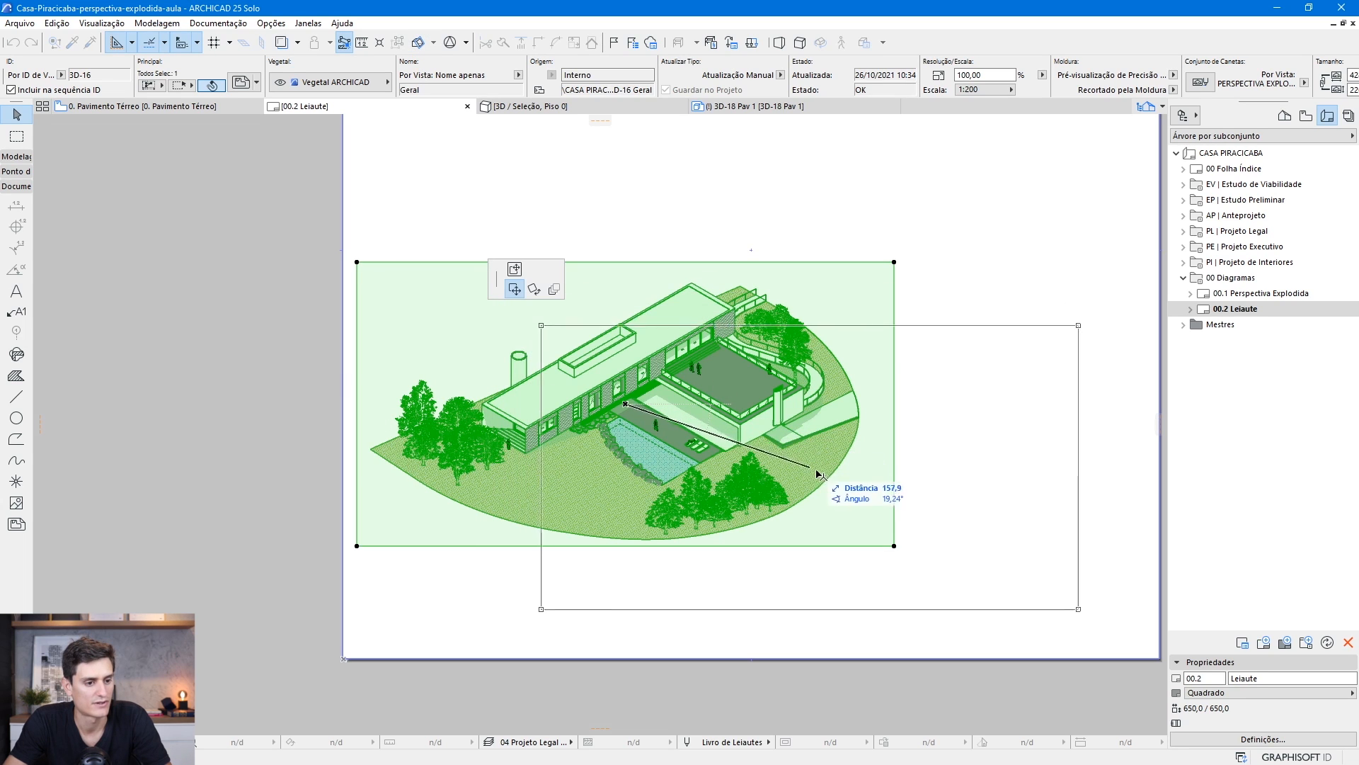
click(771, 510)
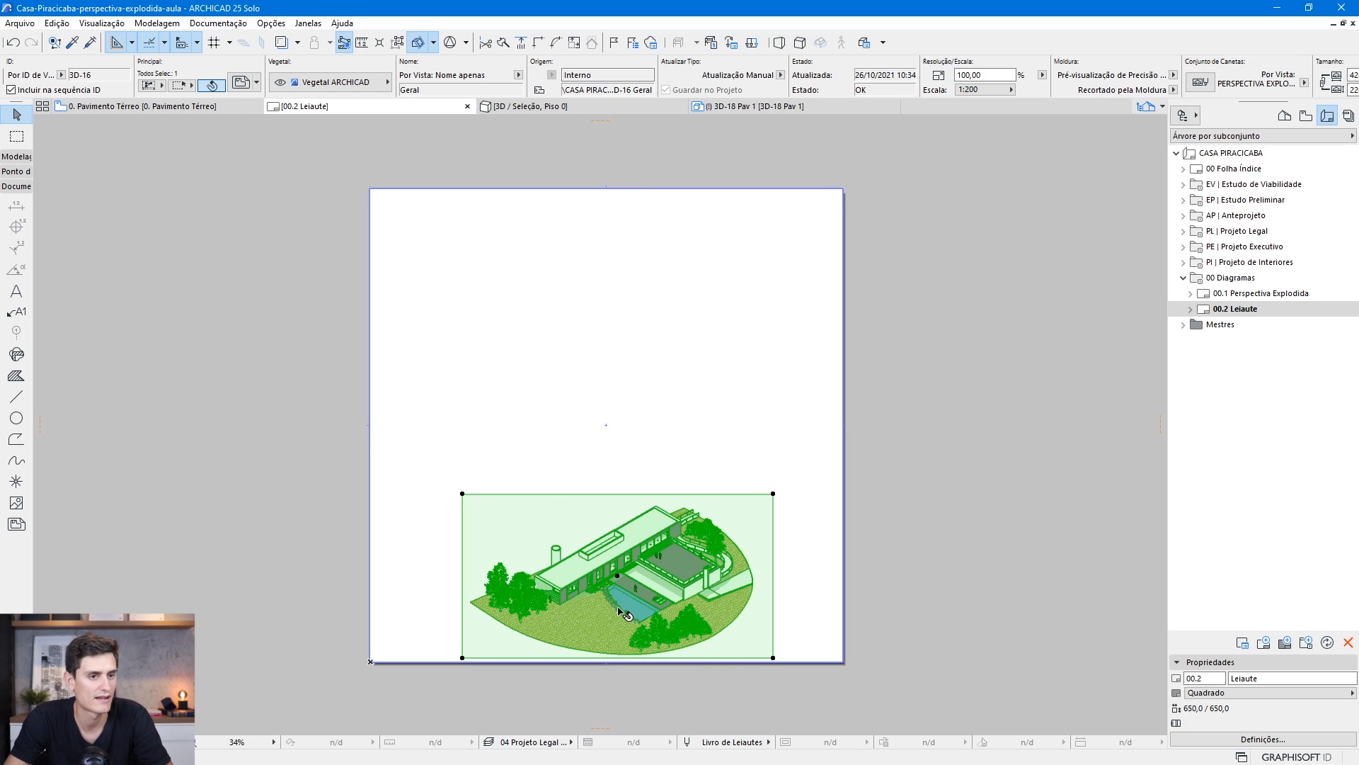
click(1306, 115)
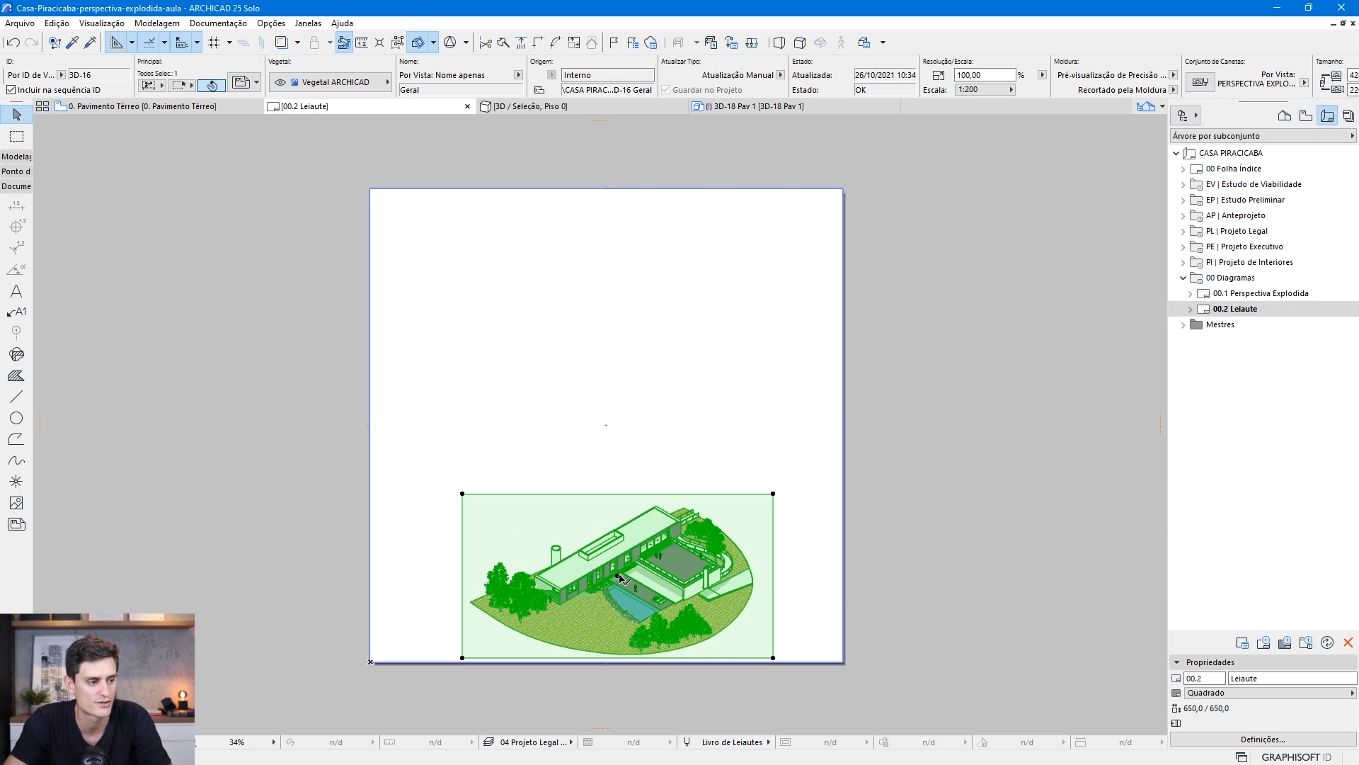
Place a copy of the Geral drawing 210 mm straight above the original
click(617, 575)
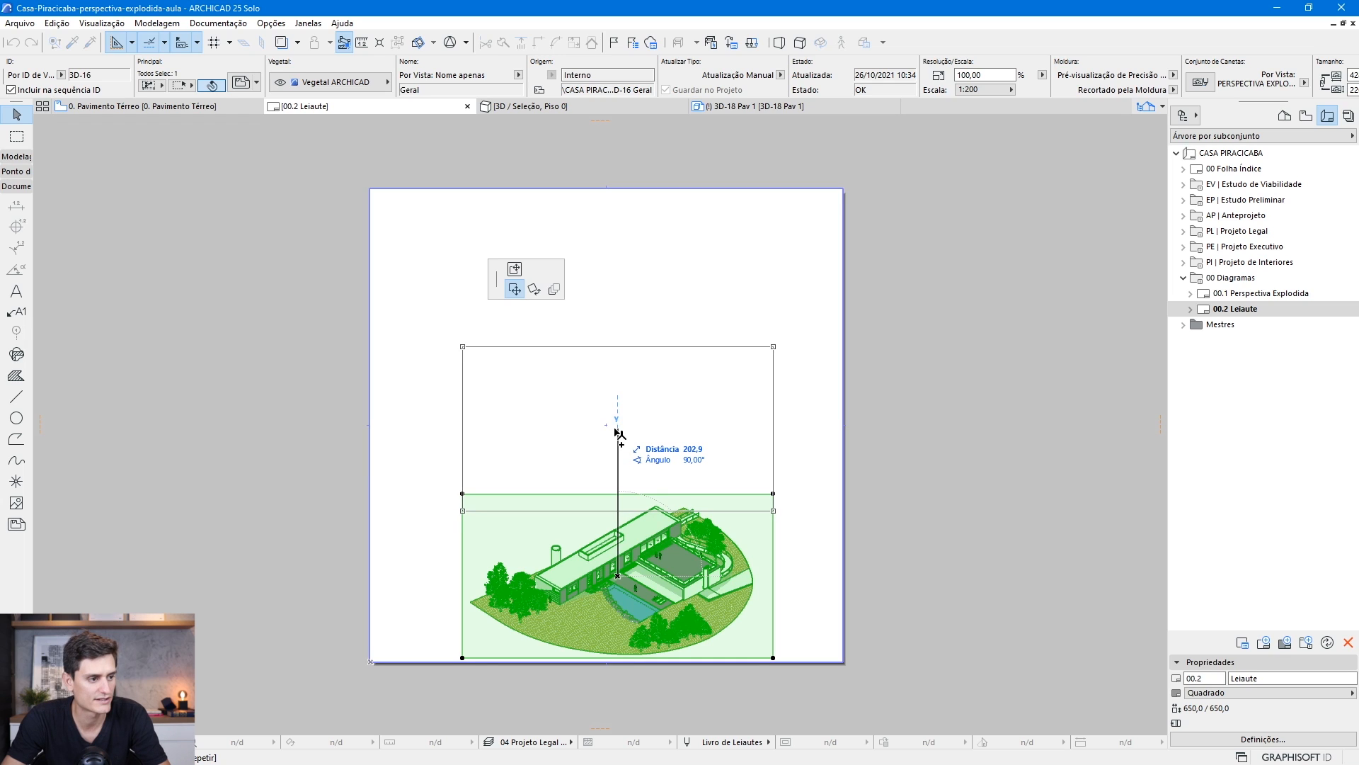
text(21)
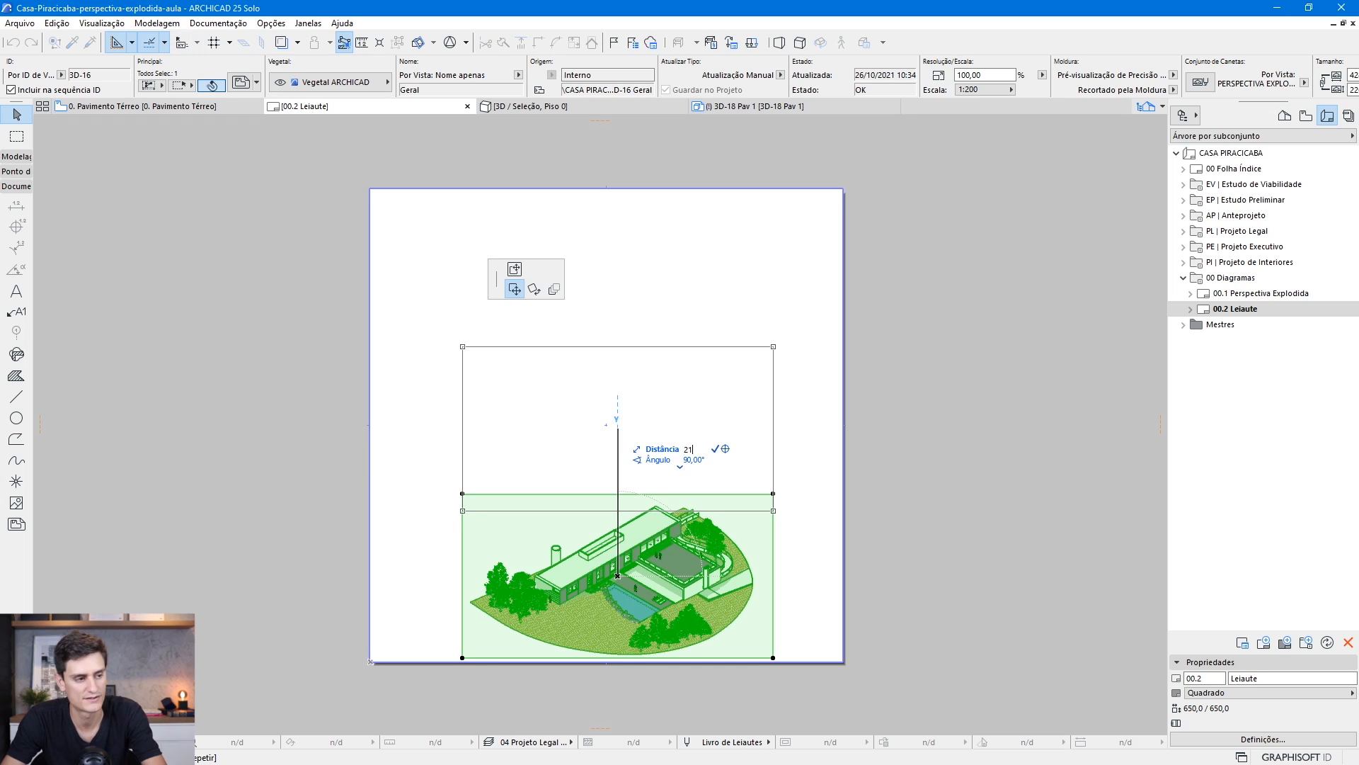
text(0)
key(Return)
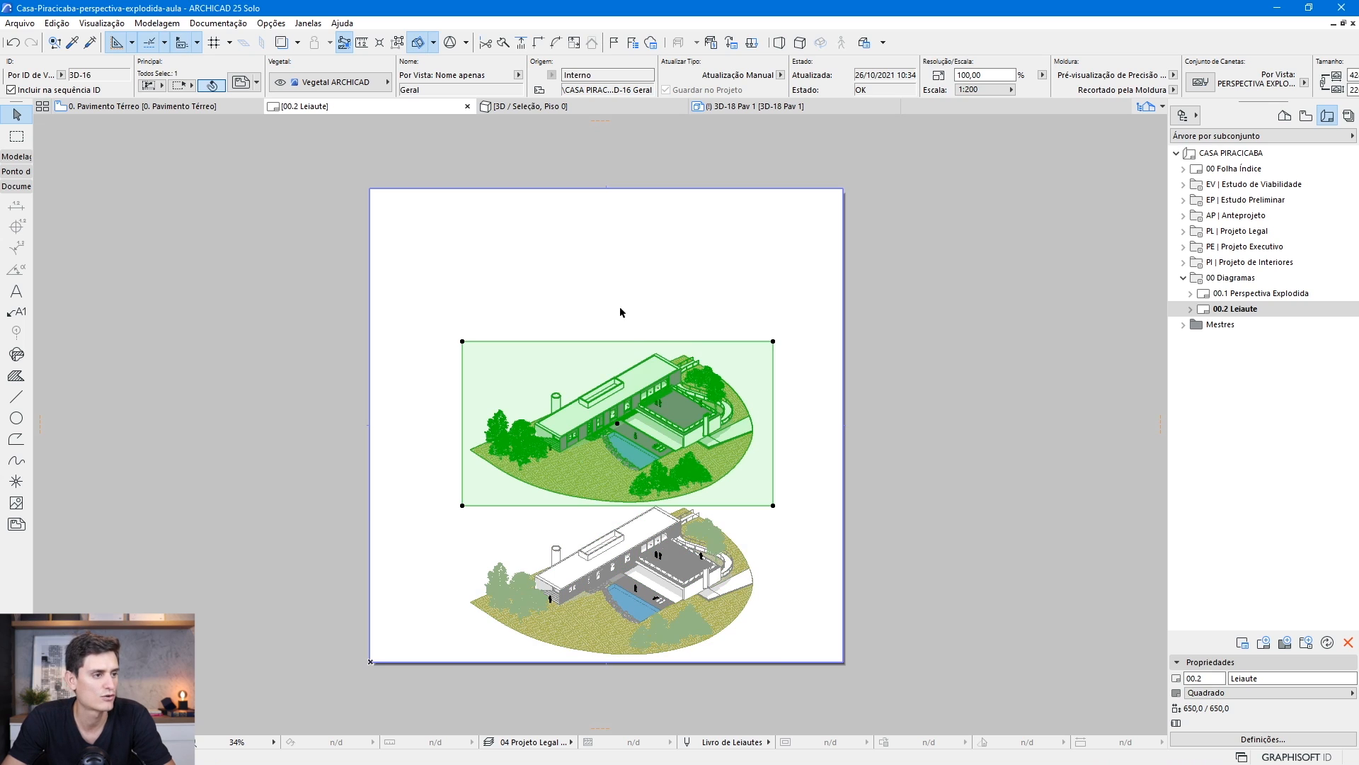
Link the upper drawing copy to the internal view 3D-20 terreno
right_click(622, 370)
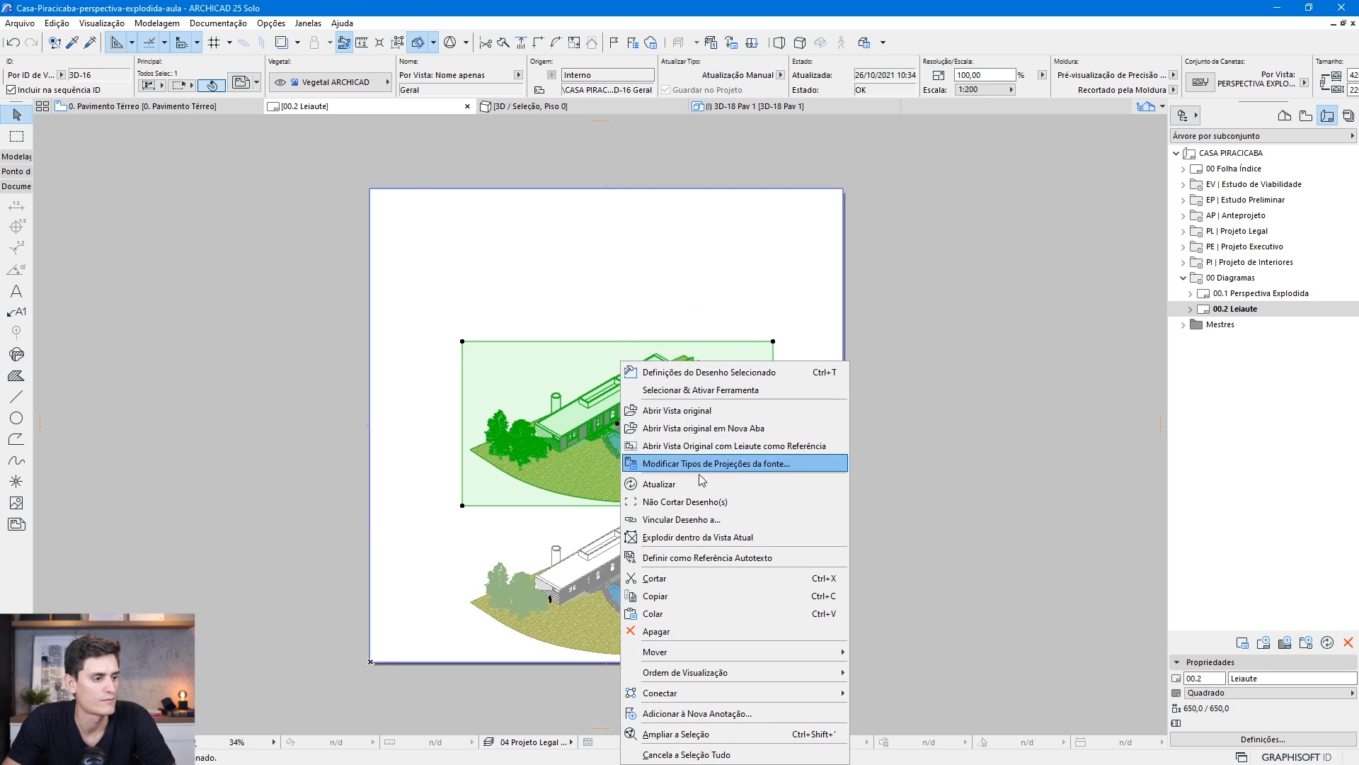
click(693, 521)
click(641, 352)
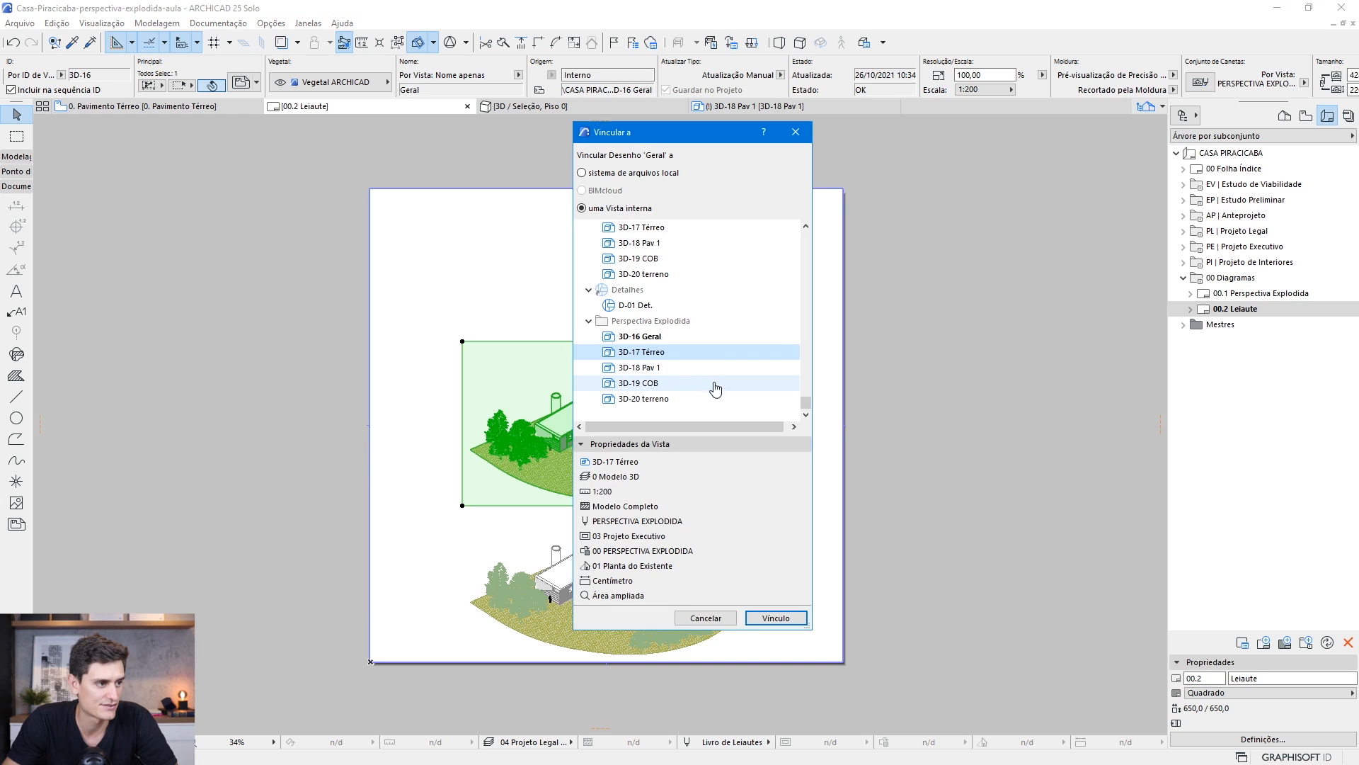
click(661, 400)
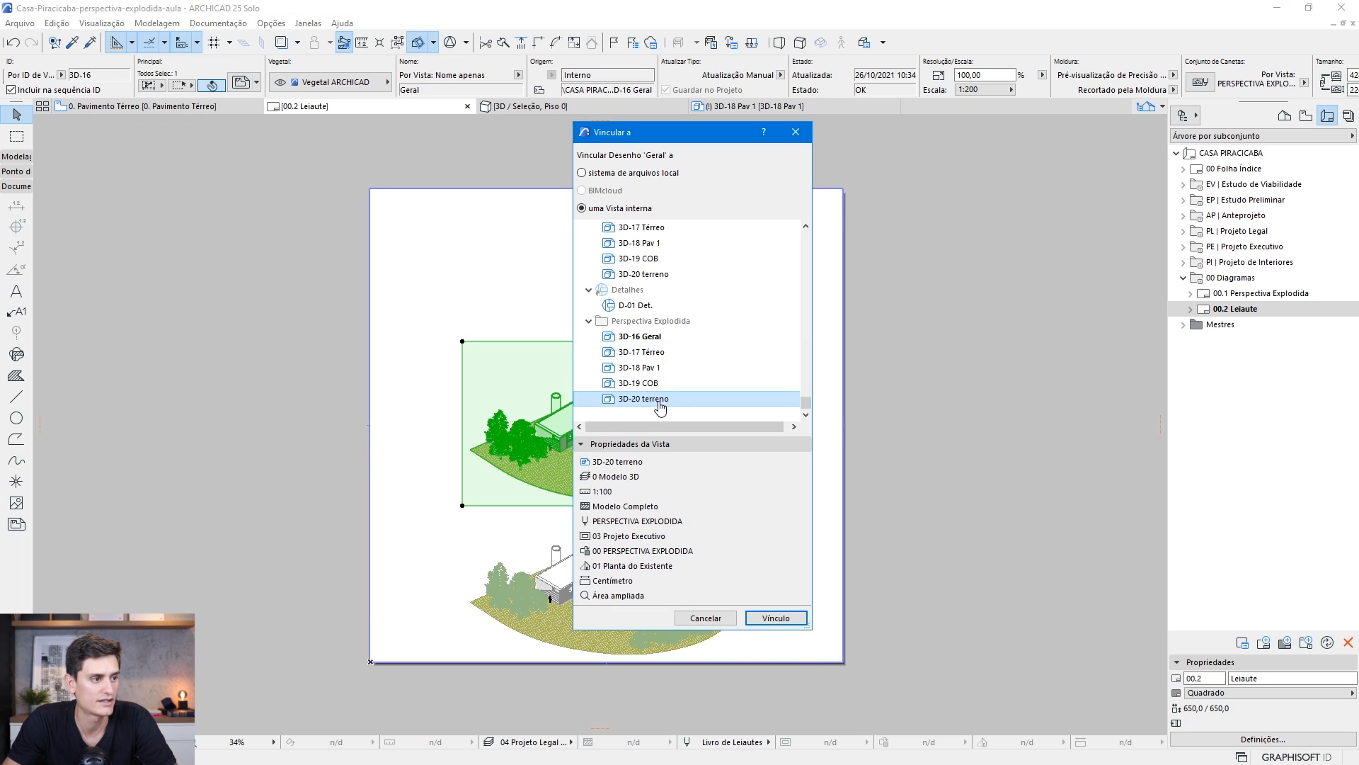
click(777, 618)
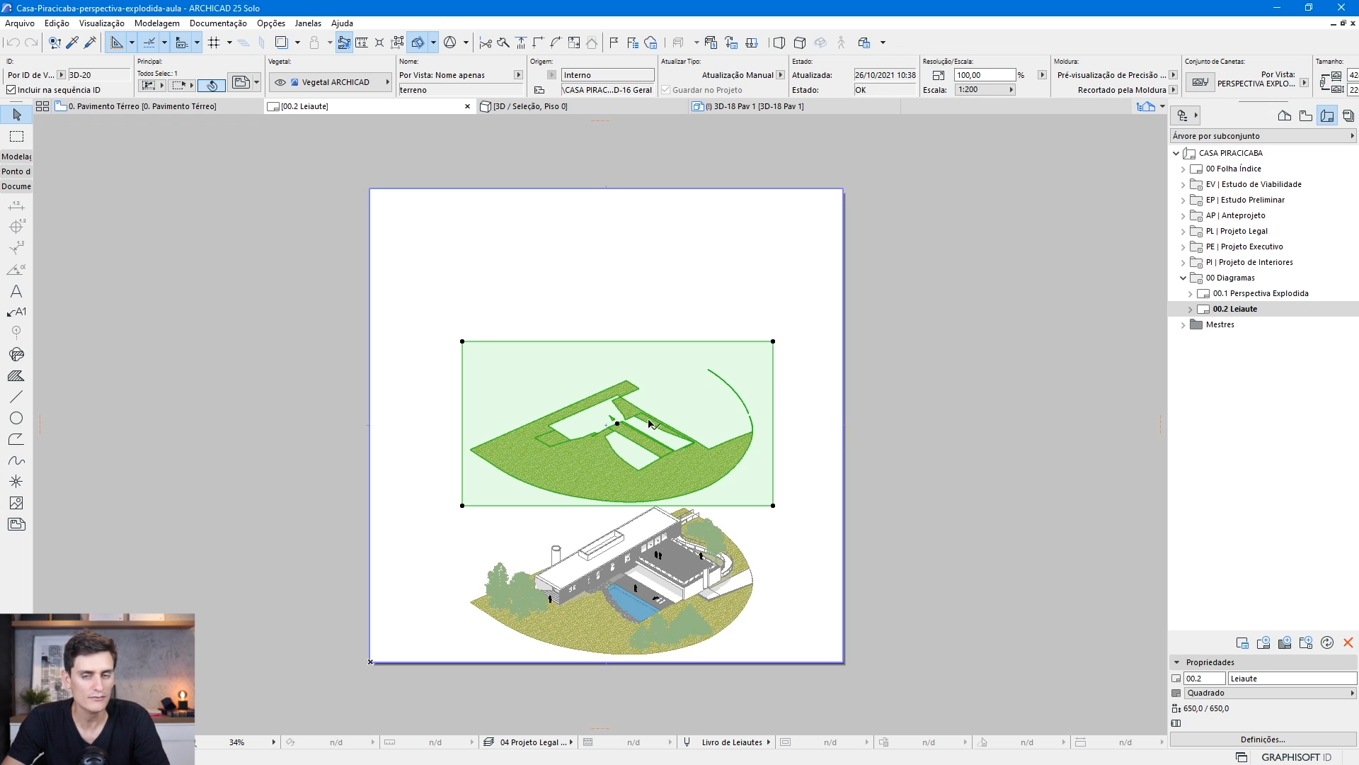
Place a copy of the terrain drawing slightly above itself, straight up and overlapping it
key(ctrl+shift+d)
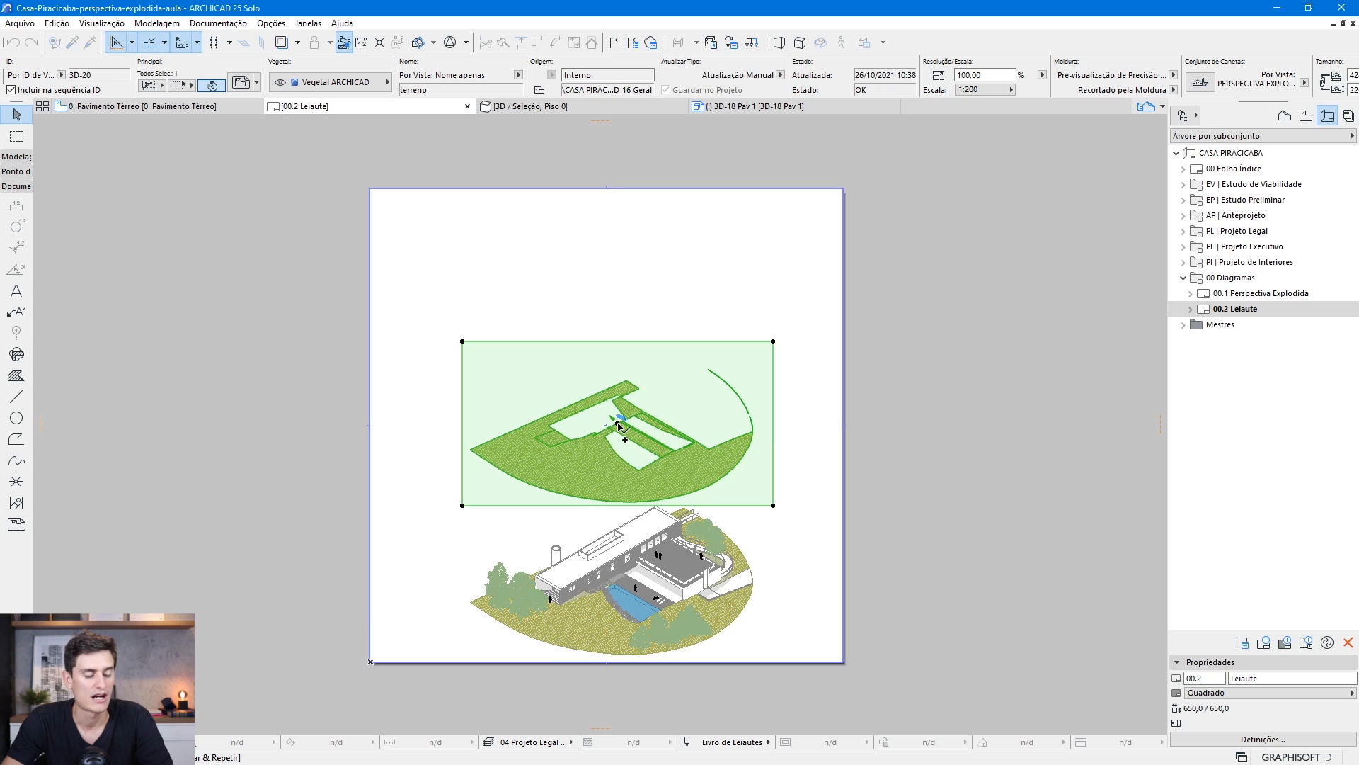
click(618, 425)
click(618, 415)
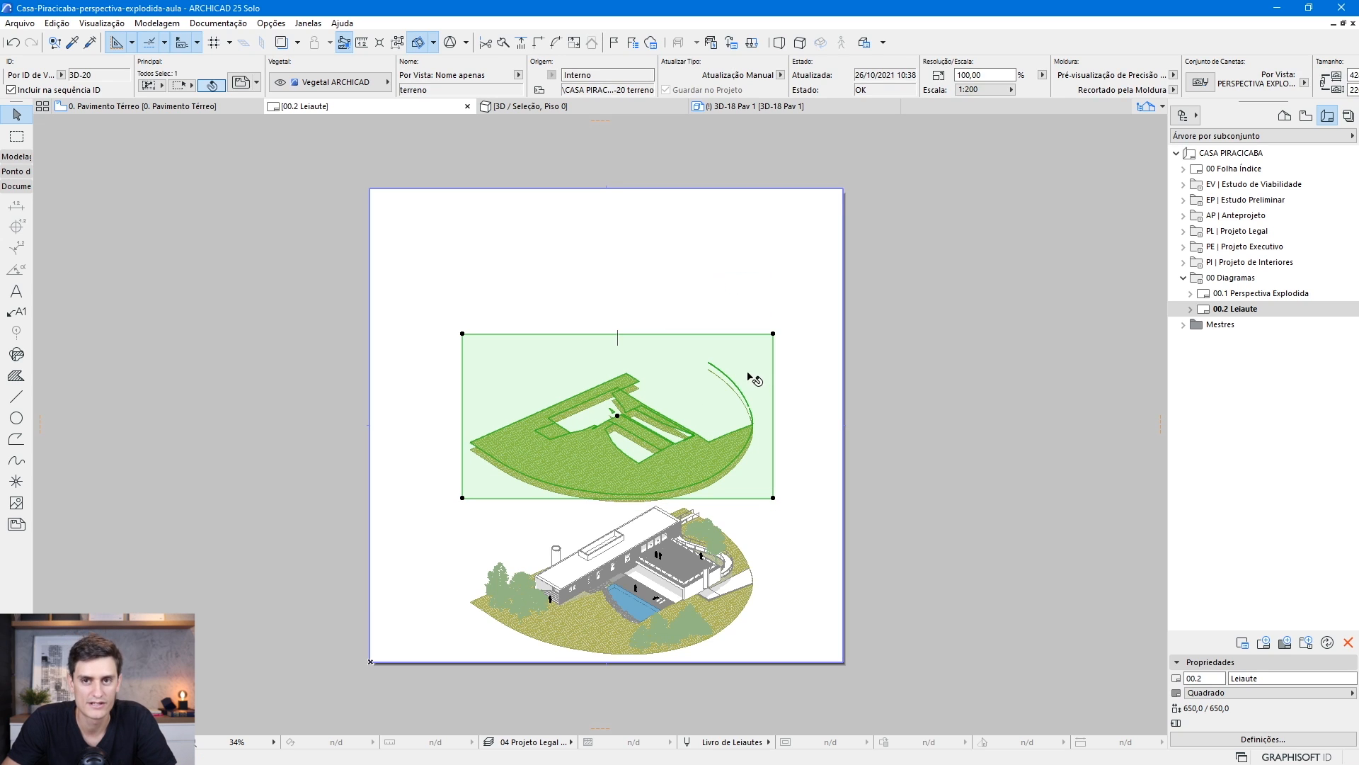
Link the newly copied terrain drawing to the internal view 3D-17 Térreo
right_click(664, 346)
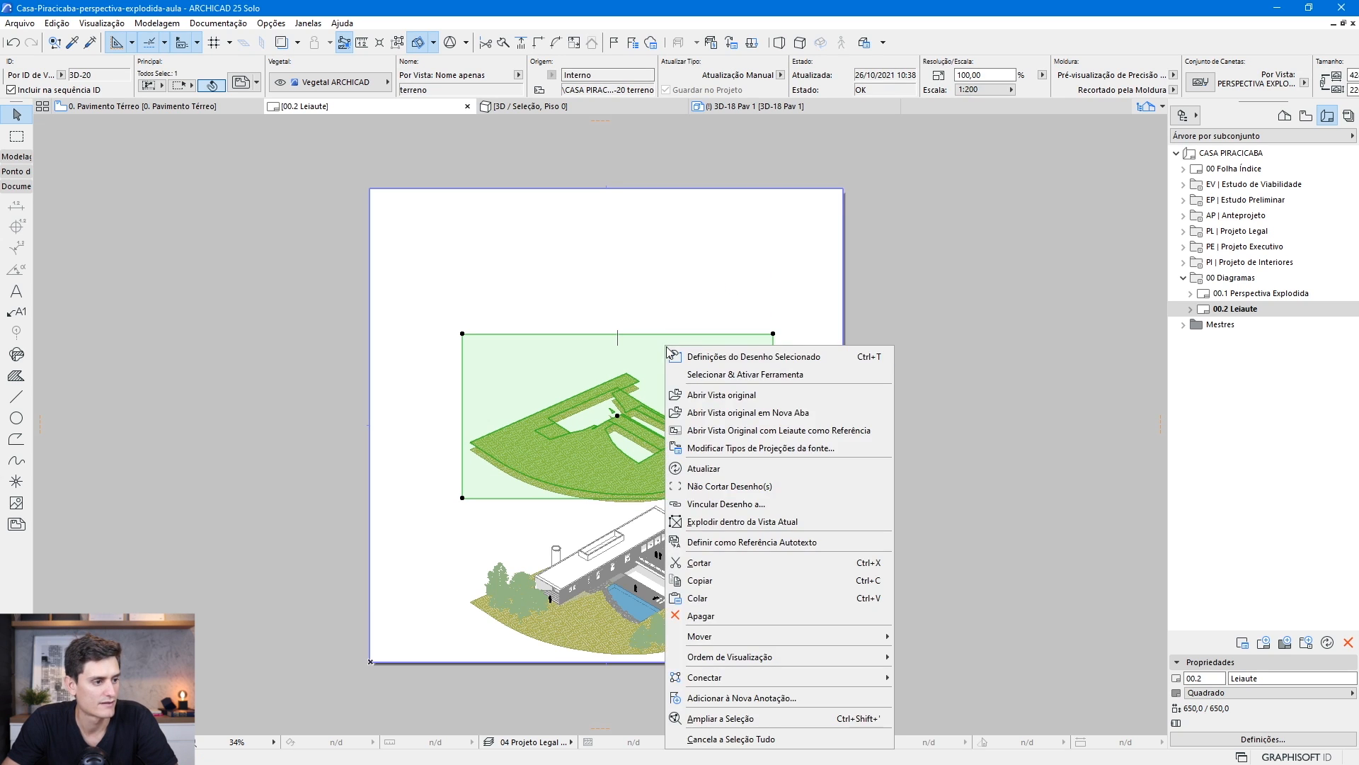
click(731, 501)
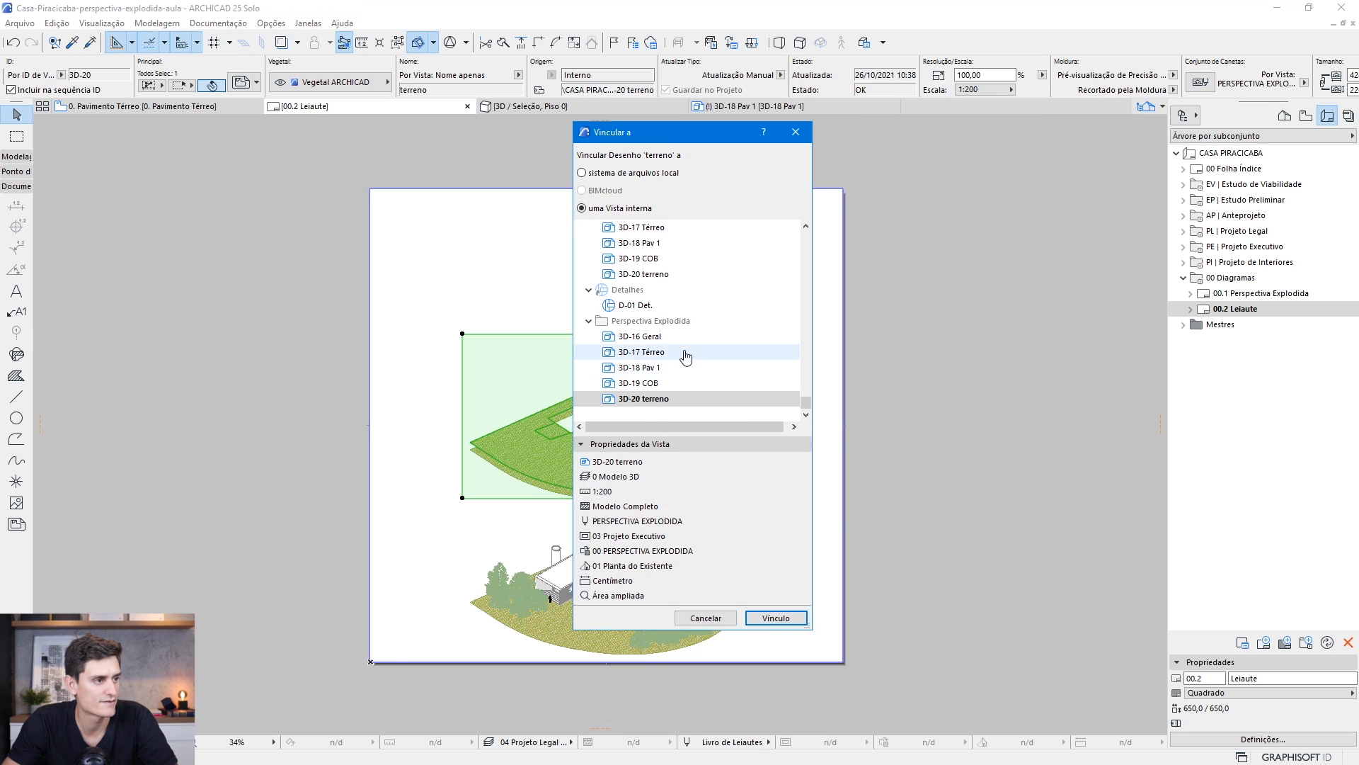
click(623, 352)
click(778, 620)
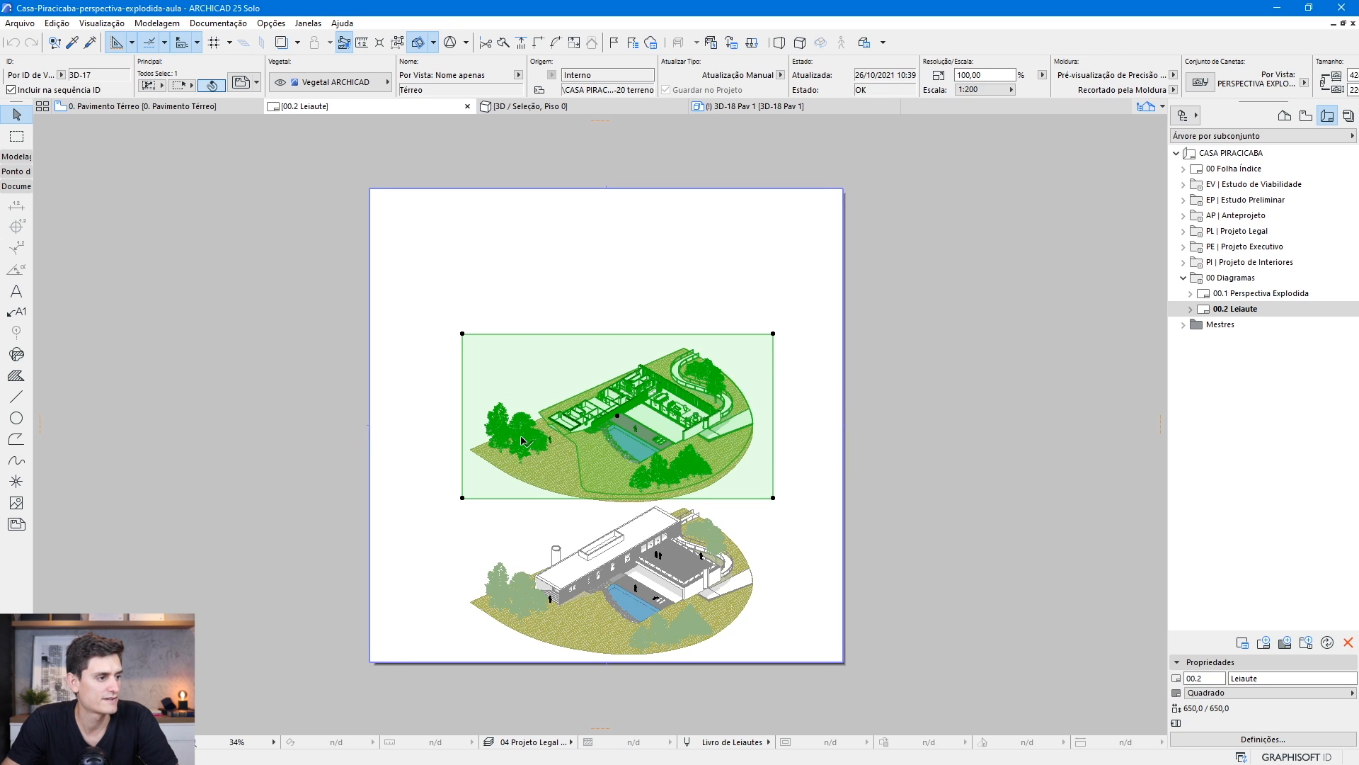
Reshape the Térreo drawing's frame with a diagonal edge that crops out the left-hand trees, and move the drawing straight down over the terrain
scroll(519, 444, up, 5)
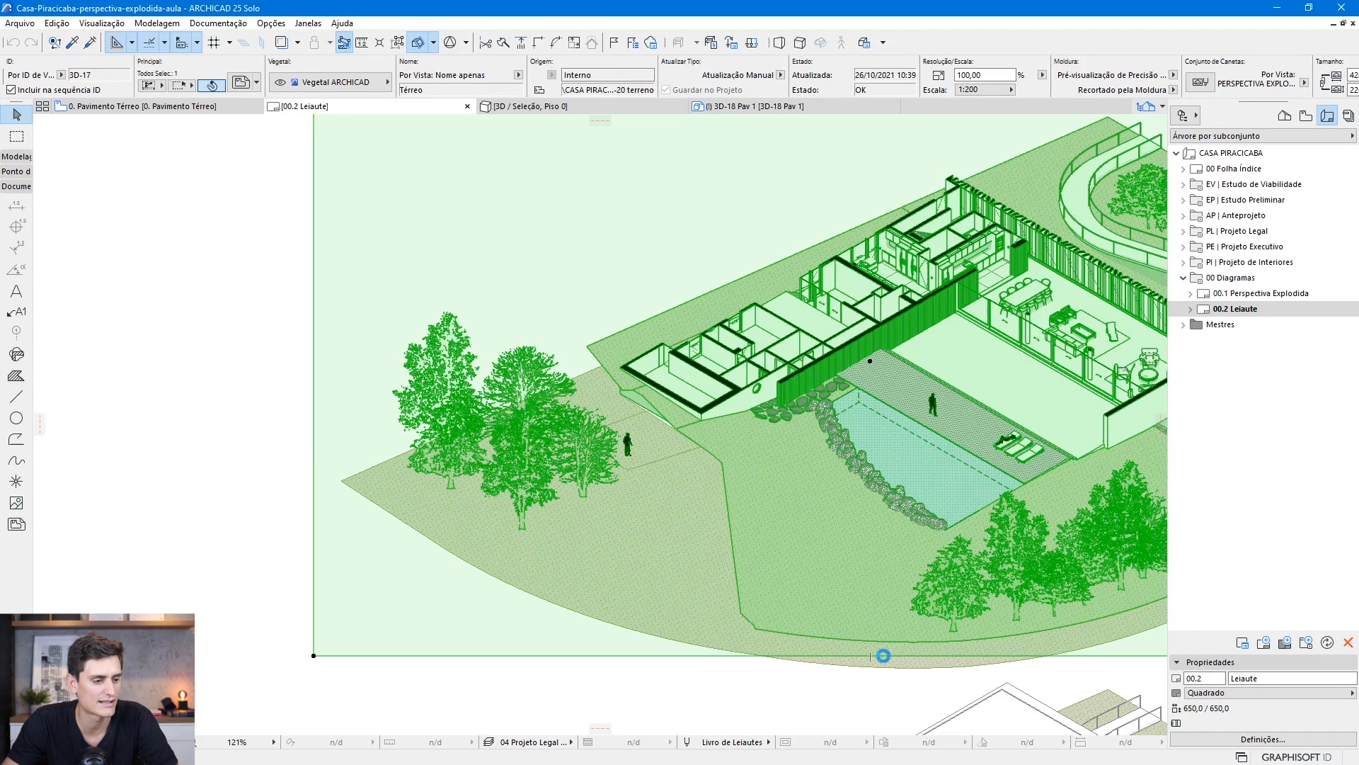
click(875, 655)
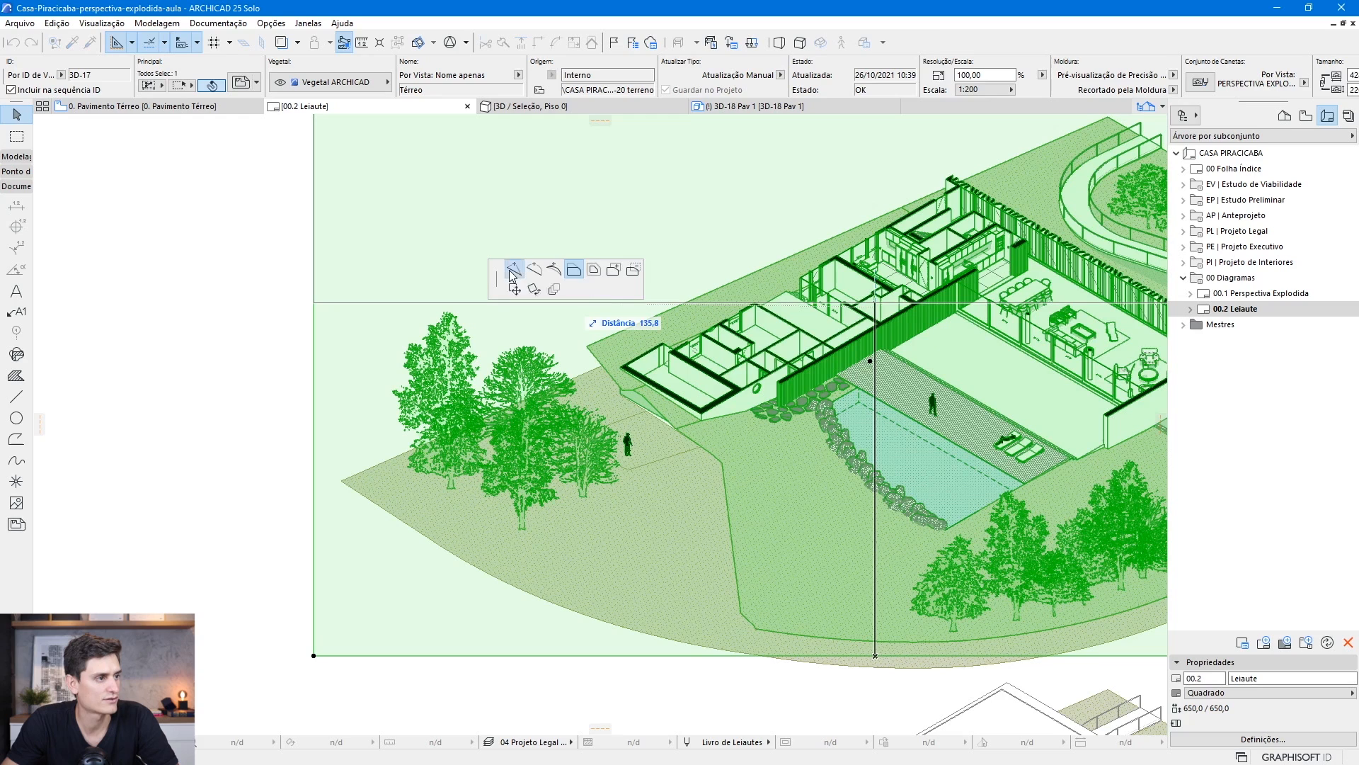
click(875, 656)
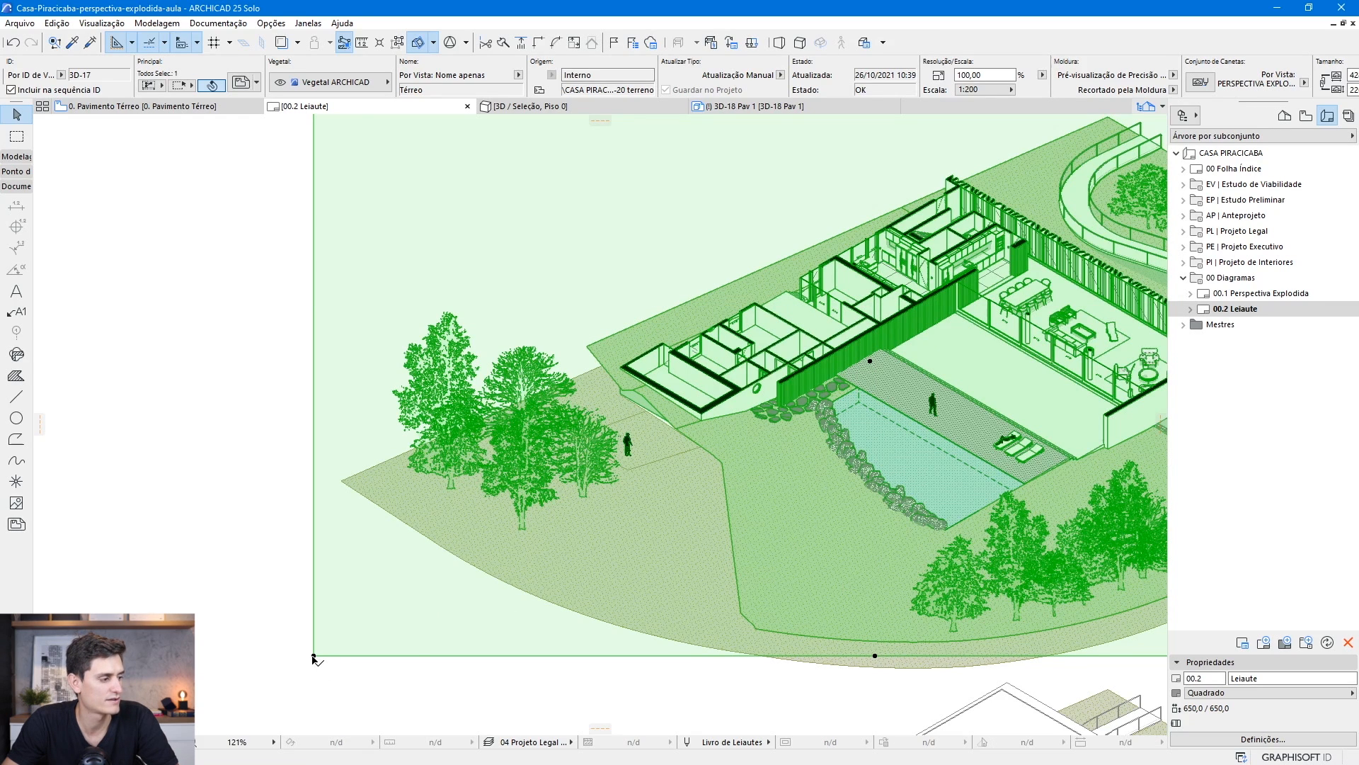
click(314, 656)
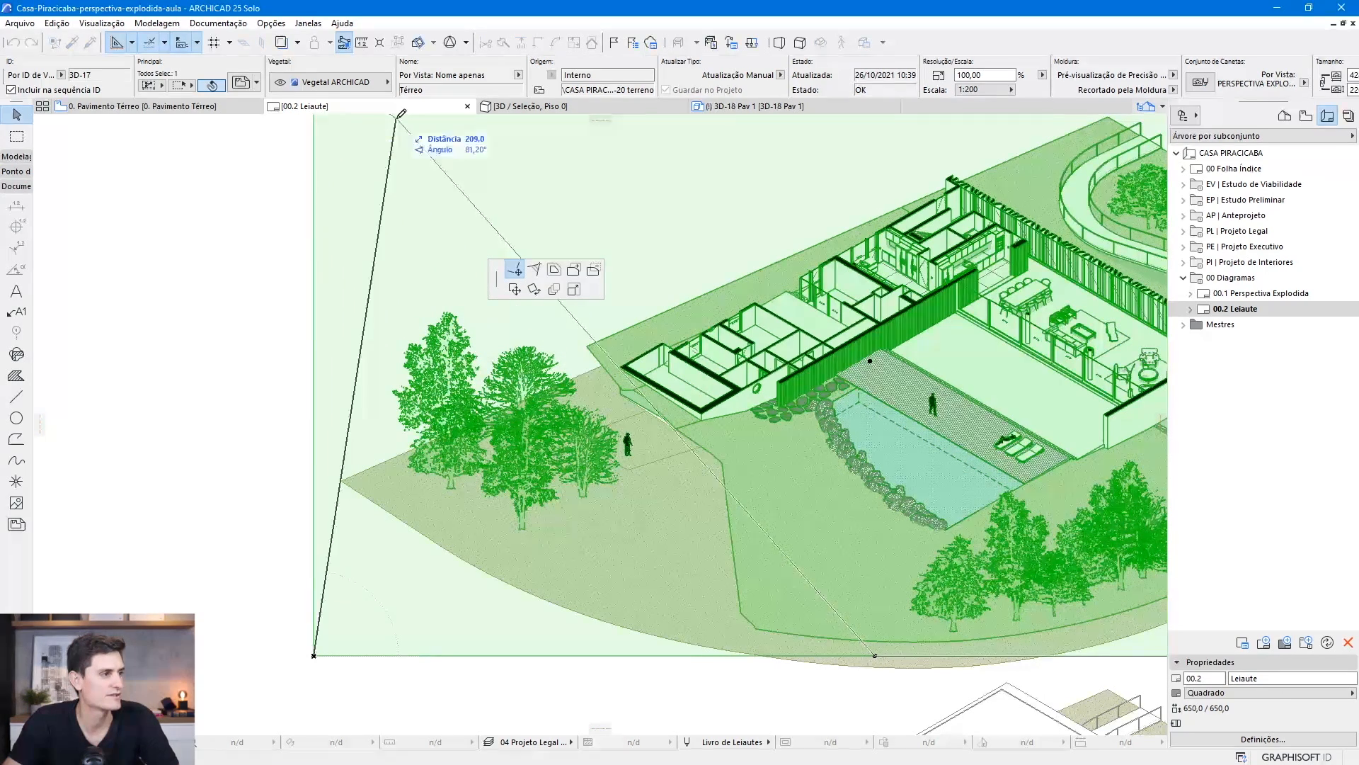
click(439, 171)
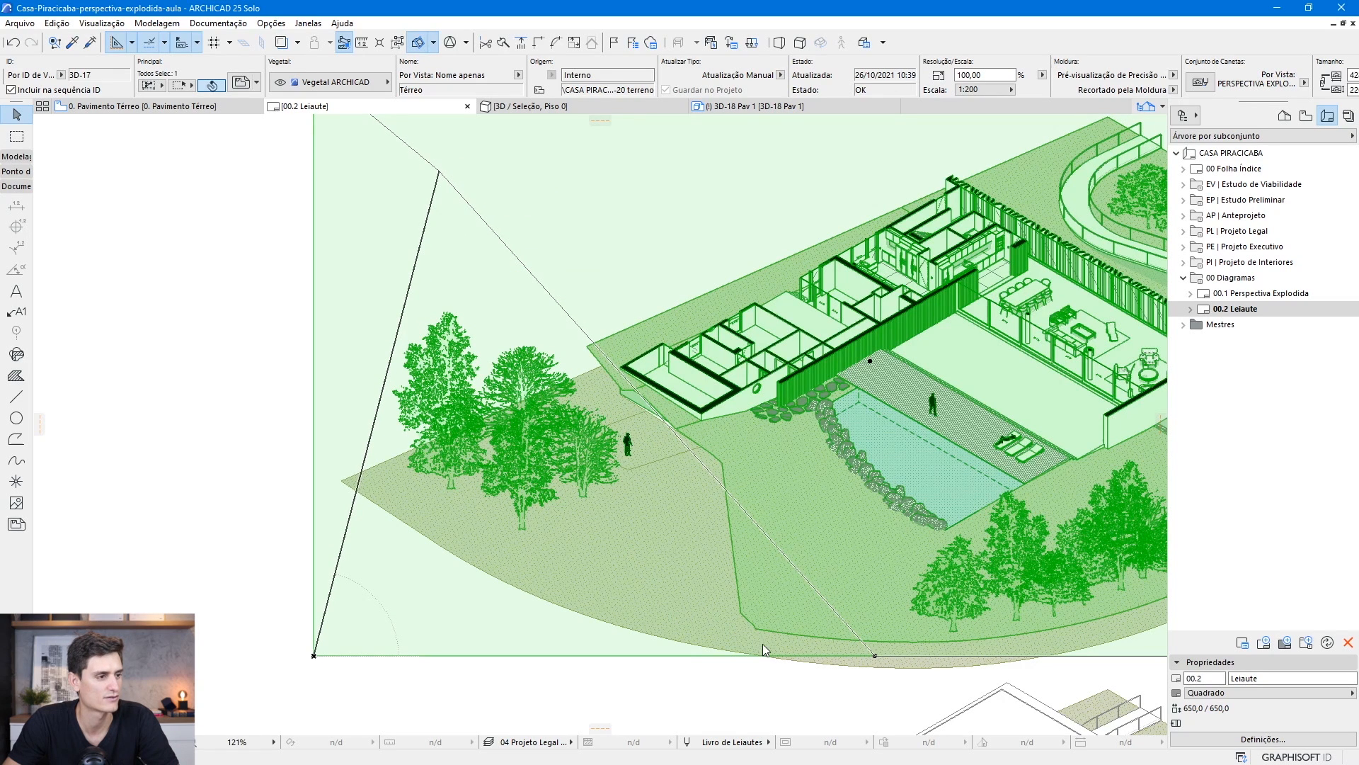
key(ctrl+z)
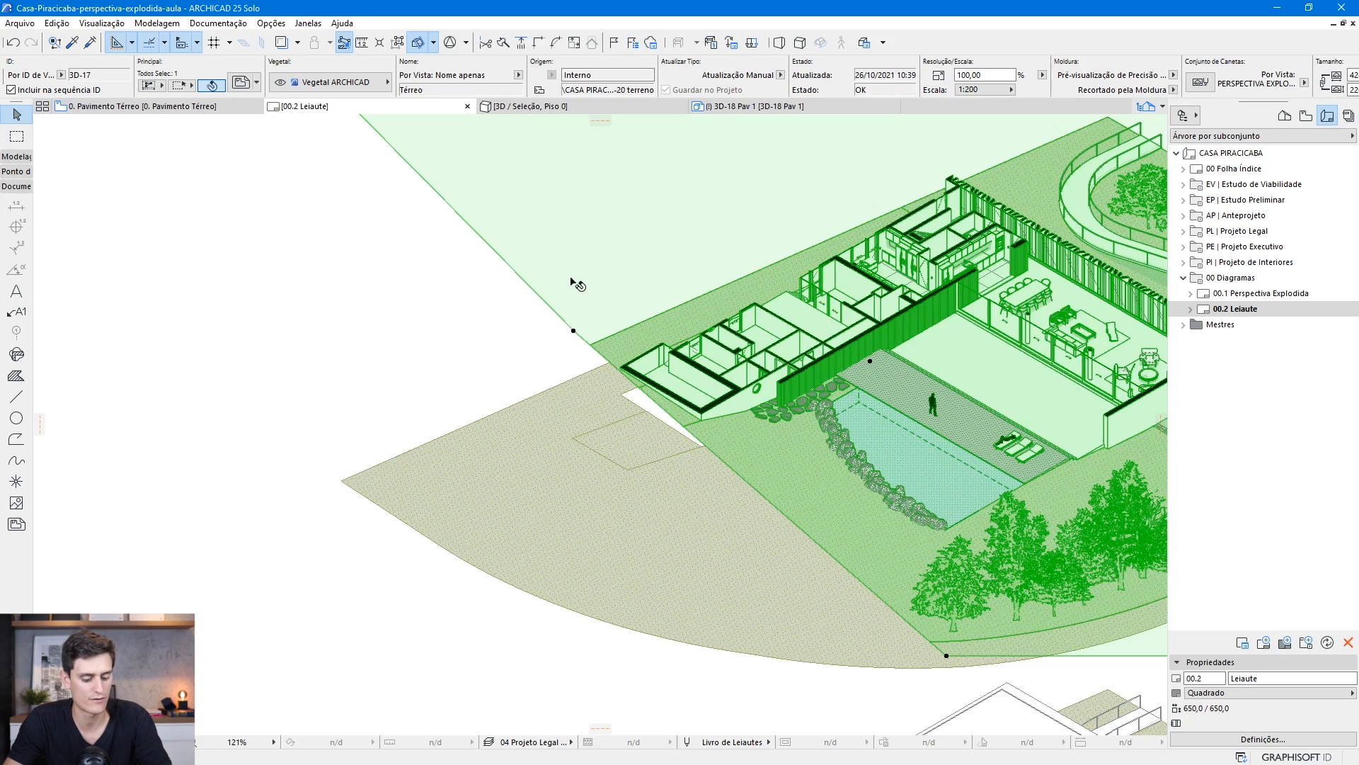
drag(397, 229, 397, 281)
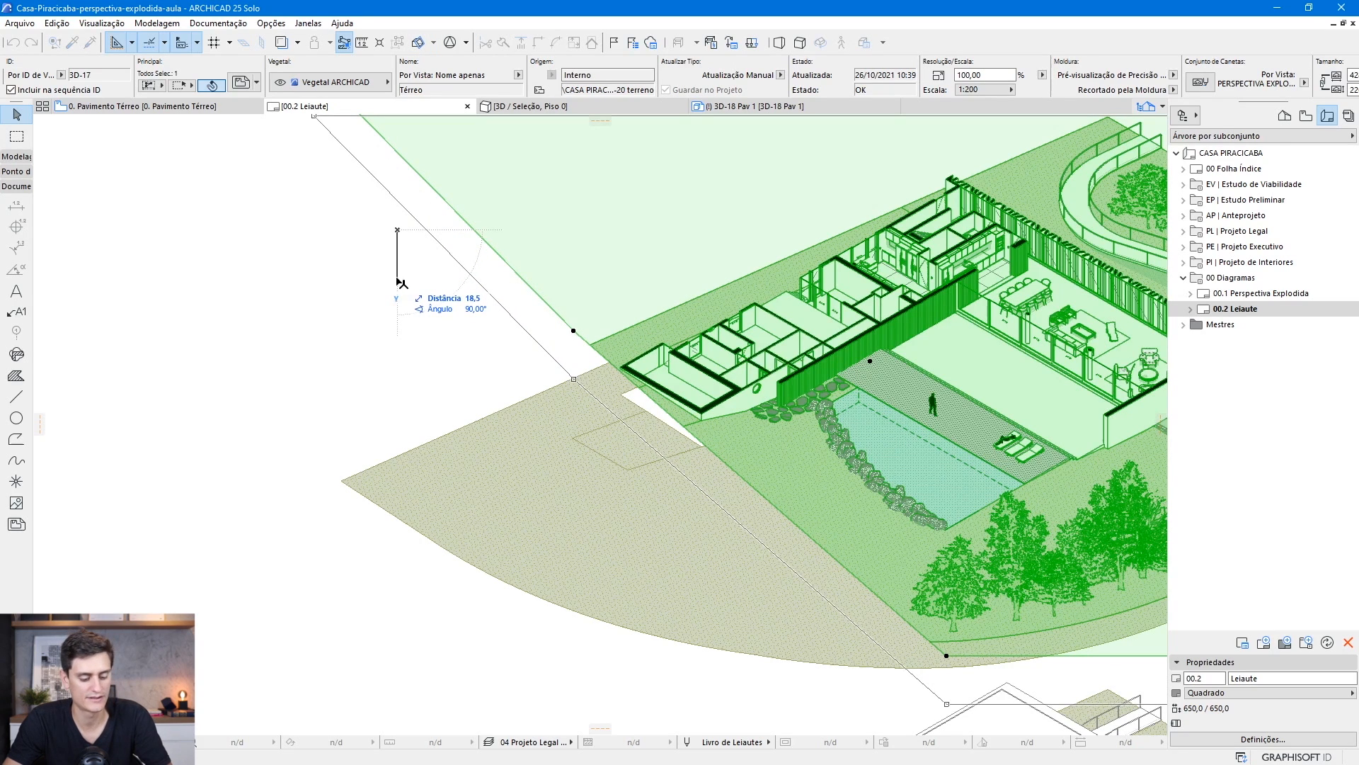
key(n)
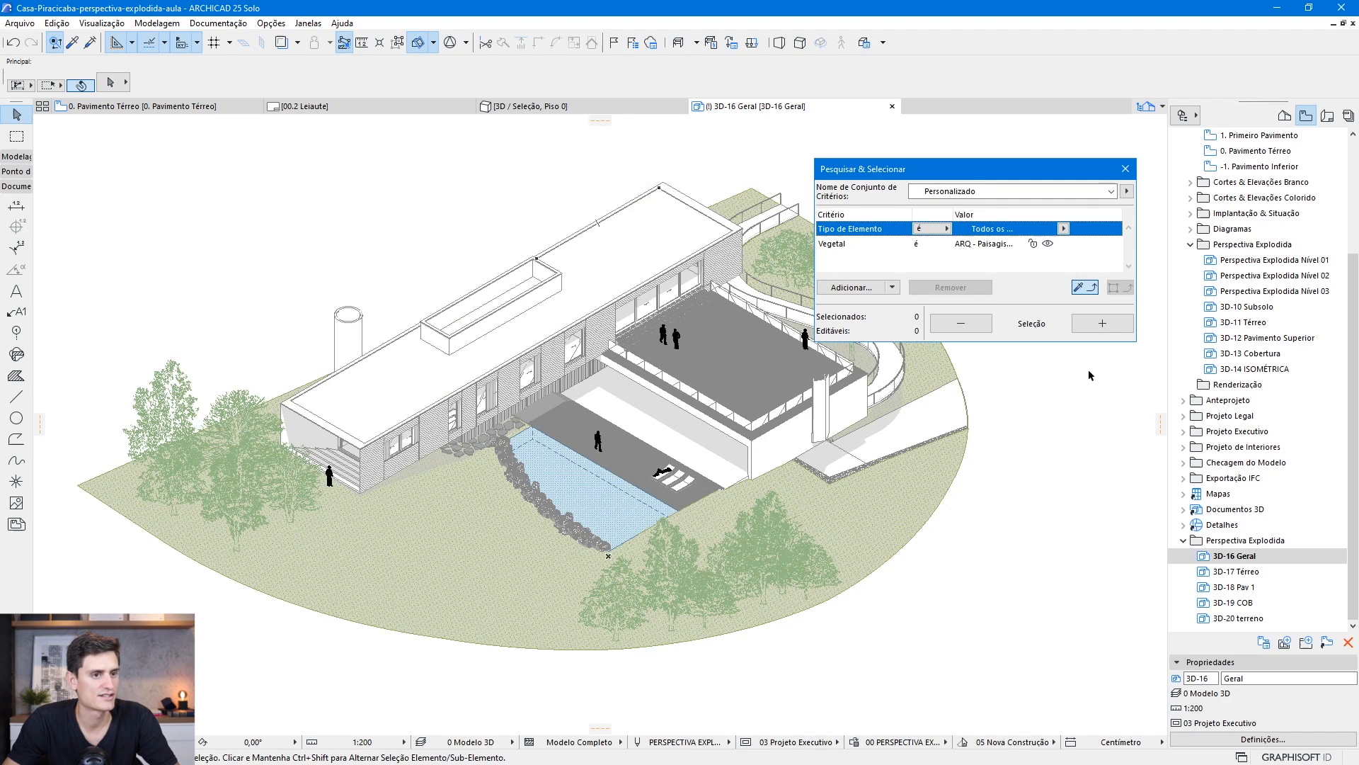
Copy the ARQ - Paisagismo layer elements, except the figures on the upper terrace, from 3D-16 Geral into 3D-20 terreno
click(1102, 323)
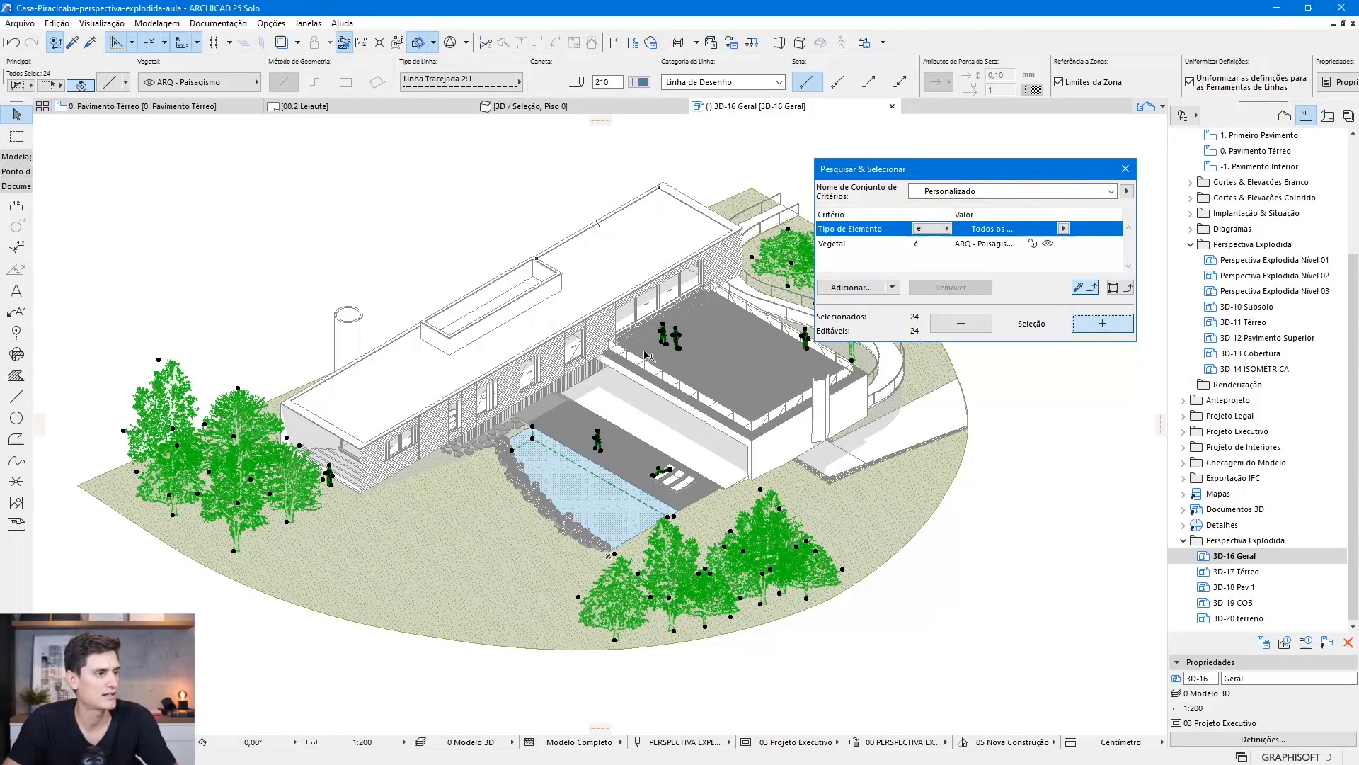
shift+click(677, 338)
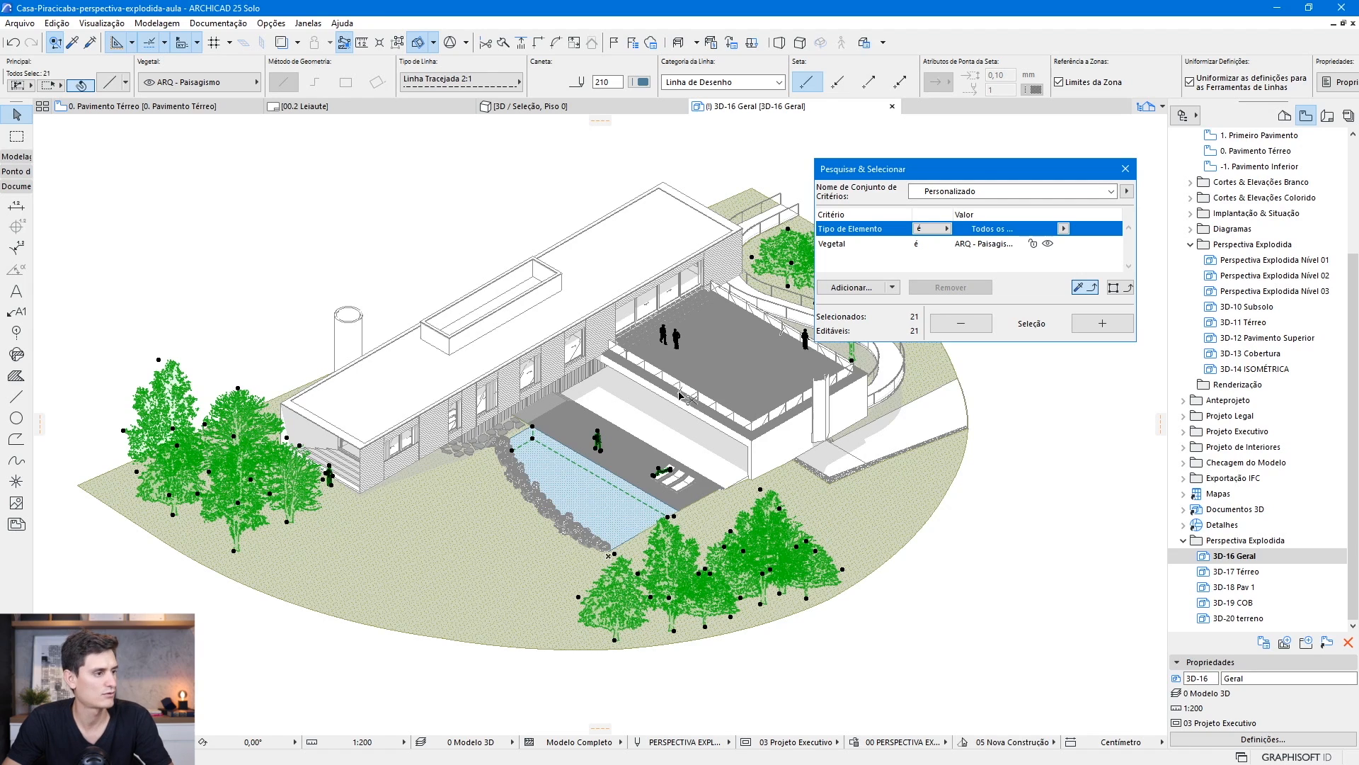
double_click(1253, 619)
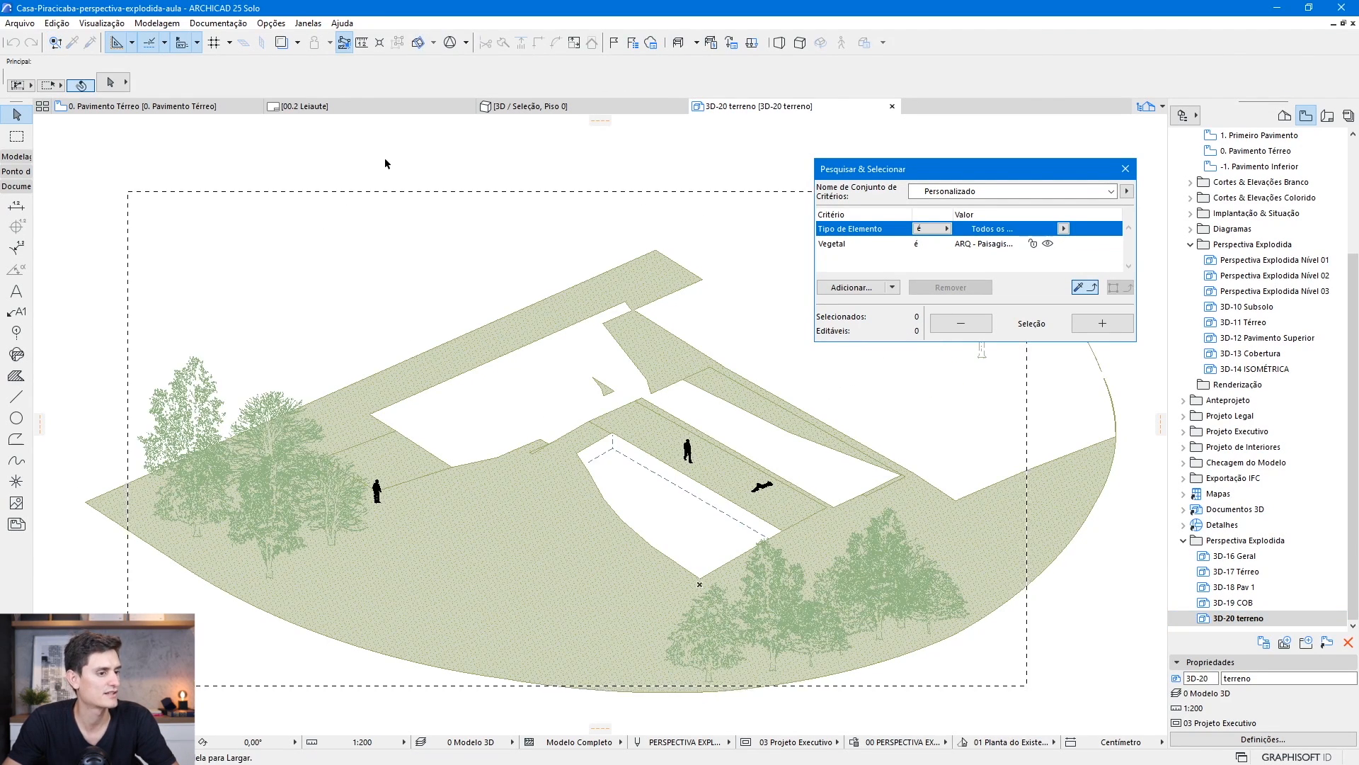
Update the upper terrain drawing on layout 00.2
click(324, 106)
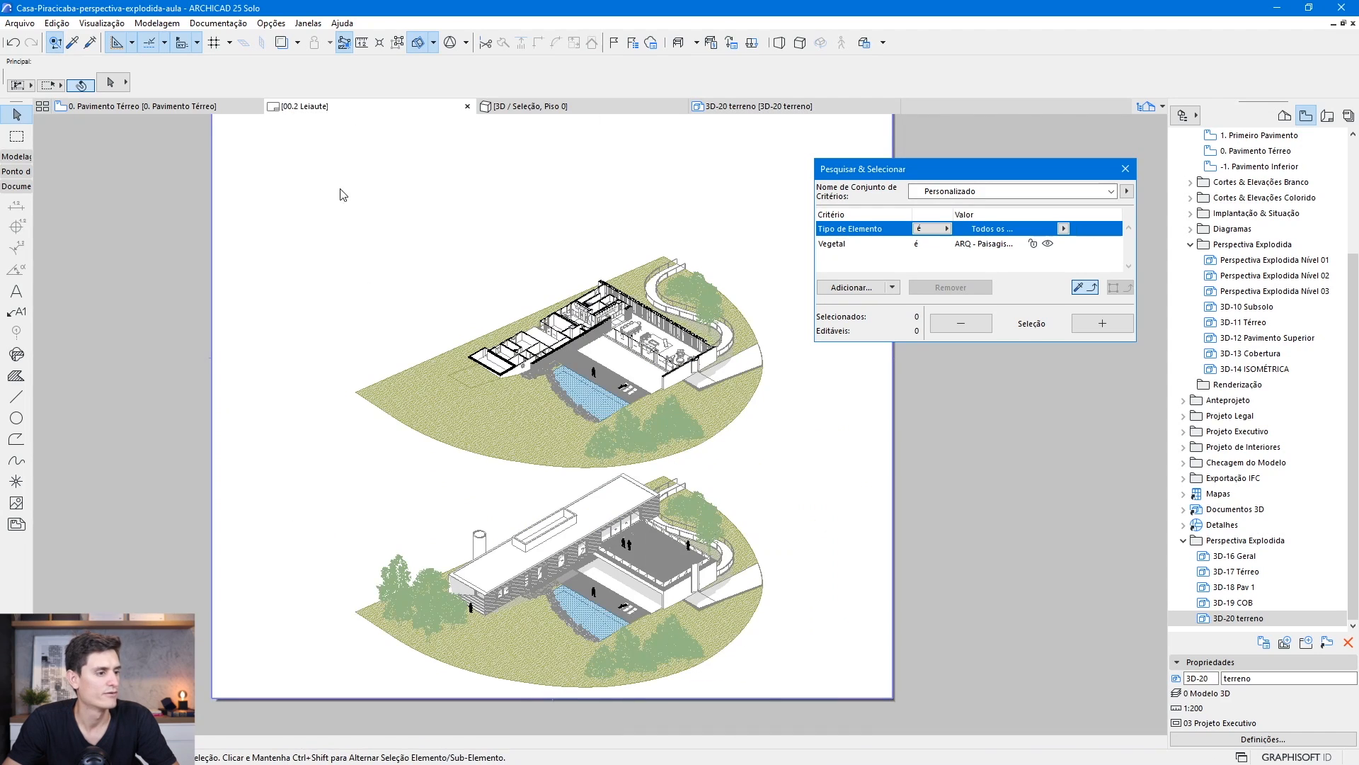
click(509, 390)
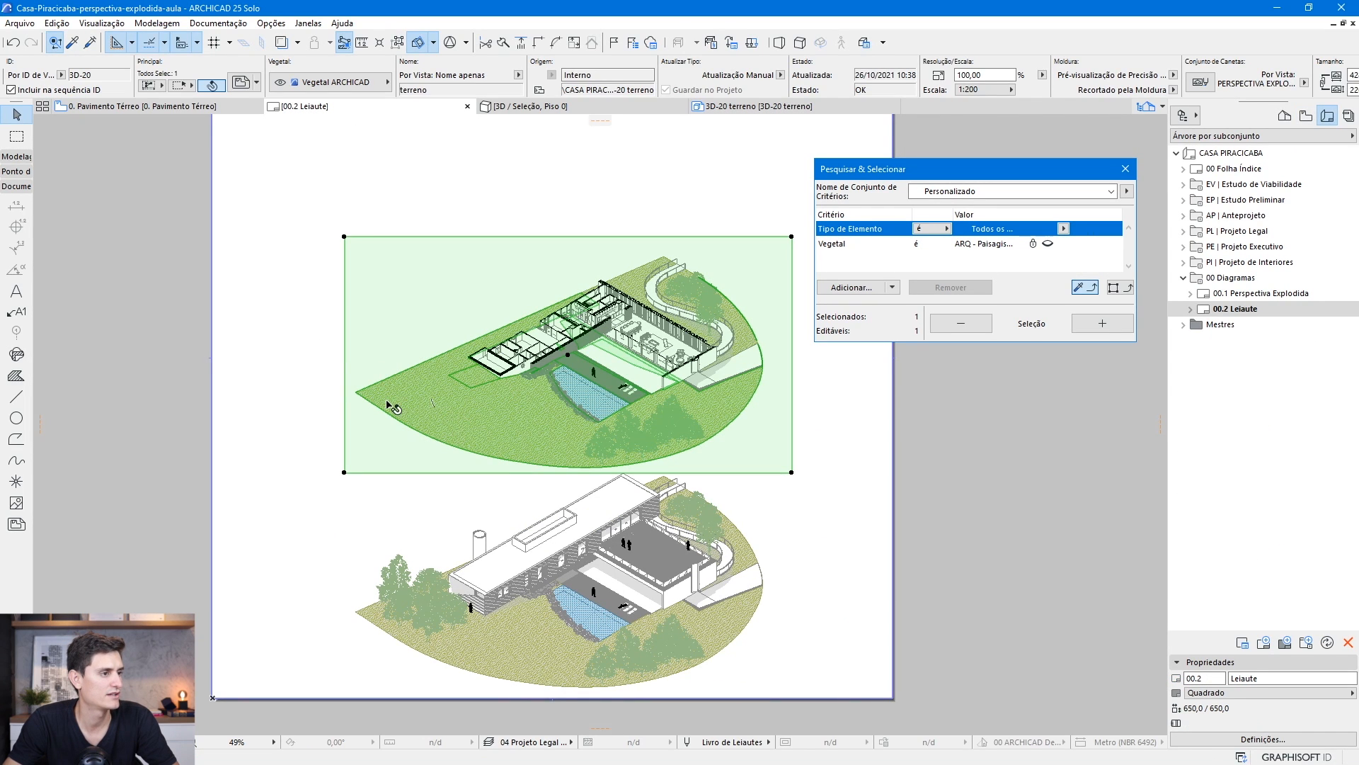
right_click(283, 236)
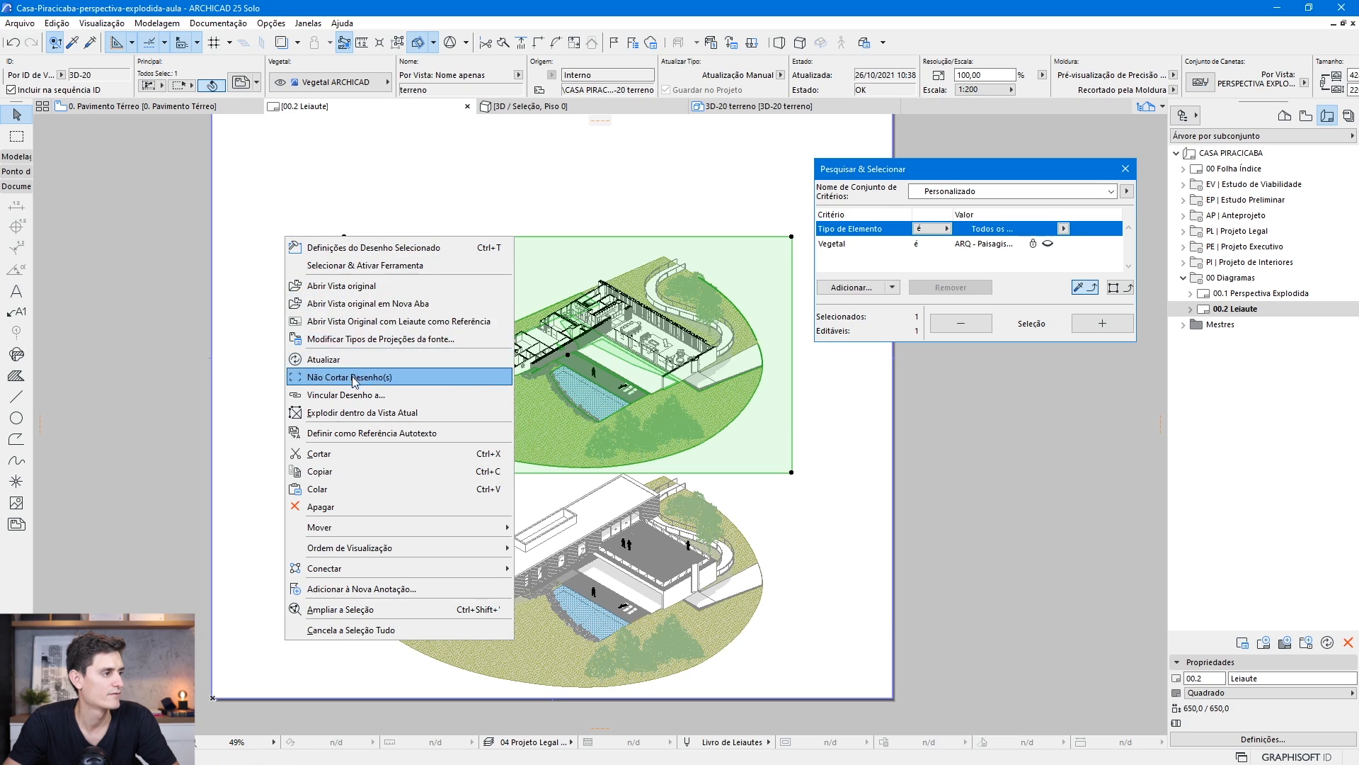
click(347, 359)
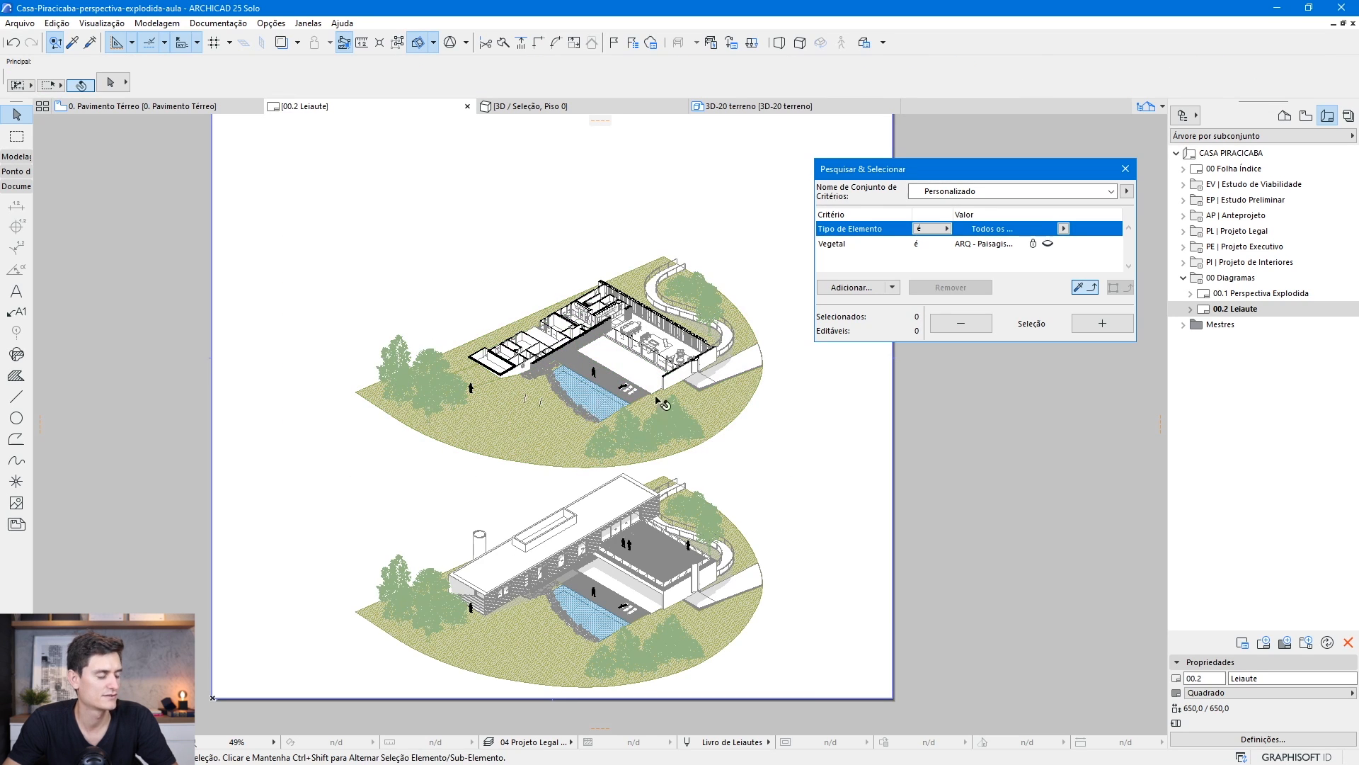
Place a copy of the terrain drawing 100 mm straight above the original
click(628, 403)
middle_drag(734, 253, 668, 458)
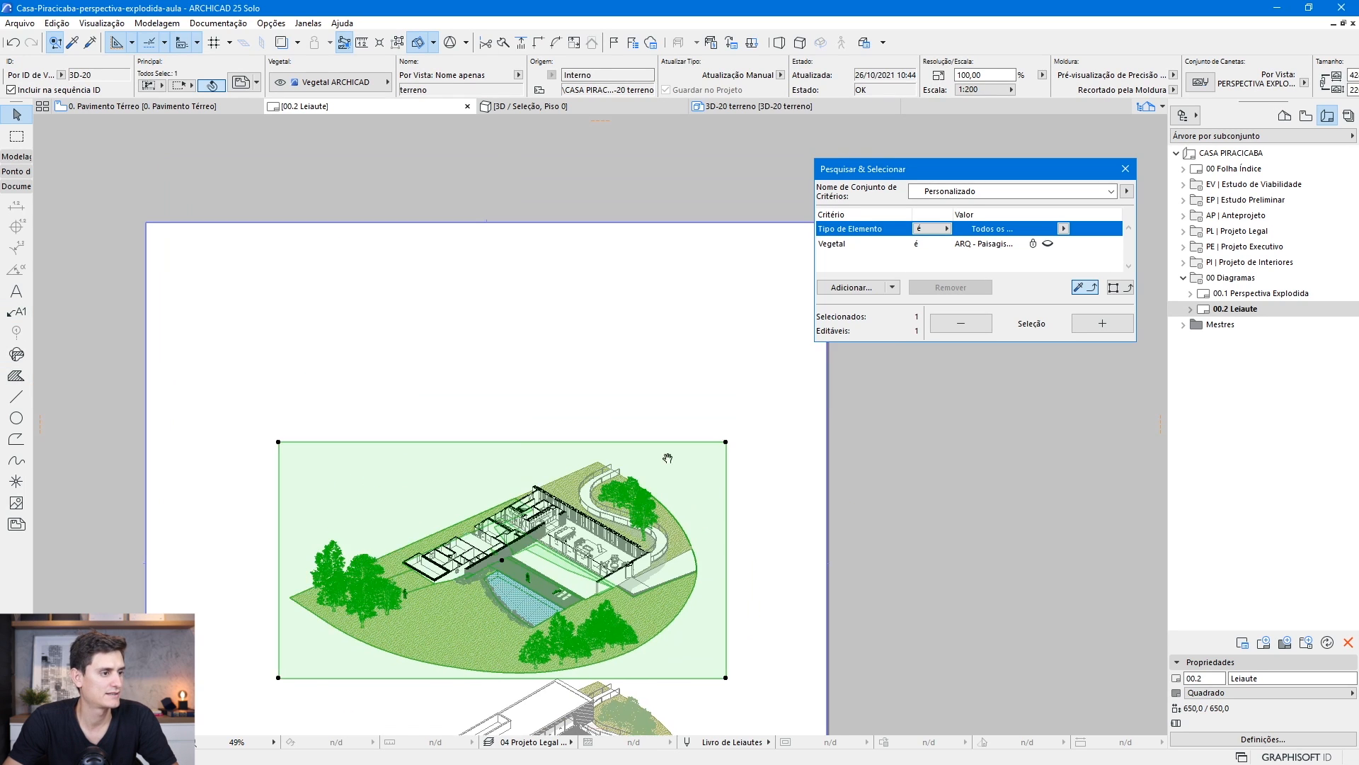
click(712, 528)
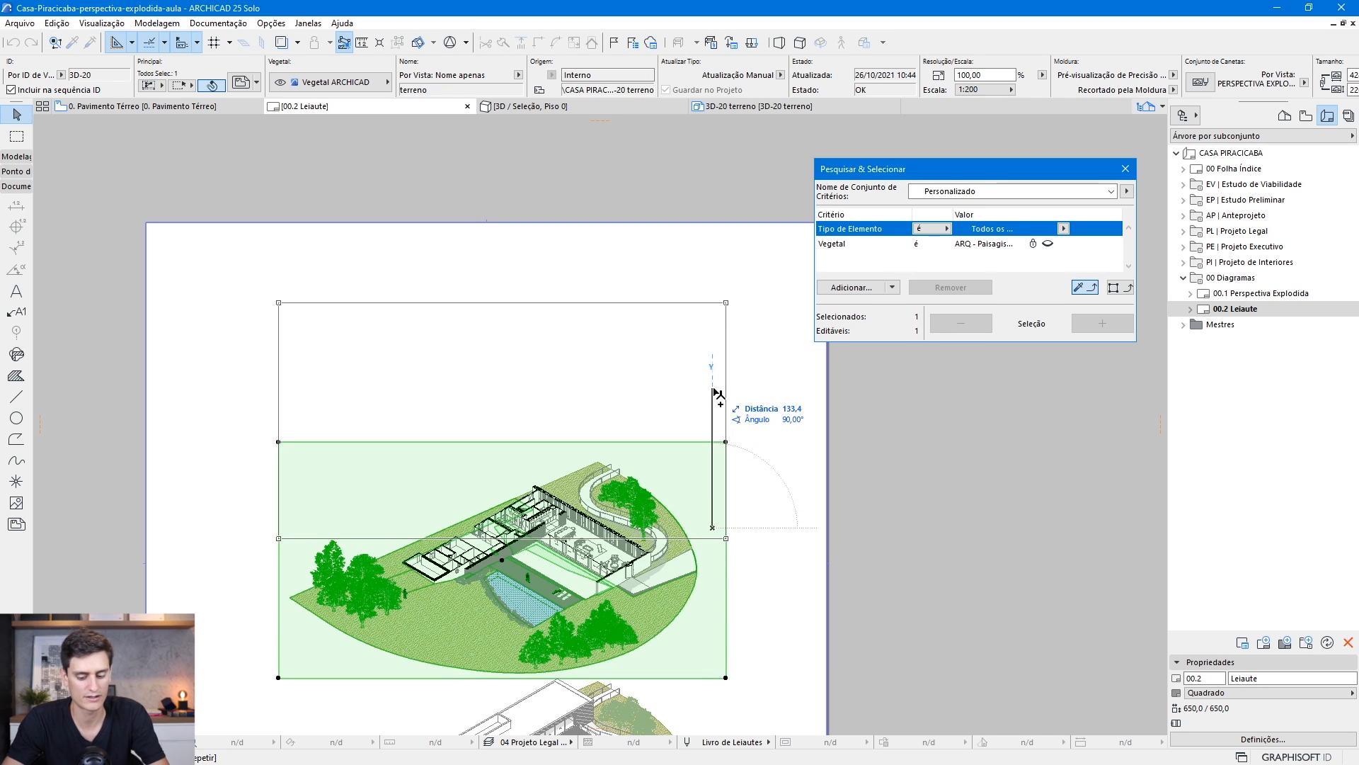
text(100)
key(Return)
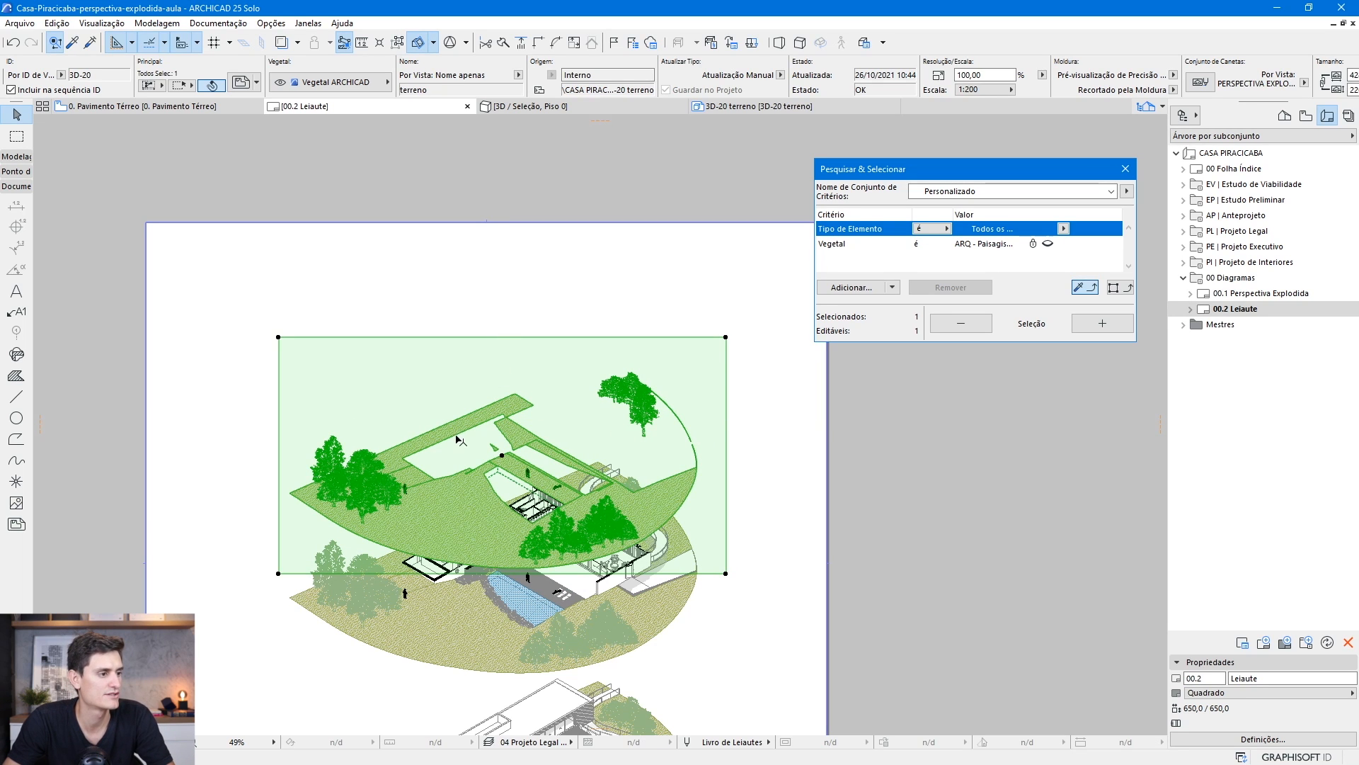
Link the new terrain copy to the internal view 3D-18 Pav 1 and move it 10 mm straight up
right_click(484, 366)
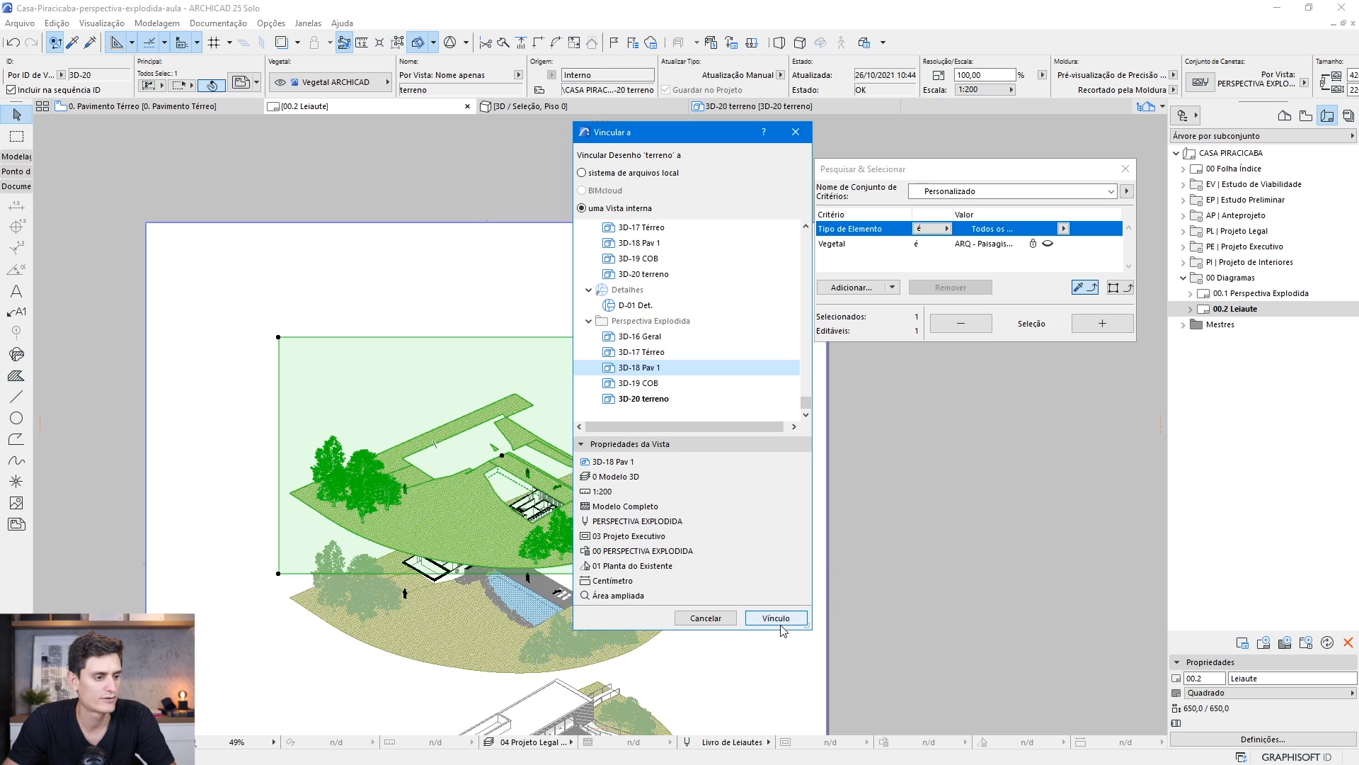
click(777, 617)
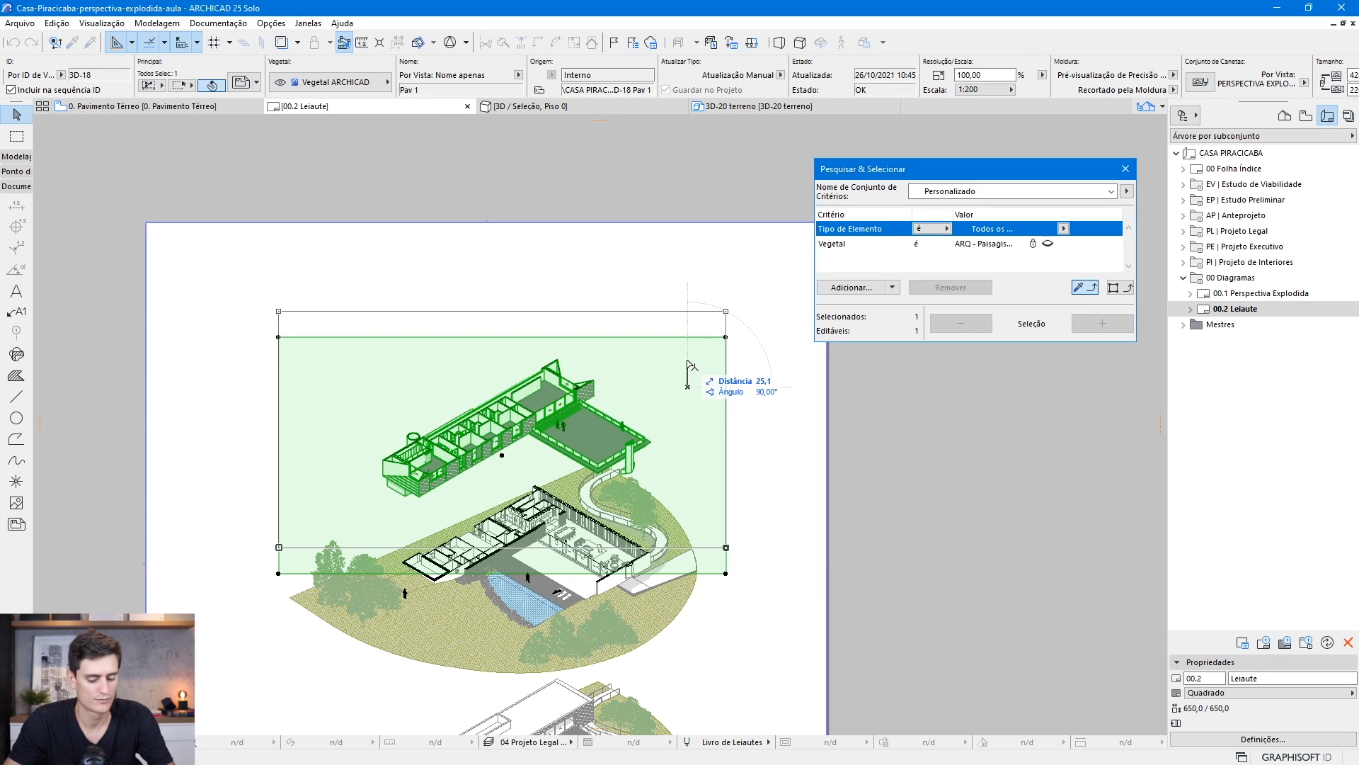
text(10)
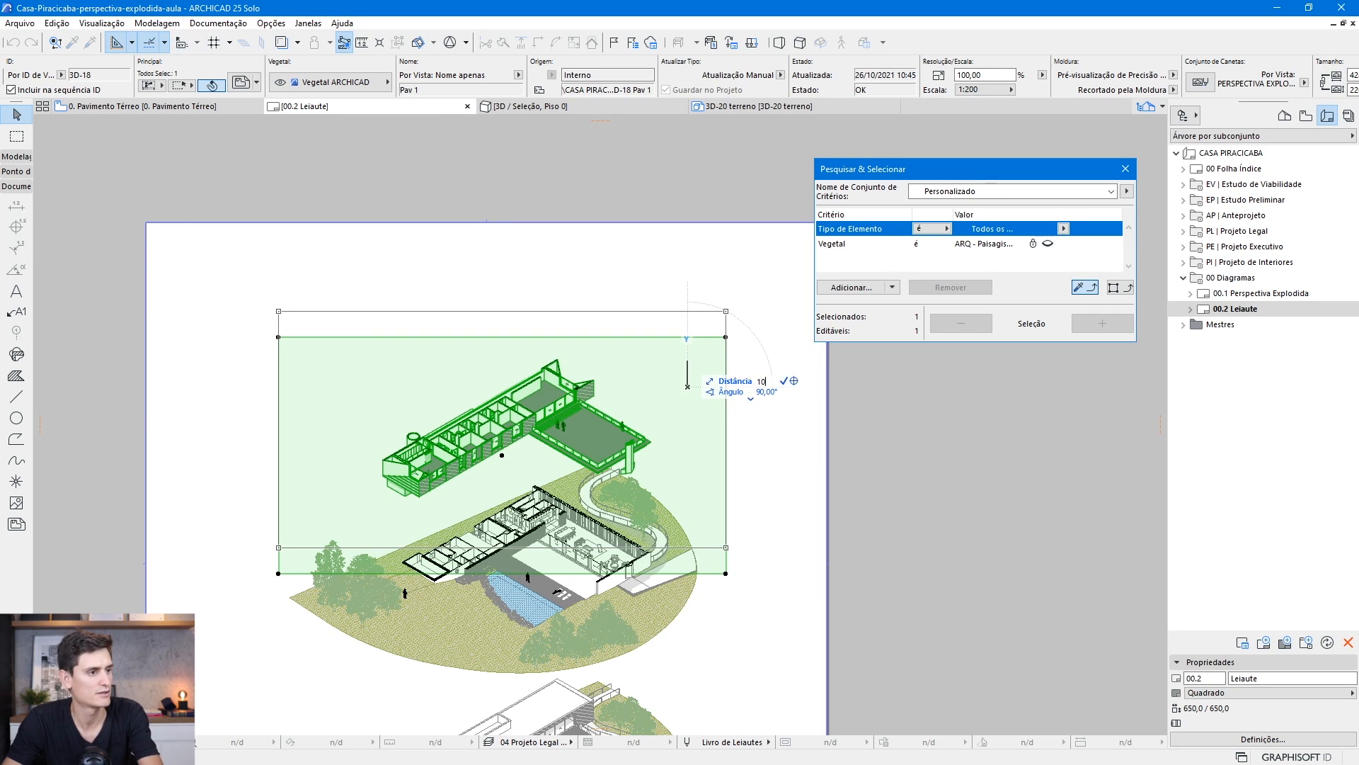
key(Return)
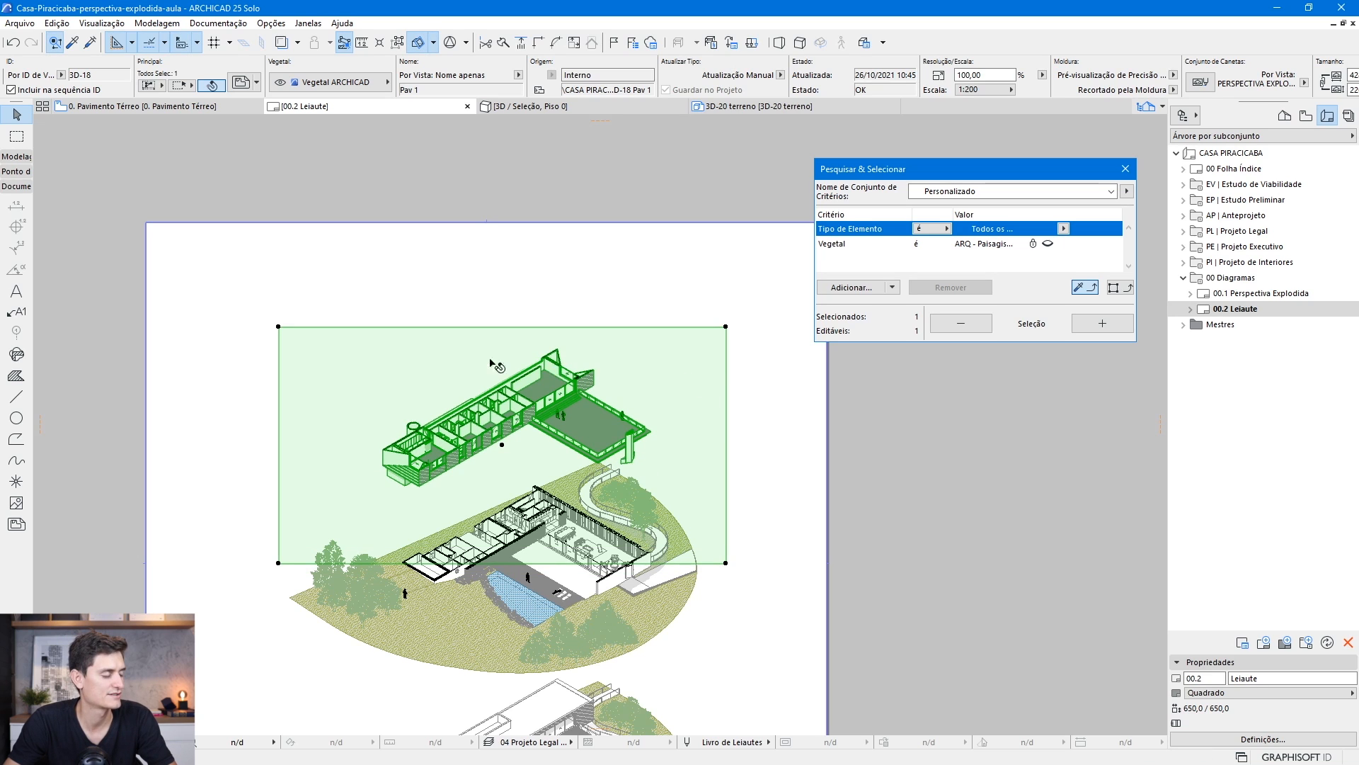
Place a copy of the Pav 1 drawing 100 mm straight above the original
click(681, 424)
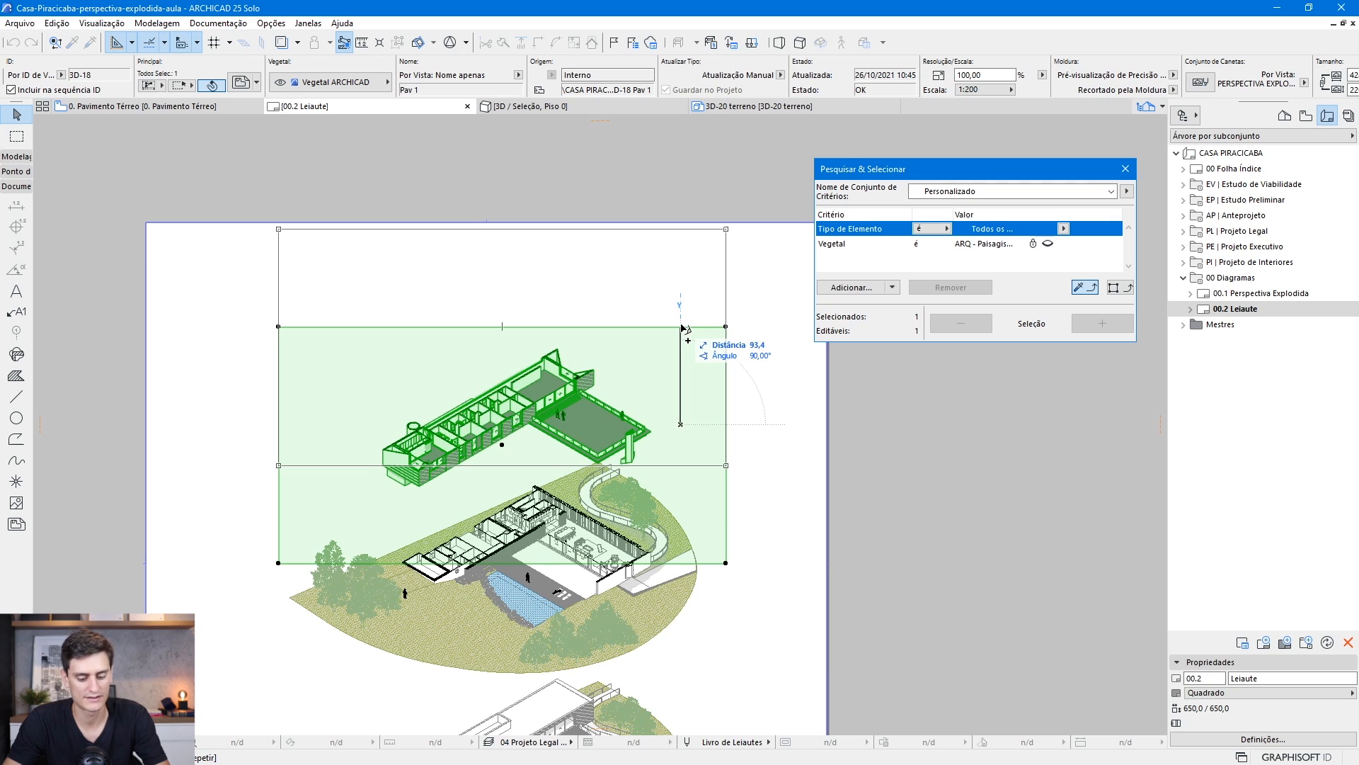
text(100)
key(Return)
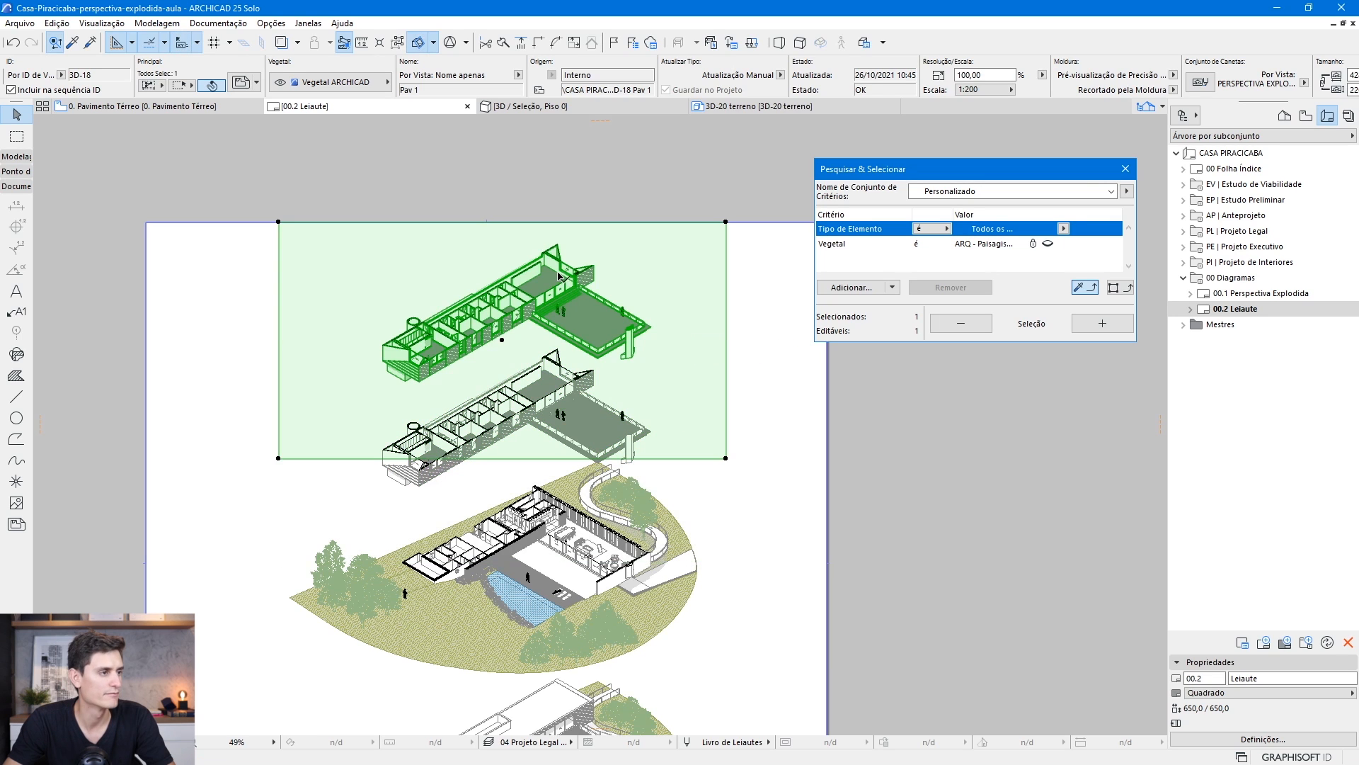
Link the topmost Pav 1 copy to the internal view 3D-19 COB and deselect it
right_click(557, 274)
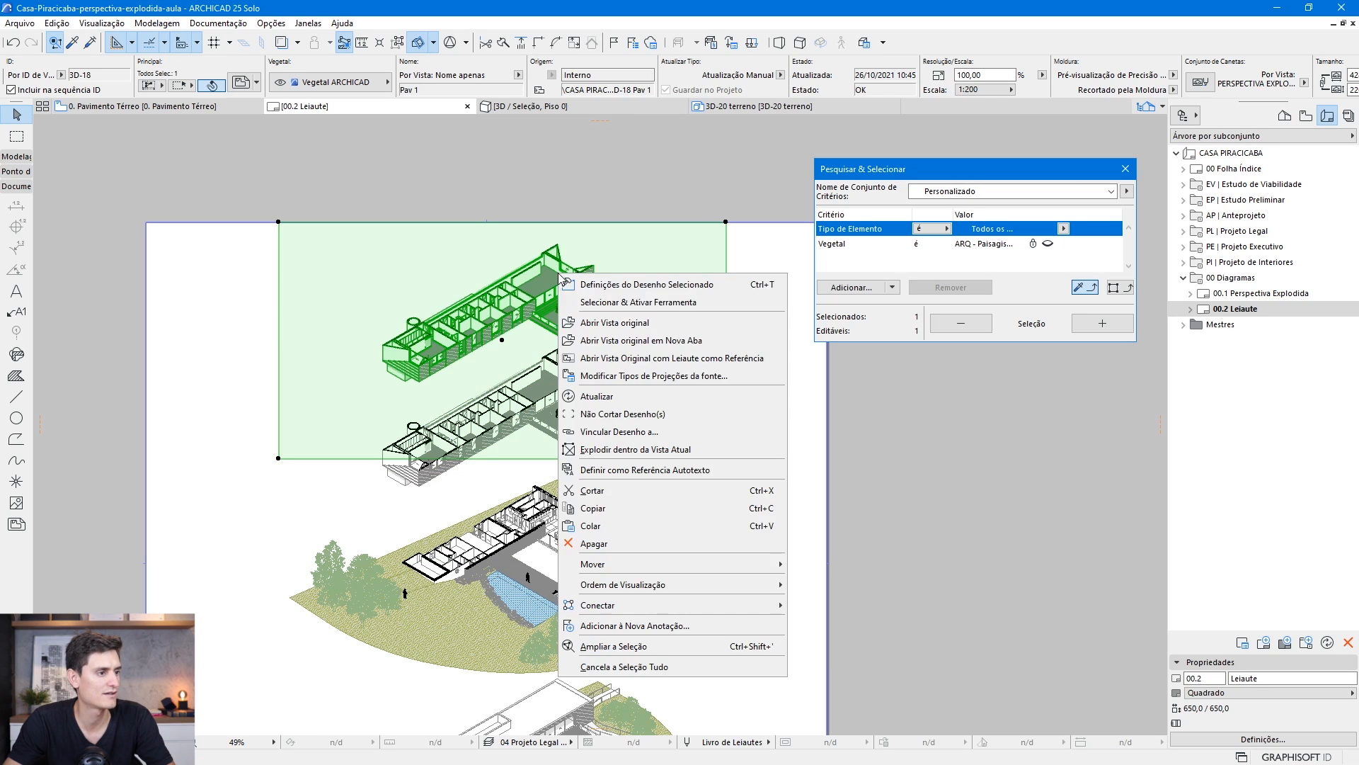
click(638, 431)
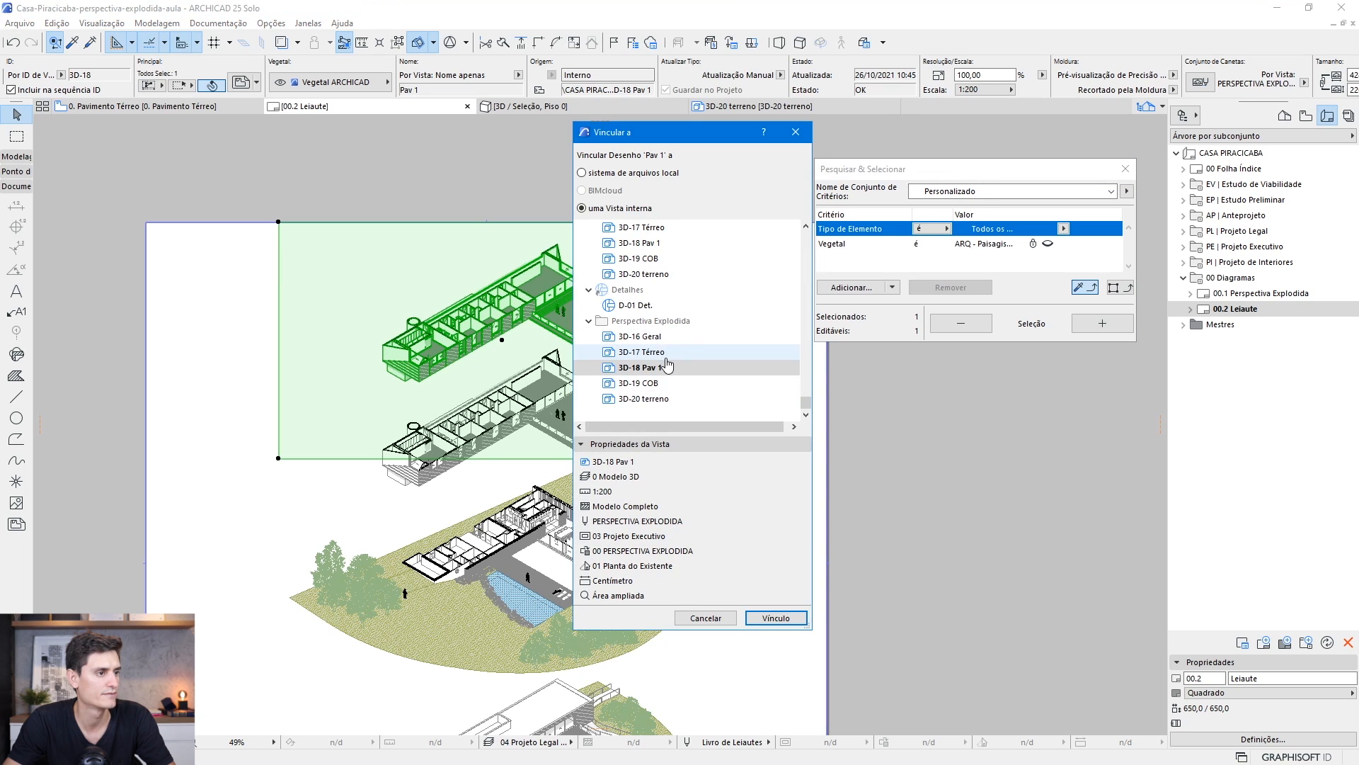
click(786, 622)
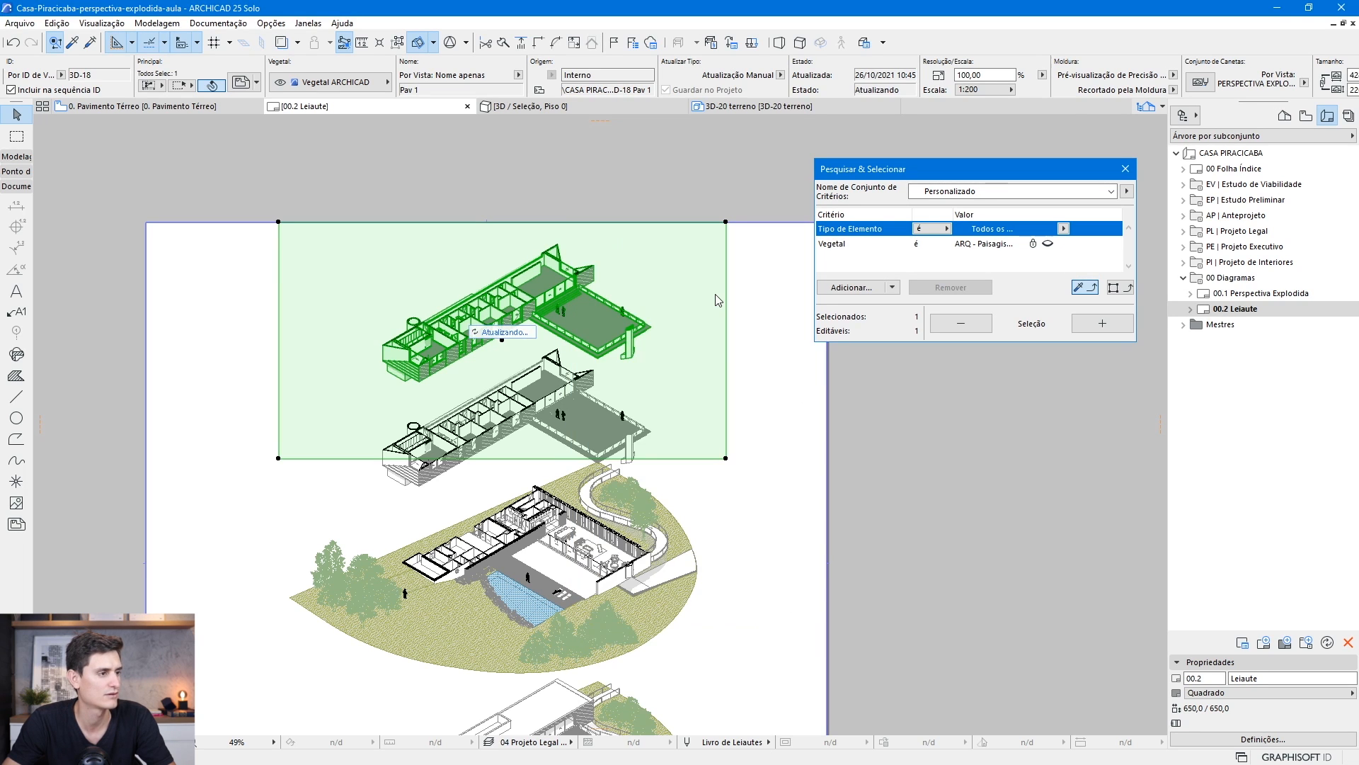
click(889, 465)
scroll(614, 283, down, 3)
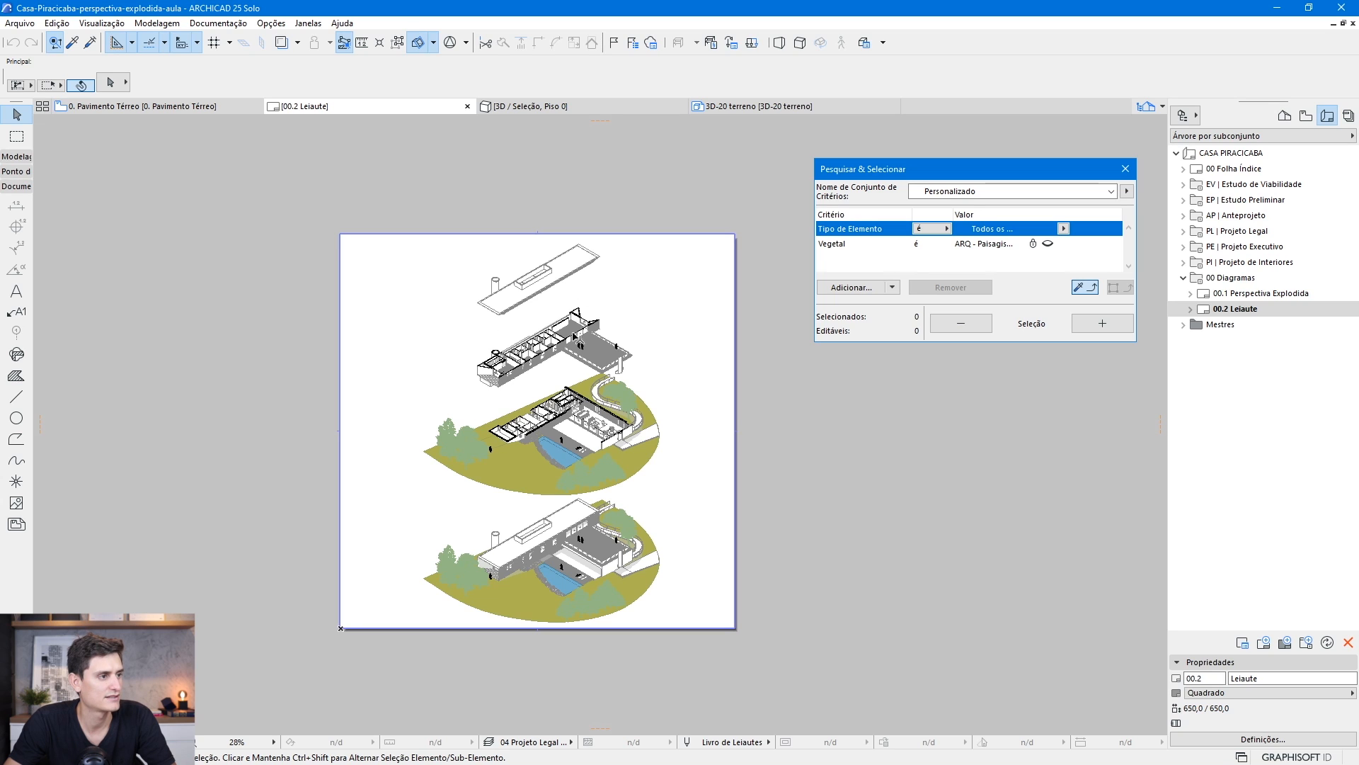
Draw a vertical line in Linha Tracejada 2:1 with pen 220 from the roof's leftmost corner down to the matching upper-floor corner
click(13, 399)
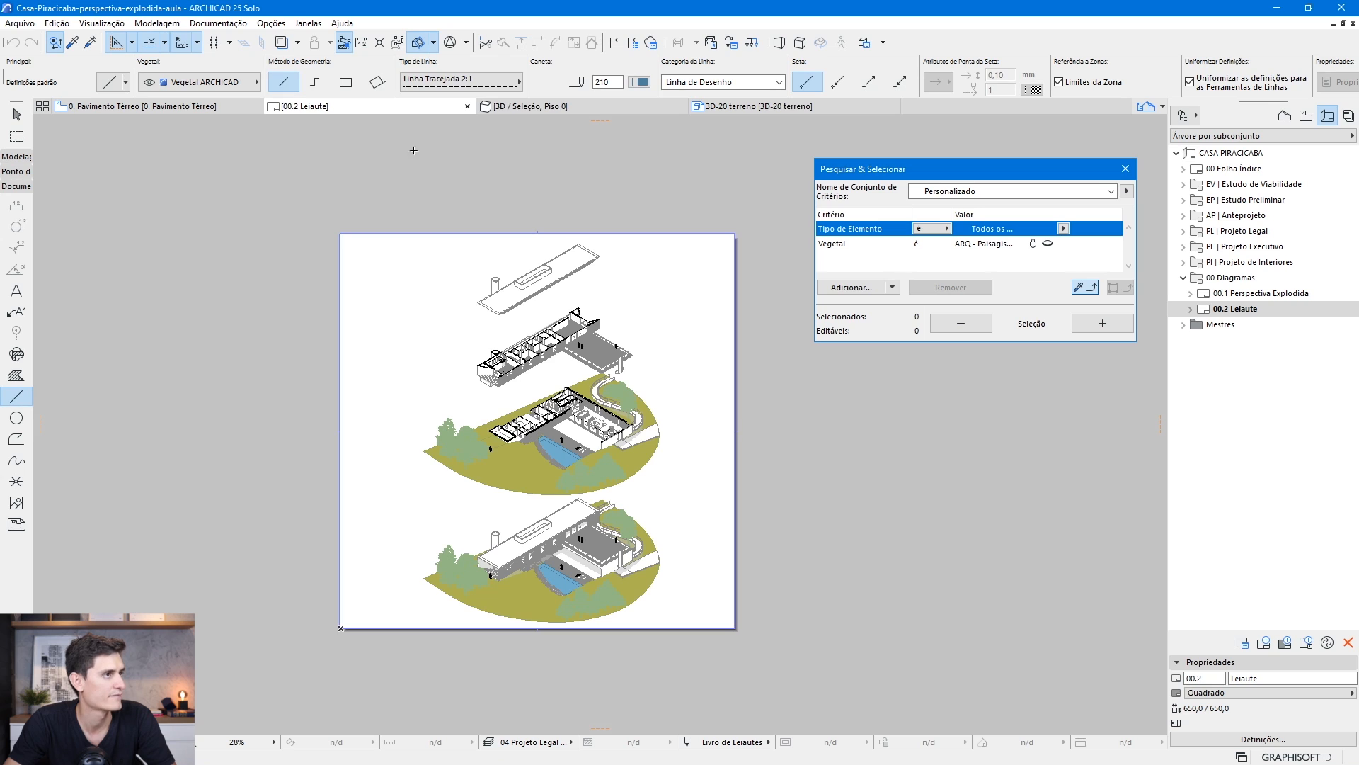
click(432, 84)
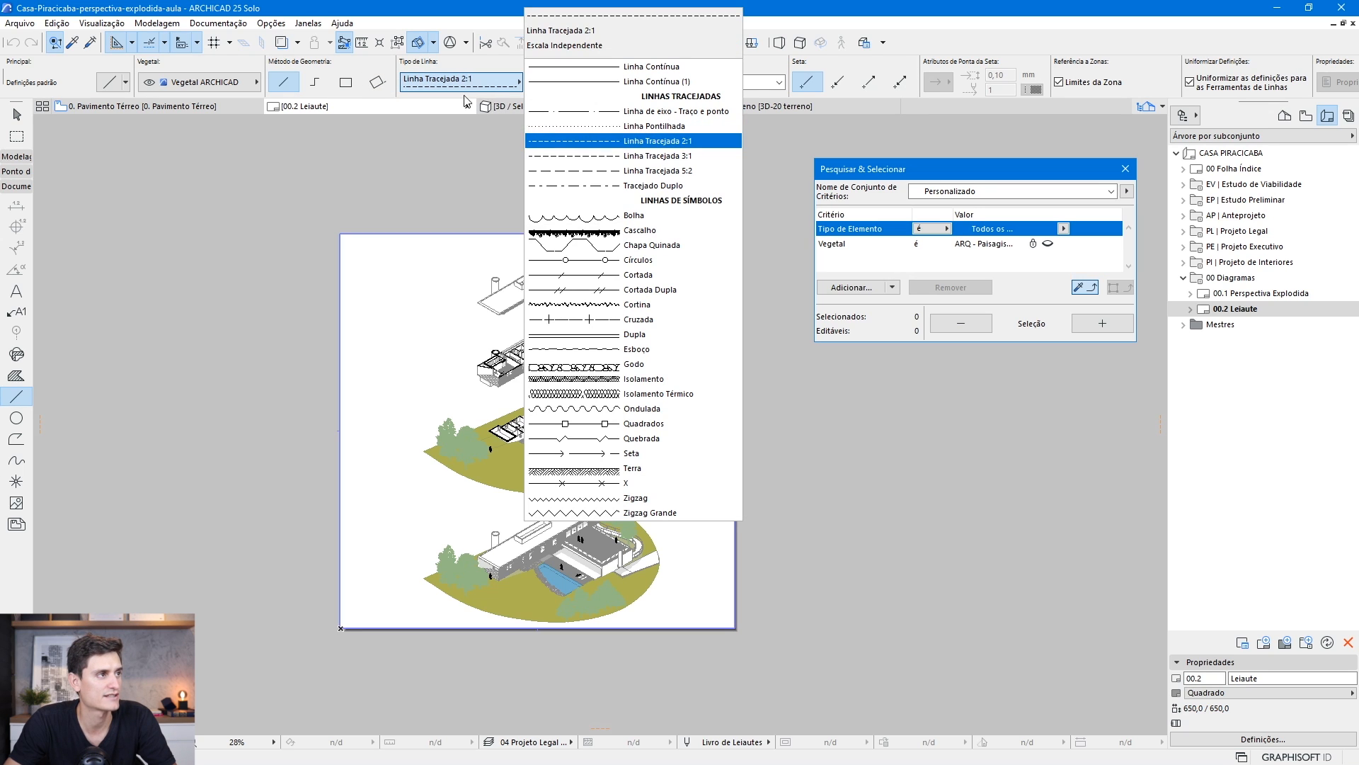
click(486, 88)
click(641, 82)
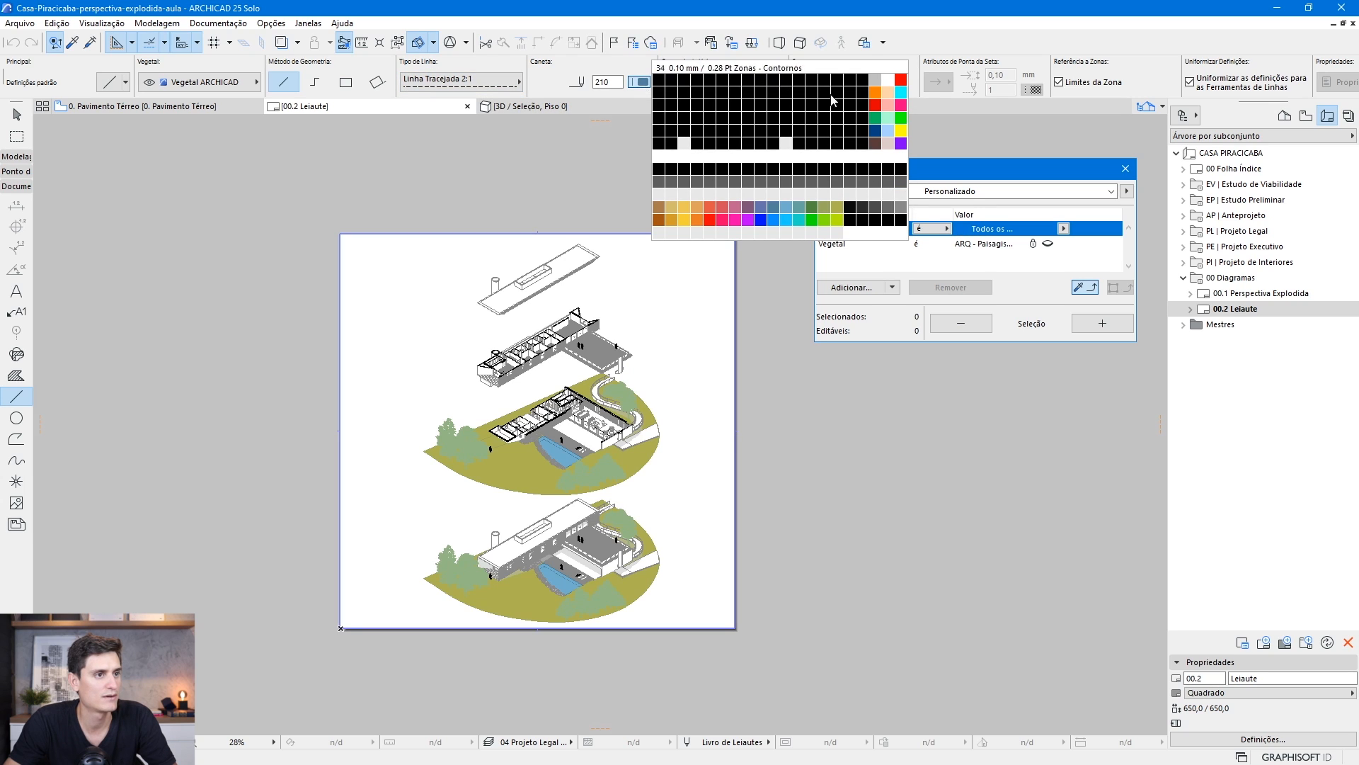
click(902, 207)
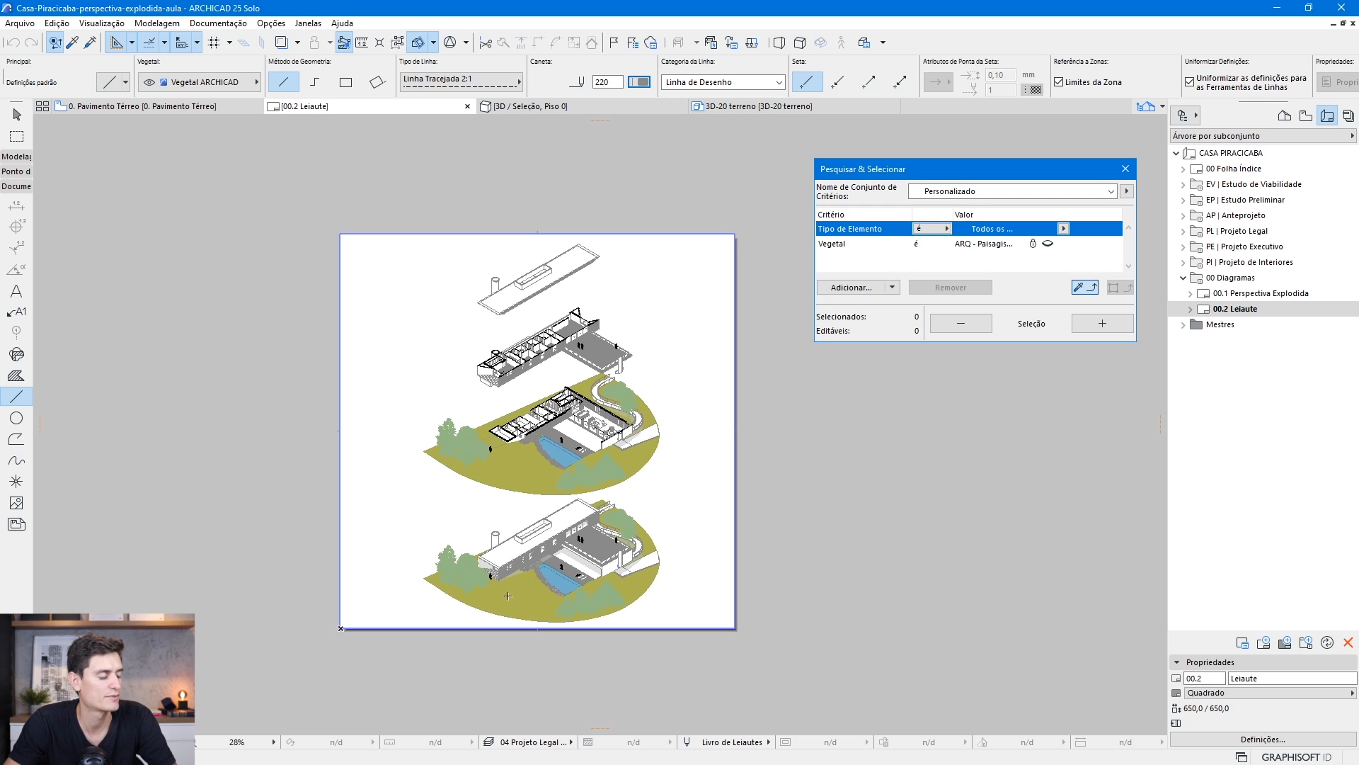
scroll(470, 331, up, 8)
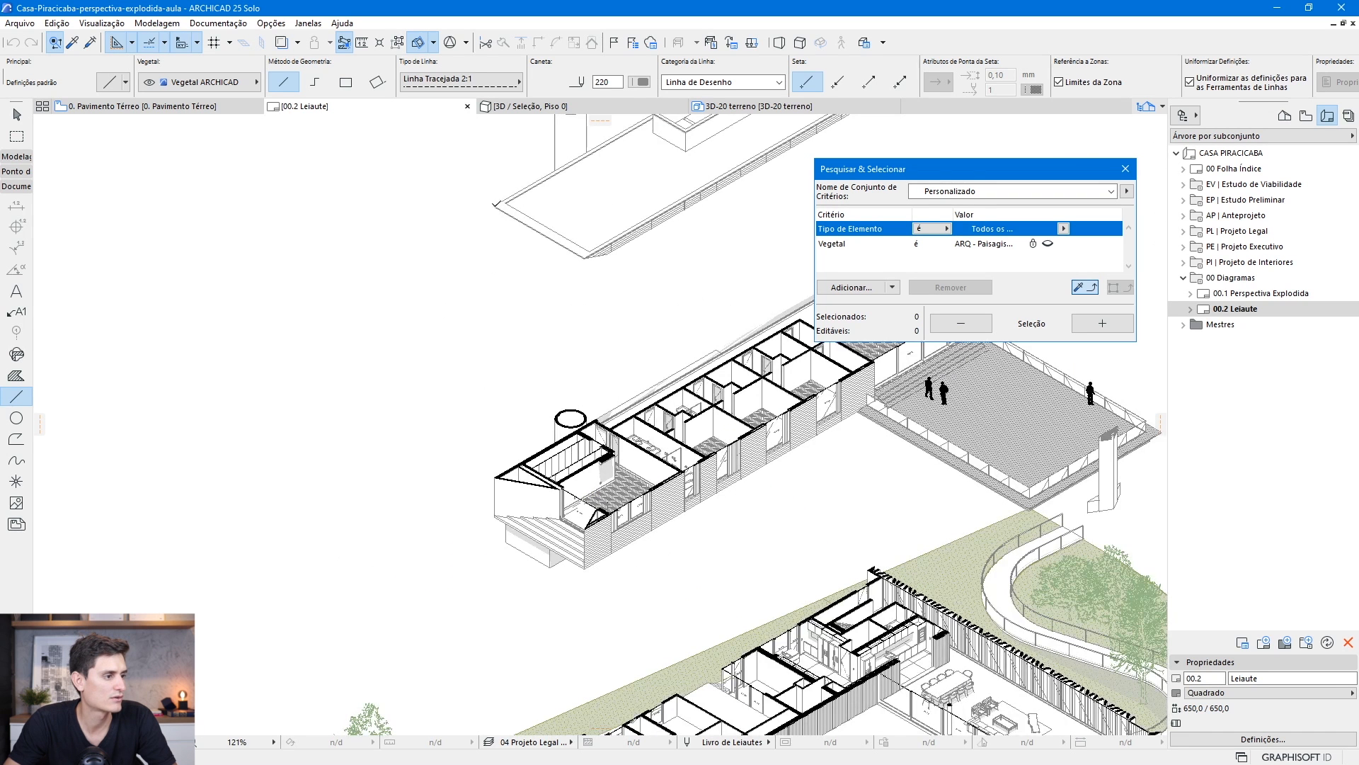
click(493, 208)
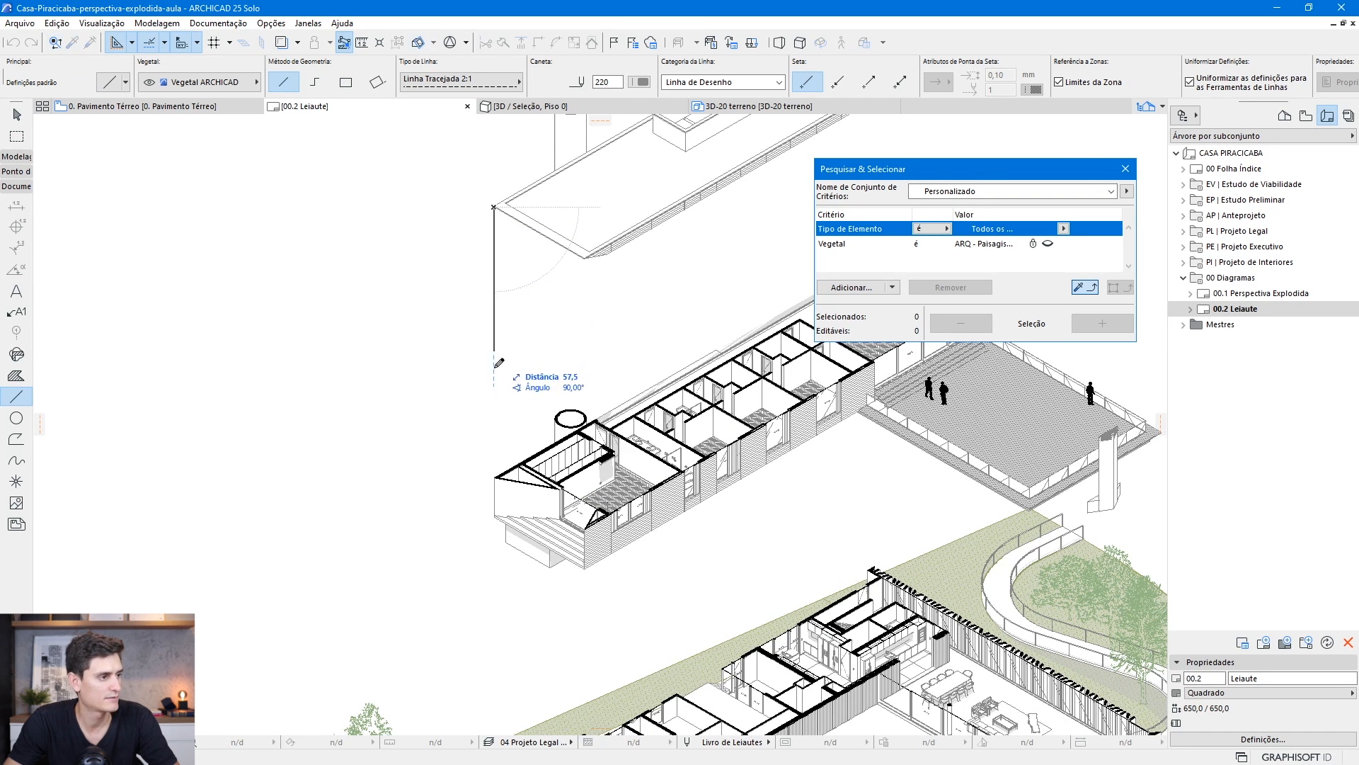
click(495, 478)
key(Escape)
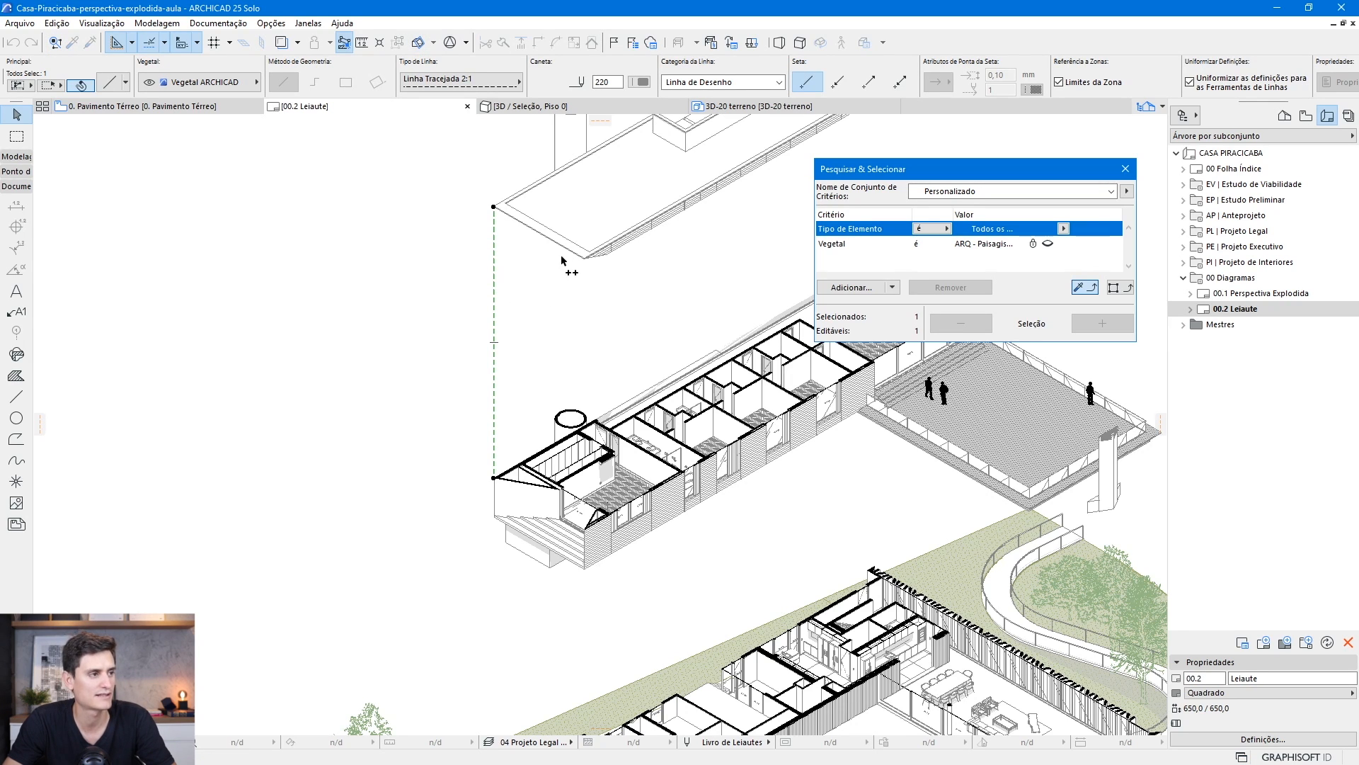
Place copies of the dashed vertical line at the roof's other corners and at the upper terrace's outermost corner above the ground floor
click(493, 207)
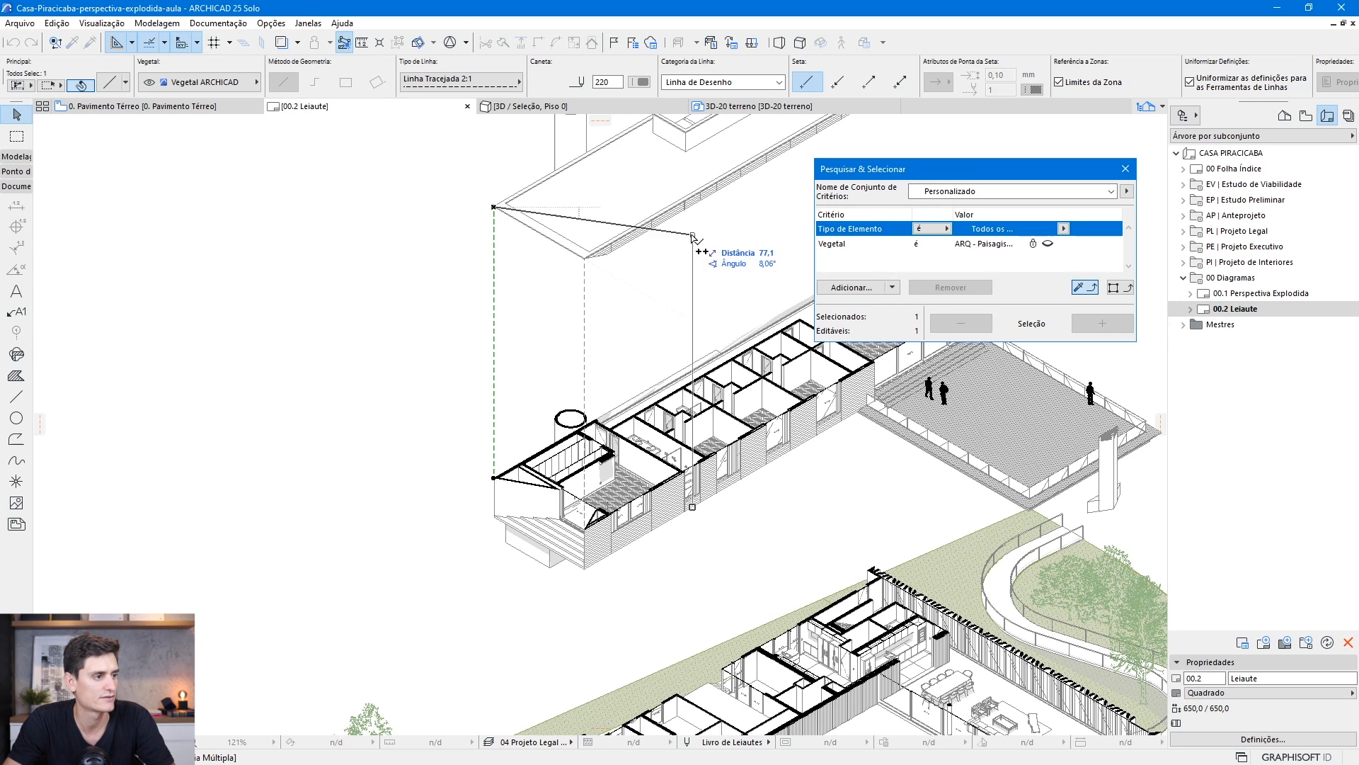
scroll(691, 212, down, 3)
scroll(696, 197, up, 2)
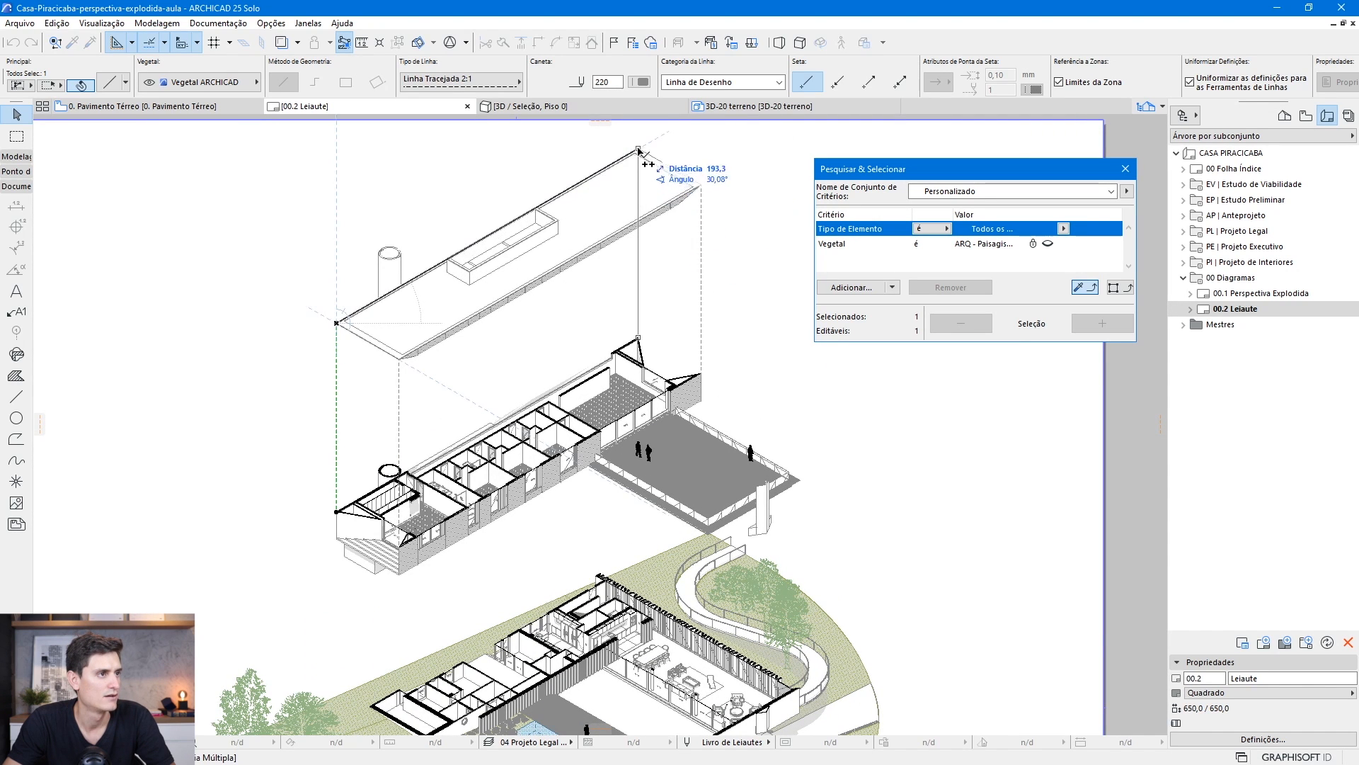
middle_drag(807, 495, 694, 304)
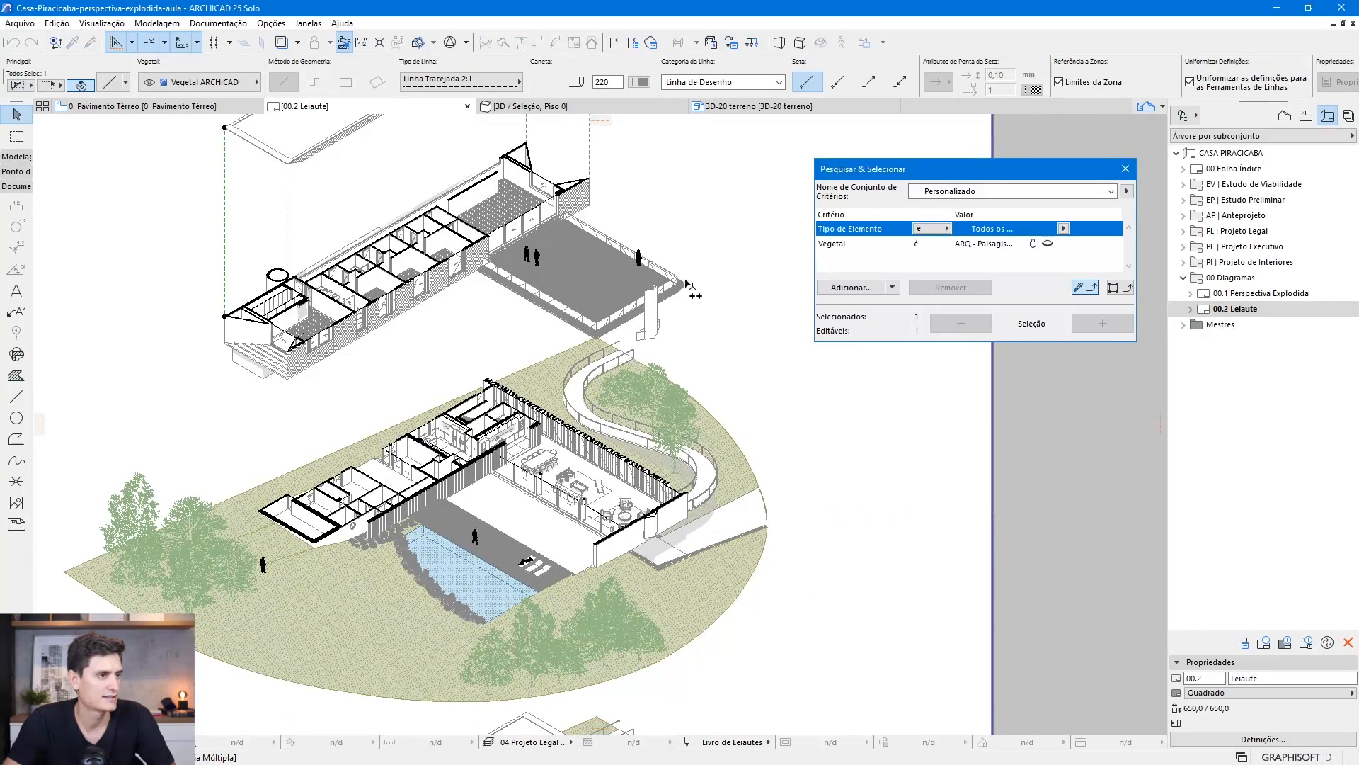
scroll(693, 286, up, 1)
click(692, 286)
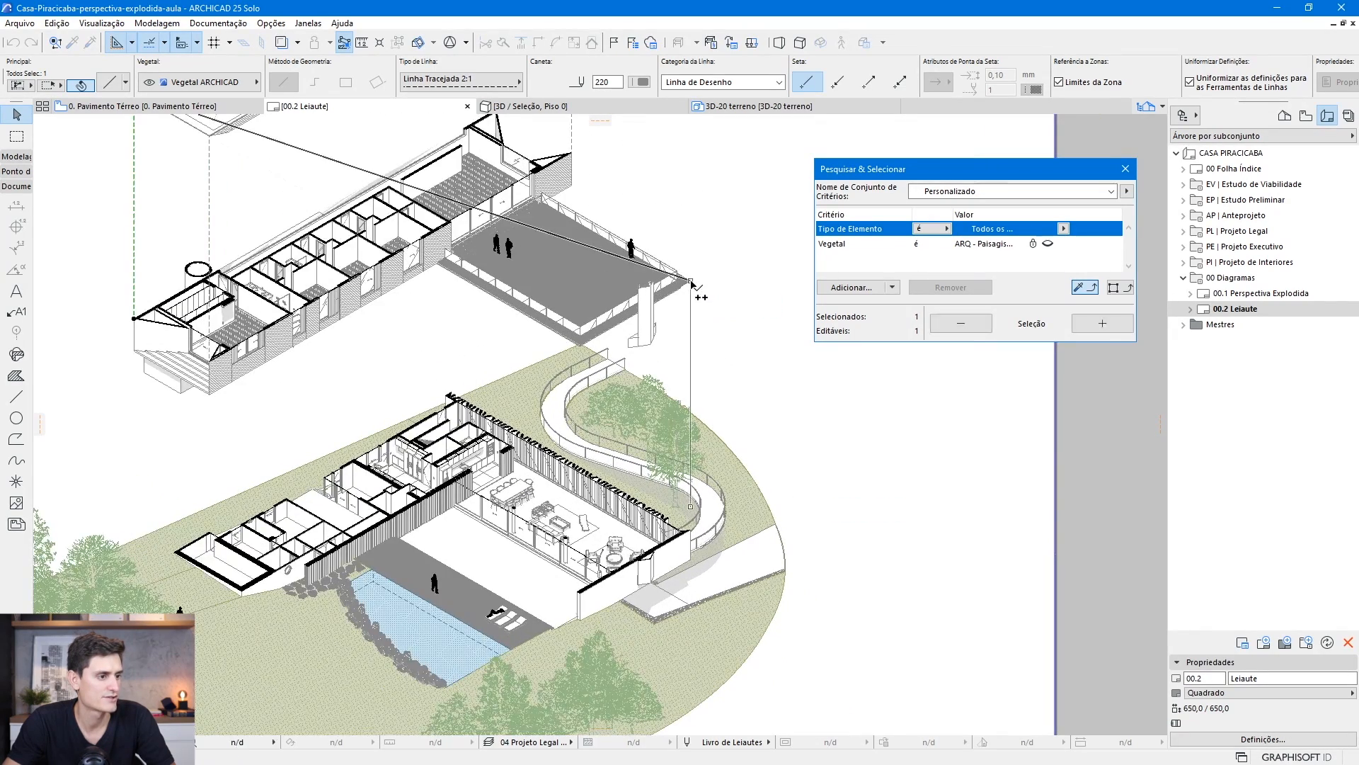
click(694, 326)
click(698, 517)
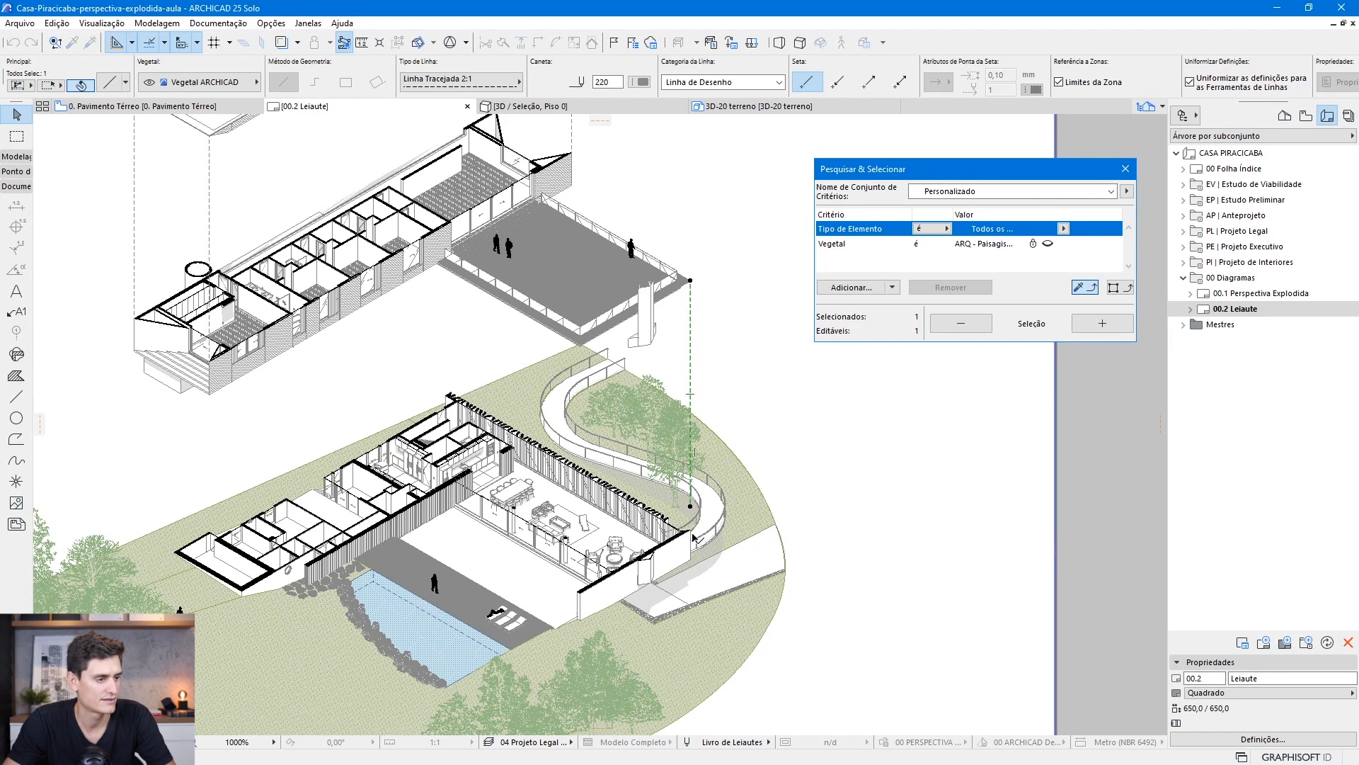
Copy the terrace's dashed line to the upper floor's other corners and trim the roof's rear-corner line to start below the roof edge
scroll(696, 507, down, 2)
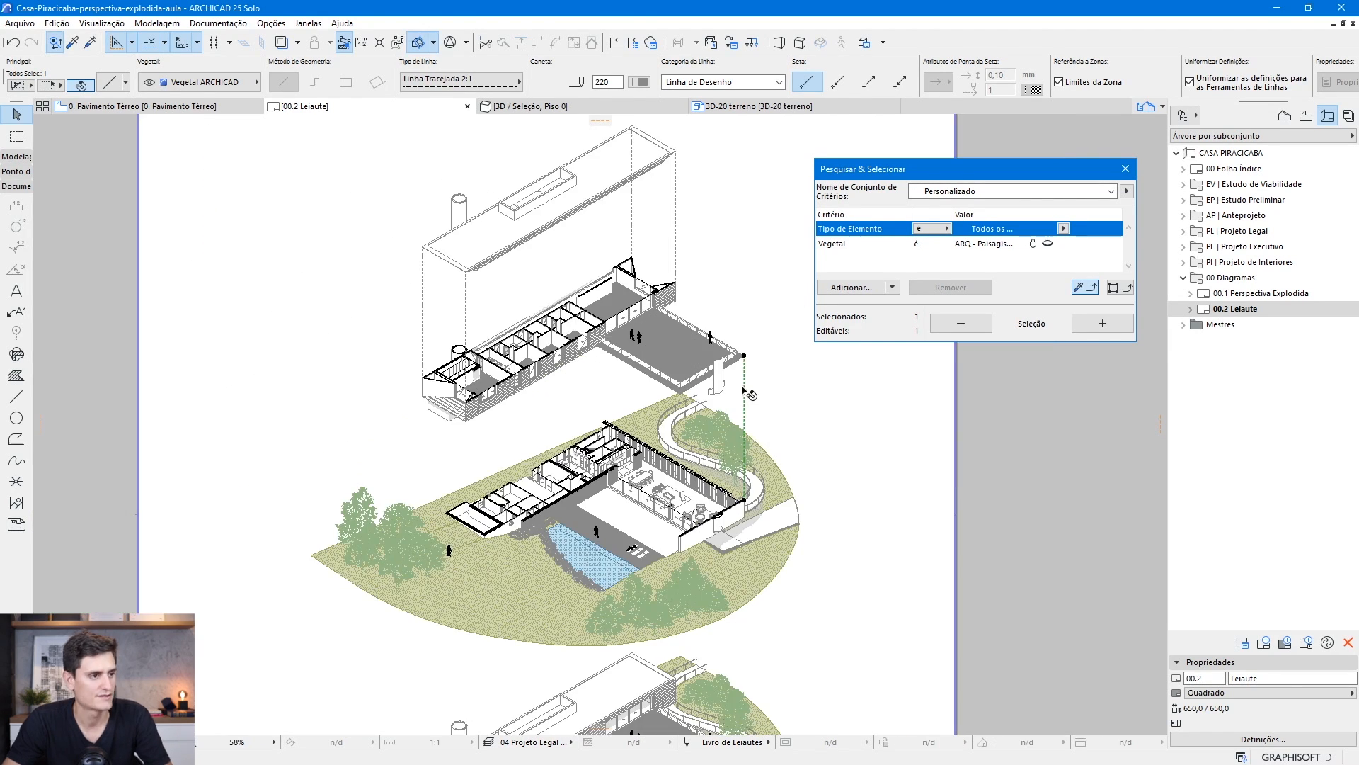
click(743, 355)
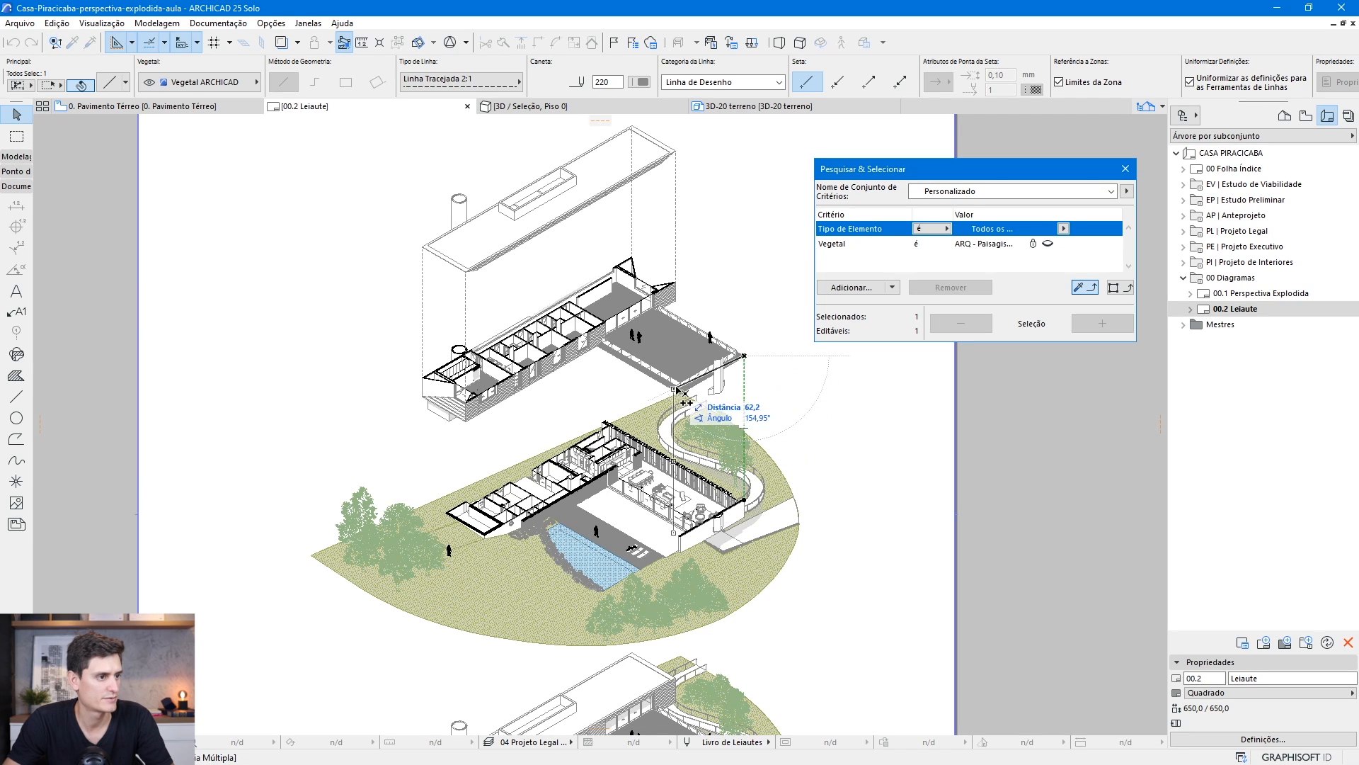
click(597, 346)
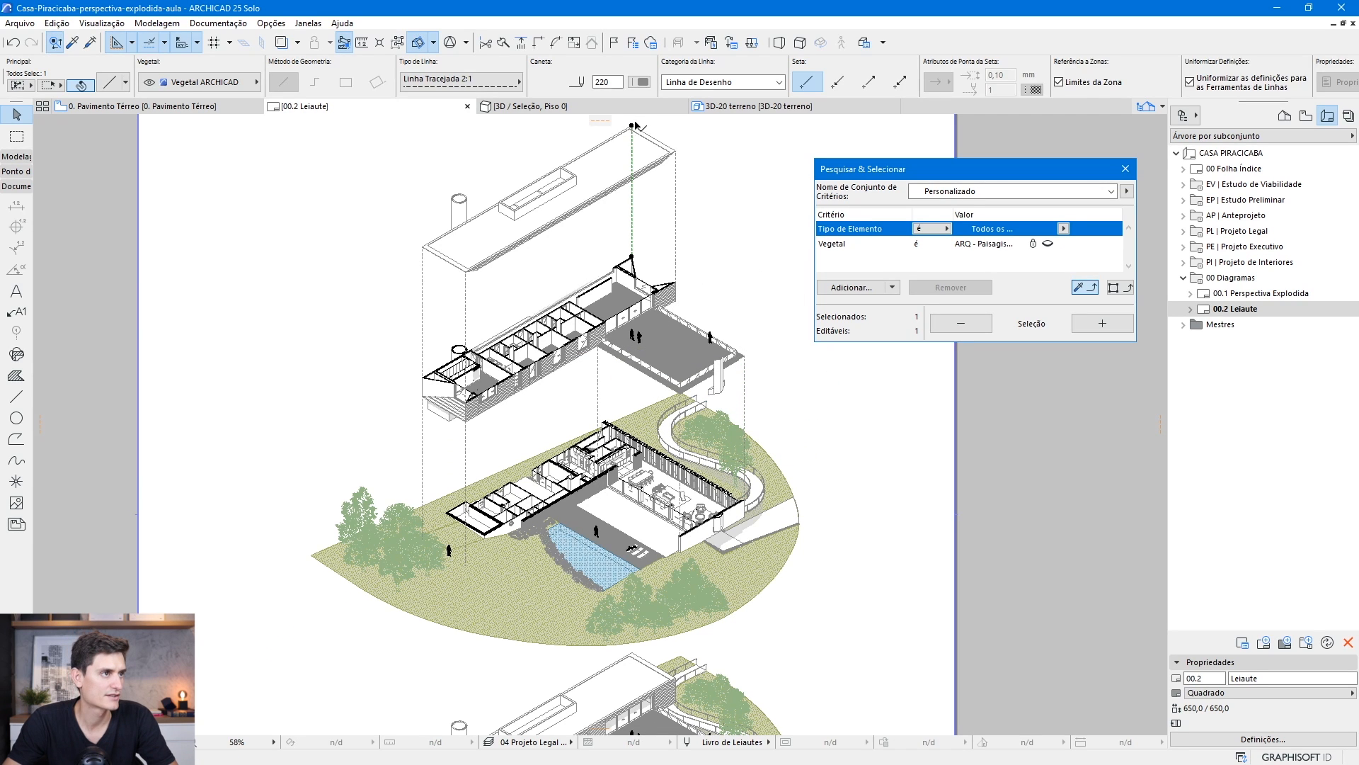
click(633, 128)
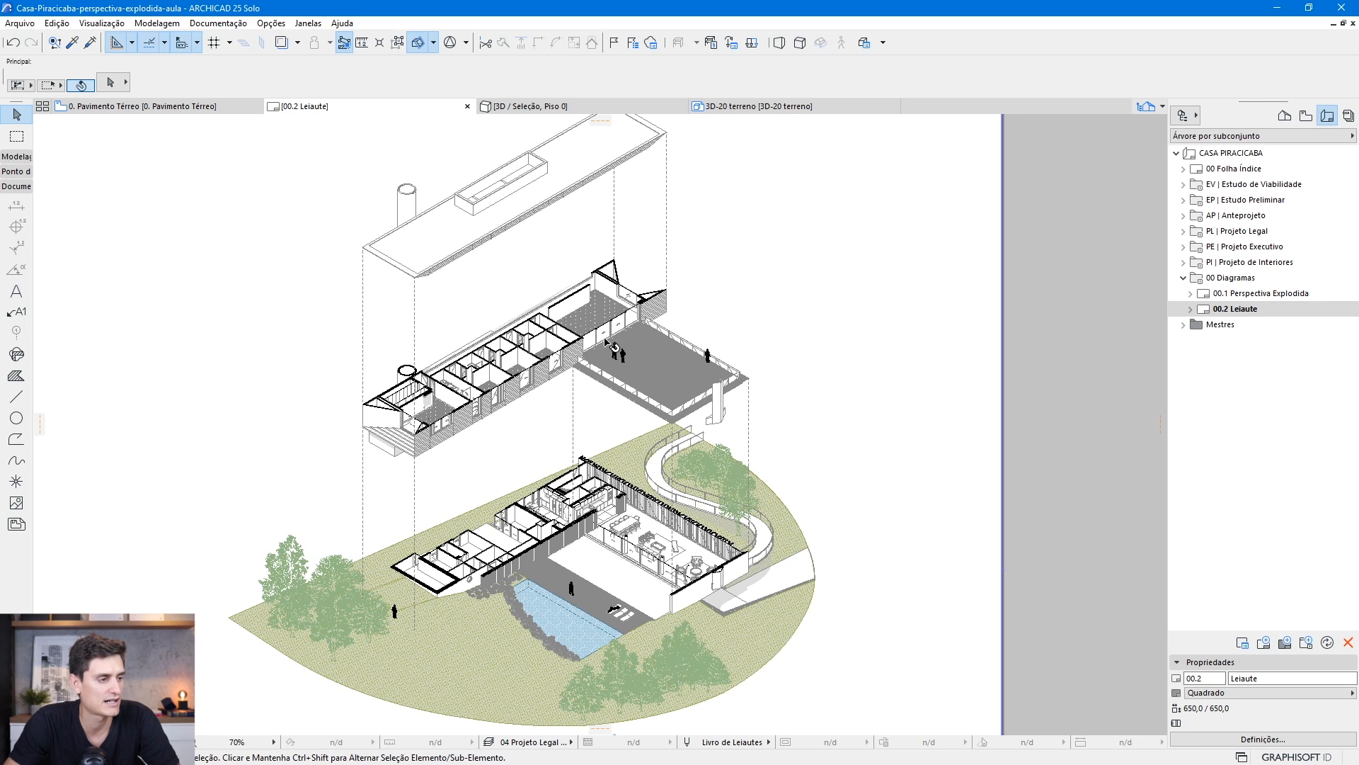
Start saving the finished layout as the PDF file Casa-Piracicaba-perspectiva-explodida-aula.pdf in the folder 049 - Perspectiva Explodida
scroll(720, 349, down, 1)
scroll(718, 348, down, 2)
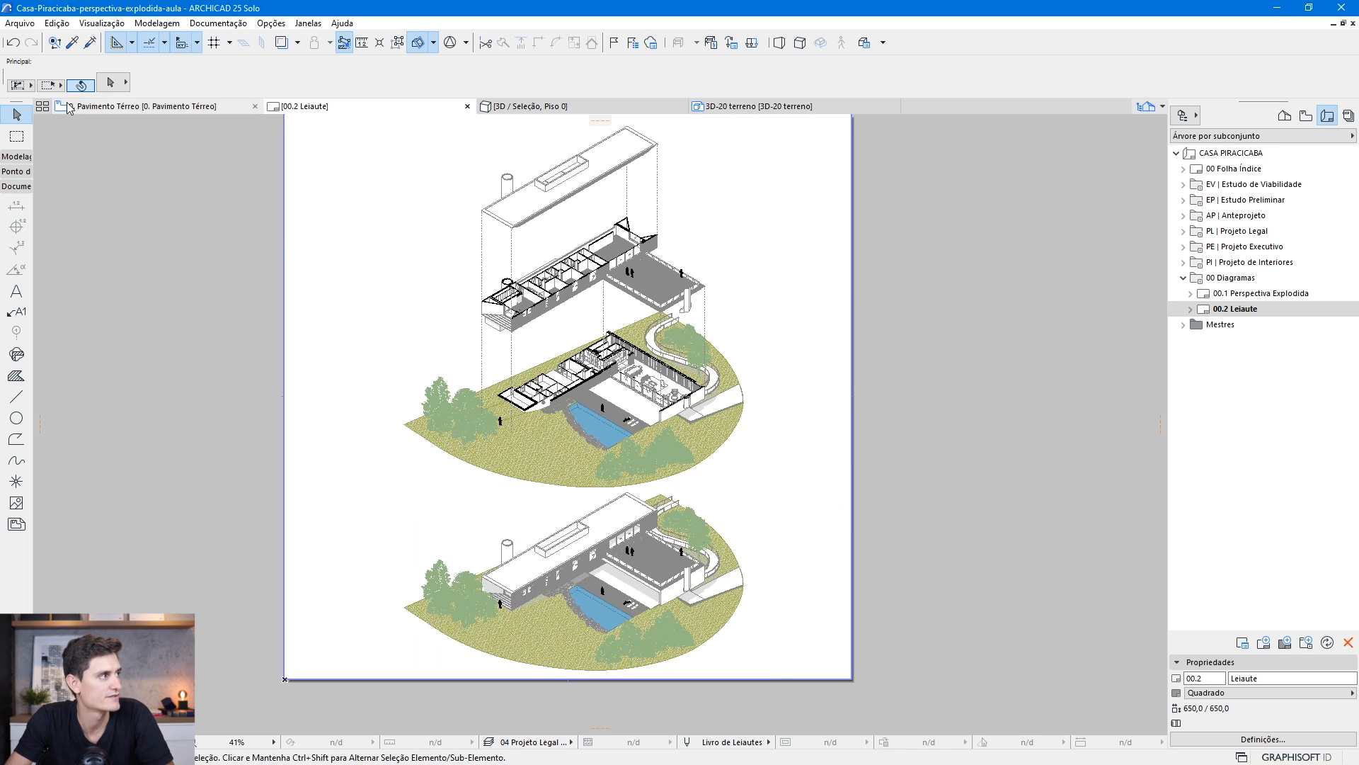
click(22, 27)
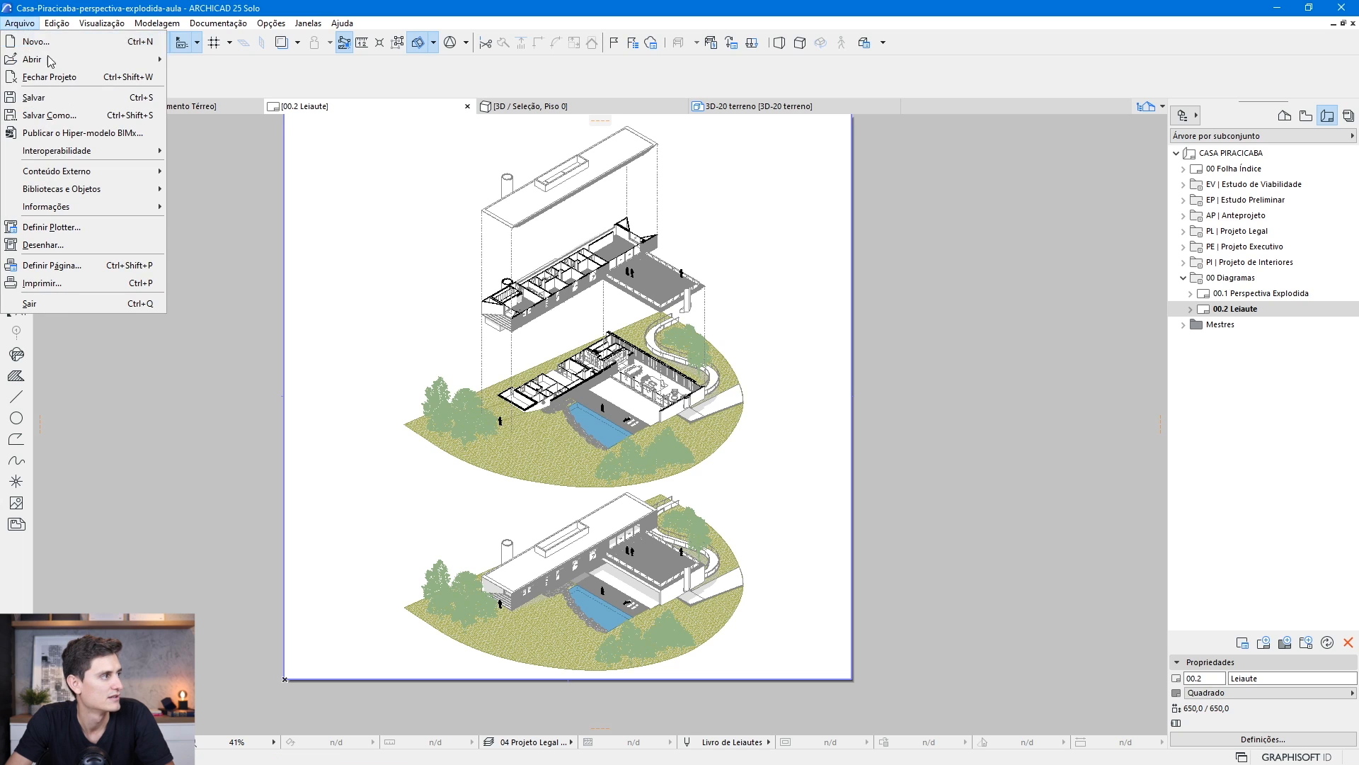
click(63, 119)
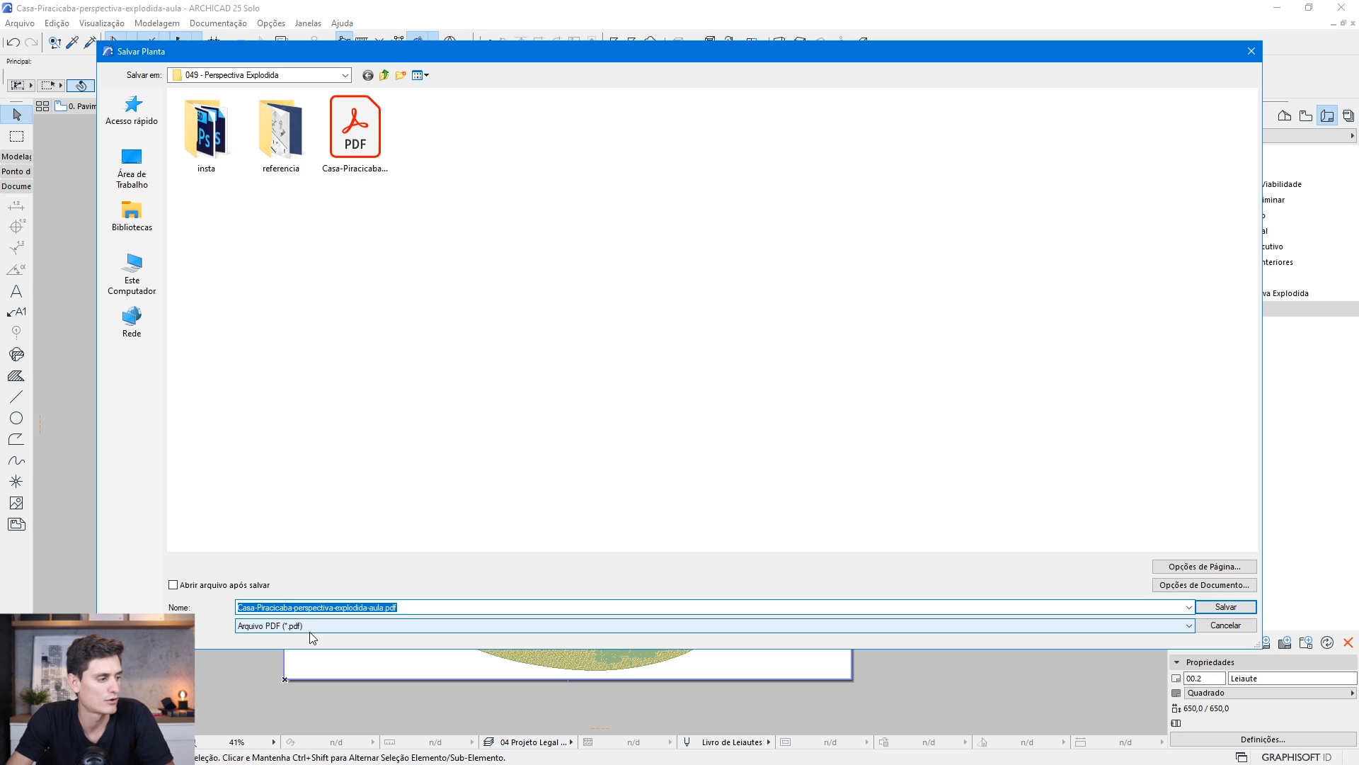
click(310, 631)
click(315, 501)
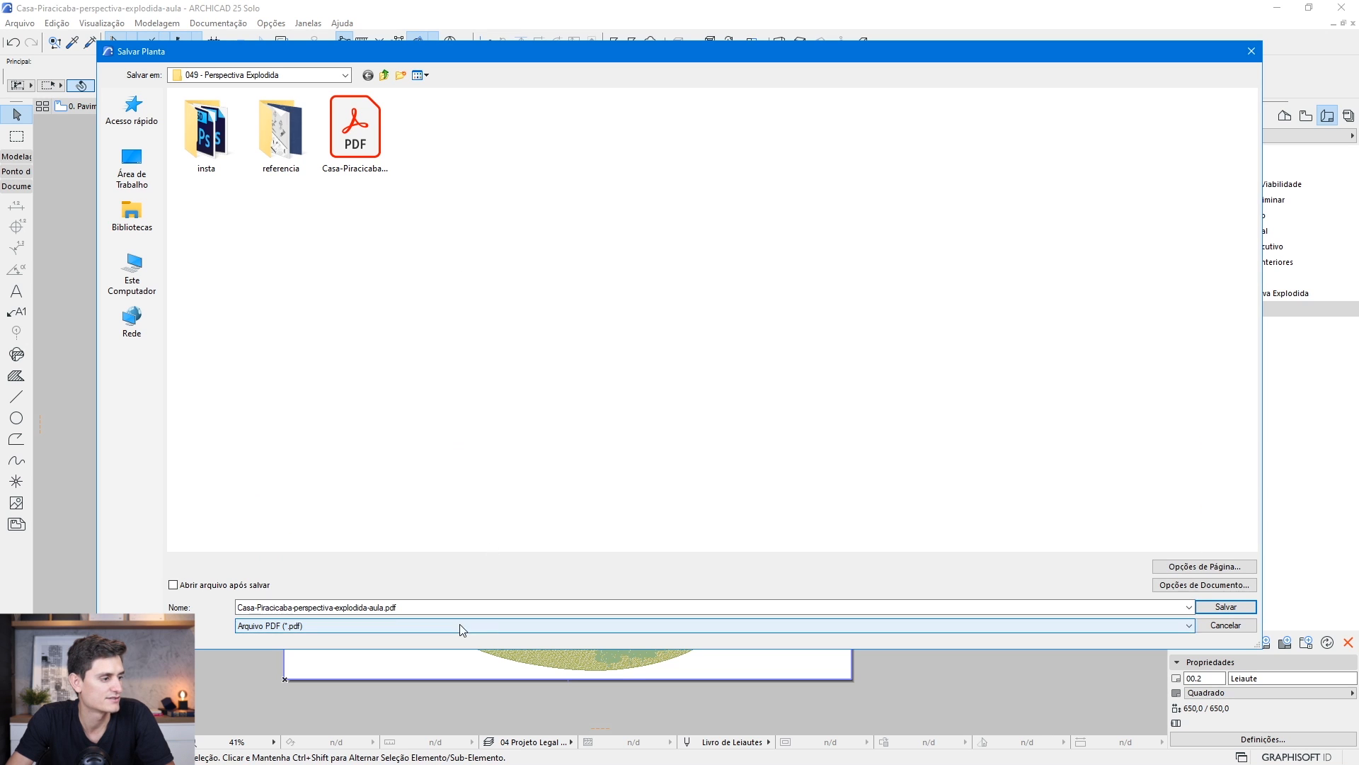